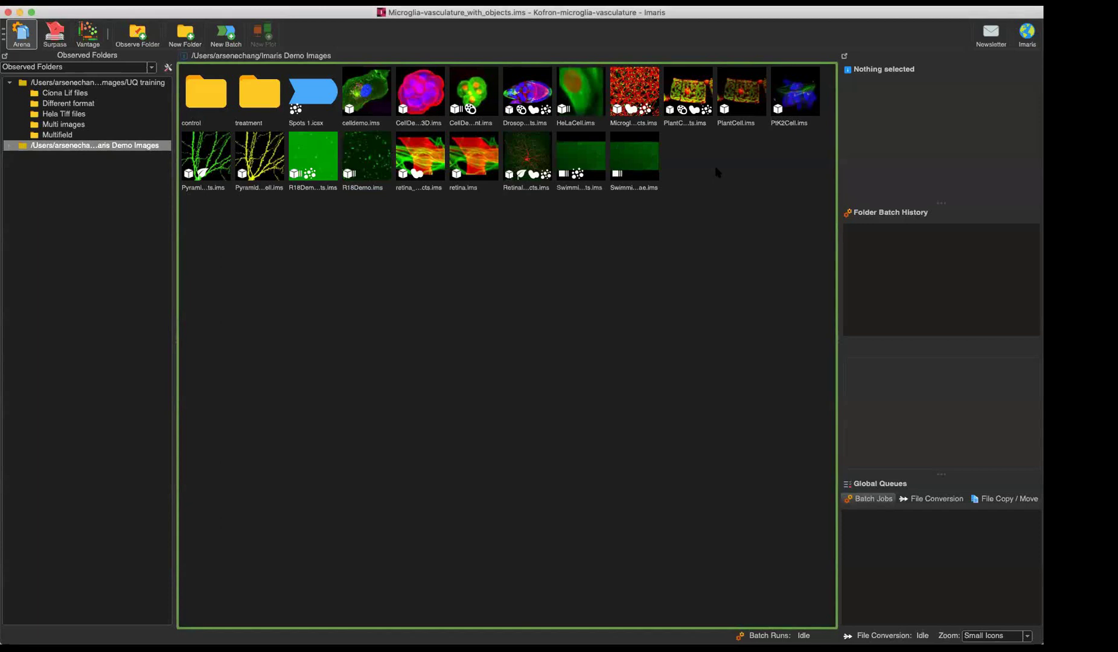
# Open the PlantCell.ims image from the demo images folder and inspect its volume in 3D
pyautogui.click(762, 117)
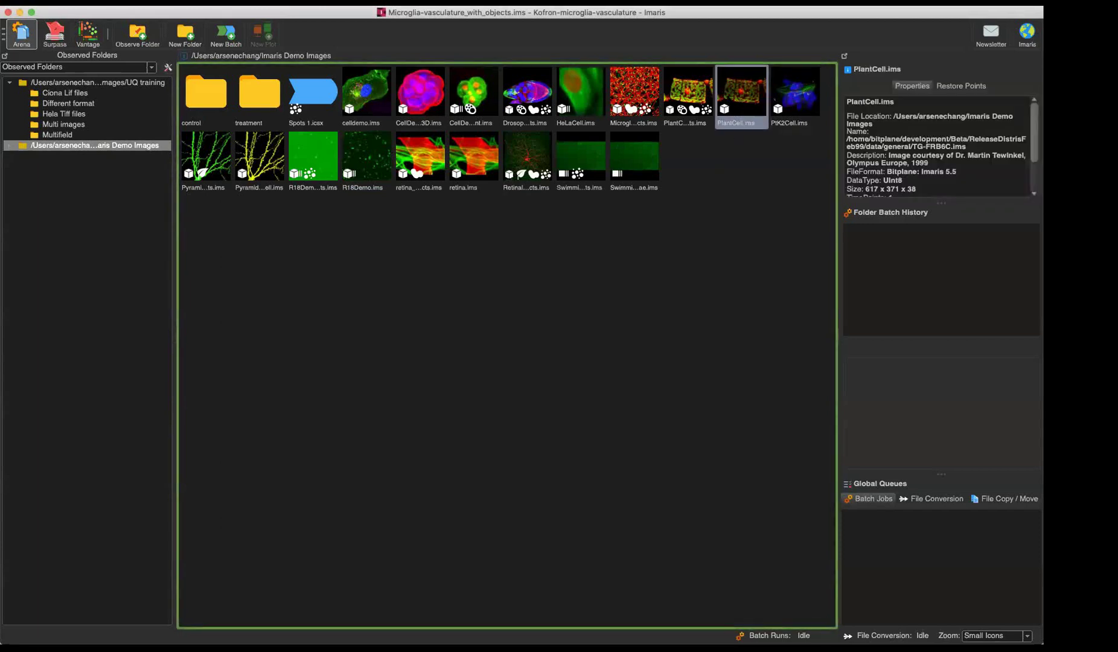
pyautogui.doubleClick(732, 95)
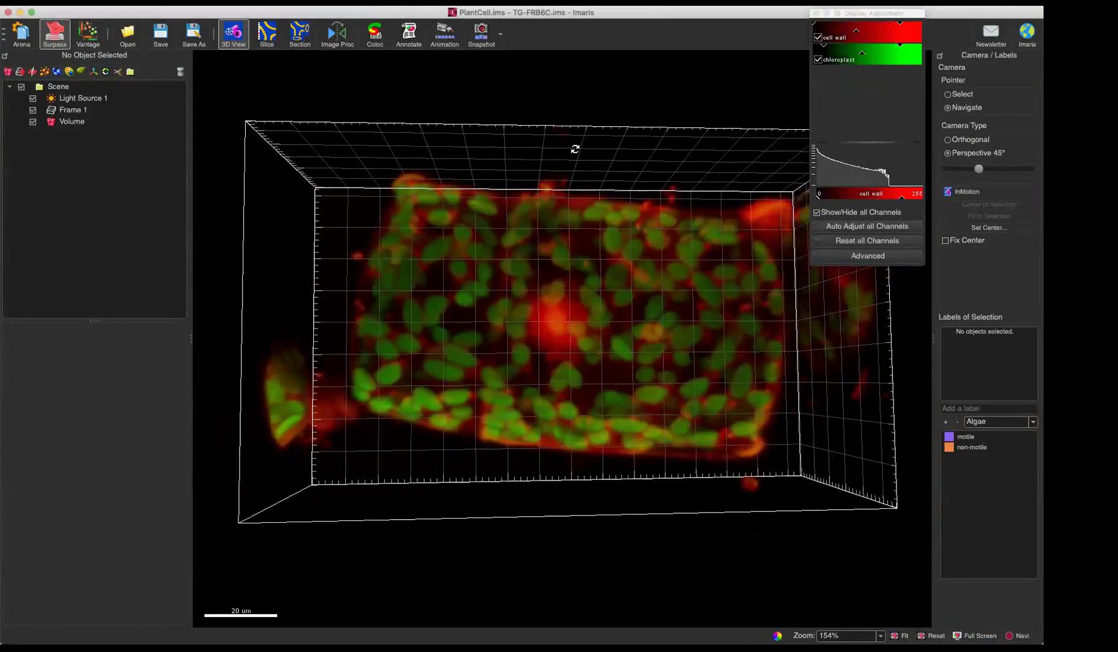
pyautogui.moveTo(567, 118); pyautogui.dragTo(357, 352)
pyautogui.moveTo(534, 320); pyautogui.dragTo(467, 299)
pyautogui.moveTo(614, 387); pyautogui.dragTo(569, 253)
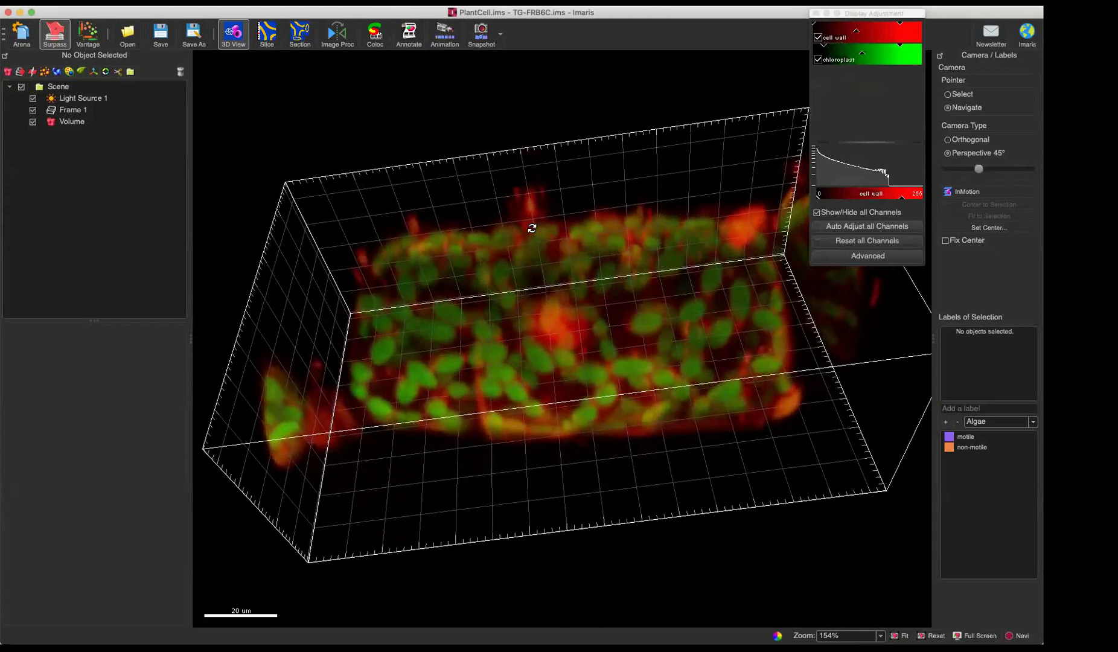
pyautogui.moveTo(555, 294)
pyautogui.mouseDown()
pyautogui.moveTo(572, 359)
pyautogui.moveTo(539, 300)
pyautogui.moveTo(551, 291)
pyautogui.mouseUp()
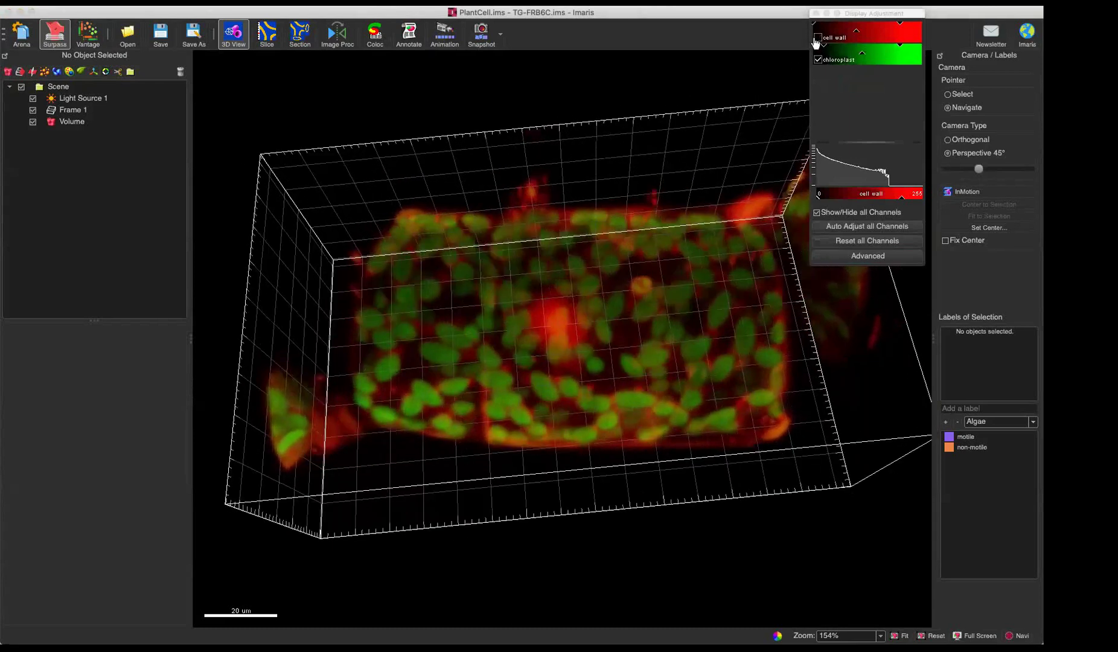
# Hide the cell wall channel in the 3D volume, leaving only the chloroplast channel displayed
pyautogui.click(818, 37)
pyautogui.moveTo(600, 354); pyautogui.dragTo(560, 279)
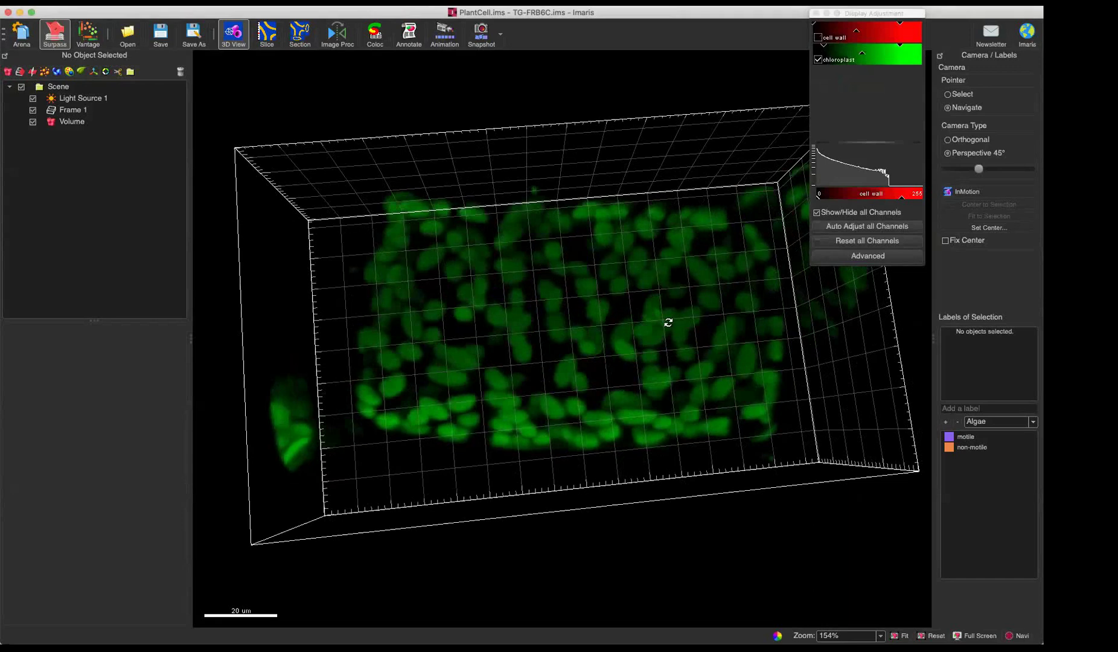
pyautogui.moveTo(575, 384); pyautogui.dragTo(576, 380)
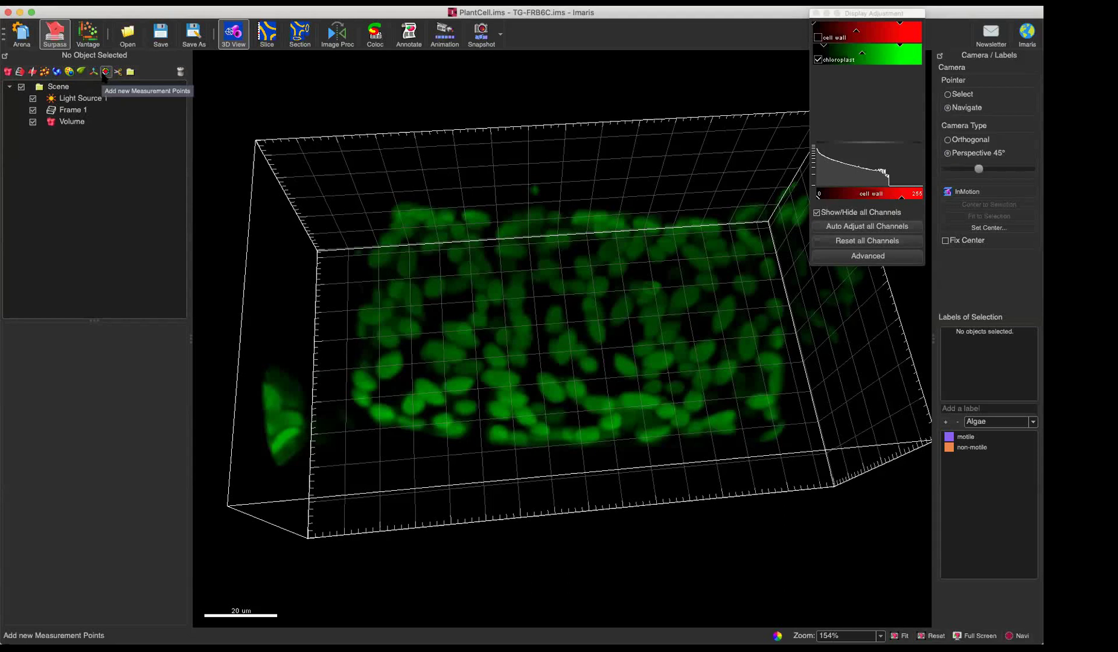
# Add a new Measurement Points object to the PlantCell scene
pyautogui.click(106, 72)
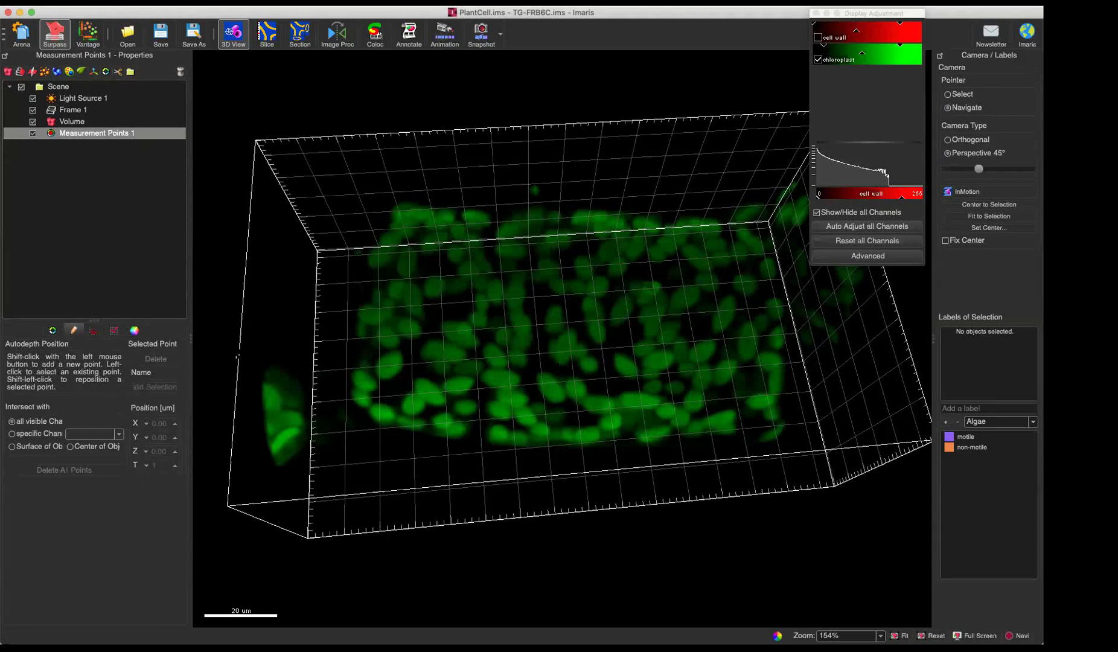
pyautogui.press('Escape')
pyautogui.scroll(6, 457, 335)
pyautogui.scroll(-3, 457, 336)
pyautogui.moveTo(492, 401); pyautogui.dragTo(498, 314)
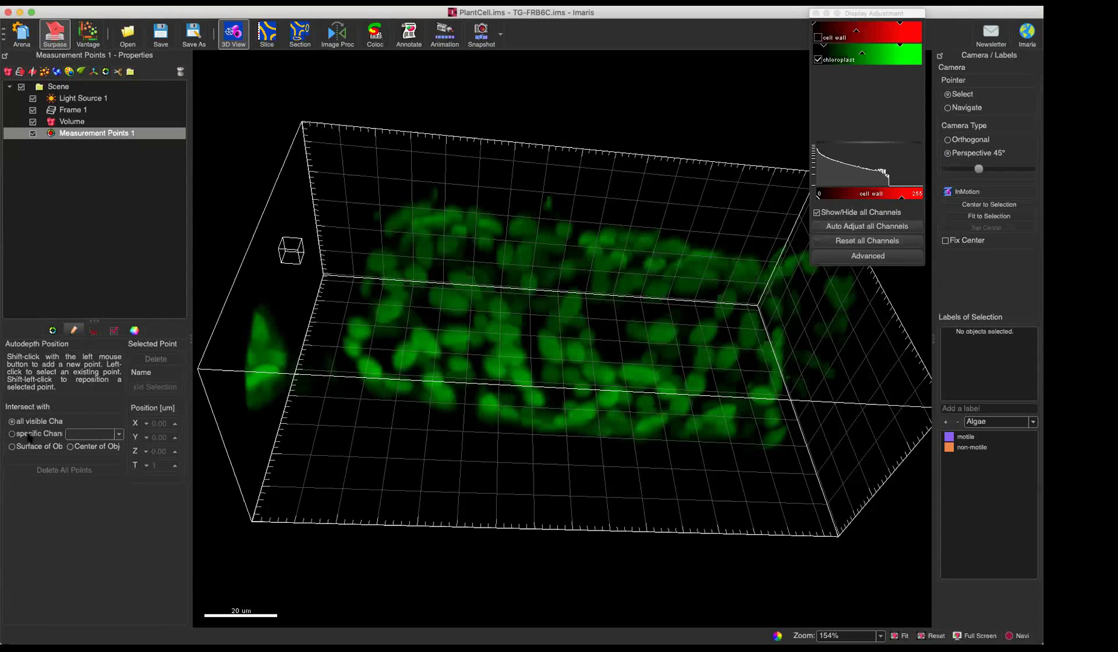
# Make the measurement points intersect only with the specific channel Channel 2 - chloroplast
pyautogui.click(56, 434)
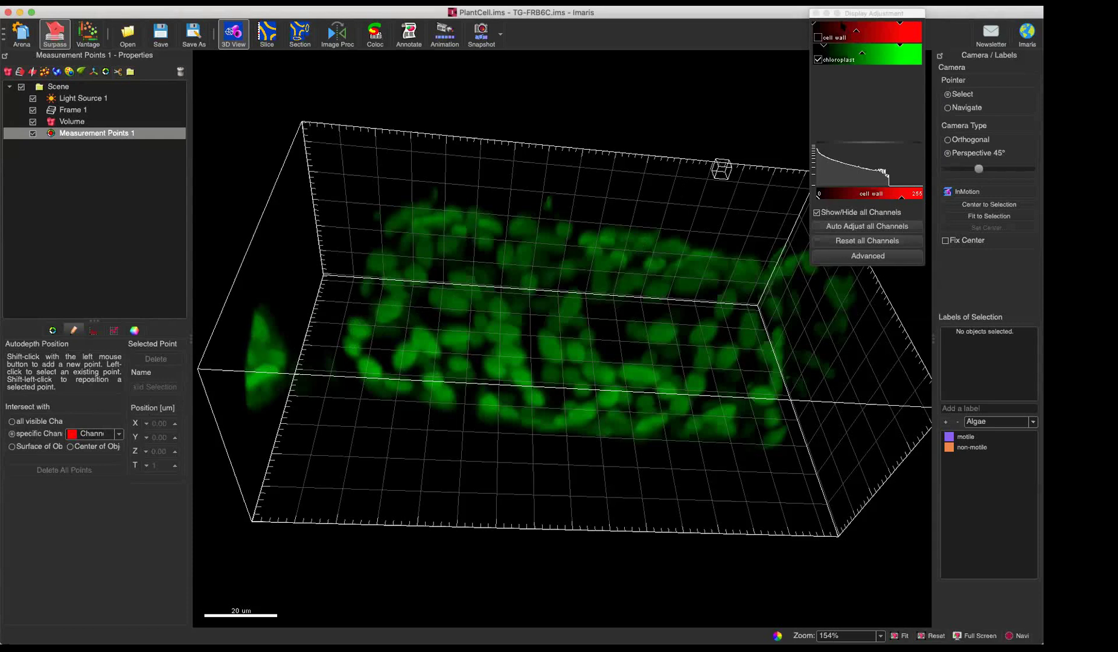
pyautogui.moveTo(849, 15); pyautogui.dragTo(845, 77)
pyautogui.click(93, 434)
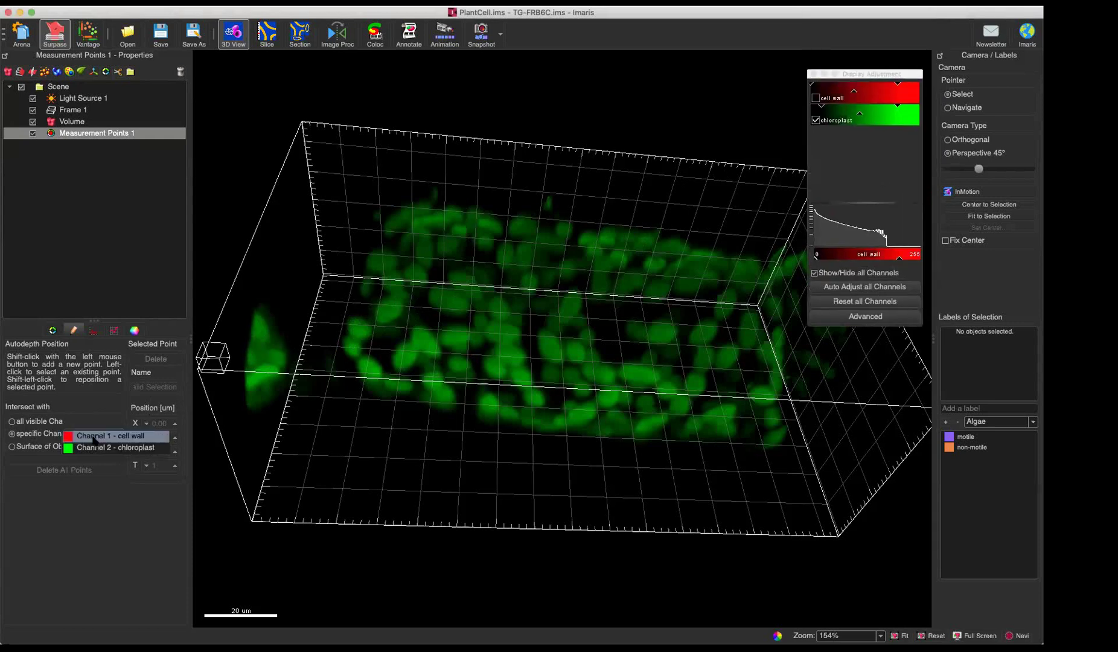
pyautogui.click(119, 450)
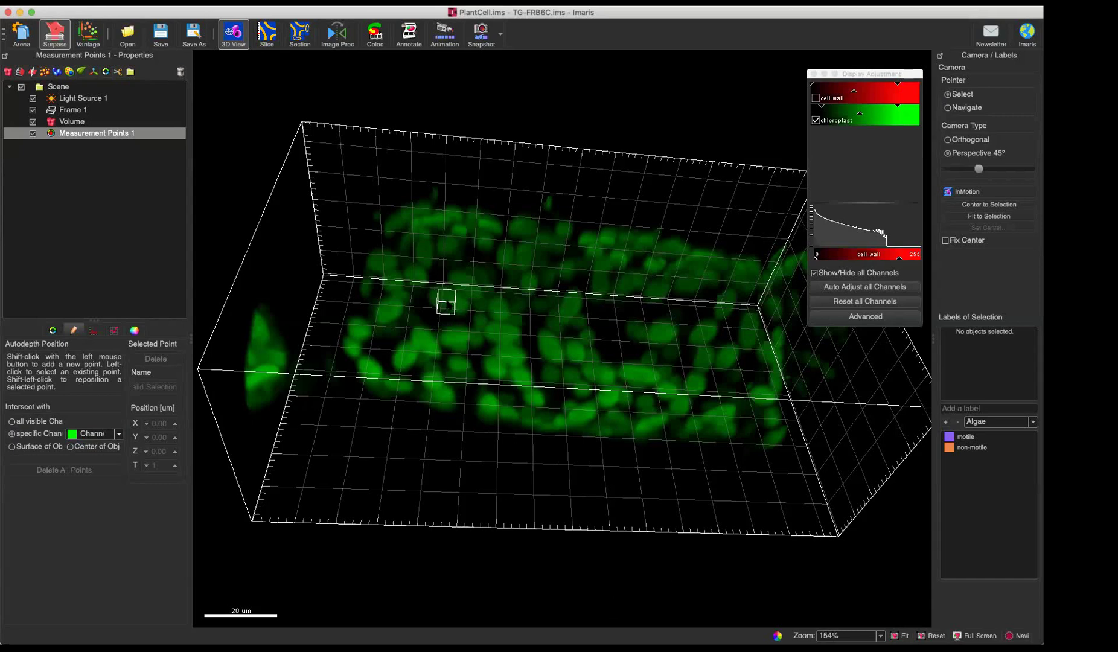
# Place the first measurement point on a chloroplast in the left-central part of the plant cell
pyautogui.press('Escape')
pyautogui.moveTo(494, 317); pyautogui.dragTo(443, 344)
pyautogui.moveTo(514, 361); pyautogui.dragTo(449, 344)
pyautogui.press('Escape')
pyautogui.press('Escape')
pyautogui.press('Escape')
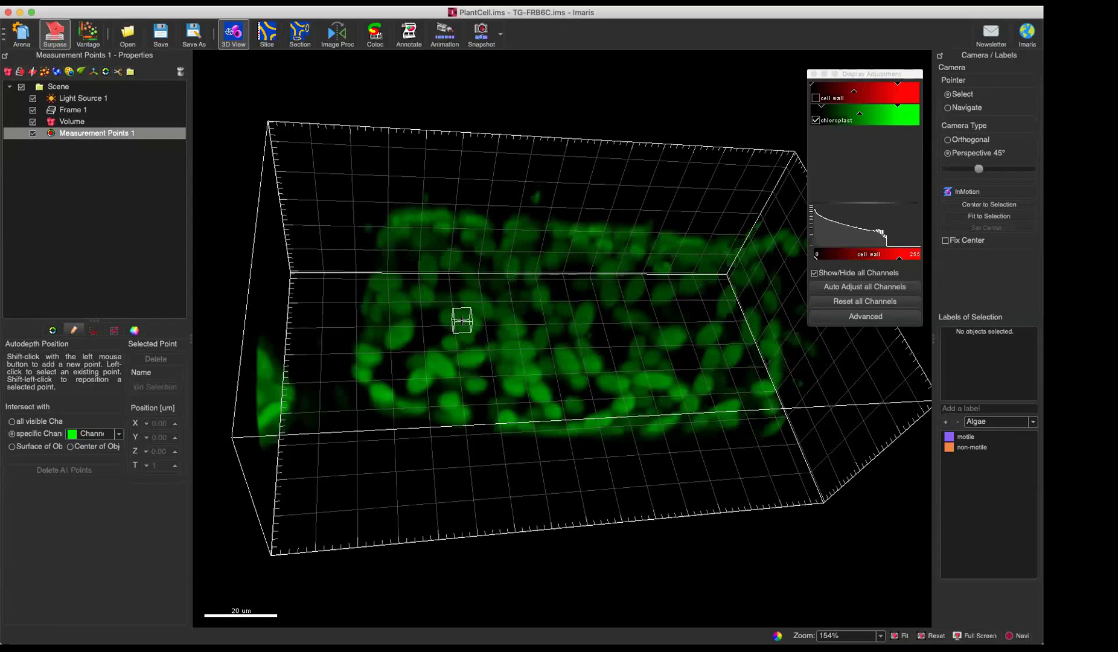
pyautogui.keyDown('shift'); pyautogui.click(461, 320); pyautogui.keyUp('shift')
# Place a second measurement point on another chloroplast, diagonally below point A, to measure the distance between them
pyautogui.press('Escape')
pyautogui.moveTo(477, 394); pyautogui.dragTo(520, 412)
pyautogui.press('Escape')
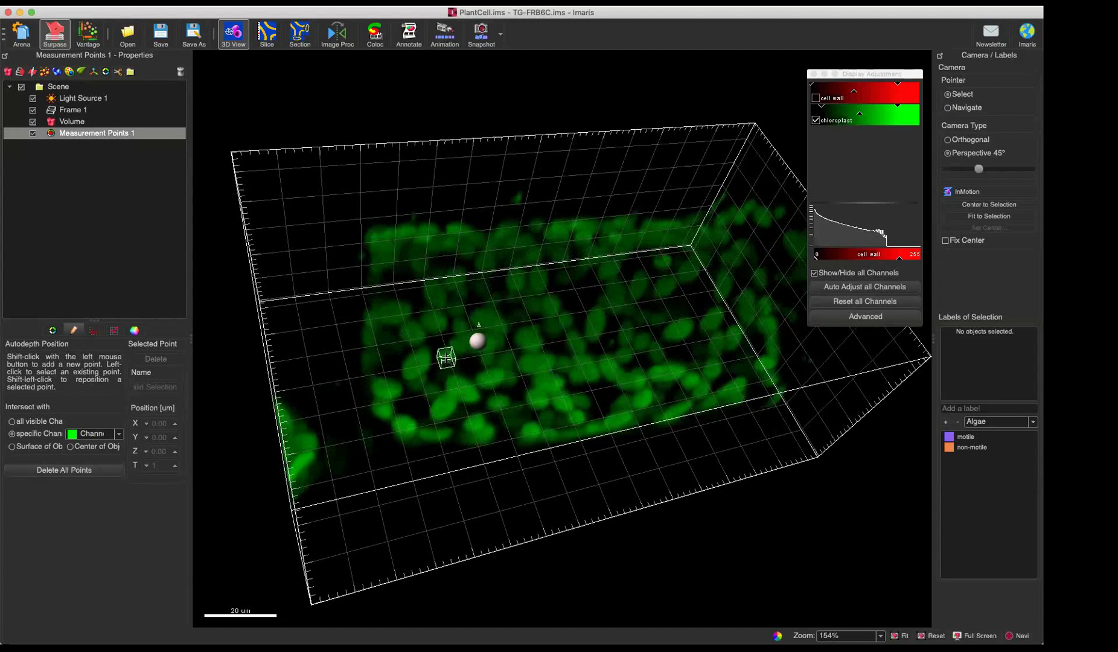
pyautogui.keyDown('shift'); pyautogui.click(446, 358); pyautogui.keyUp('shift')
# Examine the distance line between points A and B from several angles and view the channel intensity profile along it
pyautogui.press('Escape')
pyautogui.moveTo(526, 428); pyautogui.dragTo(684, 390)
pyautogui.moveTo(450, 434); pyautogui.dragTo(564, 285)
pyautogui.moveTo(604, 410); pyautogui.dragTo(607, 491)
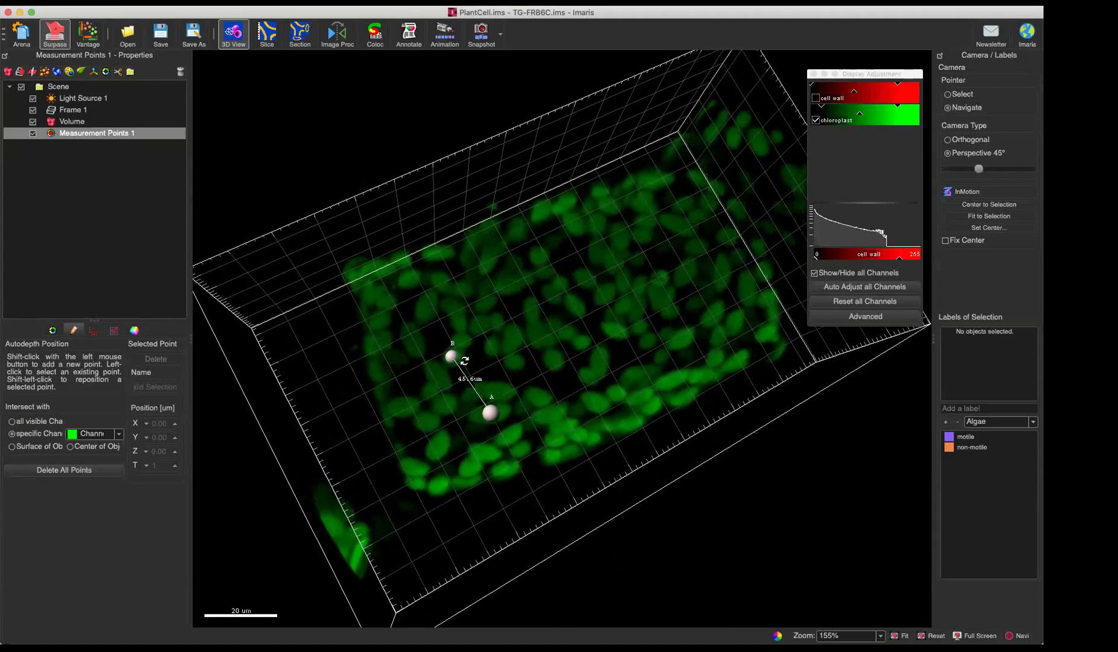
pyautogui.moveTo(511, 426); pyautogui.dragTo(464, 274)
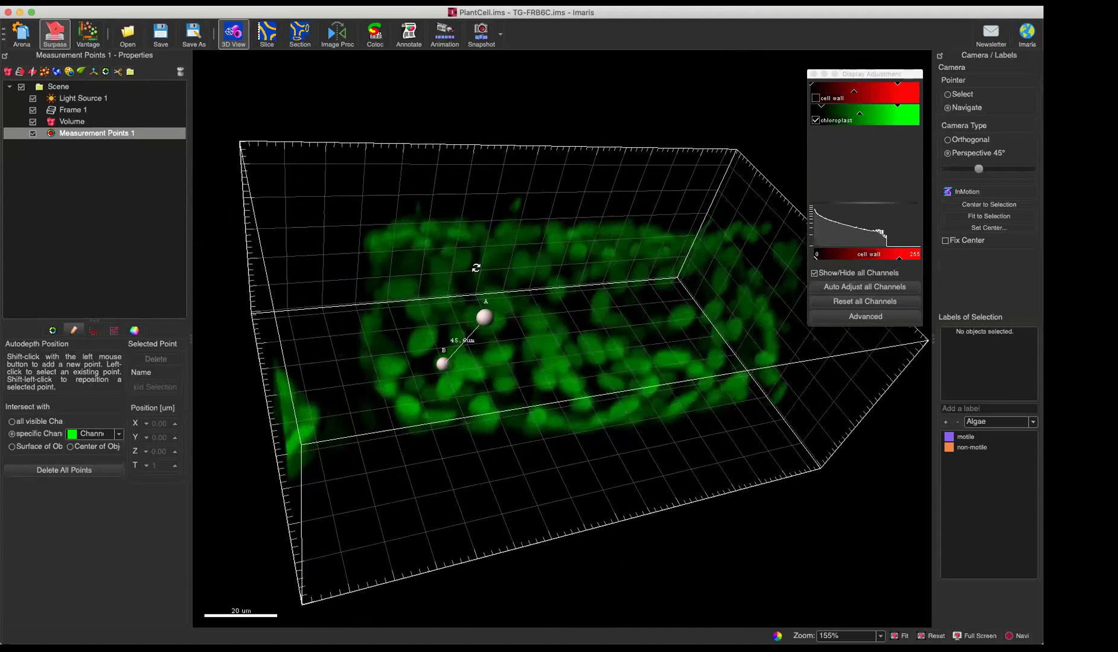
pyautogui.moveTo(547, 284); pyautogui.dragTo(476, 324)
pyautogui.scroll(10, 477, 323)
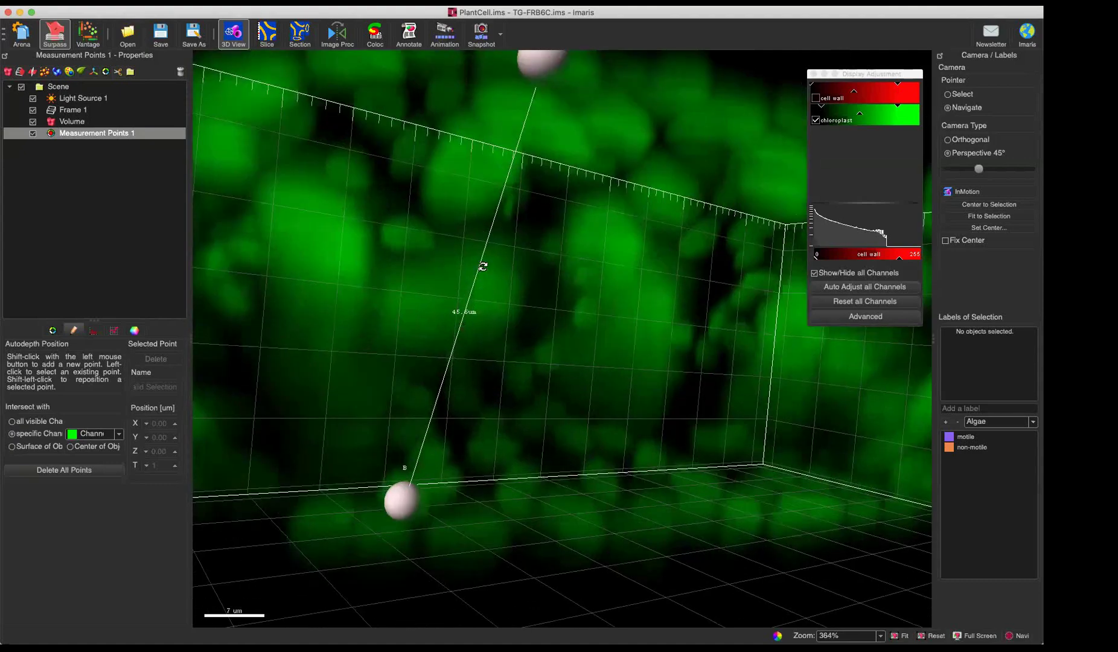
pyautogui.scroll(-6, 482, 266)
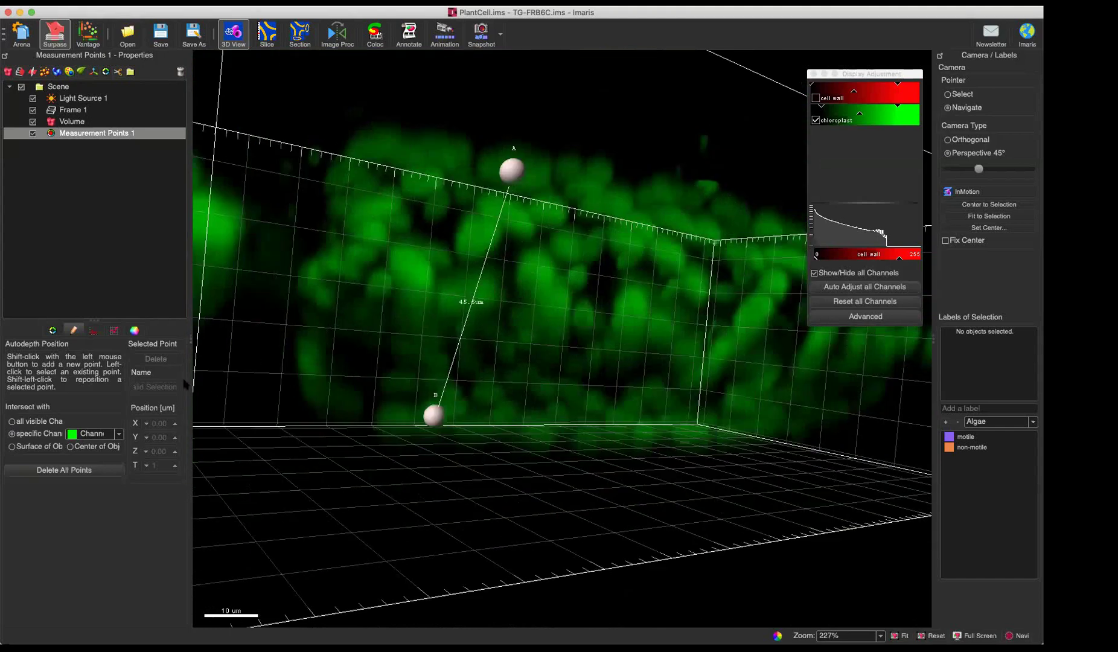
pyautogui.moveTo(556, 392); pyautogui.dragTo(416, 344)
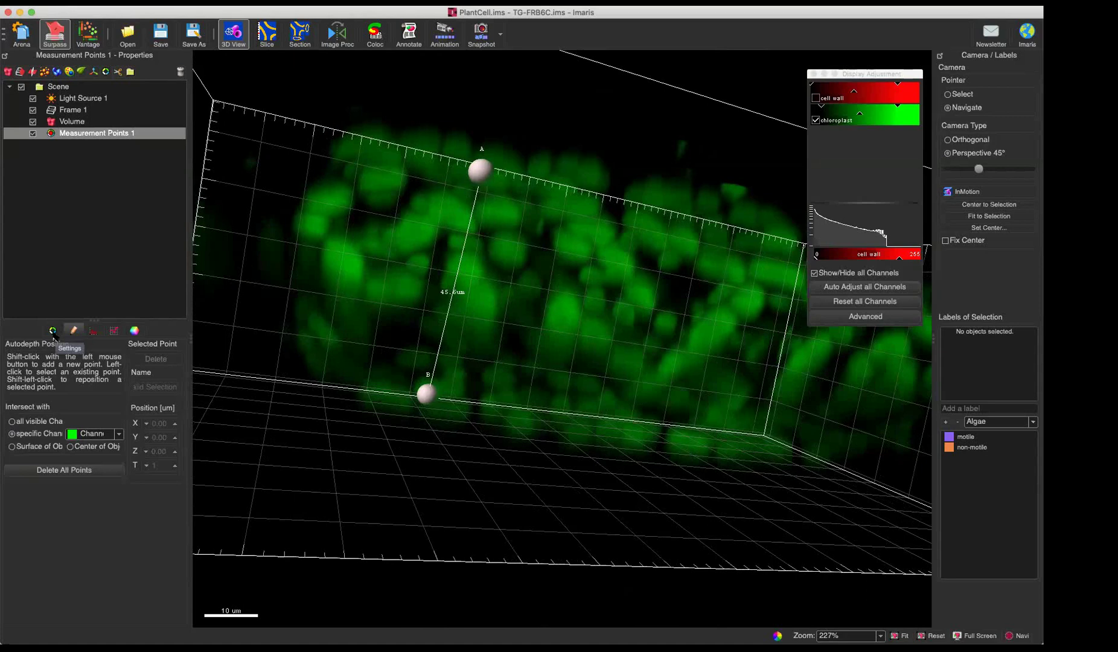
pyautogui.click(93, 331)
pyautogui.moveTo(429, 292); pyautogui.dragTo(562, 234)
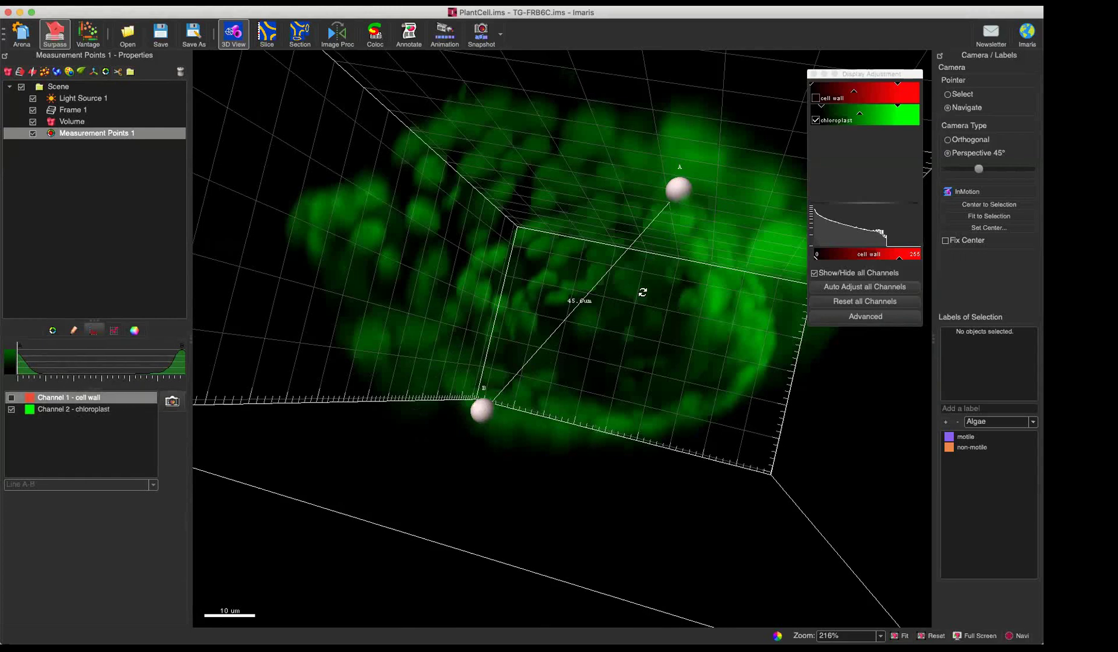
# Turn on the Angle (Polygon) point label for the measurement points
pyautogui.click(54, 331)
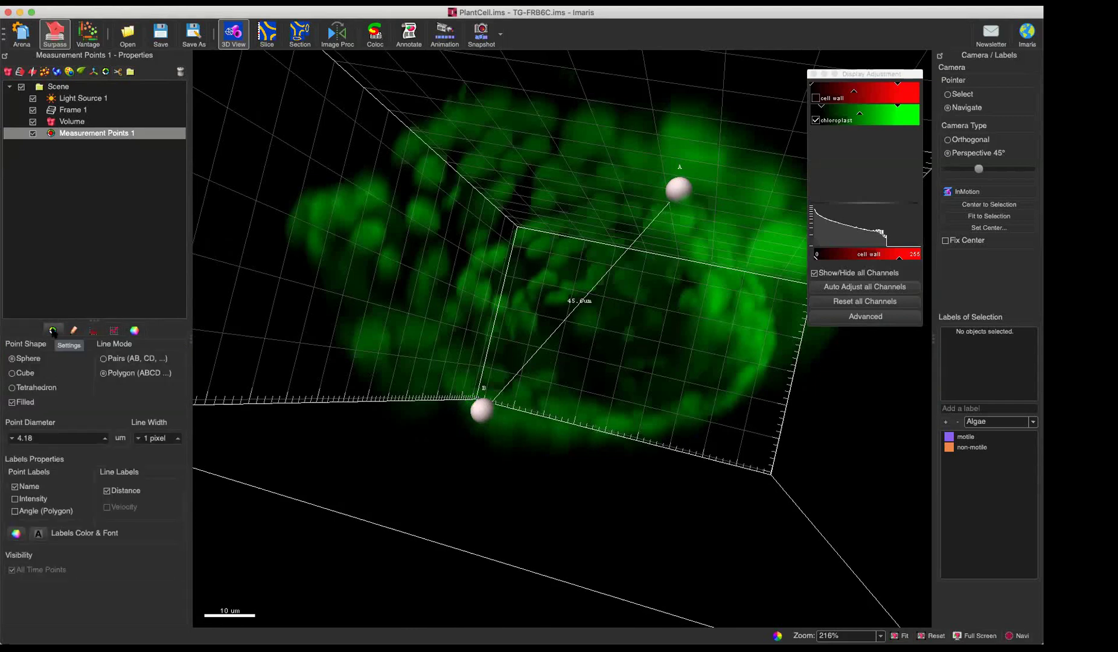
pyautogui.moveTo(342, 370); pyautogui.dragTo(399, 377)
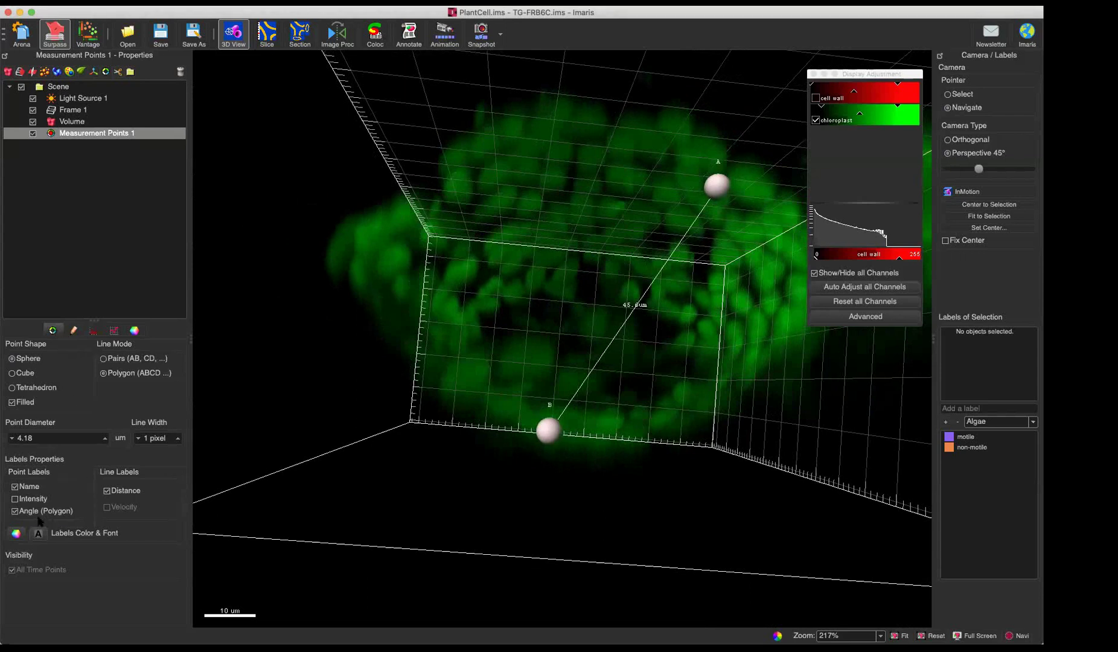
pyautogui.press('Escape')
pyautogui.press('Escape')
# Add a third measurement point on the opposite side of the cell from point A and inspect the angle at point B
pyautogui.moveTo(520, 400); pyautogui.dragTo(522, 350)
pyautogui.press('Escape')
pyautogui.press('Escape')
pyautogui.moveTo(506, 249); pyautogui.dragTo(535, 288)
pyautogui.press('Escape')
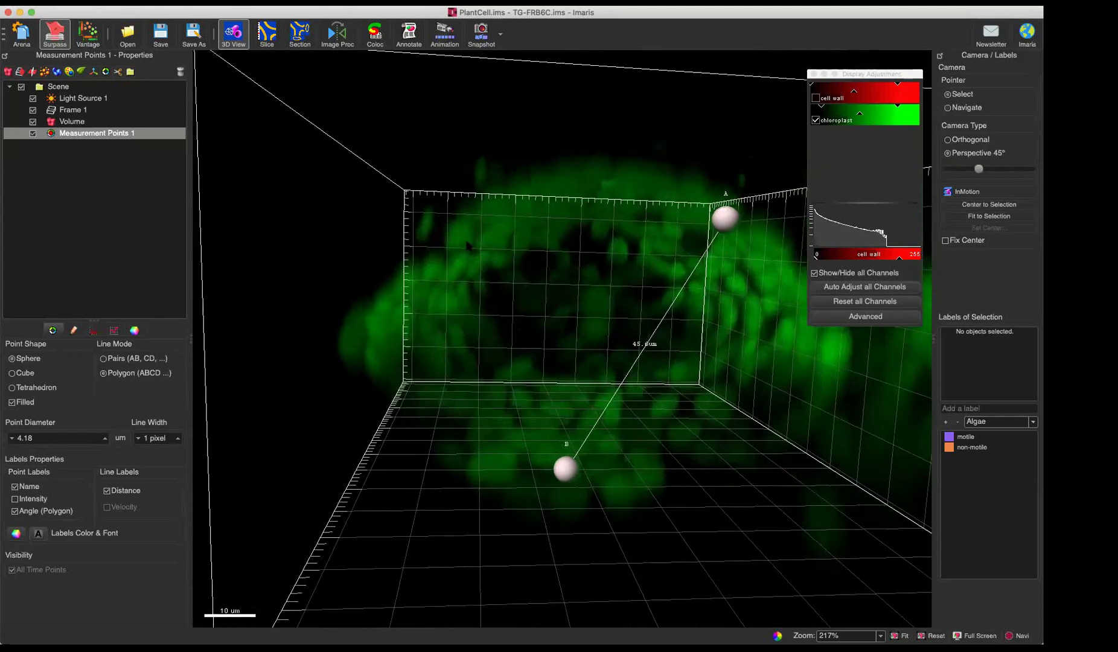
pyautogui.click(74, 331)
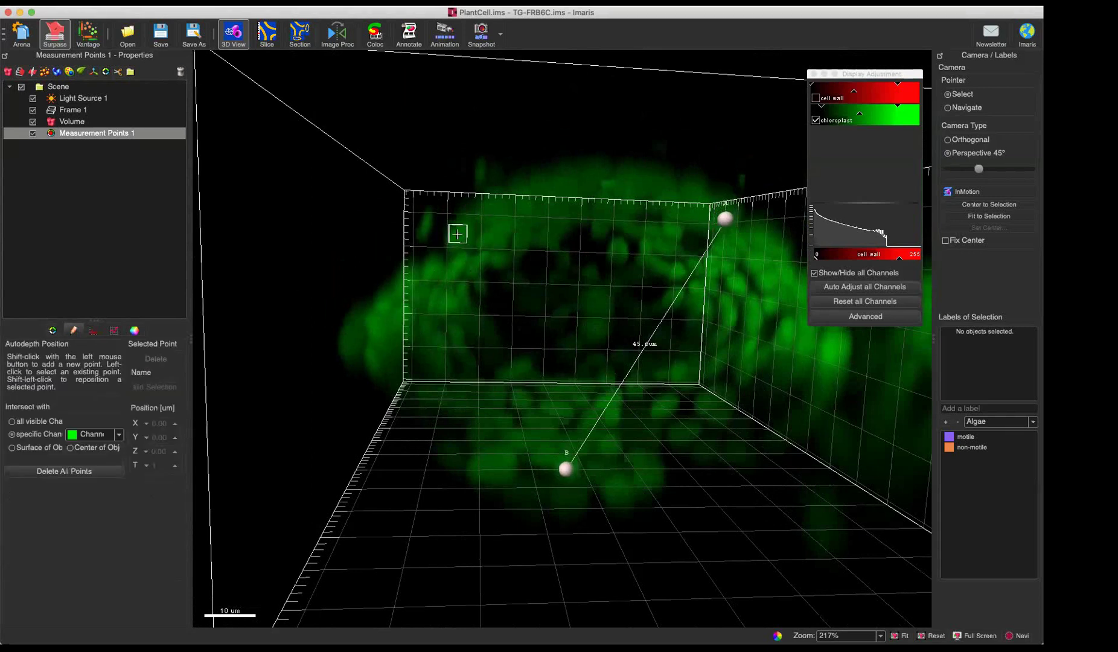
pyautogui.keyDown('shift'); pyautogui.click(457, 233); pyautogui.keyUp('shift')
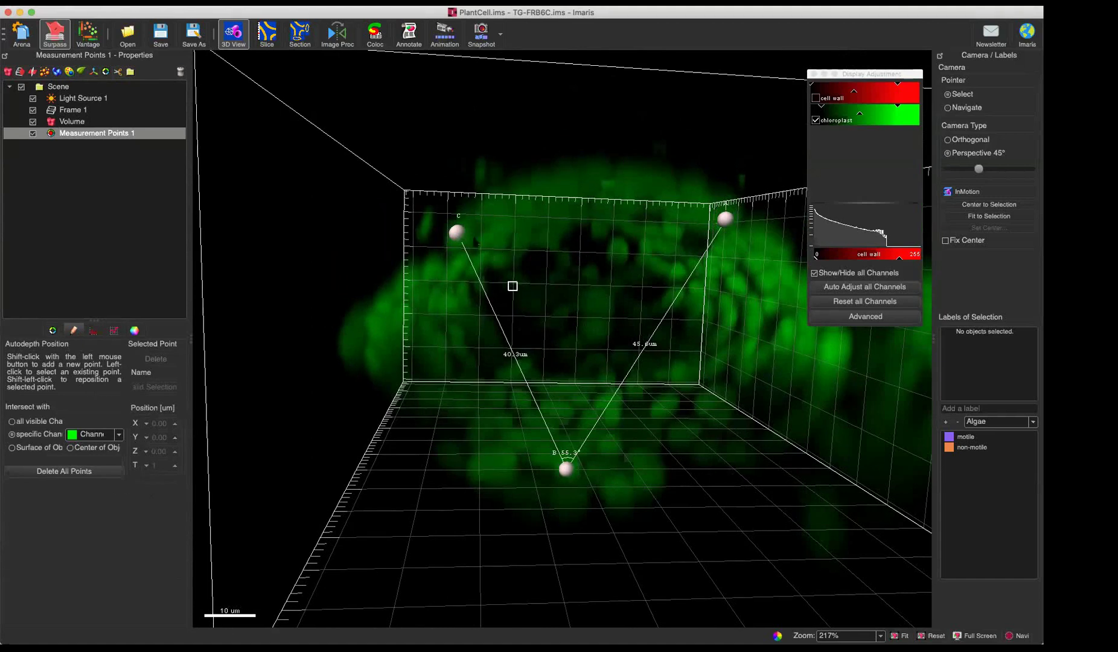
pyautogui.press('Escape')
pyautogui.moveTo(664, 499); pyautogui.dragTo(588, 382)
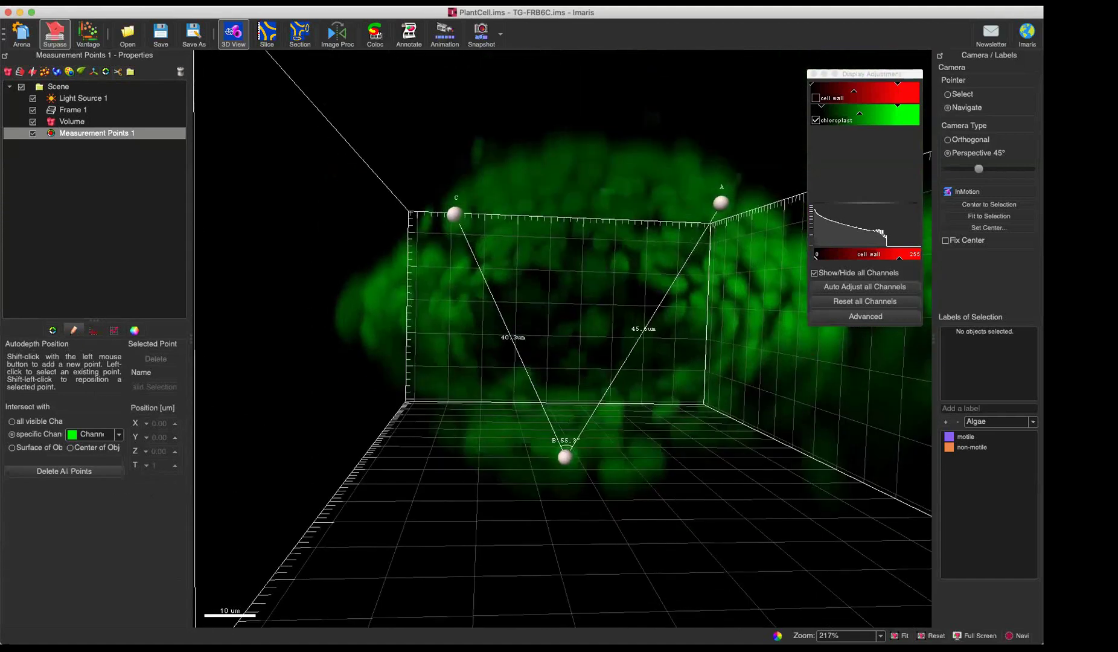
pyautogui.scroll(5, 554, 451)
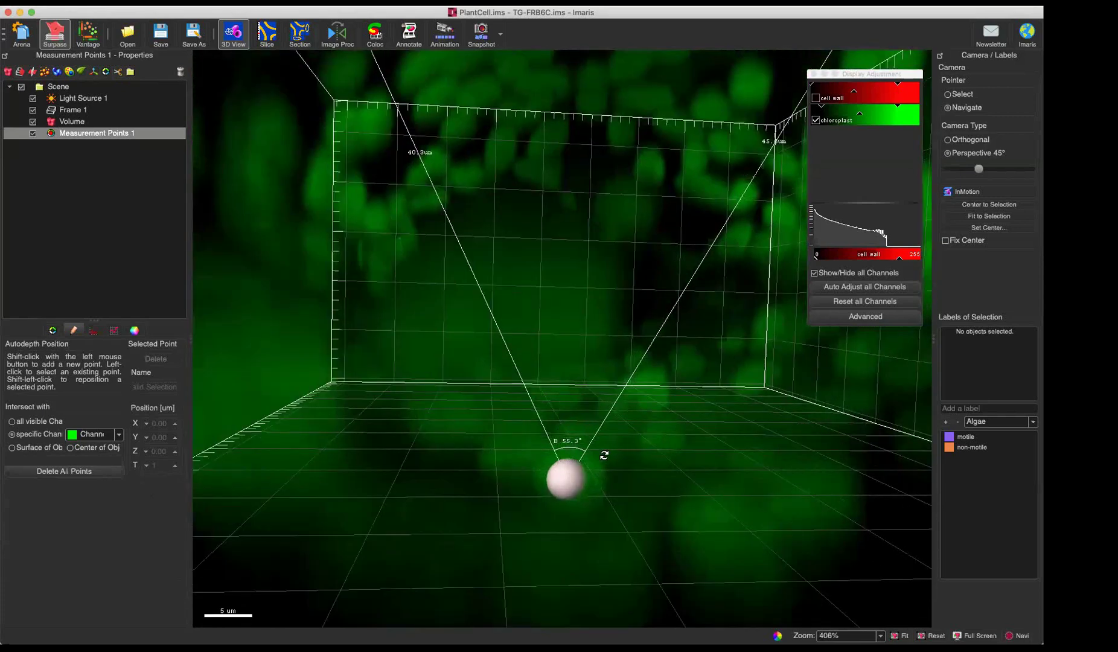
pyautogui.scroll(-5, 620, 427)
pyautogui.moveTo(641, 396); pyautogui.dragTo(628, 399)
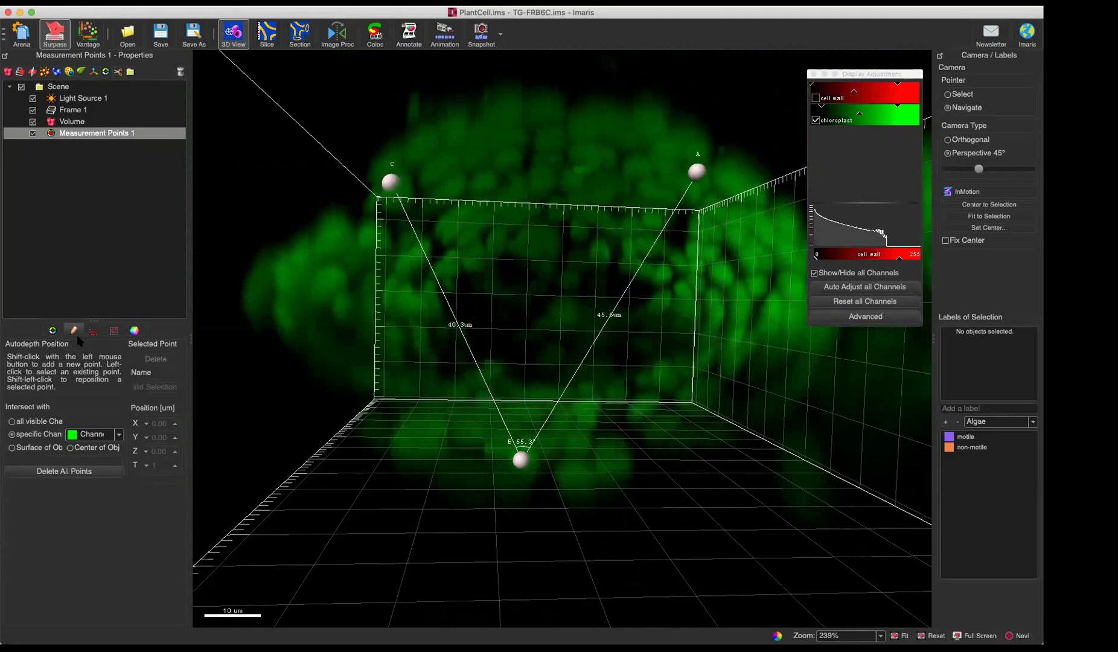
# Try the Cube point shape for the measurement points and return to the Sphere shape
pyautogui.click(55, 331)
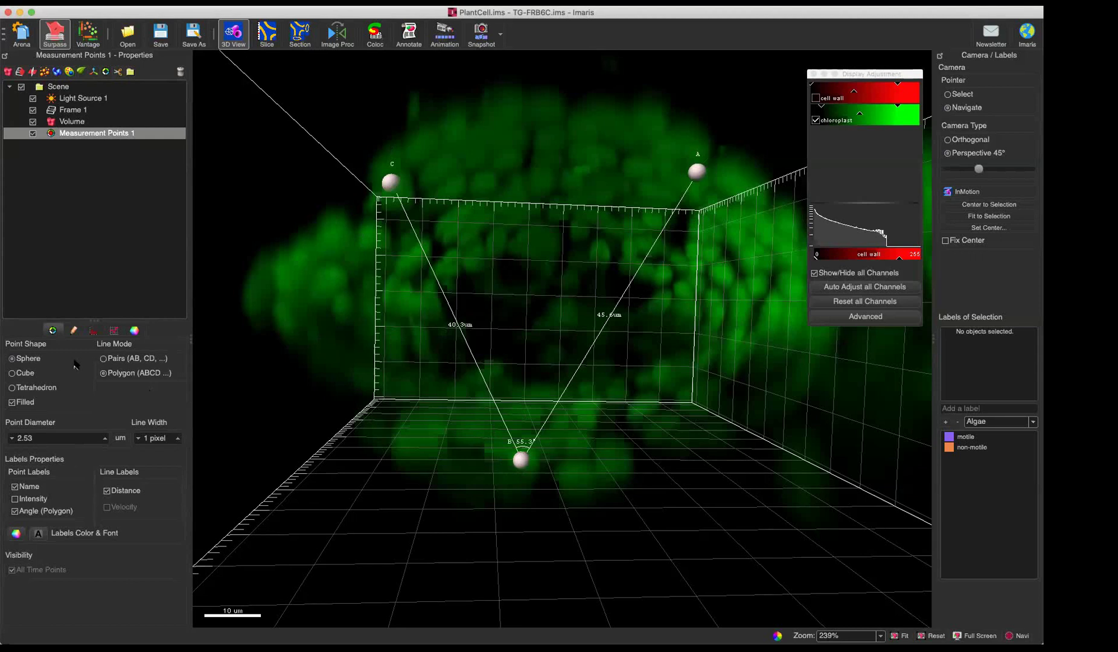
pyautogui.click(13, 373)
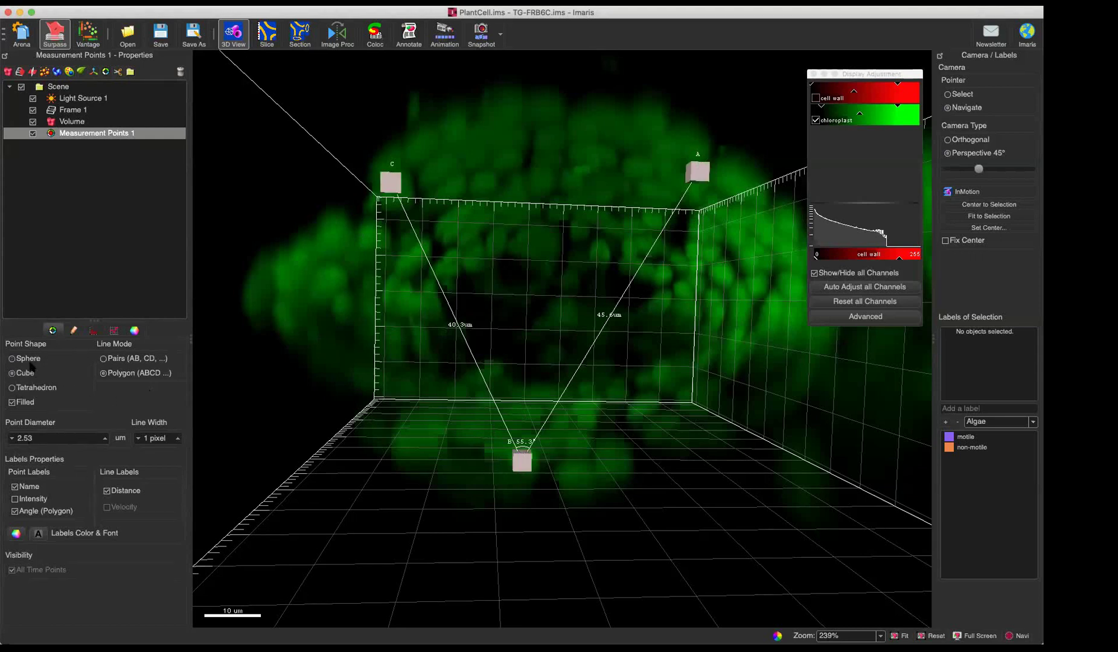
pyautogui.click(13, 358)
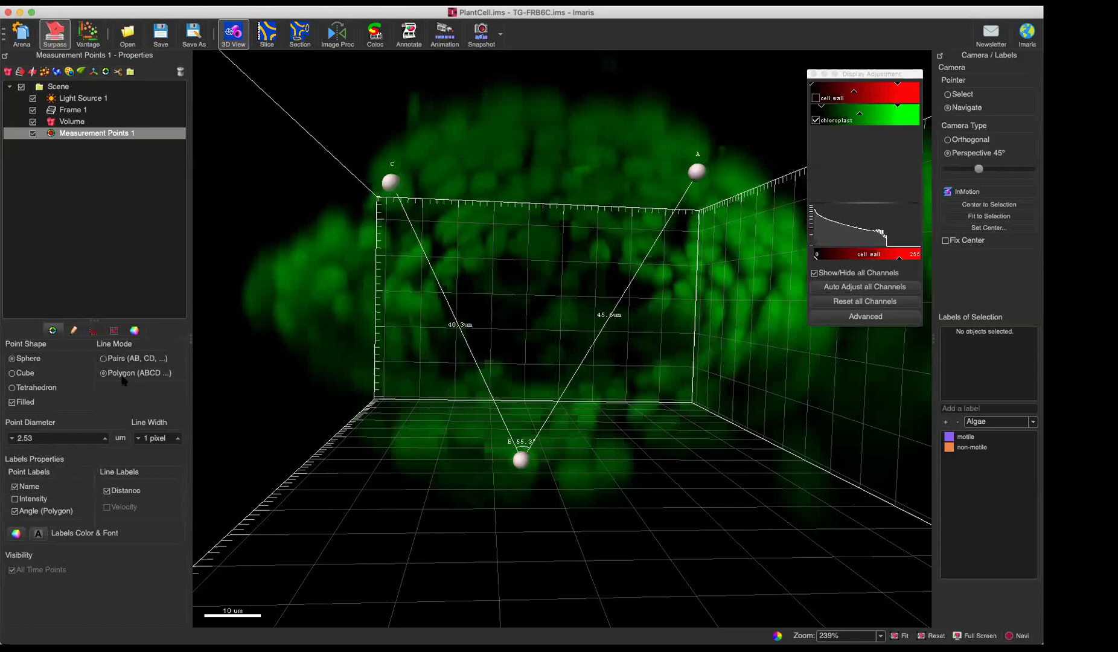
# Add a fourth measurement point on the upper chloroplast layer between points C and A
pyautogui.press('Escape')
pyautogui.scroll(3, 481, 150)
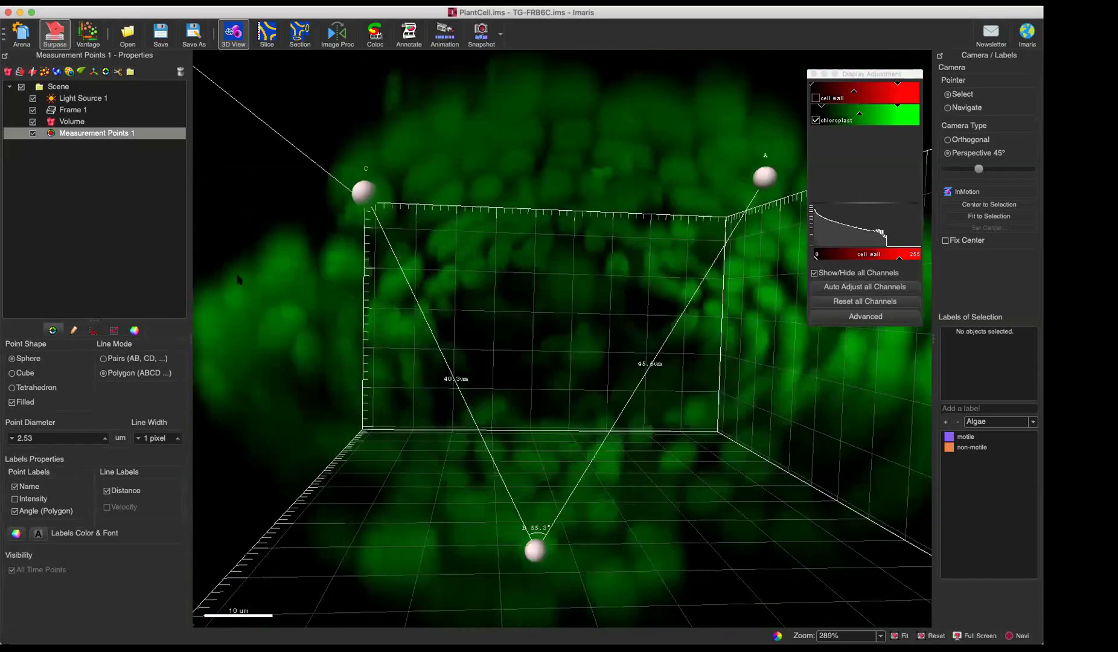
pyautogui.click(73, 329)
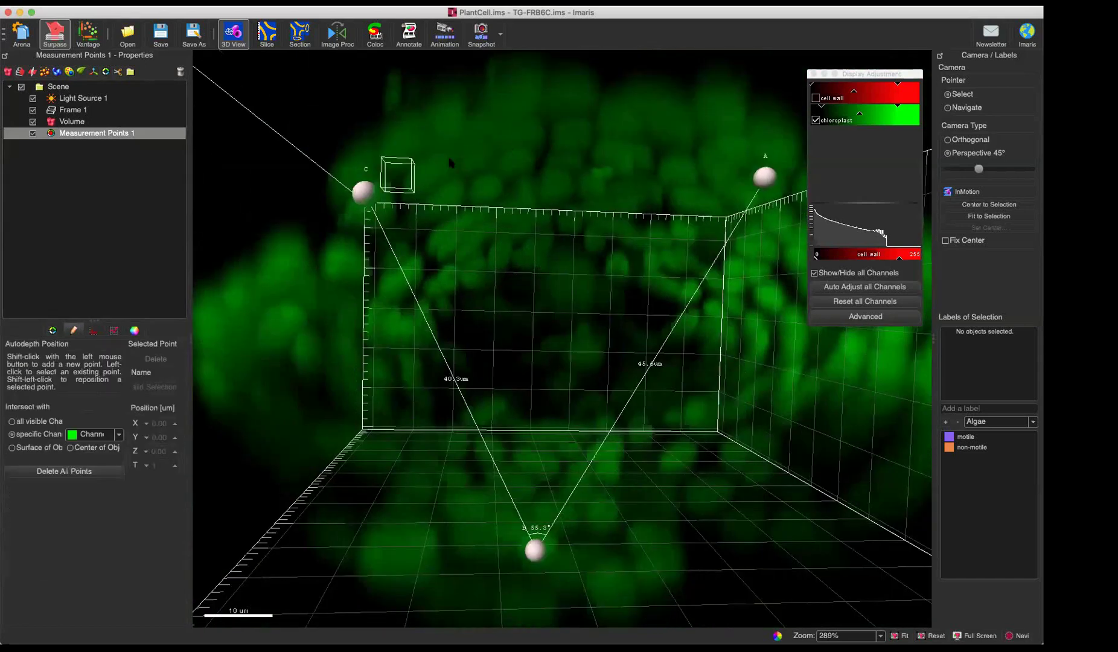
pyautogui.keyDown('shift'); pyautogui.click(517, 161); pyautogui.keyUp('shift')
pyautogui.press('Escape')
pyautogui.scroll(-3, 578, 228)
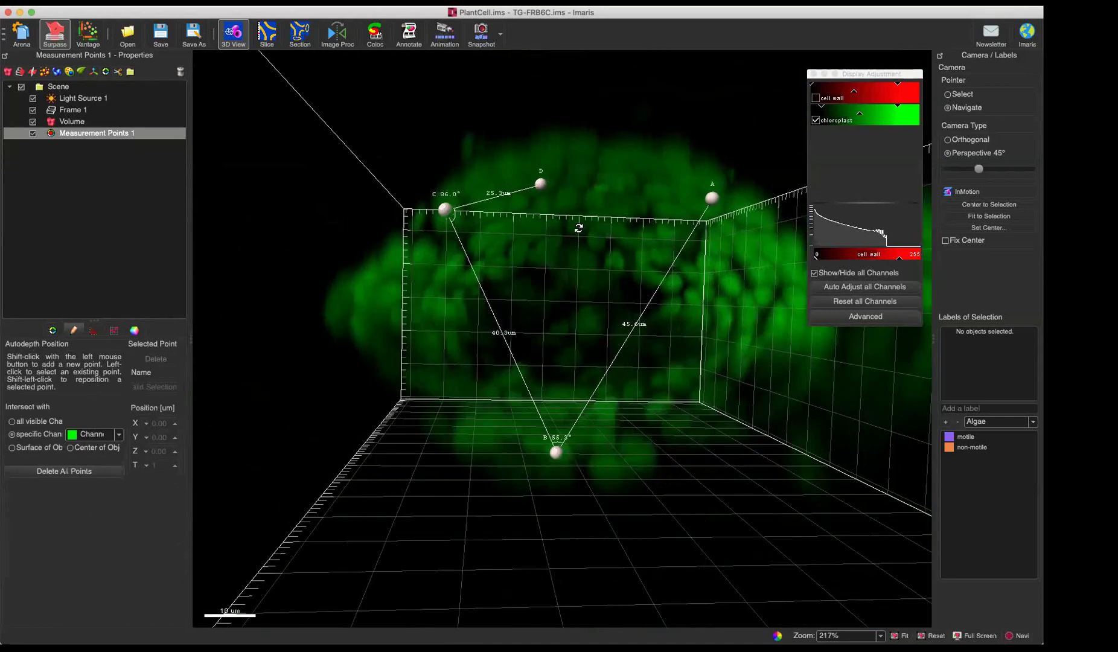
# Set the line mode of the measurement points to Pairs (AB, CD, ...)
pyautogui.click(53, 330)
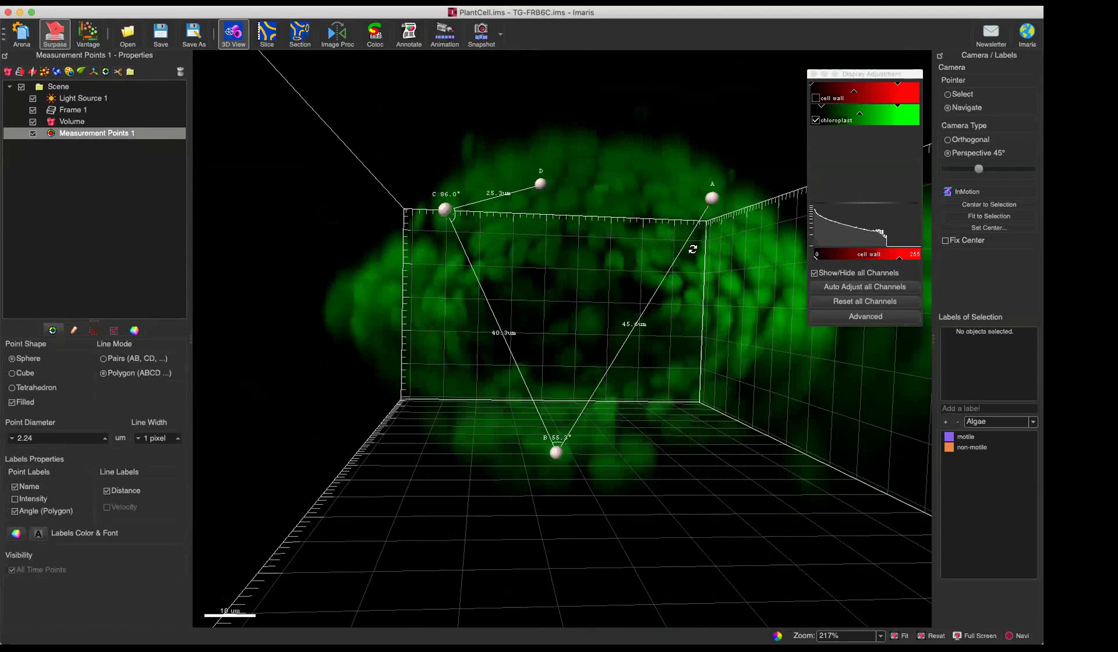
pyautogui.click(128, 361)
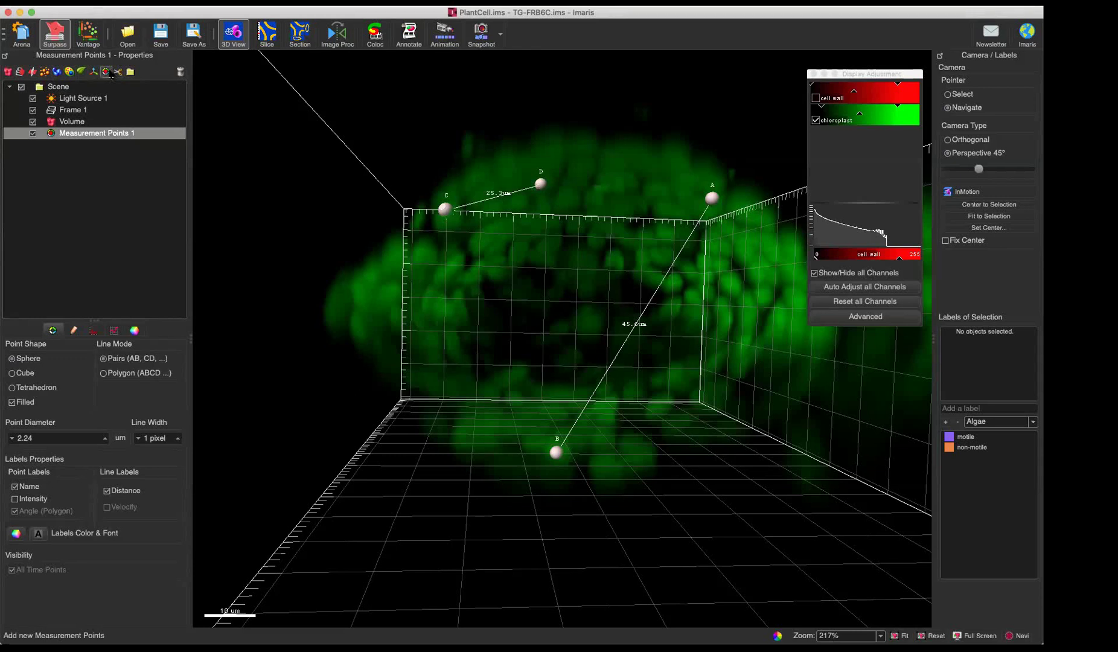
# Create a second Measurement Points object and place two points, one on the cell's left side and one near its lower chloroplasts
pyautogui.click(110, 73)
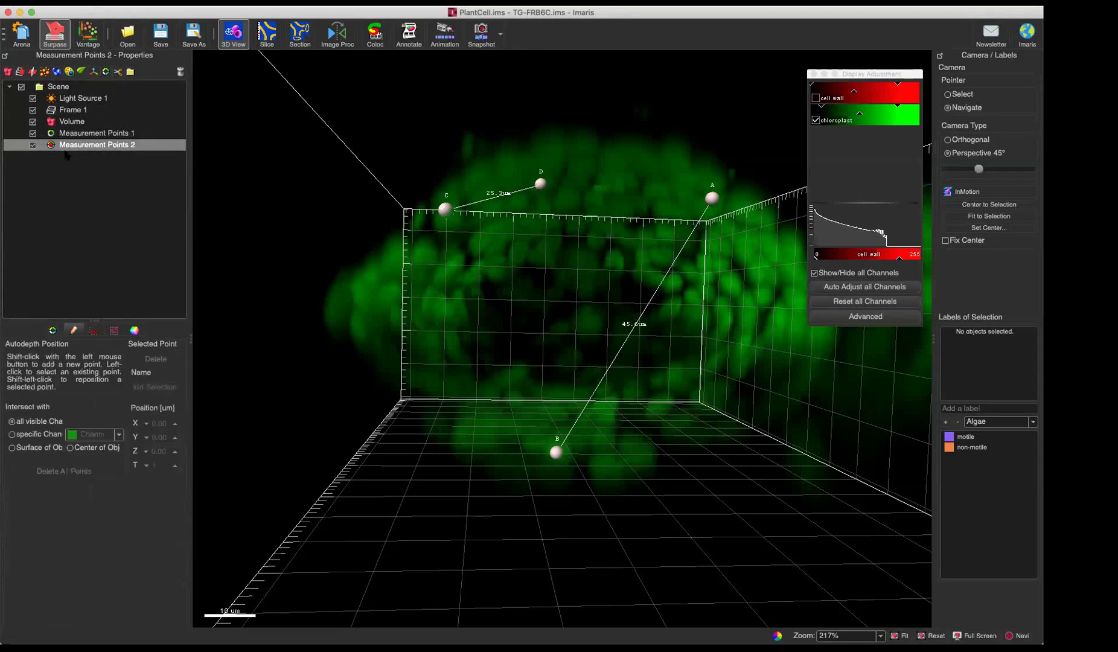
pyautogui.press('Escape')
pyautogui.keyDown('shift'); pyautogui.click(432, 302); pyautogui.keyUp('shift')
pyautogui.keyDown('shift'); pyautogui.click(474, 434); pyautogui.keyUp('shift')
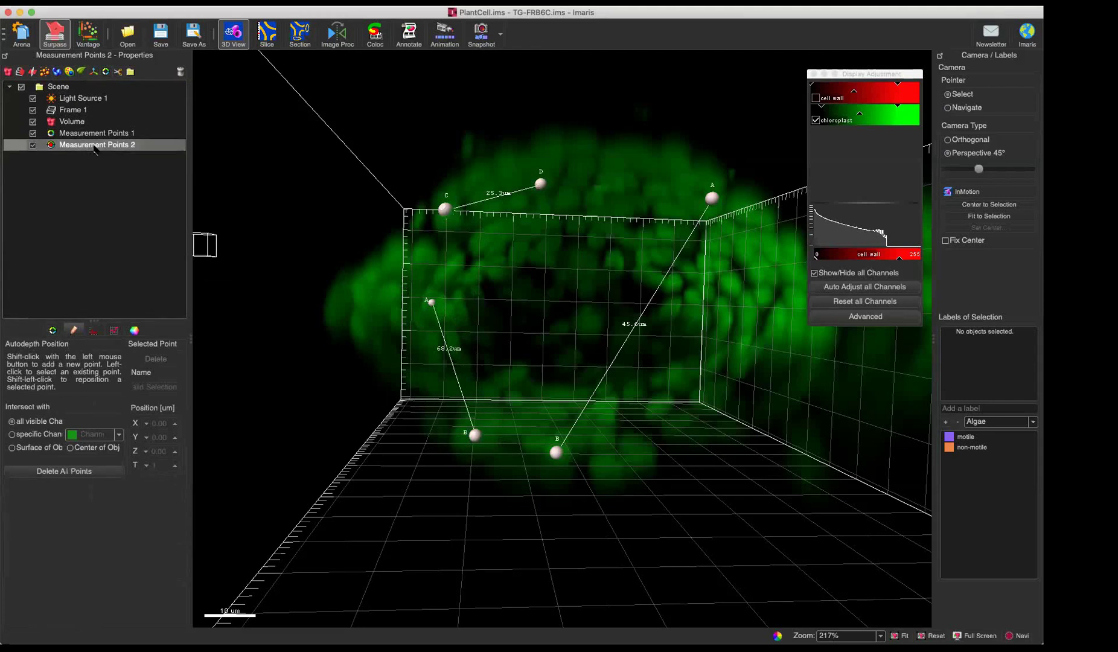
# Set the base colour of Measurement Points 1 to pinkish red, trying blue first
pyautogui.click(118, 133)
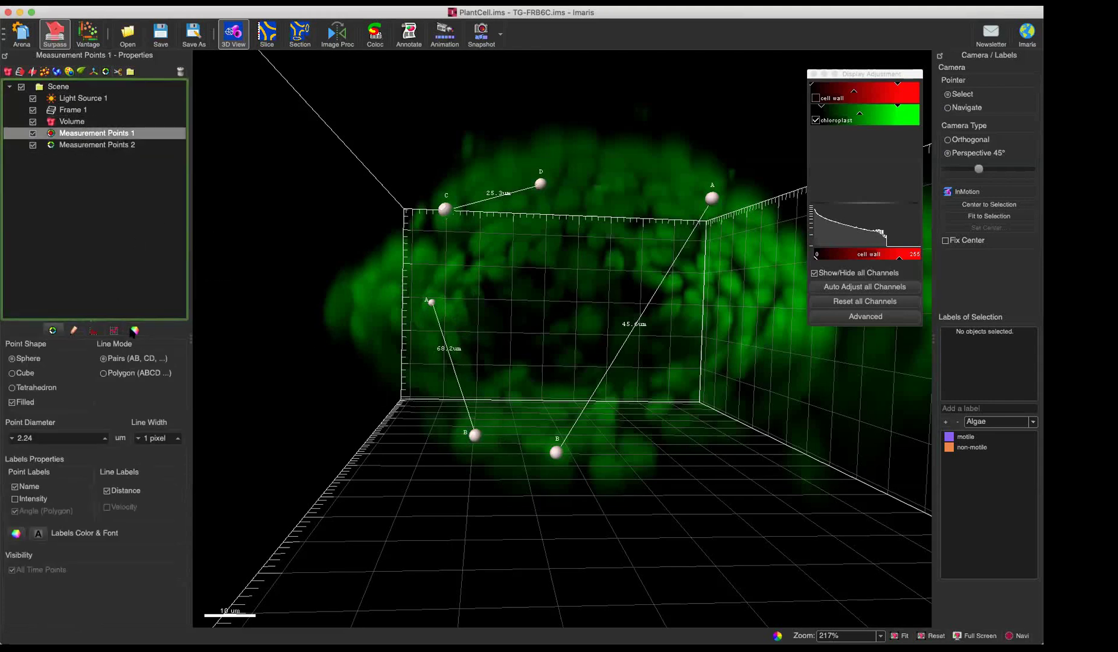
pyautogui.click(135, 331)
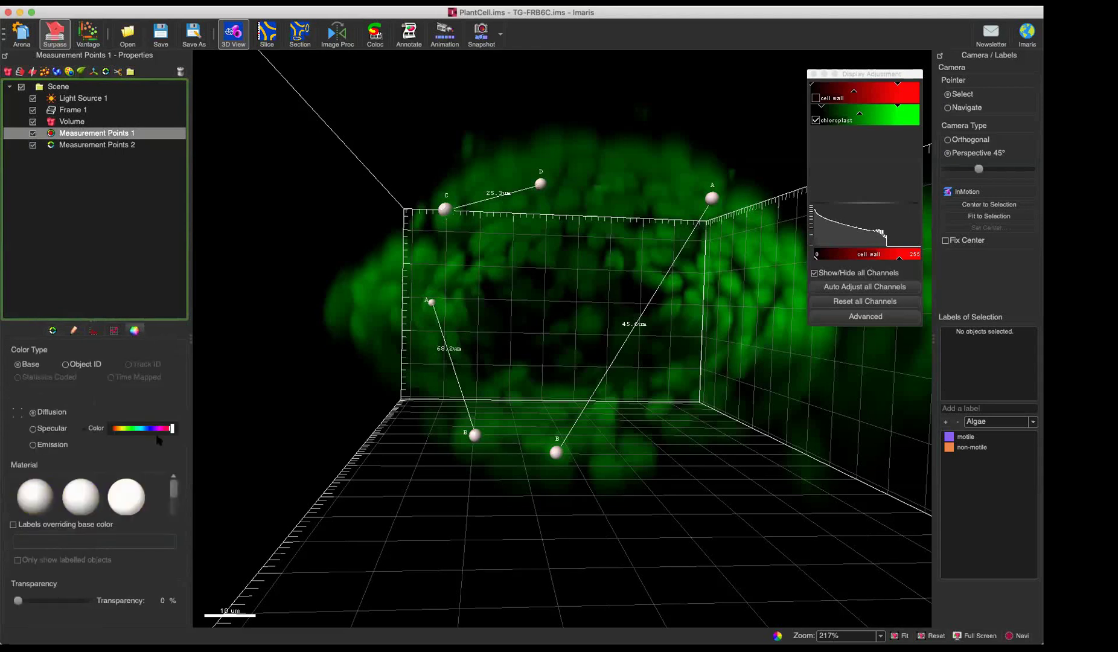
pyautogui.click(150, 429)
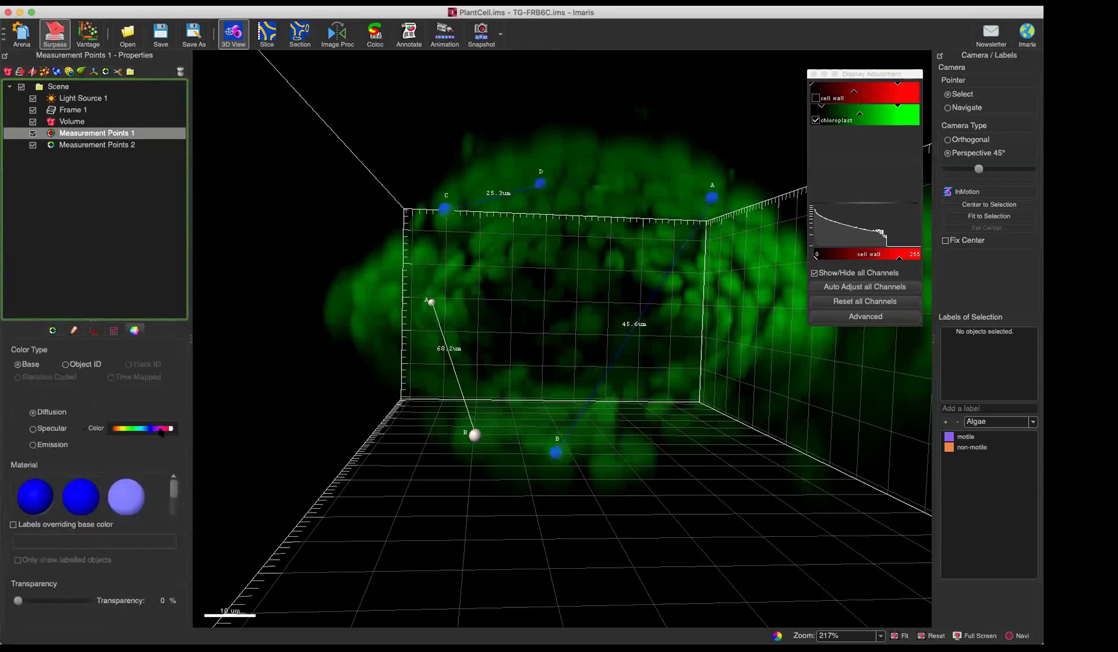
pyautogui.click(165, 429)
# Set the base colour of Measurement Points 2 to yellow-orange, trying green first
pyautogui.click(112, 146)
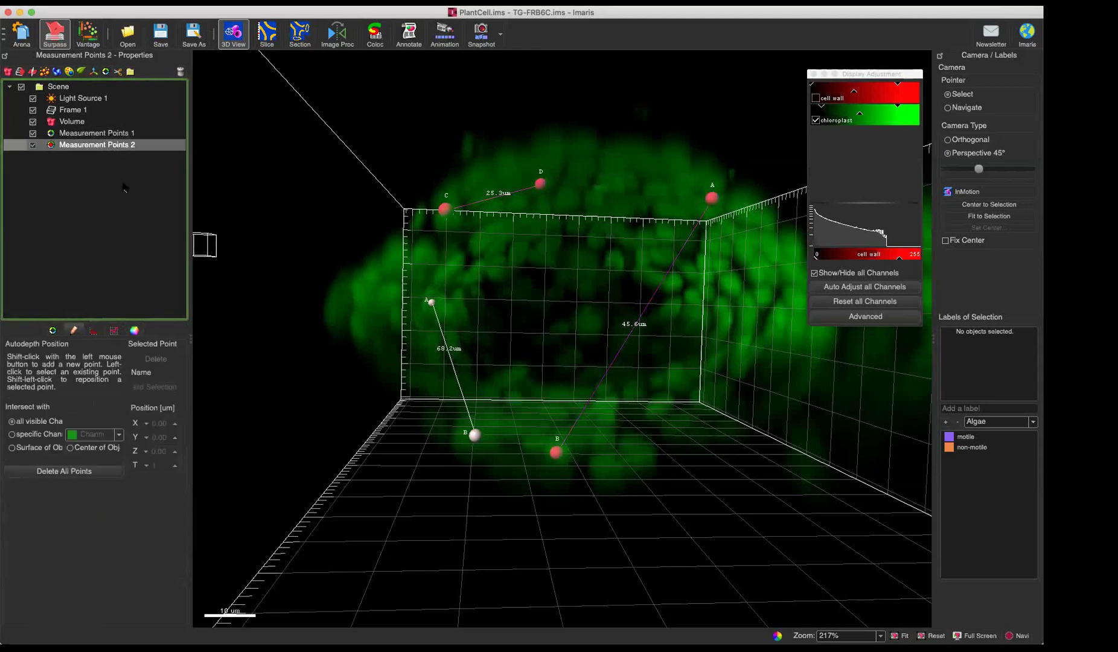
pyautogui.click(134, 330)
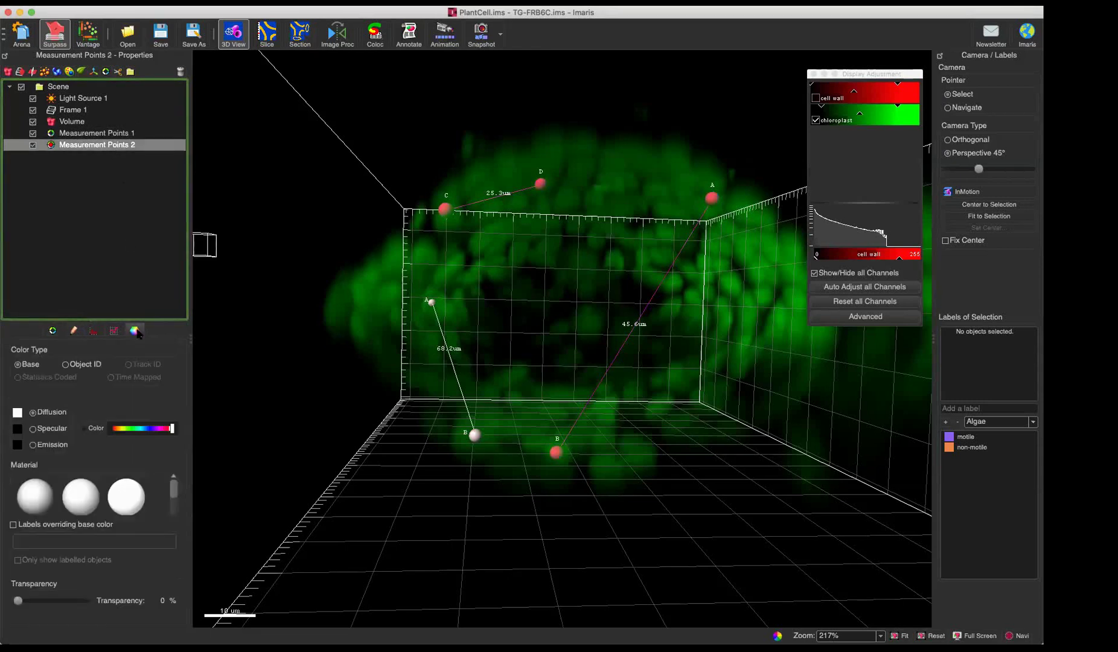
pyautogui.click(129, 428)
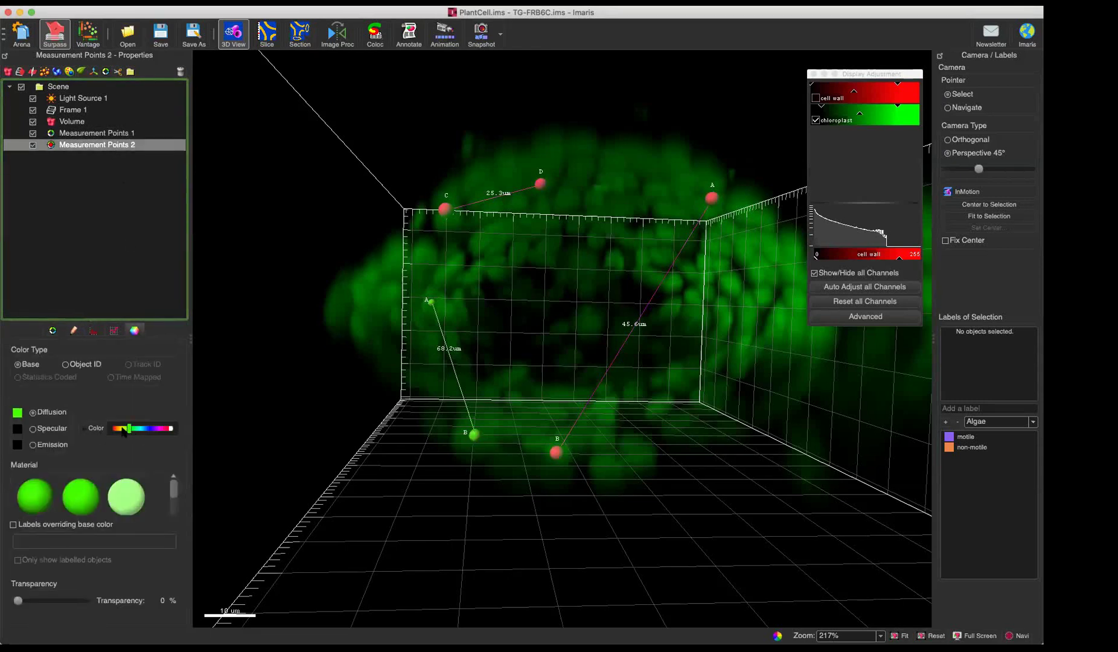
pyautogui.click(120, 428)
pyautogui.press('Escape')
pyautogui.moveTo(752, 346)
pyautogui.mouseDown()
pyautogui.moveTo(678, 367)
pyautogui.moveTo(726, 387)
pyautogui.moveTo(761, 350)
pyautogui.moveTo(758, 324)
pyautogui.mouseUp()
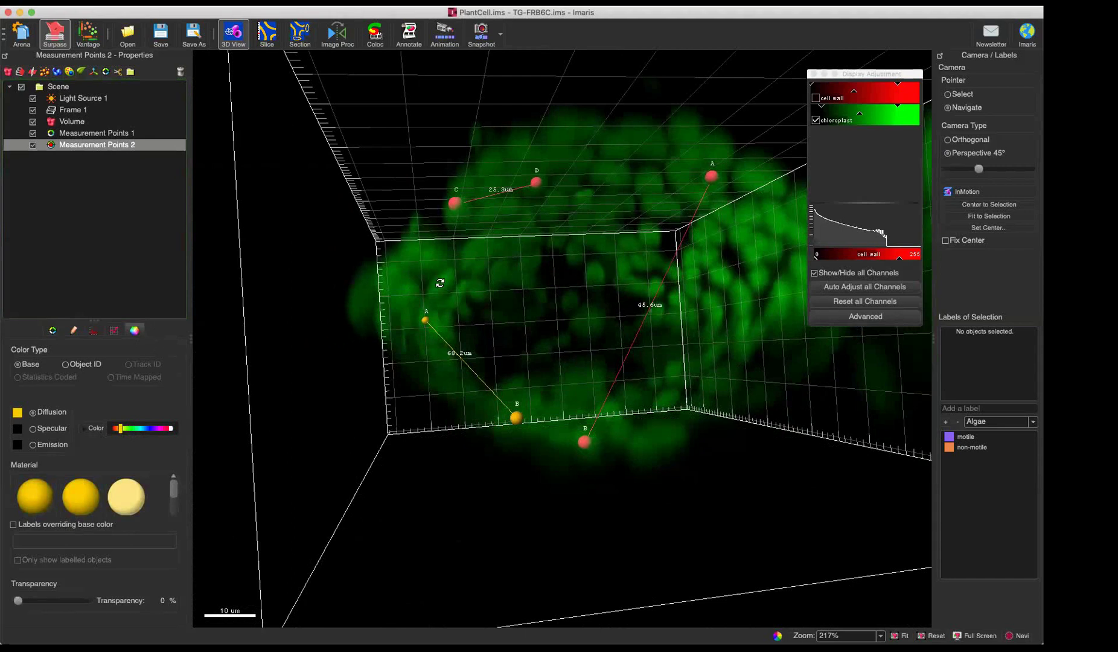
# Review the overall and detailed distance statistics of Measurement Points 2 and the detailed distances of Measurement Points 1
pyautogui.click(115, 331)
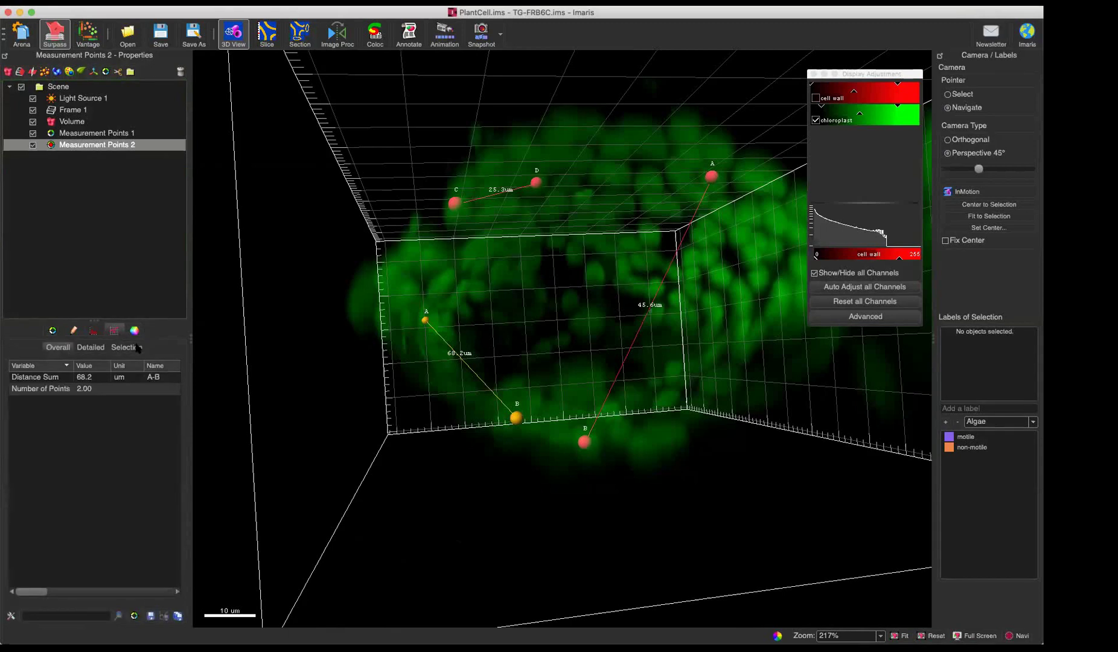
pyautogui.press('super+Tab')
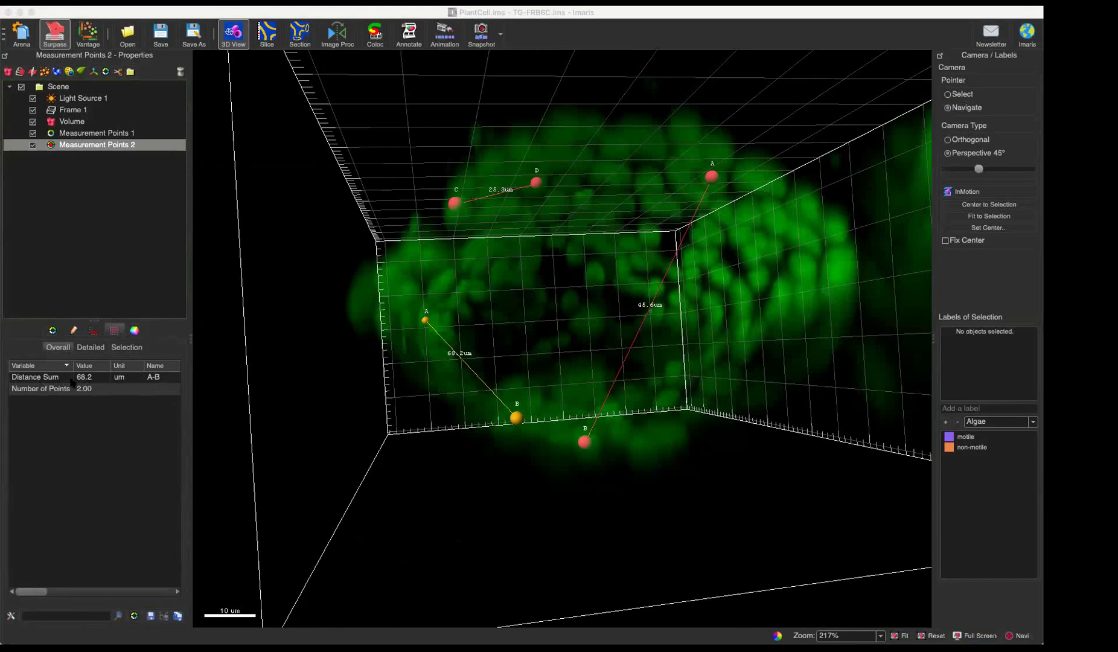
pyautogui.click(91, 348)
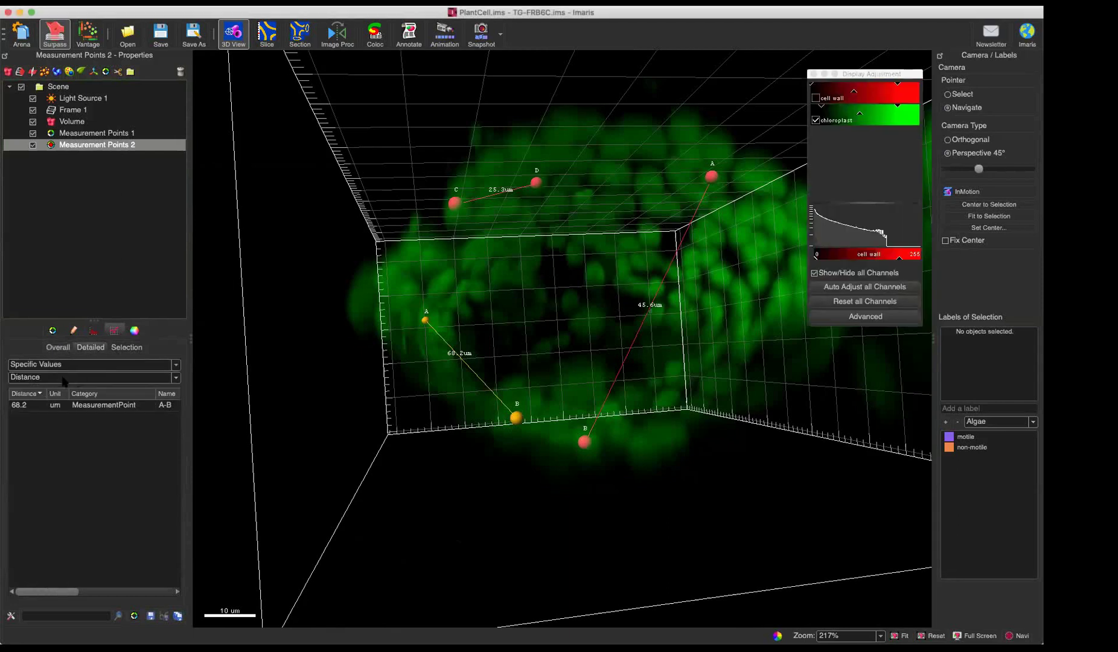
pyautogui.press('Escape')
pyautogui.click(456, 205)
pyautogui.click(114, 332)
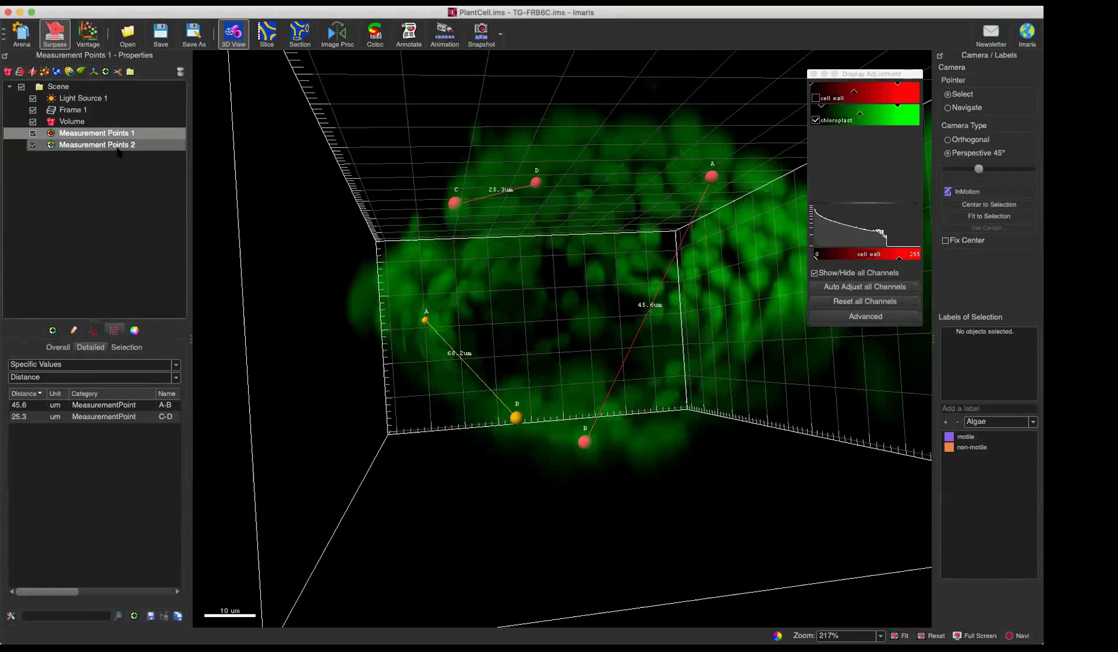
# Check the detailed Position values of Measurement Points 2 and return the listing to Distance
pyautogui.click(116, 146)
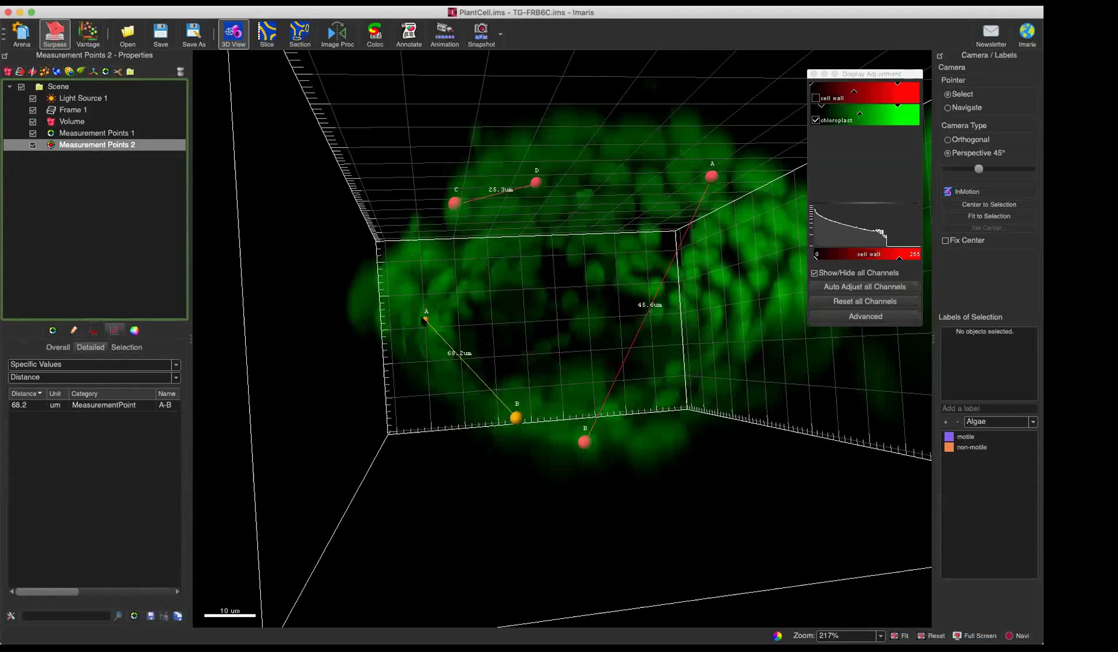
pyautogui.click(122, 377)
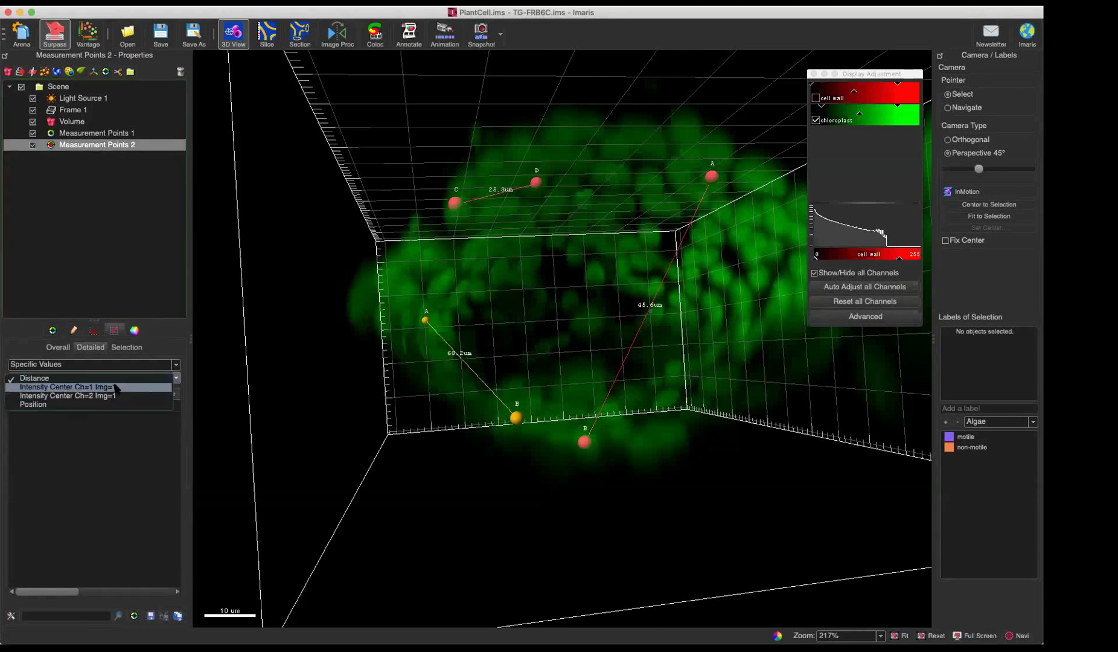
pyautogui.click(104, 405)
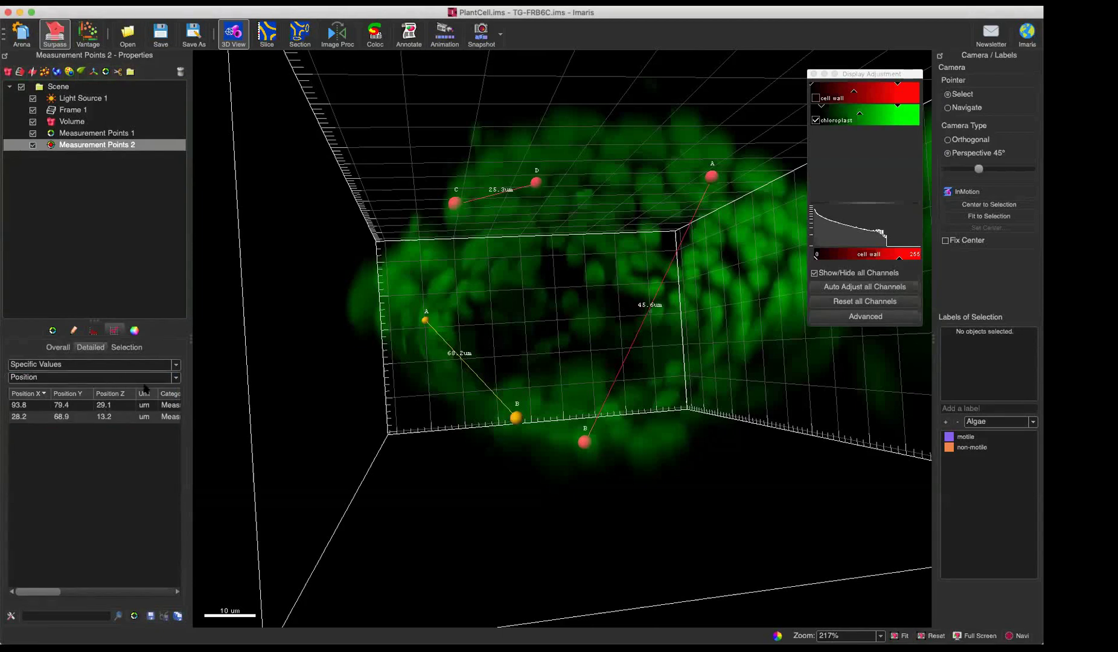
pyautogui.click(119, 379)
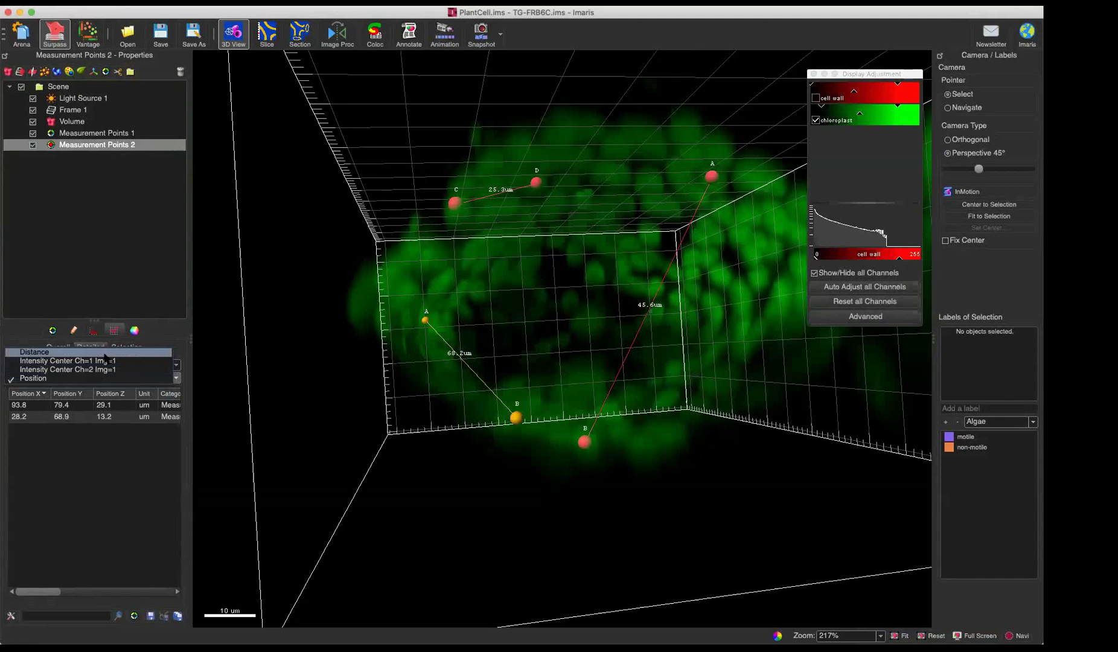
pyautogui.click(104, 353)
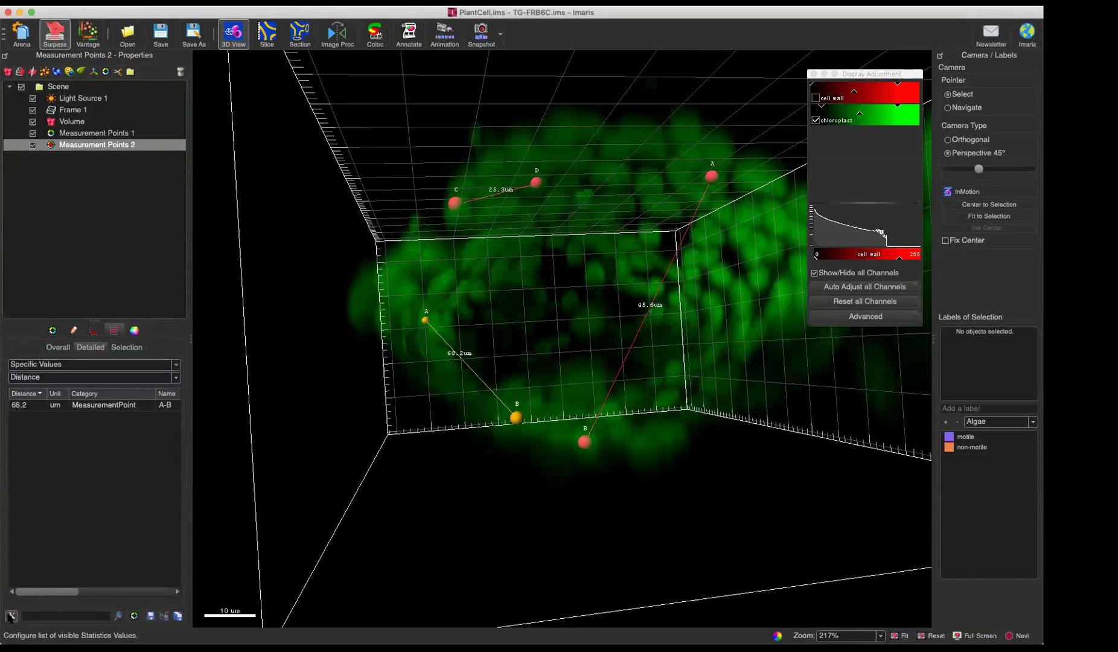
# Set the line mode of Measurement Points 1 to Polygon (ABCD ...)
pyautogui.click(93, 133)
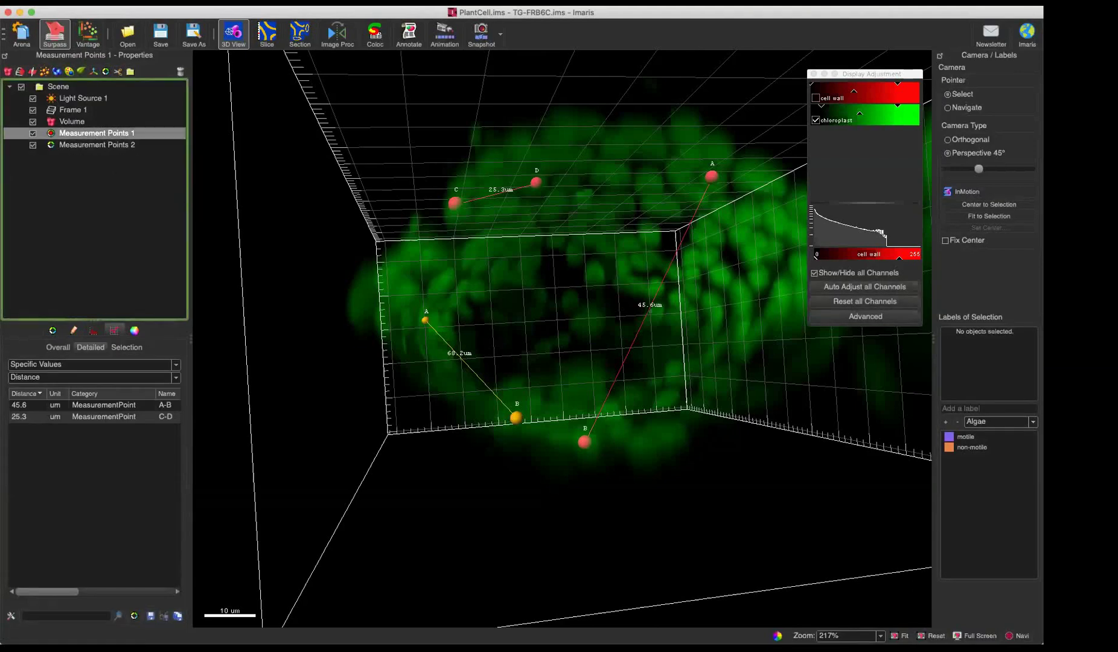
pyautogui.click(53, 331)
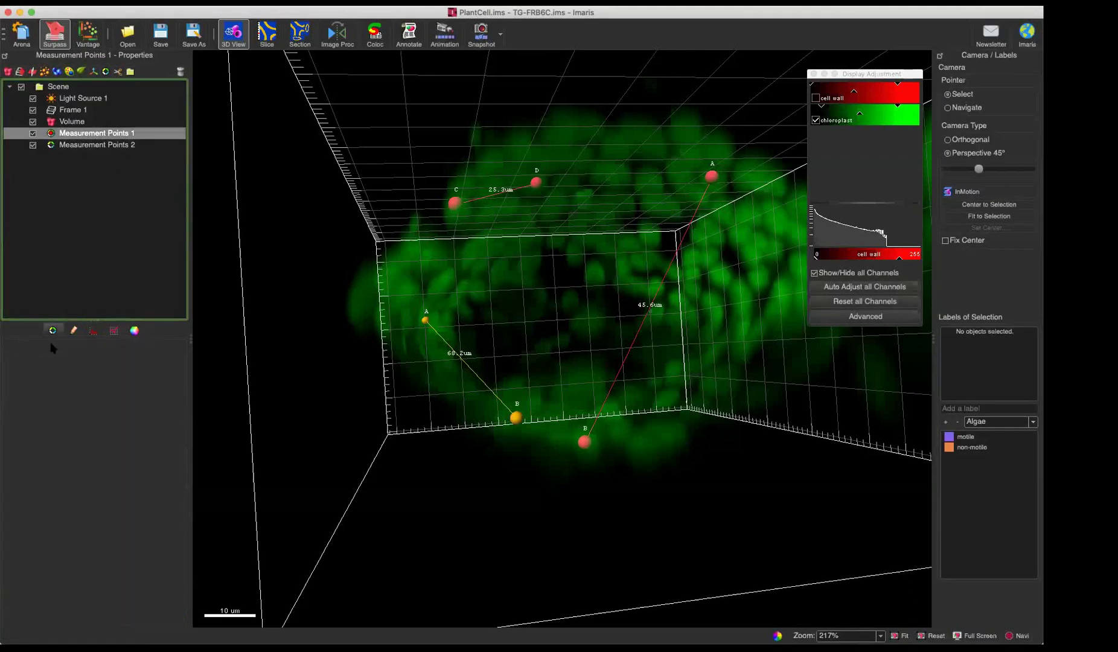
pyautogui.click(105, 373)
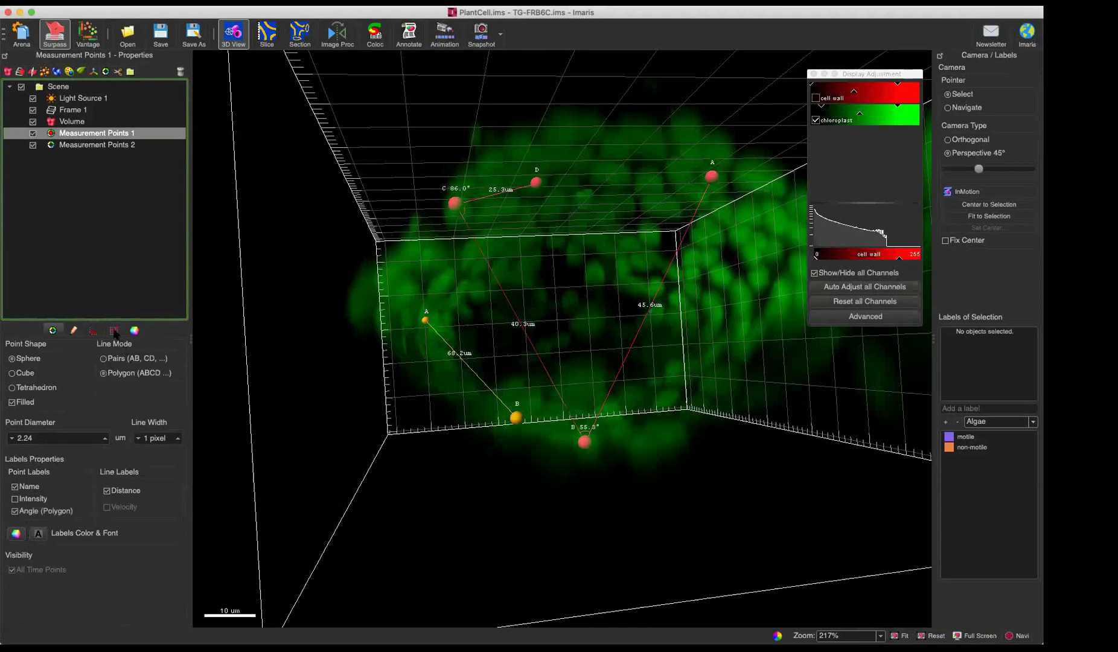
# List the detailed Angle values of Measurement Points 1 and look over the other available statistics variables
pyautogui.click(114, 331)
pyautogui.click(76, 379)
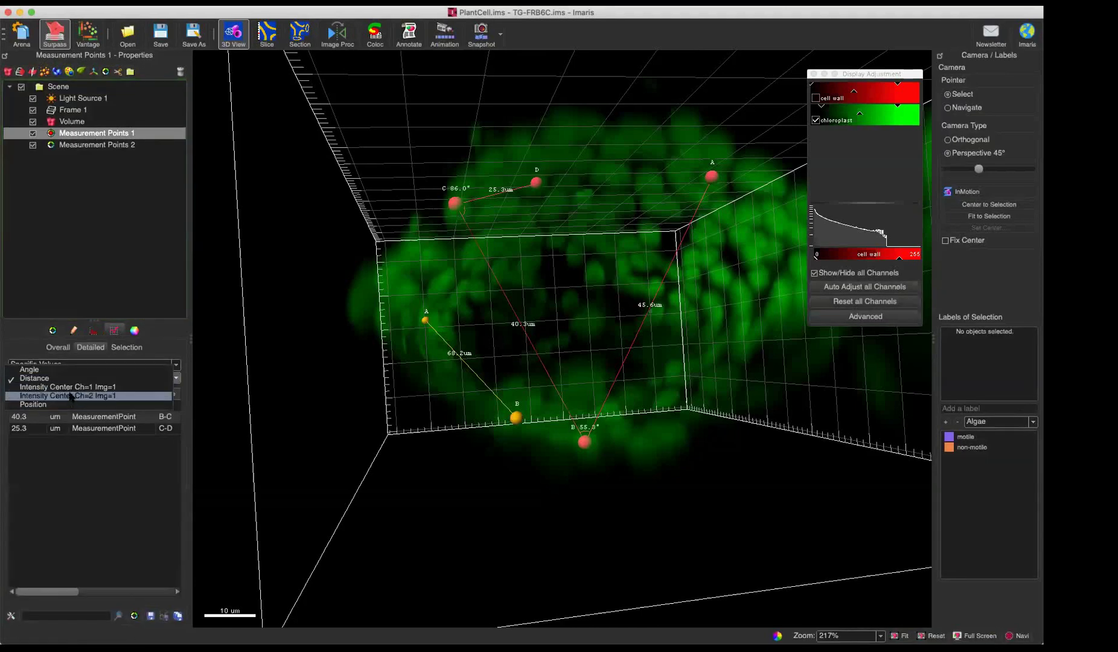
pyautogui.click(71, 370)
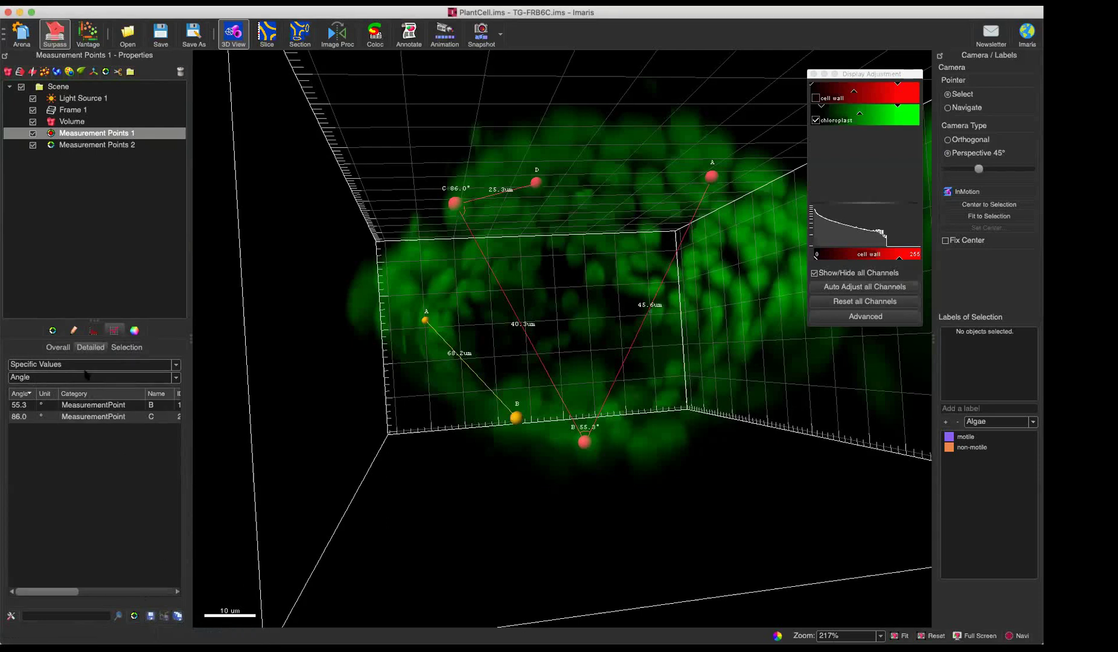
pyautogui.click(85, 379)
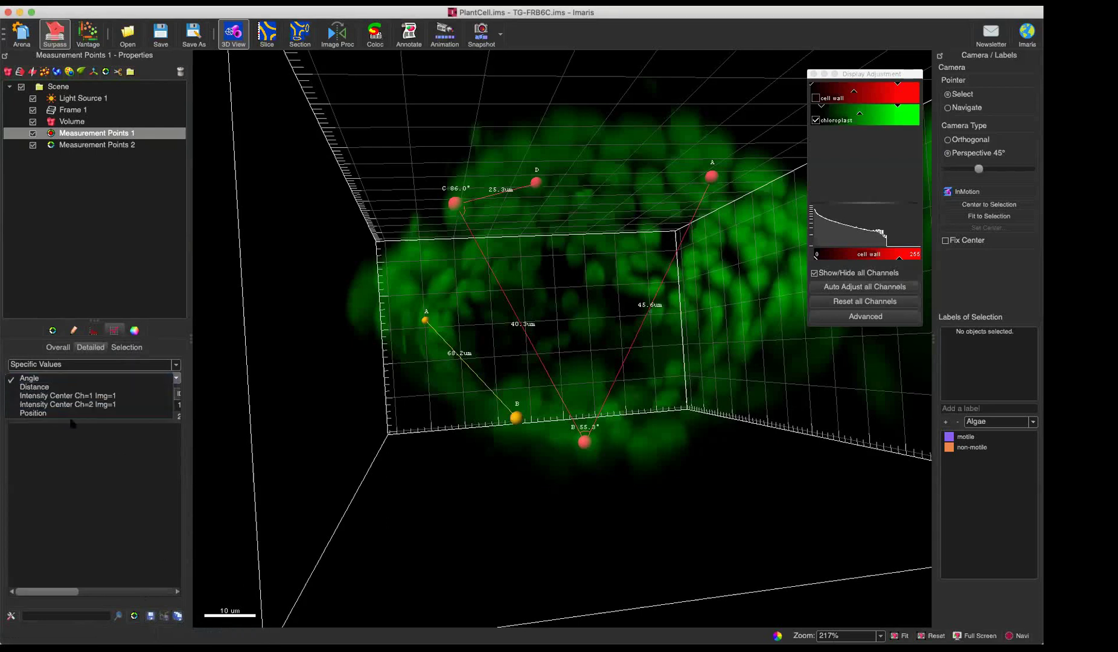
pyautogui.click(80, 479)
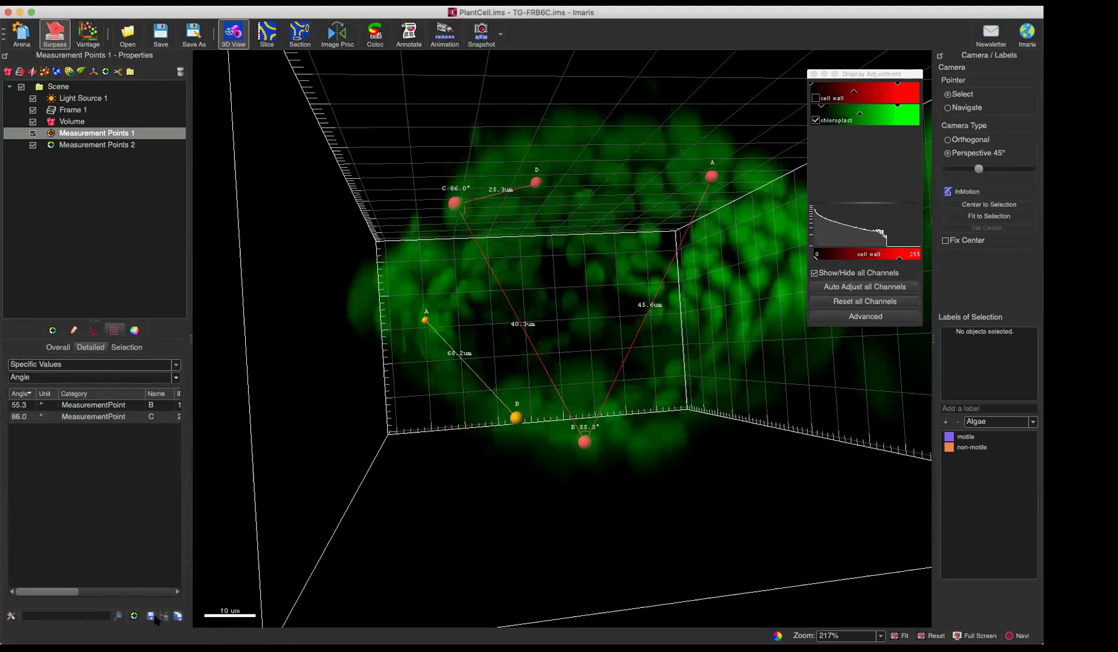
# Examine the file types offered for exporting the measurement statistics, without saving an export
pyautogui.click(177, 616)
pyautogui.click(489, 336)
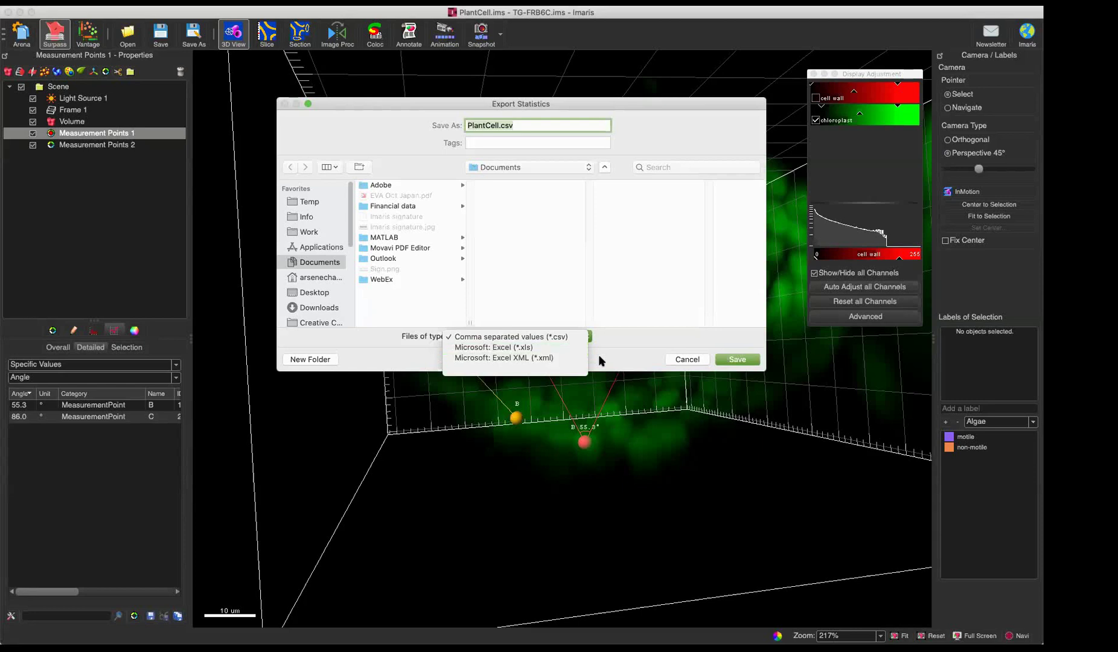
pyautogui.click(663, 353)
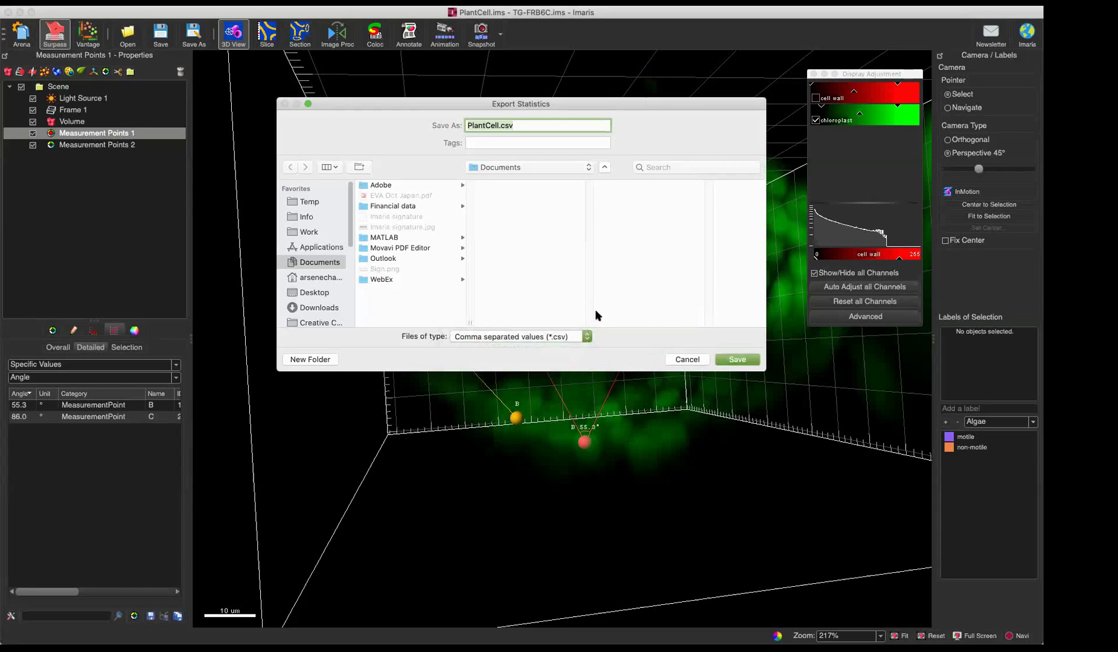
pyautogui.click(688, 361)
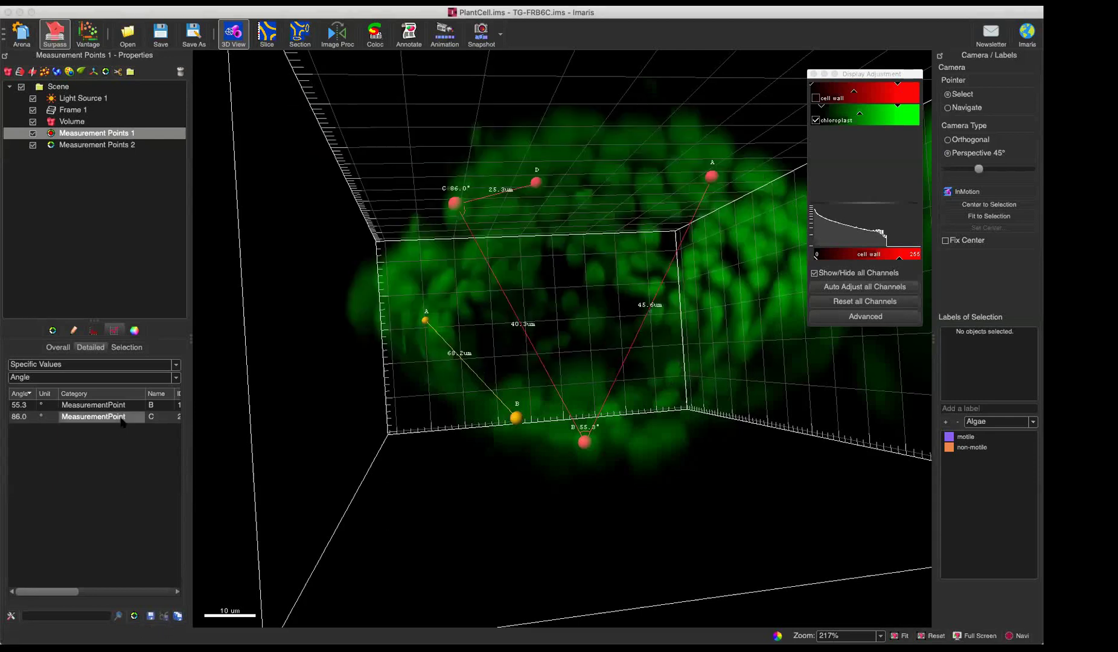
pyautogui.press('Escape')
pyautogui.moveTo(590, 330); pyautogui.dragTo(450, 253)
pyautogui.scroll(-5, 656, 317)
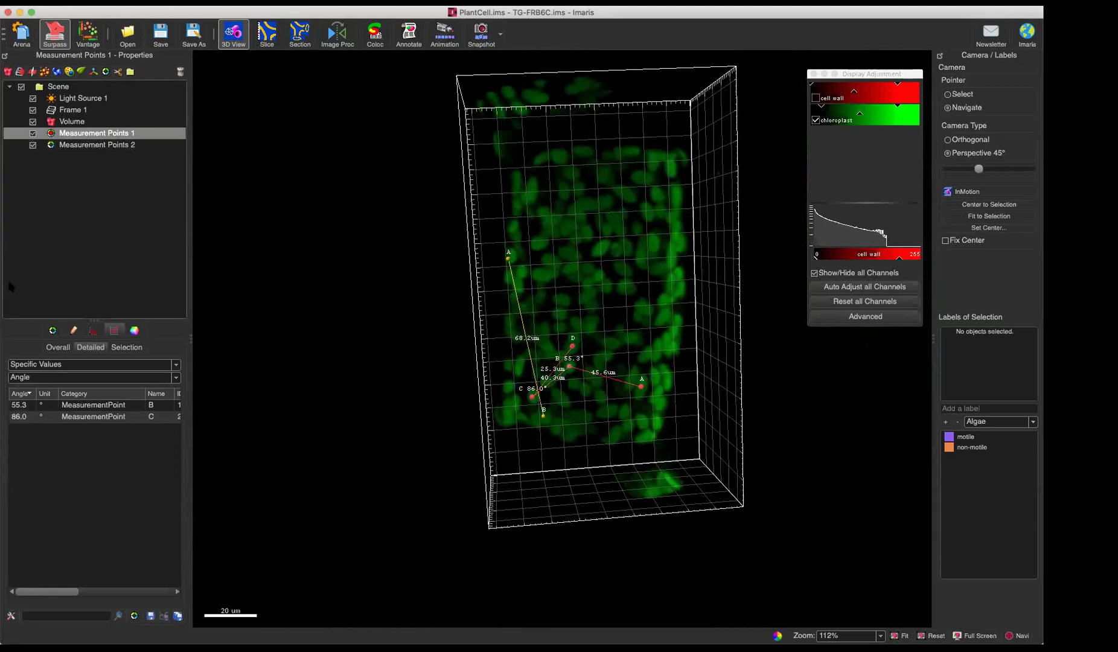
pyautogui.press('super+Tab')
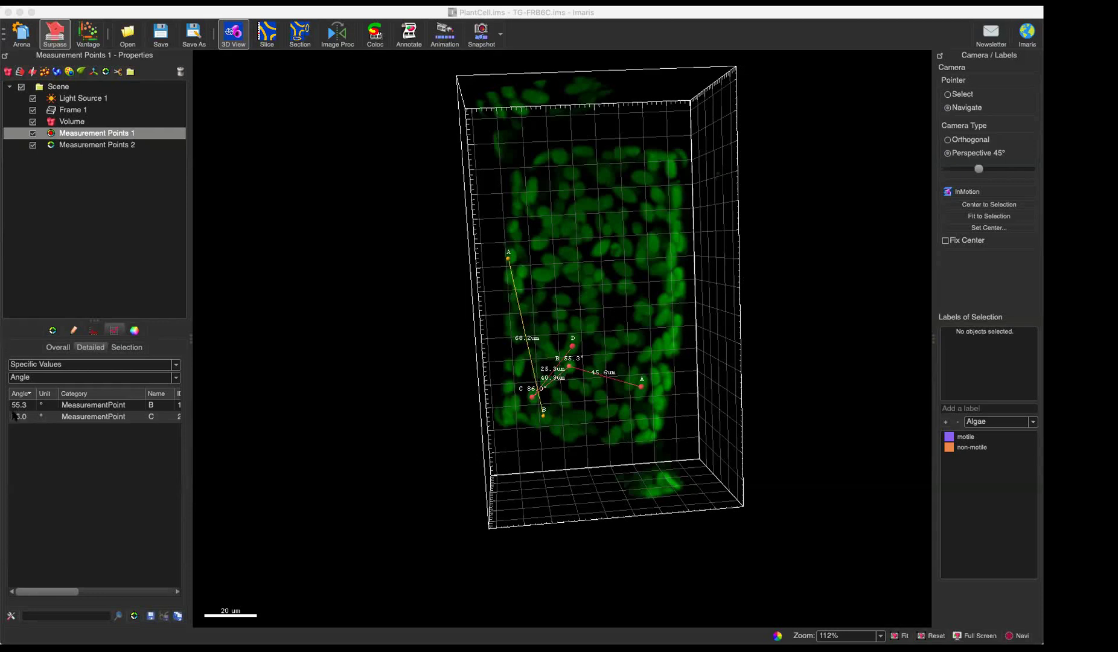
pyautogui.press('super+d')
# Return to the Arena without saving the changes to PlantCell.ims and open the PtK2Cell.ims image
pyautogui.click(23, 35)
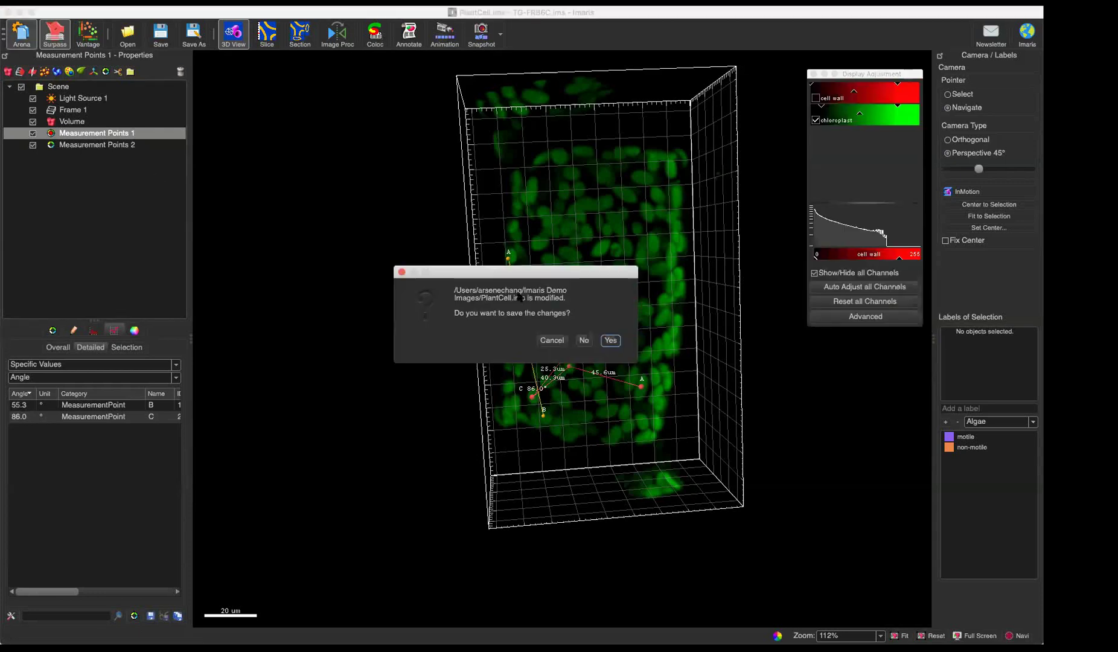
pyautogui.click(581, 339)
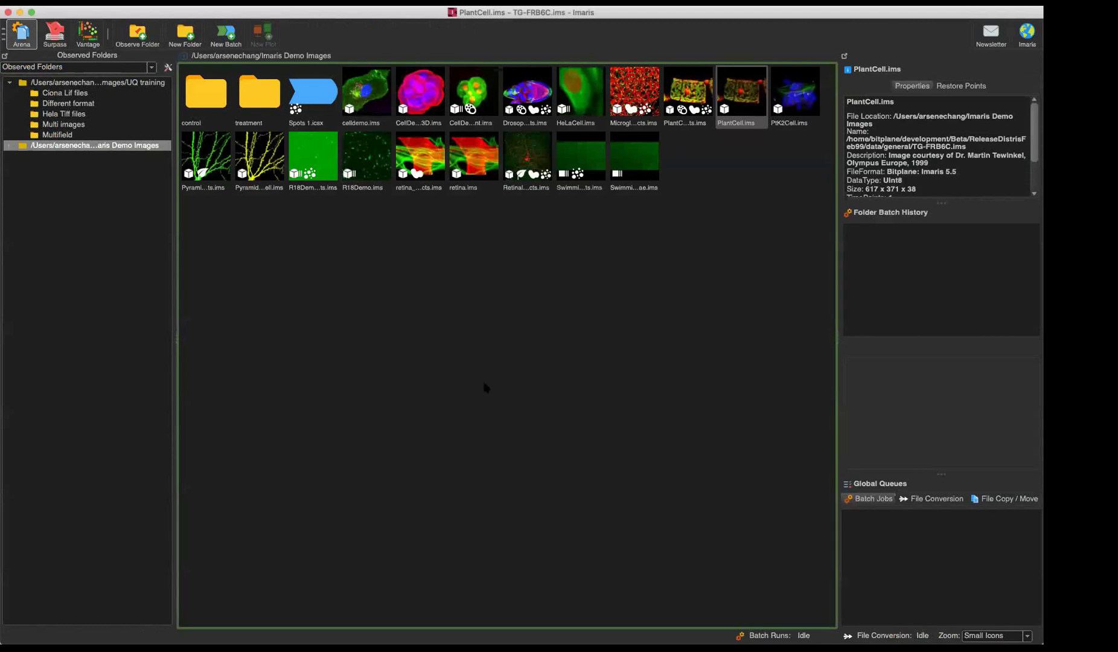
pyautogui.click(480, 390)
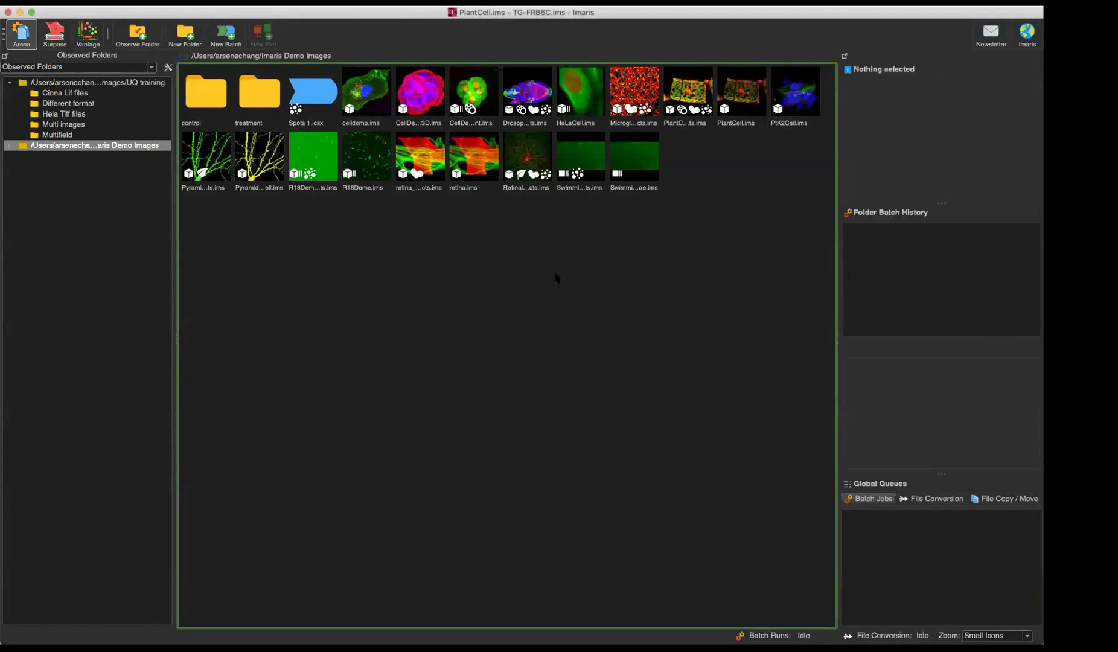
pyautogui.click(527, 158)
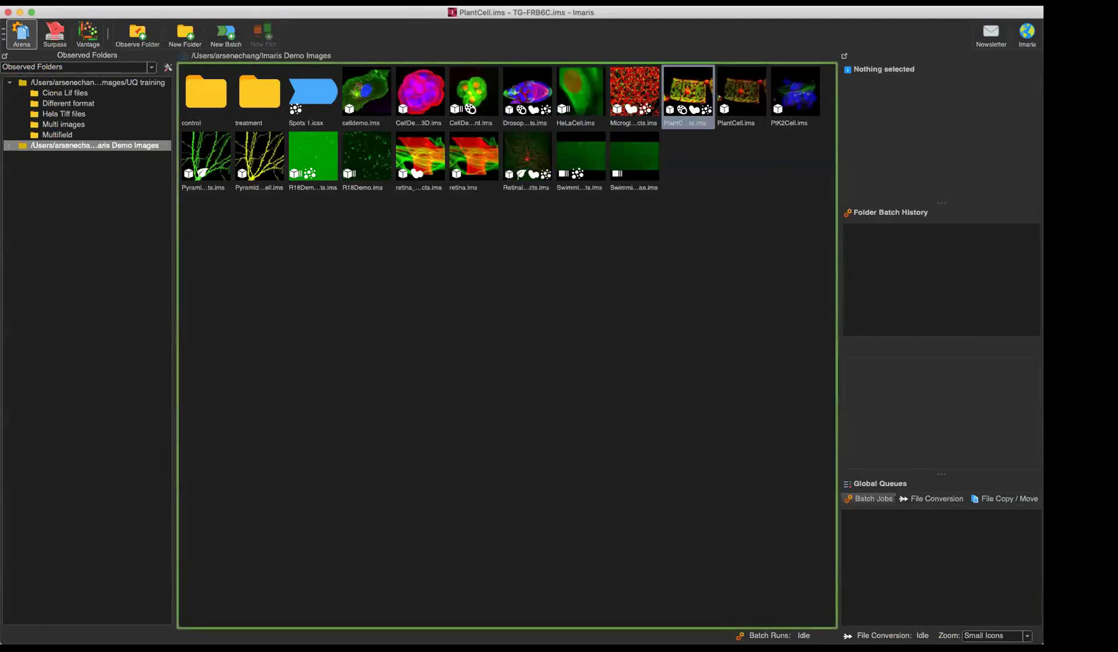
pyautogui.doubleClick(784, 100)
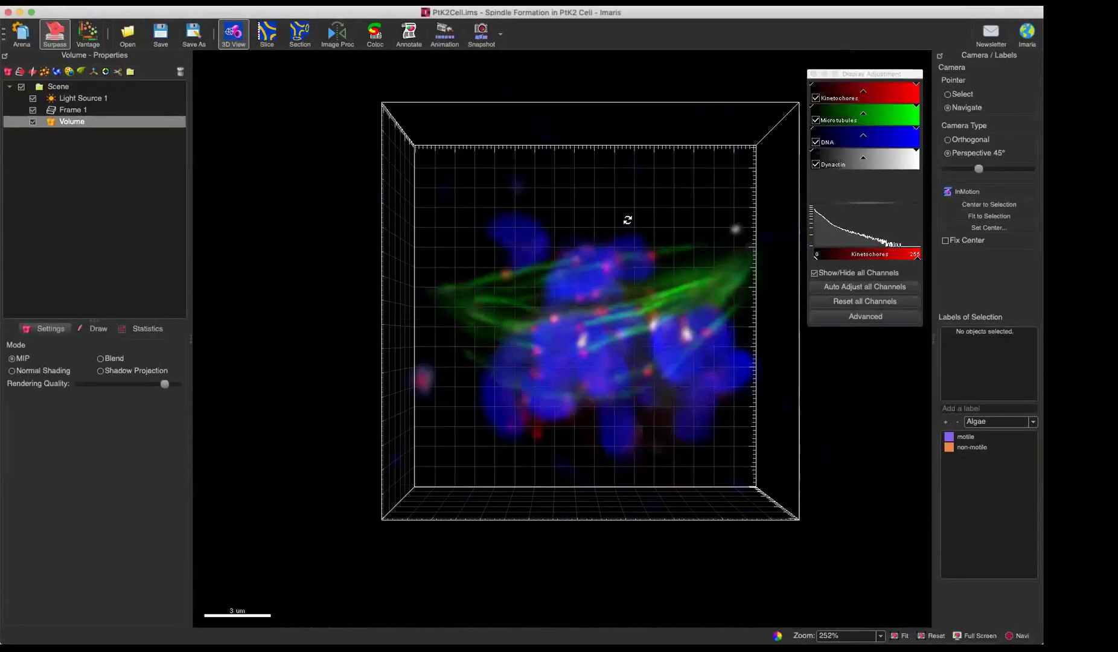
# Hide the Microtubules, DNA and Dynactin channels so only Kinetochores is displayed, and inspect it from several angles
pyautogui.moveTo(627, 220); pyautogui.dragTo(648, 426)
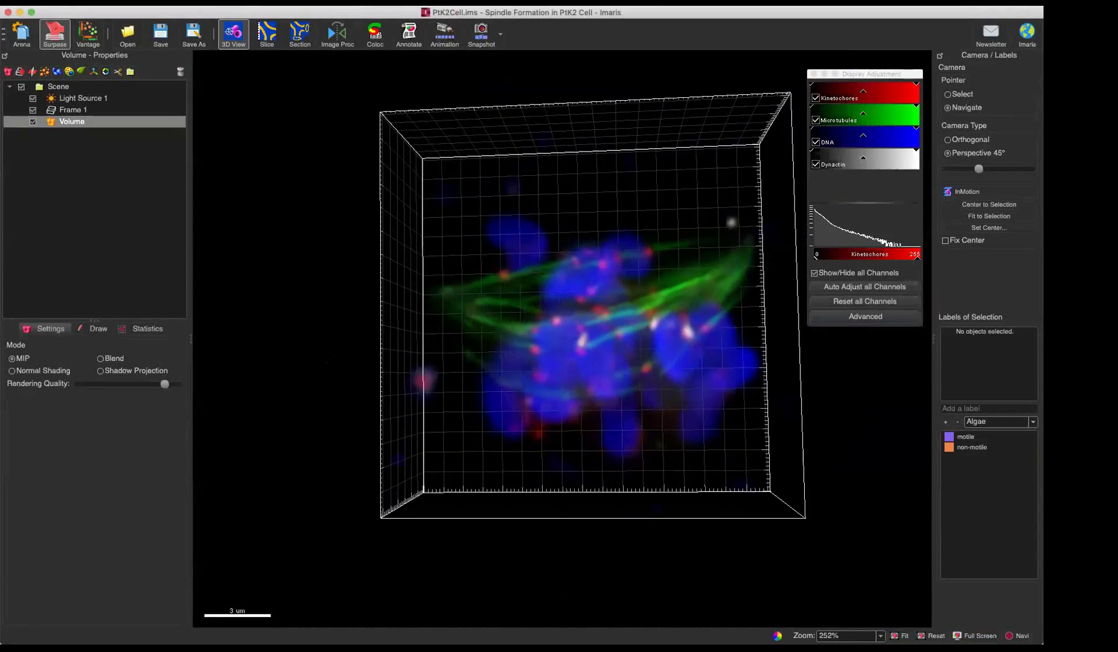
pyautogui.click(815, 120)
pyautogui.click(815, 142)
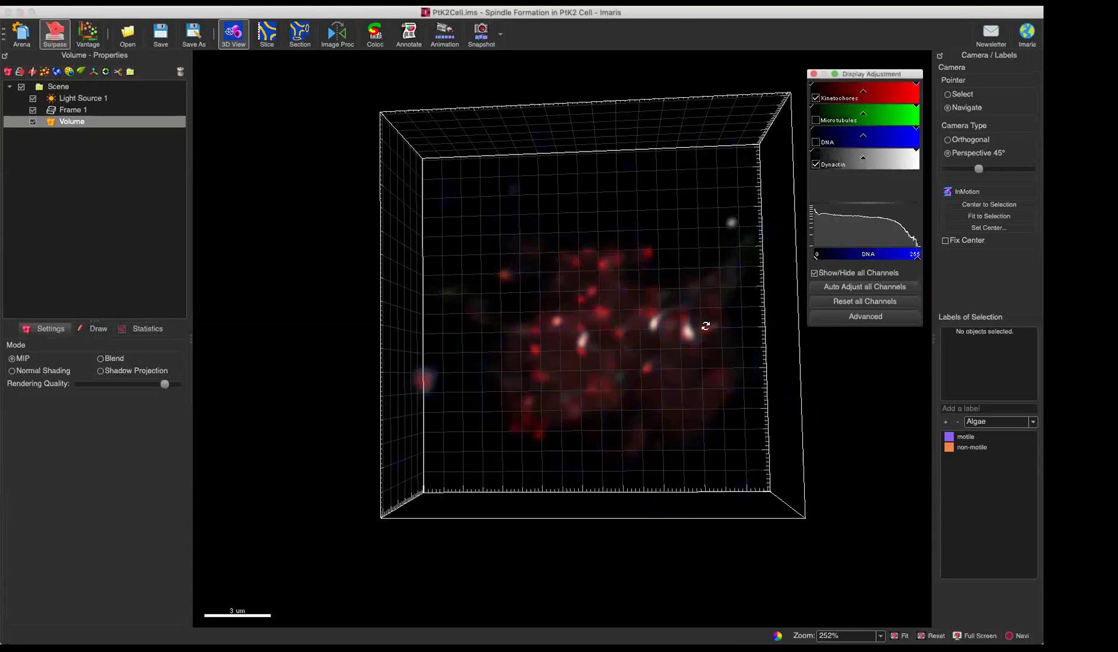
pyautogui.click(815, 164)
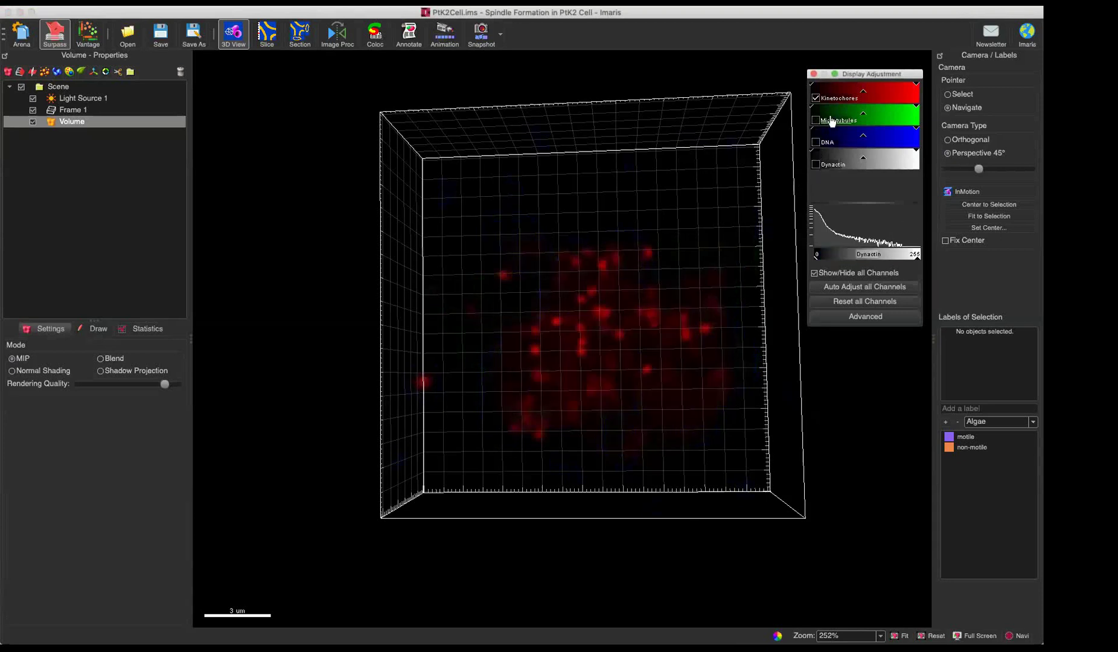
pyautogui.moveTo(610, 260); pyautogui.dragTo(417, 283)
pyautogui.moveTo(577, 188); pyautogui.dragTo(507, 341)
pyautogui.moveTo(634, 439); pyautogui.dragTo(529, 357)
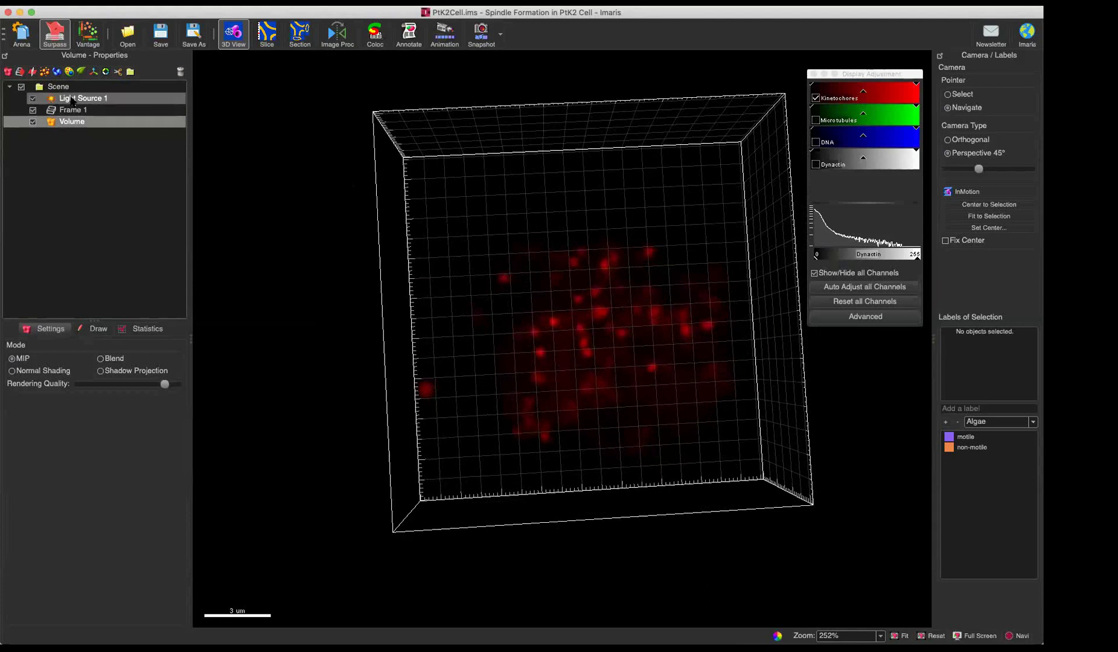
# Add a new Spots object to the scene and load the Default favorite creation parameters for it
pyautogui.click(44, 73)
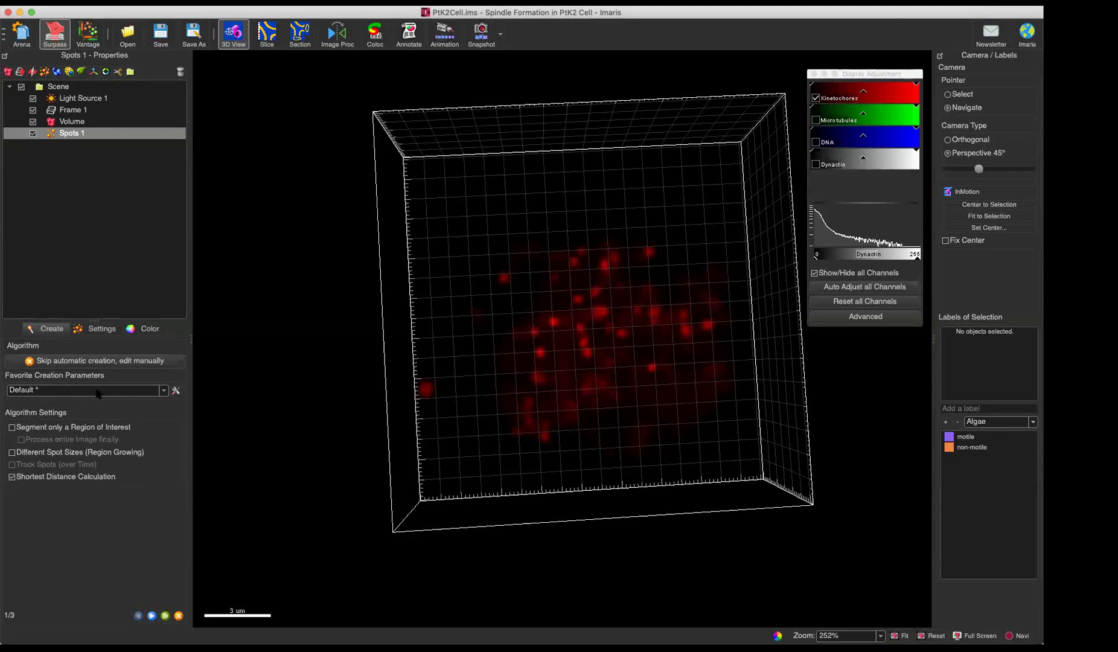
pyautogui.moveTo(423, 416); pyautogui.dragTo(219, 431)
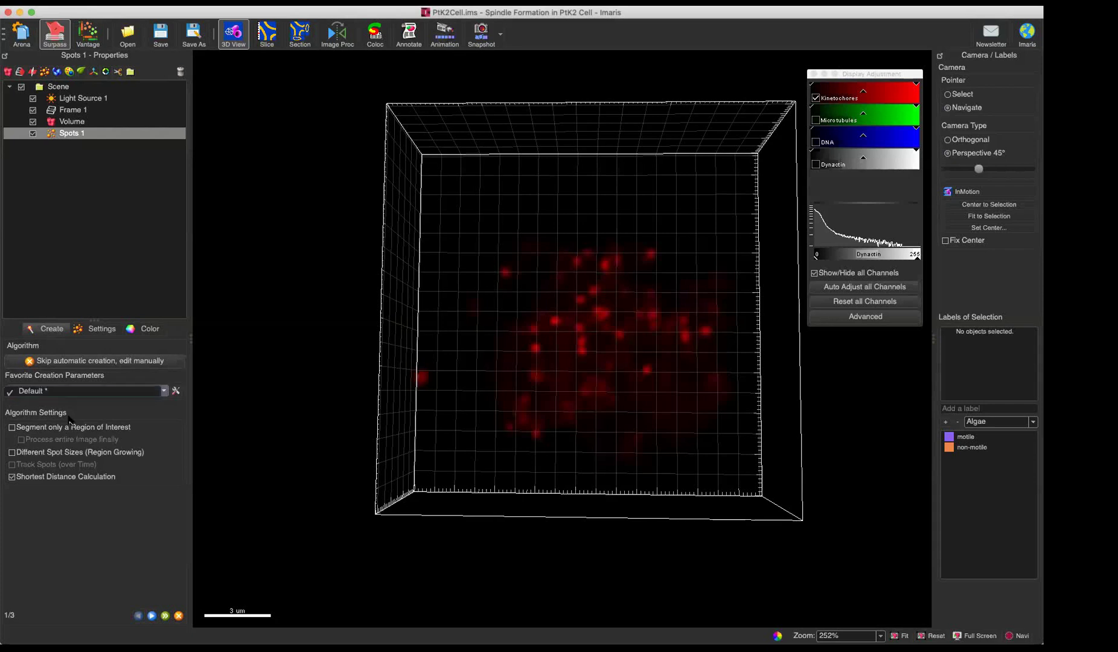
pyautogui.click(96, 390)
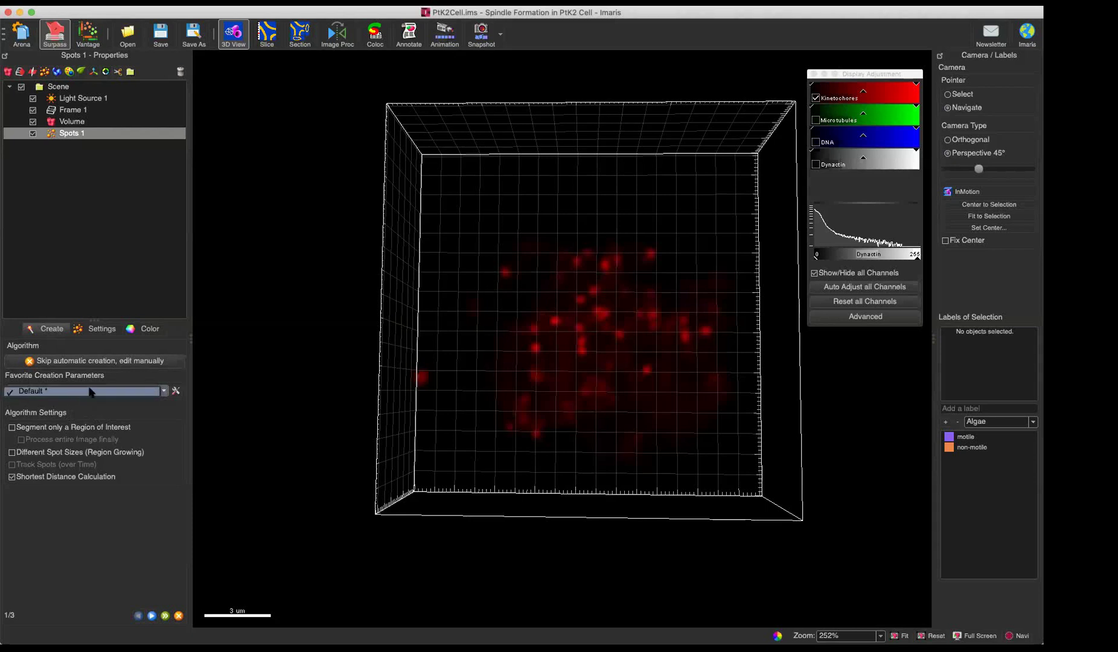
pyautogui.click(159, 393)
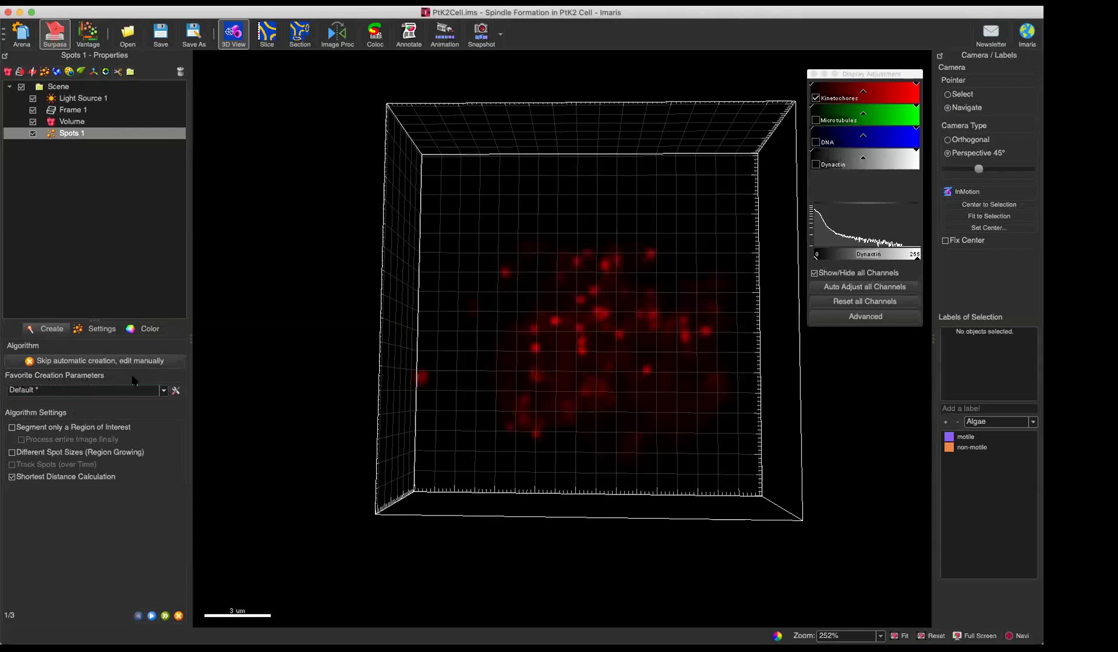
pyautogui.click(160, 389)
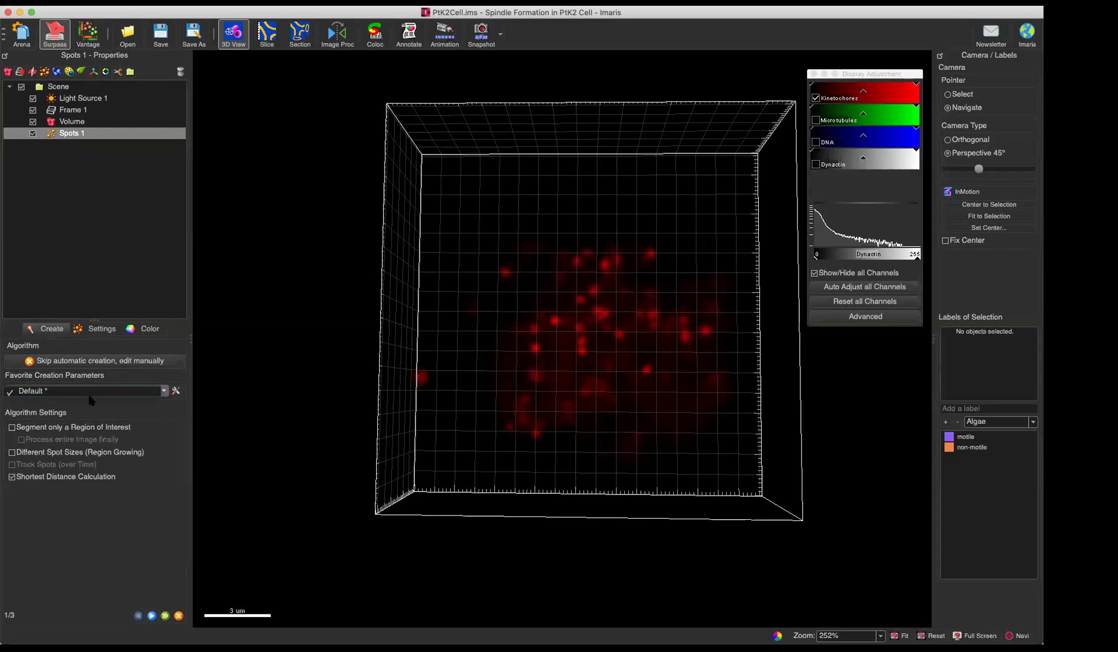
pyautogui.click(86, 395)
pyautogui.click(78, 391)
pyautogui.click(85, 394)
pyautogui.click(135, 395)
pyautogui.click(133, 413)
pyautogui.click(85, 394)
pyautogui.click(136, 408)
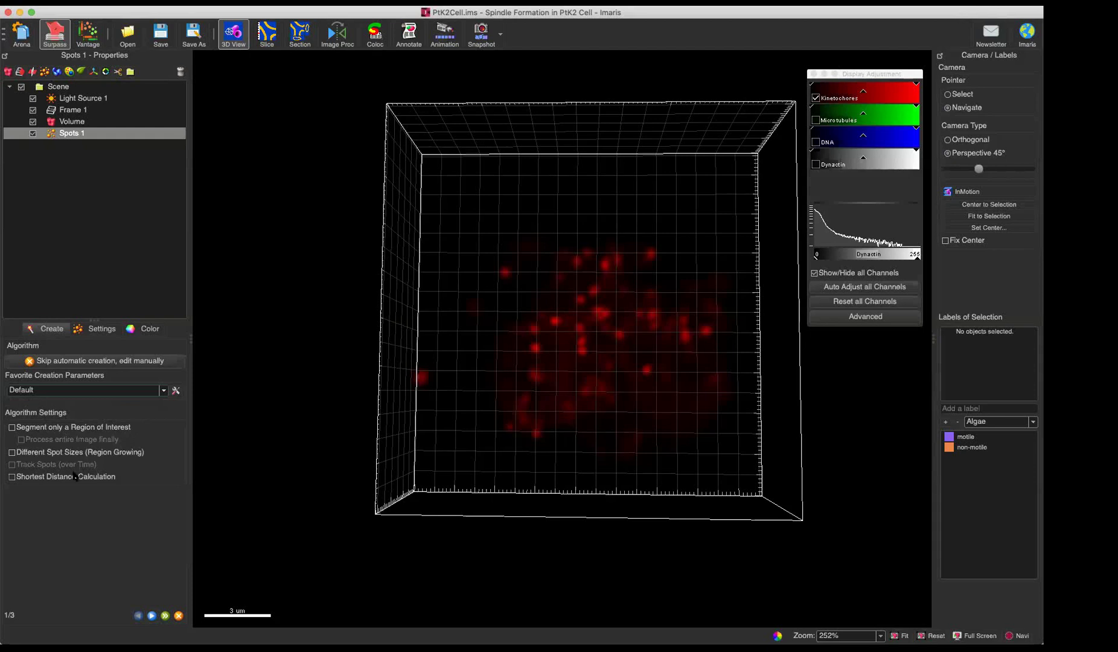
# Enable Segment only a Region of Interest for the Spots object and bring up its region-of-interest settings
pyautogui.click(59, 427)
pyautogui.click(58, 428)
pyautogui.click(59, 429)
pyautogui.click(27, 429)
pyautogui.click(27, 428)
pyautogui.click(38, 430)
pyautogui.click(38, 428)
pyautogui.click(165, 615)
pyautogui.moveTo(578, 358); pyautogui.dragTo(596, 399)
pyautogui.scroll(-5, 593, 297)
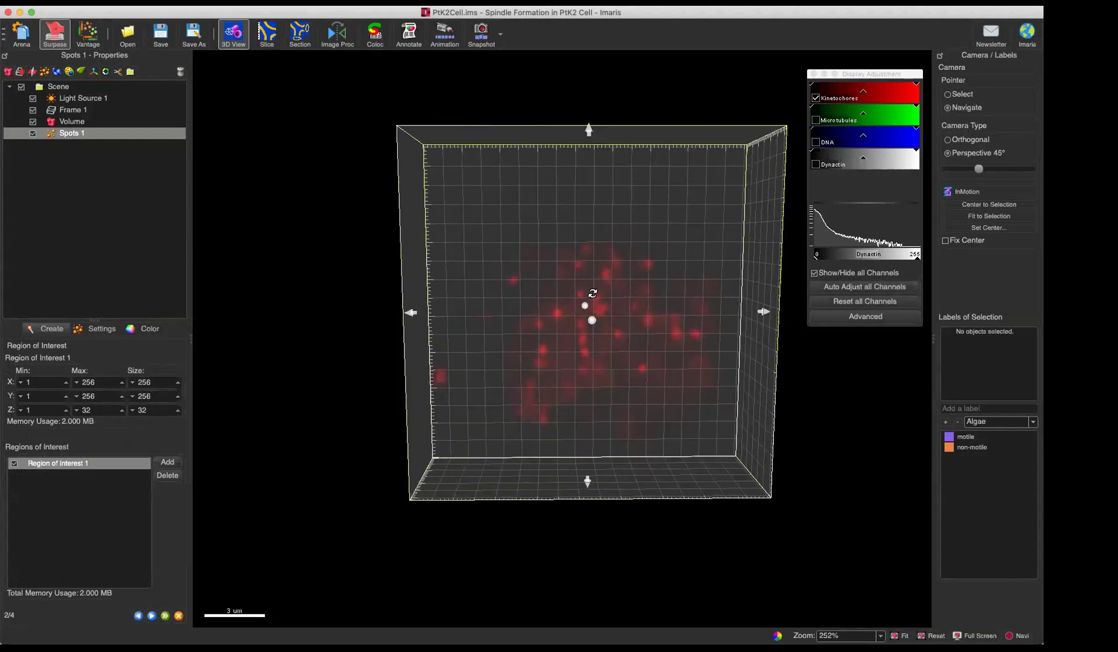
pyautogui.press('Escape')
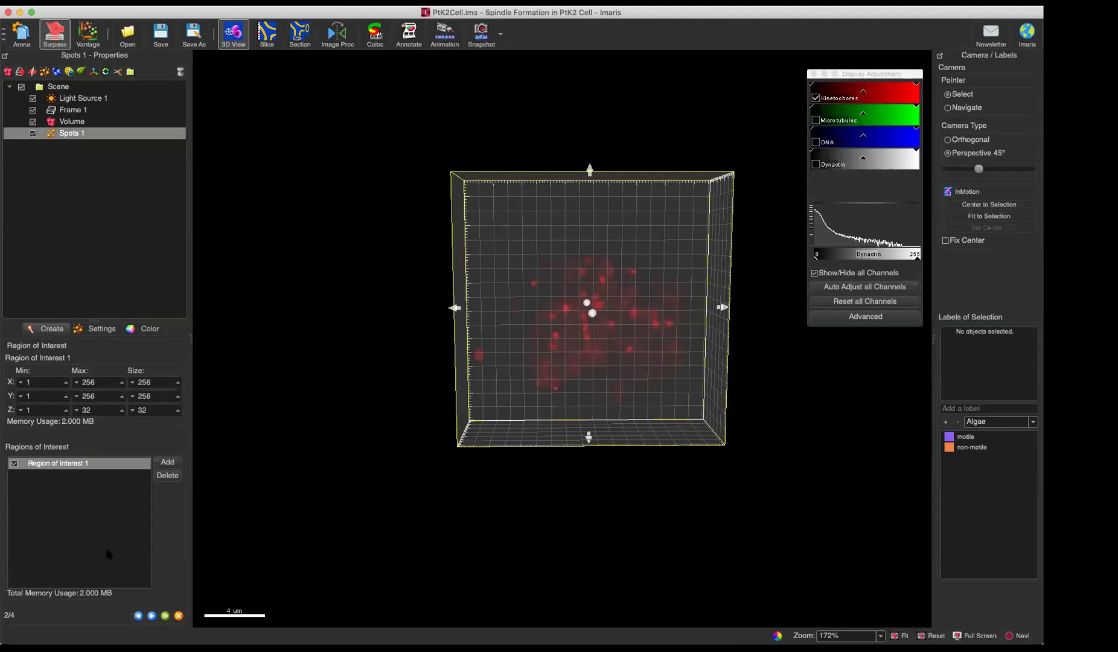
pyautogui.click(138, 615)
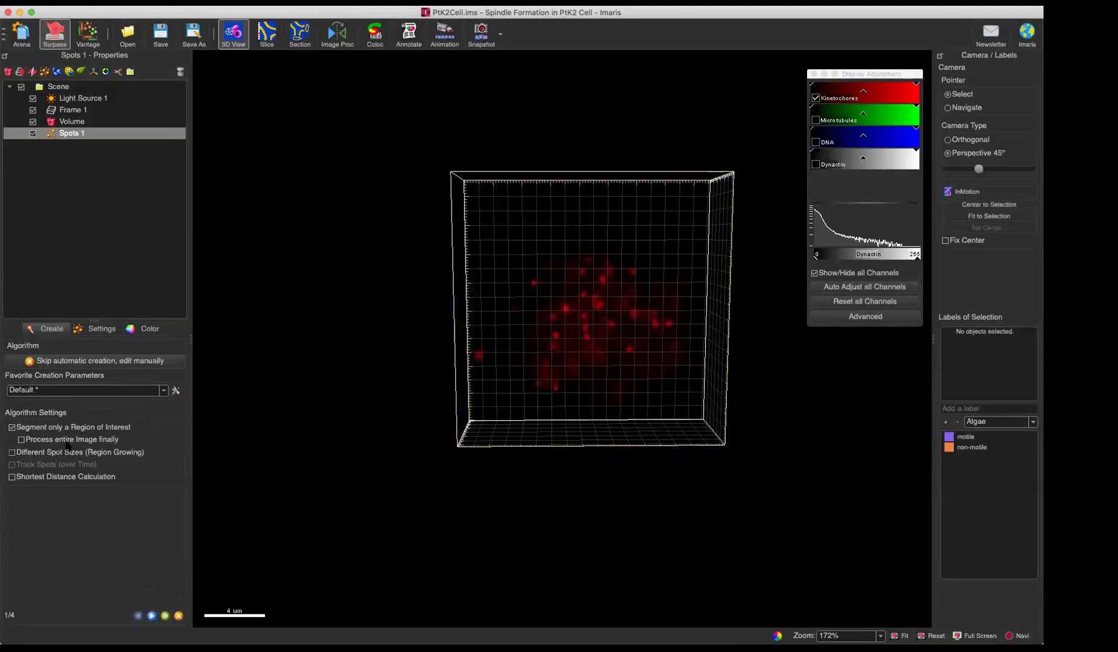
pyautogui.click(151, 615)
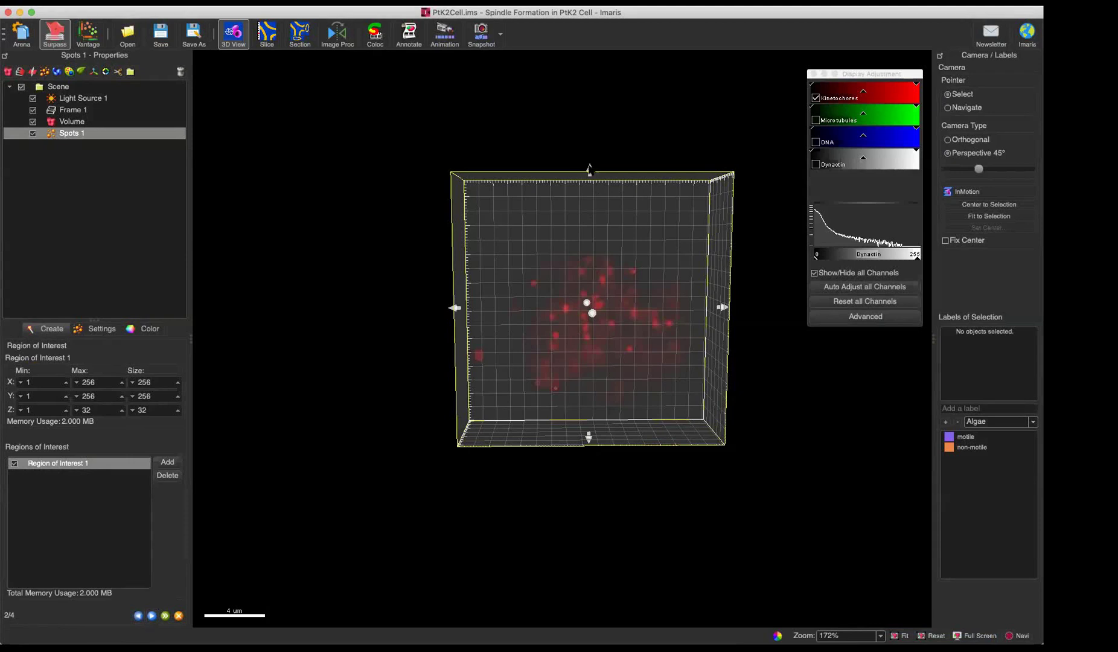
# Shrink Region of Interest 1 around the main kinetochore cluster to X 57–219 and Y 29–182
pyautogui.moveTo(589, 169); pyautogui.dragTo(589, 248)
pyautogui.moveTo(456, 344); pyautogui.dragTo(512, 344)
pyautogui.moveTo(617, 371); pyautogui.dragTo(611, 301)
pyautogui.press('Escape')
pyautogui.moveTo(622, 441); pyautogui.dragTo(622, 412)
pyautogui.press('Escape')
pyautogui.moveTo(700, 323); pyautogui.dragTo(639, 325)
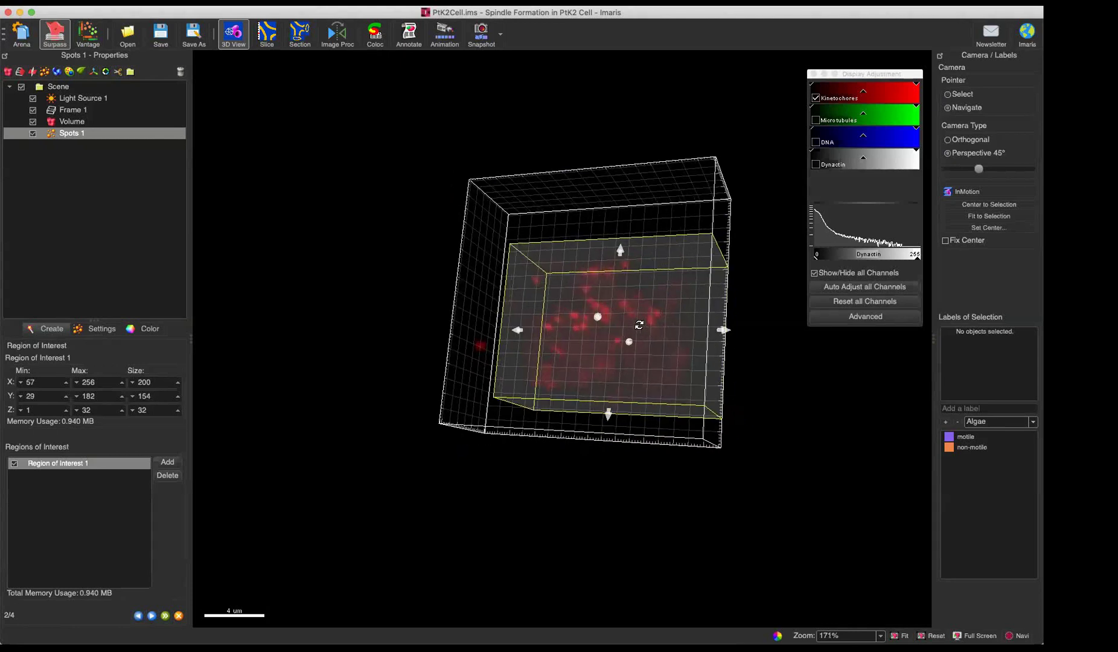
pyautogui.press('Escape')
pyautogui.moveTo(724, 331); pyautogui.dragTo(646, 336)
pyautogui.press('Escape')
pyautogui.moveTo(548, 326); pyautogui.dragTo(630, 381)
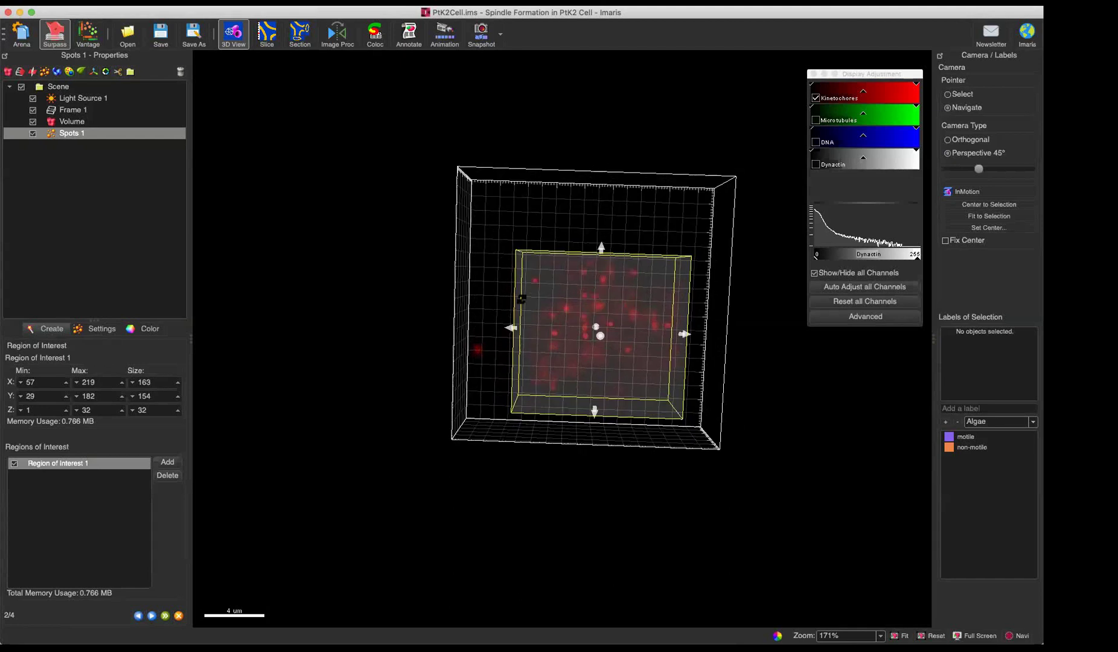
pyautogui.moveTo(604, 401); pyautogui.dragTo(614, 370)
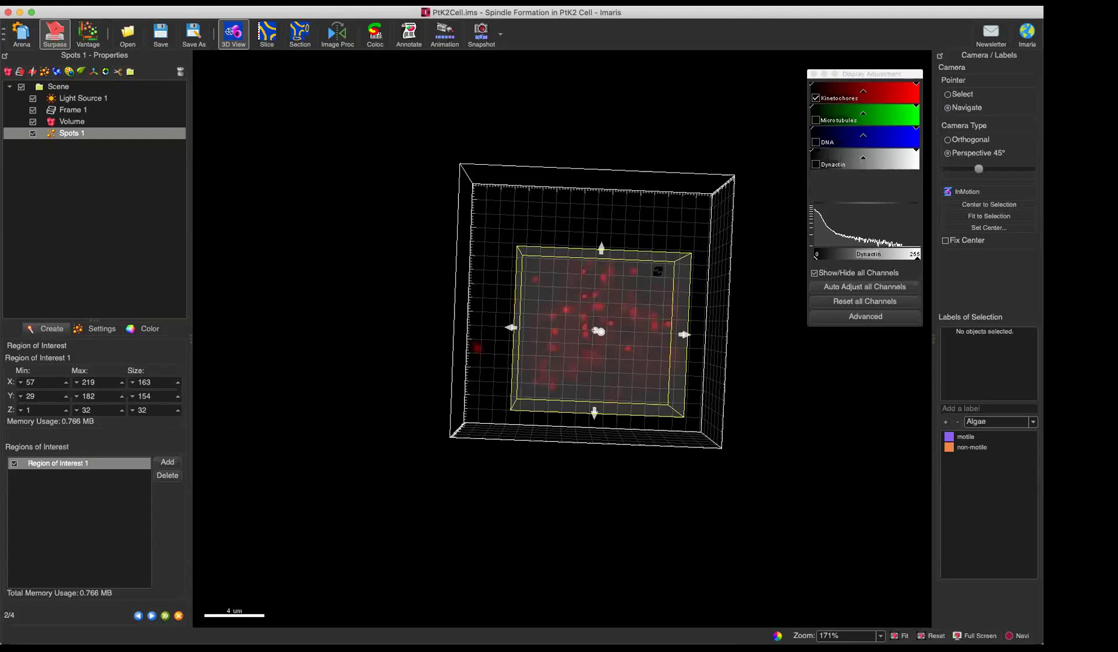
pyautogui.moveTo(604, 354); pyautogui.dragTo(569, 352)
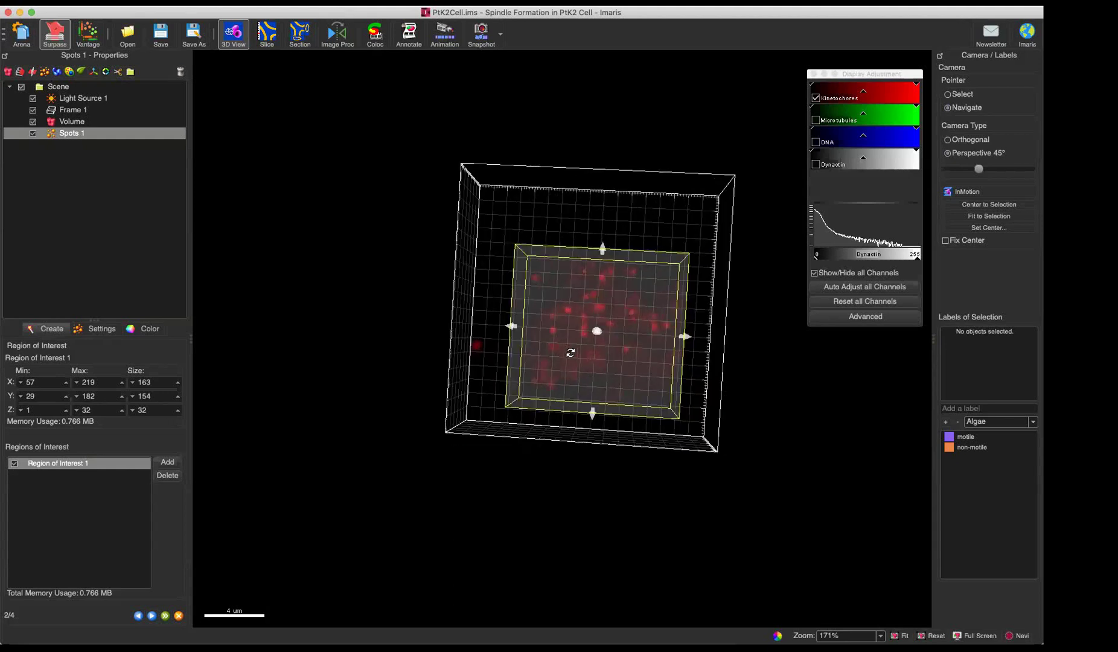
# Add a second region of interest and reduce it to Y 212–256 across the full image width
pyautogui.click(178, 463)
pyautogui.moveTo(536, 371); pyautogui.dragTo(563, 348)
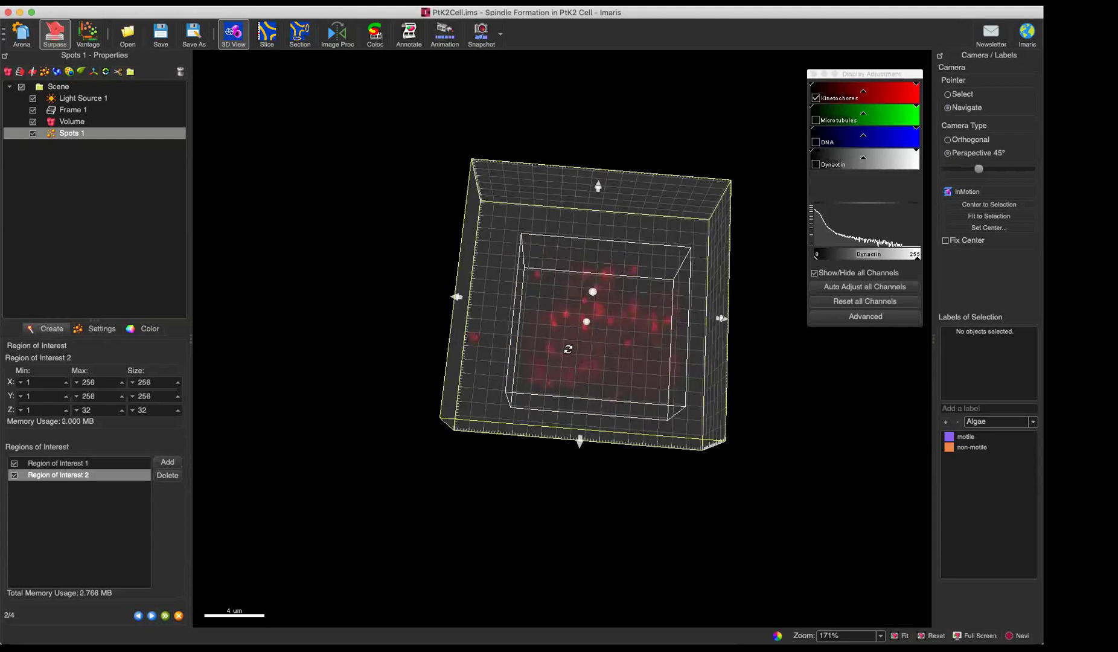
pyautogui.press('Escape')
pyautogui.moveTo(577, 441); pyautogui.dragTo(580, 324)
pyautogui.press('Escape')
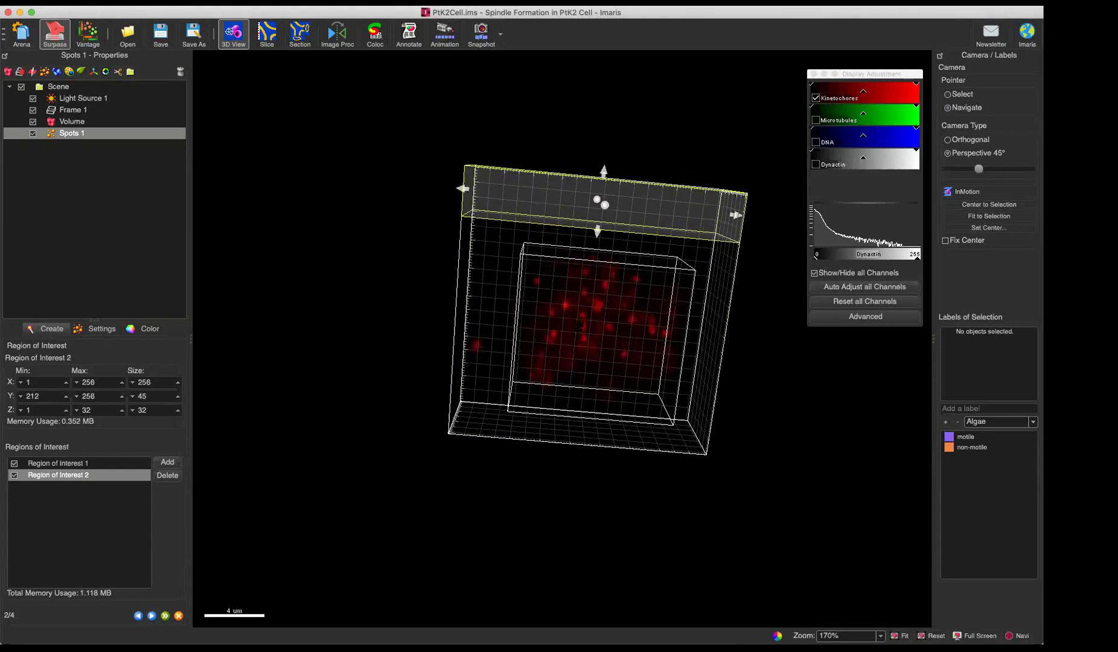
# Return to the Spots algorithm settings and disable Segment only a Region of Interest
pyautogui.click(138, 615)
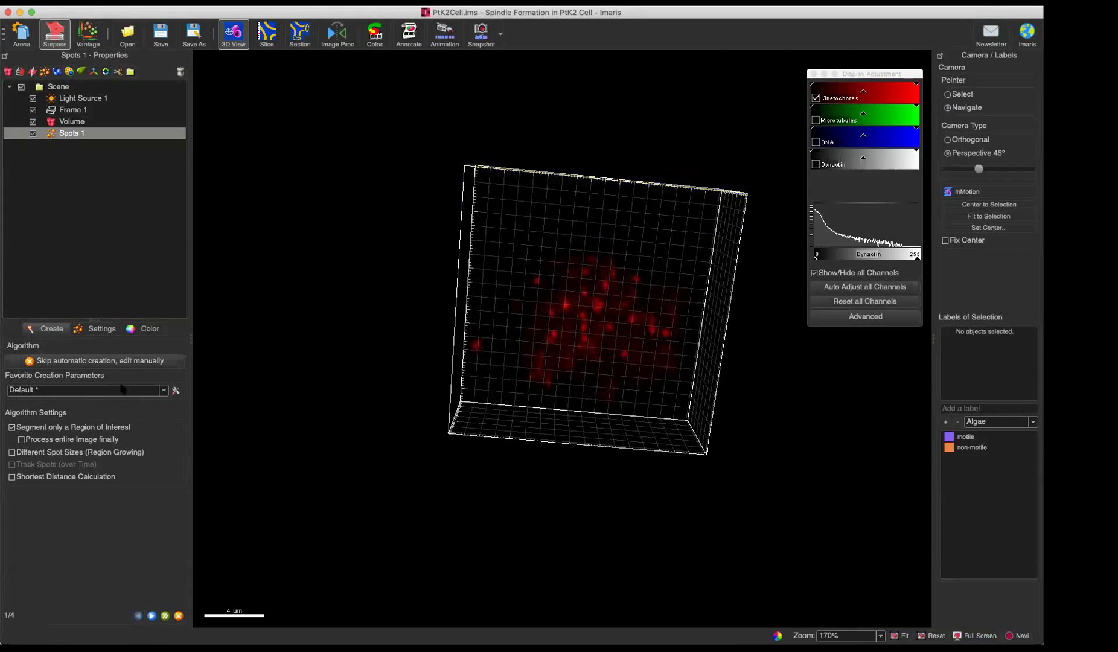
pyautogui.click(43, 430)
pyautogui.moveTo(530, 368); pyautogui.dragTo(538, 350)
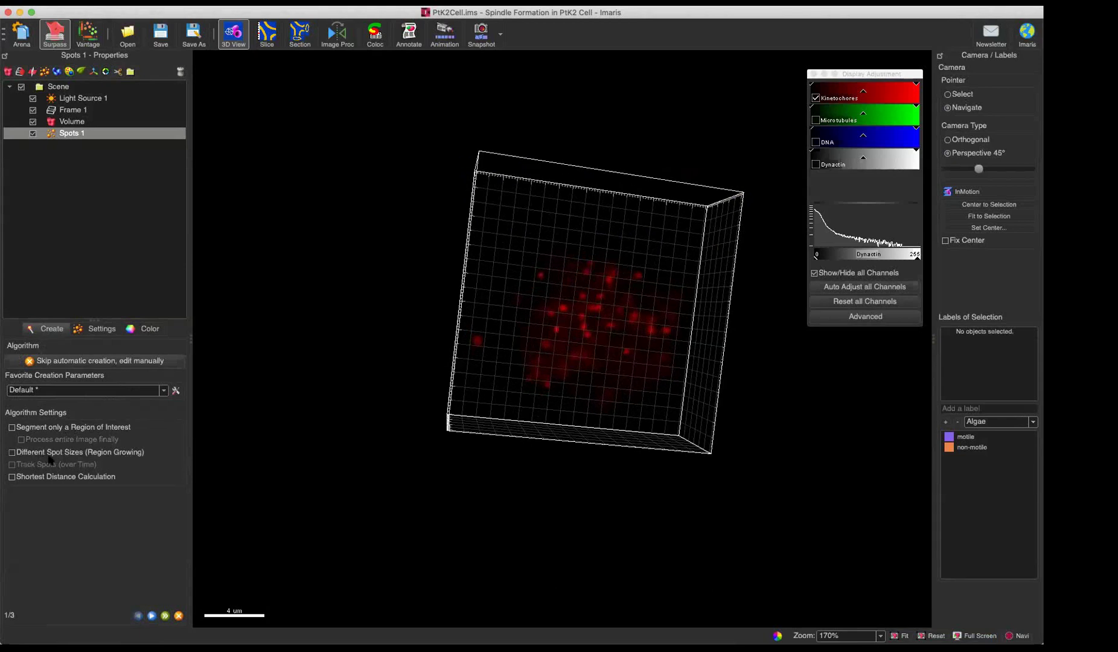
# Inspect the elongated kinetochores from the side and try the Different Spot Sizes (Region Growing) option, leaving it disabled
pyautogui.moveTo(703, 369); pyautogui.dragTo(560, 295)
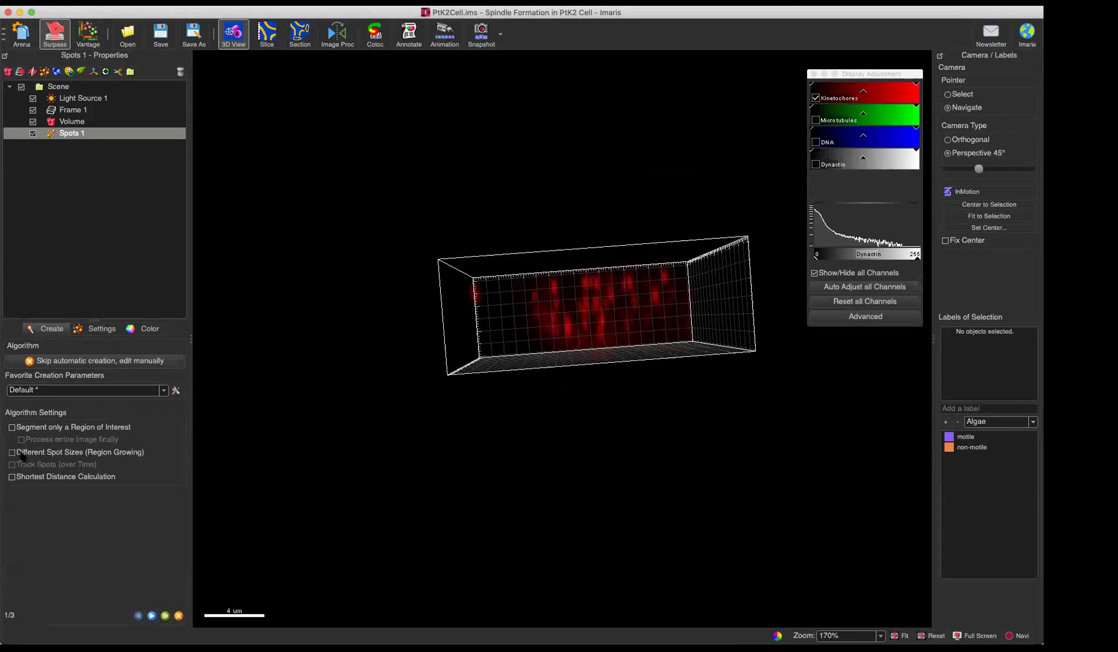
pyautogui.moveTo(631, 284); pyautogui.dragTo(634, 260)
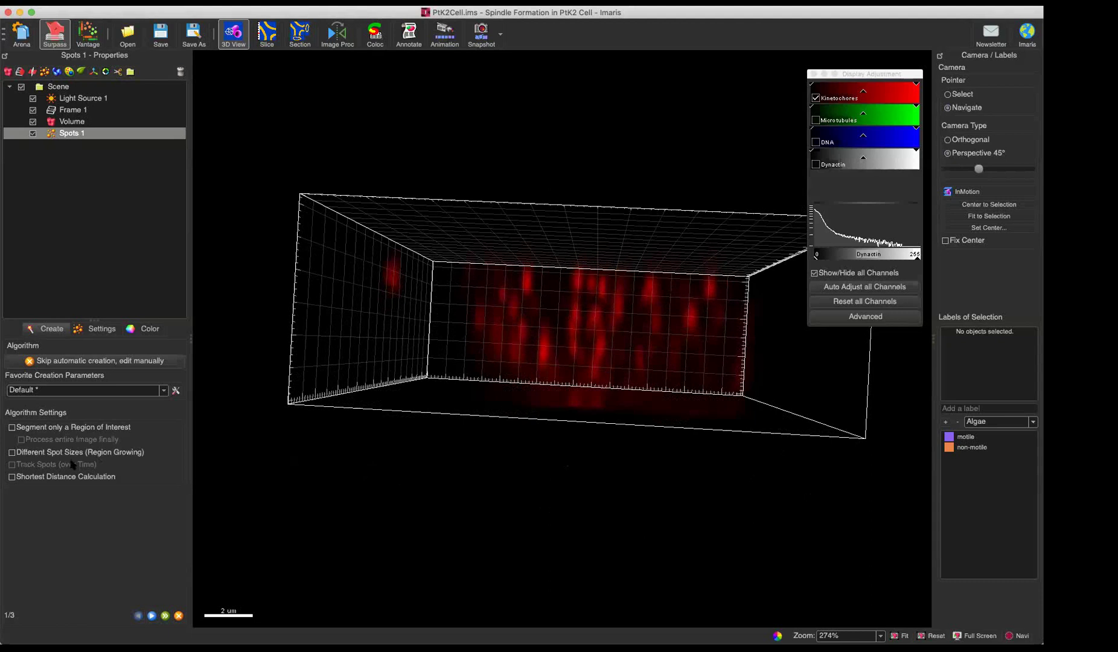
pyautogui.moveTo(354, 326); pyautogui.dragTo(433, 327)
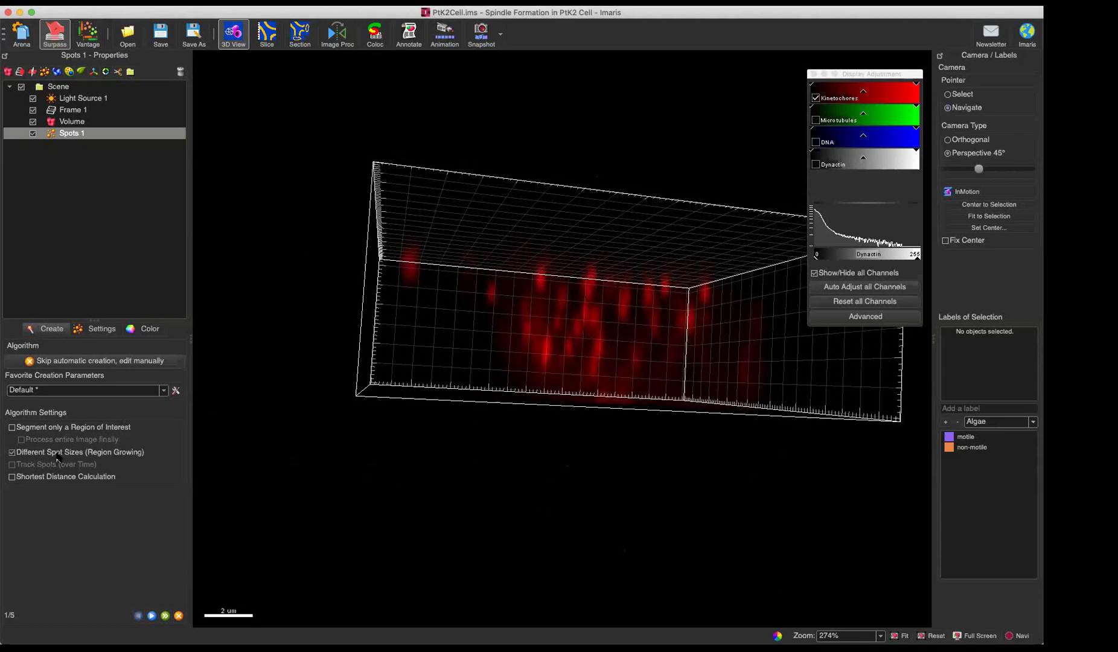
pyautogui.moveTo(57, 454); pyautogui.dragTo(225, 444)
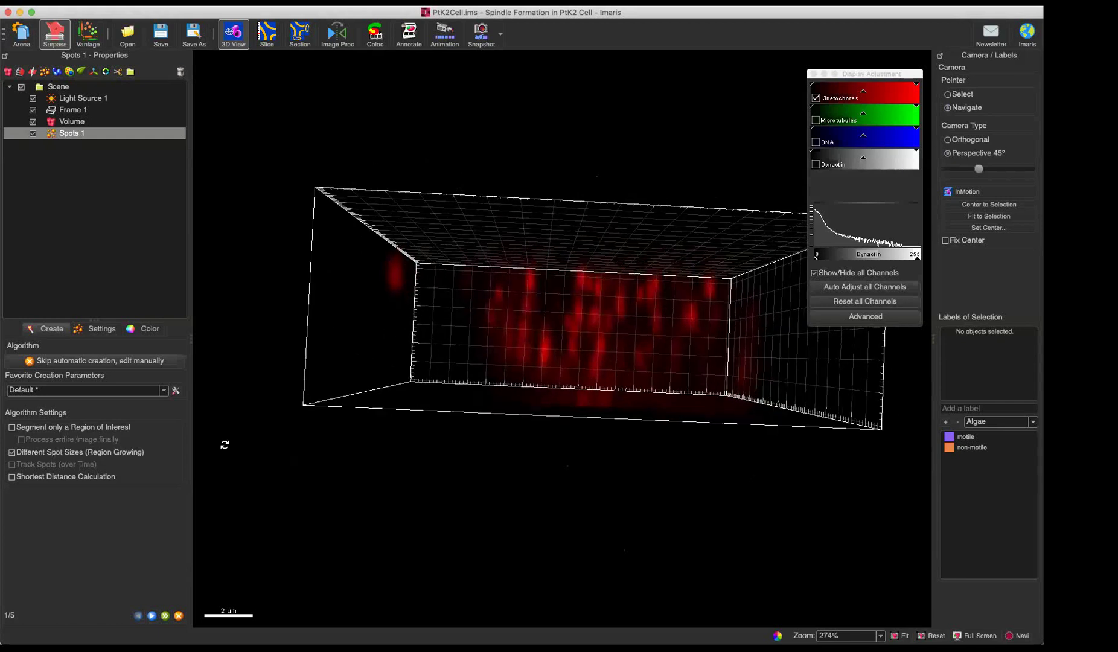
pyautogui.click(25, 456)
pyautogui.click(109, 452)
# Advance the Spots creation to the source channel settings and keep Channel 1 - Kinetochores as the source
pyautogui.moveTo(504, 328); pyautogui.dragTo(411, 333)
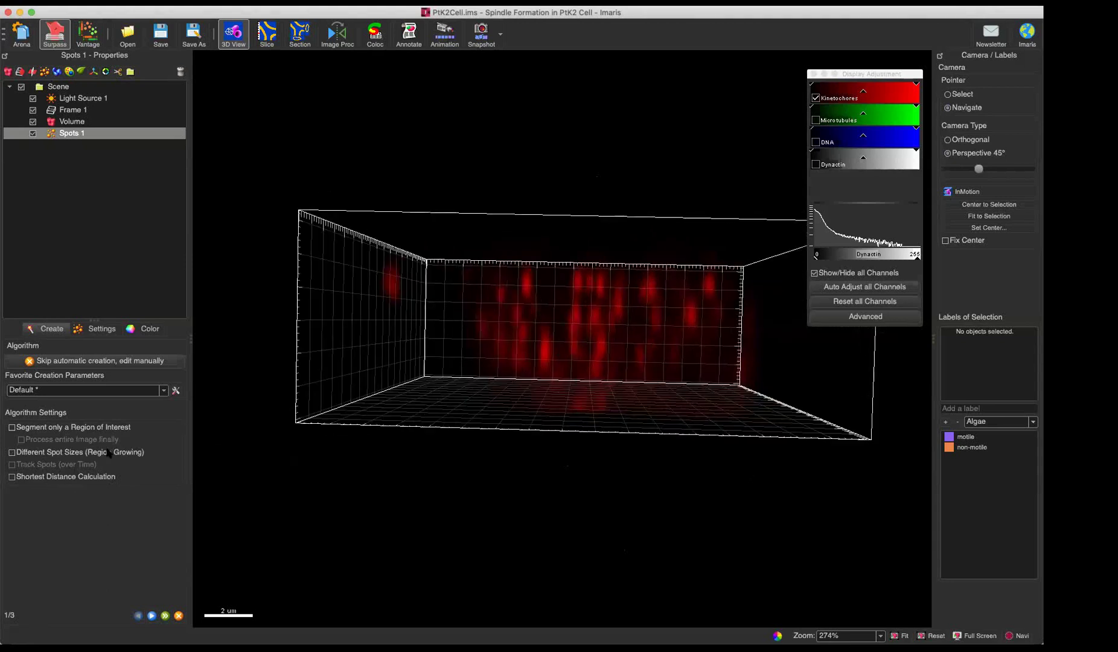
pyautogui.moveTo(506, 327); pyautogui.dragTo(511, 330)
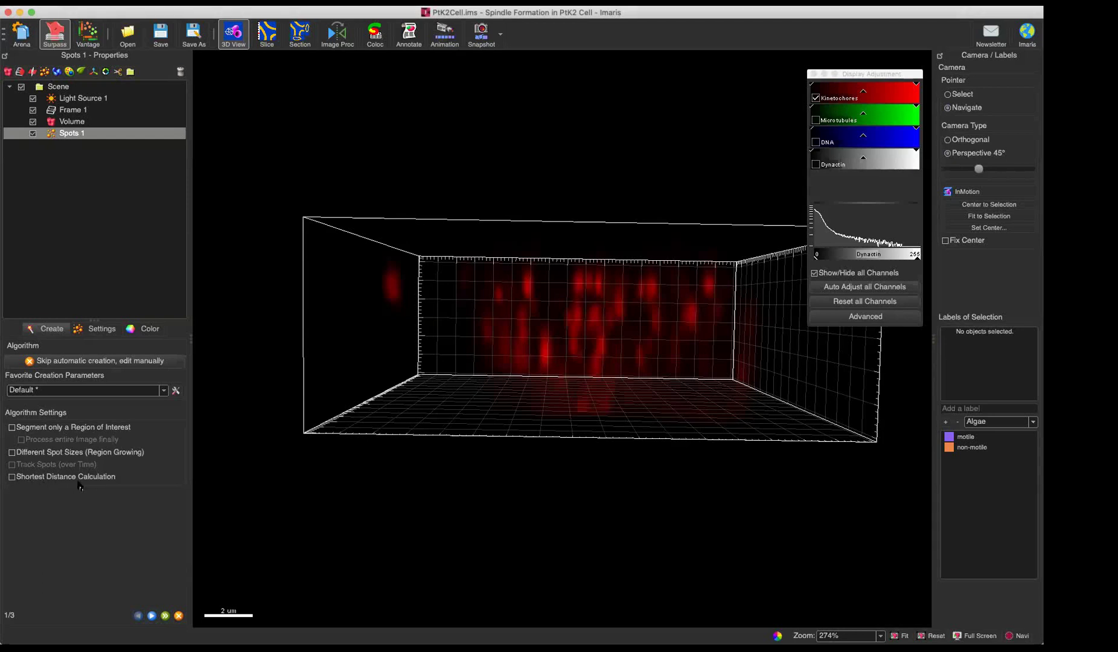
pyautogui.moveTo(290, 370); pyautogui.dragTo(338, 362)
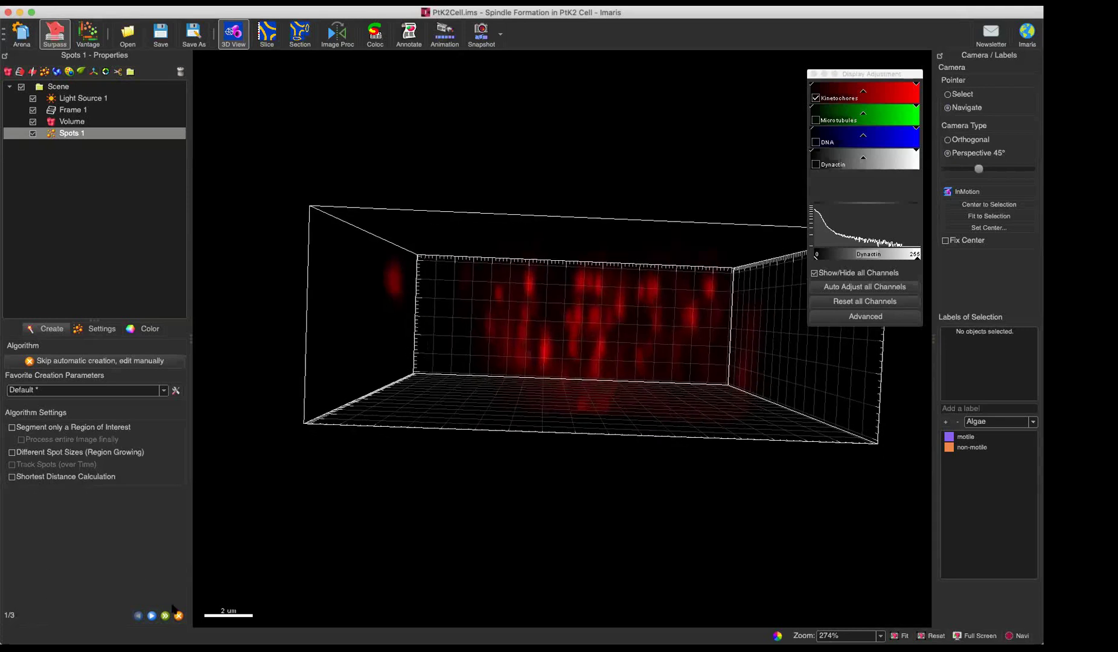
pyautogui.click(152, 616)
pyautogui.moveTo(459, 379); pyautogui.dragTo(472, 386)
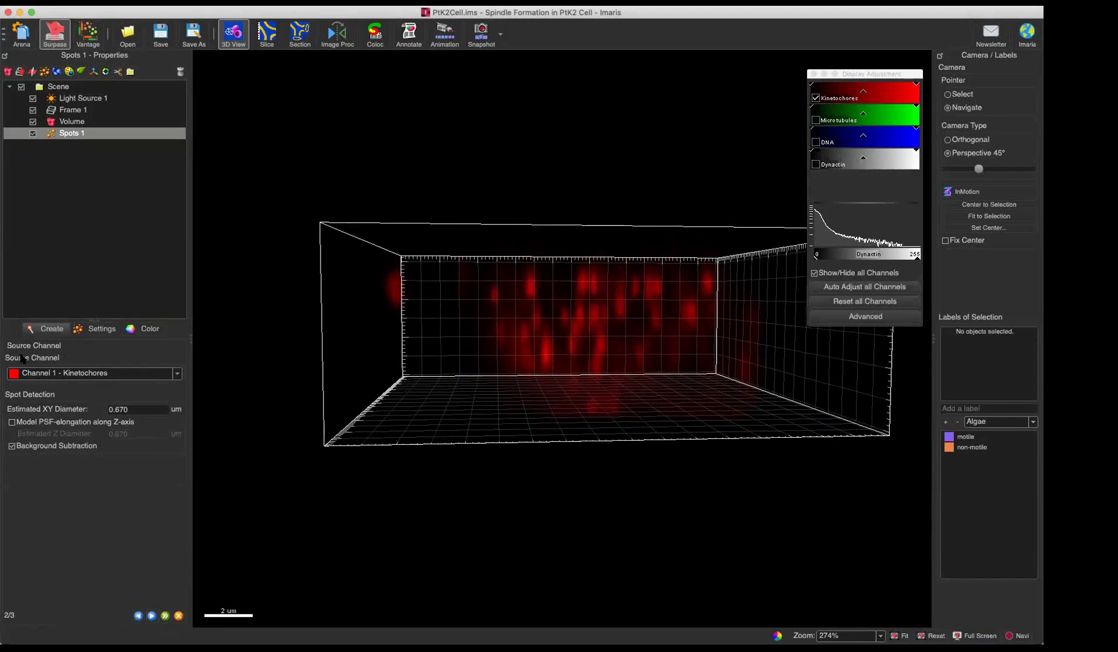
pyautogui.moveTo(573, 314); pyautogui.dragTo(499, 336)
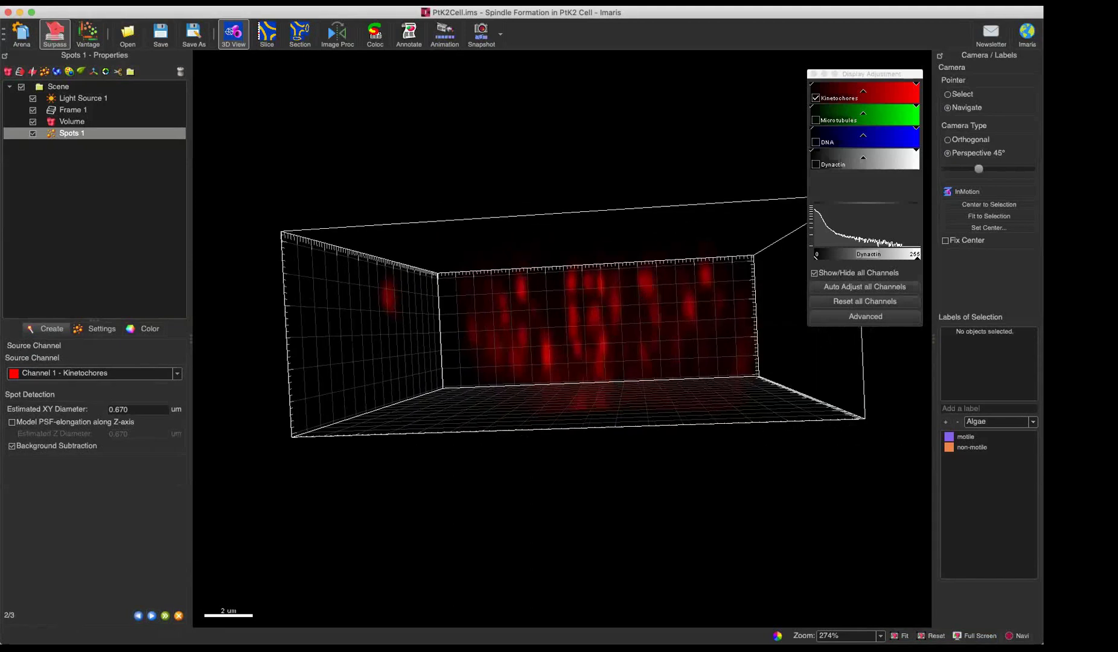
pyautogui.click(102, 373)
pyautogui.click(108, 374)
pyautogui.moveTo(452, 314); pyautogui.dragTo(437, 329)
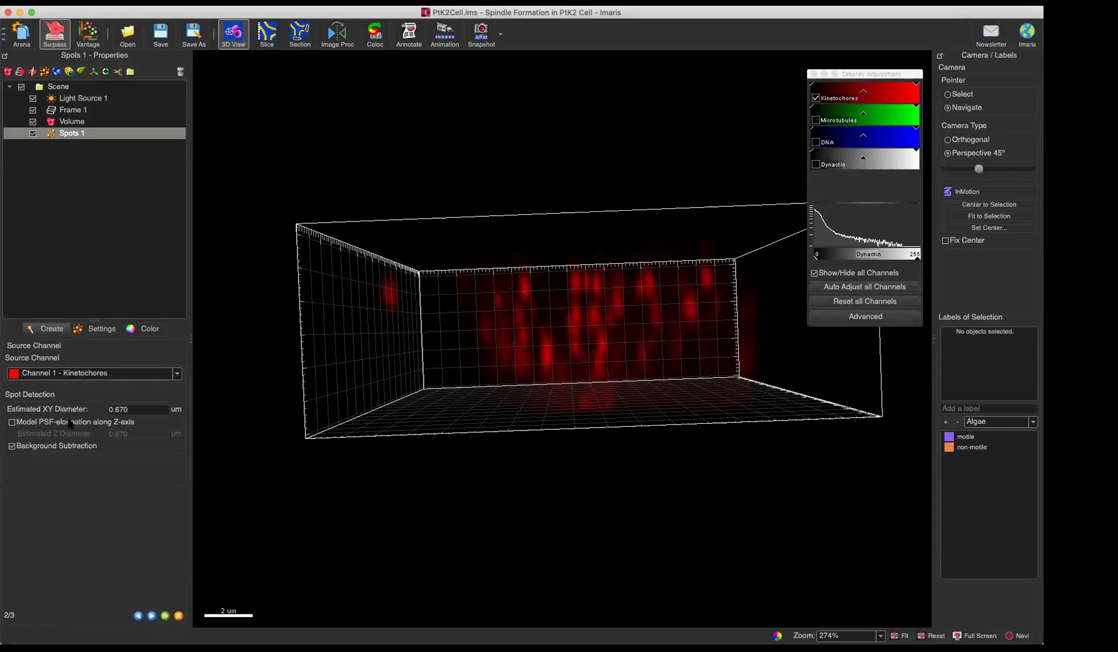
# Measure the diameter of several kinetochores with the Line tool in the Slice view at slice 11
pyautogui.moveTo(470, 385); pyautogui.dragTo(565, 311)
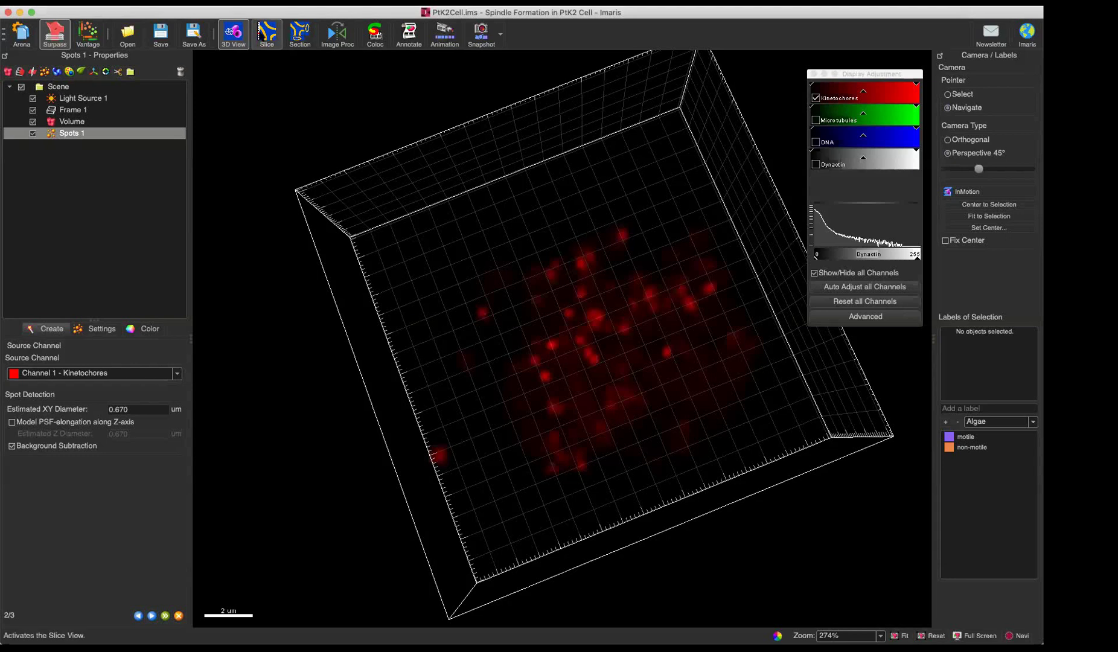
pyautogui.click(263, 39)
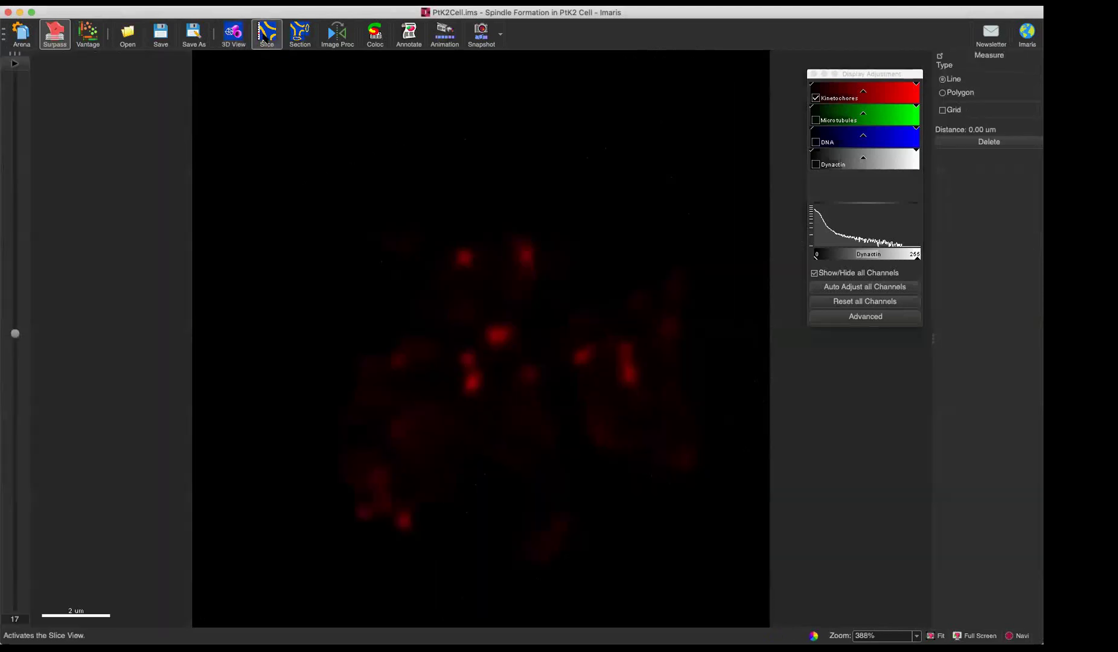
pyautogui.moveTo(15, 333); pyautogui.dragTo(15, 435)
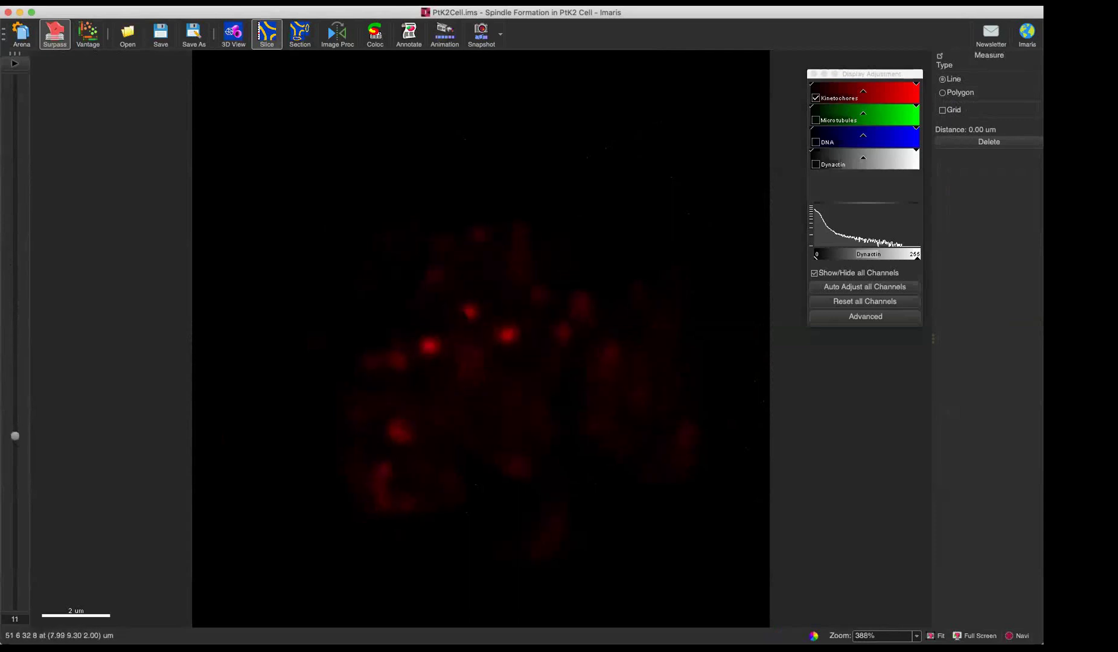
pyautogui.click(461, 313)
pyautogui.click(477, 314)
pyautogui.moveTo(495, 338); pyautogui.dragTo(519, 334)
pyautogui.moveTo(478, 232); pyautogui.dragTo(478, 241)
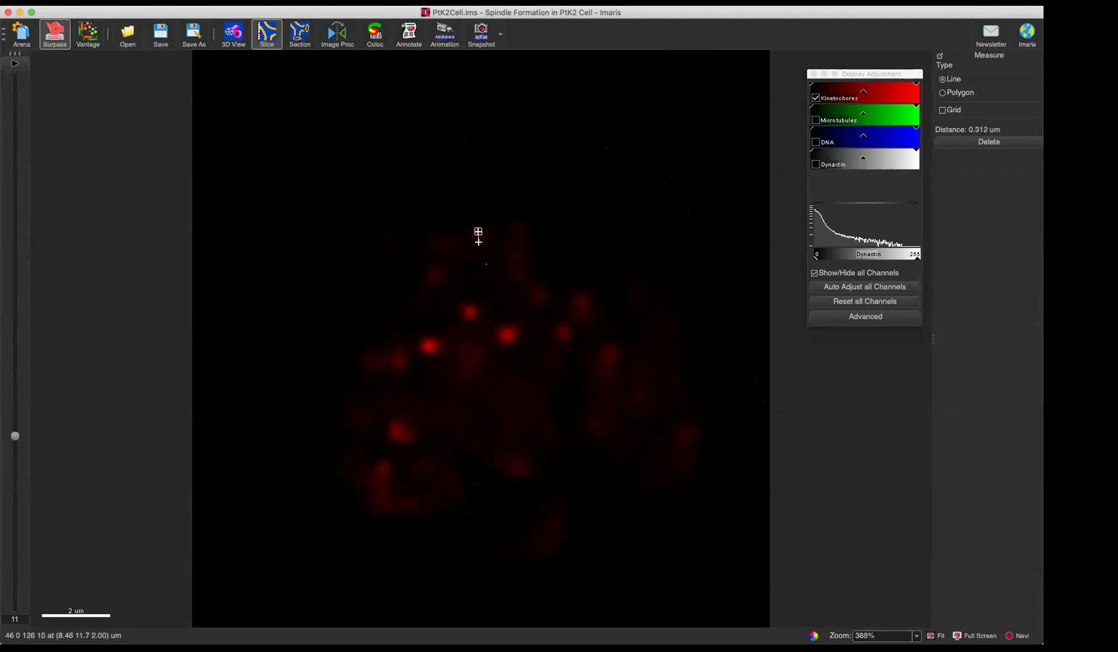
pyautogui.moveTo(476, 311); pyautogui.dragTo(461, 314)
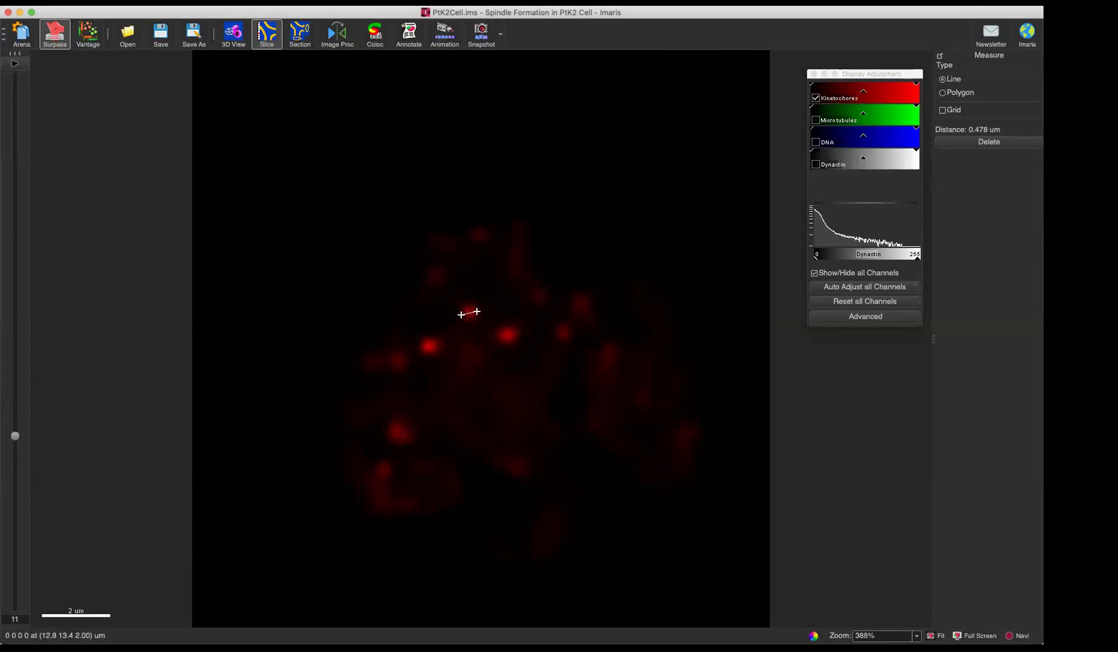
# Return to the 3D View and set the Estimated XY Diameter of the spots to 0.470 um, rechecking the slice measurement
pyautogui.click(233, 34)
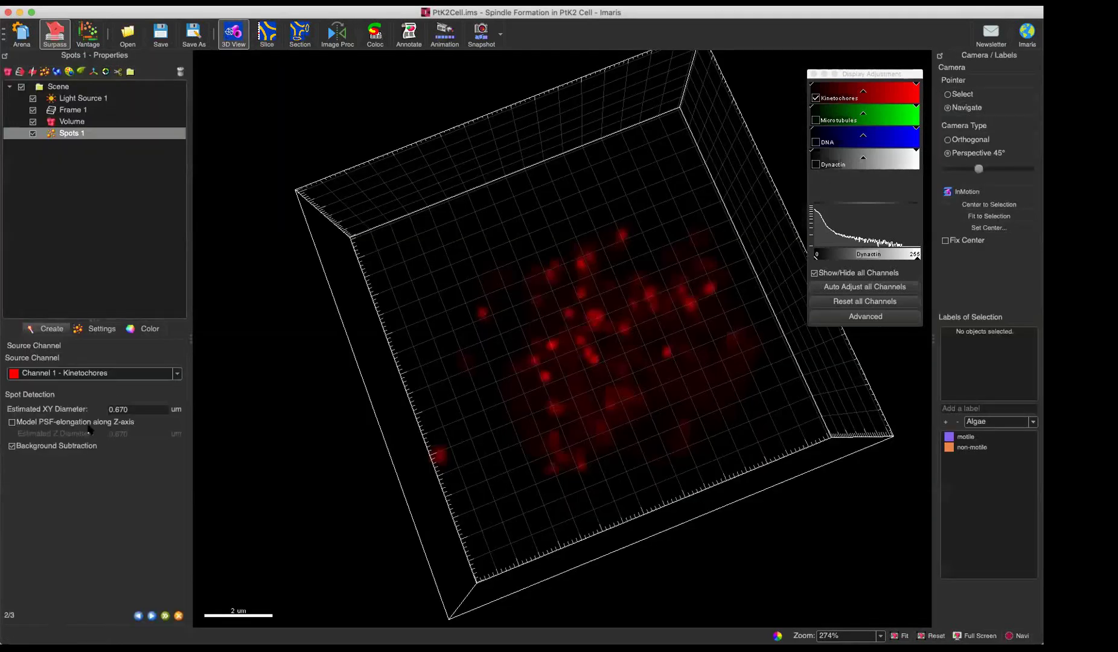
pyautogui.moveTo(142, 408); pyautogui.dragTo(73, 400)
pyautogui.write('0')
pyautogui.click(276, 32)
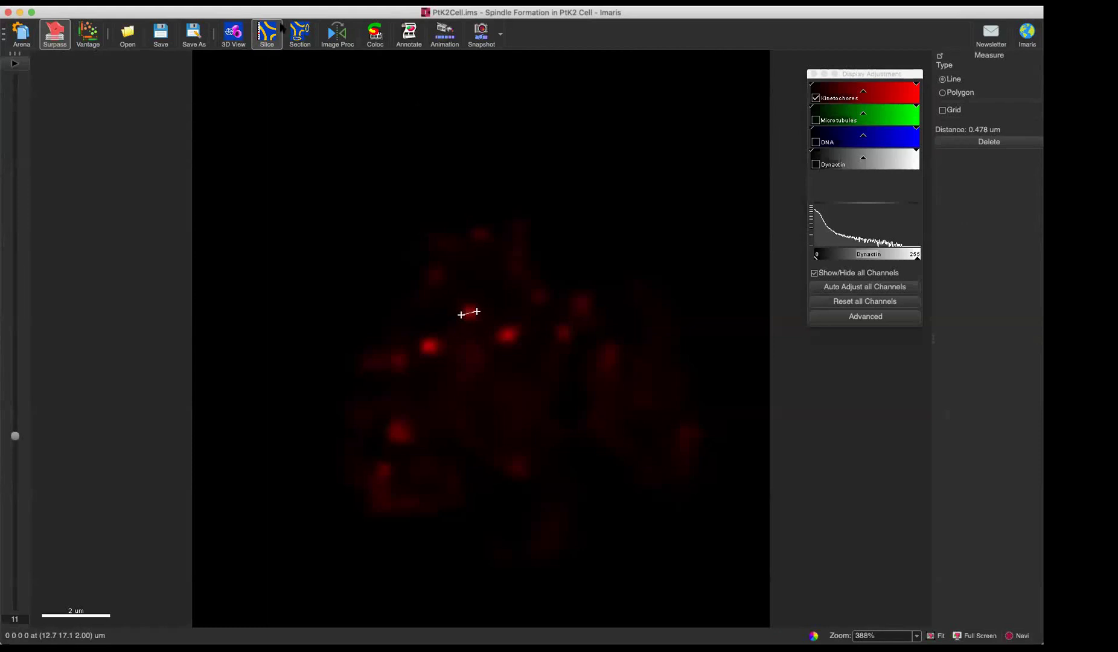
pyautogui.click(234, 35)
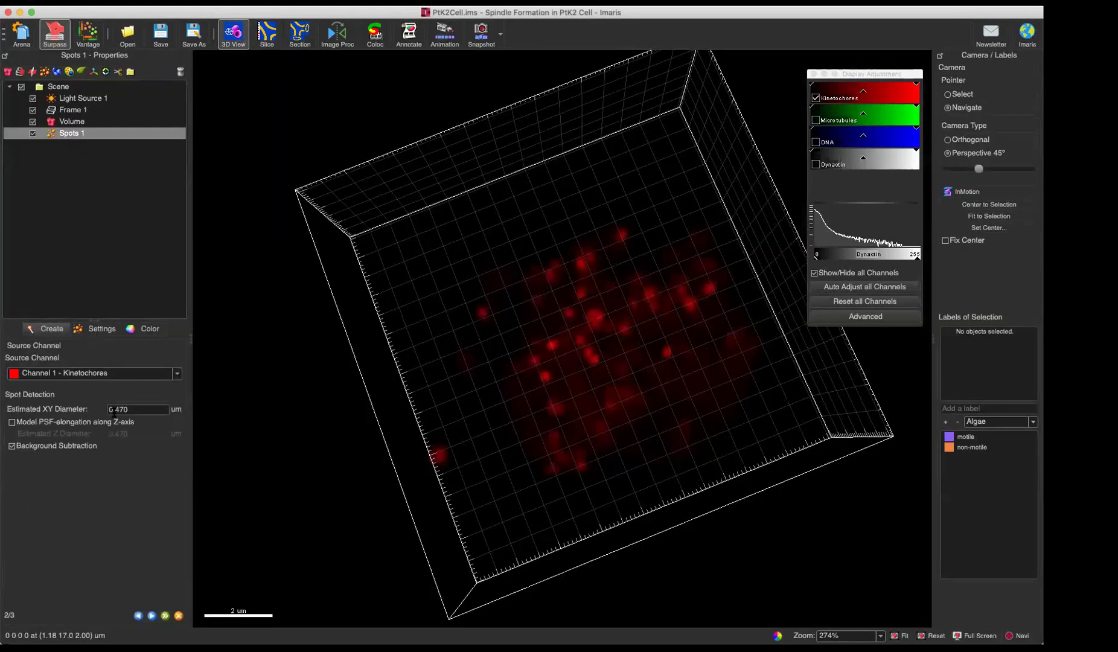
pyautogui.click(144, 406)
# Examine from the side how far the kinetochores are elongated along the Z-axis compared with their XY size
pyautogui.moveTo(588, 427); pyautogui.dragTo(555, 342)
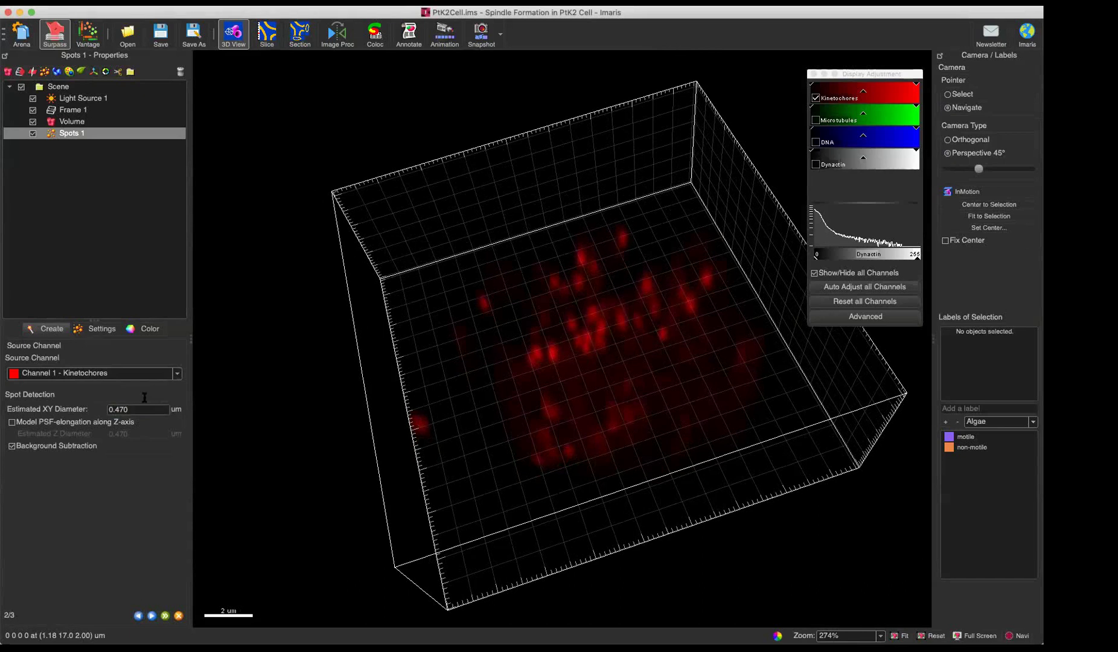
pyautogui.doubleClick(119, 408)
pyautogui.moveTo(493, 315); pyautogui.dragTo(364, 403)
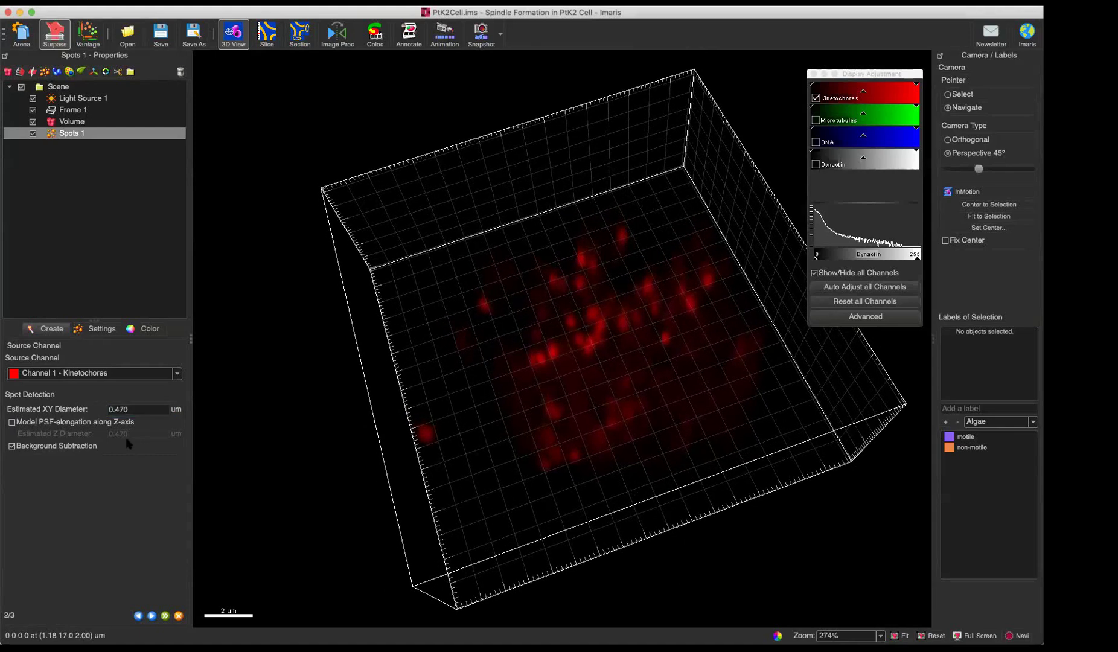
pyautogui.click(141, 407)
pyautogui.moveTo(743, 511); pyautogui.dragTo(688, 389)
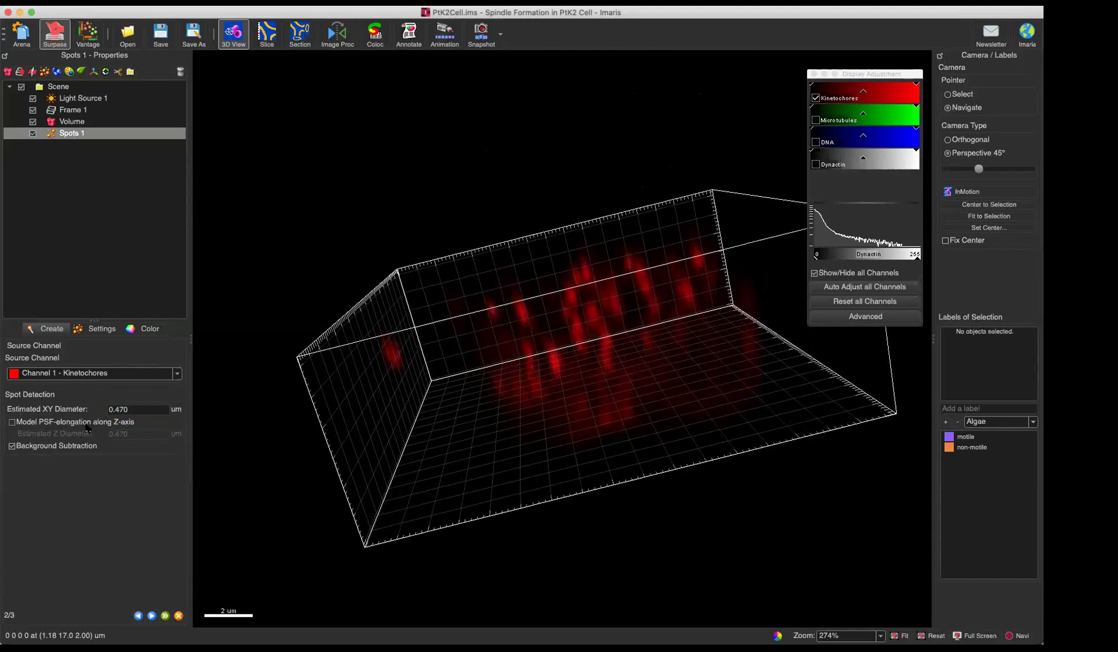
pyautogui.moveTo(576, 499); pyautogui.dragTo(470, 432)
pyautogui.moveTo(507, 355); pyautogui.dragTo(570, 361)
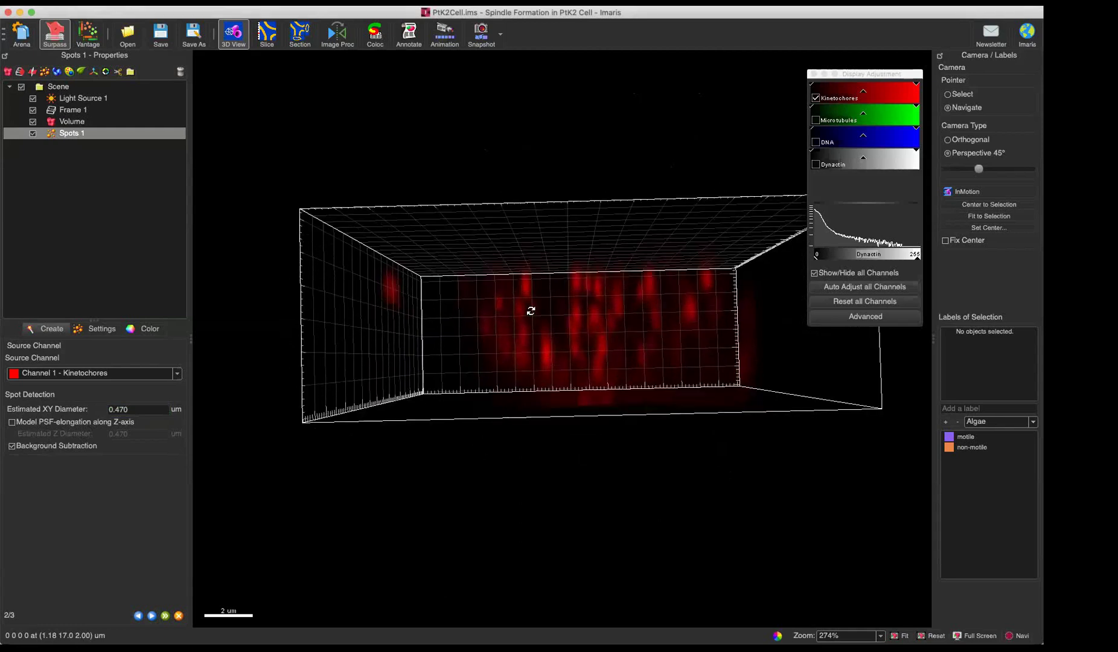
pyautogui.moveTo(554, 317)
pyautogui.mouseDown()
pyautogui.moveTo(531, 319)
pyautogui.moveTo(549, 325)
pyautogui.mouseUp()
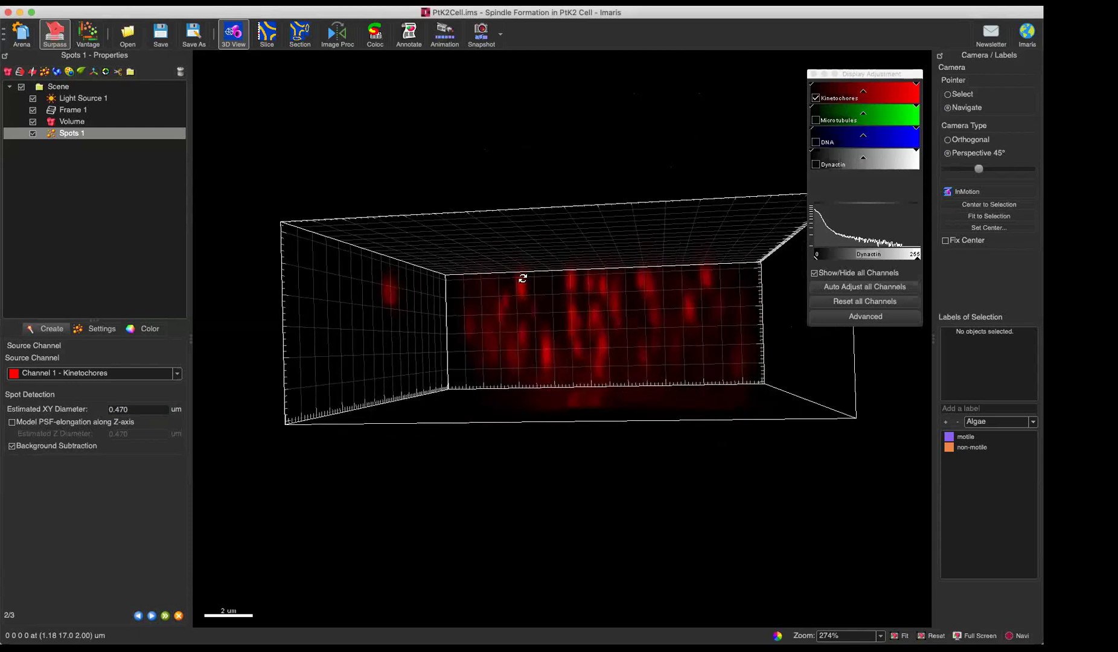
pyautogui.moveTo(517, 281); pyautogui.dragTo(589, 297)
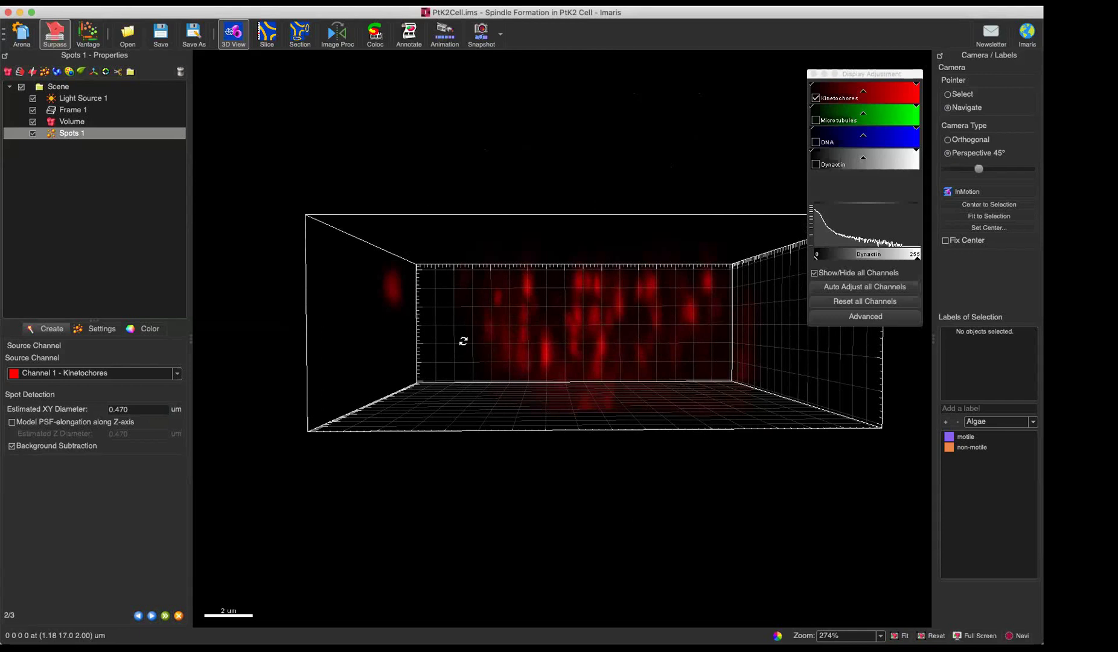
pyautogui.moveTo(535, 341); pyautogui.dragTo(527, 302)
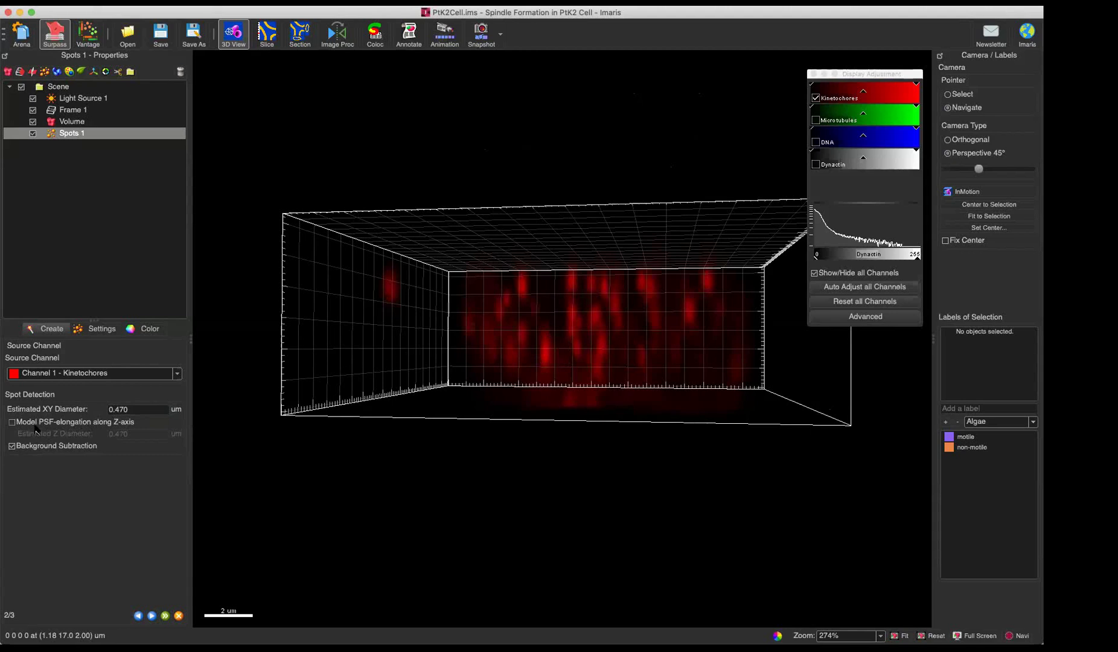
# Generate the spots without PSF-elongation and compare the spheres closely with the elongated kinetochore signal
pyautogui.click(152, 615)
pyautogui.moveTo(412, 419); pyautogui.dragTo(457, 379)
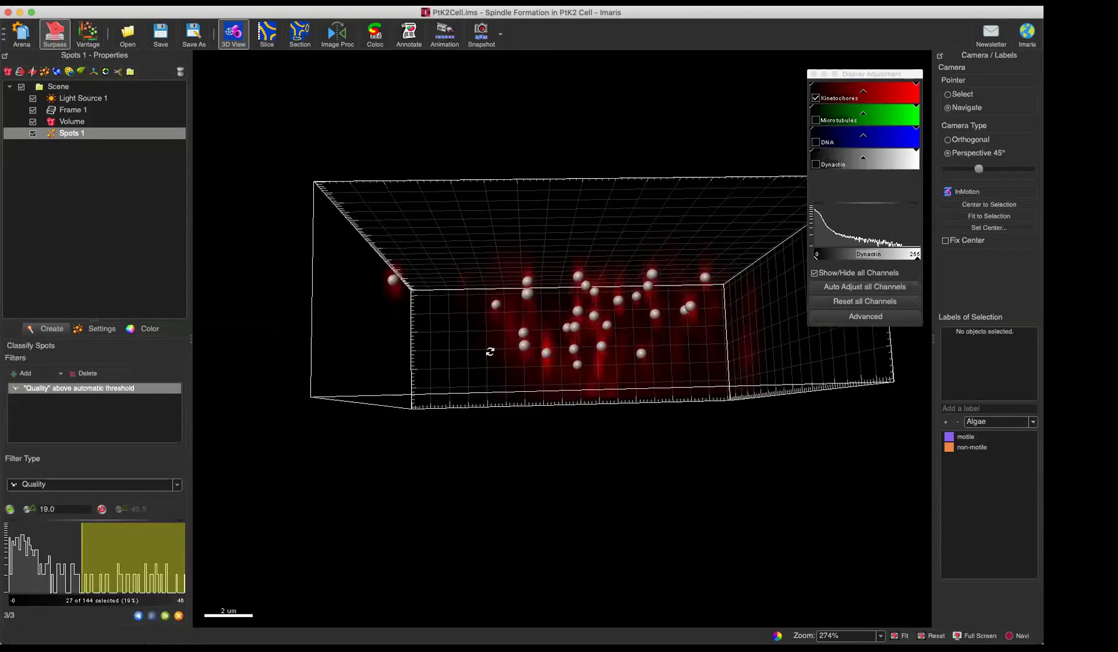
pyautogui.moveTo(620, 254); pyautogui.dragTo(561, 320)
pyautogui.scroll(5, 554, 291)
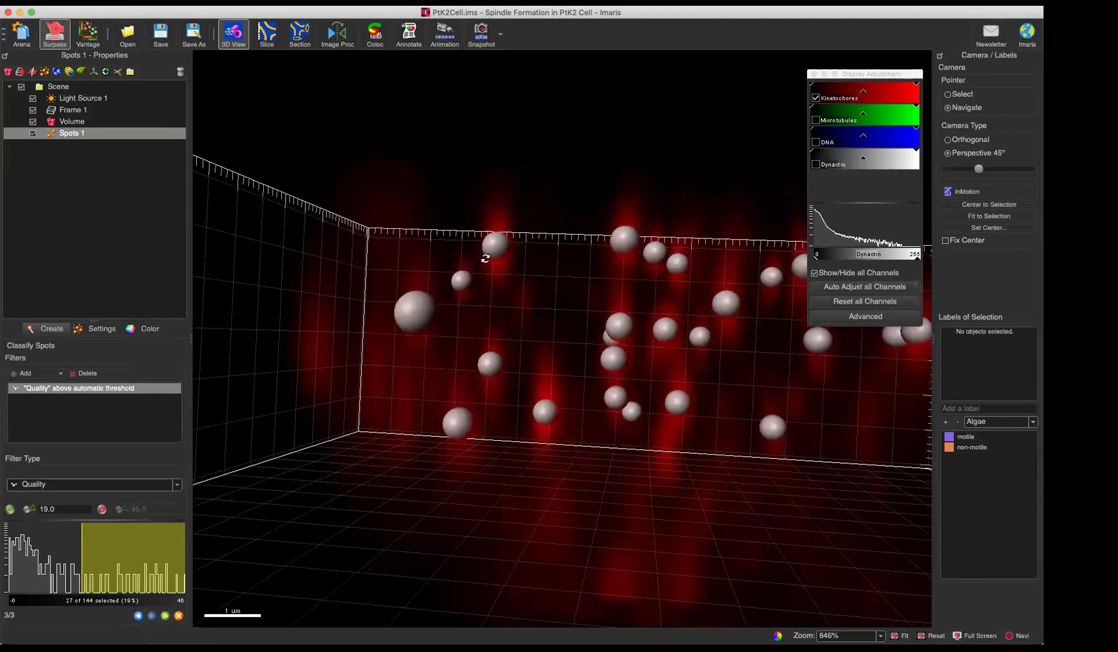
pyautogui.moveTo(503, 294); pyautogui.dragTo(485, 264)
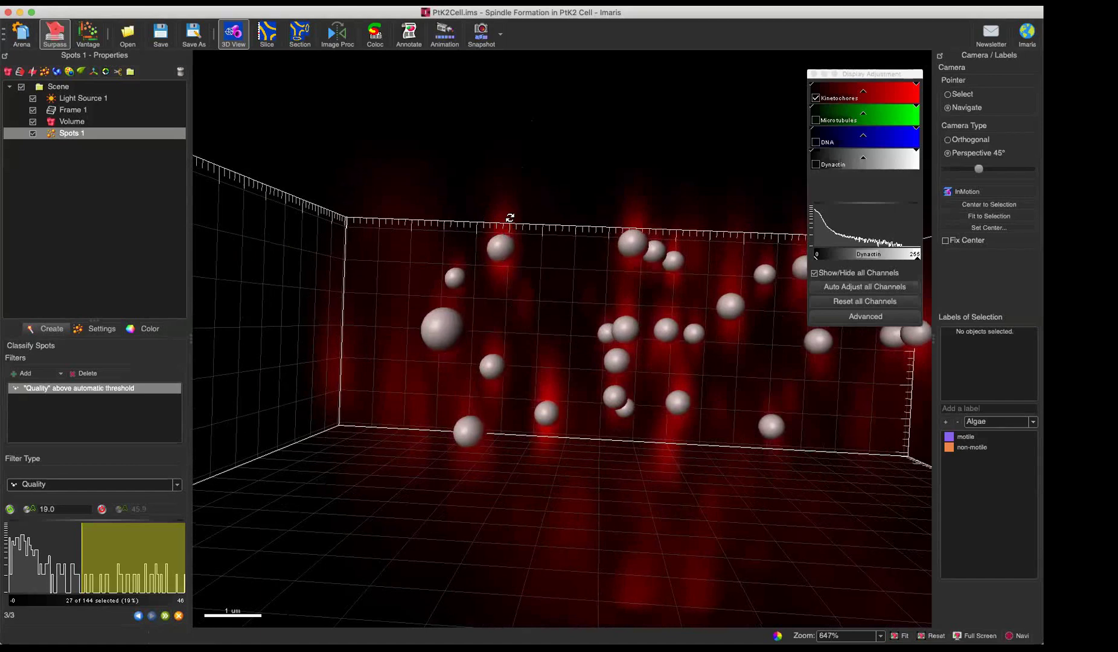
pyautogui.moveTo(587, 335)
pyautogui.mouseDown()
pyautogui.moveTo(596, 332)
pyautogui.moveTo(585, 330)
pyautogui.moveTo(582, 356)
pyautogui.mouseUp()
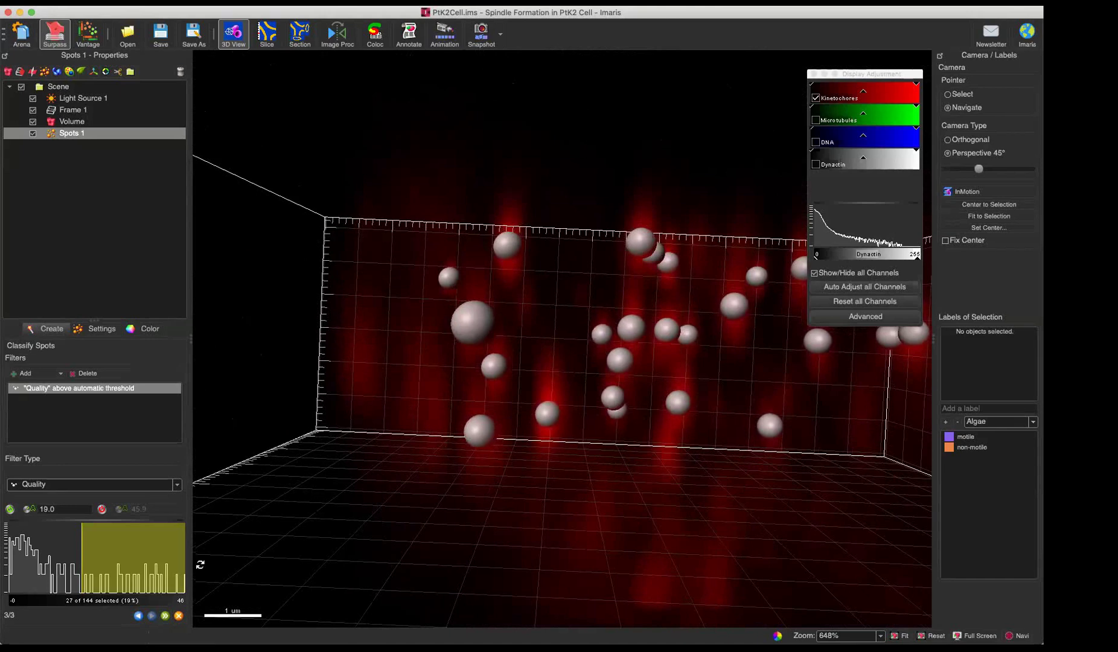
# Return to the spot detection settings and enable Model PSF-elongation along Z-axis with an Estimated Z Diameter of 0.940 um
pyautogui.click(137, 616)
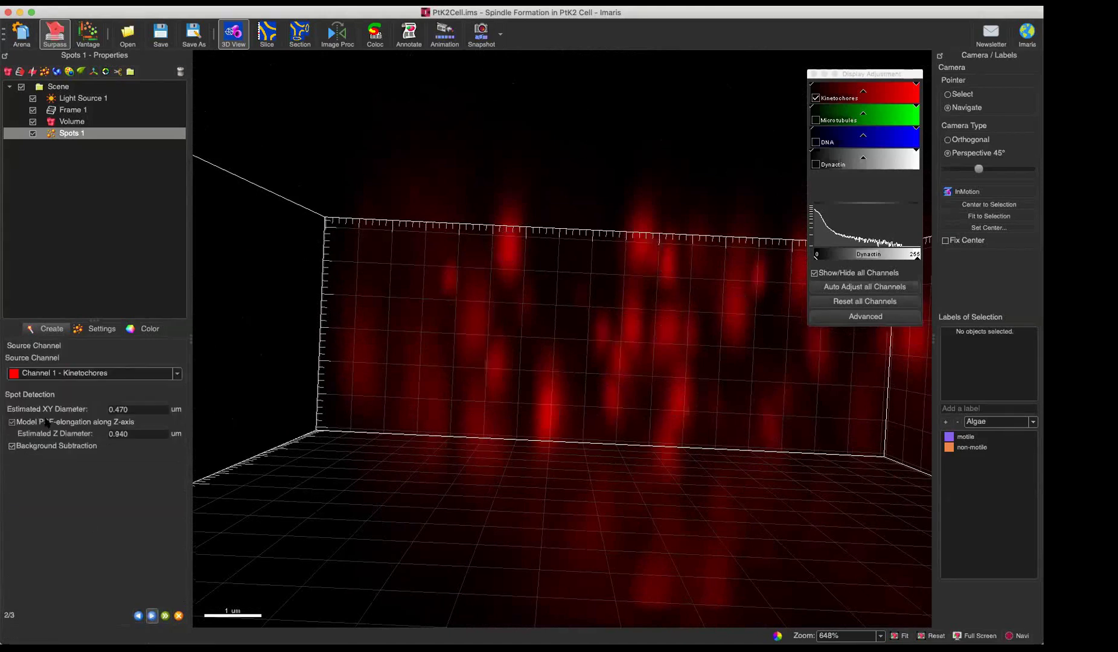
pyautogui.doubleClick(112, 433)
pyautogui.moveTo(537, 413); pyautogui.dragTo(564, 424)
pyautogui.doubleClick(142, 436)
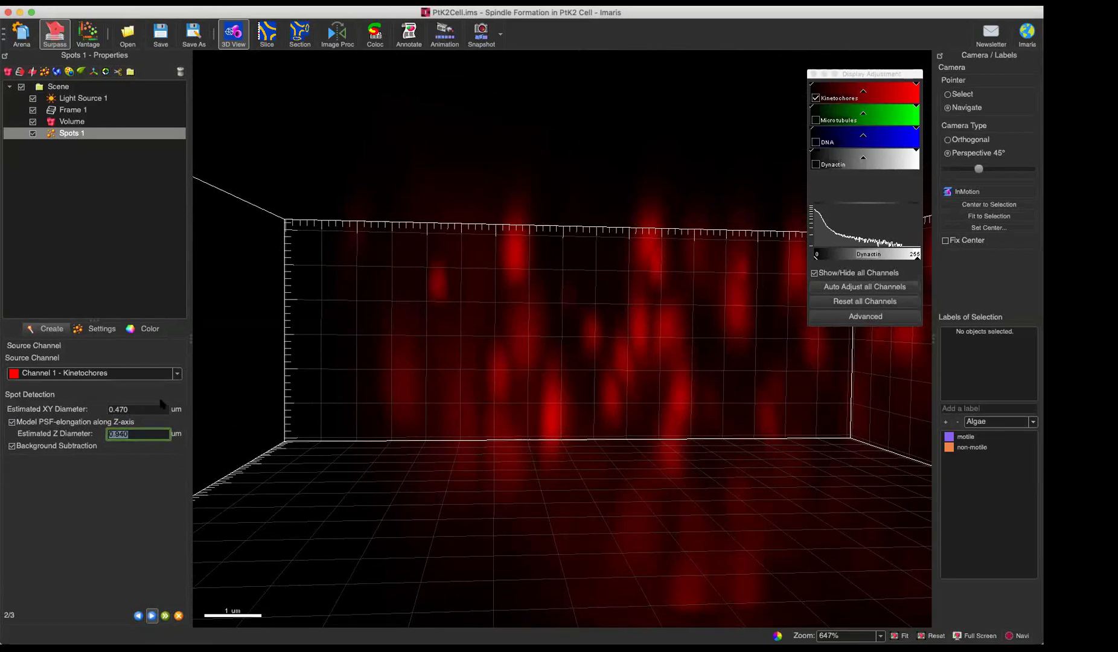
pyautogui.scroll(-8, 531, 336)
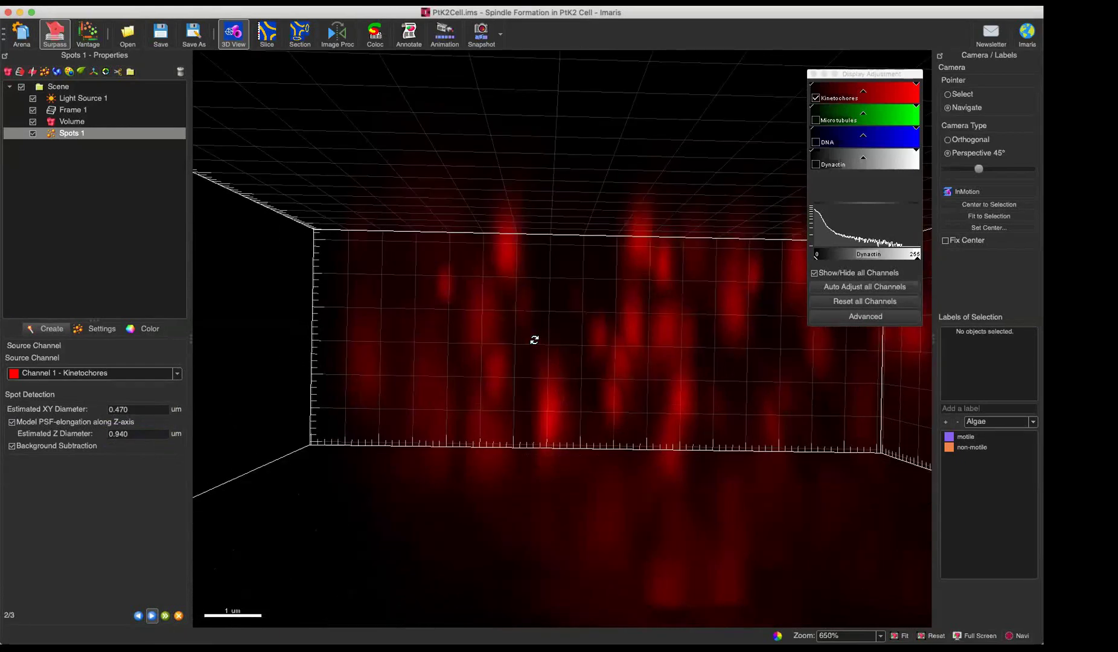
pyautogui.scroll(5, 560, 340)
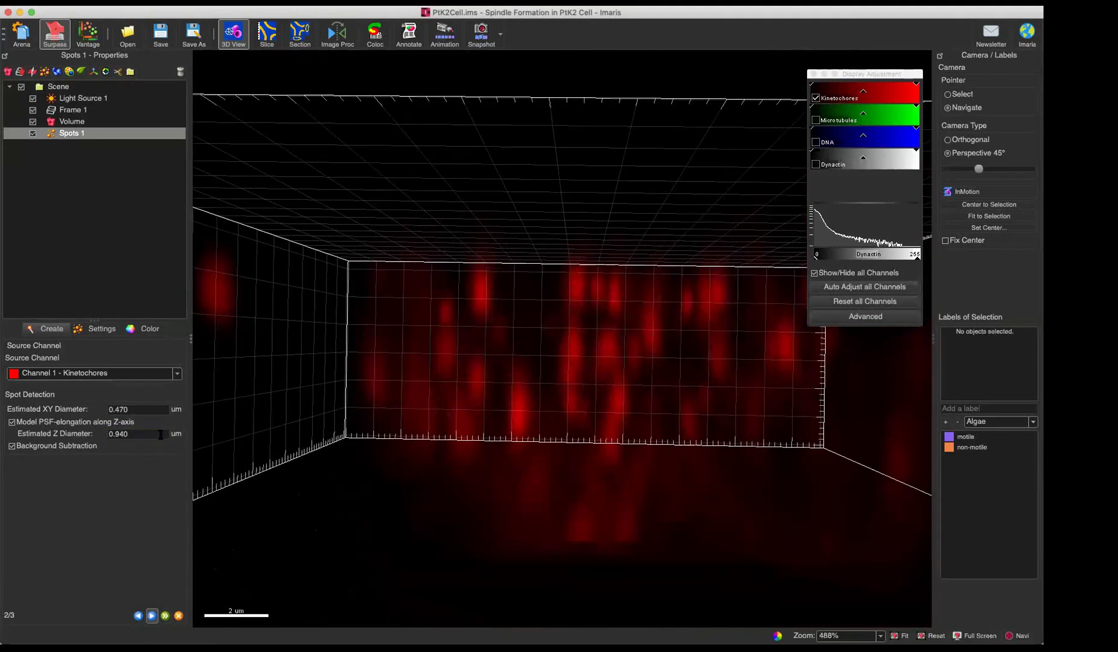
pyautogui.click(132, 431)
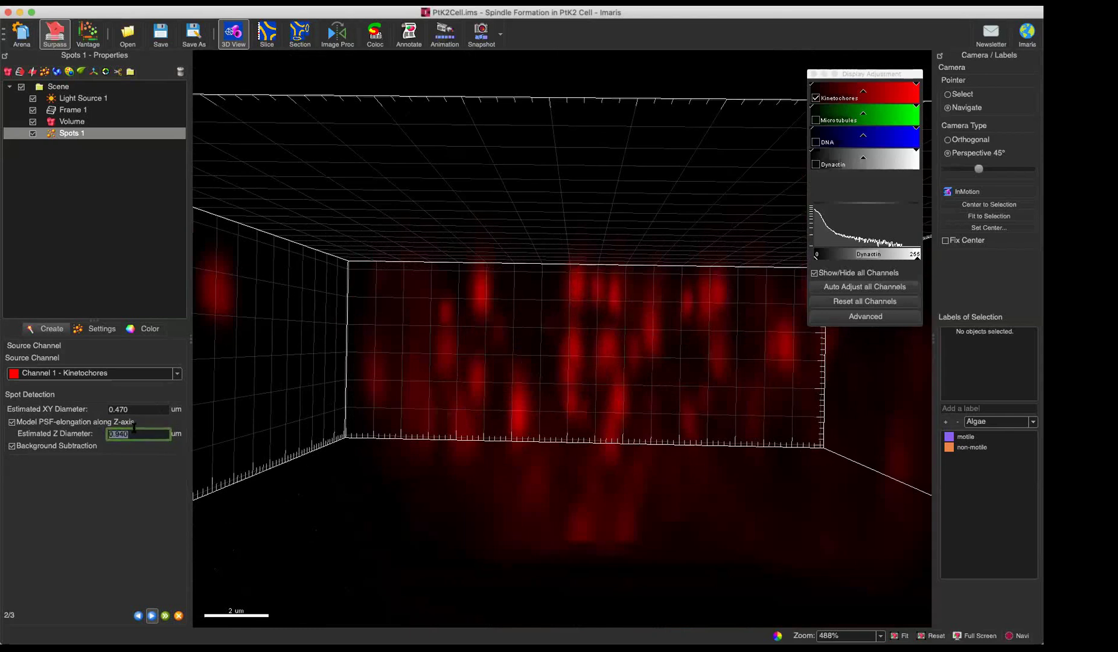
# Generate the elongated spots and check up close how well they cover the kinetochore signal
pyautogui.click(152, 615)
pyautogui.moveTo(407, 491); pyautogui.dragTo(369, 476)
pyautogui.scroll(-2, 483, 320)
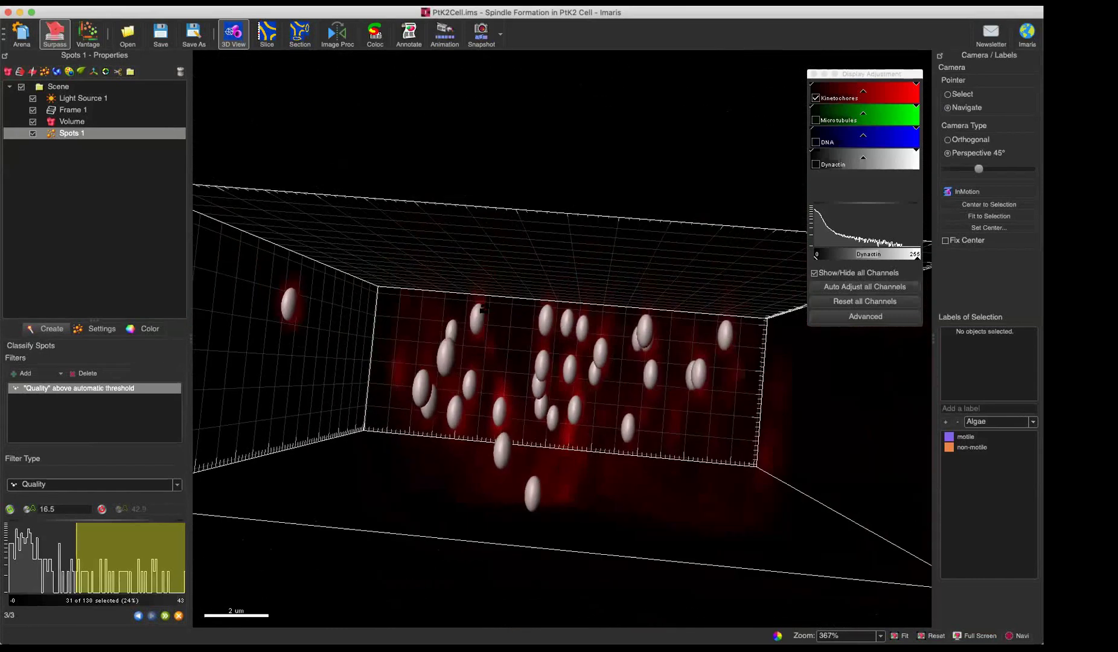
pyautogui.scroll(4, 436, 319)
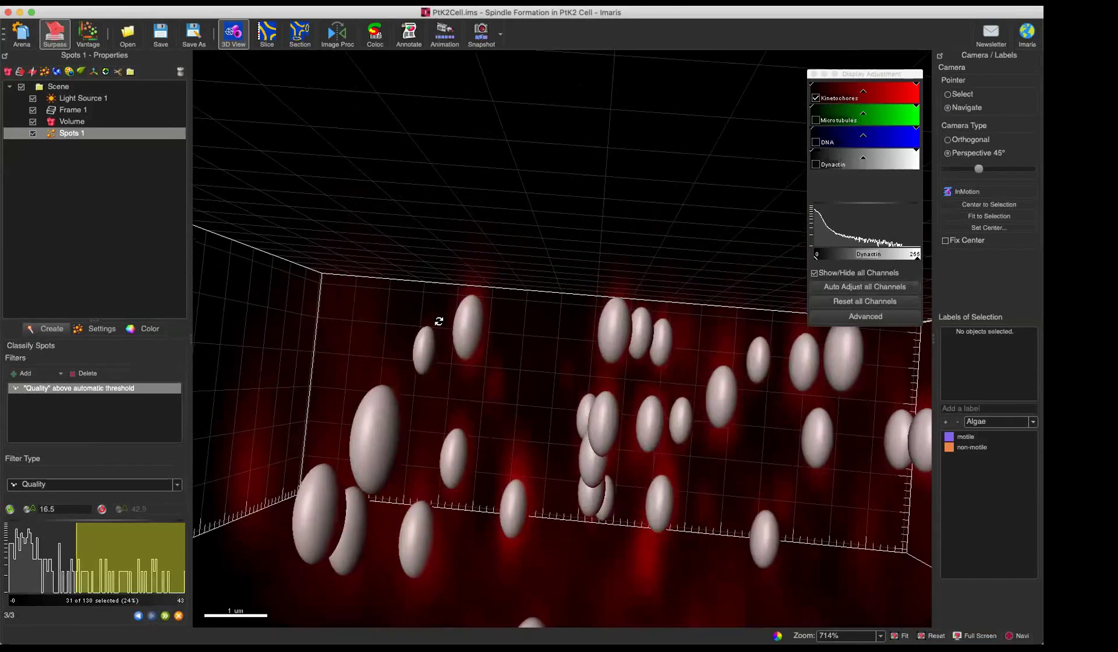
# Set the Estimated Z Diameter to 1.2 um and regenerate the spots to check their fit
pyautogui.click(139, 615)
pyautogui.moveTo(130, 433); pyautogui.dragTo(118, 433)
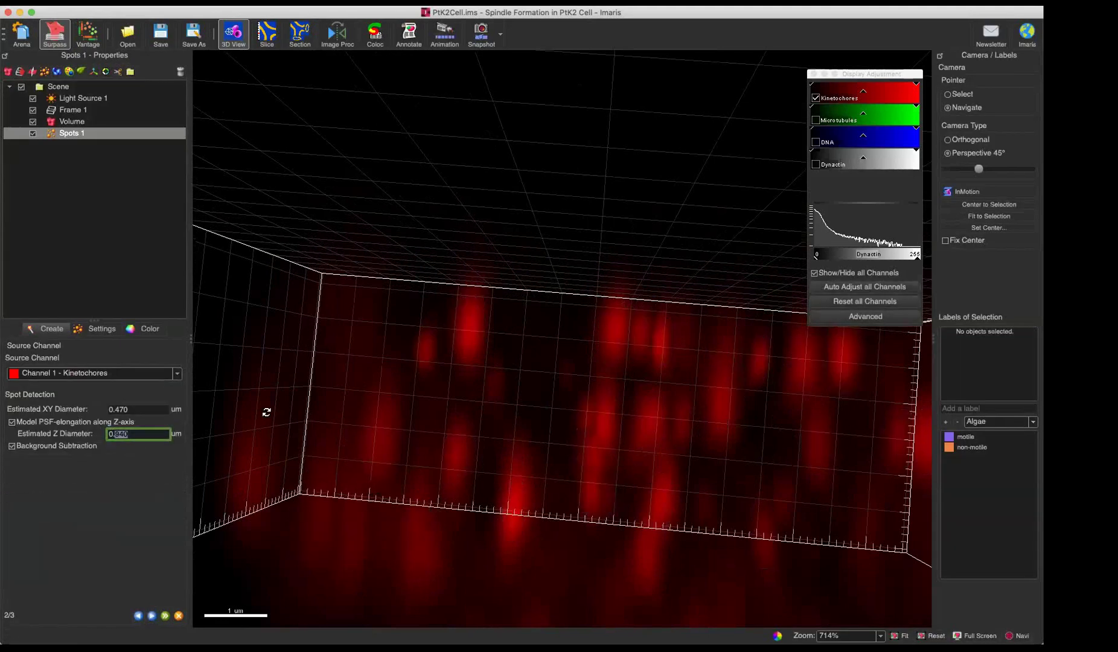
pyautogui.write('12')
pyautogui.moveTo(125, 433); pyautogui.dragTo(105, 430)
pyautogui.write('1.2')
pyautogui.click(152, 615)
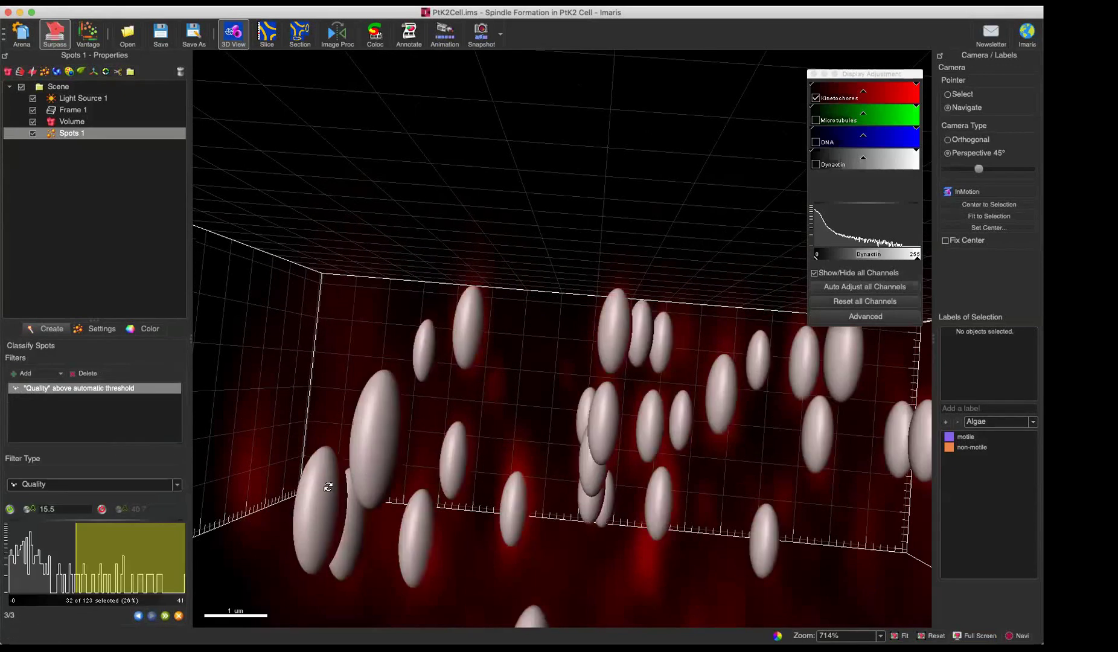
pyautogui.moveTo(454, 449); pyautogui.dragTo(489, 338)
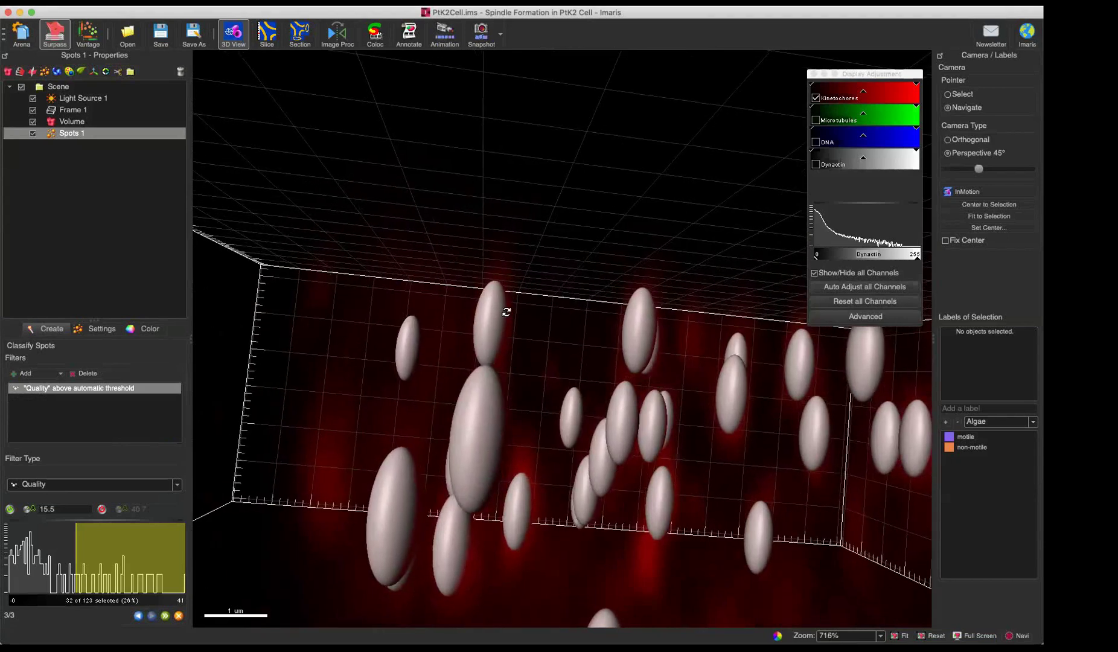
pyautogui.scroll(-3, 506, 311)
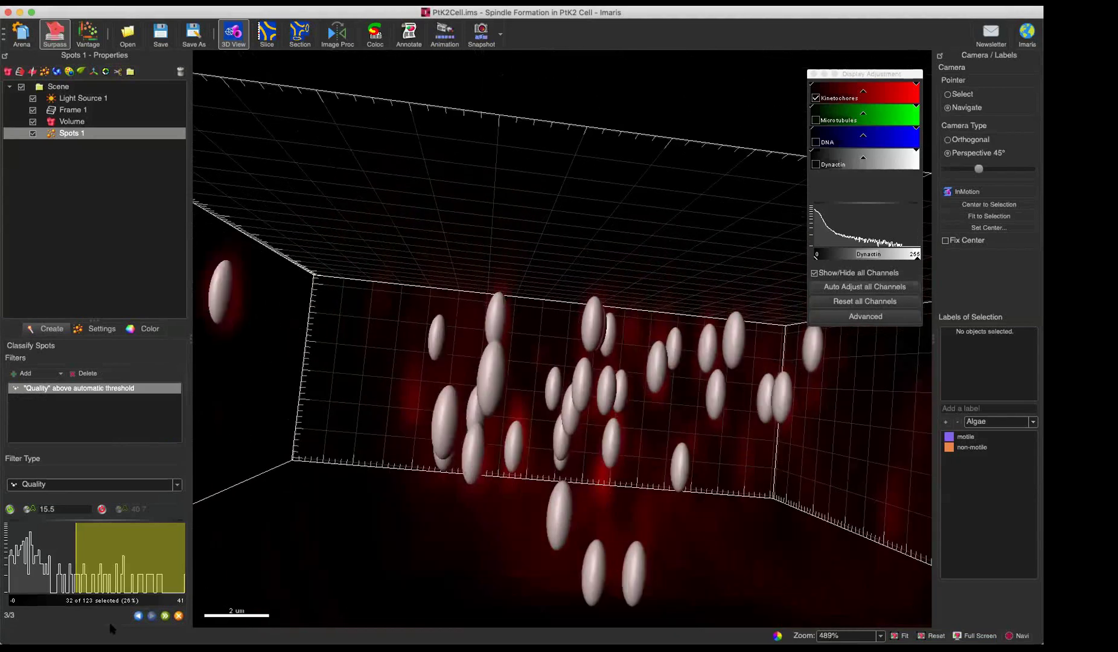
# Return to the spot detection settings and examine the kinetochore signal against its background, keeping Background Subtraction enabled
pyautogui.click(138, 615)
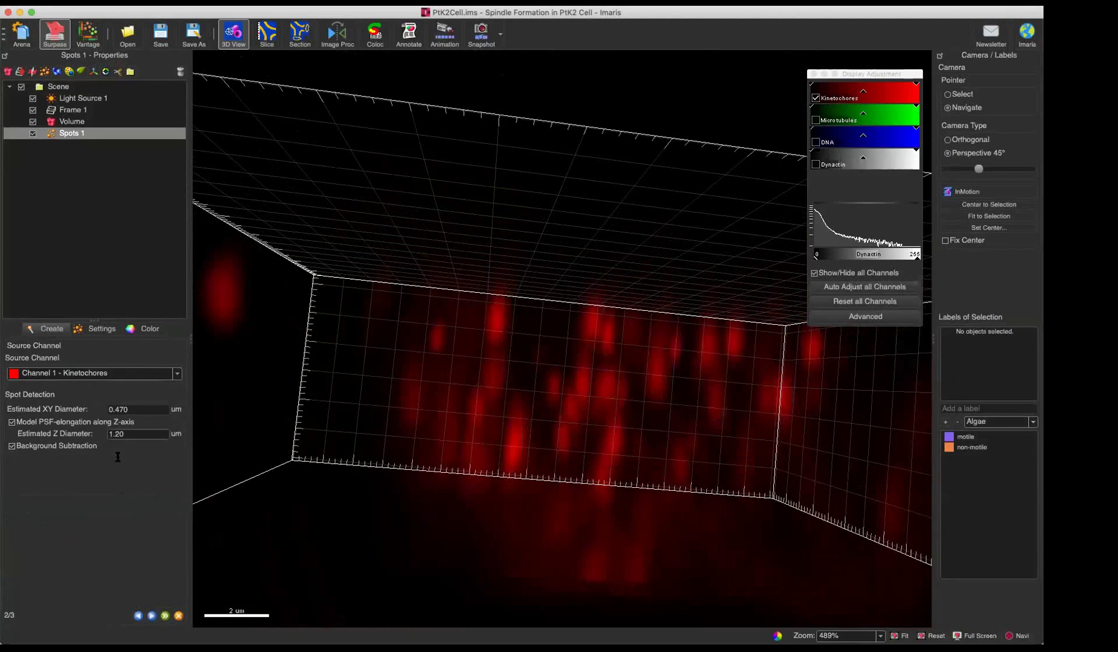
pyautogui.moveTo(499, 292); pyautogui.dragTo(503, 296)
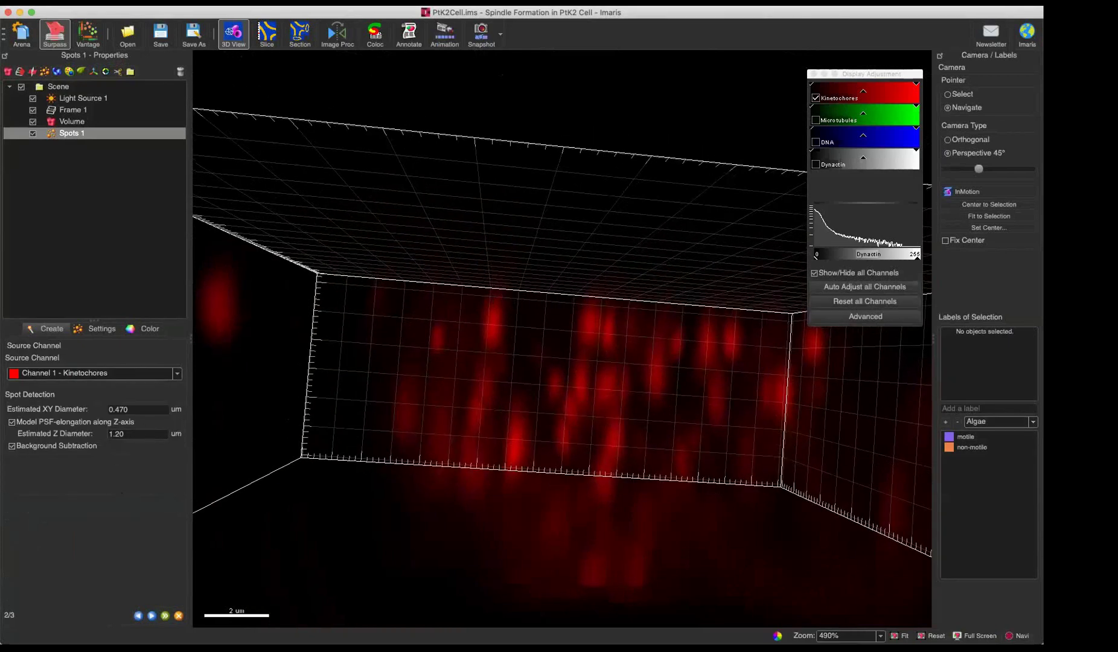
pyautogui.moveTo(314, 397); pyautogui.dragTo(203, 368)
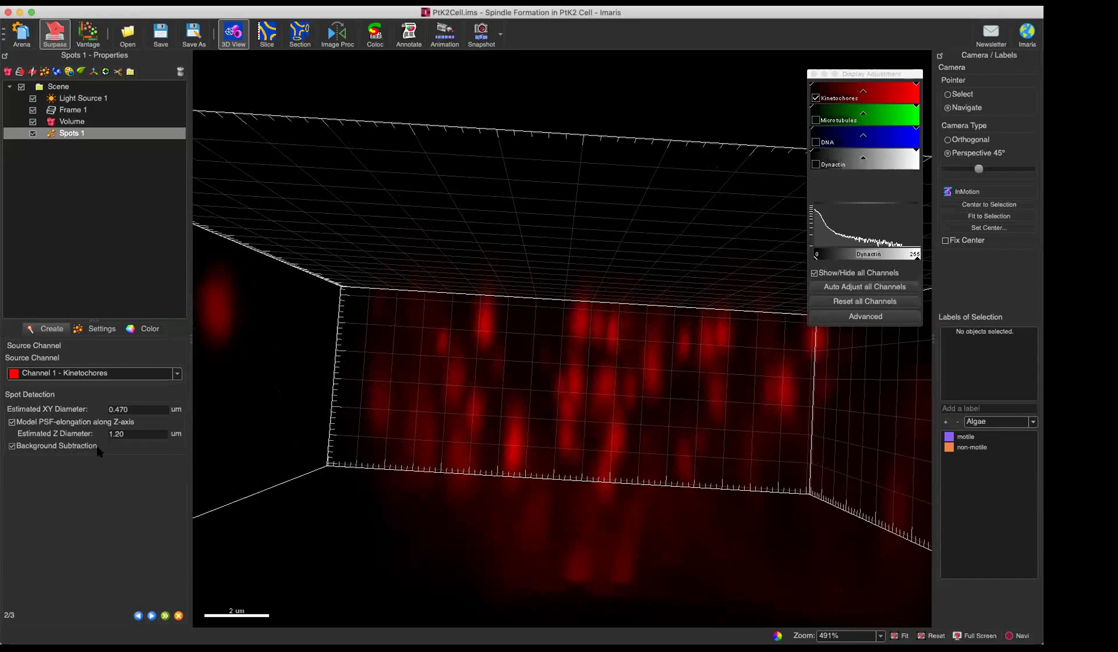
pyautogui.moveTo(583, 291); pyautogui.dragTo(641, 302)
pyautogui.scroll(-5, 621, 253)
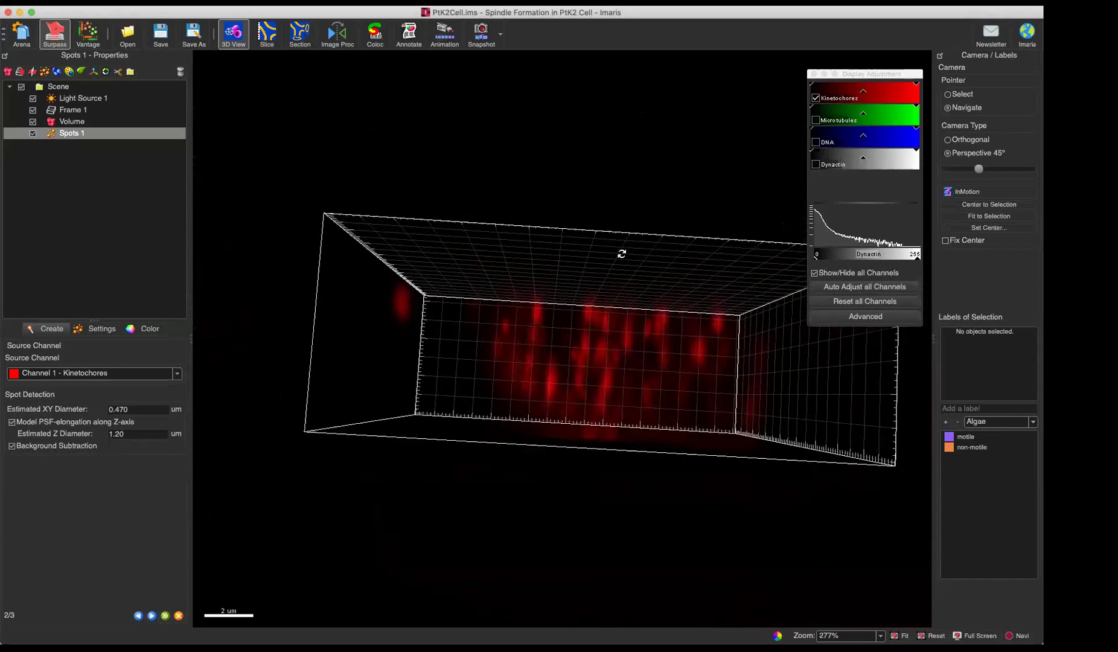
pyautogui.moveTo(611, 250); pyautogui.dragTo(549, 302)
pyautogui.scroll(5, 551, 302)
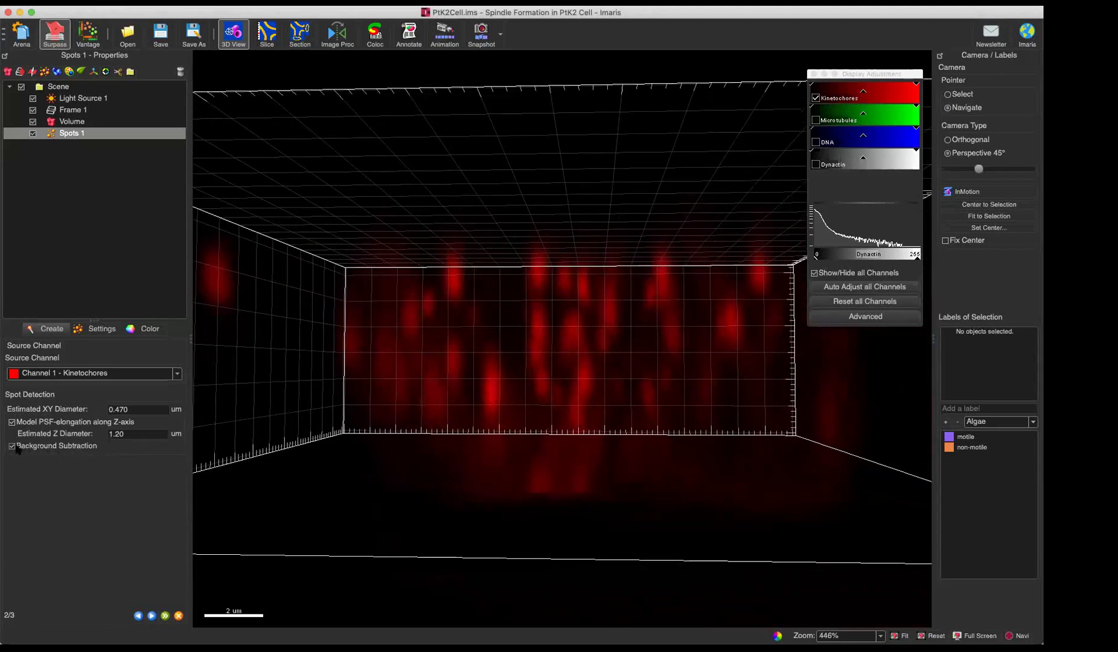
# Generate the kinetochore spots with Background Subtraction enabled and view the elongated spots from the side
pyautogui.moveTo(515, 249); pyautogui.dragTo(518, 274)
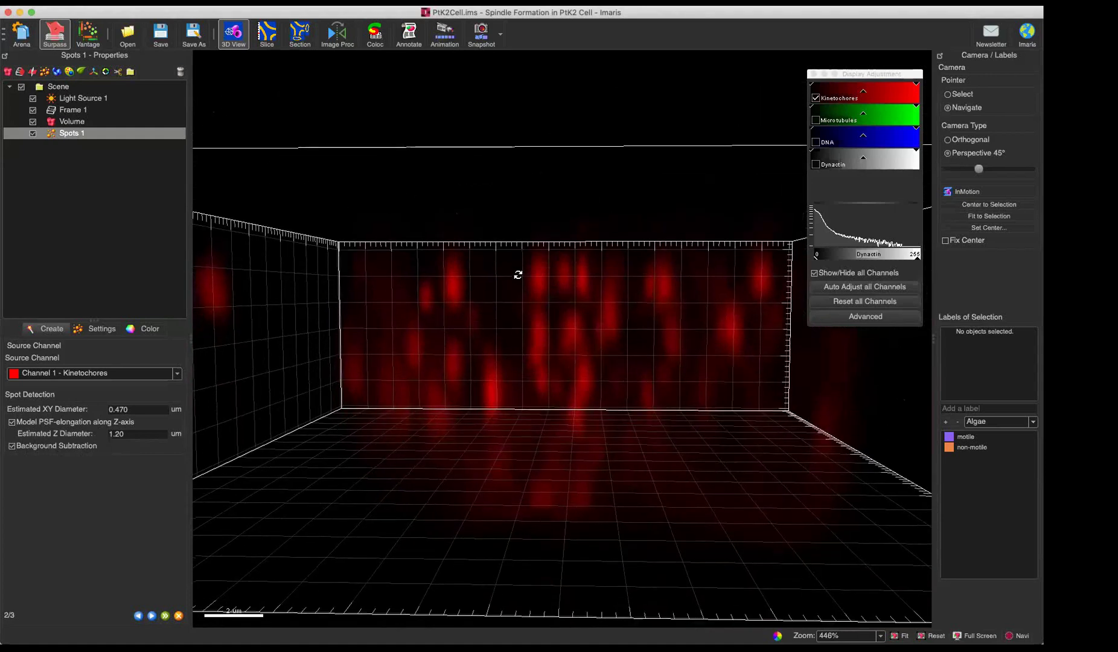
pyautogui.moveTo(518, 274); pyautogui.dragTo(522, 392)
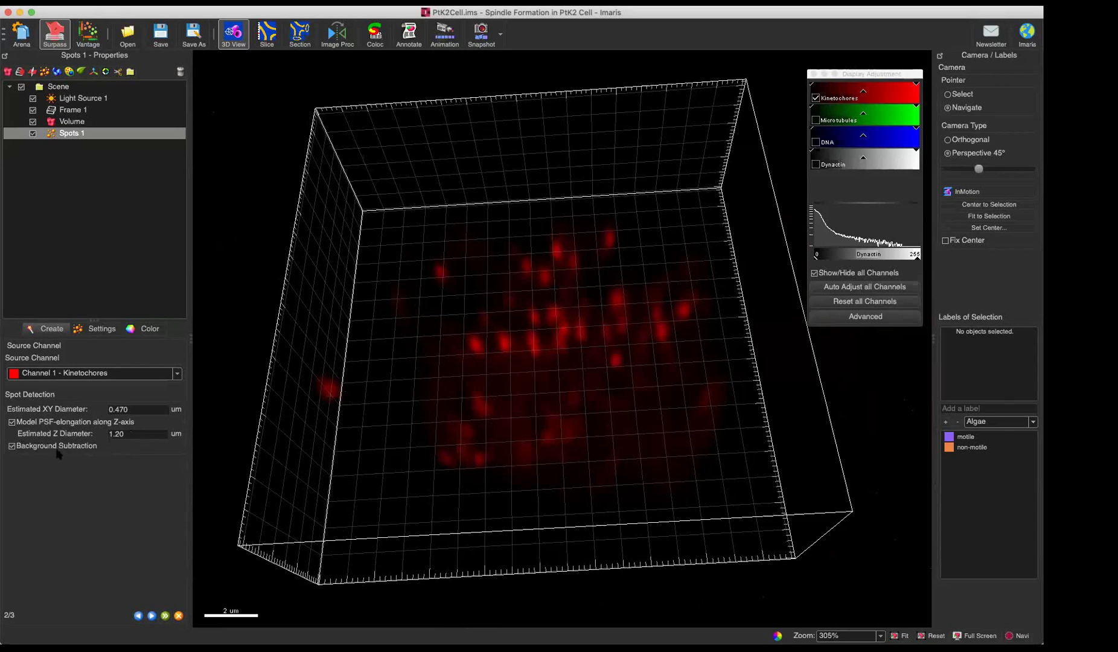
pyautogui.moveTo(379, 262); pyautogui.dragTo(193, 483)
pyautogui.click(151, 616)
pyautogui.moveTo(570, 361); pyautogui.dragTo(454, 383)
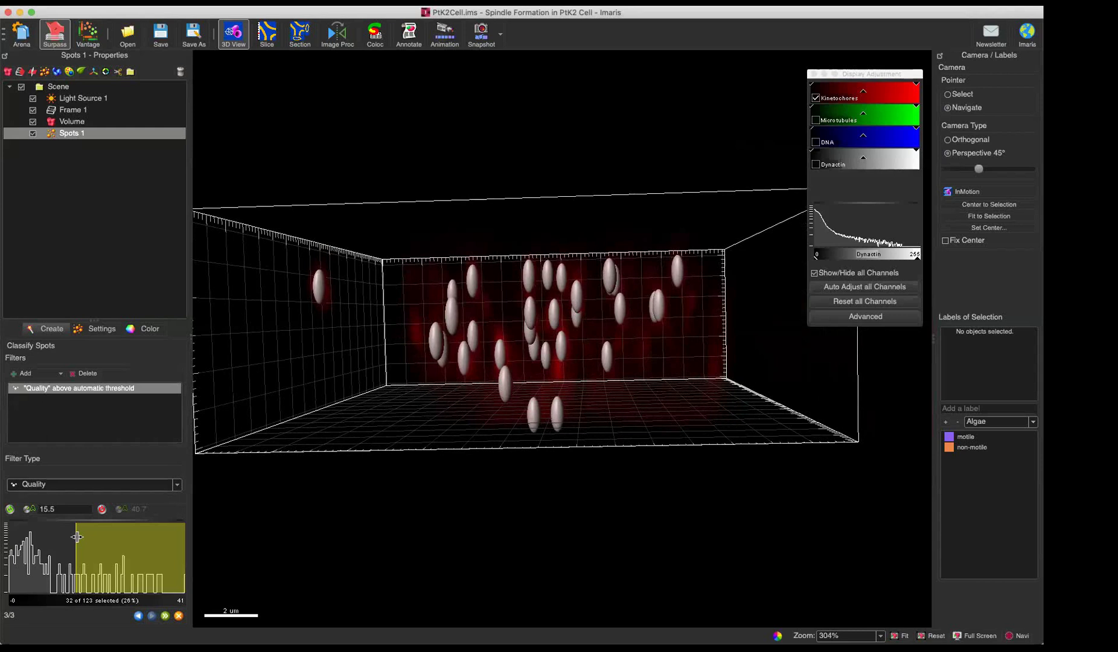
# Try a lower Quality threshold of 8.60, continuing to 6.45, and inspect the selected spots up close and from the side
pyautogui.moveTo(76, 537); pyautogui.dragTo(46, 532)
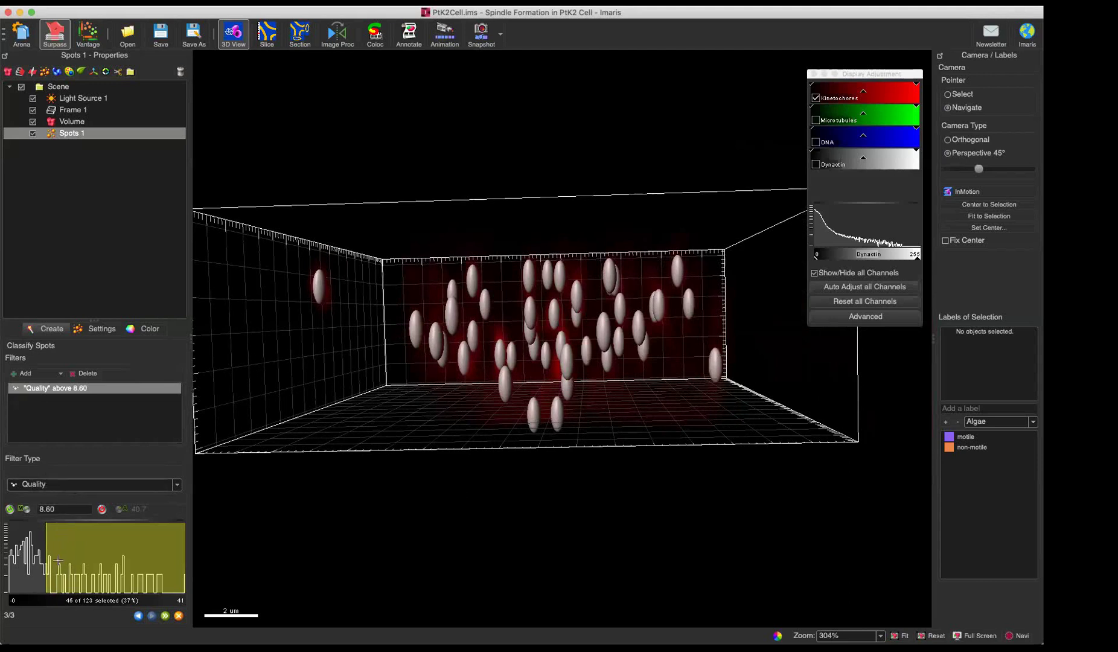
pyautogui.moveTo(48, 551); pyautogui.dragTo(36, 546)
pyautogui.moveTo(512, 401); pyautogui.dragTo(462, 289)
pyautogui.scroll(5, 497, 337)
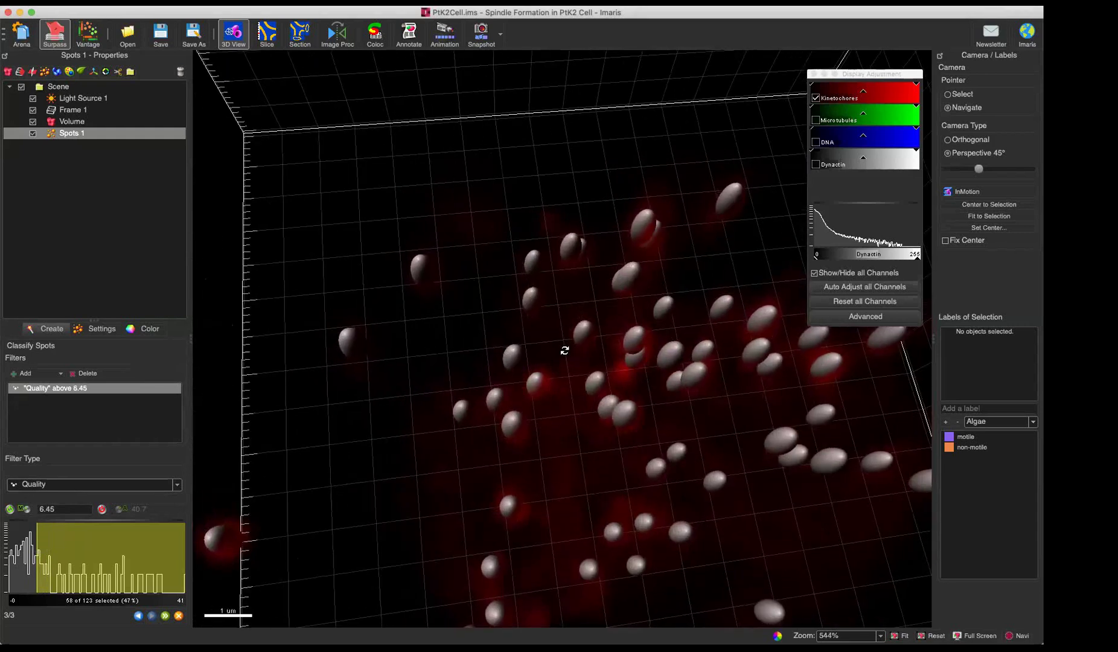
pyautogui.scroll(-4, 599, 434)
pyautogui.moveTo(572, 280); pyautogui.dragTo(578, 317)
pyautogui.scroll(-1, 579, 317)
pyautogui.moveTo(374, 356); pyautogui.dragTo(559, 374)
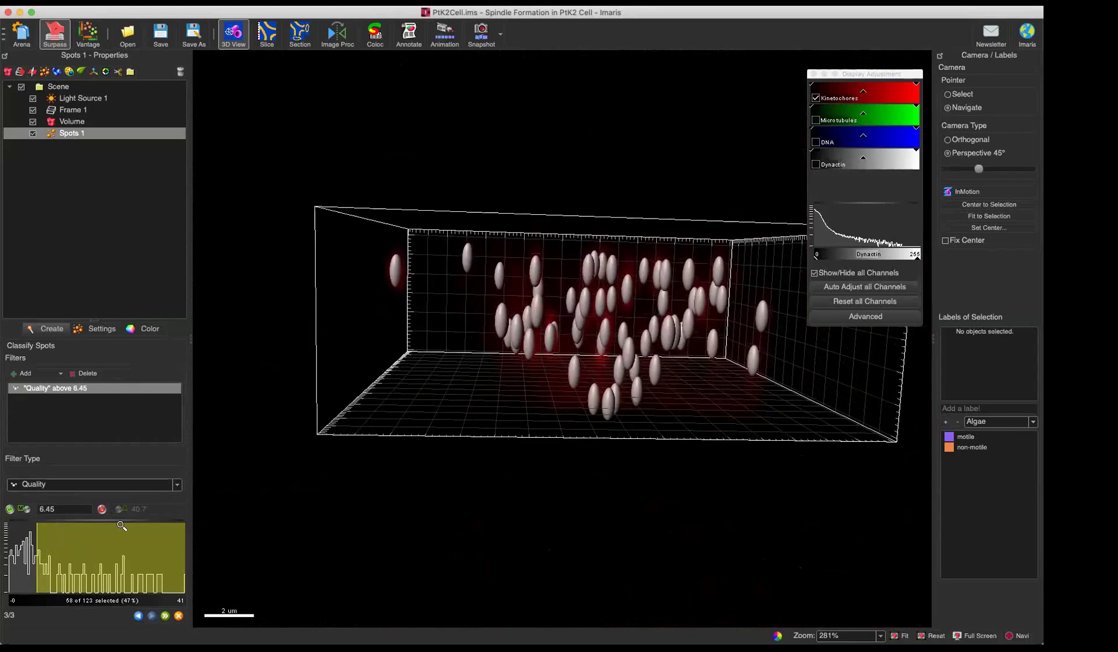
# Try a Quality threshold of 4.70 and compare the selected spots with the kinetochore signal from several angles
pyautogui.moveTo(38, 550)
pyautogui.mouseDown()
pyautogui.moveTo(72, 546)
pyautogui.moveTo(29, 535)
pyautogui.mouseUp()
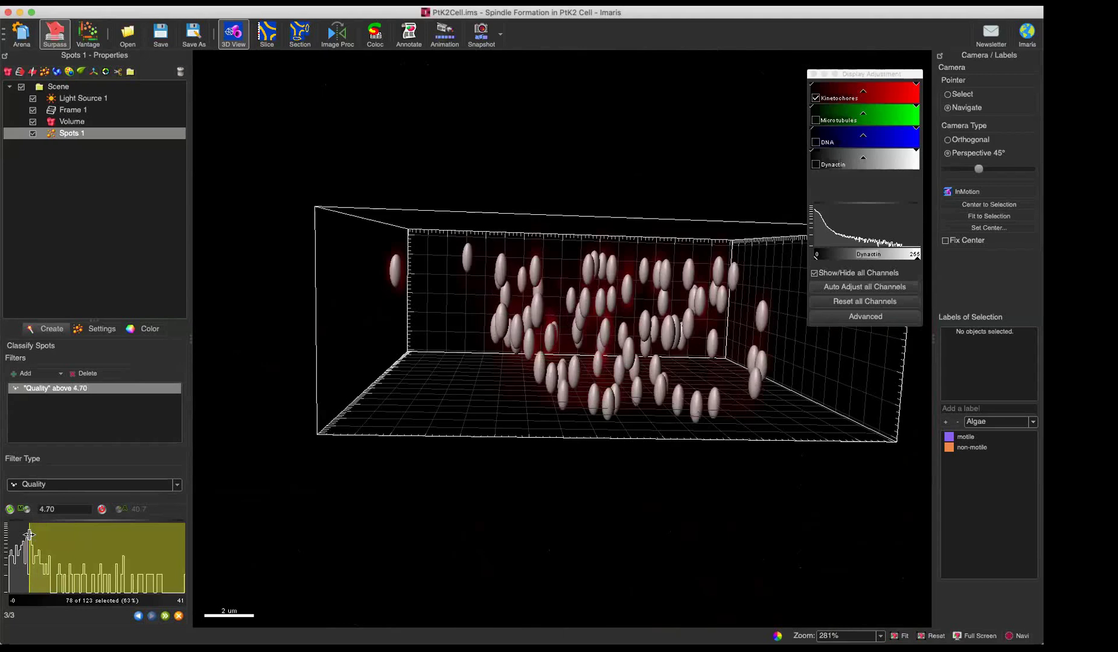
pyautogui.moveTo(667, 326); pyautogui.dragTo(535, 326)
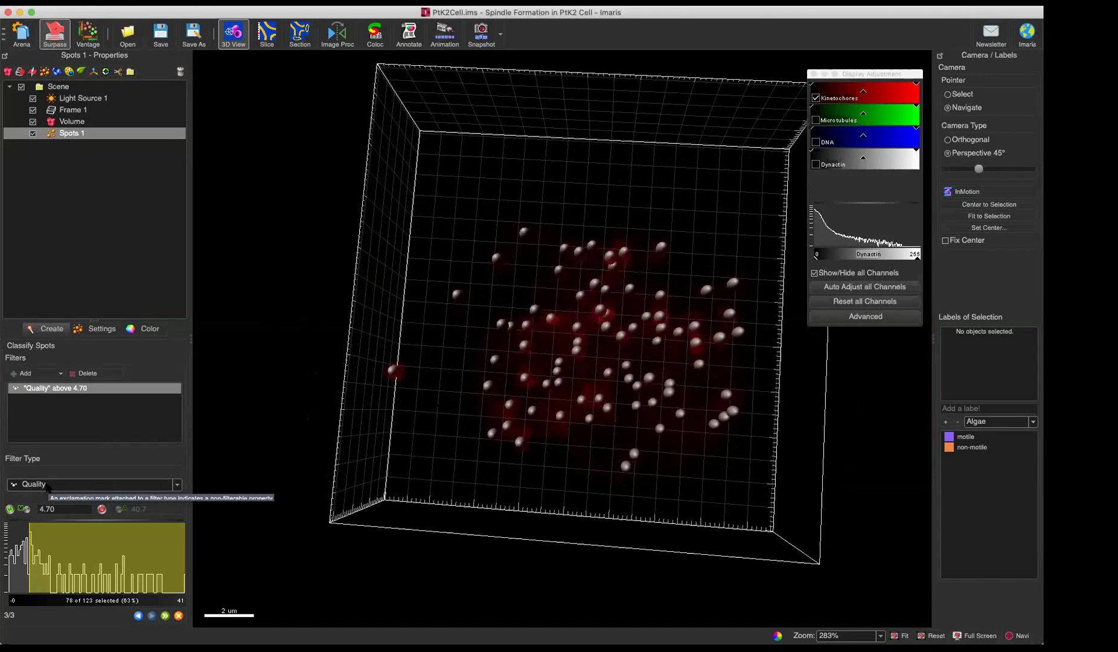
pyautogui.scroll(10, 577, 252)
pyautogui.moveTo(646, 290); pyautogui.dragTo(646, 201)
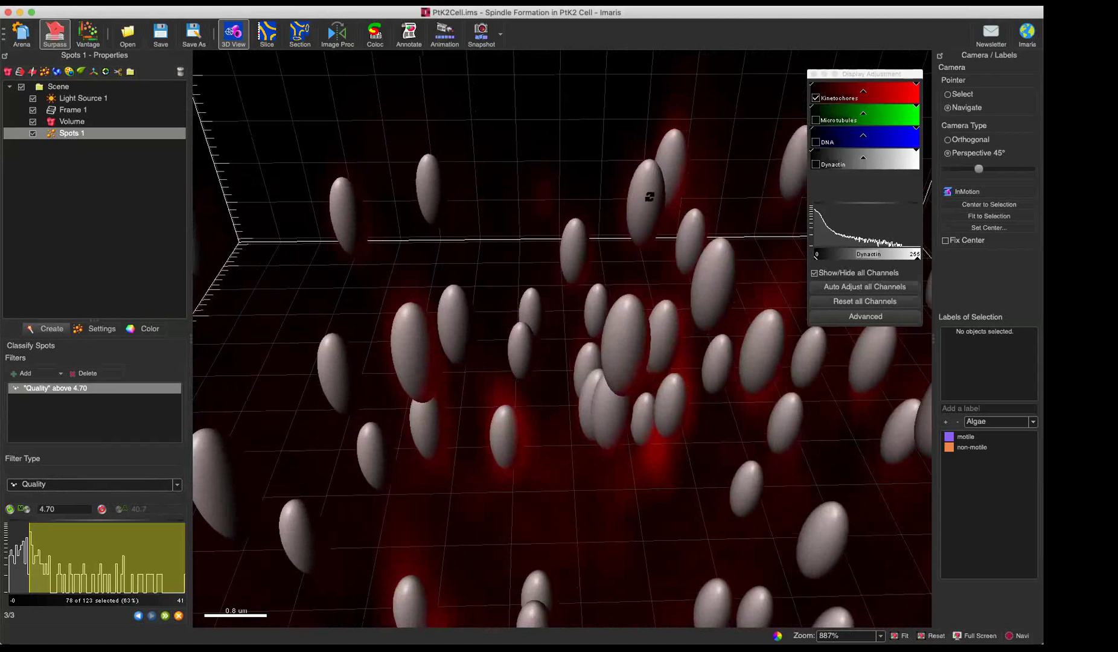
pyautogui.moveTo(656, 462); pyautogui.dragTo(673, 338)
pyautogui.scroll(-2, 513, 446)
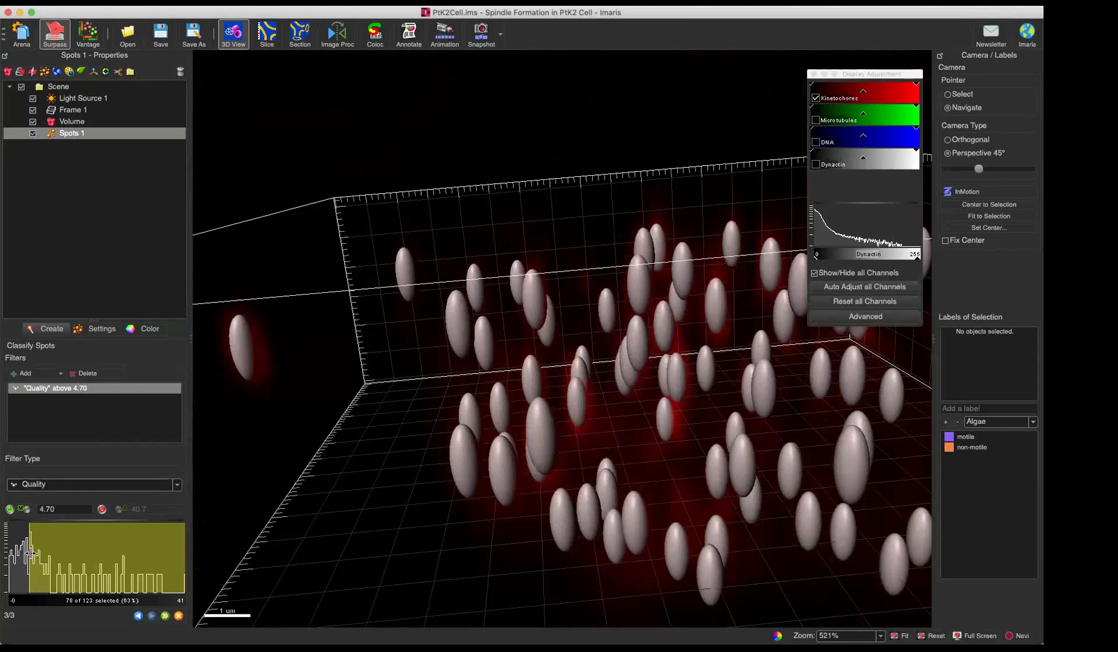
# Try a Quality threshold of 2.15 and check the spots for false detections in the background
pyautogui.moveTo(21, 551); pyautogui.dragTo(16, 552)
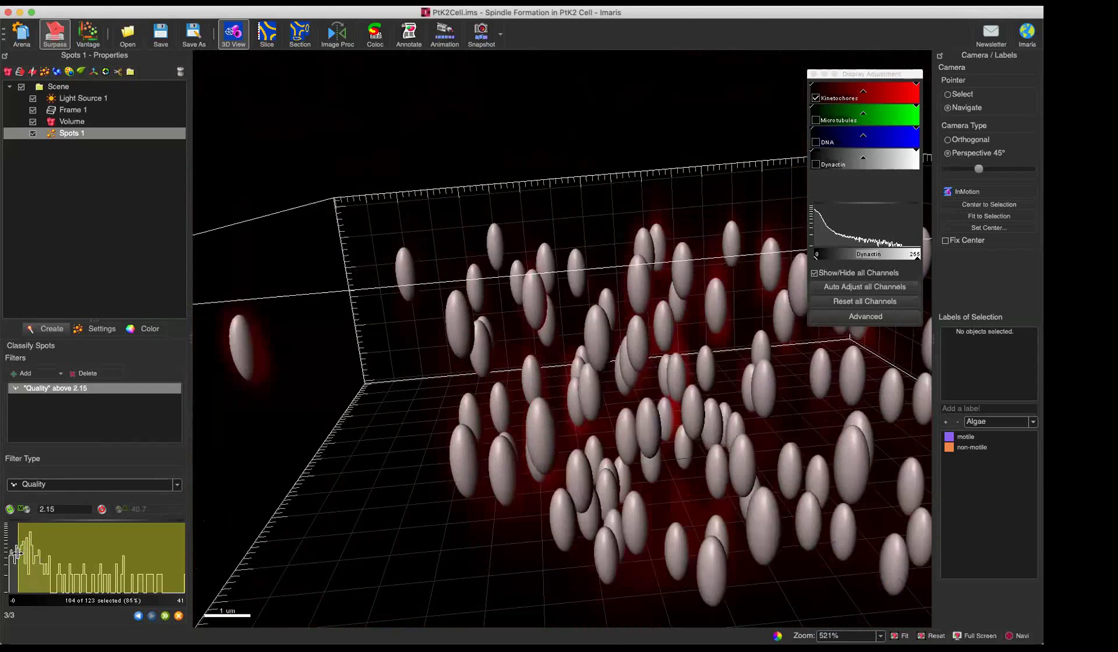
pyautogui.moveTo(573, 321); pyautogui.dragTo(528, 273)
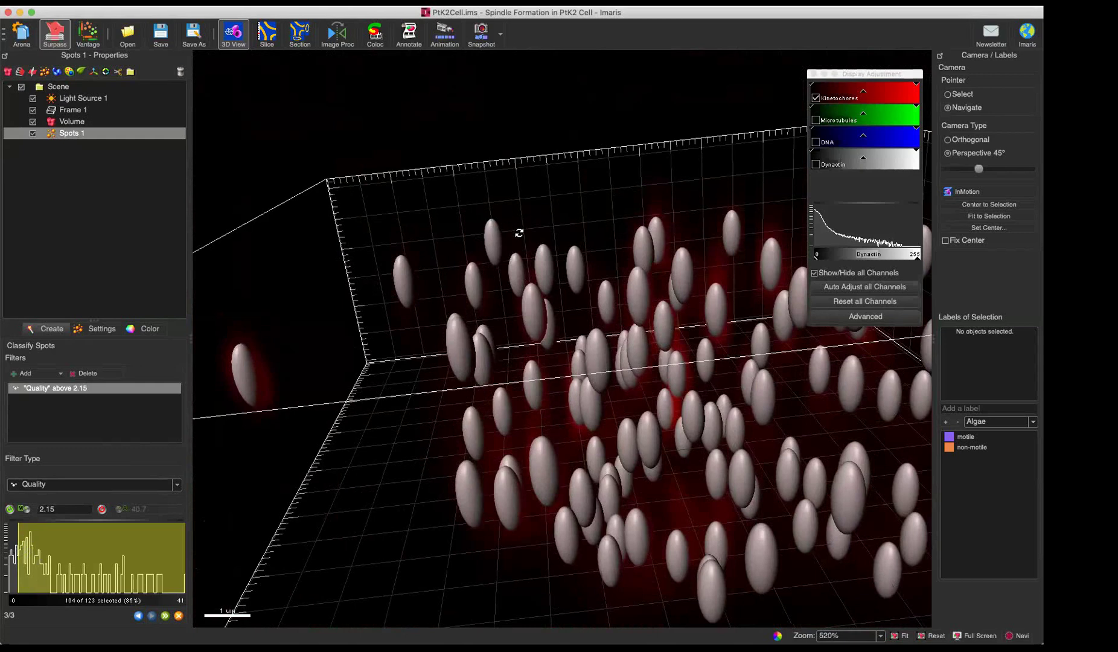
pyautogui.scroll(-5, 628, 237)
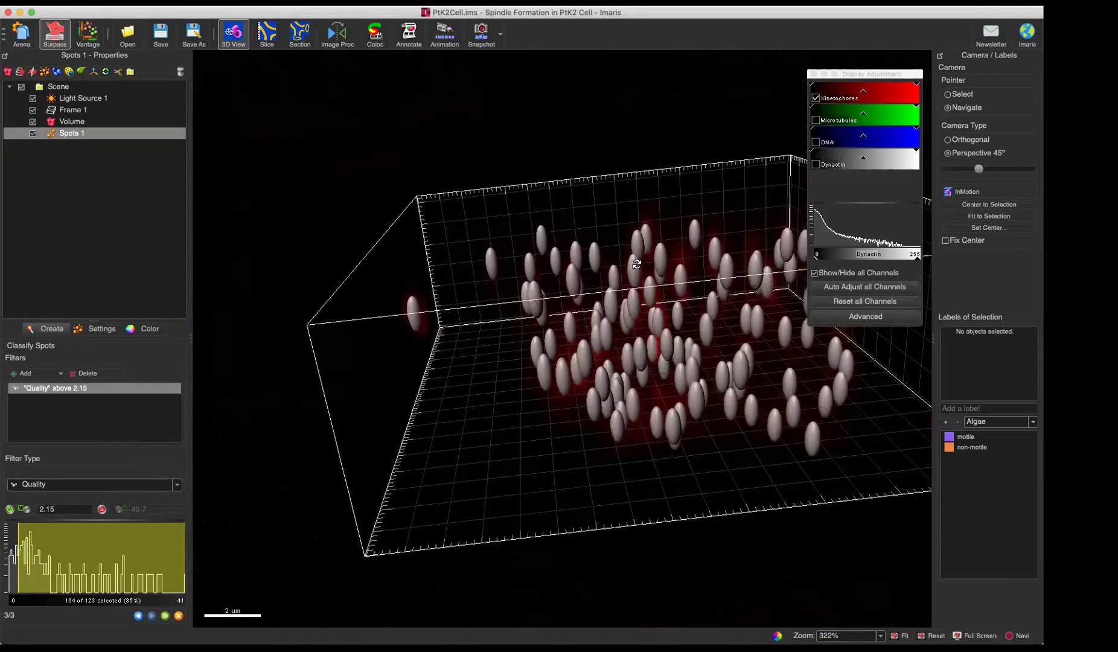
pyautogui.moveTo(637, 259); pyautogui.dragTo(529, 225)
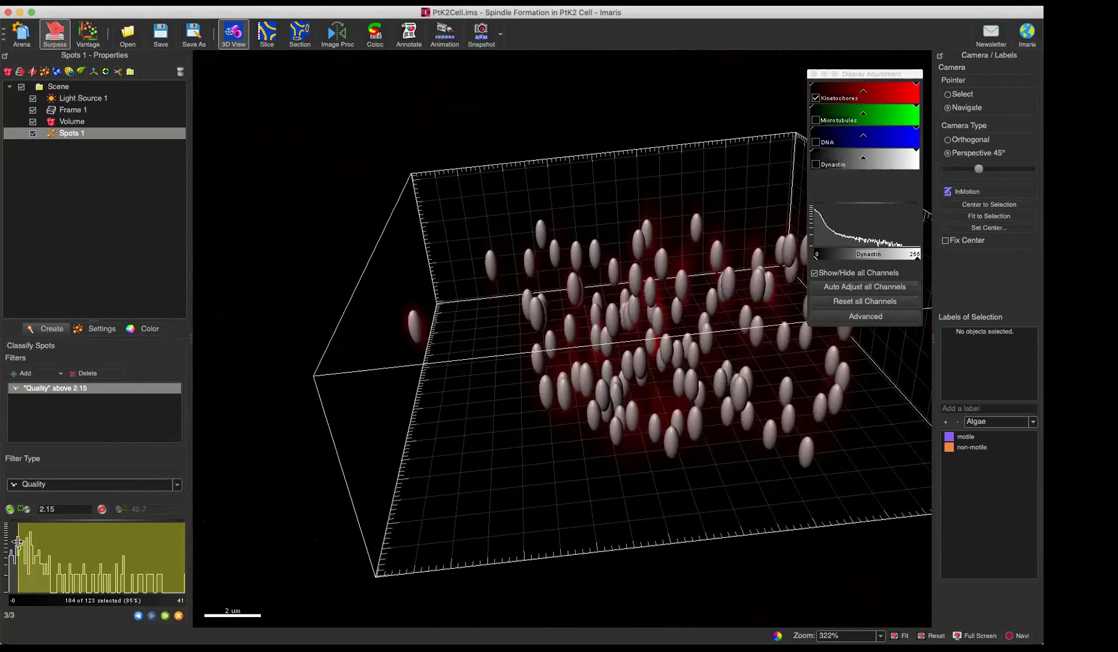
# Set the Quality threshold to 5.64, check the whole volume and finish creating the Spots object
pyautogui.moveTo(21, 542); pyautogui.dragTo(33, 539)
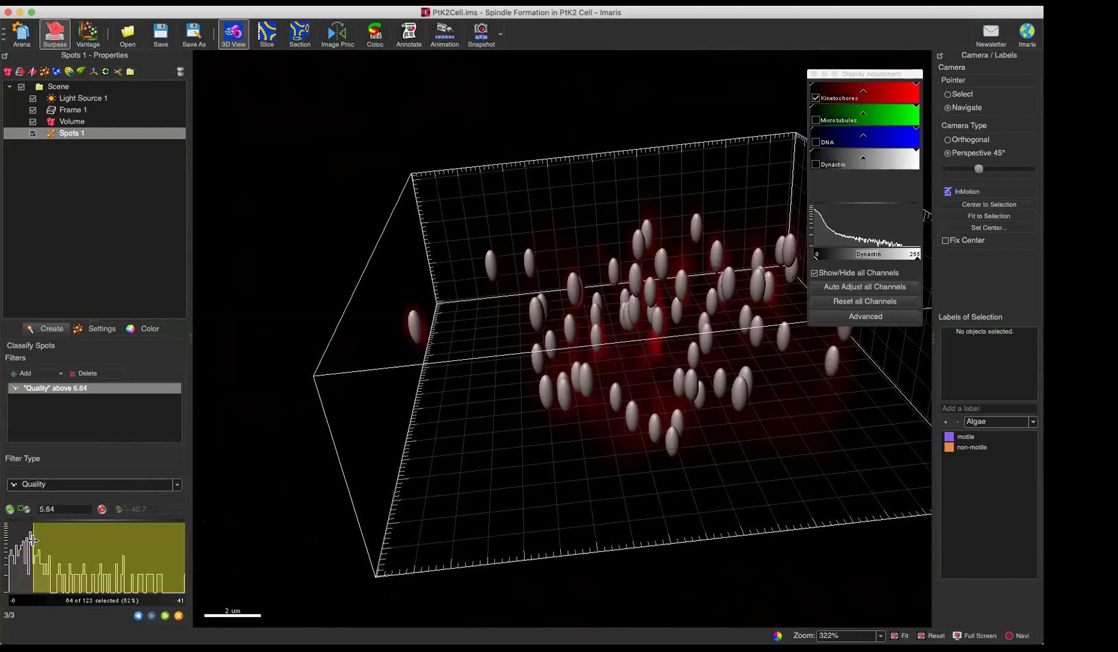
pyautogui.moveTo(703, 349); pyautogui.dragTo(713, 480)
pyautogui.scroll(-5, 689, 284)
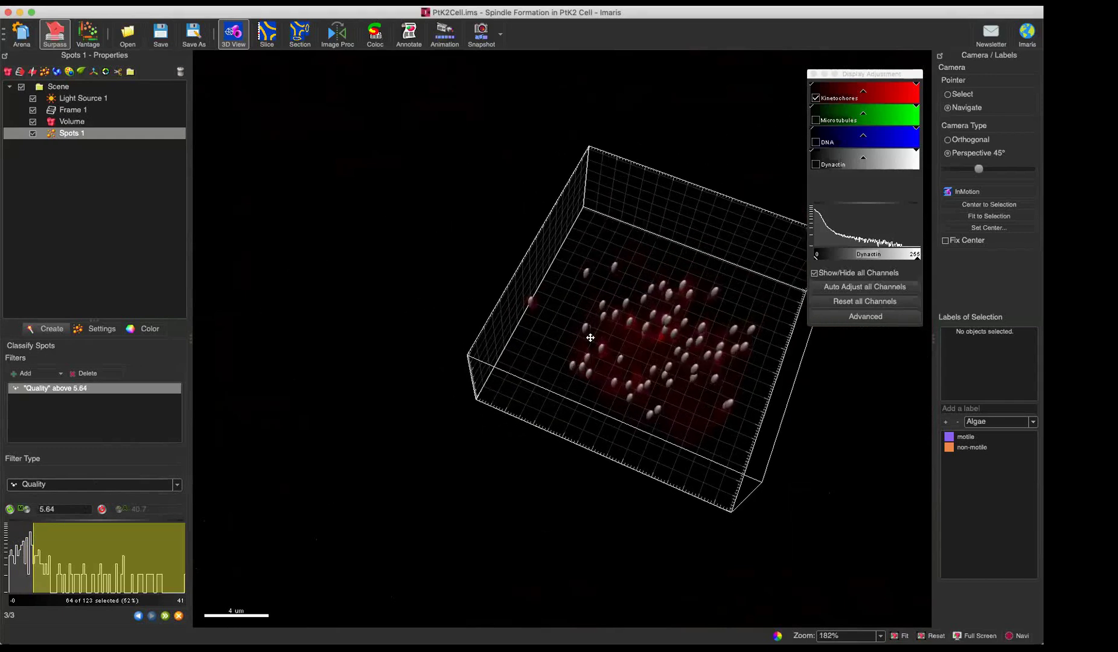
pyautogui.moveTo(679, 390); pyautogui.dragTo(582, 381, button='right')
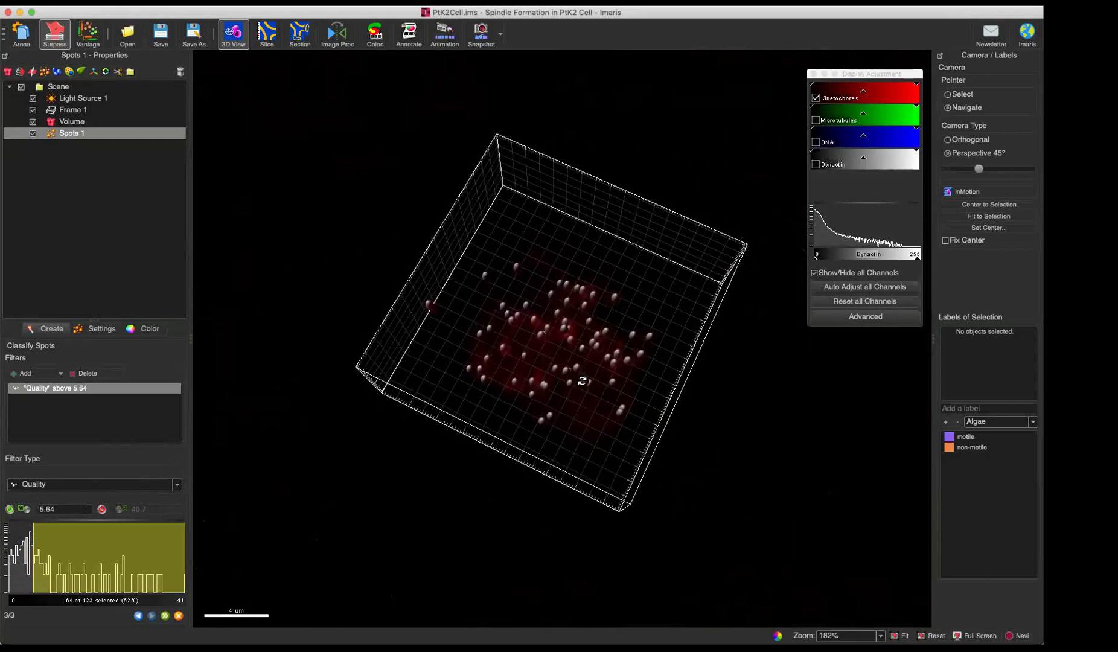
pyautogui.click(165, 616)
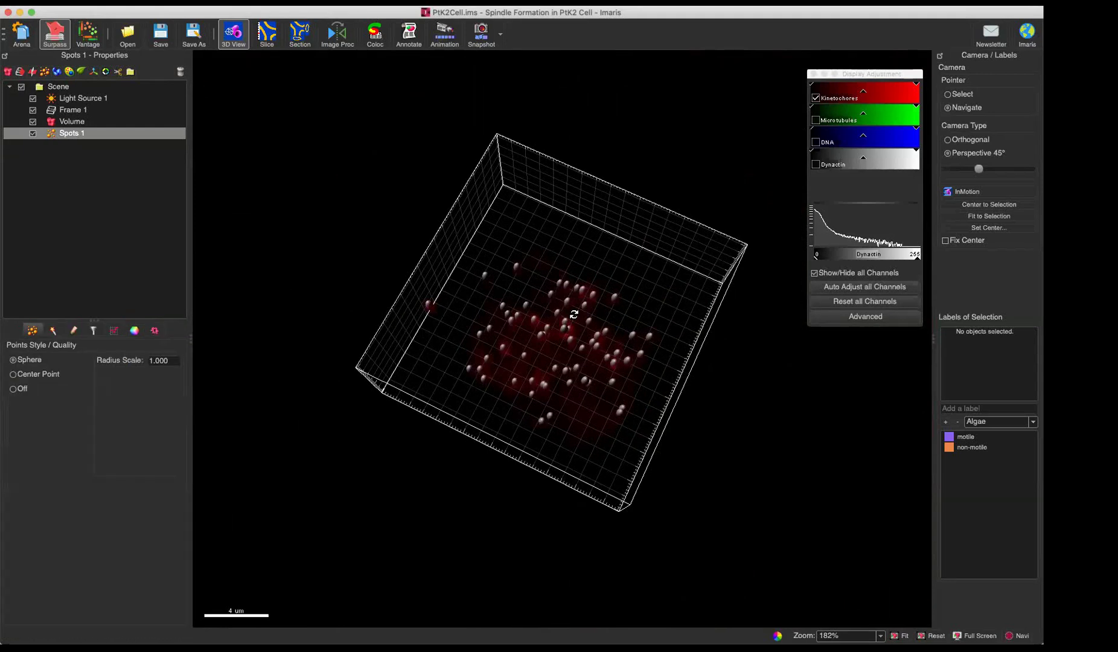
# Inspect the finished spots in the volume and check their total number in the overall statistics
pyautogui.scroll(6, 573, 314)
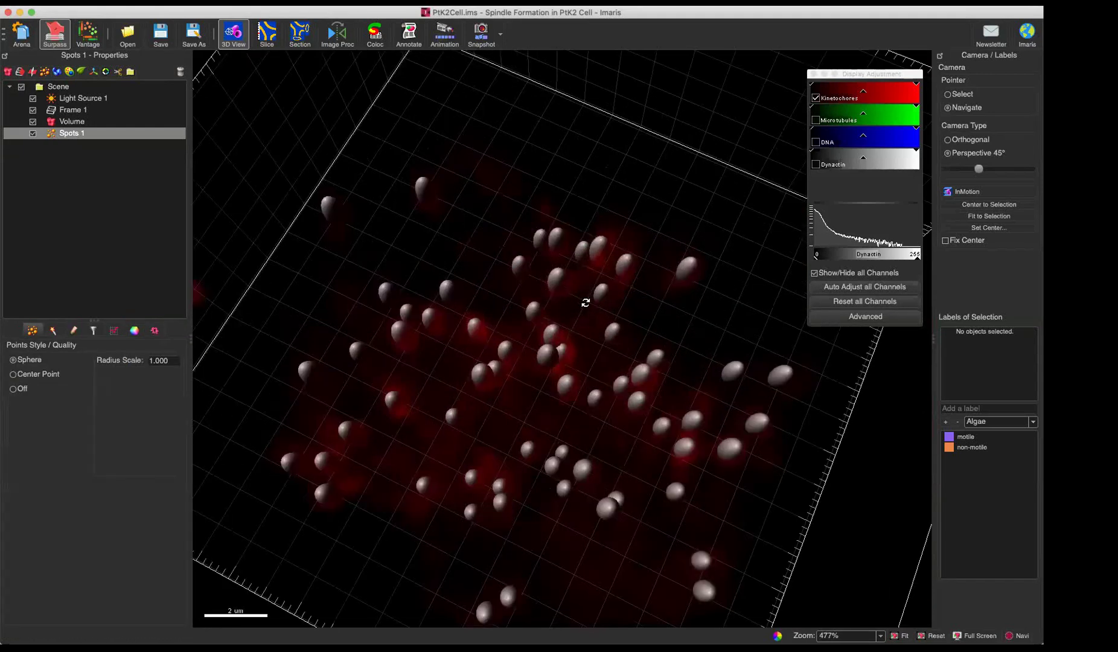
pyautogui.scroll(-3, 585, 302)
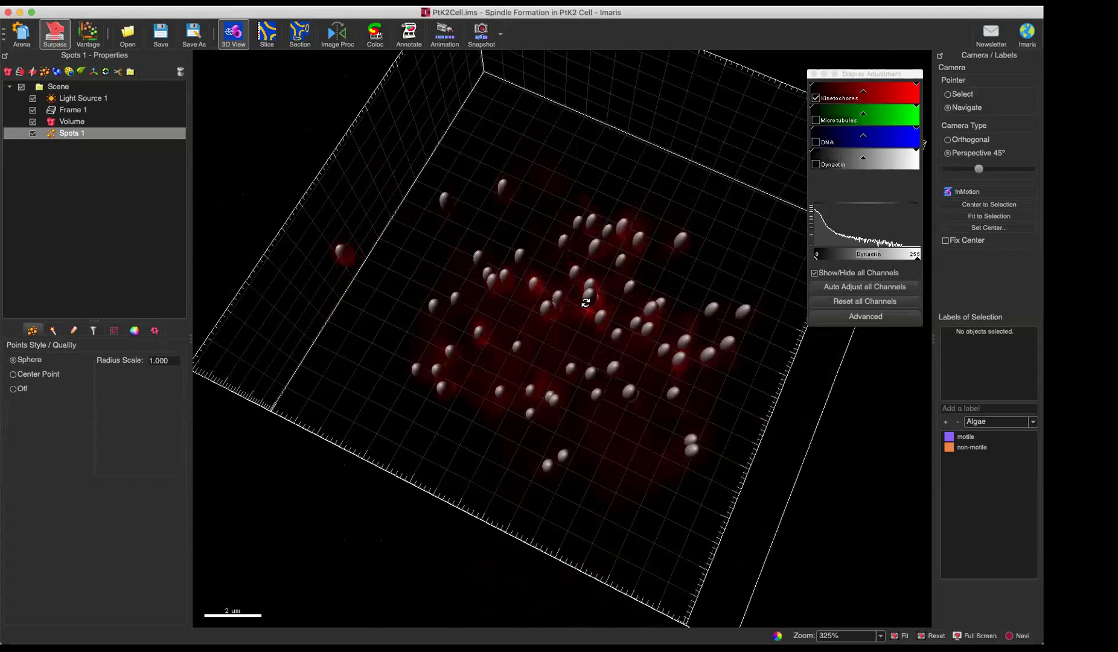
pyautogui.moveTo(584, 314); pyautogui.dragTo(513, 266)
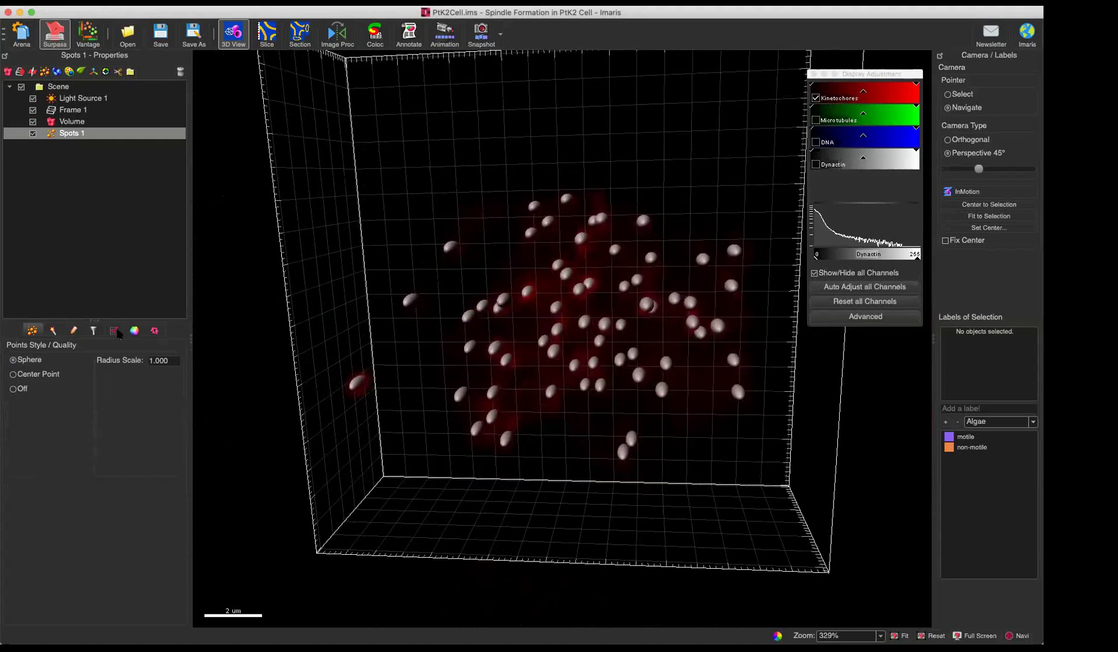
pyautogui.click(115, 331)
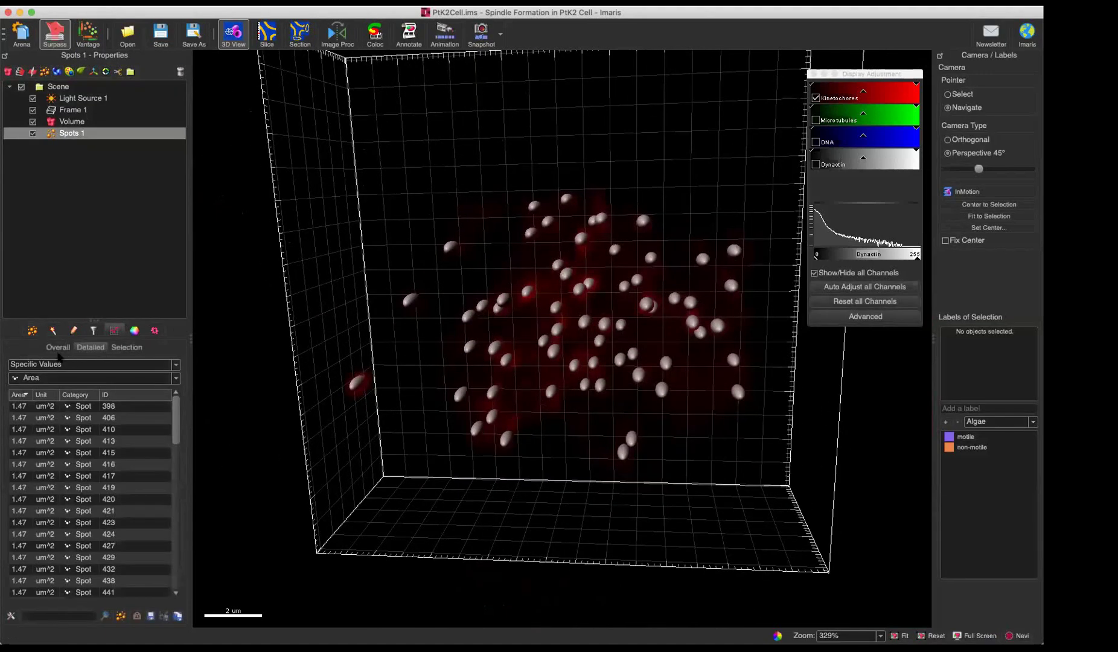
pyautogui.click(55, 348)
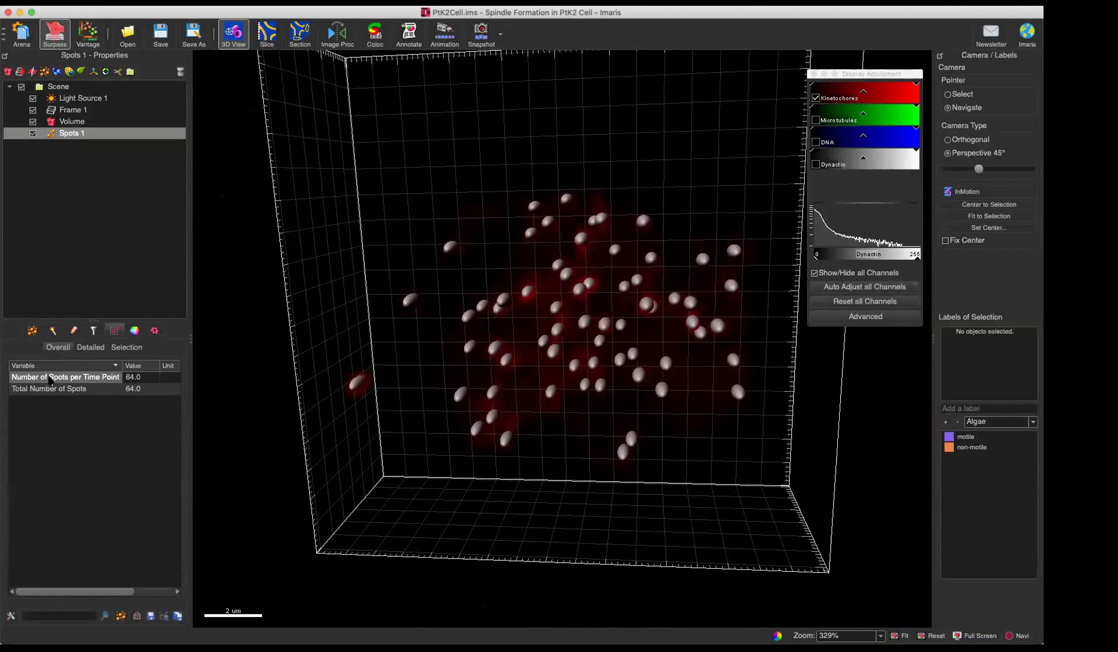
pyautogui.moveTo(520, 402); pyautogui.dragTo(488, 320)
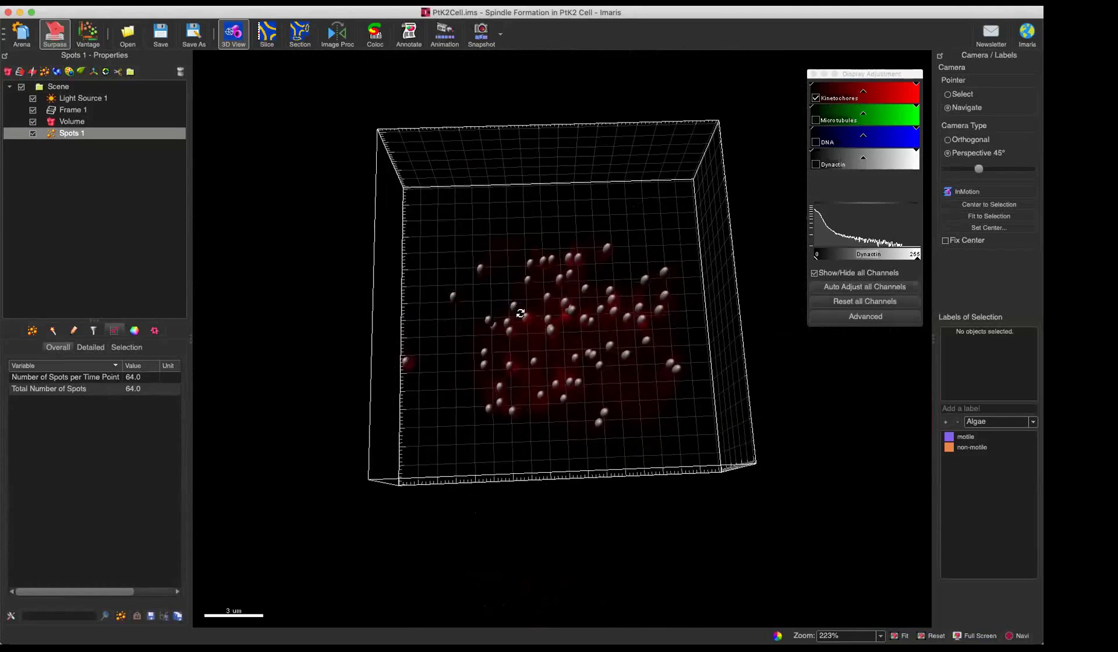
# Review the creation parameters used for the finished Spots object
pyautogui.click(34, 331)
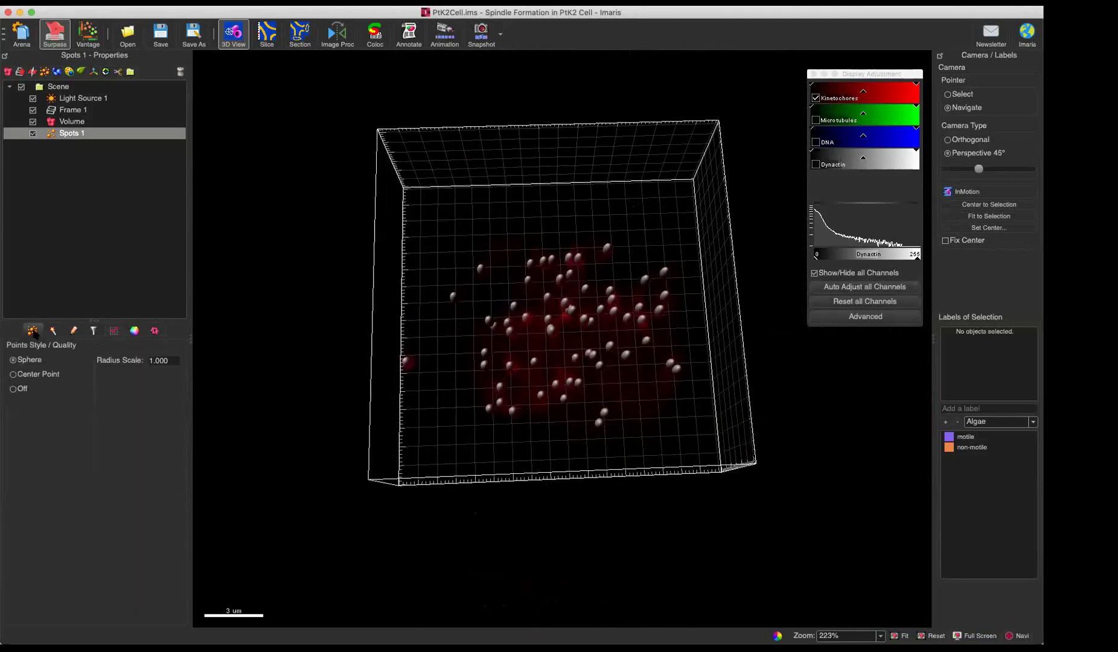
pyautogui.moveTo(468, 343); pyautogui.dragTo(618, 344)
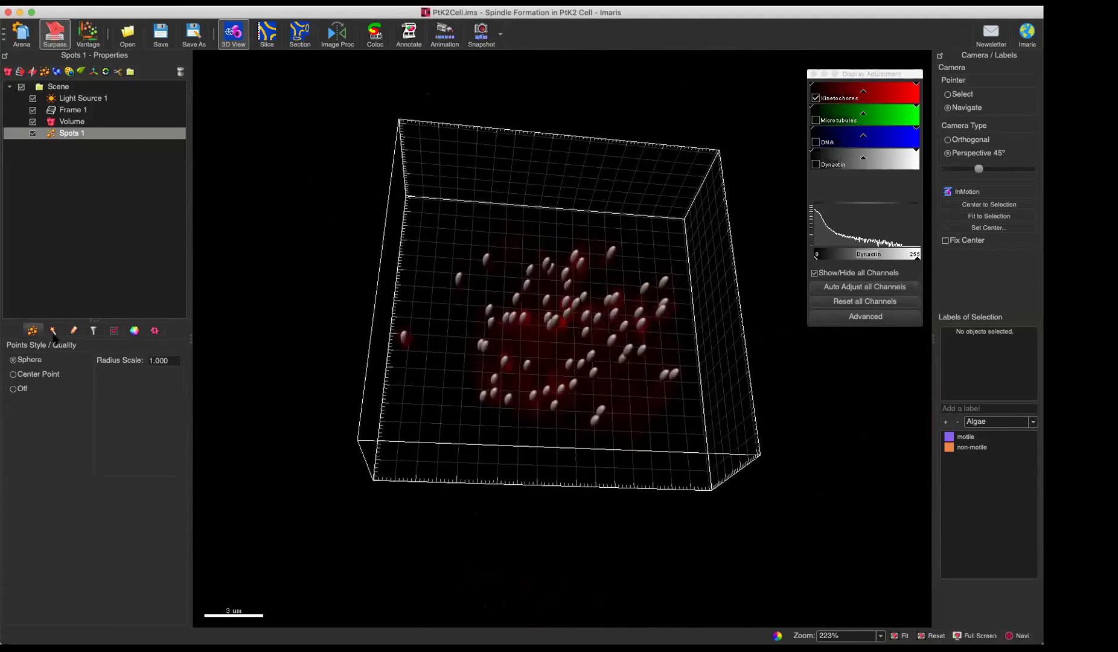
pyautogui.click(54, 331)
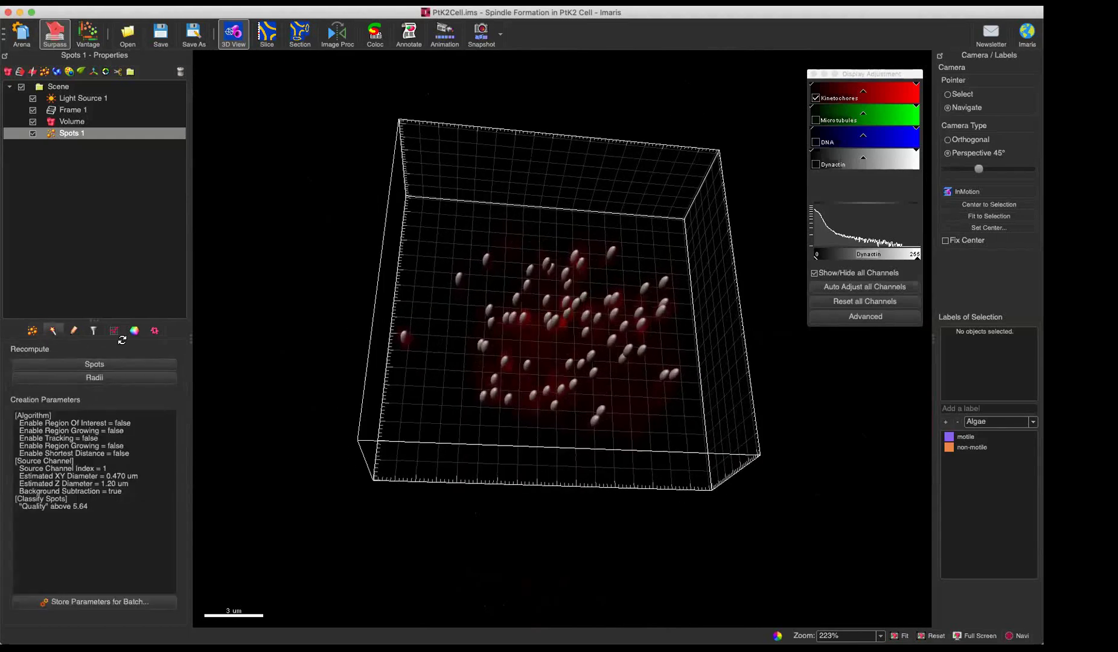
pyautogui.moveTo(445, 278); pyautogui.dragTo(468, 304)
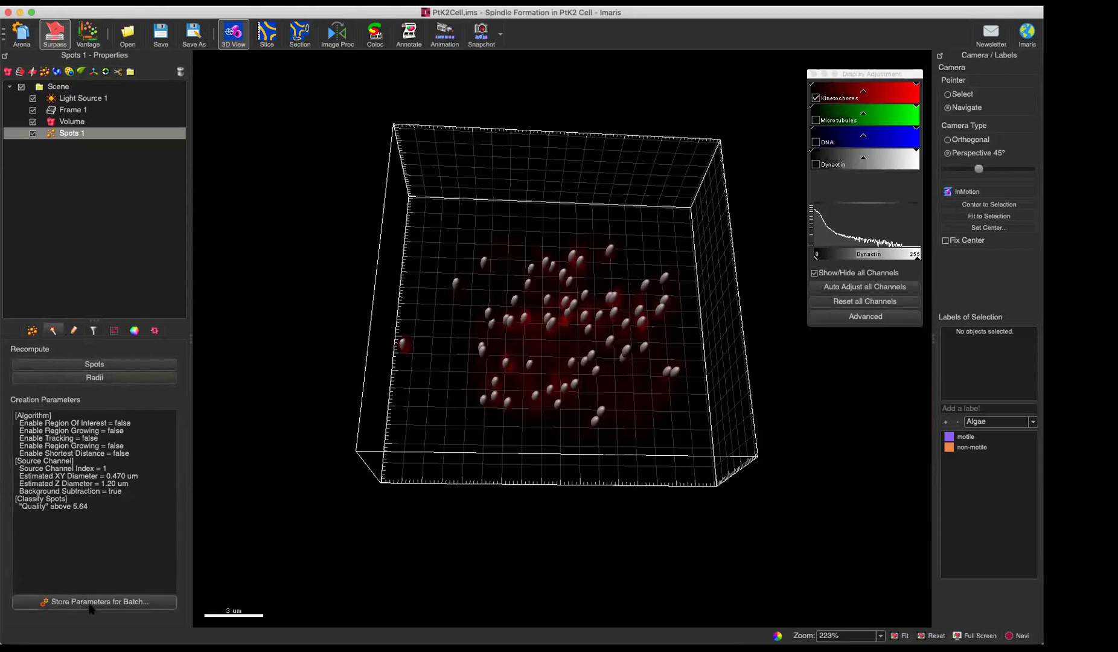
# Store the creation parameters for batch as Spots 1 in Arena and Favorite Creation Parameters, replacing the existing item
pyautogui.click(111, 603)
pyautogui.press('super+a')
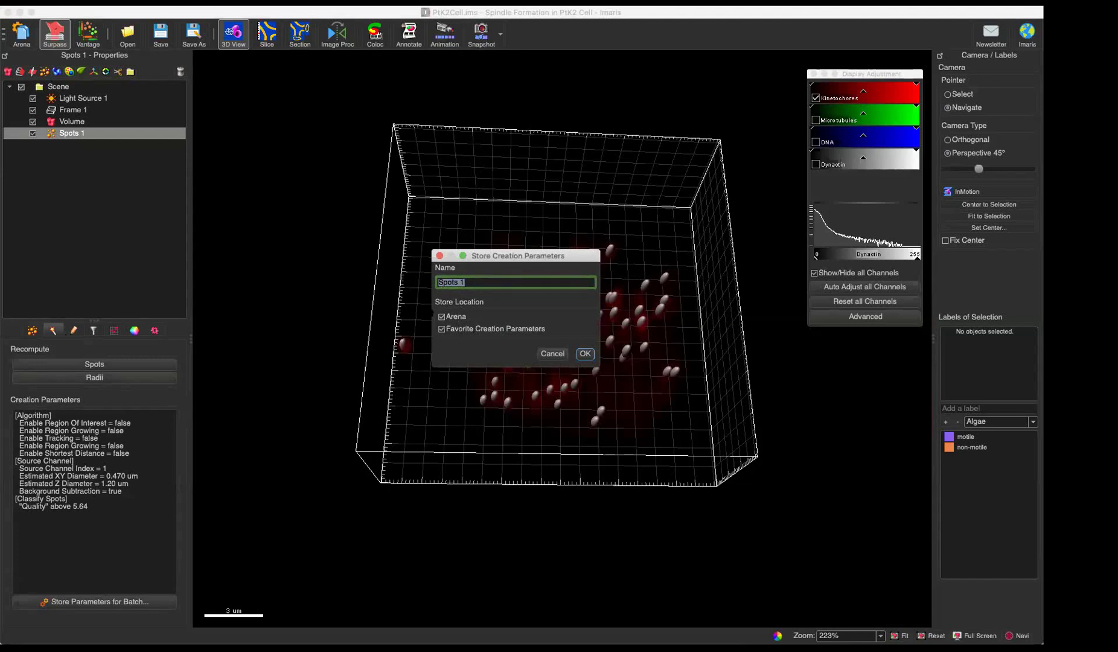
pyautogui.click(583, 354)
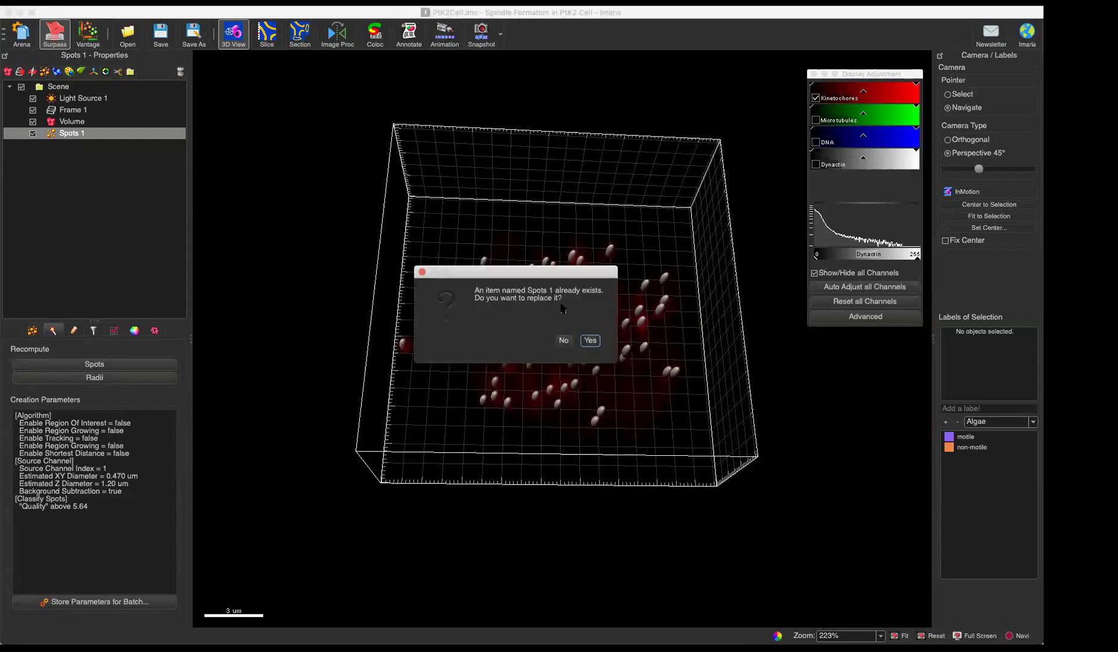
pyautogui.click(587, 341)
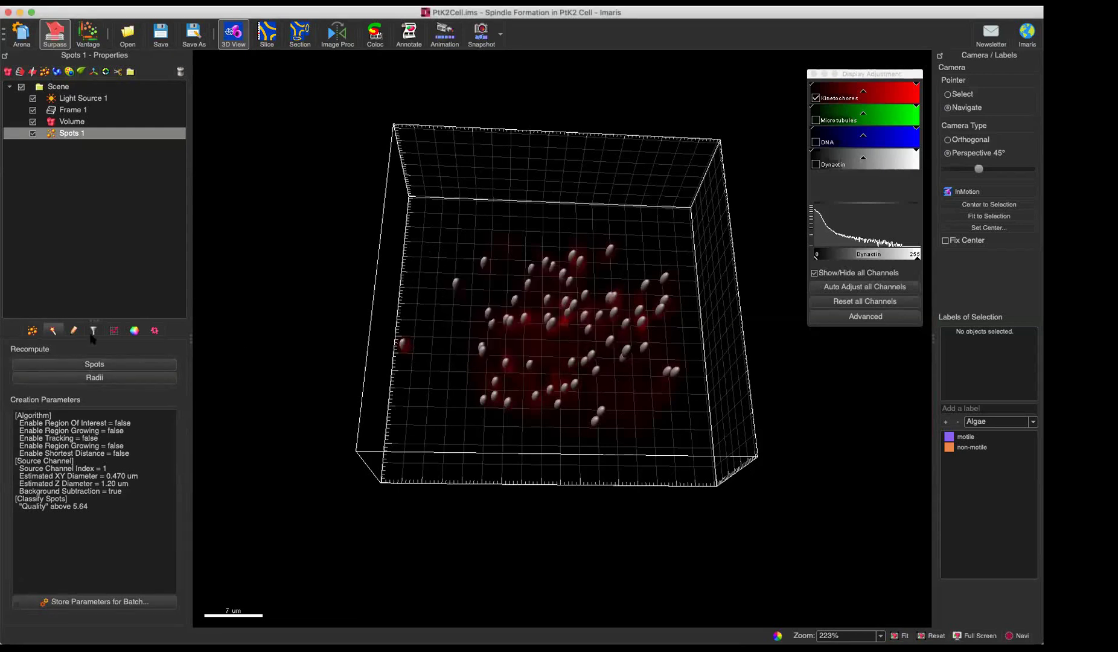
# Check the stored parameters in a new Spots object's Favorite Creation Parameters list and delete that object
pyautogui.click(47, 73)
pyautogui.click(115, 390)
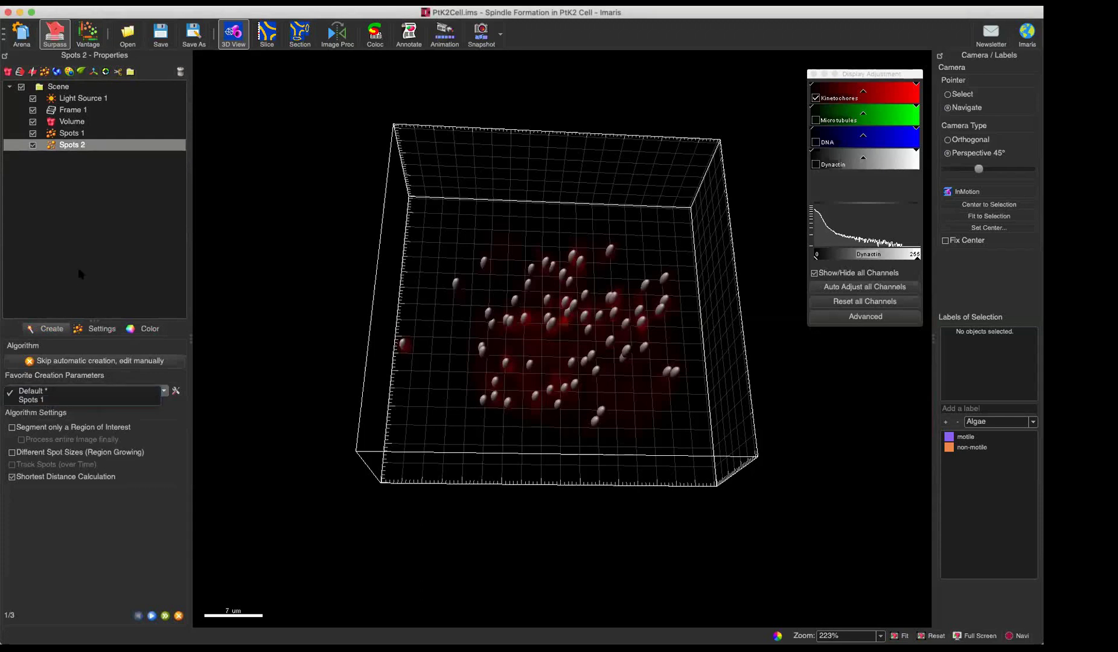
pyautogui.click(180, 71)
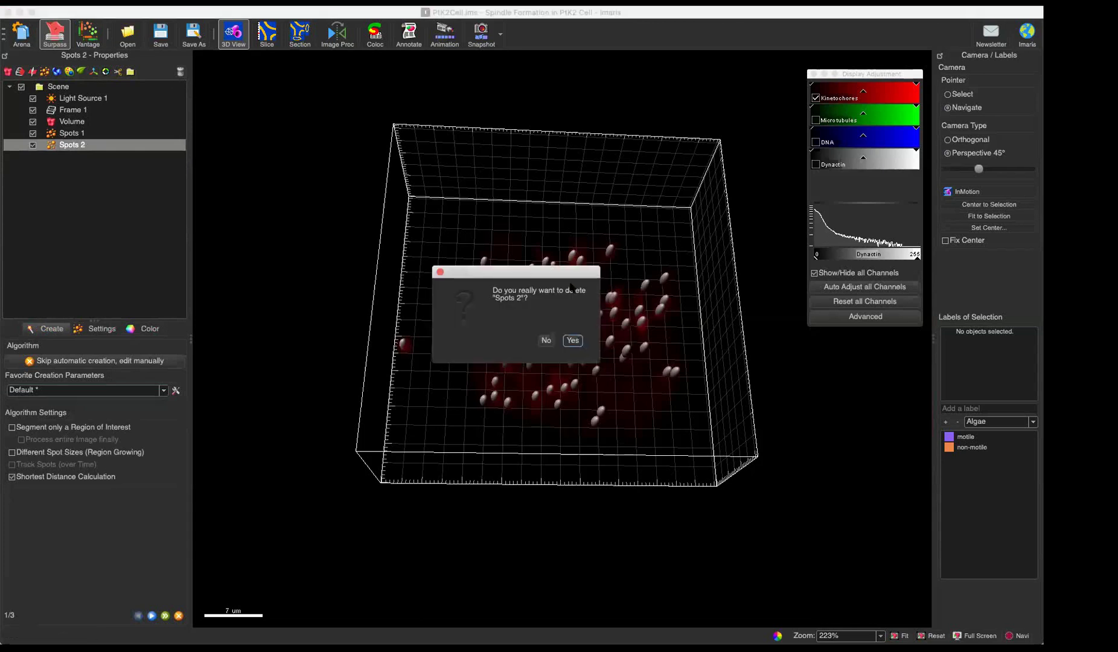
pyautogui.click(571, 341)
# Recompute Spots 1 with Different Spot Sizes (Region Growing), keeping the quality filter and using Local Contrast for the spot regions
pyautogui.click(105, 133)
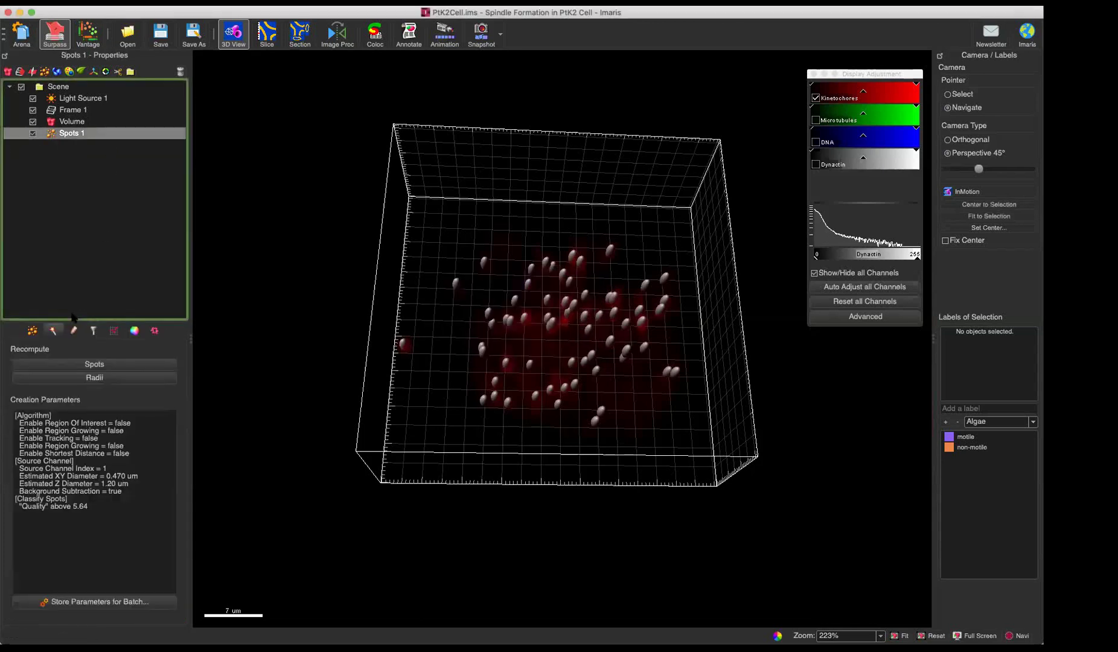
pyautogui.click(68, 364)
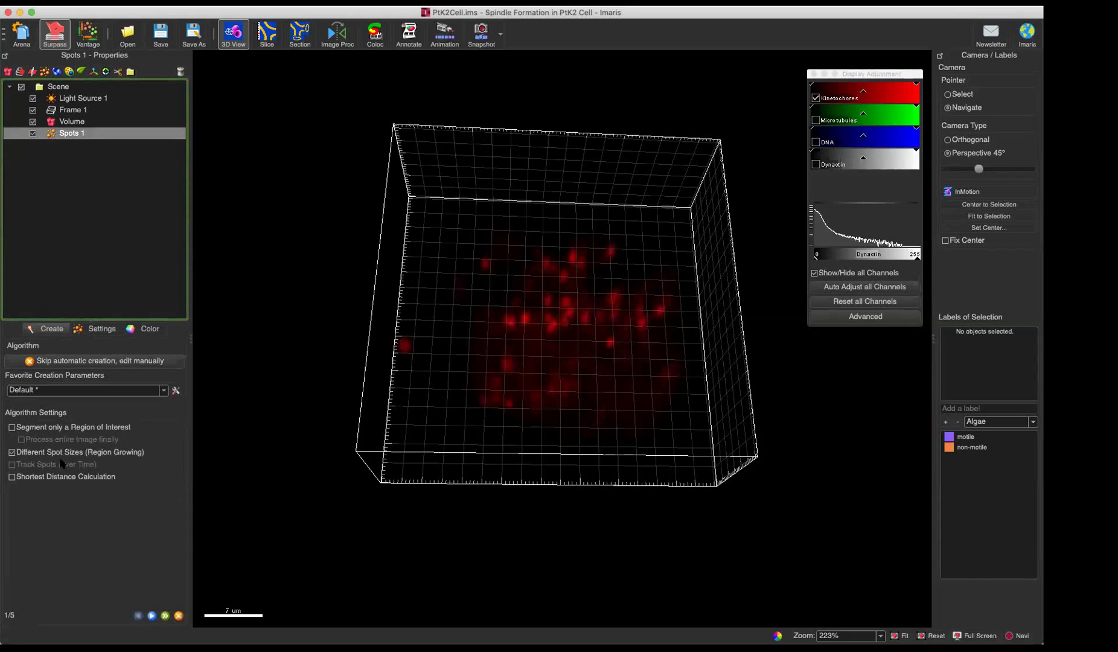
pyautogui.click(152, 615)
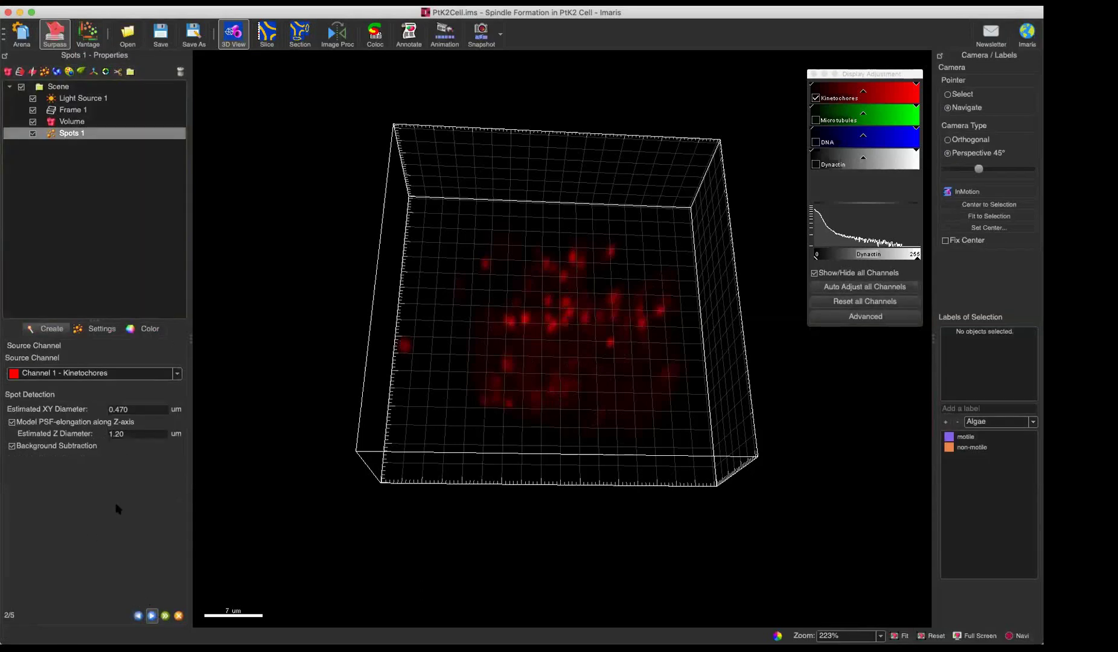
pyautogui.click(152, 615)
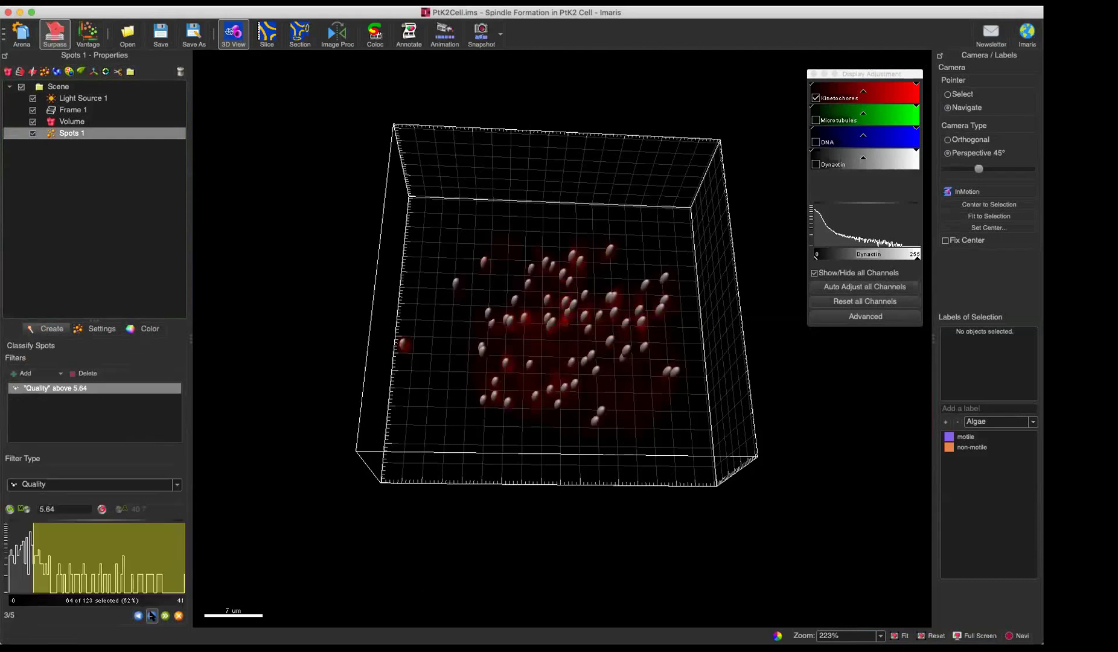
pyautogui.click(152, 615)
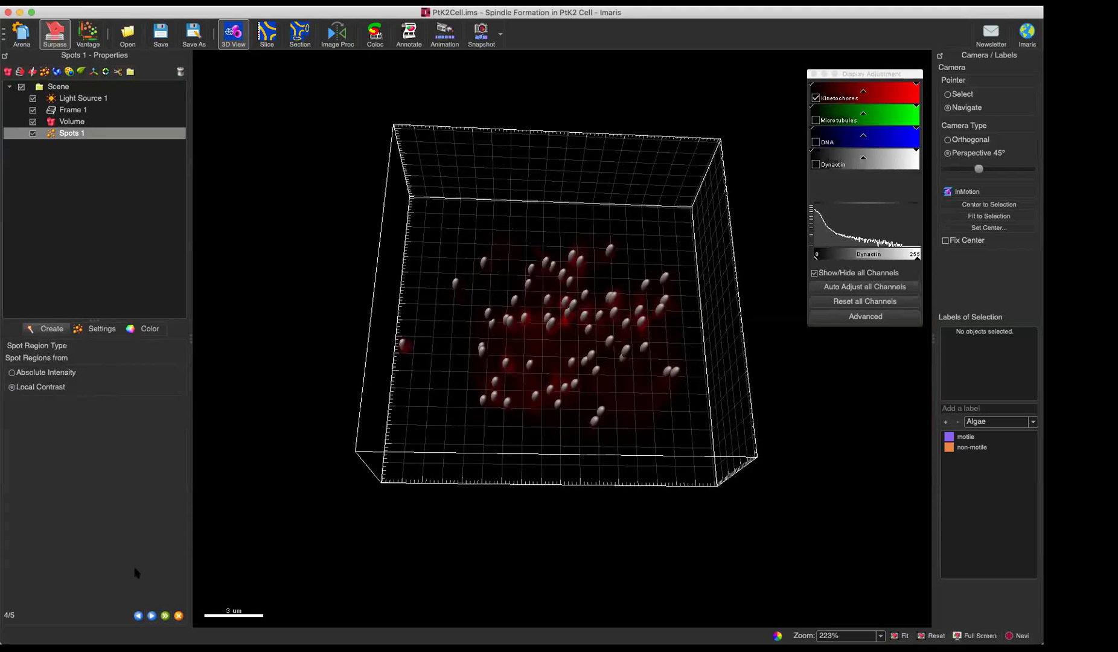
pyautogui.click(152, 615)
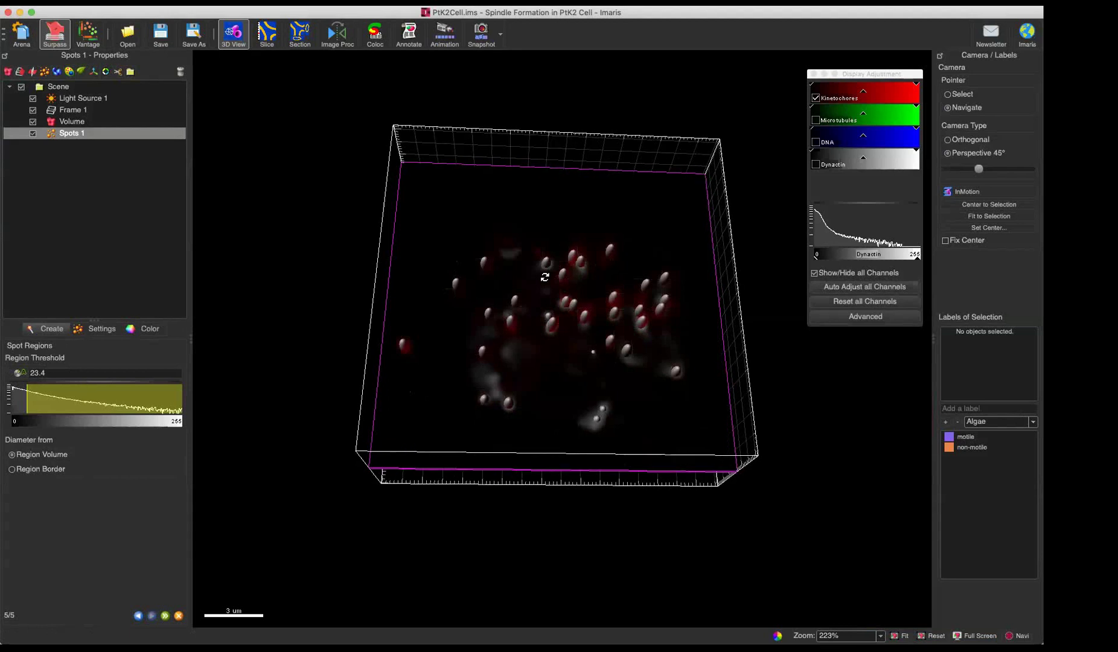
# Change the region growing preview to Isosurface and examine the grown regions from an angled close-up view
pyautogui.moveTo(545, 277); pyautogui.dragTo(531, 151)
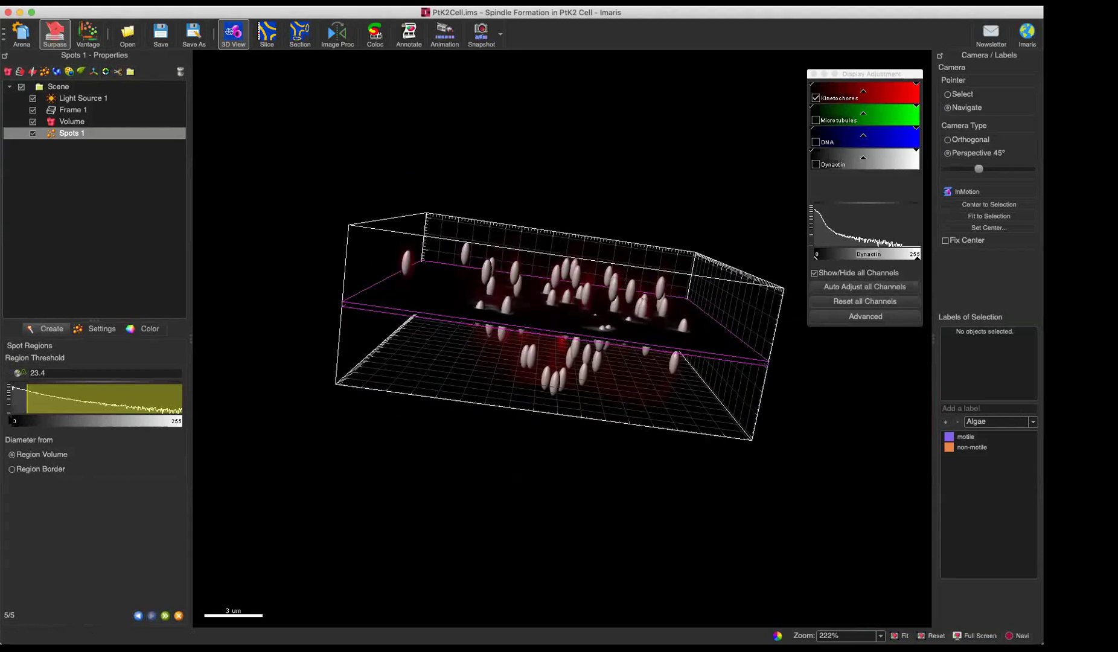
pyautogui.click(88, 331)
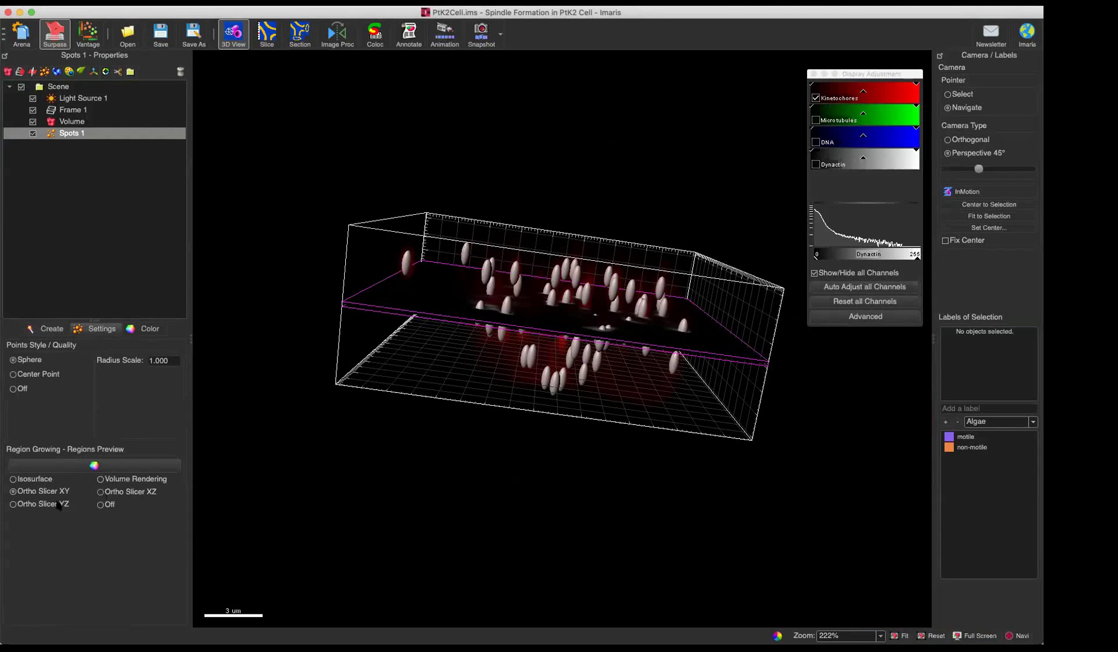
pyautogui.click(26, 480)
pyautogui.moveTo(530, 239); pyautogui.dragTo(536, 415)
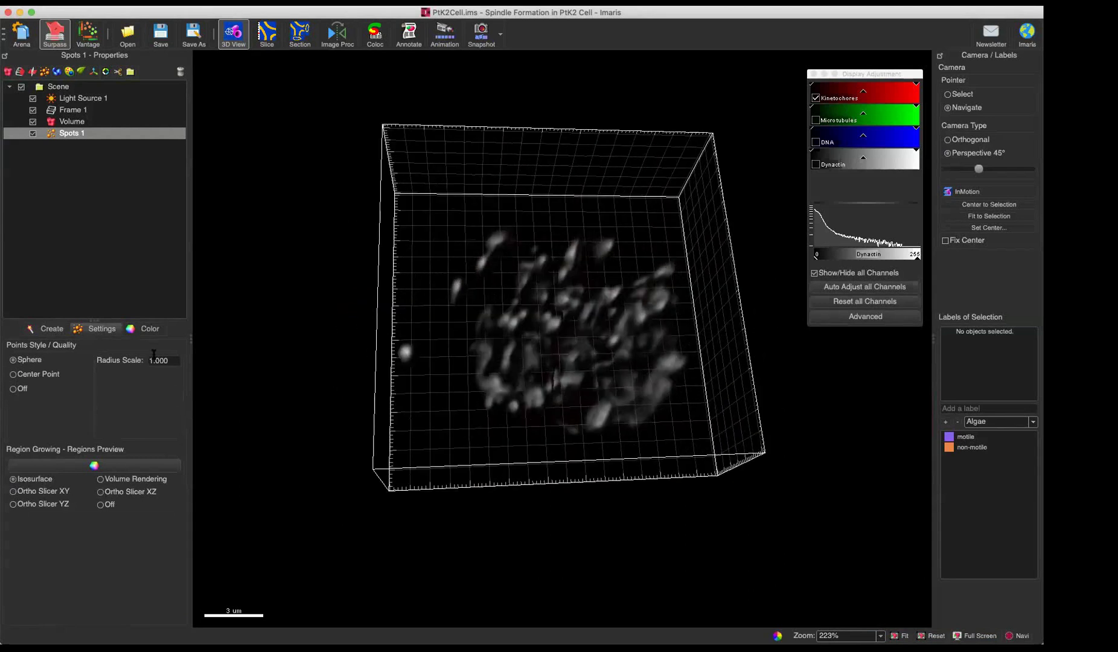
pyautogui.click(52, 329)
pyautogui.moveTo(579, 305); pyautogui.dragTo(556, 269)
pyautogui.scroll(5, 556, 270)
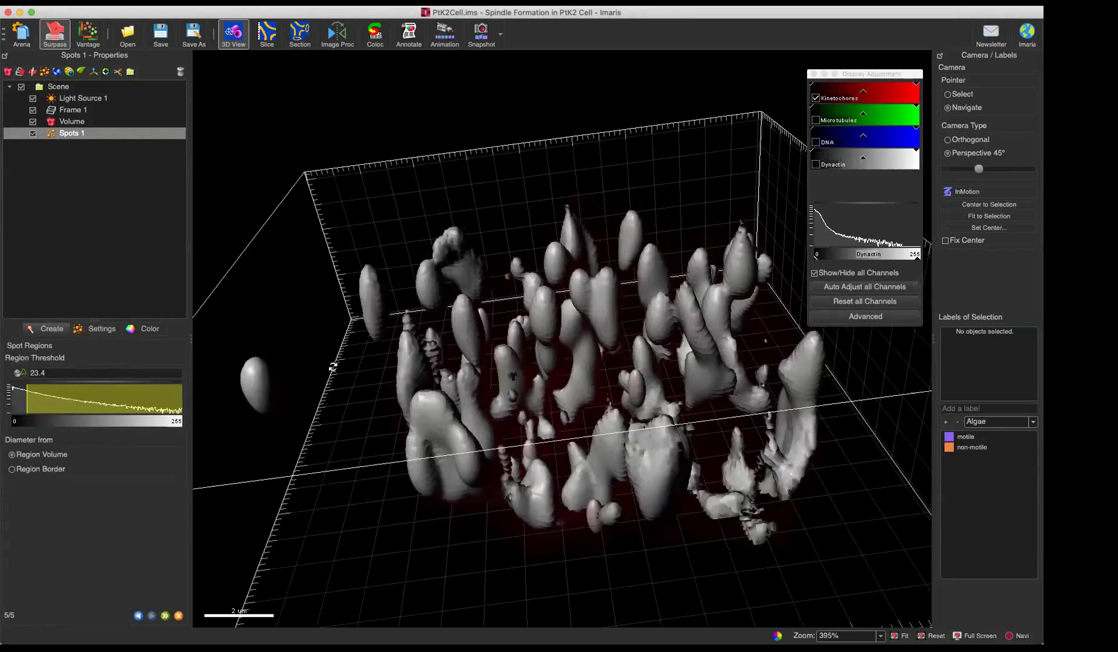
# Raise the region threshold to 64.4 while checking how well the previewed regions separate
pyautogui.moveTo(28, 393)
pyautogui.mouseDown()
pyautogui.moveTo(68, 392)
pyautogui.moveTo(25, 390)
pyautogui.moveTo(57, 391)
pyautogui.moveTo(35, 390)
pyautogui.mouseUp()
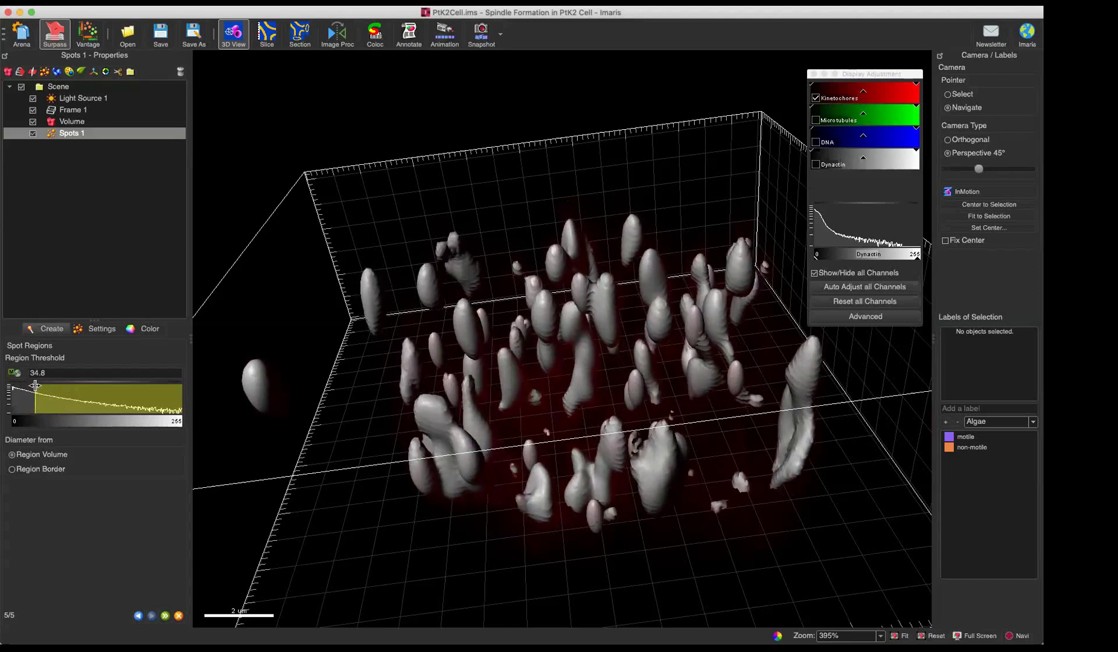
pyautogui.click(139, 615)
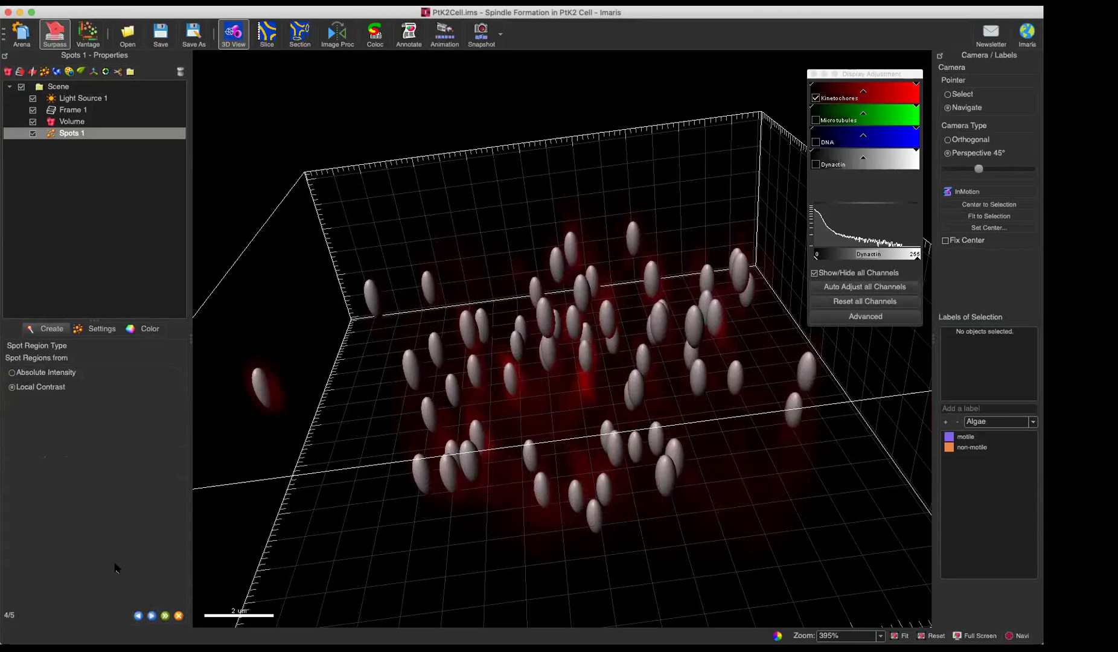
pyautogui.click(151, 615)
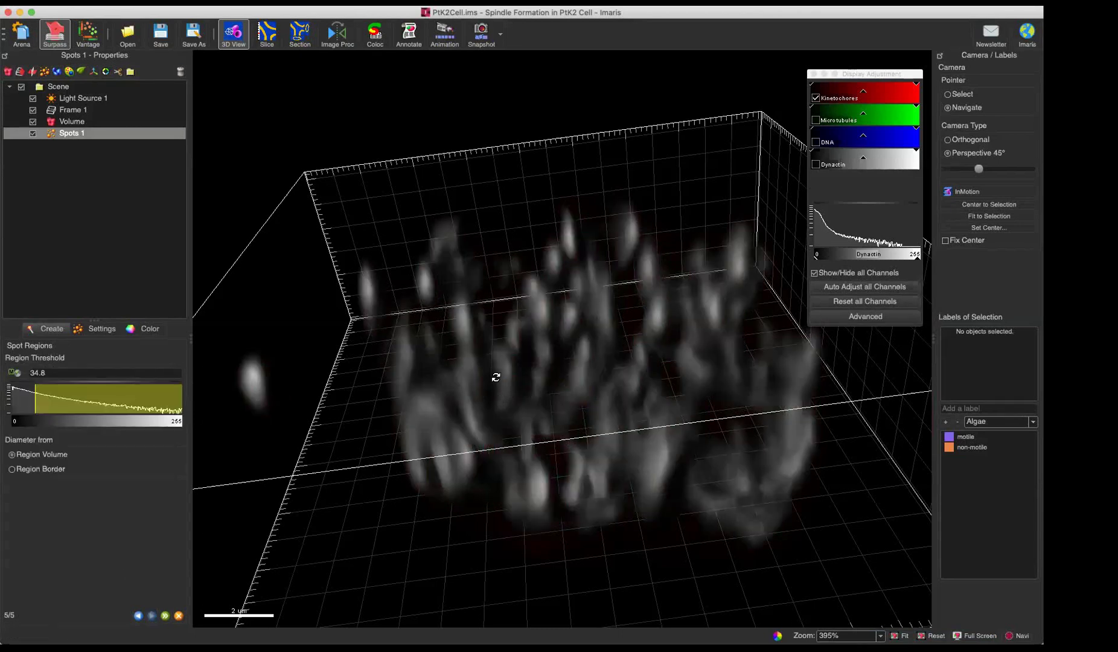
pyautogui.moveTo(495, 377); pyautogui.dragTo(490, 346)
pyautogui.moveTo(37, 396); pyautogui.dragTo(49, 394)
pyautogui.moveTo(576, 395); pyautogui.dragTo(594, 300)
pyautogui.moveTo(44, 395)
pyautogui.mouseDown()
pyautogui.moveTo(64, 394)
pyautogui.moveTo(30, 394)
pyautogui.moveTo(68, 394)
pyautogui.moveTo(55, 396)
pyautogui.mouseUp()
pyautogui.moveTo(514, 282); pyautogui.dragTo(667, 323)
pyautogui.scroll(3, 644, 287)
pyautogui.scroll(-3, 562, 339)
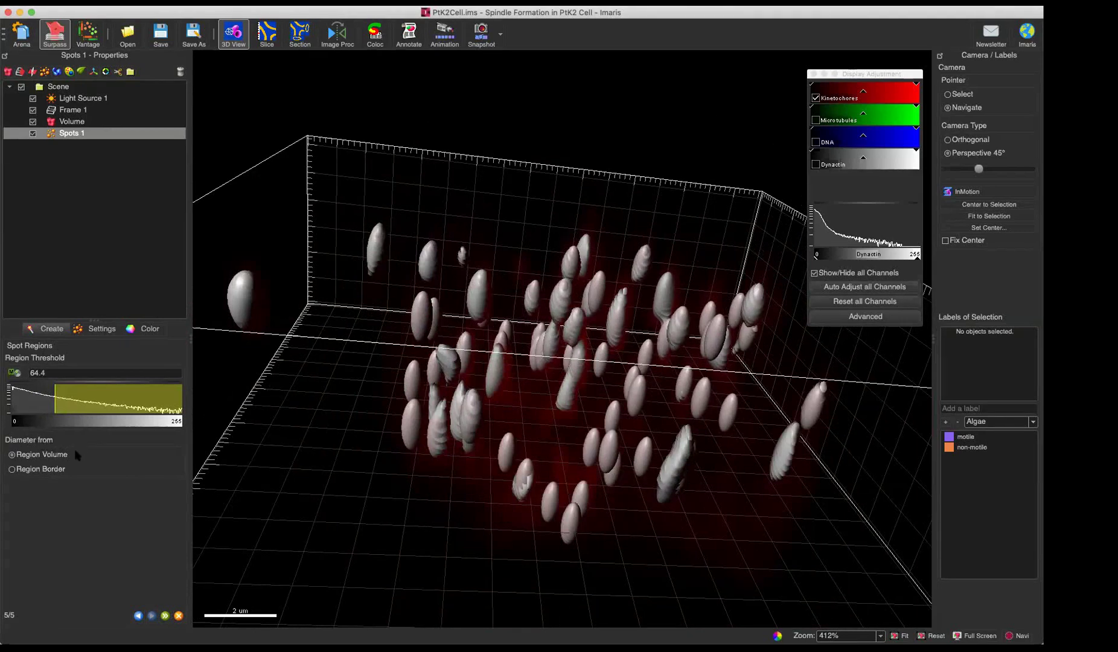
# Compare Region Volume and Region Border as the source of the spot diameters around the previewed regions
pyautogui.moveTo(643, 348); pyautogui.dragTo(38, 474)
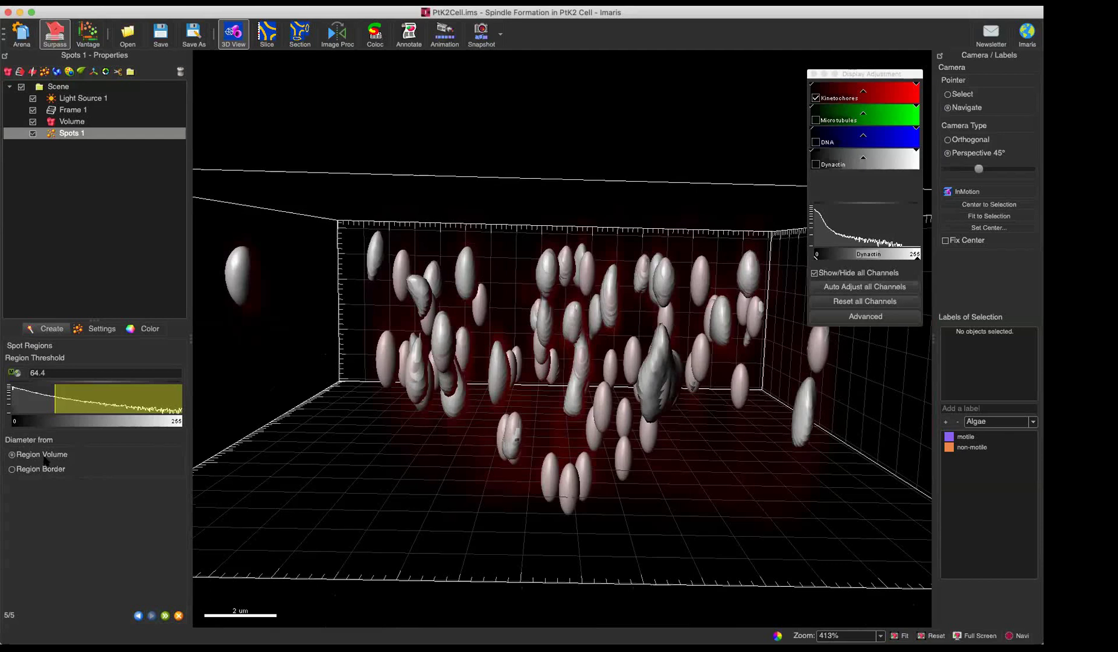
pyautogui.rightClick(48, 456)
pyautogui.click(81, 461)
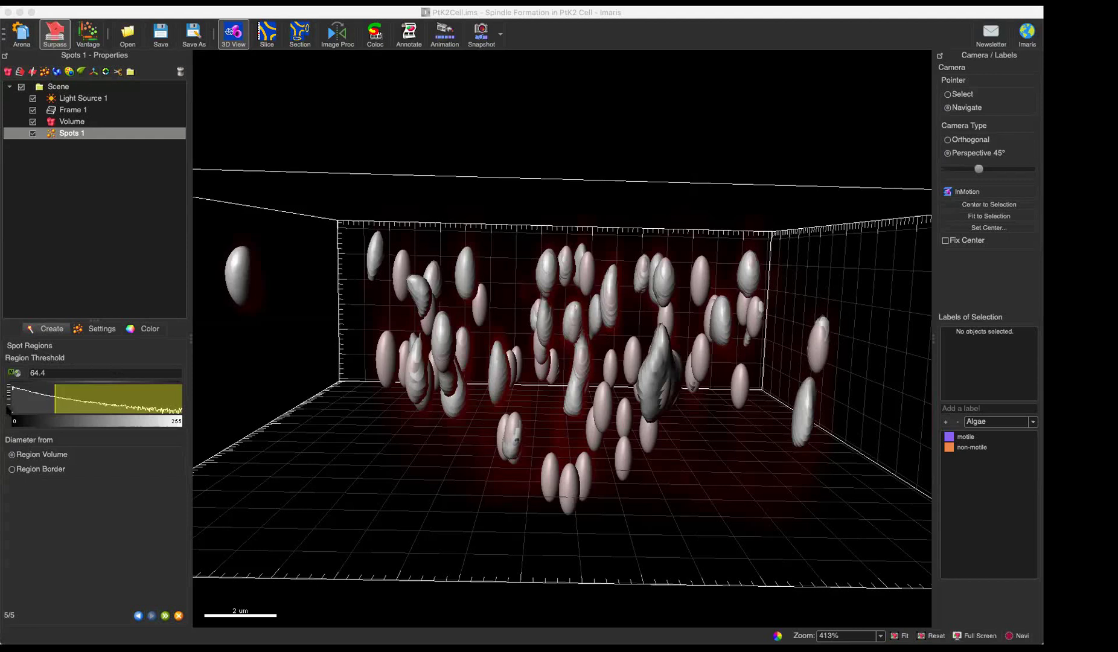
pyautogui.click(10, 411)
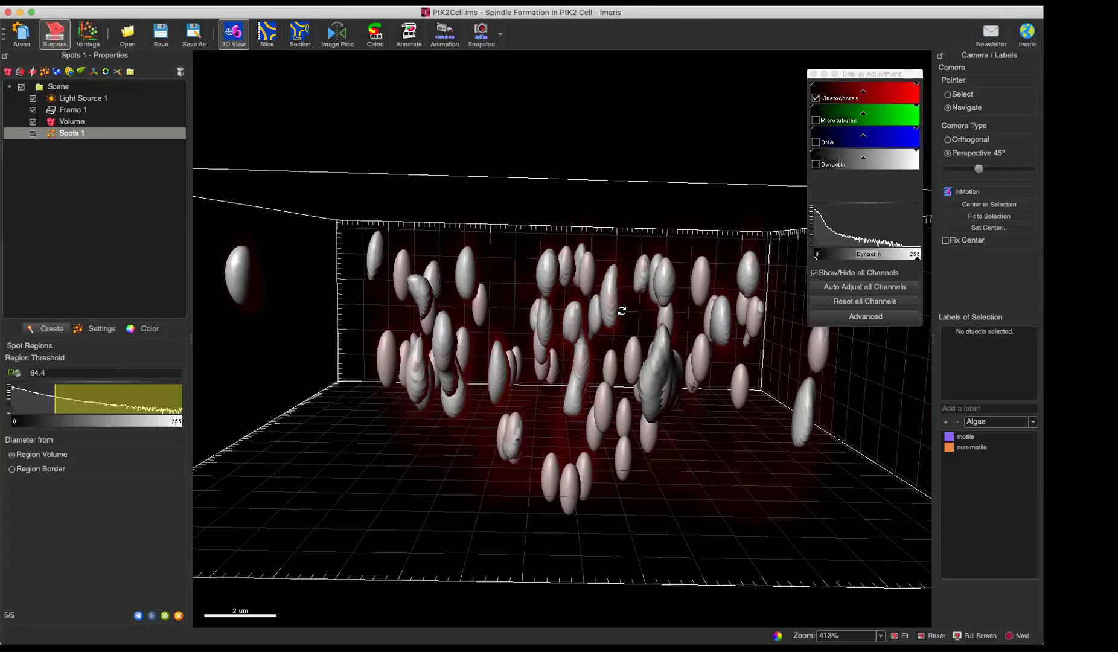
pyautogui.click(48, 472)
pyautogui.scroll(6, 549, 275)
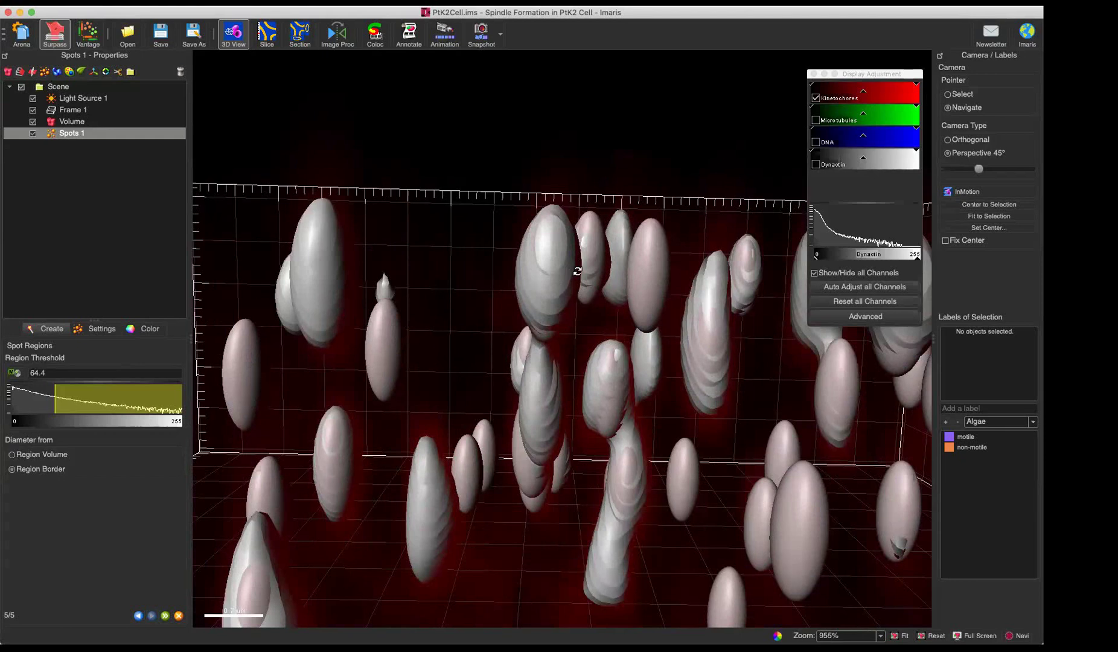
pyautogui.scroll(-8, 577, 271)
pyautogui.moveTo(589, 197); pyautogui.dragTo(667, 339)
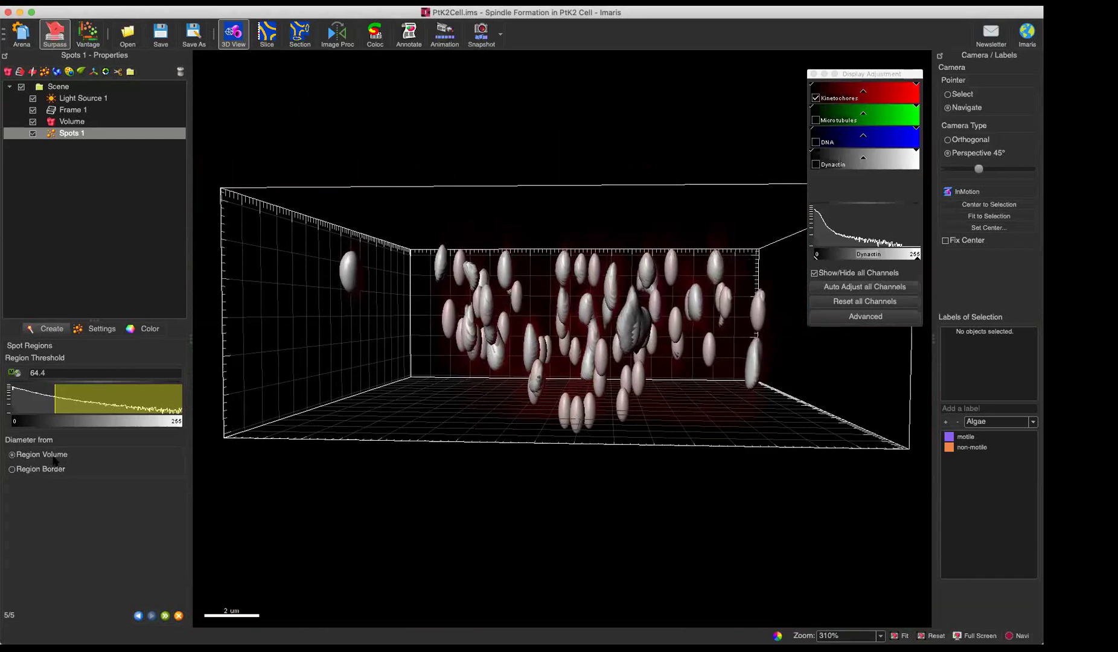
pyautogui.moveTo(627, 284)
pyautogui.mouseDown()
pyautogui.moveTo(615, 258)
pyautogui.moveTo(624, 268)
pyautogui.mouseUp()
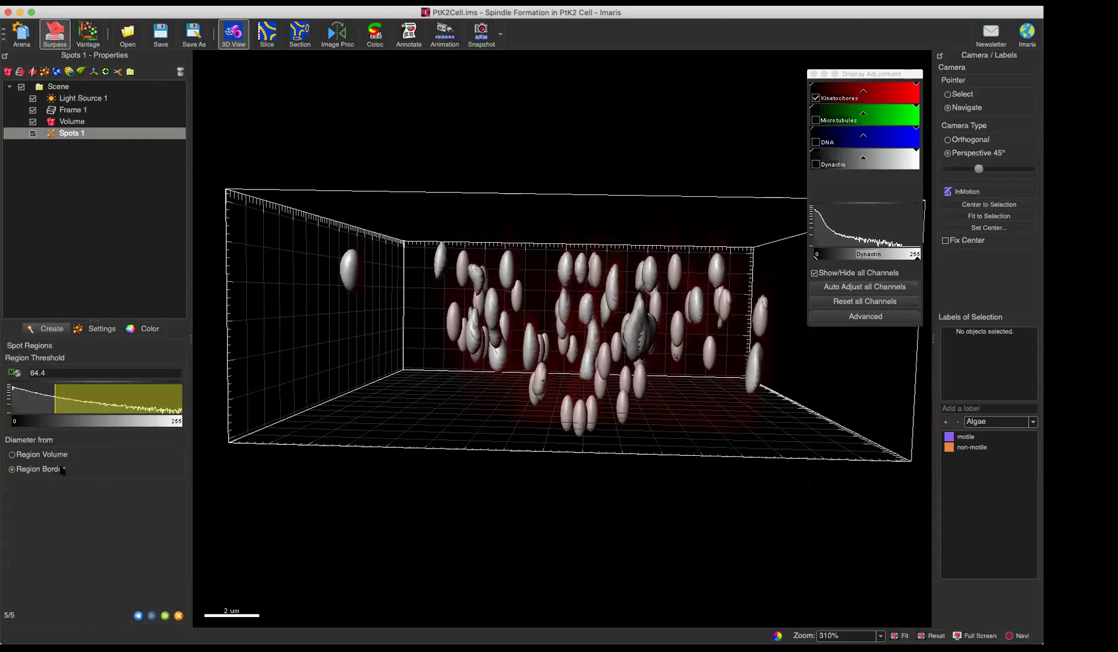
# Finish the region-growing Spots object and inspect the differently sized spots in the volume
pyautogui.click(165, 616)
pyautogui.moveTo(537, 391); pyautogui.dragTo(560, 291)
pyautogui.moveTo(570, 443); pyautogui.dragTo(602, 412)
pyautogui.scroll(-3, 664, 339)
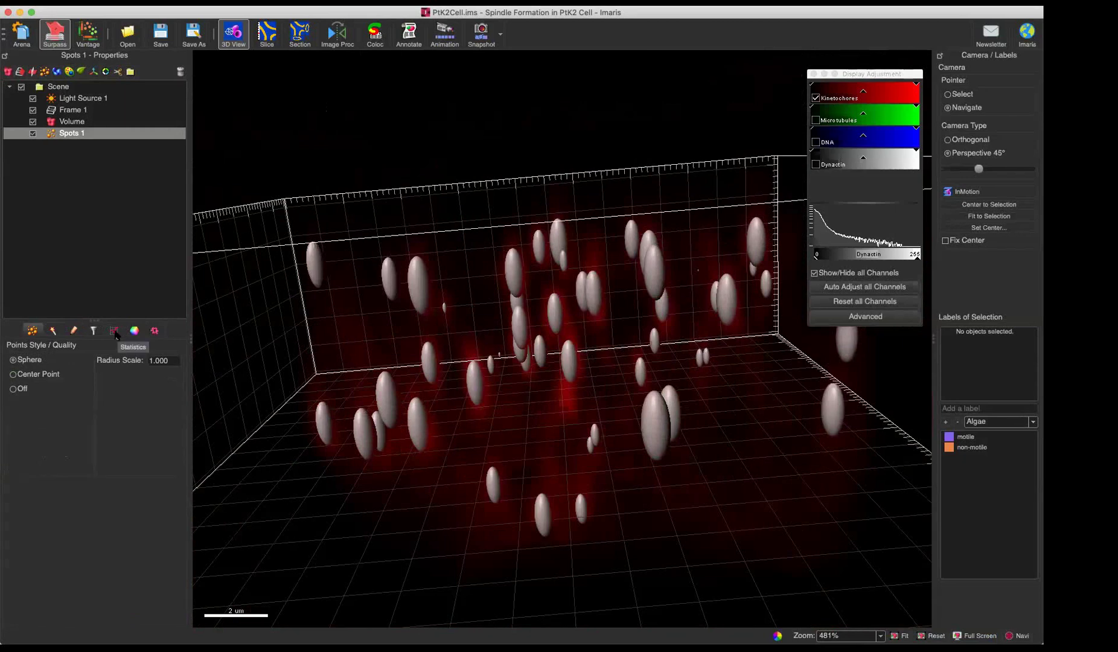
# Recompute the spot radii with Local Contrast, a region threshold of 64.4 and diameters from Region Volume, and finish the object
pyautogui.click(53, 331)
pyautogui.click(100, 383)
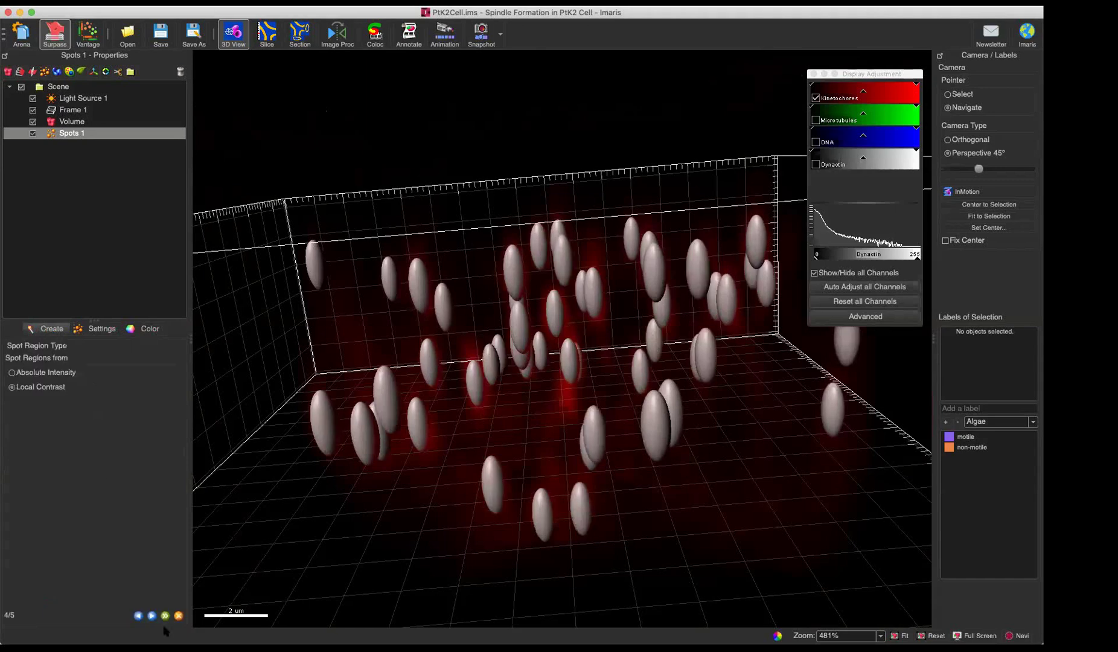
pyautogui.click(151, 615)
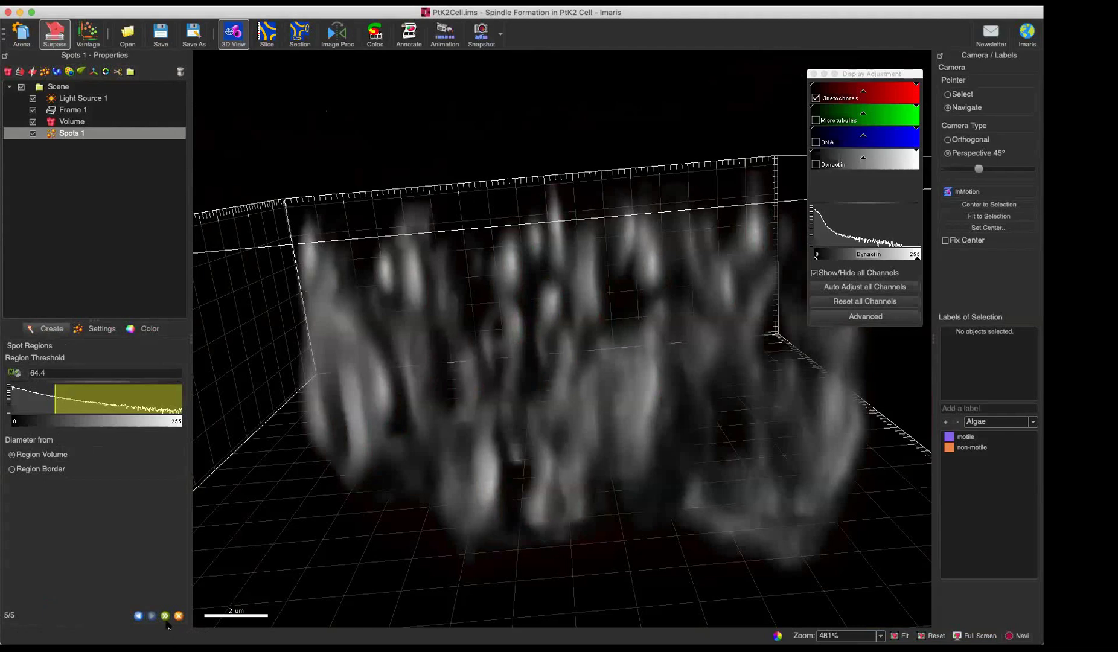
pyautogui.click(166, 615)
pyautogui.moveTo(459, 413); pyautogui.dragTo(543, 365)
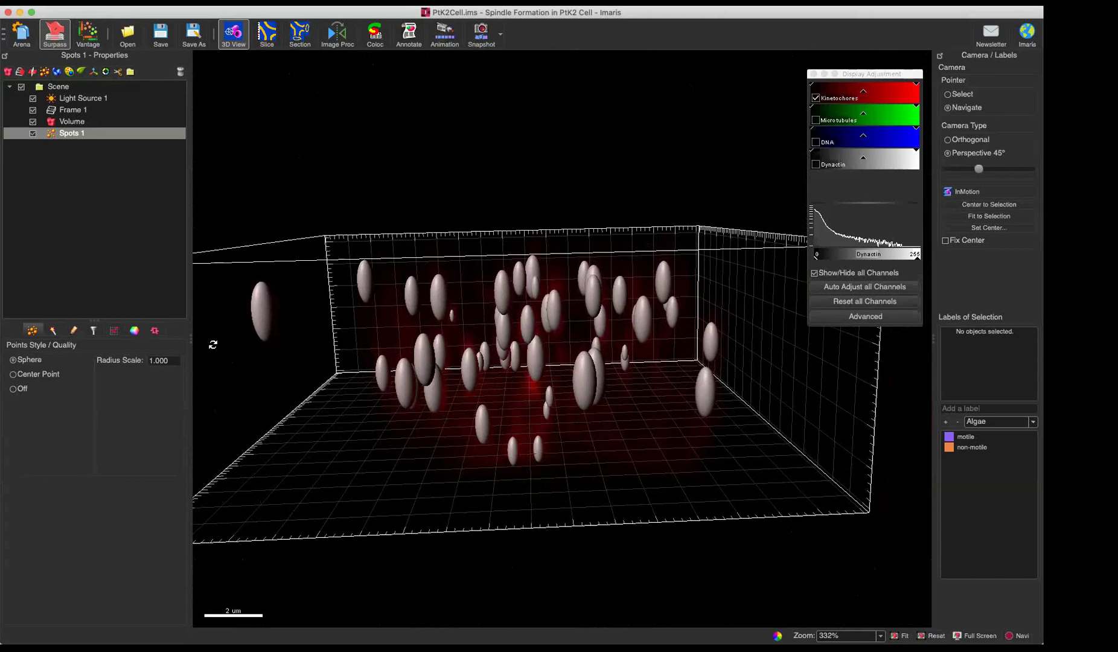
pyautogui.moveTo(539, 320); pyautogui.dragTo(520, 356)
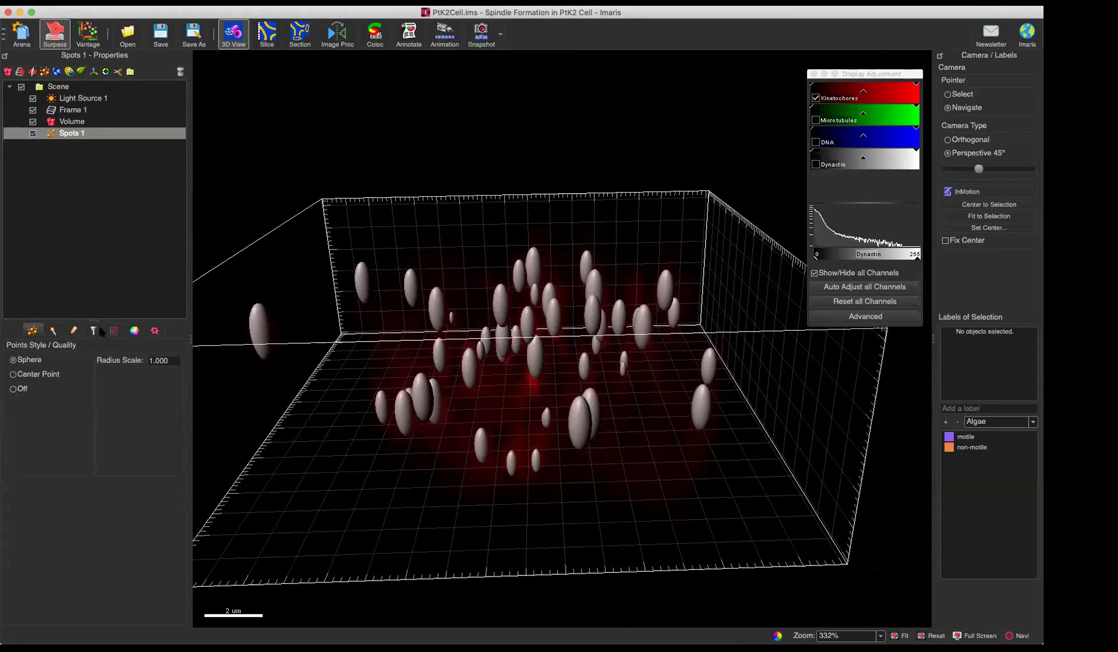
# Review the region growing entries in the Spots object's creation parameters and look over the resulting spots
pyautogui.click(58, 330)
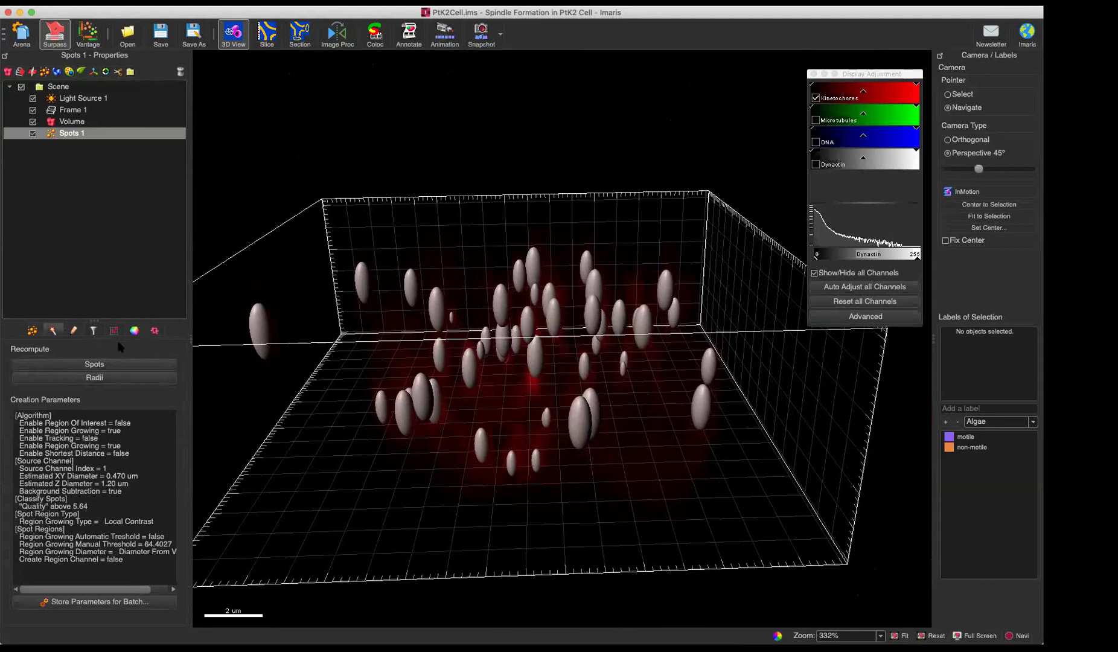
pyautogui.moveTo(465, 254); pyautogui.dragTo(466, 263)
pyautogui.moveTo(518, 367); pyautogui.dragTo(422, 362)
pyautogui.moveTo(318, 284); pyautogui.dragTo(319, 317)
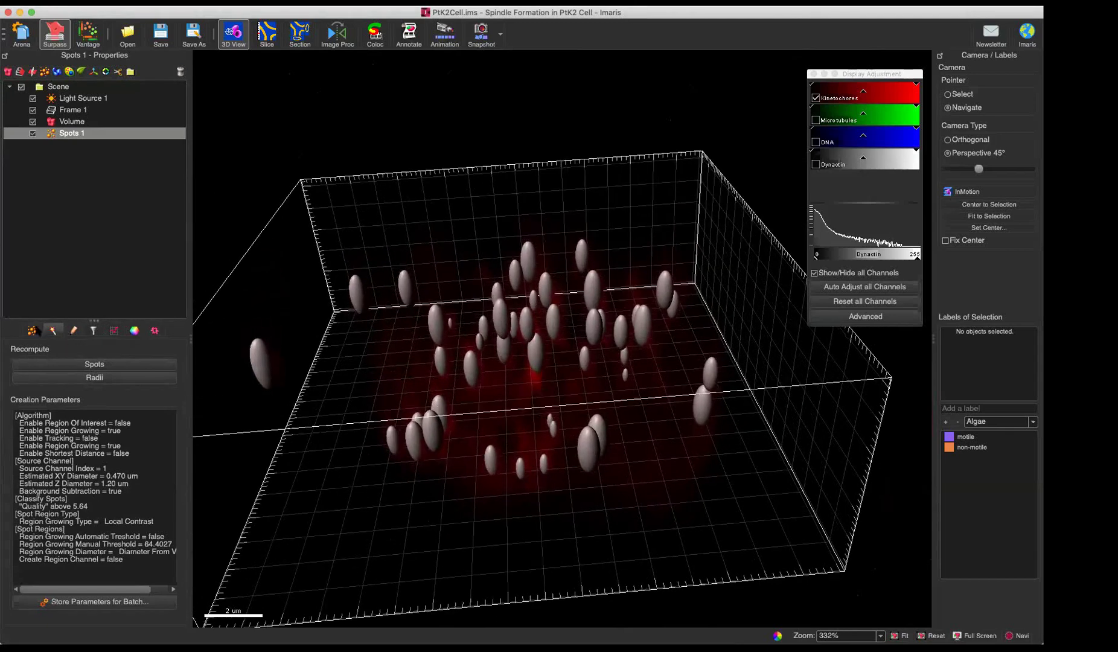
# Try the Center Point style on the spots and restore the Sphere style
pyautogui.click(34, 331)
pyautogui.click(13, 375)
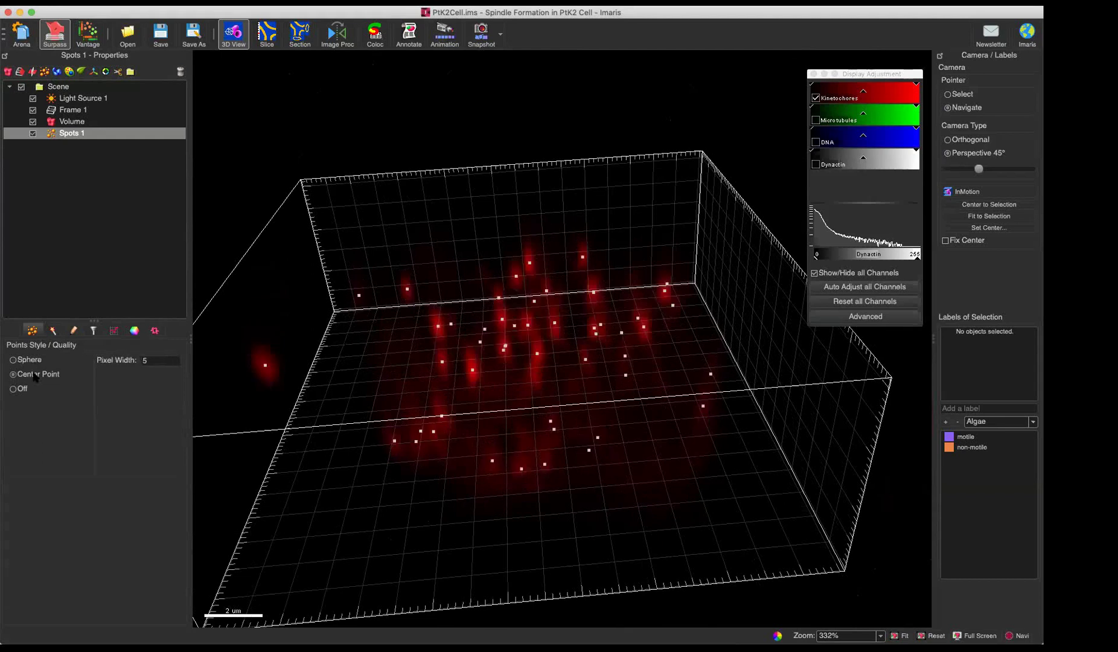
pyautogui.click(32, 362)
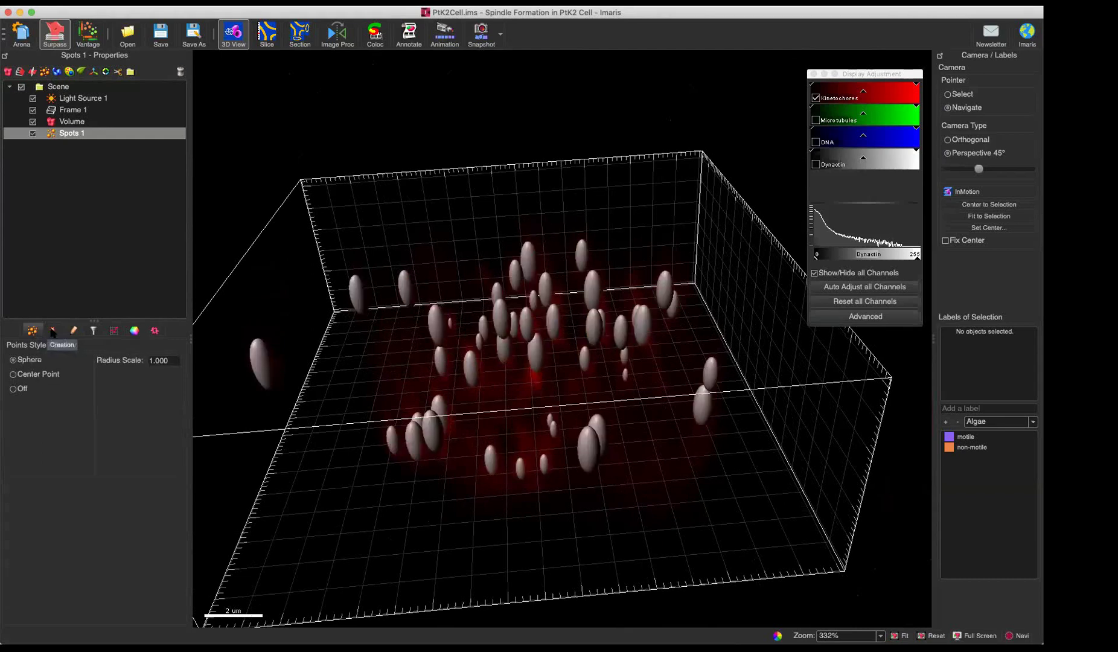
# Select several individual spots in the volume for editing and check the position and diameters of each
pyautogui.click(73, 331)
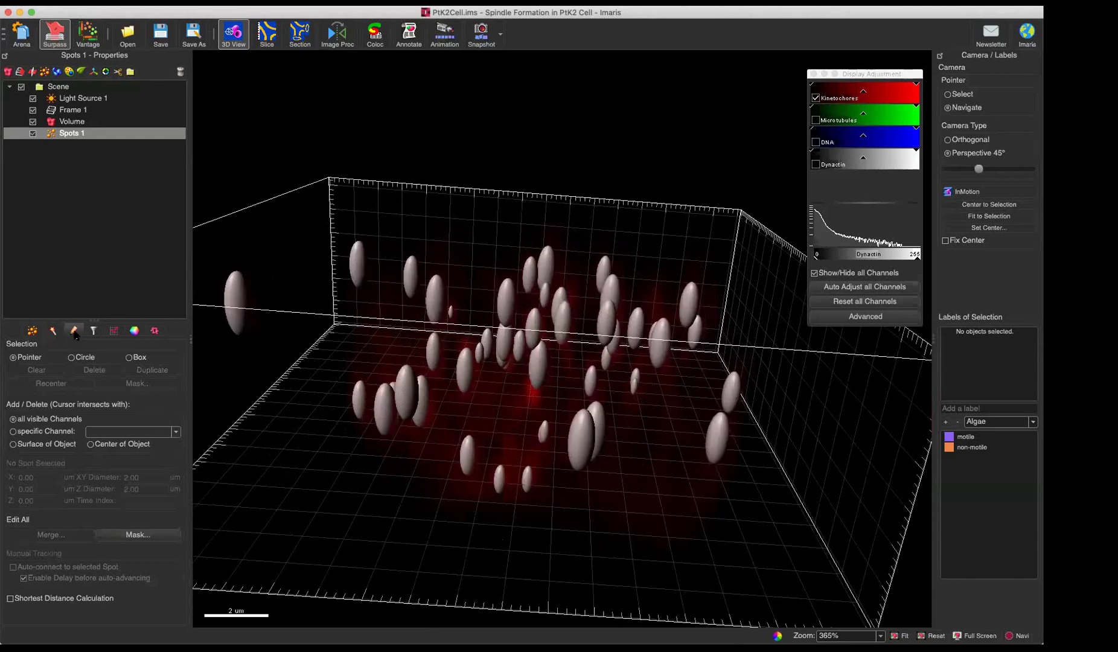
pyautogui.press('Escape')
pyautogui.click(436, 297)
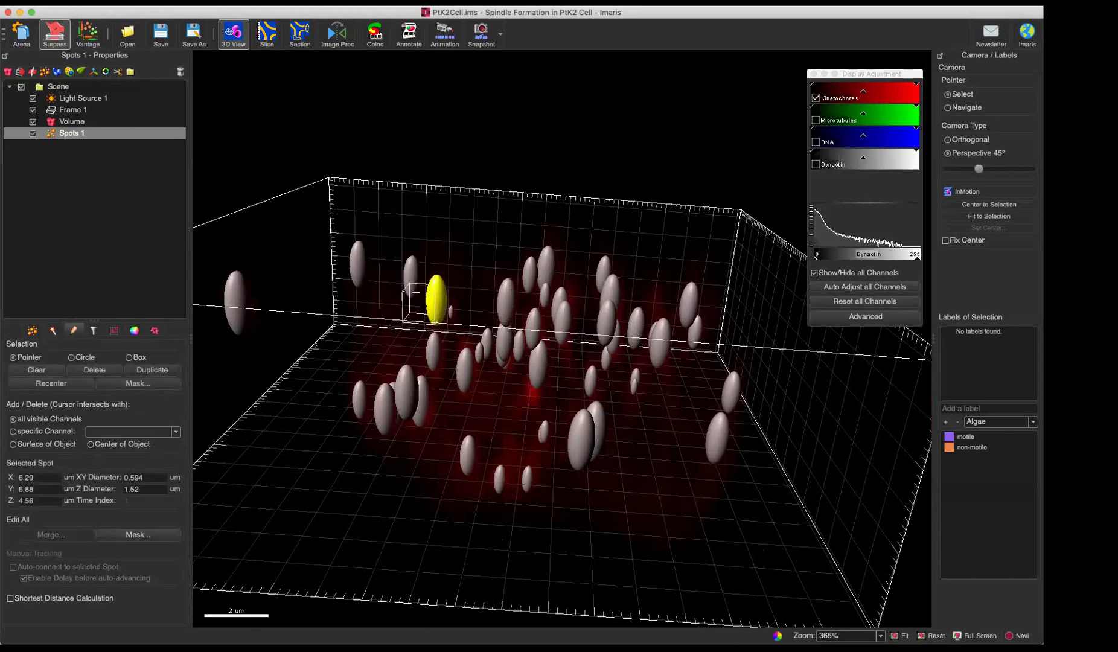
pyautogui.click(410, 273)
pyautogui.click(505, 302)
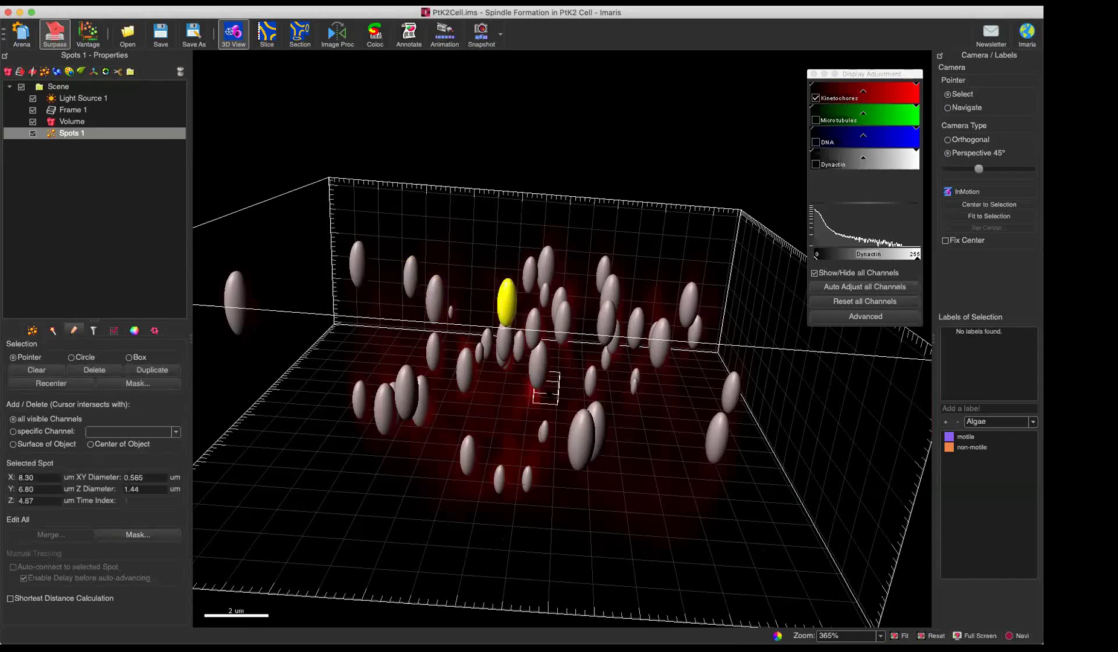
pyautogui.click(572, 415)
pyautogui.click(587, 425)
pyautogui.click(599, 419)
pyautogui.click(580, 433)
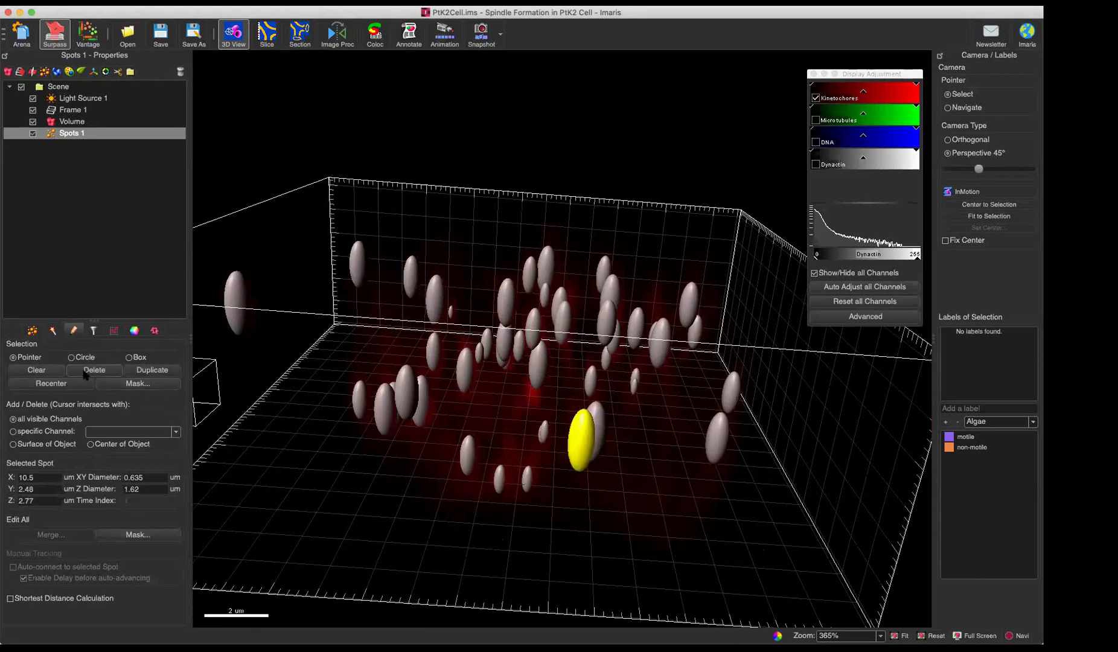
# Delete the small spot at the front of the volume with the 0.337 um XY diameter
pyautogui.click(527, 479)
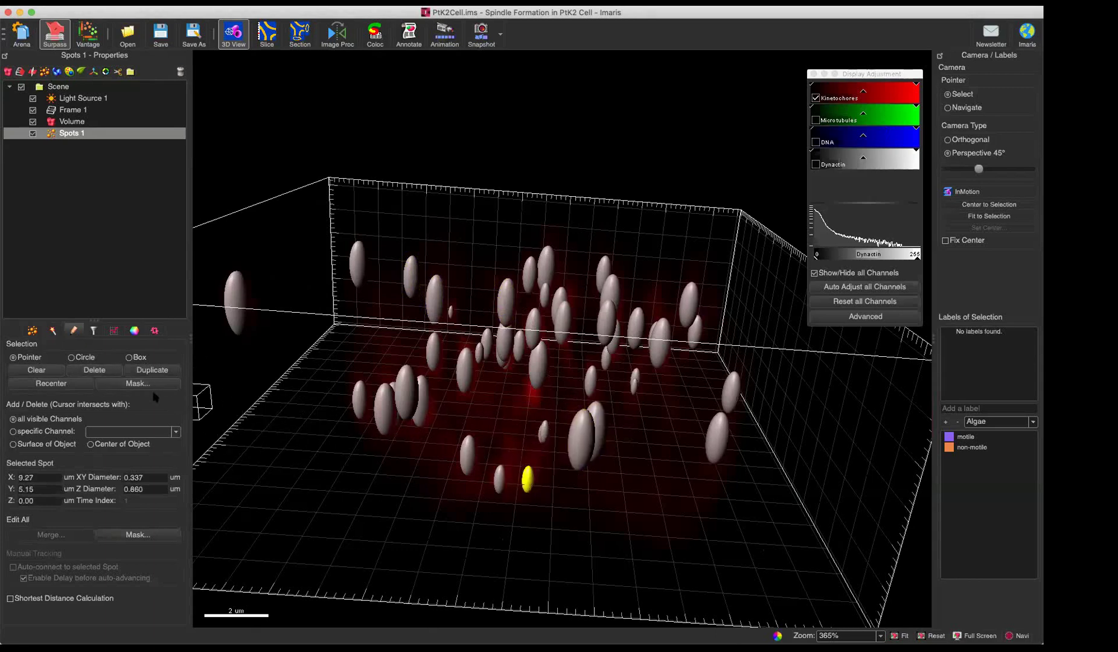
pyautogui.click(97, 371)
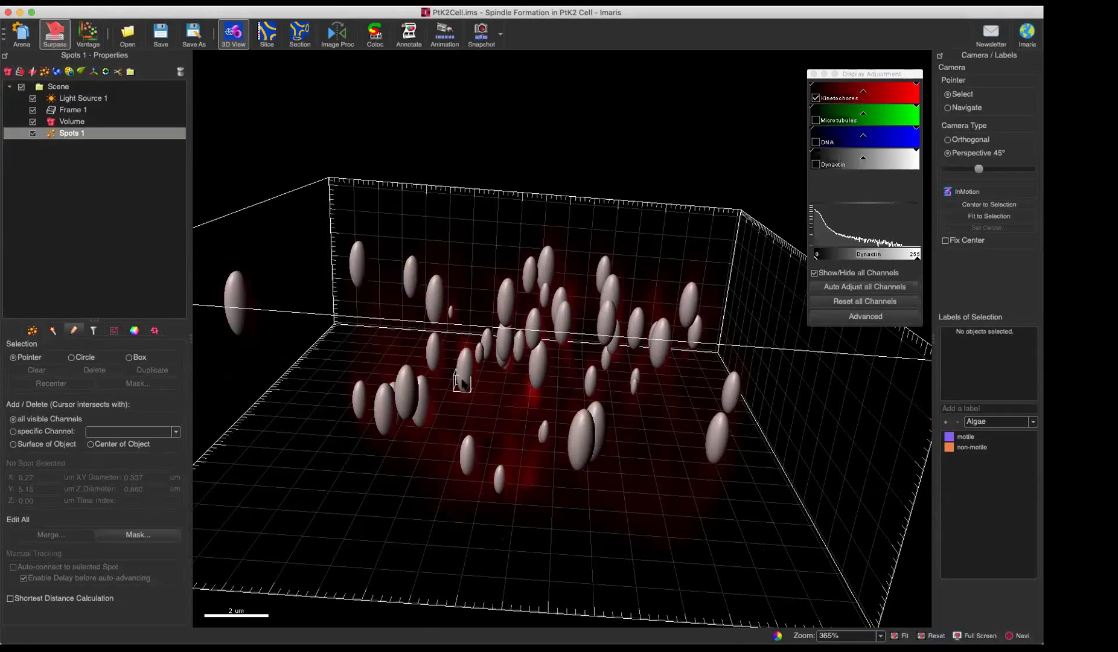
# Select five individual spots together, adding them one by one to the same selection in Pointer mode
pyautogui.click(405, 393)
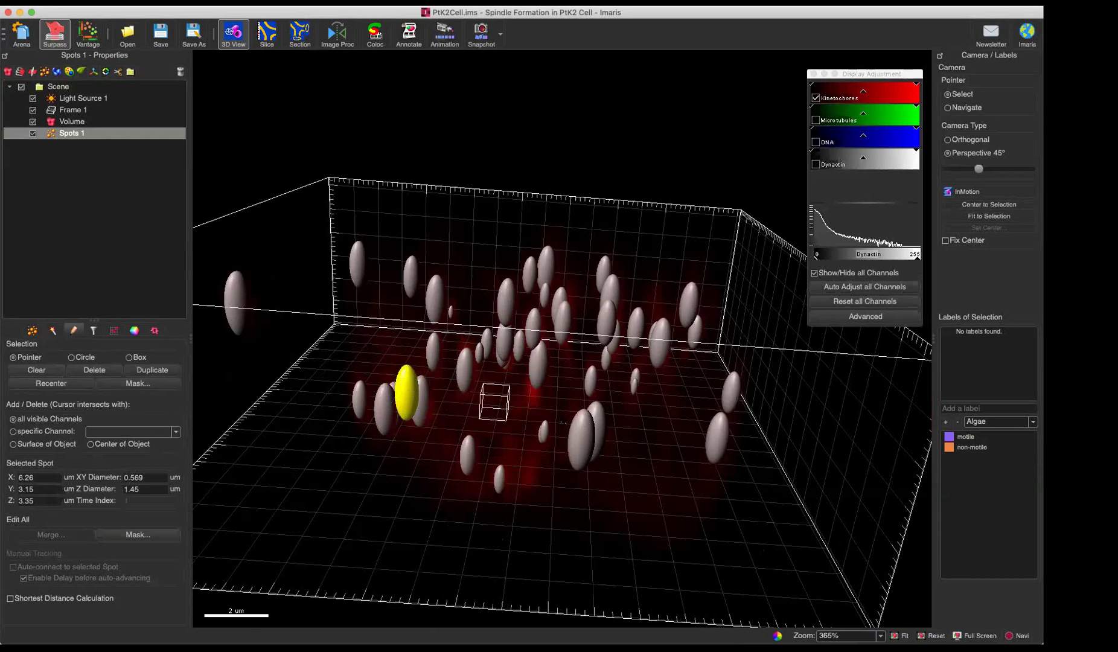
pyautogui.keyDown('ctrl'); pyautogui.click(583, 433); pyautogui.keyUp('ctrl')
pyautogui.keyDown('ctrl'); pyautogui.click(597, 423); pyautogui.keyUp('ctrl')
pyautogui.keyDown('ctrl'); pyautogui.click(591, 381); pyautogui.keyUp('ctrl')
pyautogui.keyDown('ctrl'); pyautogui.click(606, 329); pyautogui.keyUp('ctrl')
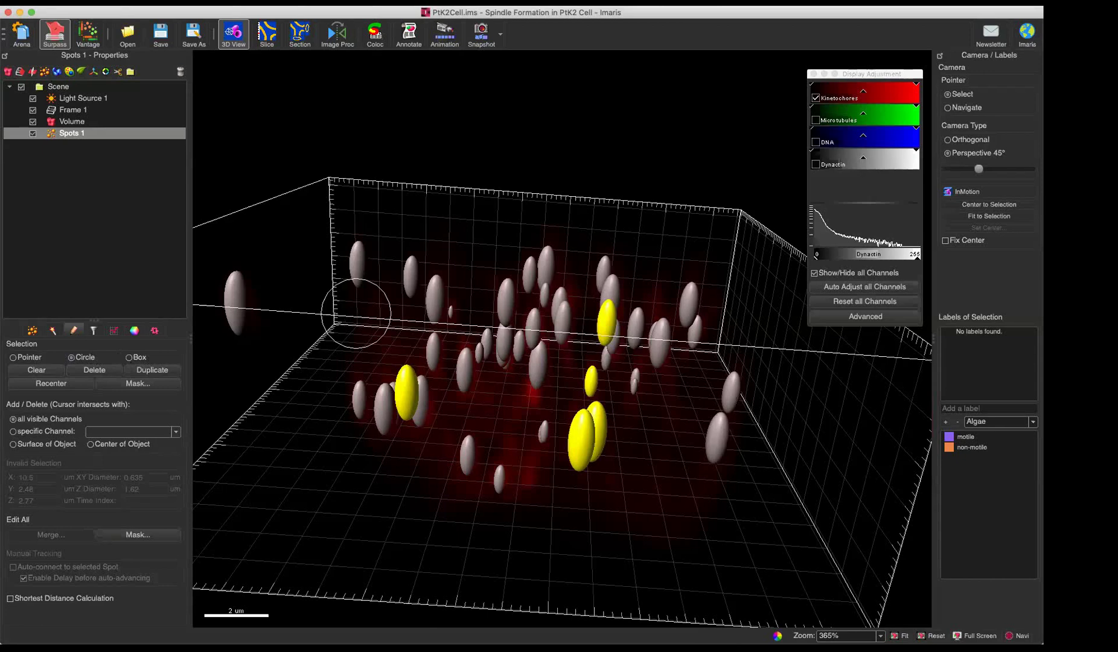
# Try the Circle selection mode on several clusters of spots around the middle of the volume
pyautogui.moveTo(411, 280)
pyautogui.mouseDown()
pyautogui.moveTo(449, 274)
pyautogui.moveTo(562, 331)
pyautogui.mouseUp()
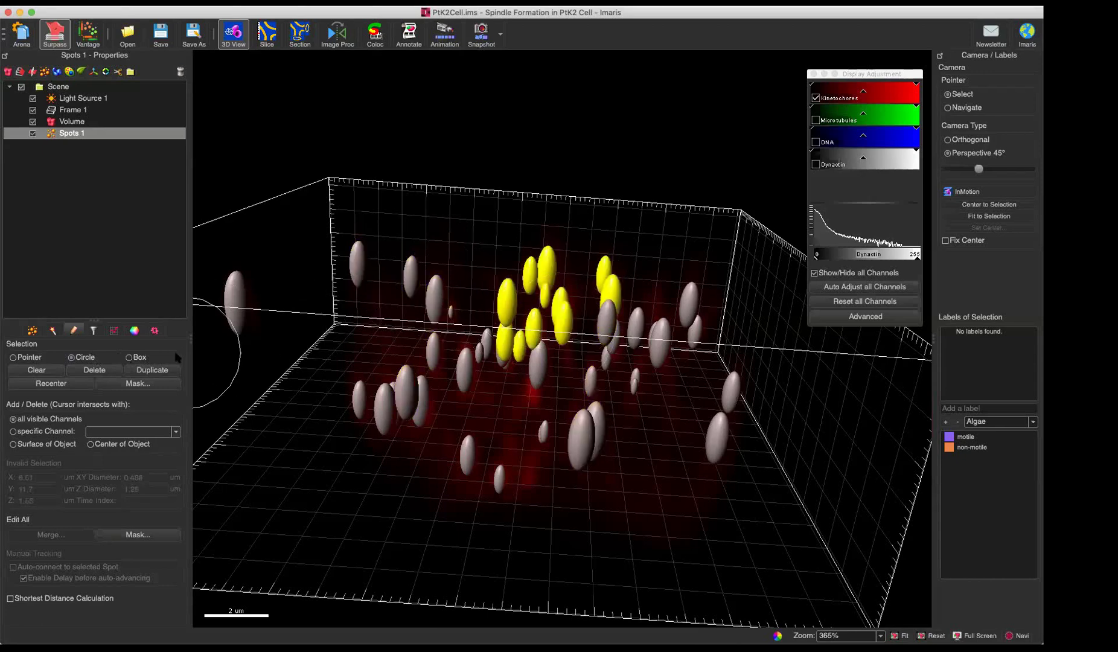
pyautogui.click(582, 414)
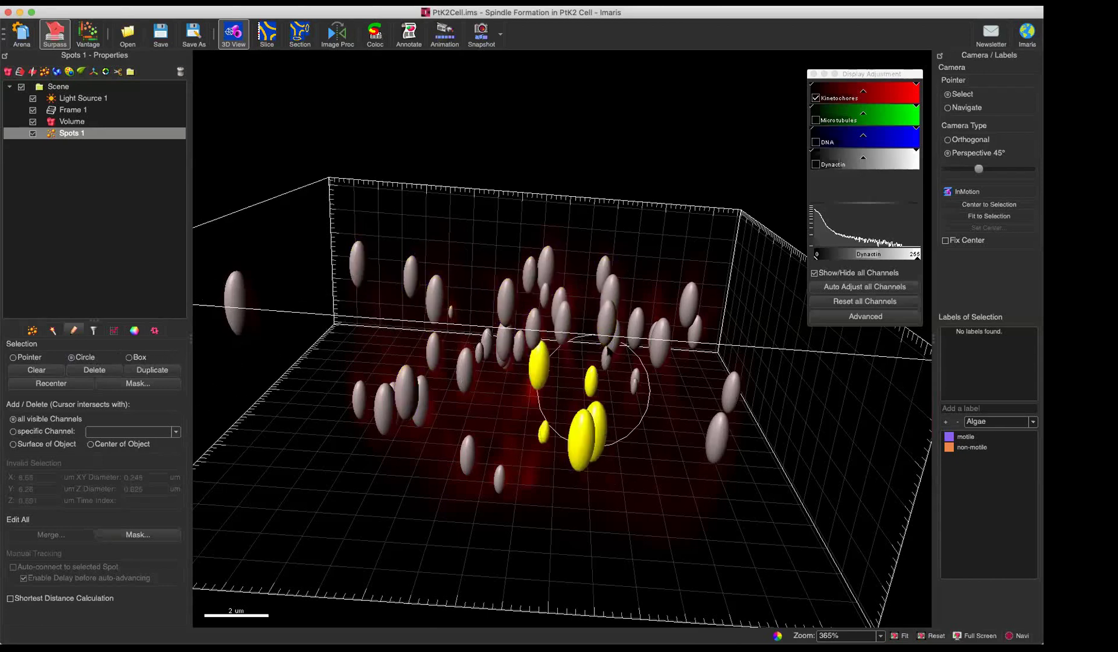
pyautogui.click(614, 346)
# Try the Box selection mode on groups of spots, including the cluster of large spots in the volume's front corner
pyautogui.click(129, 356)
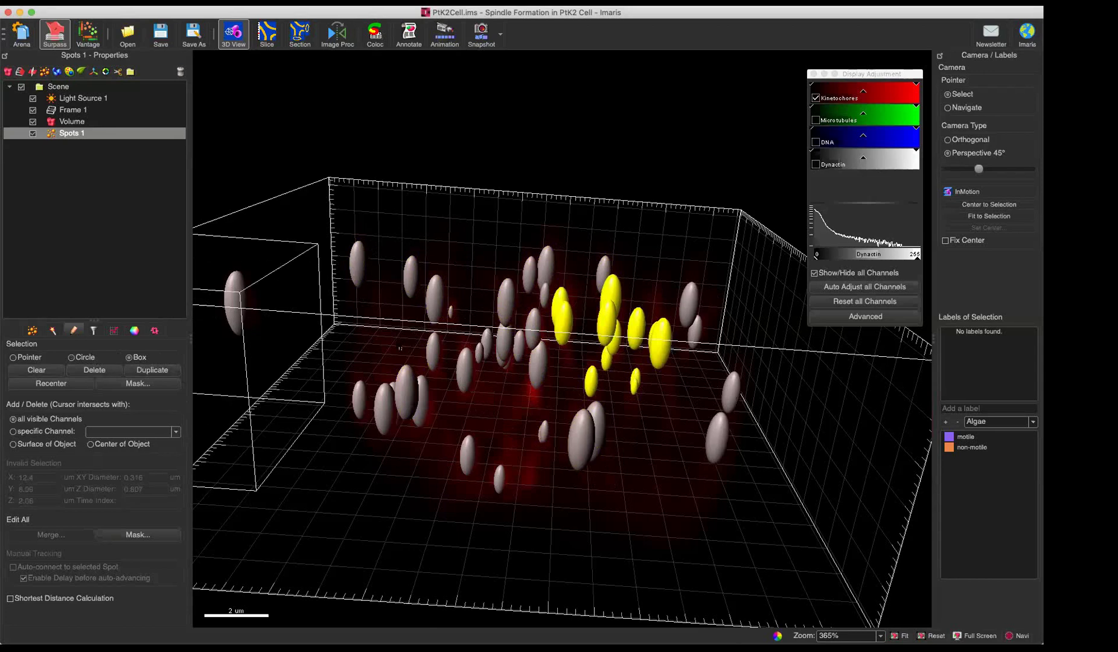
pyautogui.moveTo(412, 349); pyautogui.dragTo(598, 441)
pyautogui.click(400, 419)
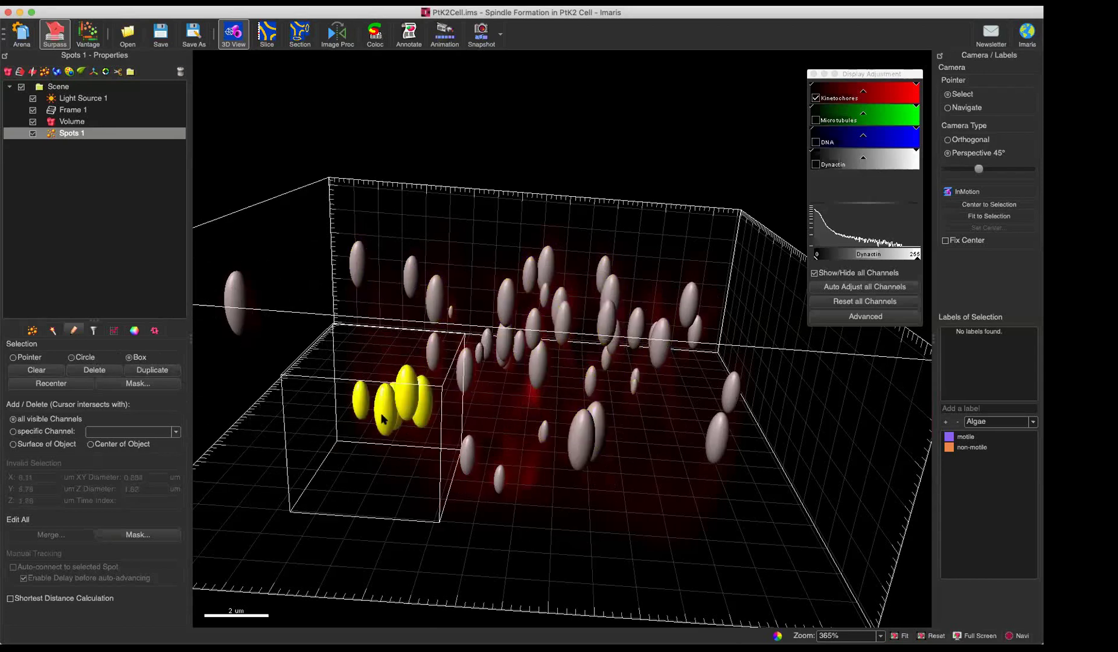
# In Pointer mode, restrict cursor intersection to Channel 1 (Kinetochores) and add a spot at about X 9.23, Y 5.16, Z 0.16 um
pyautogui.click(18, 357)
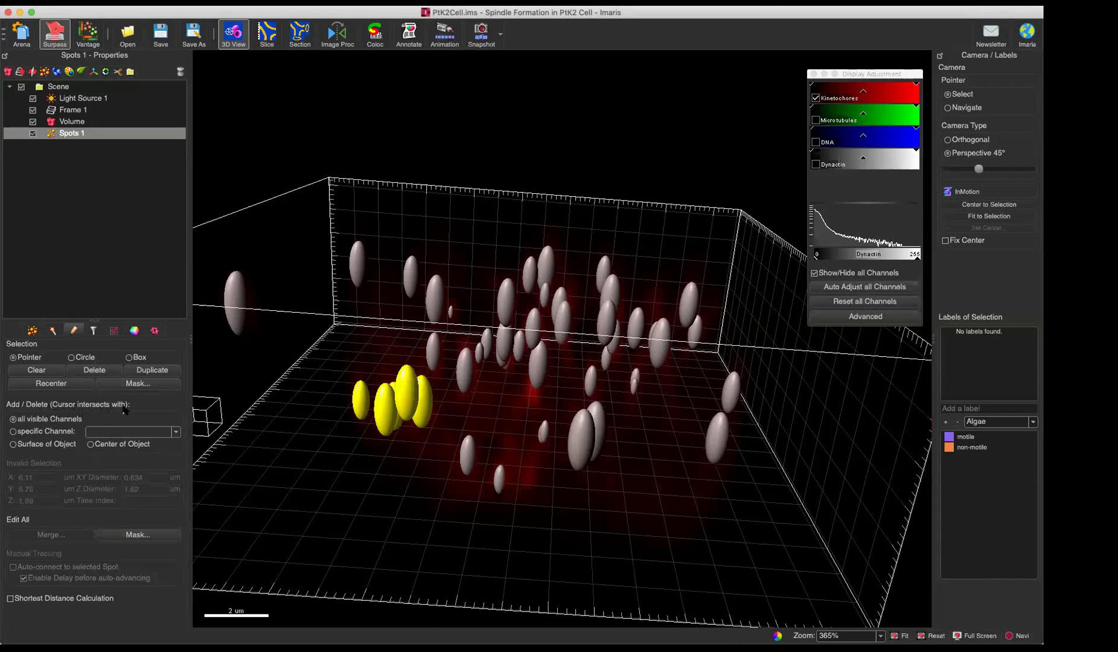
pyautogui.click(46, 431)
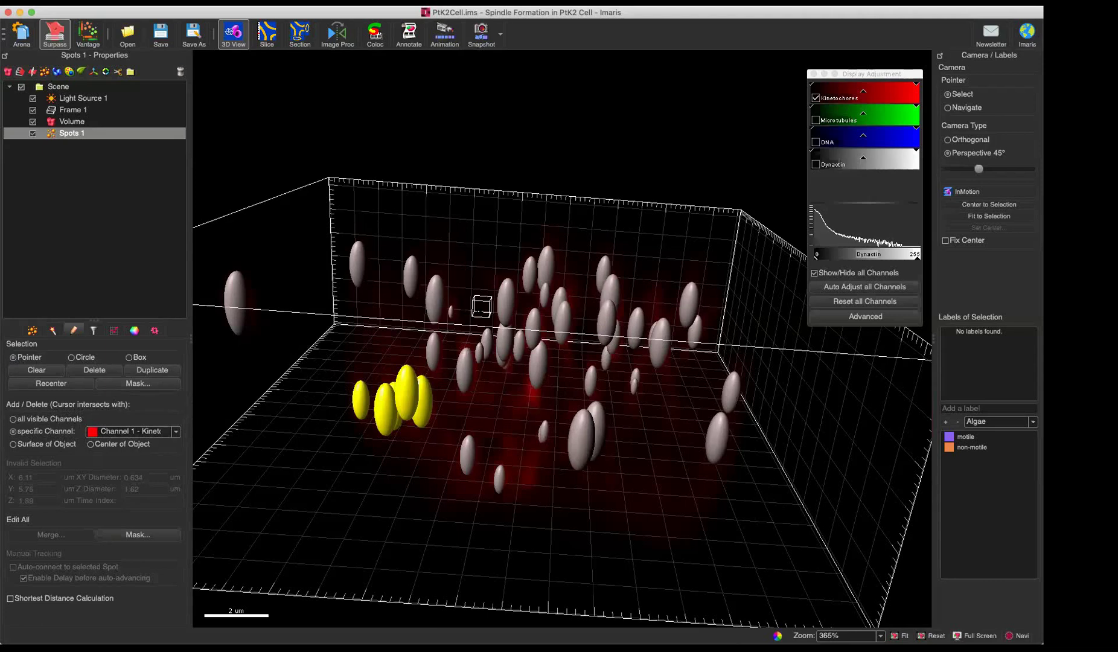
pyautogui.scroll(5, 502, 404)
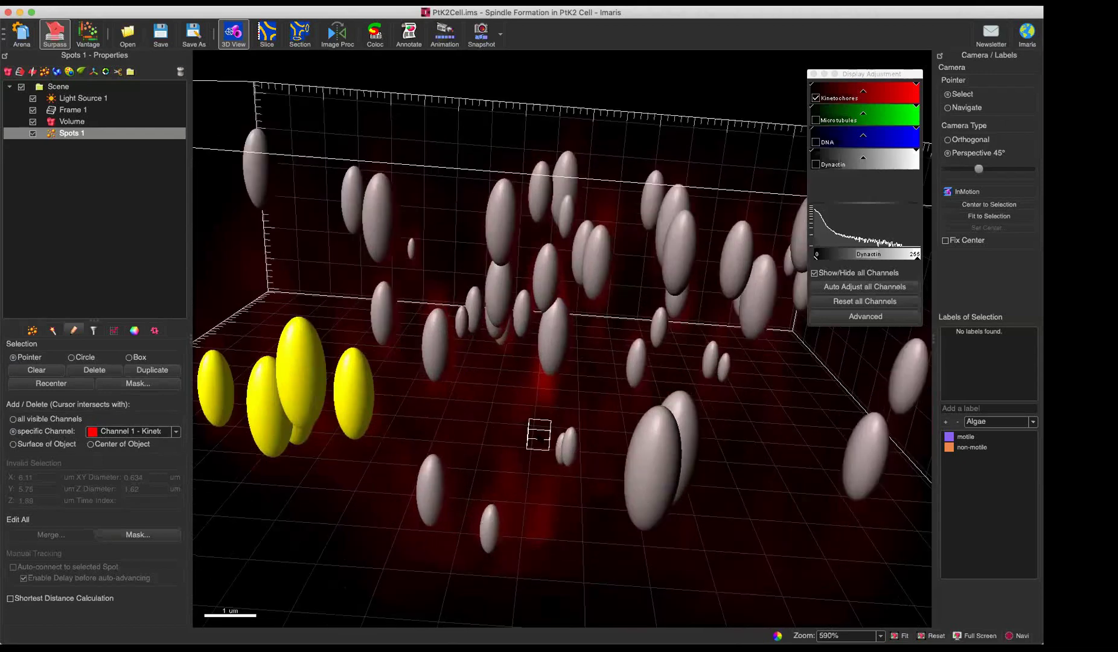
pyautogui.press('Escape')
pyautogui.moveTo(476, 490); pyautogui.dragTo(531, 489)
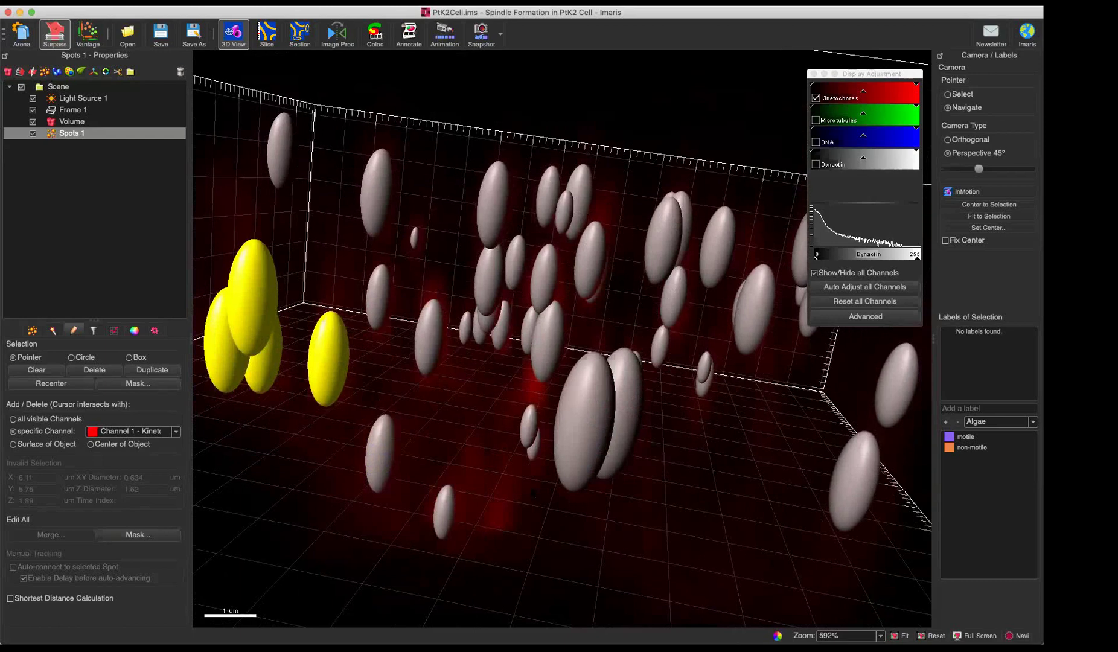
pyautogui.press('Escape')
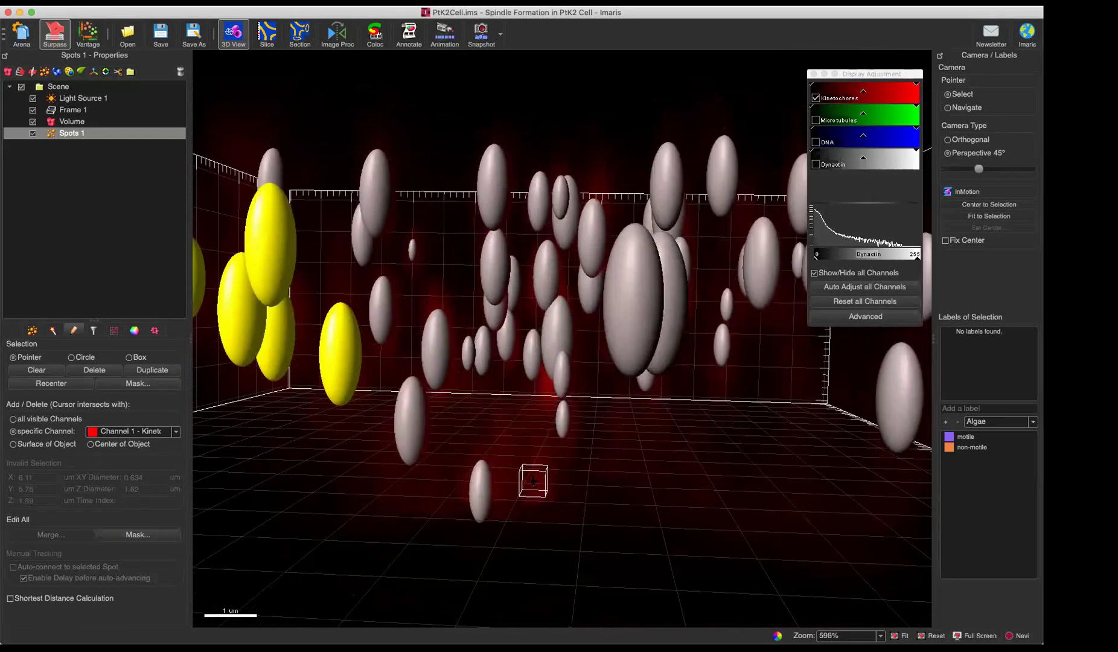
pyautogui.keyDown('shift'); pyautogui.click(533, 480); pyautogui.keyUp('shift')
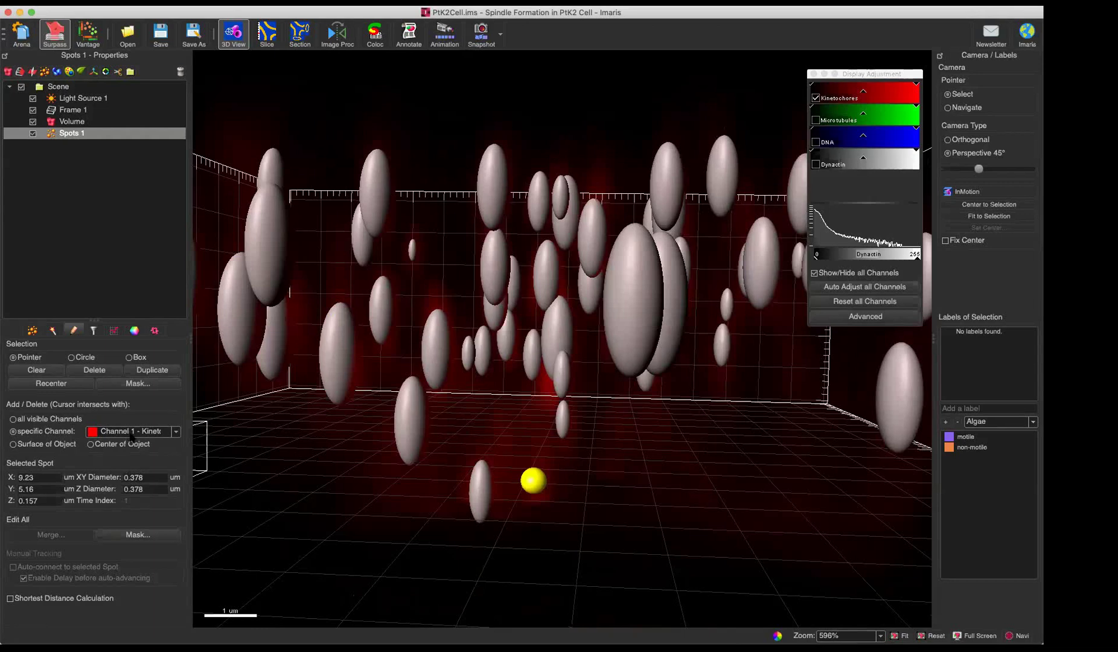
# Set the Z diameter of the newly added spot to 1.2 um
pyautogui.press('Escape')
pyautogui.moveTo(536, 400); pyautogui.dragTo(535, 481)
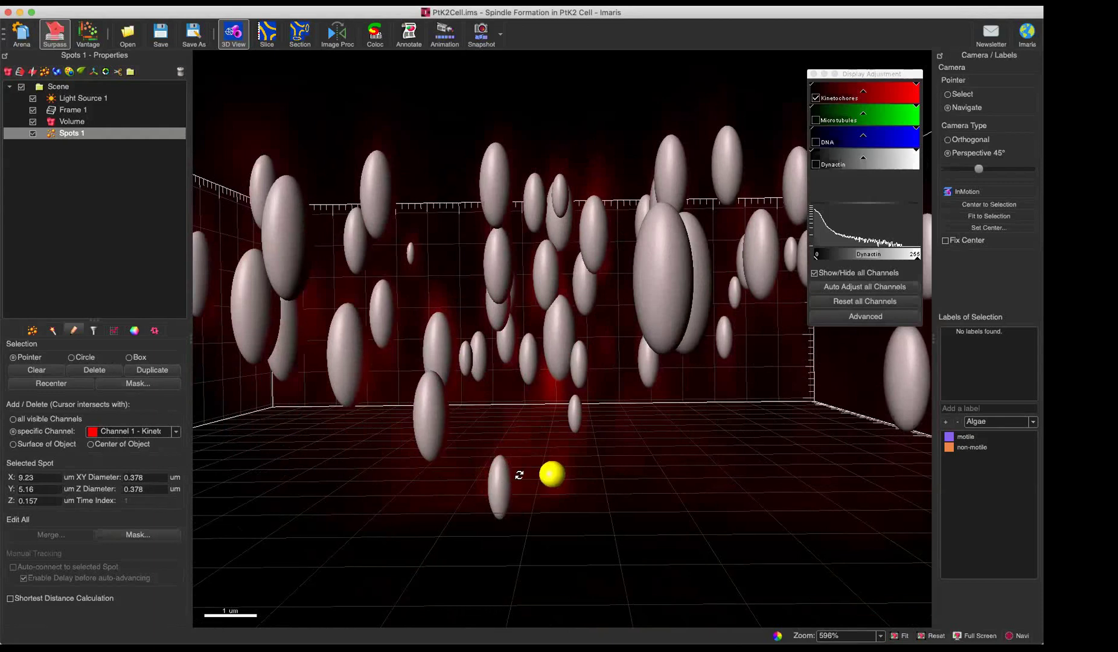
pyautogui.moveTo(151, 490); pyautogui.dragTo(108, 490)
pyautogui.write('1.2')
pyautogui.press('Return')
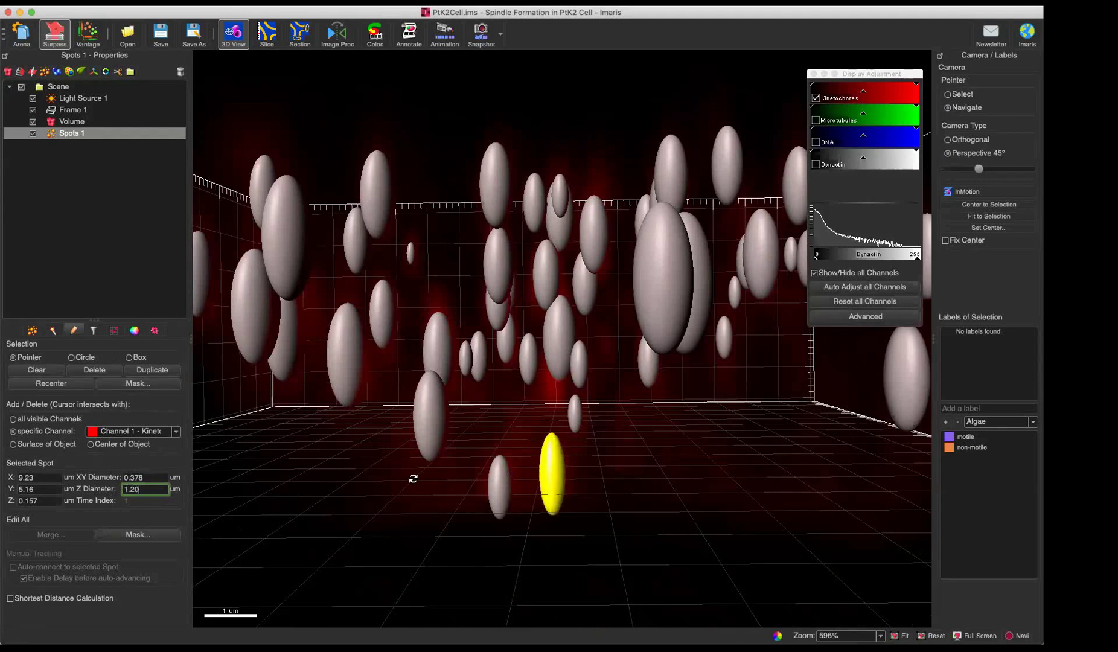
# Display the overall statistics of the Spots object and its detailed per-spot Area values
pyautogui.moveTo(405, 472); pyautogui.dragTo(205, 323)
pyautogui.click(113, 330)
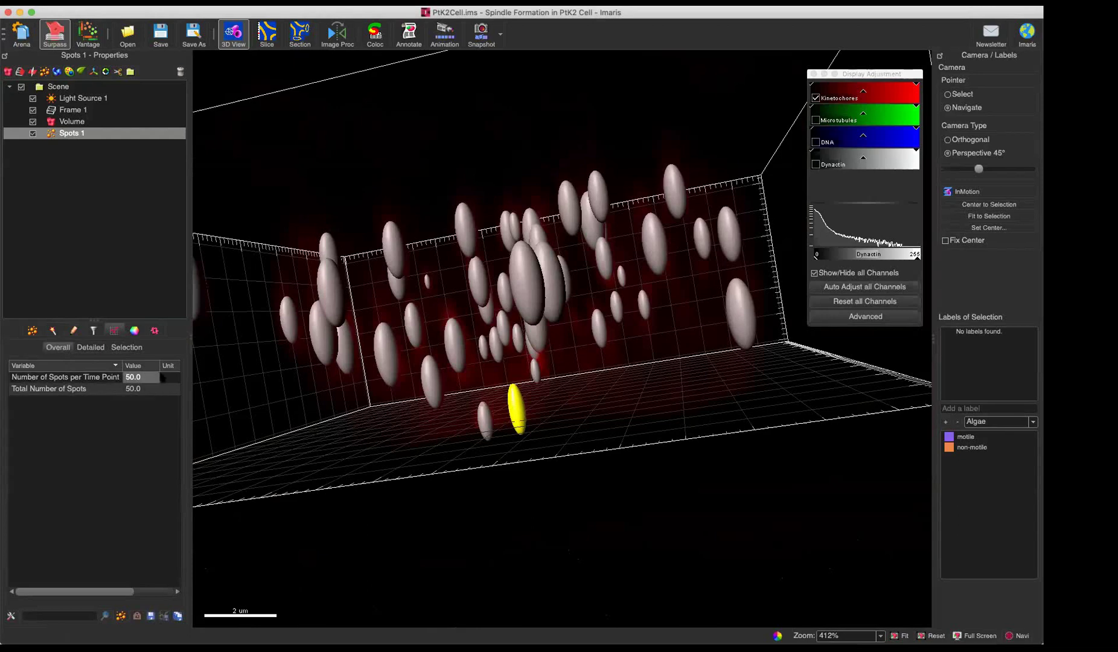
pyautogui.click(90, 347)
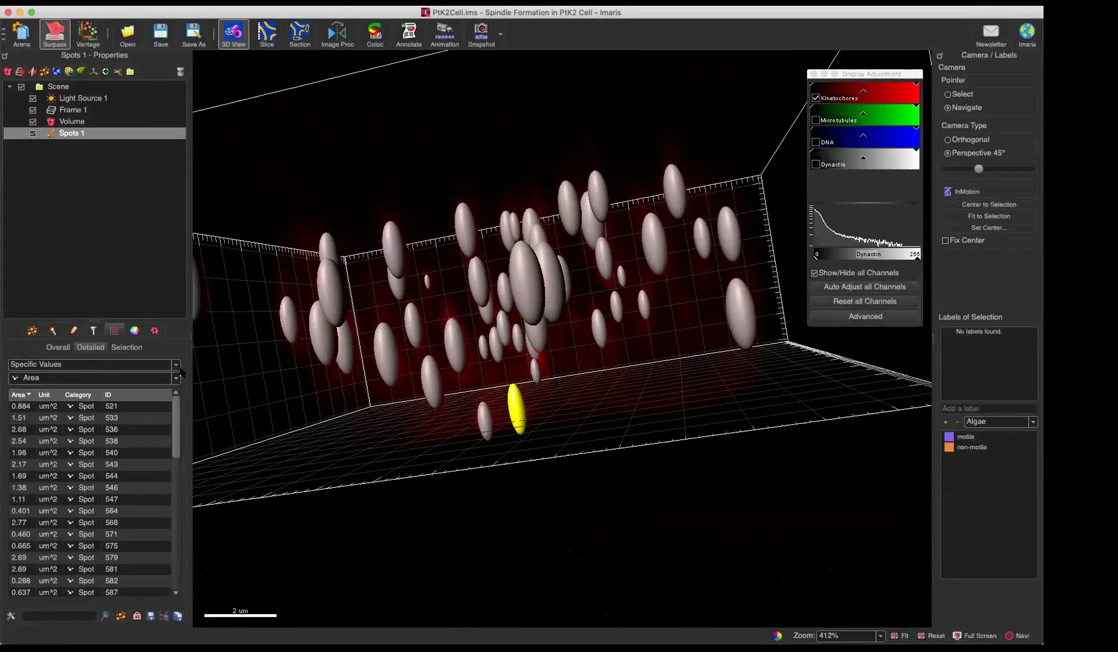
# Look through the statistics available as Specific Values for the spots, keeping Area displayed
pyautogui.click(107, 379)
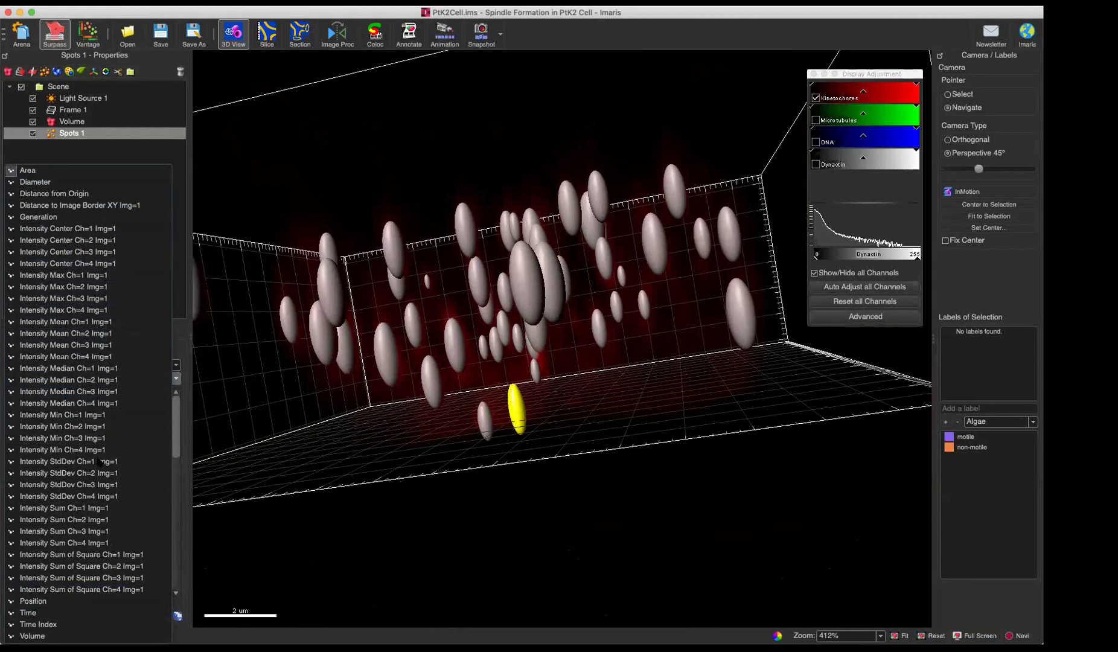
pyautogui.click(246, 292)
pyautogui.moveTo(351, 232); pyautogui.dragTo(256, 413)
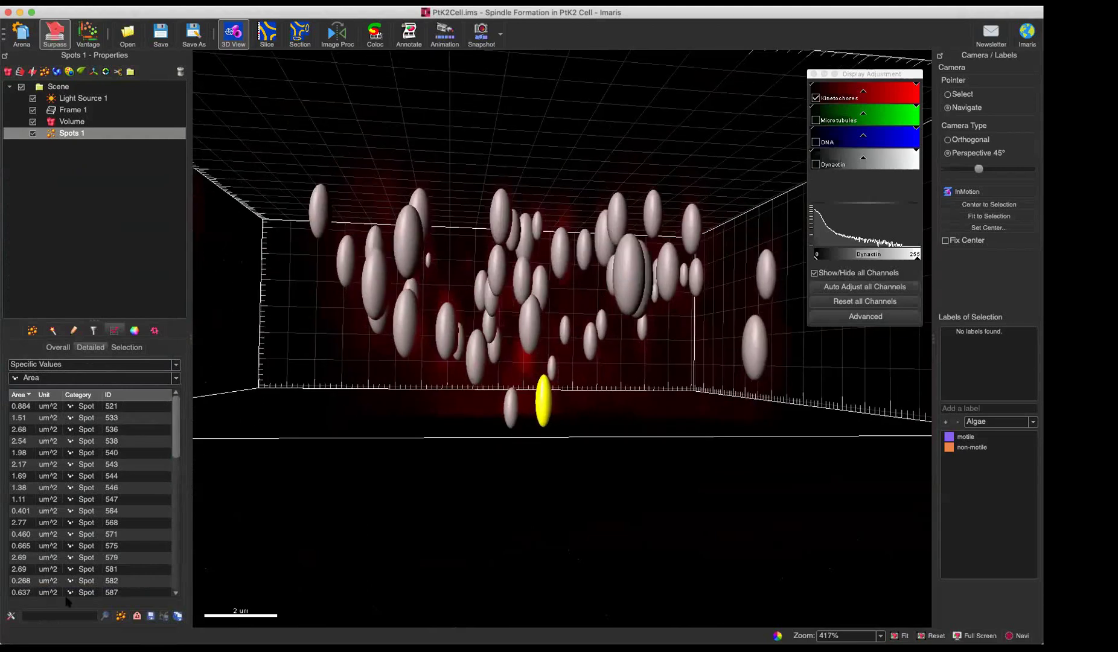
pyautogui.click(113, 379)
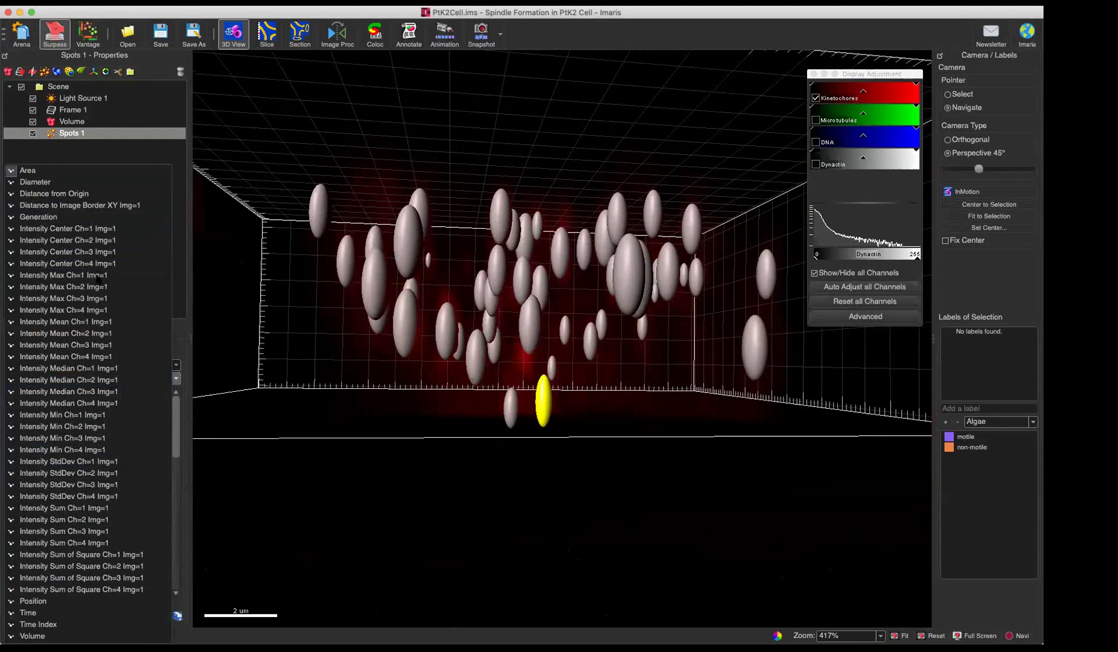
pyautogui.click(185, 355)
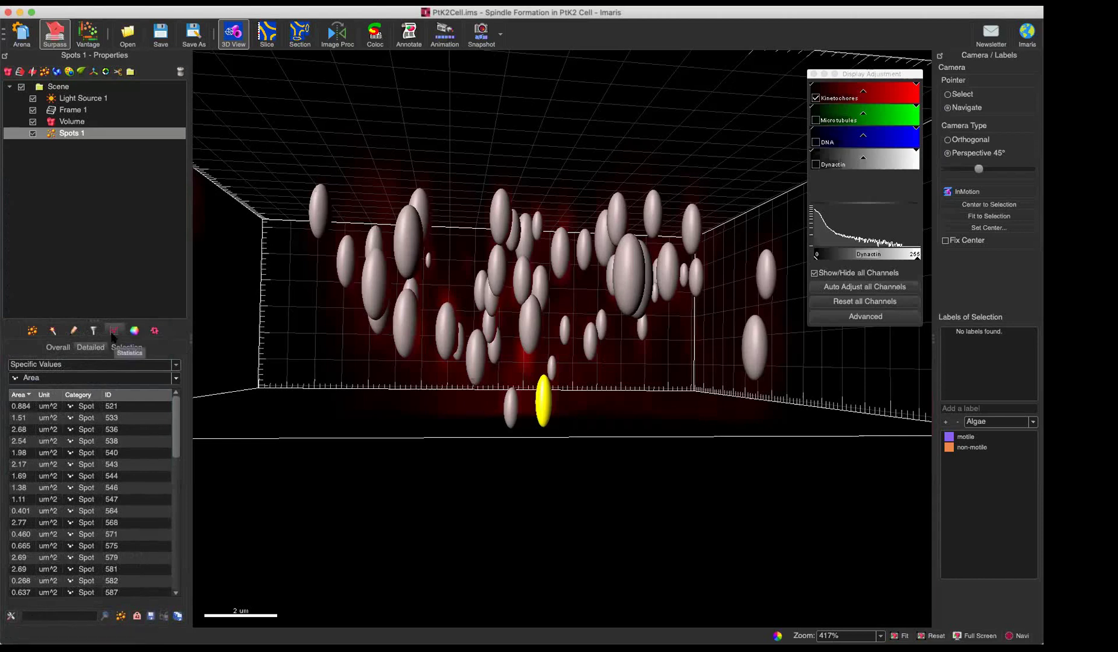
# Review which statistic values are enabled for Spots in the Statistics preferences, from Acceleration down to Volume
pyautogui.click(11, 615)
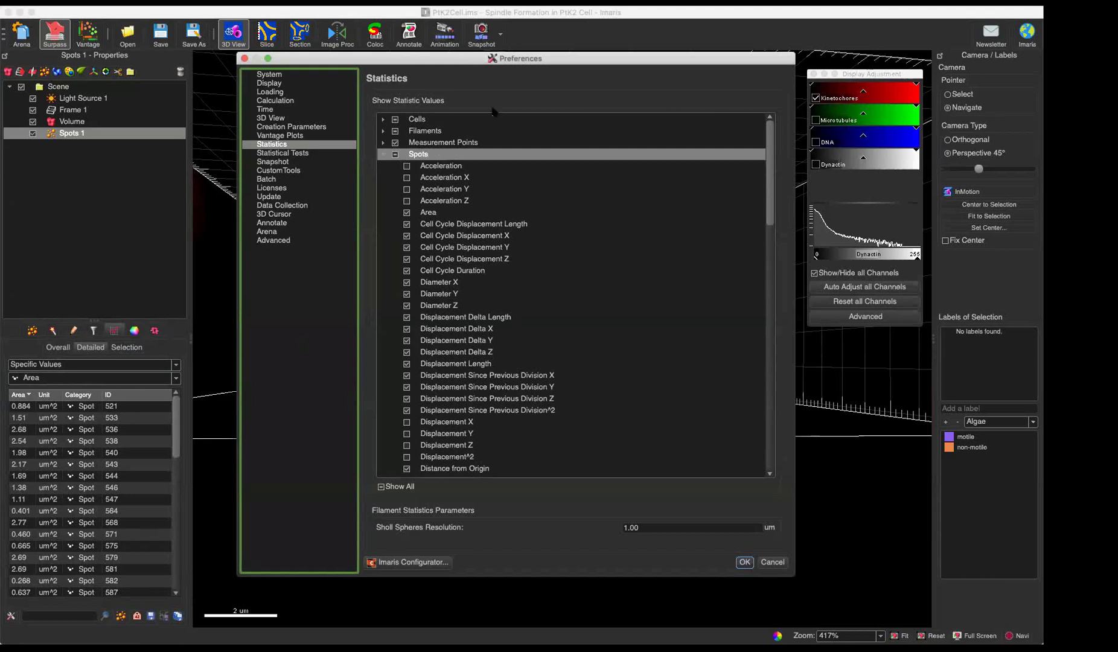
pyautogui.scroll(-20, 527, 211)
pyautogui.scroll(20, 527, 211)
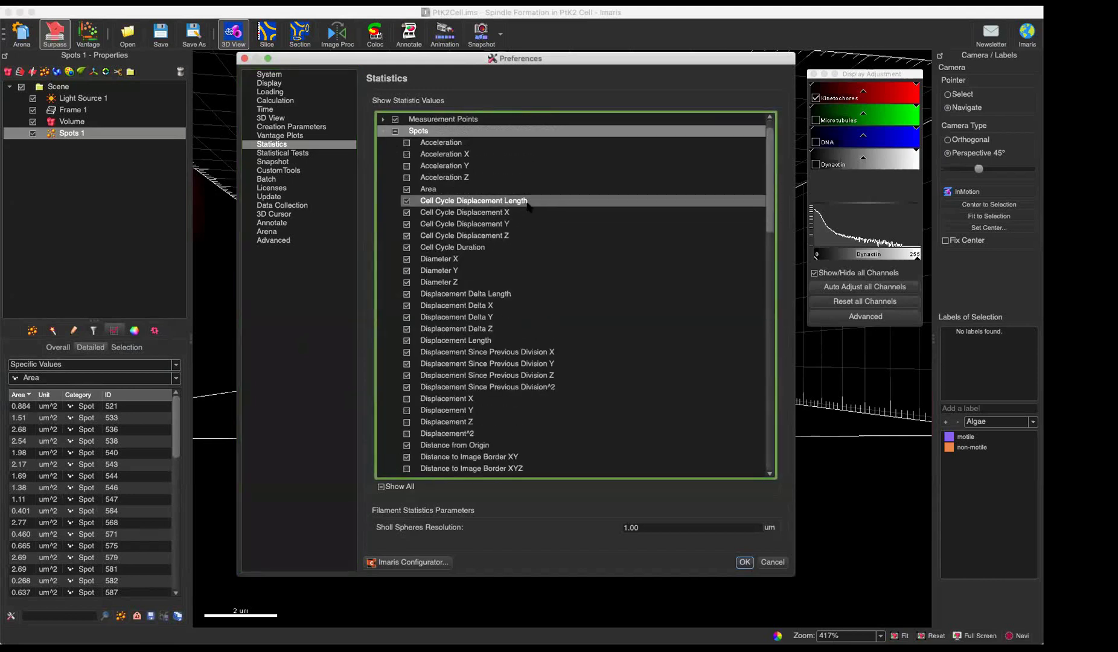
pyautogui.scroll(-15, 527, 208)
pyautogui.scroll(20, 527, 208)
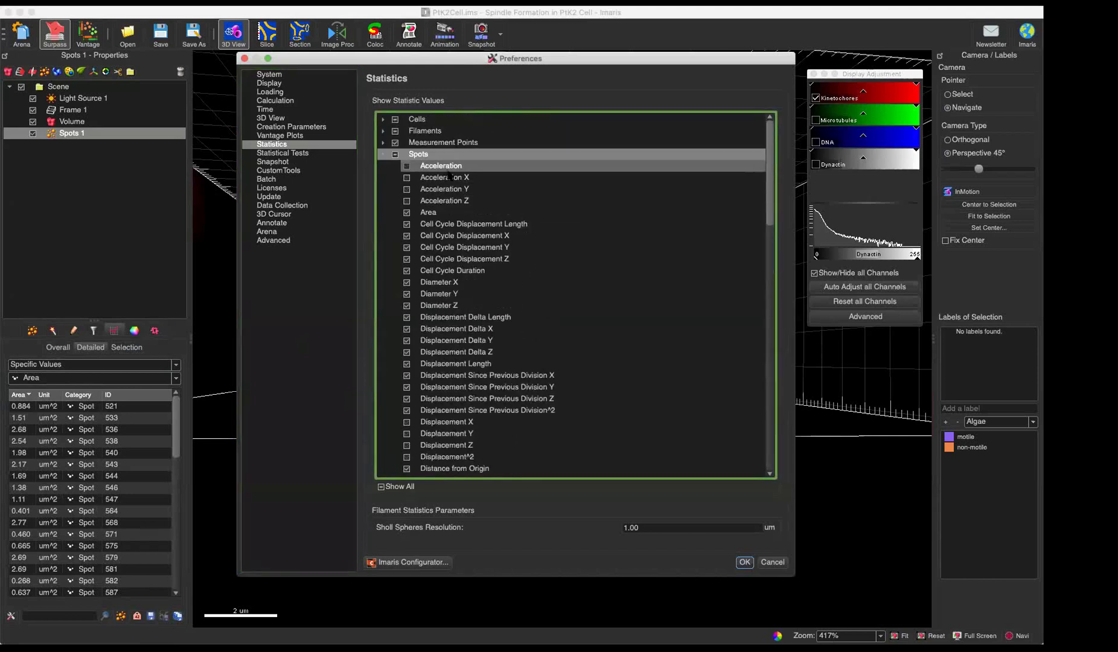
pyautogui.scroll(-15, 478, 247)
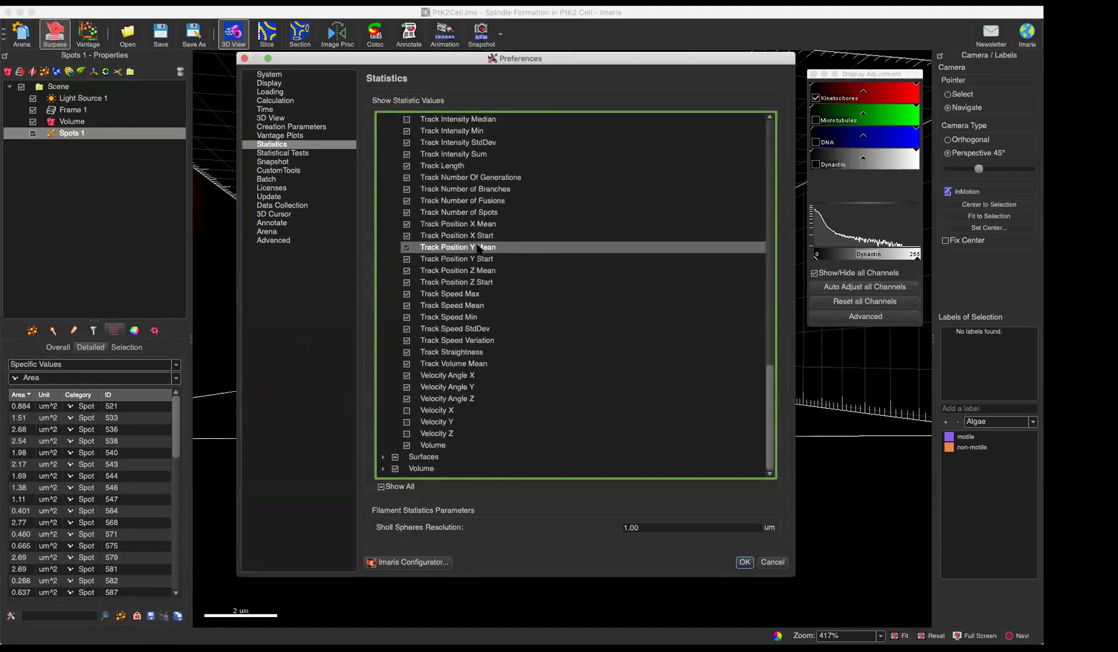
pyautogui.scroll(15, 478, 261)
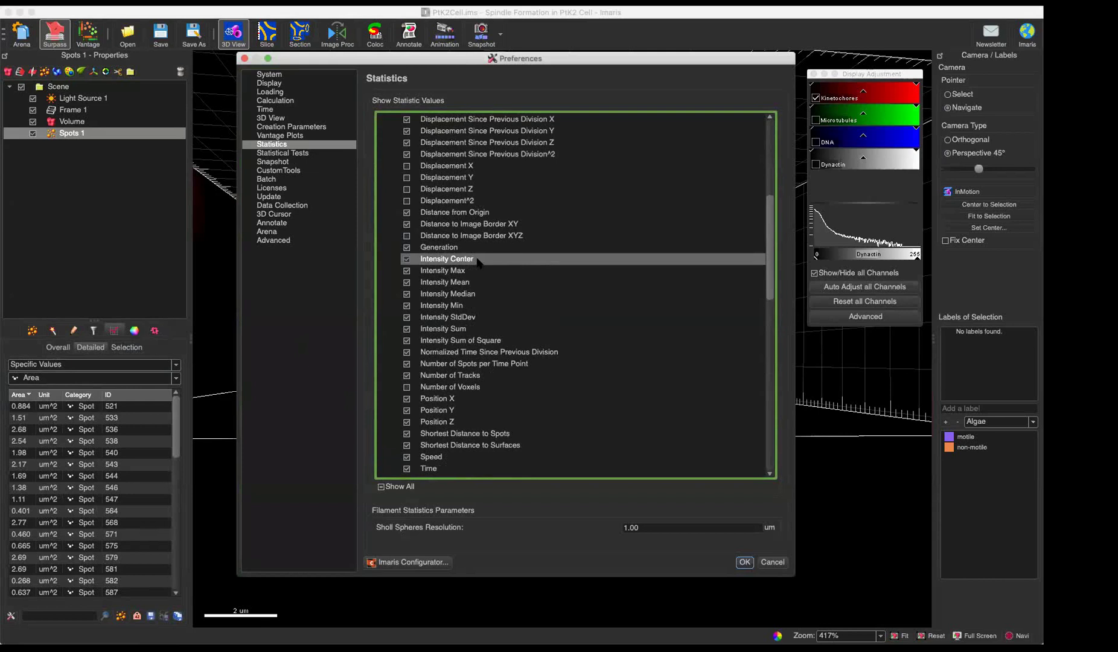
pyautogui.scroll(7, 478, 261)
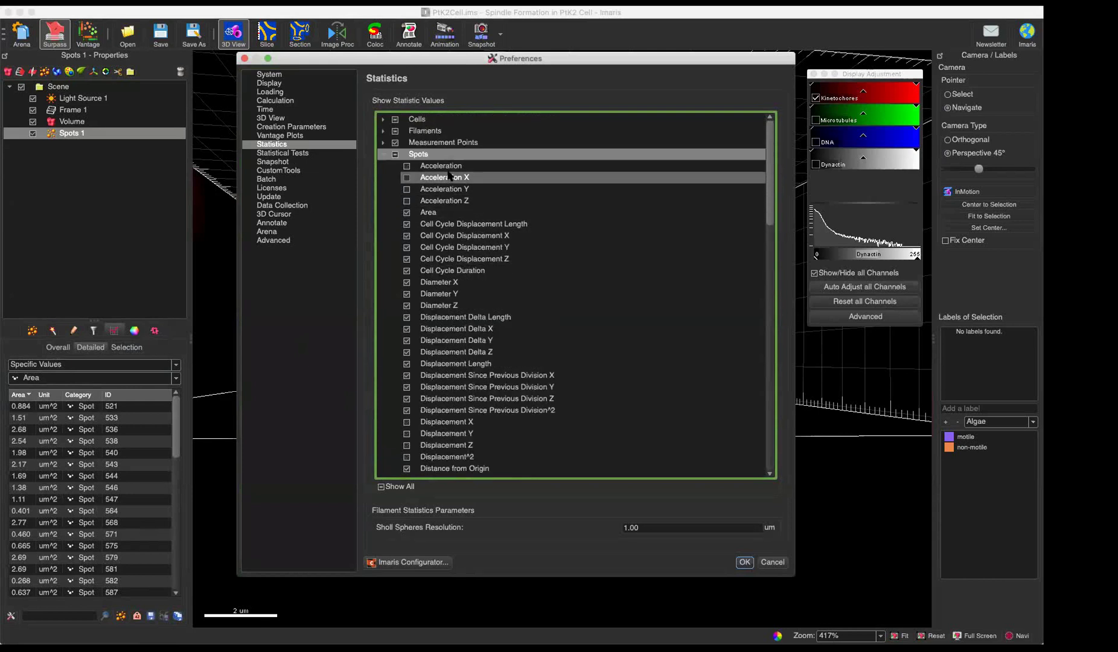
pyautogui.scroll(-15, 464, 236)
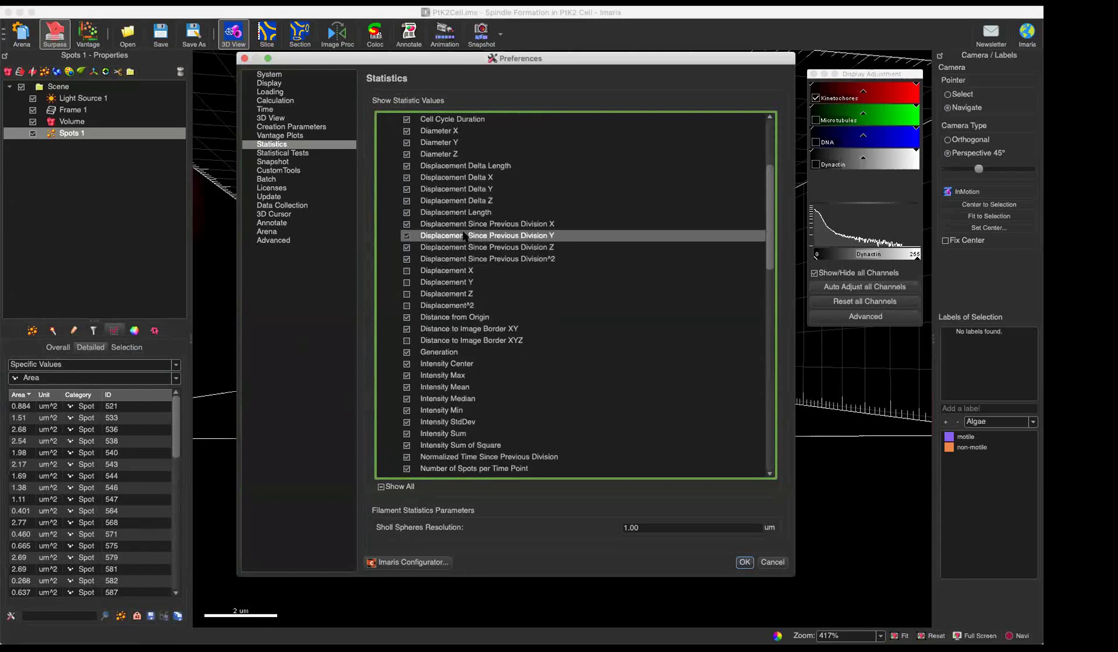
pyautogui.scroll(-8, 464, 236)
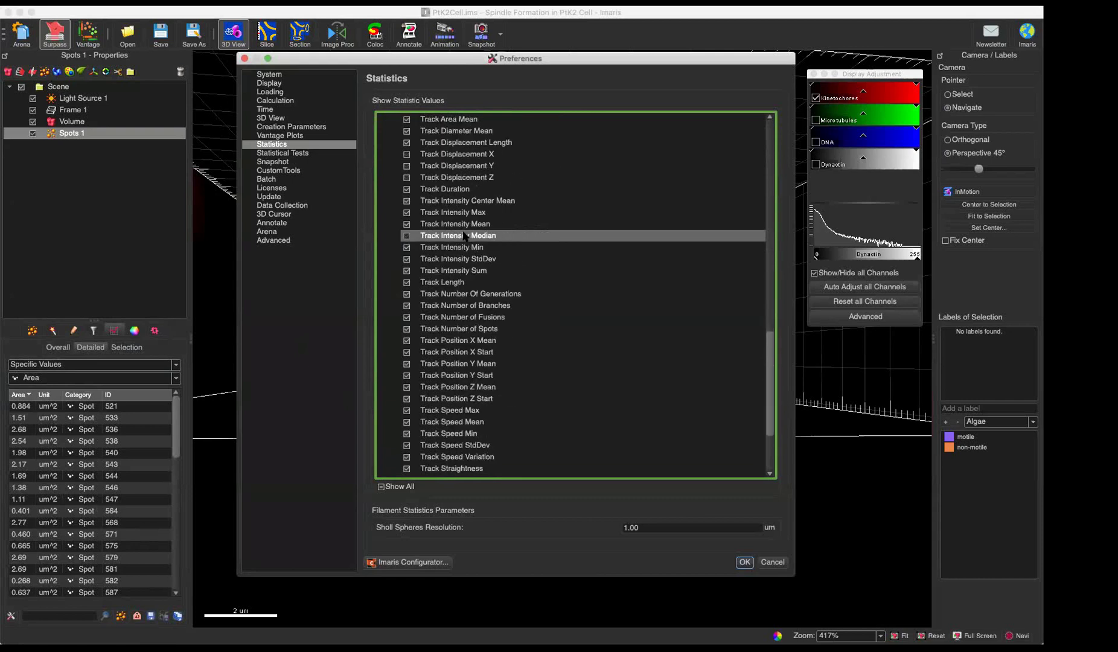
pyautogui.scroll(-5, 464, 236)
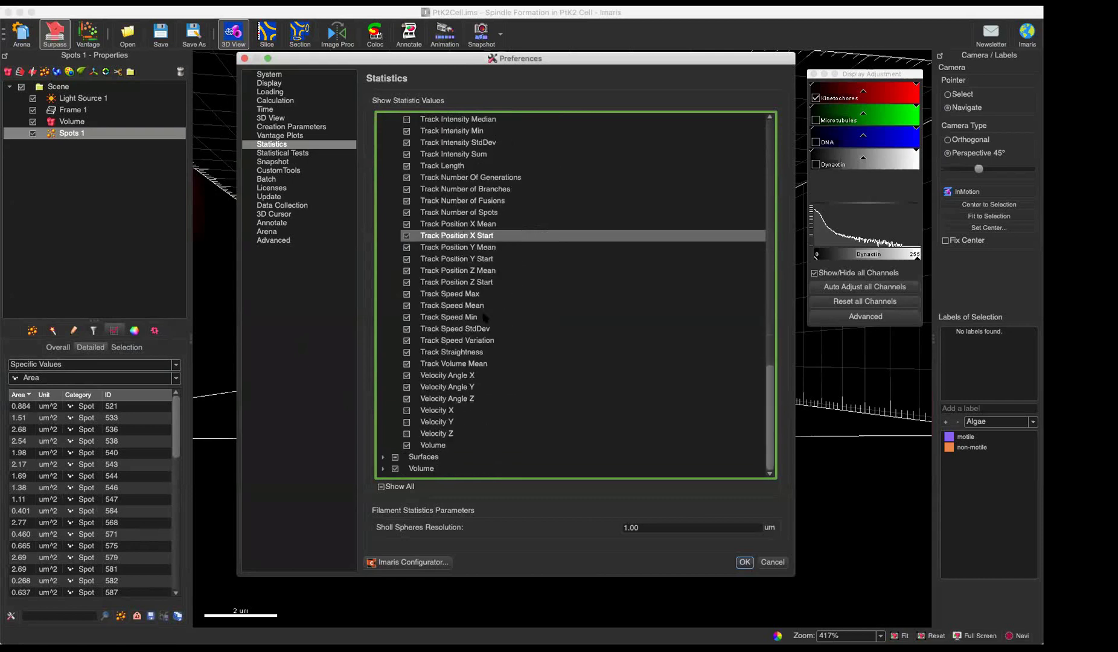
pyautogui.scroll(20, 422, 362)
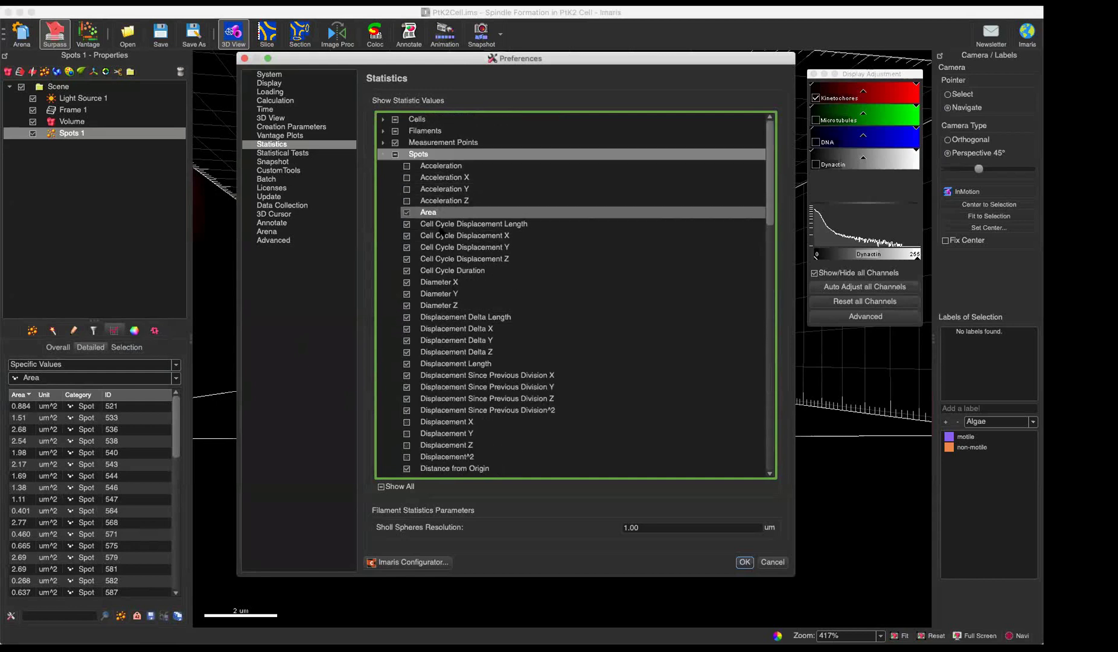
pyautogui.scroll(-2, 438, 329)
pyautogui.scroll(-20, 438, 271)
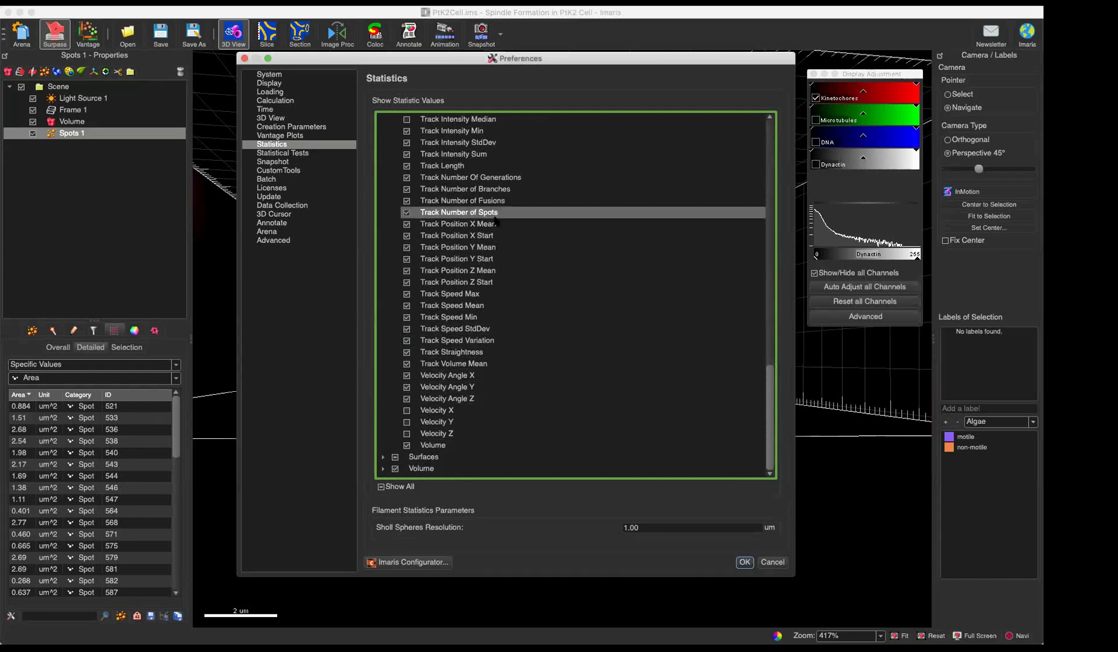
# View the help entry for the Track Number of Spots statistic and close the preferences without saving changes
pyautogui.rightClick(465, 214)
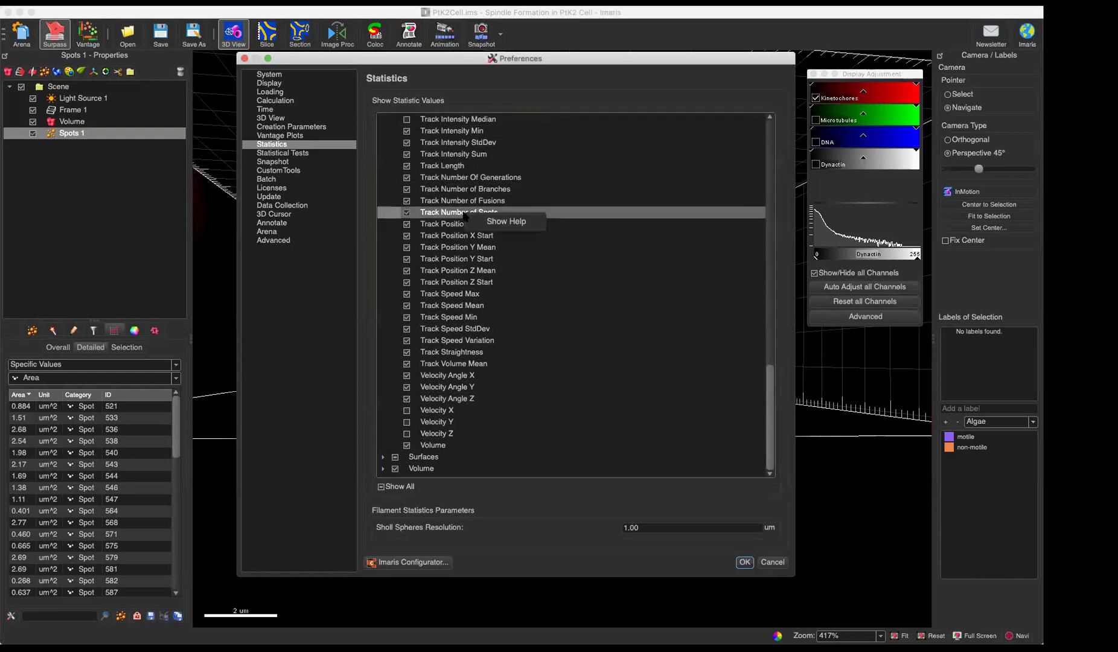
pyautogui.click(506, 221)
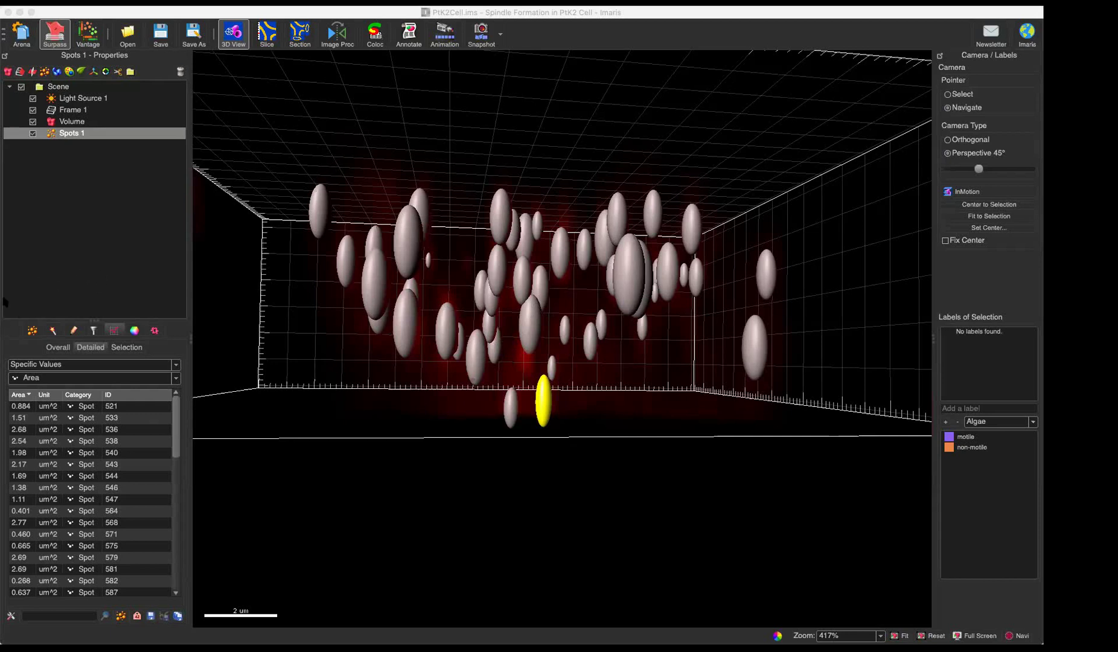
pyautogui.click(158, 371)
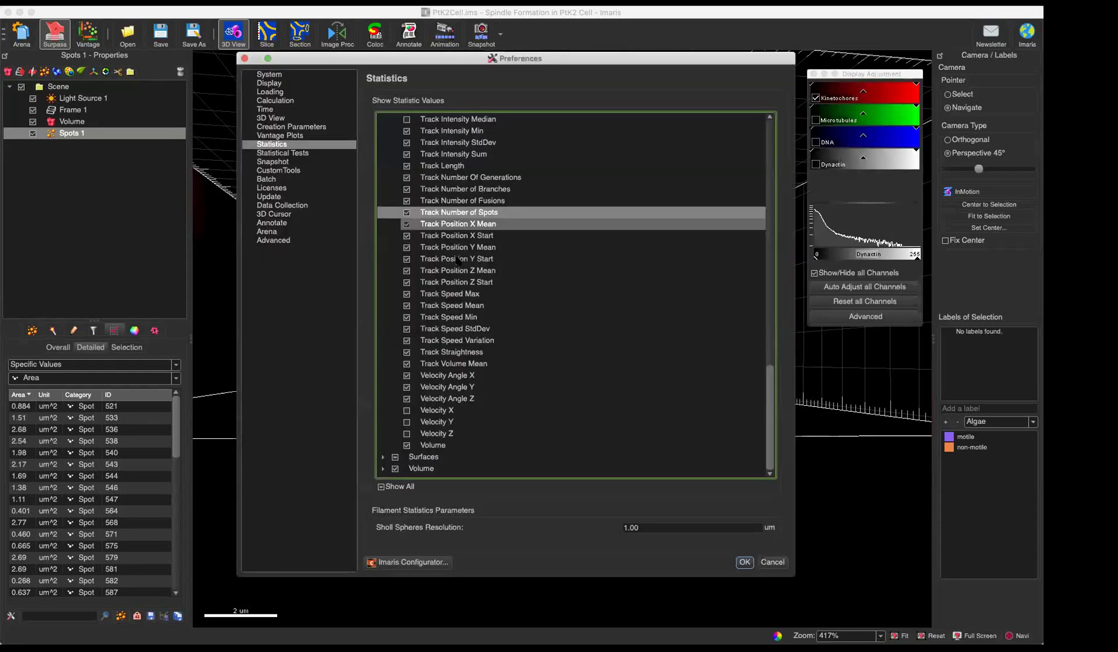
pyautogui.click(772, 562)
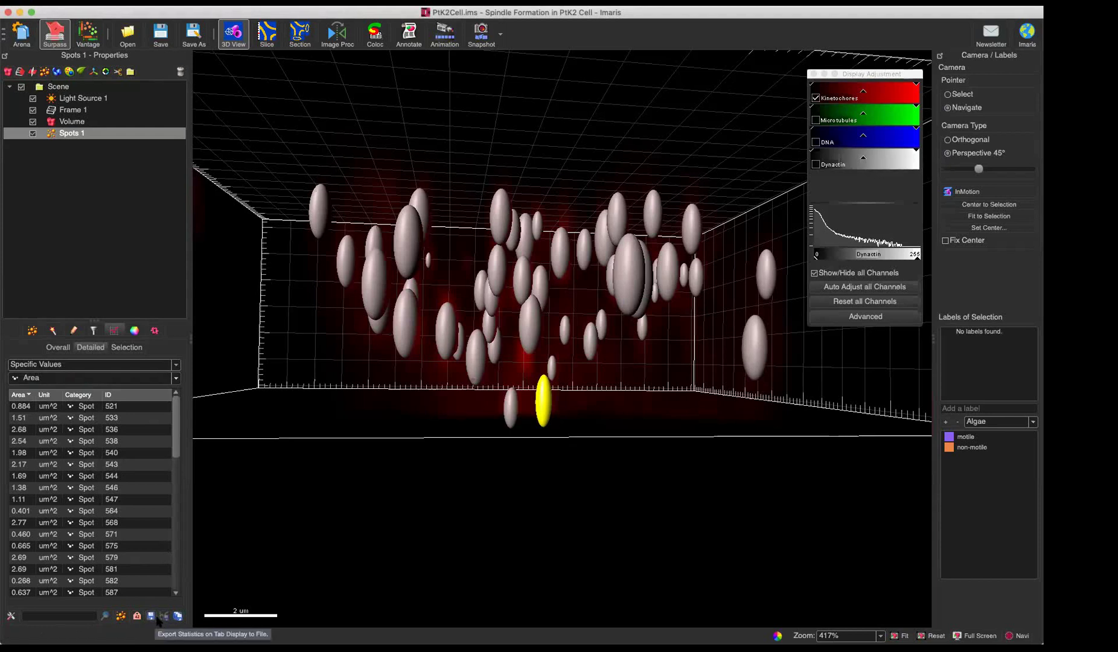
pyautogui.click(101, 382)
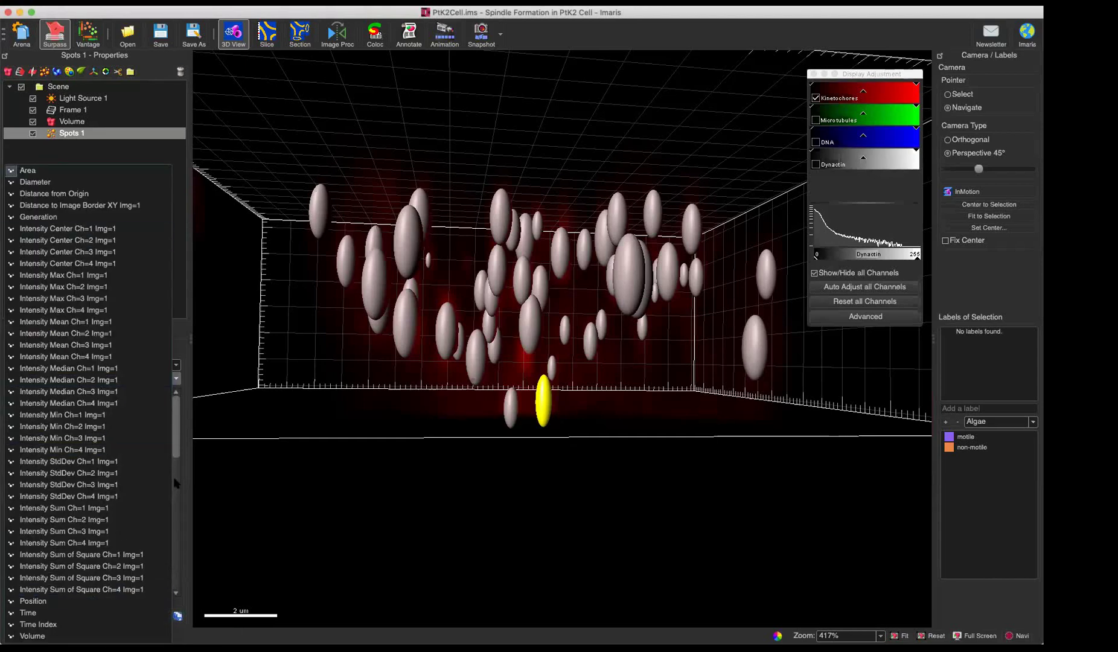
pyautogui.click(217, 512)
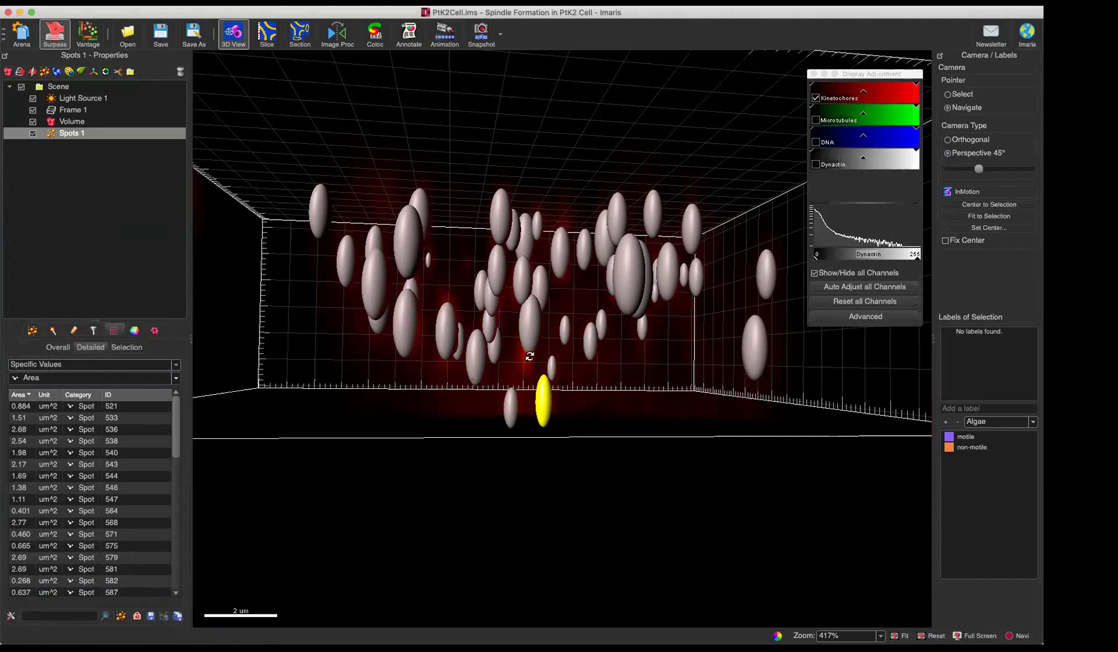
# Select two spots in the 3D view and display the Area statistics of only the selected spots
pyautogui.press('Escape')
pyautogui.click(501, 267)
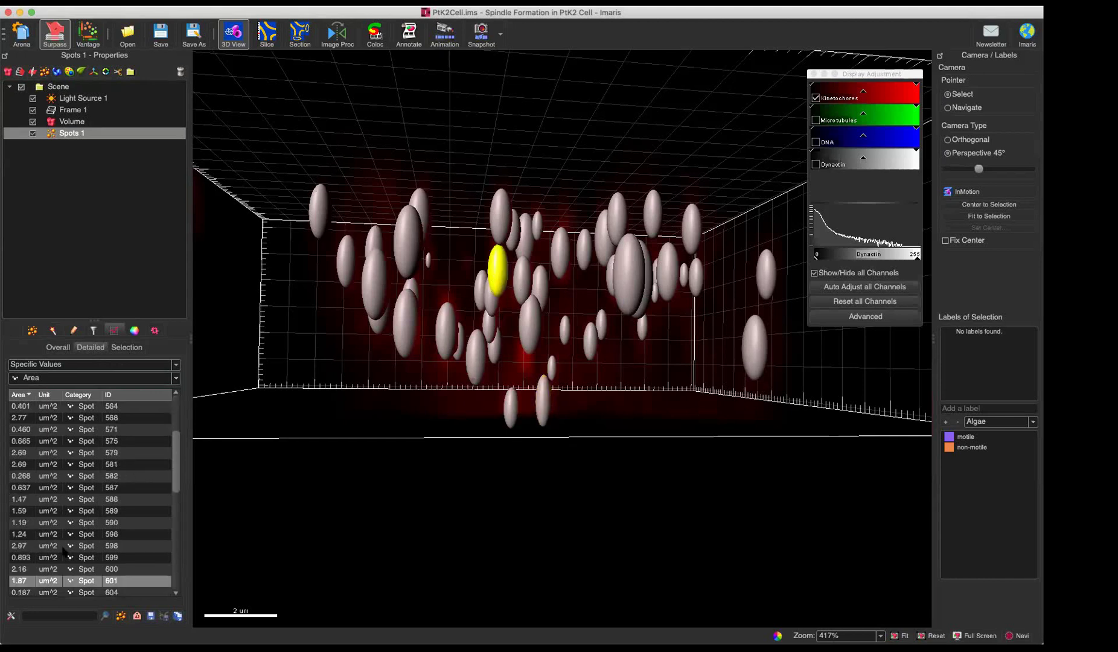
pyautogui.keyDown('ctrl'); pyautogui.click(645, 286); pyautogui.keyUp('ctrl')
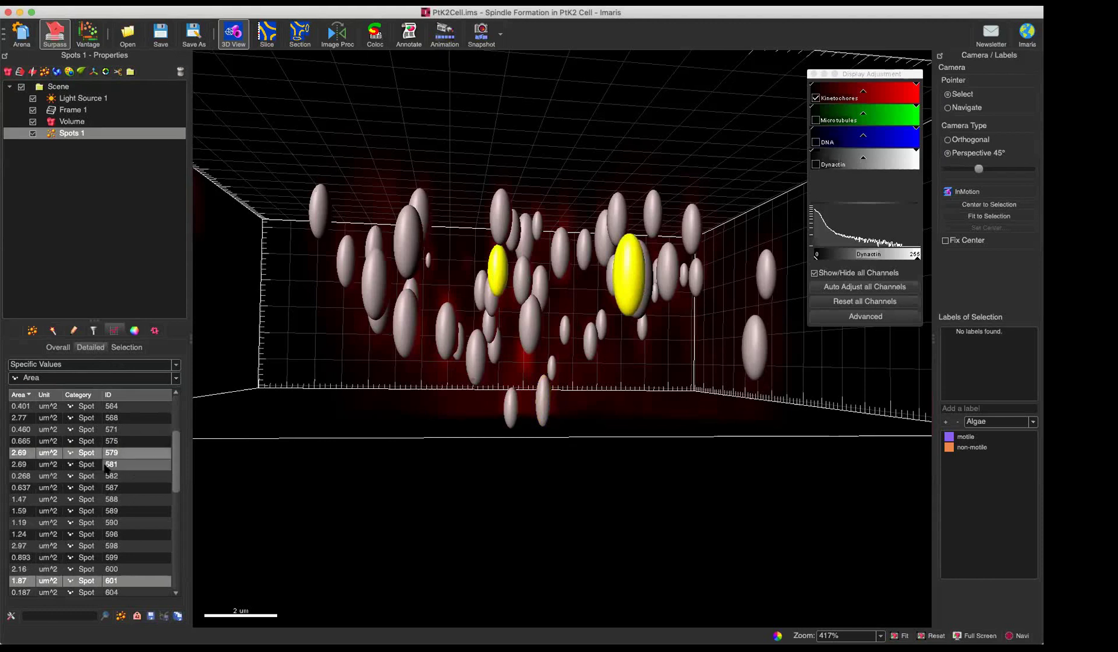
pyautogui.click(129, 348)
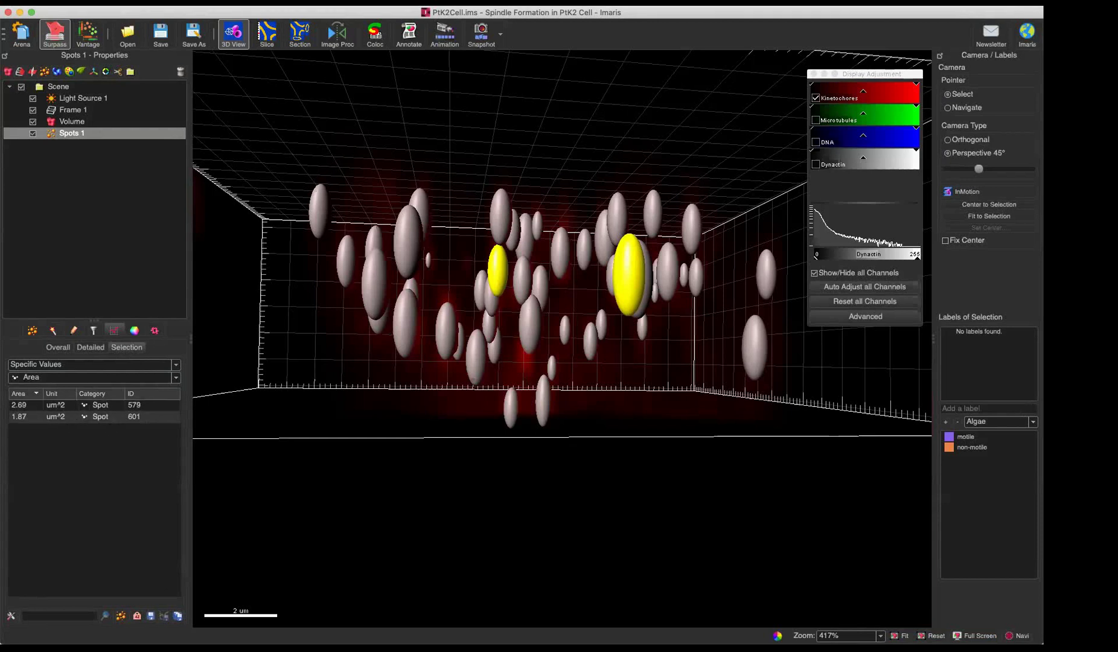
# Duplicate the two selected spots into a new Spots object, hide that duplicate and show the original Spots 1 again
pyautogui.click(121, 615)
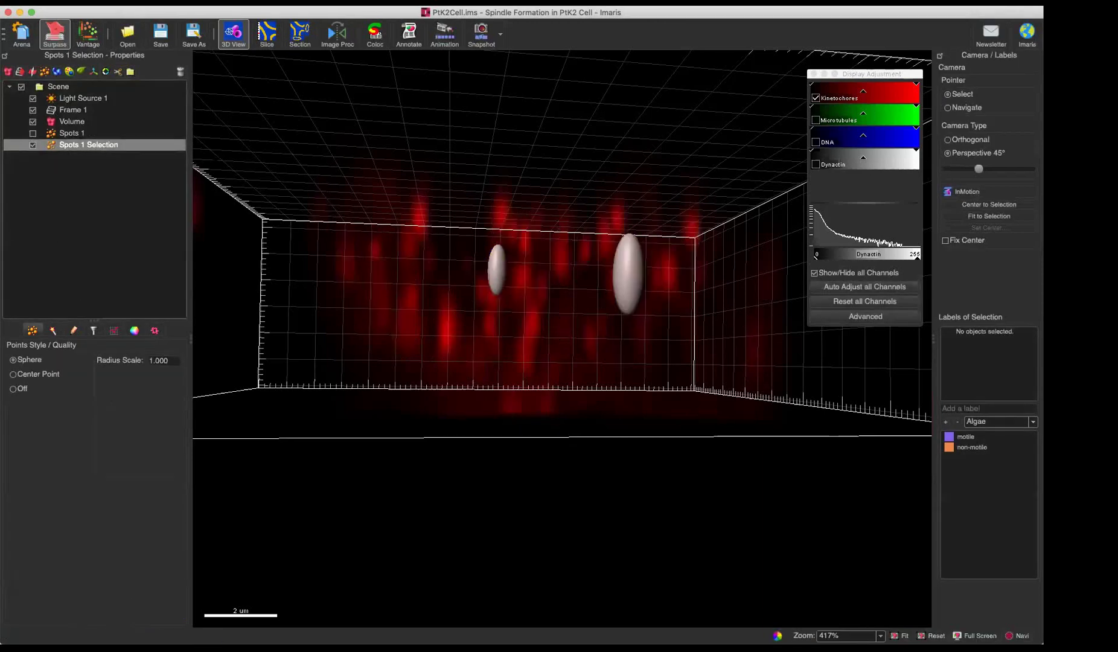
pyautogui.press('Escape')
pyautogui.moveTo(604, 312); pyautogui.dragTo(222, 274)
pyautogui.click(67, 134)
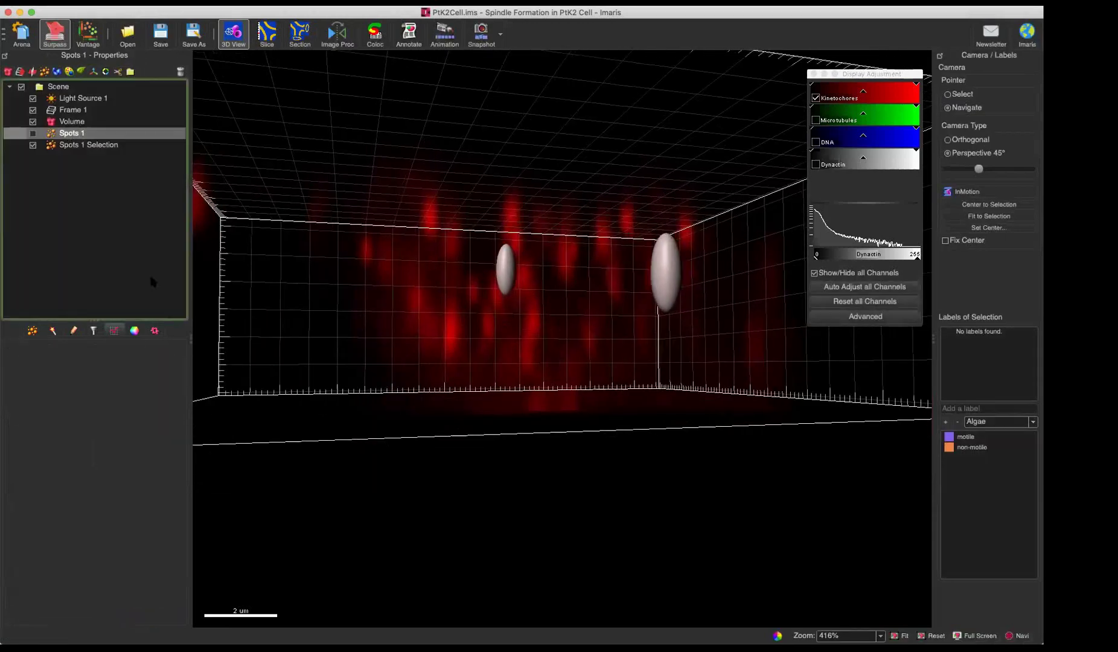
pyautogui.click(33, 144)
pyautogui.click(33, 133)
# Pick individual spots of Spots 1 in the 3D view to read each one's Area in the selection statistics
pyautogui.press('Escape')
pyautogui.click(454, 250)
pyautogui.click(520, 271)
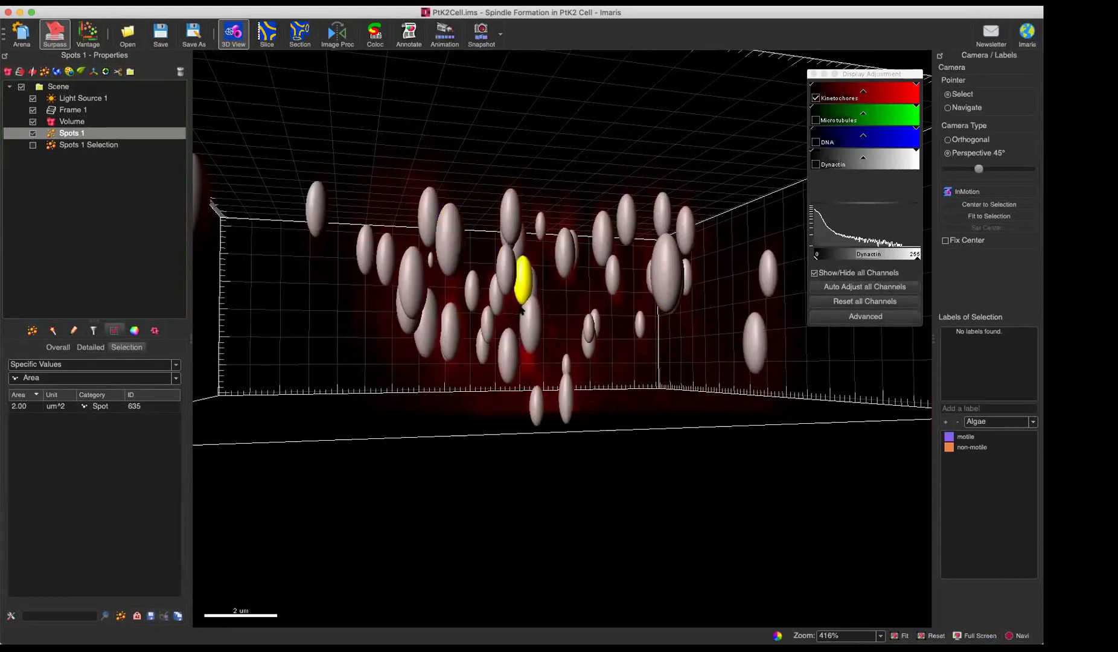
pyautogui.click(508, 355)
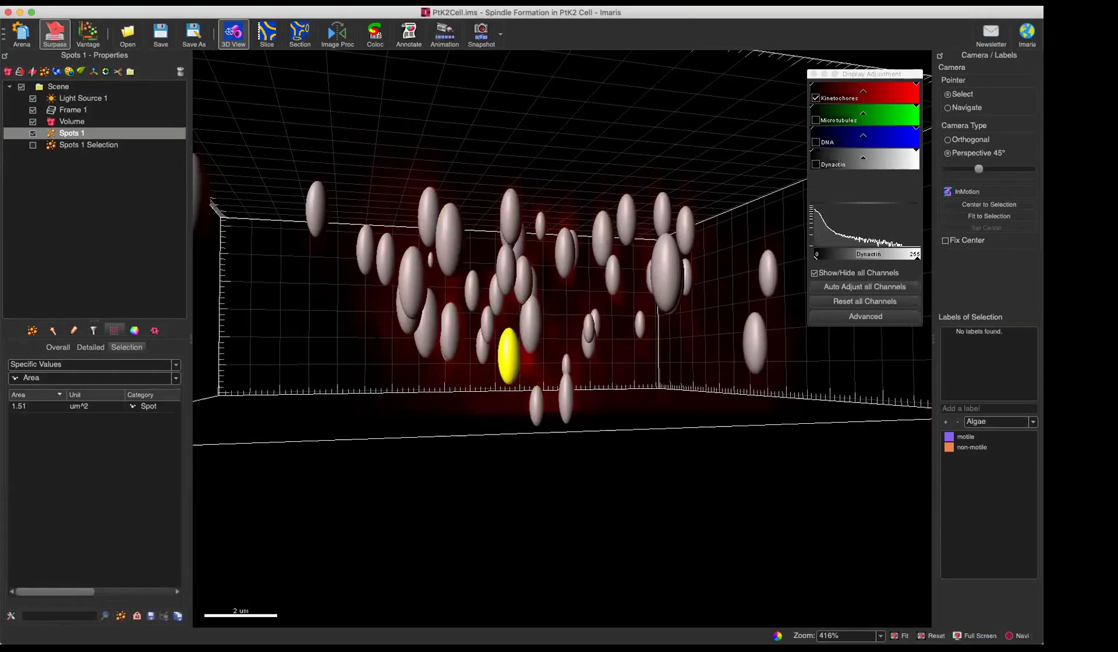
# Add a filter to Spots 1 and change its filter type from Area to Volume
pyautogui.click(94, 332)
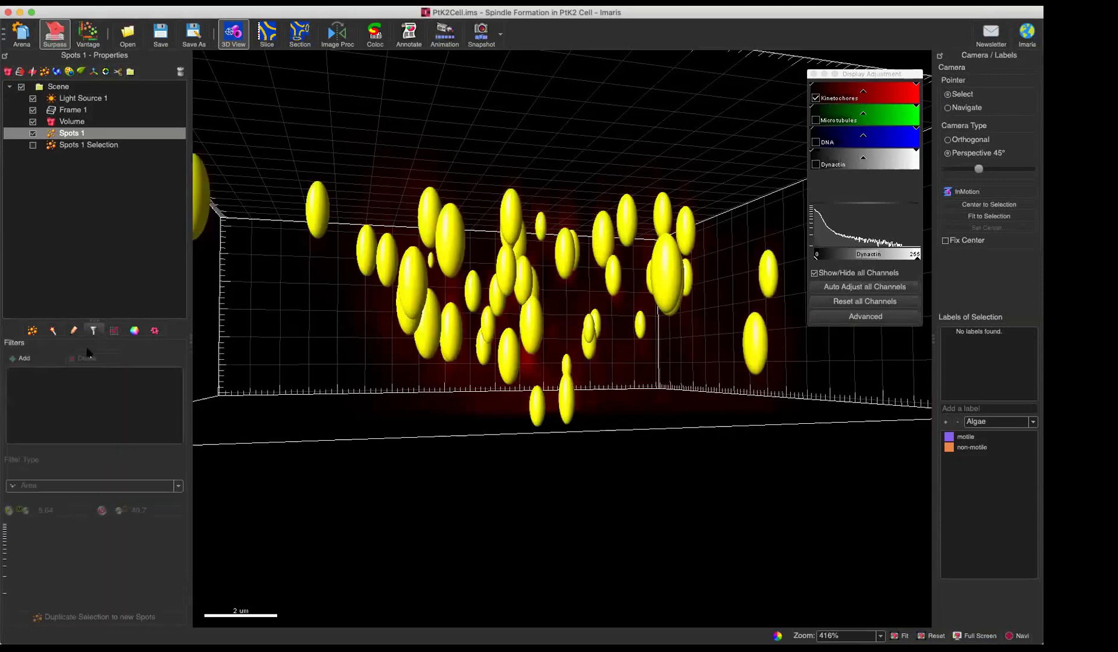
pyautogui.click(34, 359)
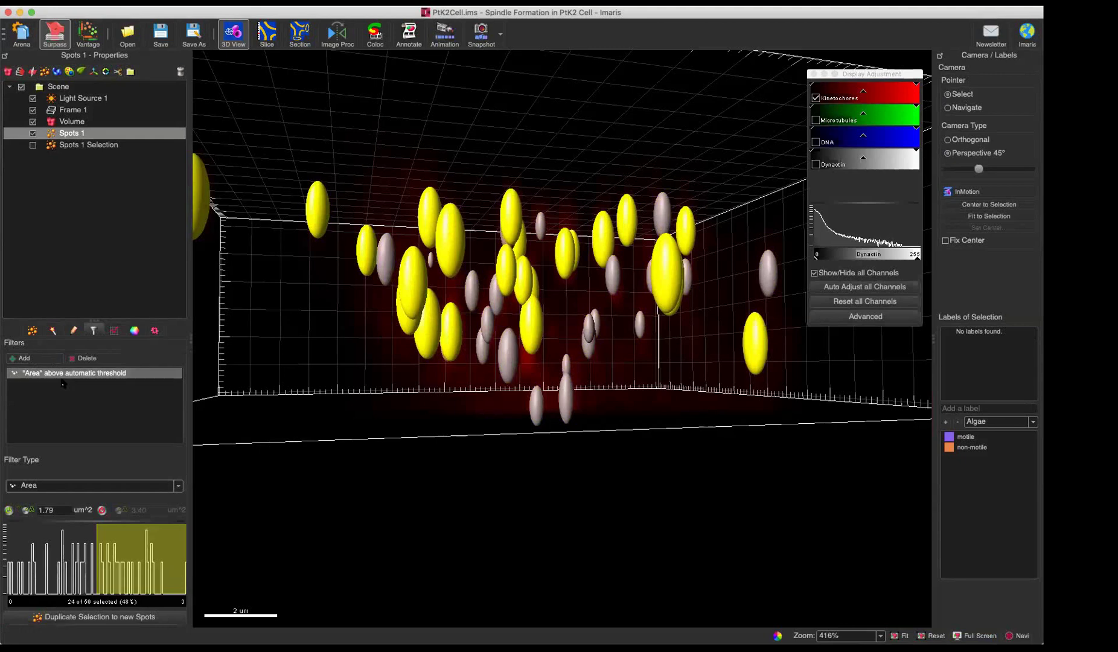
pyautogui.click(68, 488)
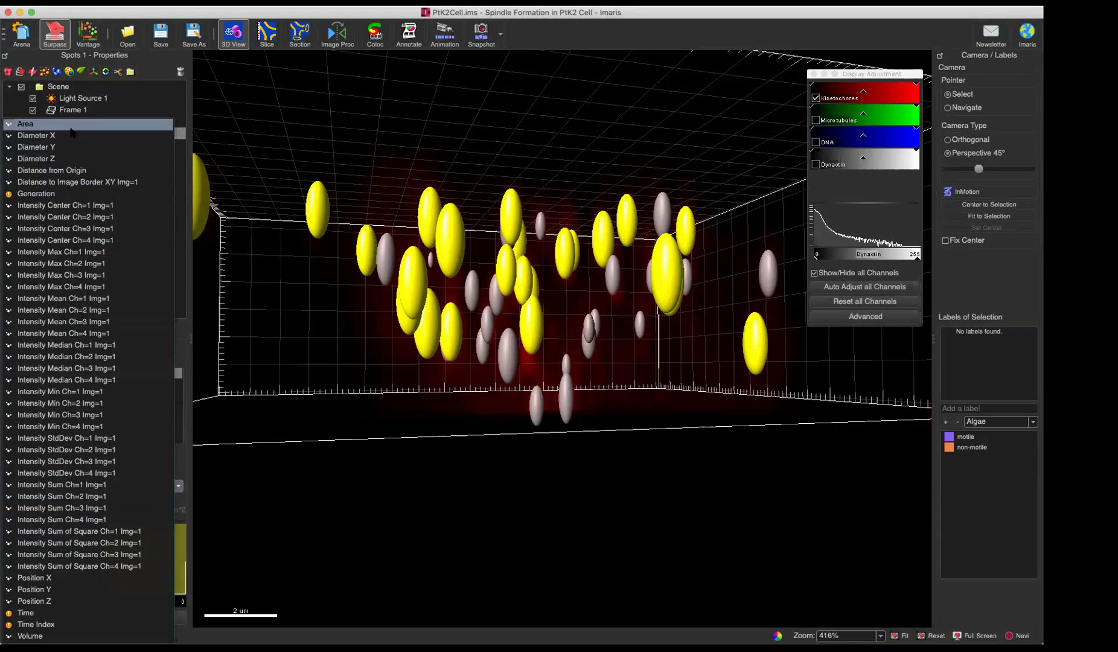
pyautogui.click(101, 635)
# Set the Volume filter's lower threshold to 0.233 um^3 and inspect the selected spots in 3D
pyautogui.moveTo(109, 563)
pyautogui.mouseDown()
pyautogui.moveTo(90, 560)
pyautogui.moveTo(118, 560)
pyautogui.moveTo(97, 558)
pyautogui.mouseUp()
pyautogui.press('Escape')
pyautogui.scroll(-5, 612, 339)
pyautogui.moveTo(424, 265); pyautogui.dragTo(400, 247)
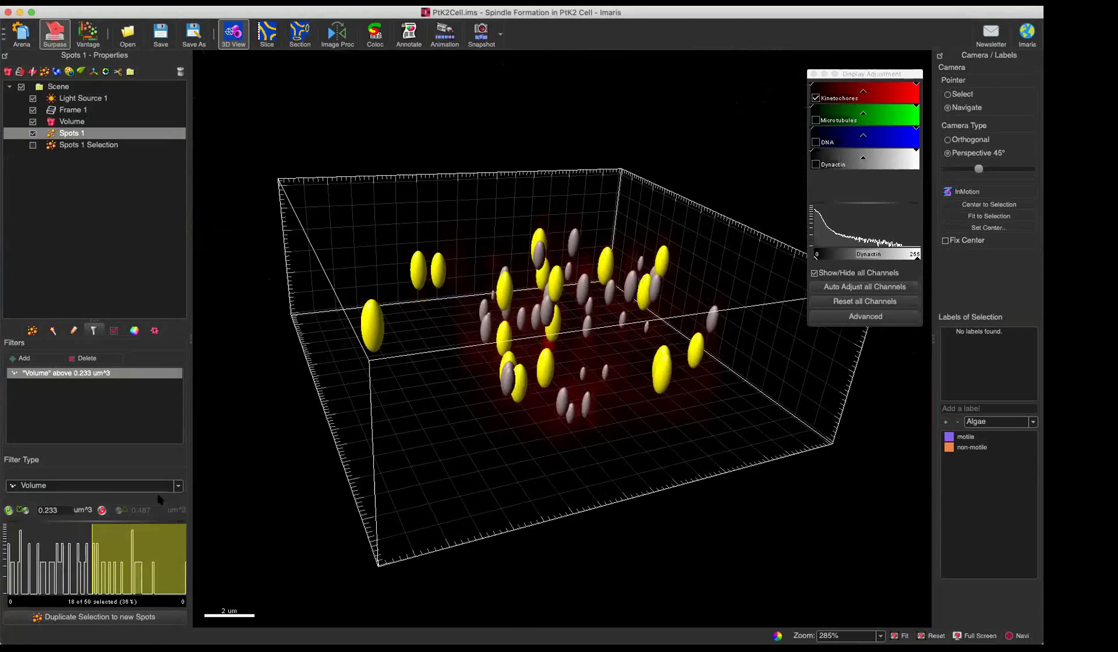
pyautogui.doubleClick(71, 513)
pyautogui.moveTo(614, 416); pyautogui.dragTo(401, 465)
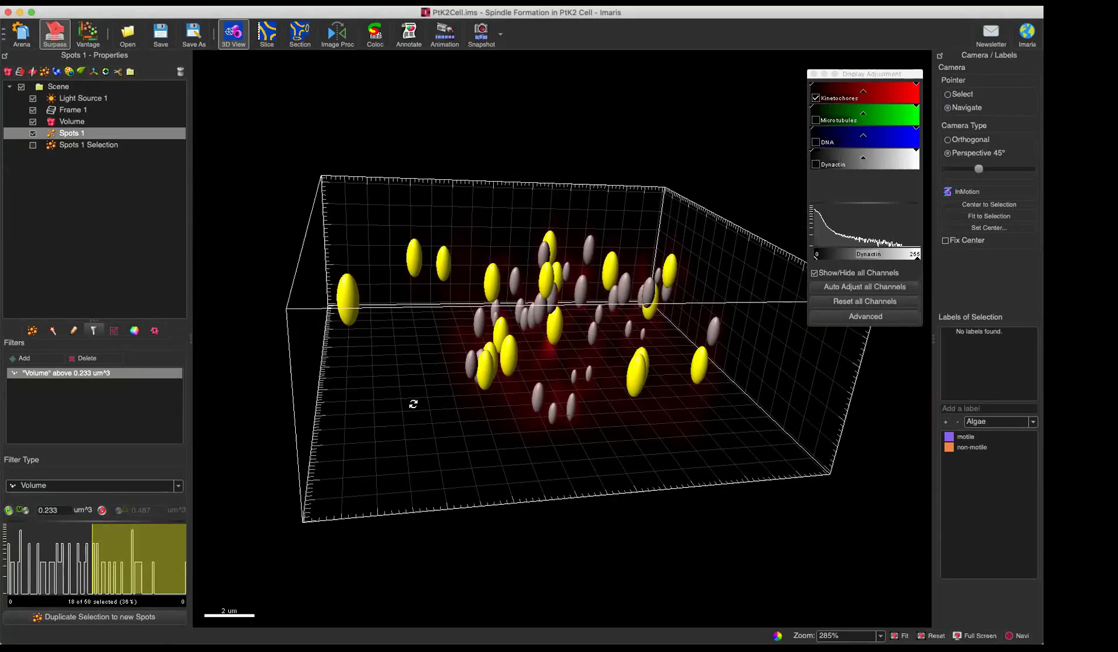
pyautogui.moveTo(514, 379); pyautogui.dragTo(507, 359)
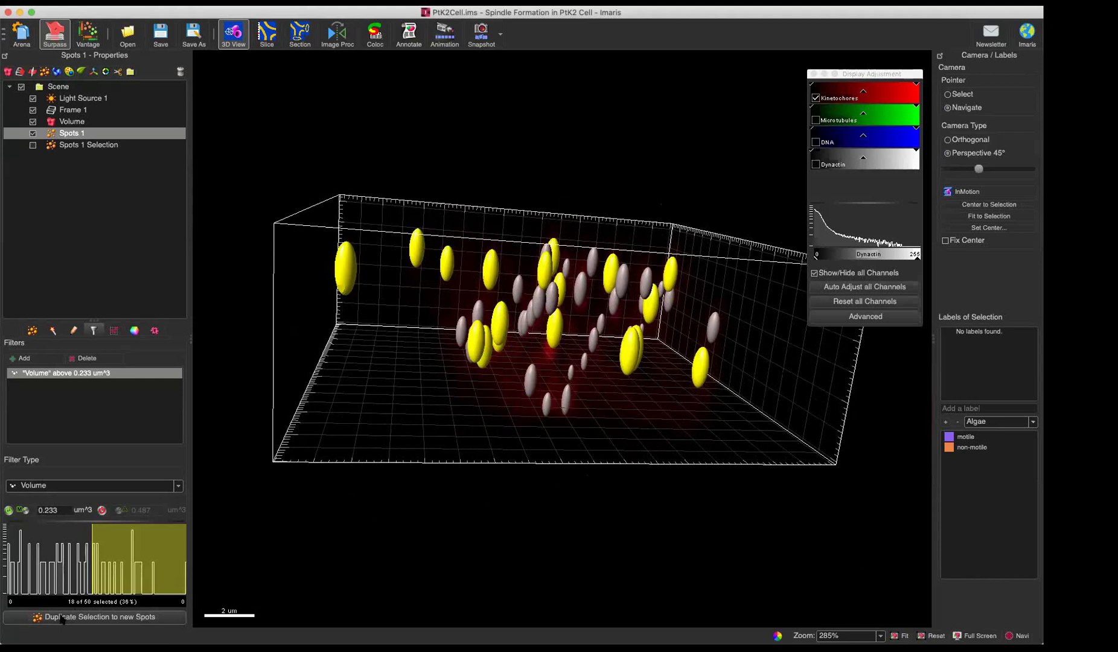
# Deactivate the Volume filter's lower threshold and activate its upper threshold at 0.0955 um^3
pyautogui.click(9, 511)
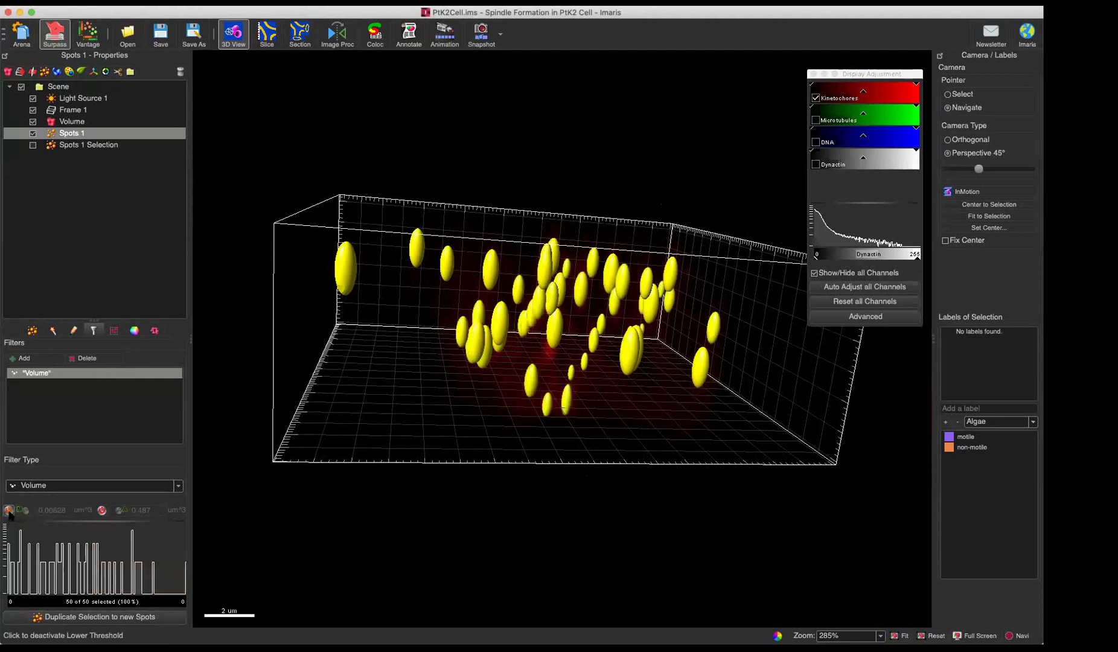
pyautogui.click(102, 511)
pyautogui.moveTo(73, 536); pyautogui.dragTo(41, 536)
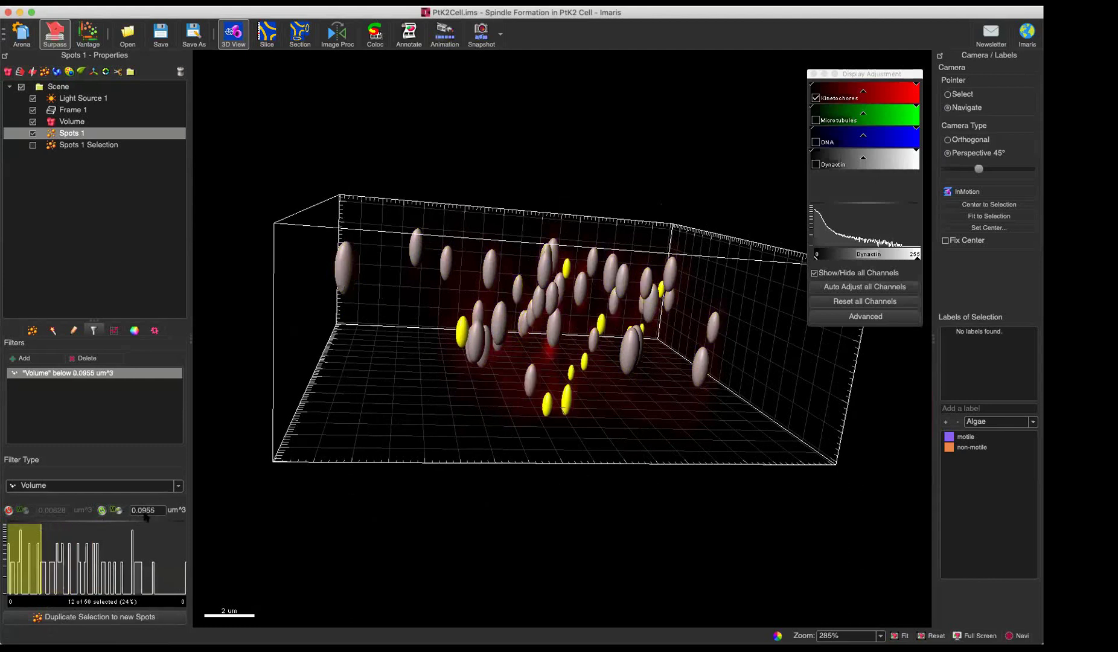
# Delete the small spots selected by the Volume filter from Spots 1
pyautogui.moveTo(606, 392); pyautogui.dragTo(586, 387)
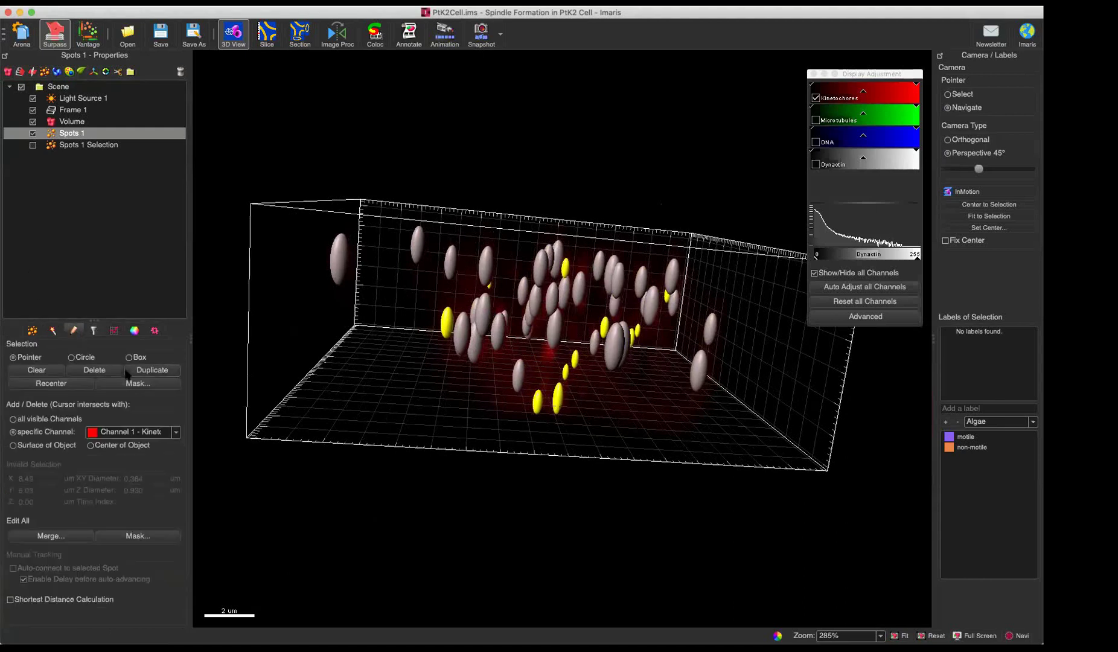
pyautogui.click(94, 370)
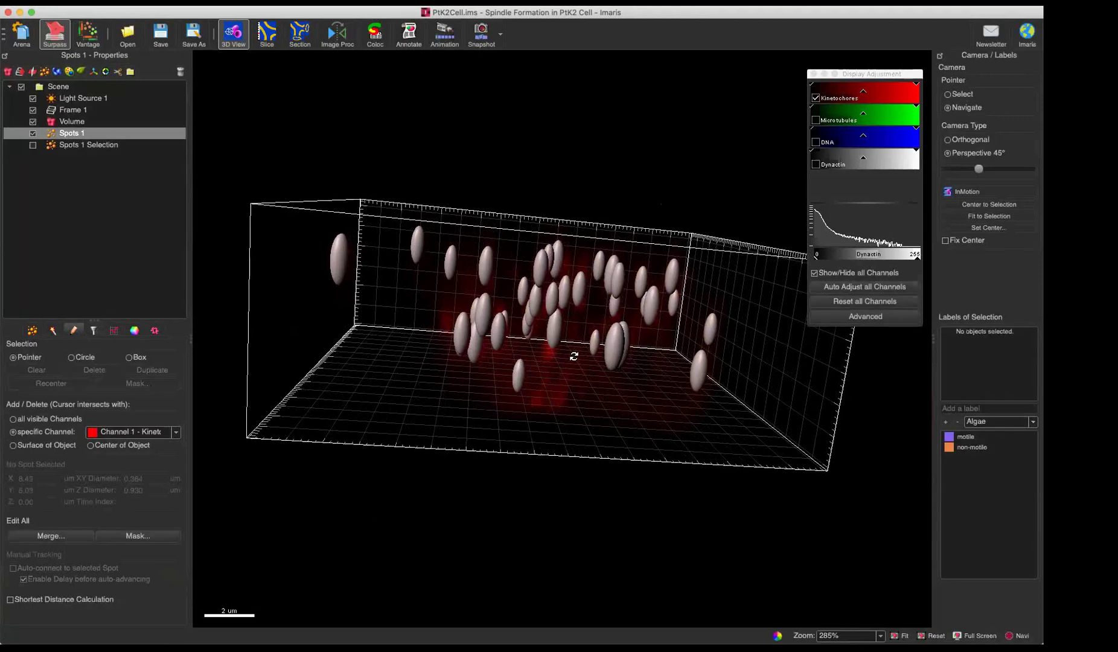
pyautogui.moveTo(573, 389); pyautogui.dragTo(410, 349)
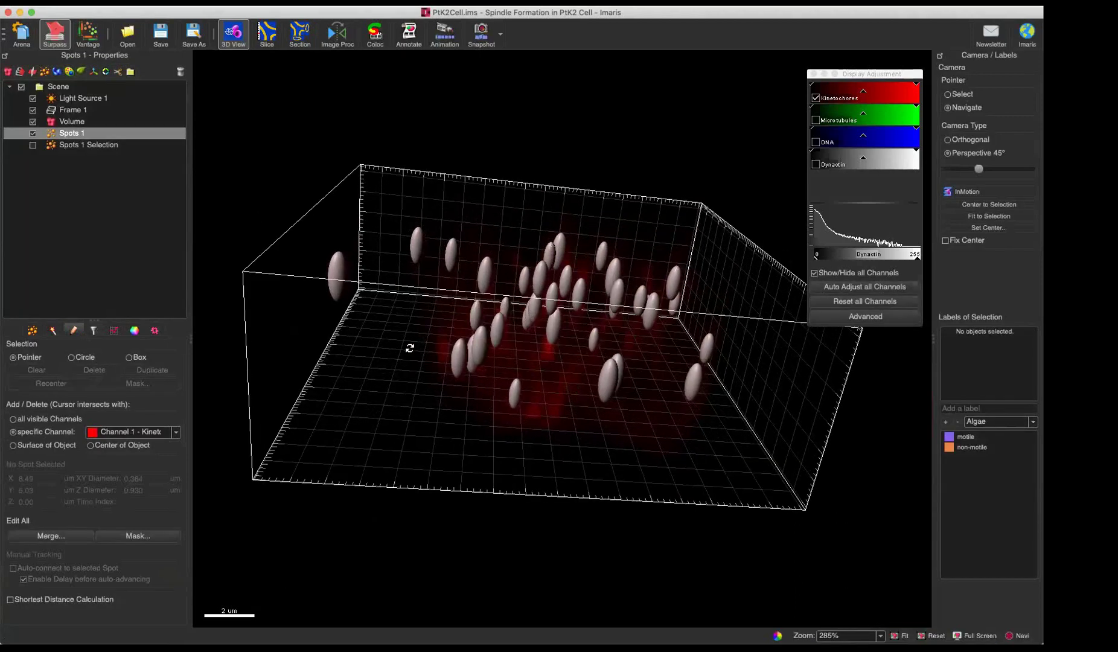
pyautogui.click(94, 331)
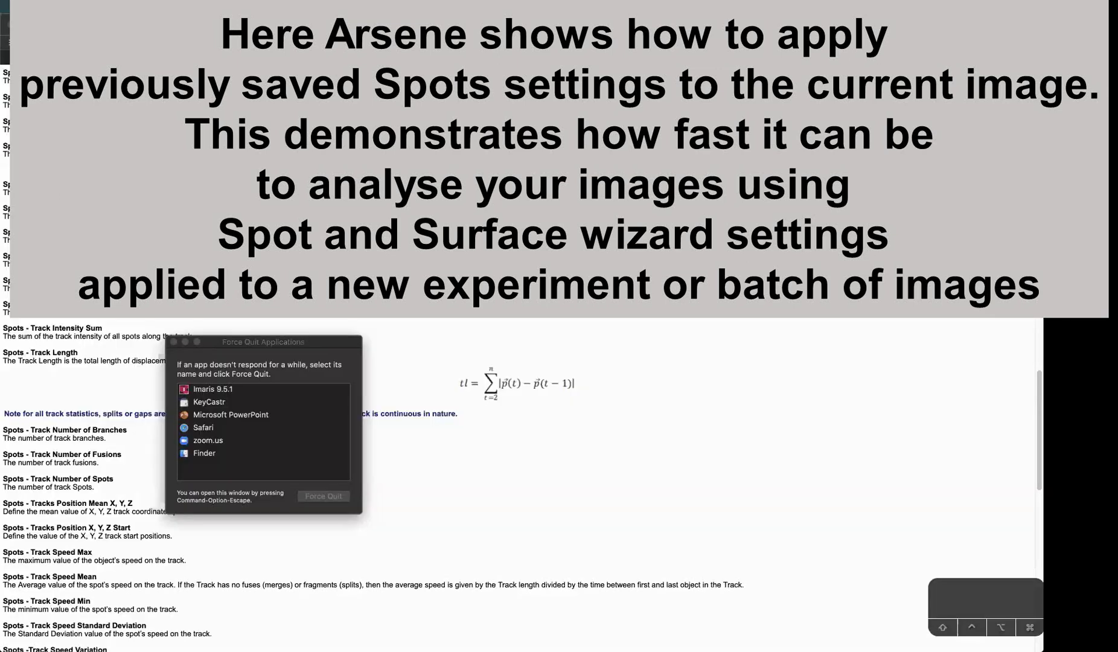
# Close the Force Quit window, start Imaris 9.5.1 again and open PtK2Cell.ims from the Imaris Demo Images folder
pyautogui.moveTo(3, 338)
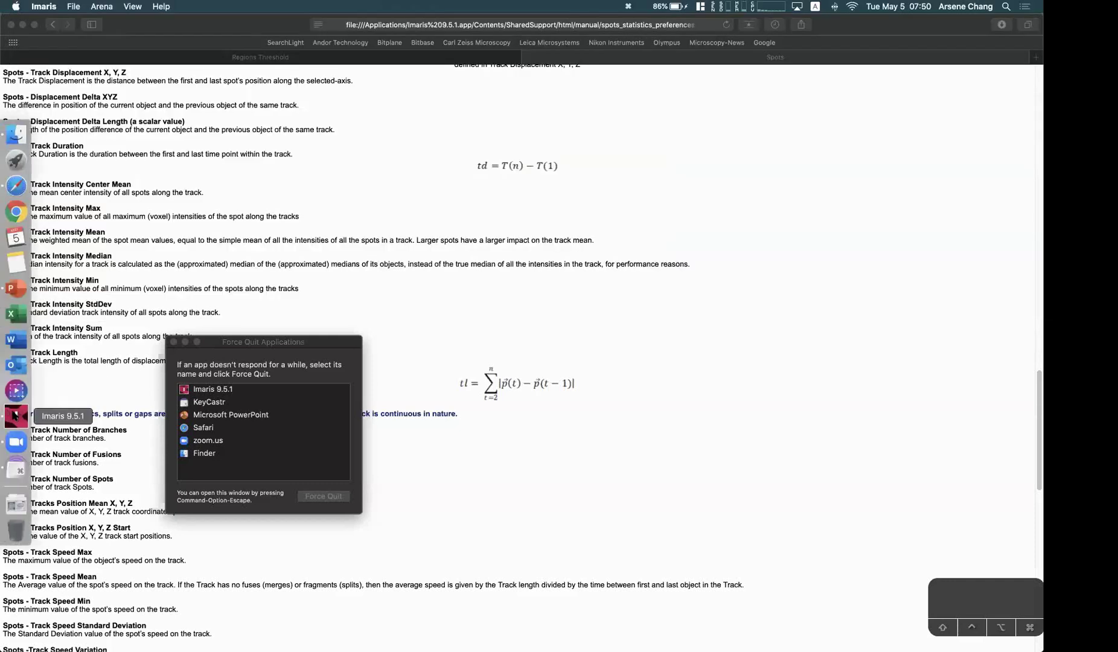
pyautogui.click(173, 342)
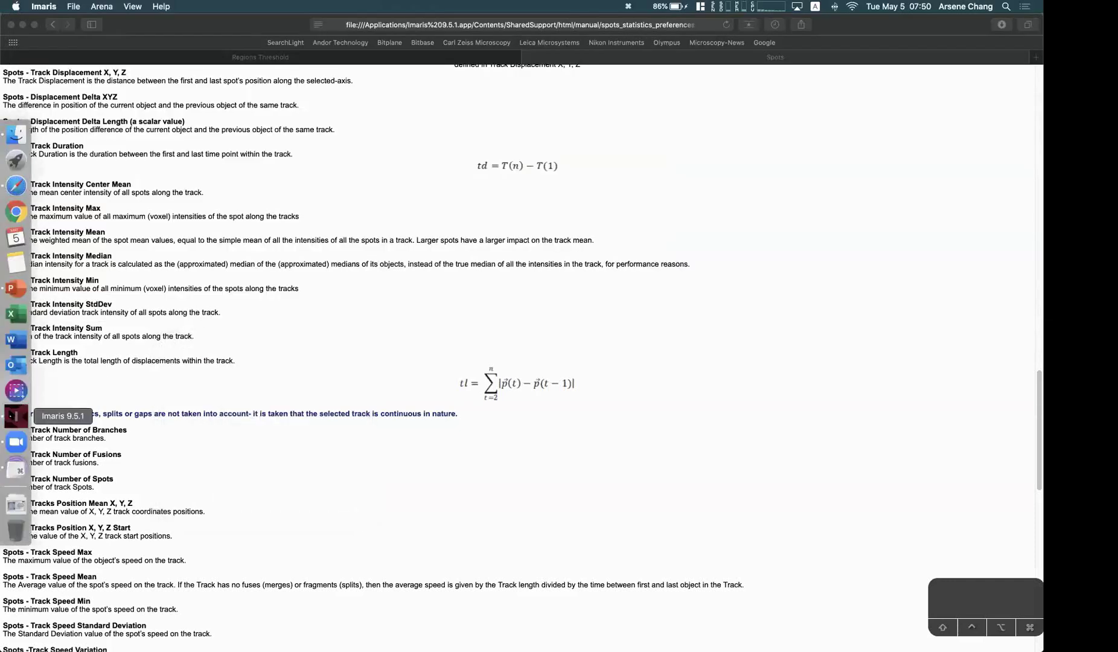
pyautogui.click(8, 415)
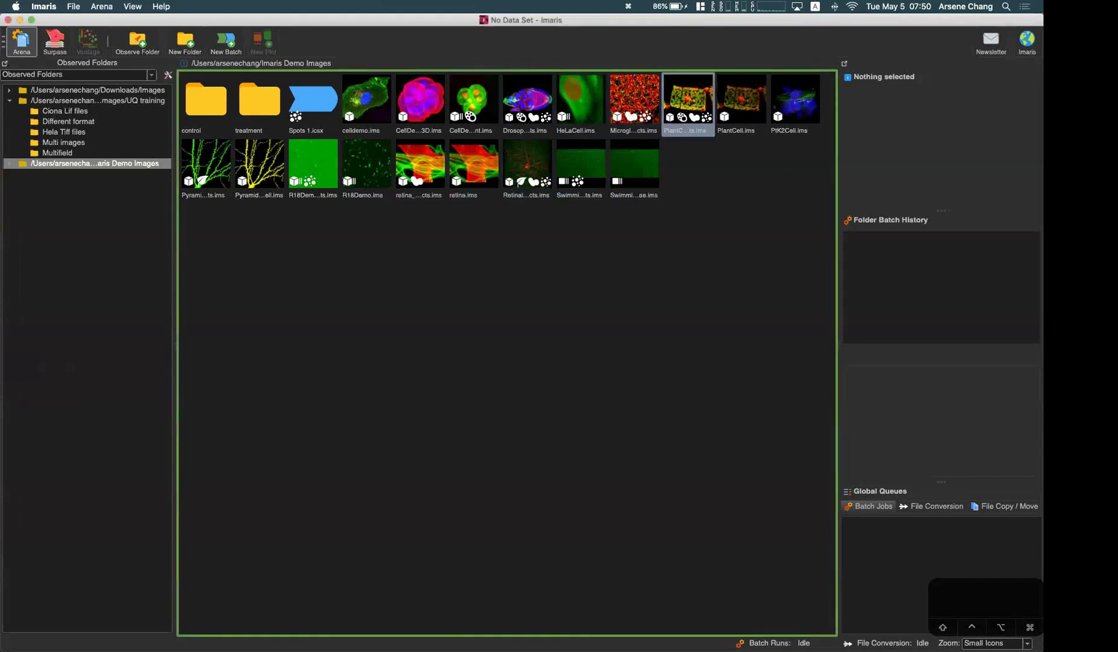
pyautogui.doubleClick(790, 100)
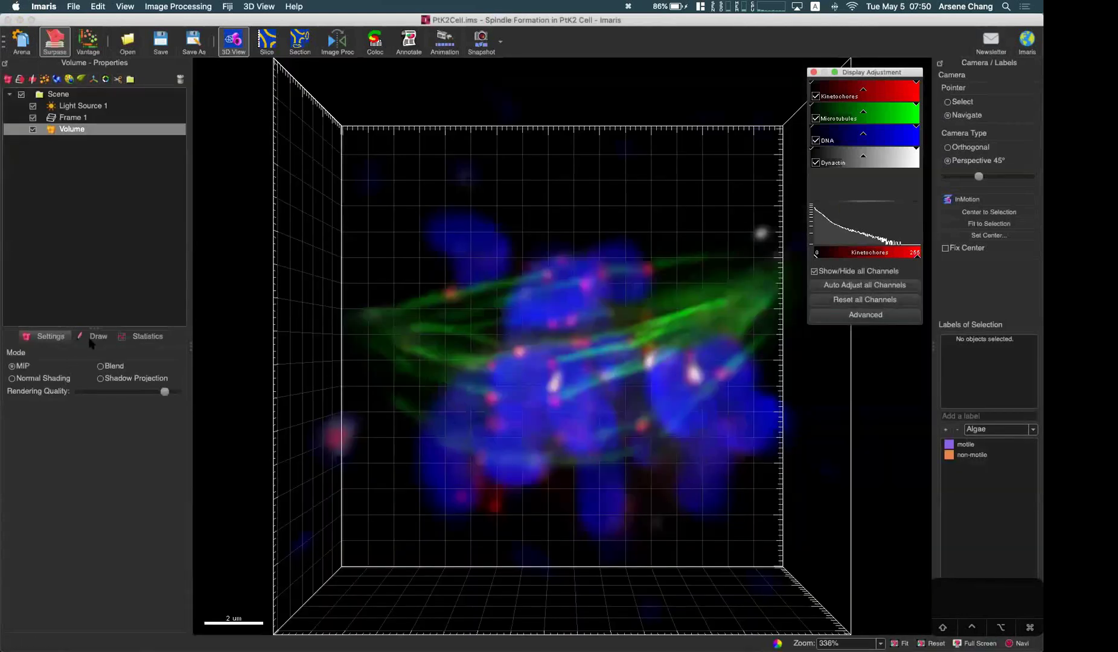
# Create a new Spots object with the saved favorite creation parameters Spots 1, running all creation steps through to the end
pyautogui.click(45, 80)
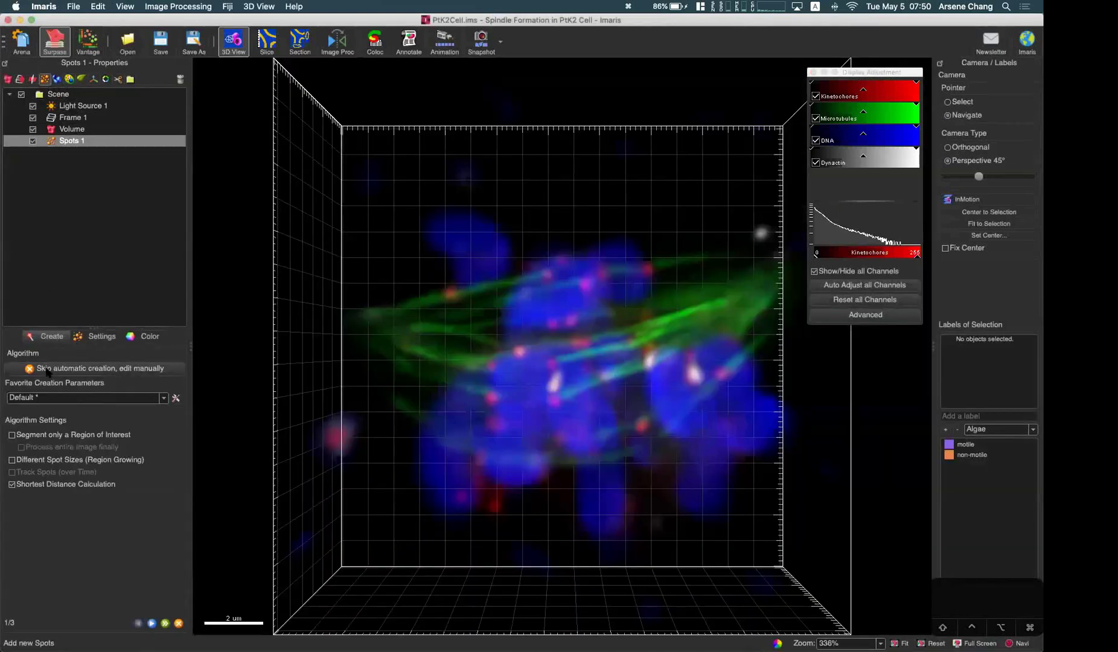
pyautogui.click(72, 400)
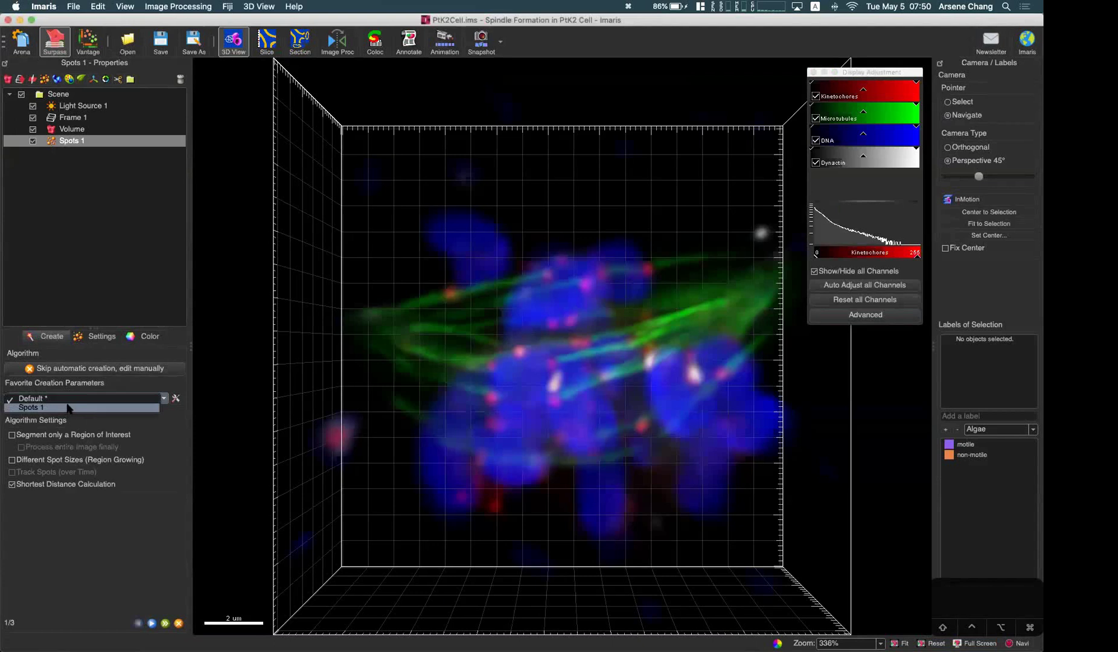
pyautogui.click(68, 407)
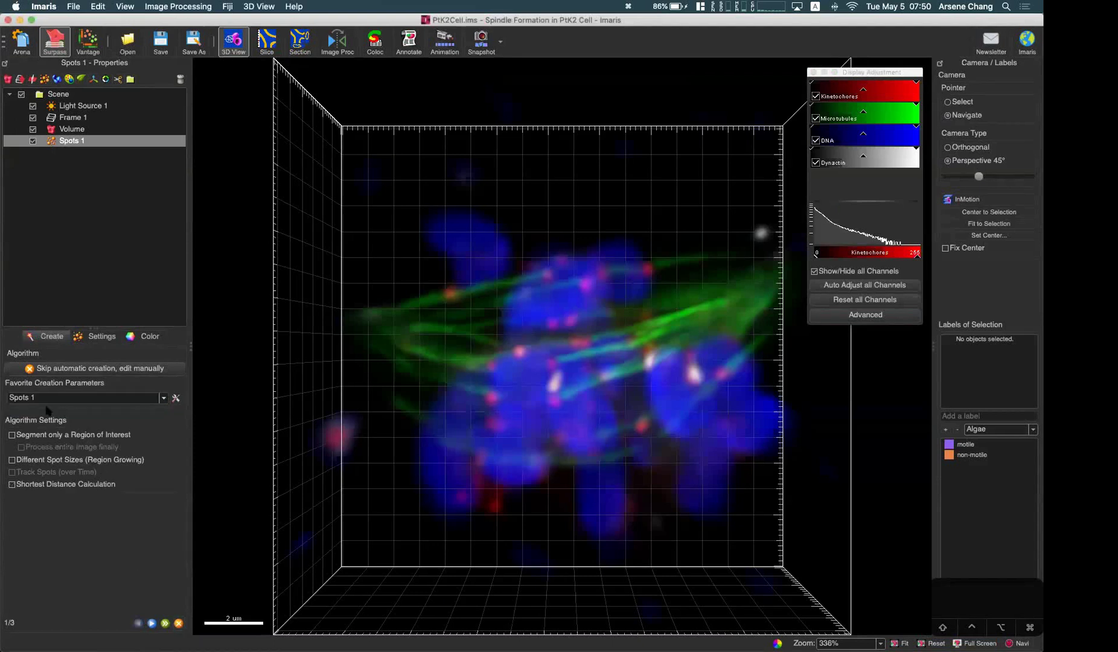
pyautogui.click(165, 624)
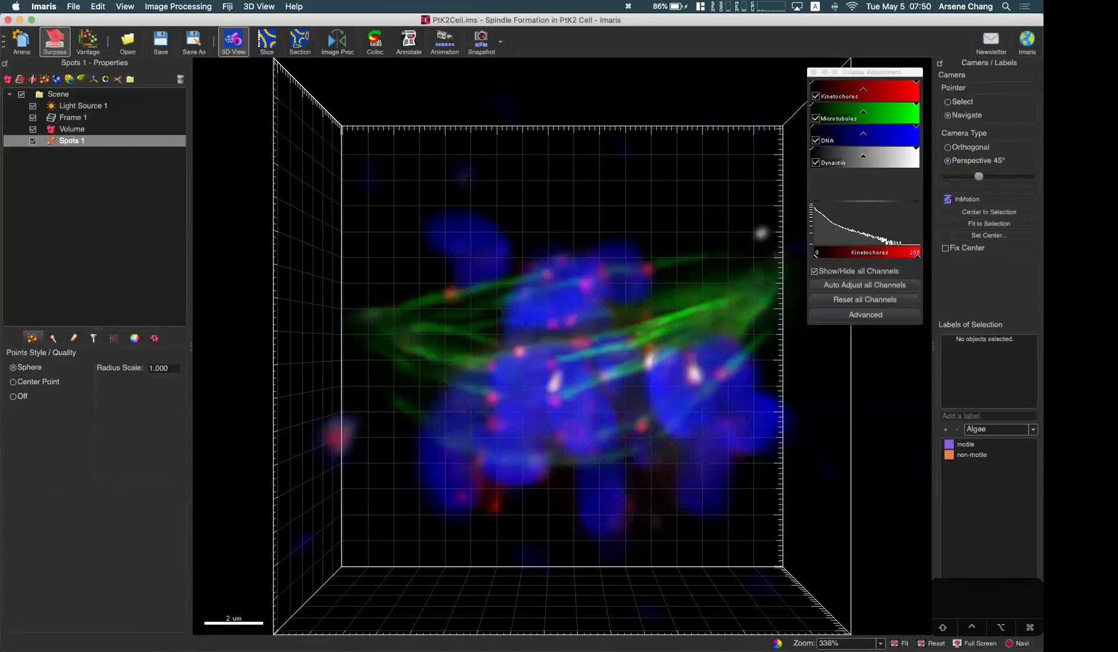
pyautogui.moveTo(504, 545); pyautogui.dragTo(320, 350)
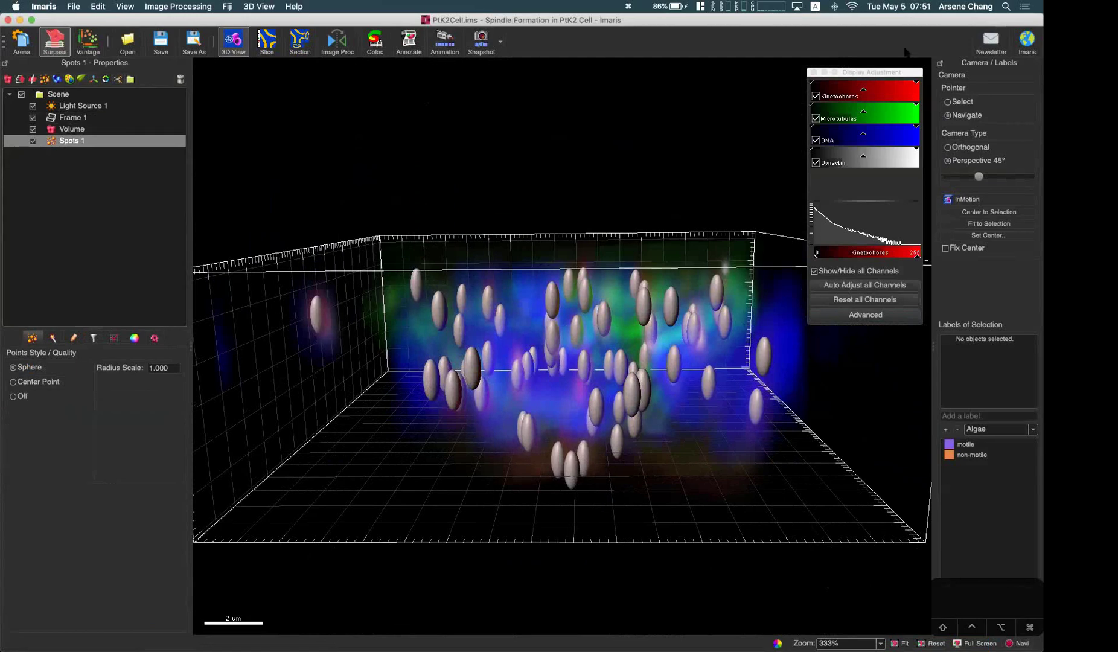
# Hide the Microtubules, DNA and Dynactin channels, leaving only Kinetochores displayed with the spots
pyautogui.click(816, 118)
pyautogui.click(816, 140)
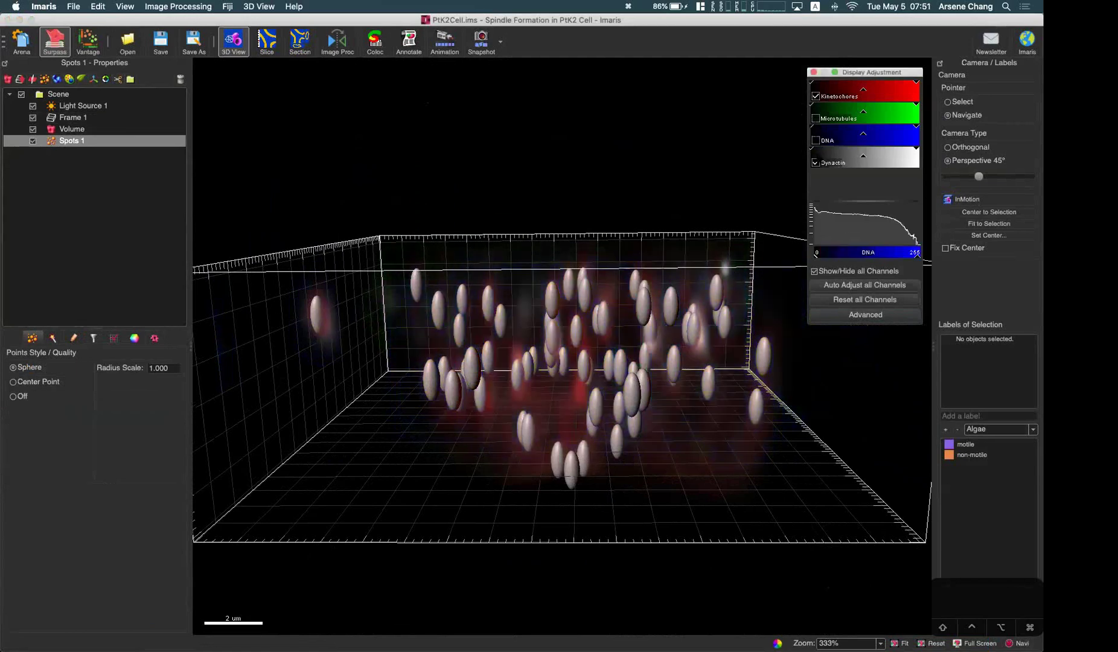
pyautogui.click(816, 162)
pyautogui.moveTo(525, 390); pyautogui.dragTo(534, 378)
# Add Distance from Origin and Distance to Image Border XY filters to the new spots, and look through the available filter types
pyautogui.click(93, 337)
pyautogui.click(32, 368)
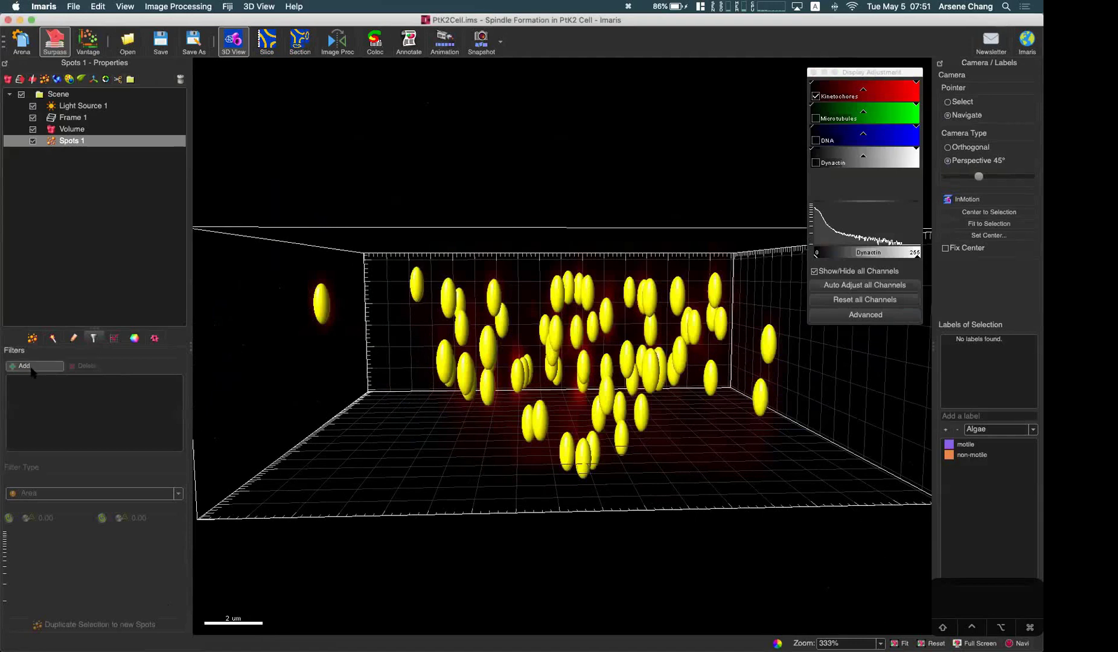
pyautogui.click(46, 367)
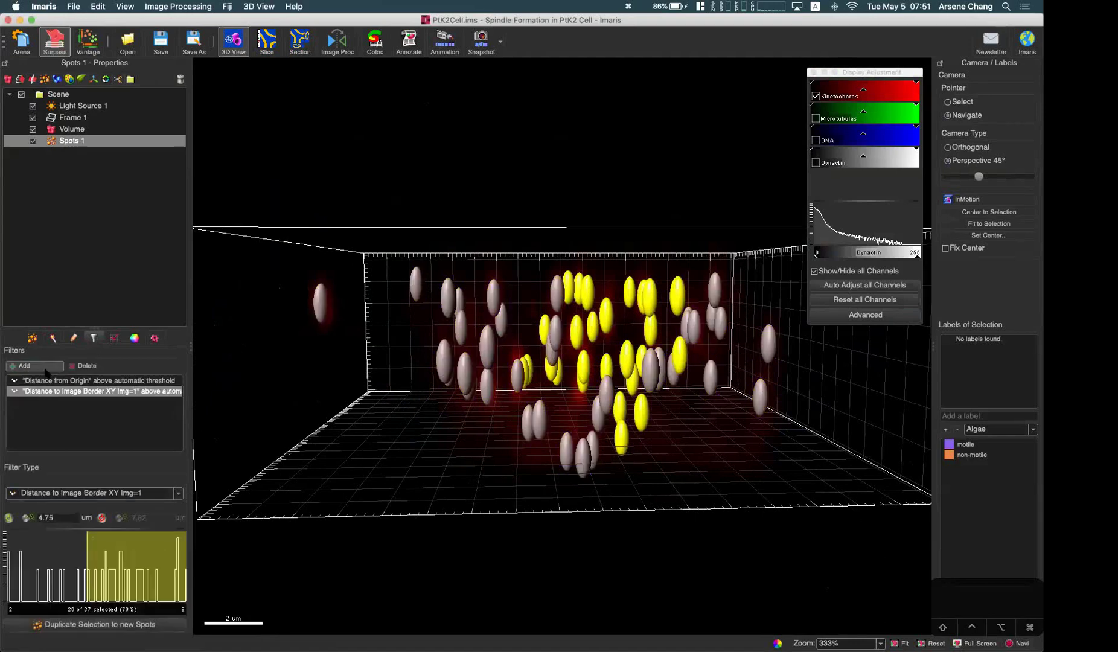
pyautogui.click(87, 494)
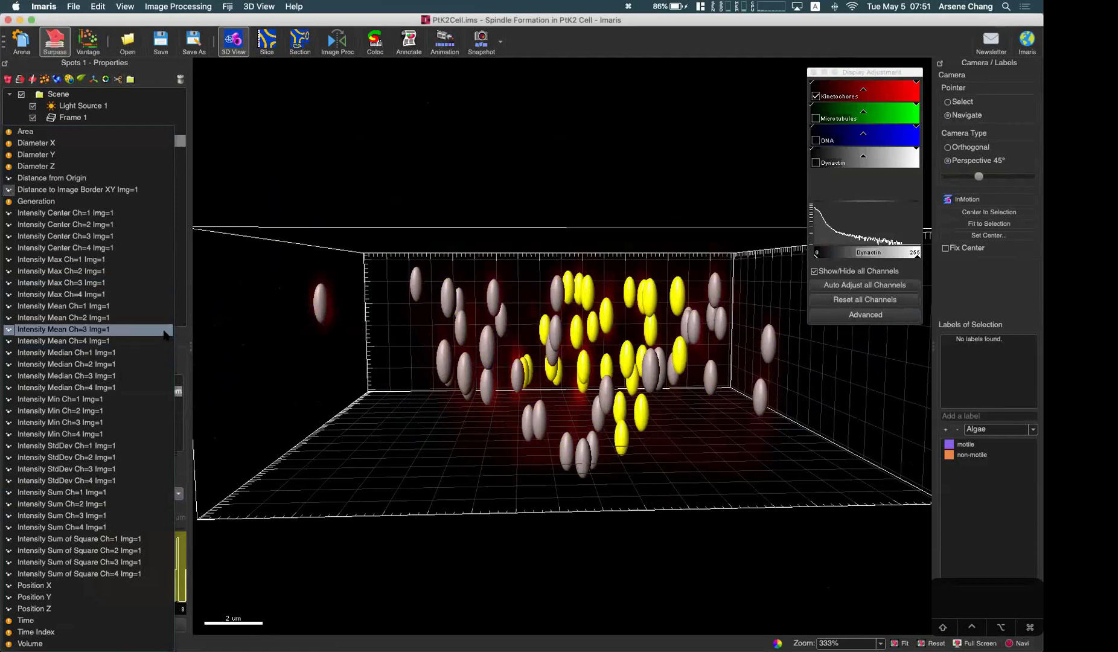
pyautogui.click(189, 344)
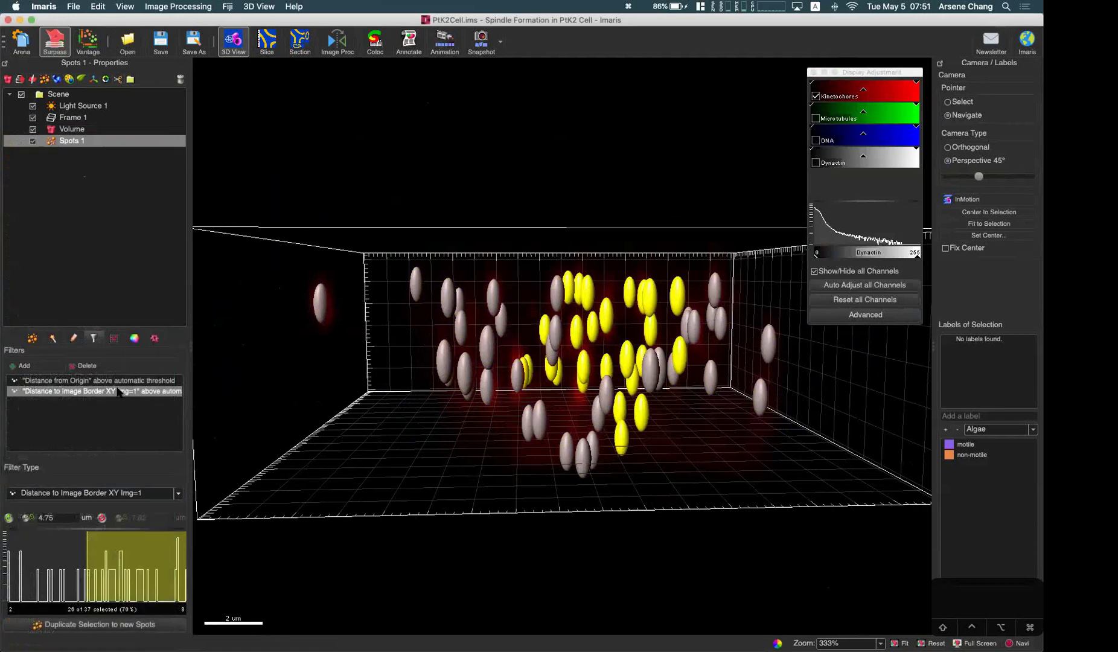
# Delete both filters from Spots 1 and open its overall statistics
pyautogui.click(87, 366)
pyautogui.click(87, 367)
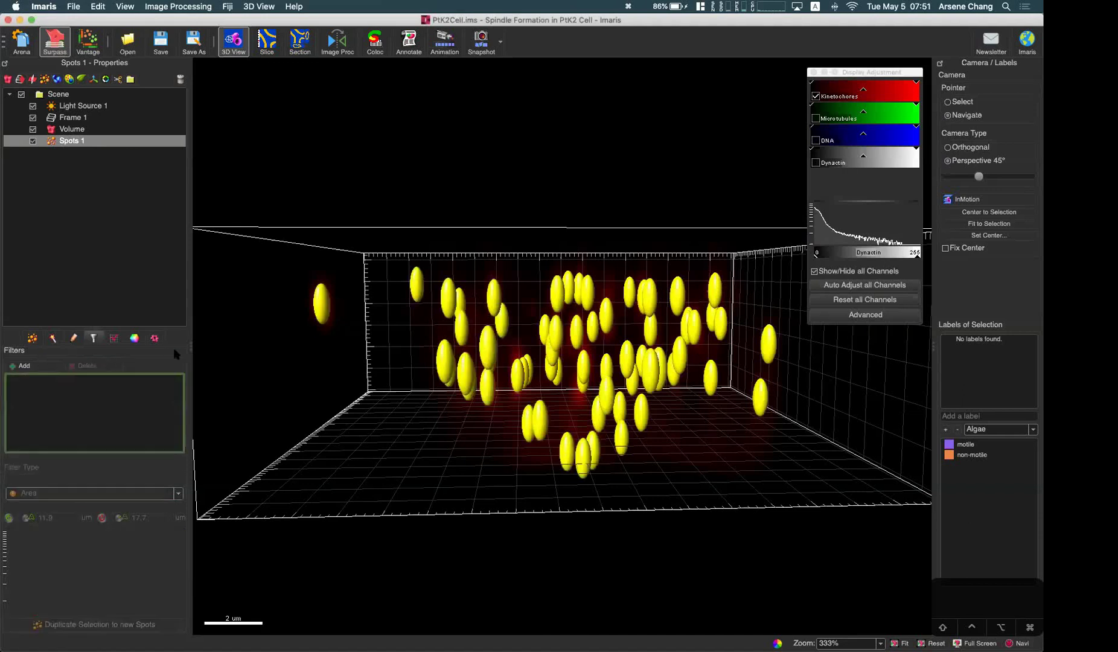
pyautogui.click(114, 339)
# Select a single spot near the lower middle of the volume and list the detailed Volume values of Spots 1
pyautogui.press('Escape')
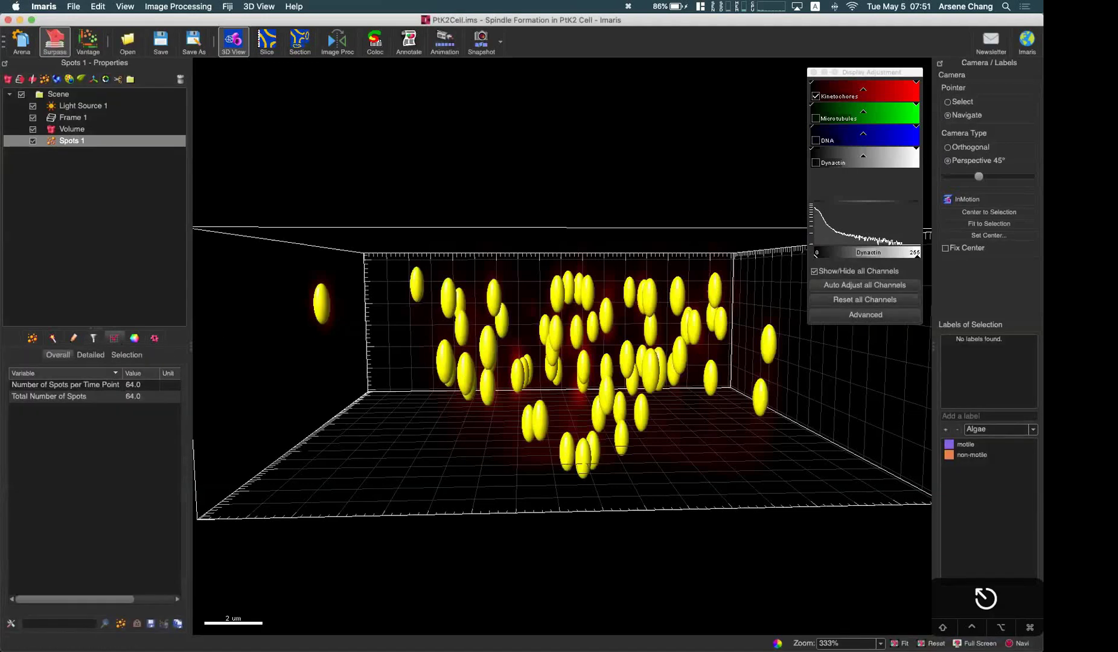
pyautogui.click(551, 430)
pyautogui.click(542, 424)
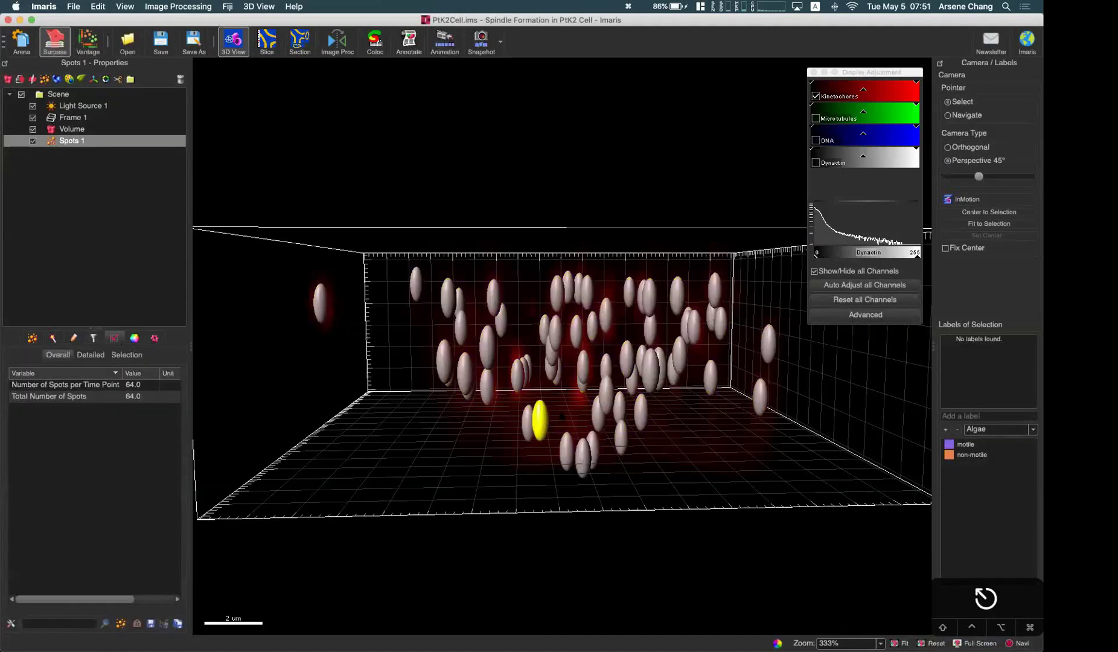
pyautogui.click(90, 355)
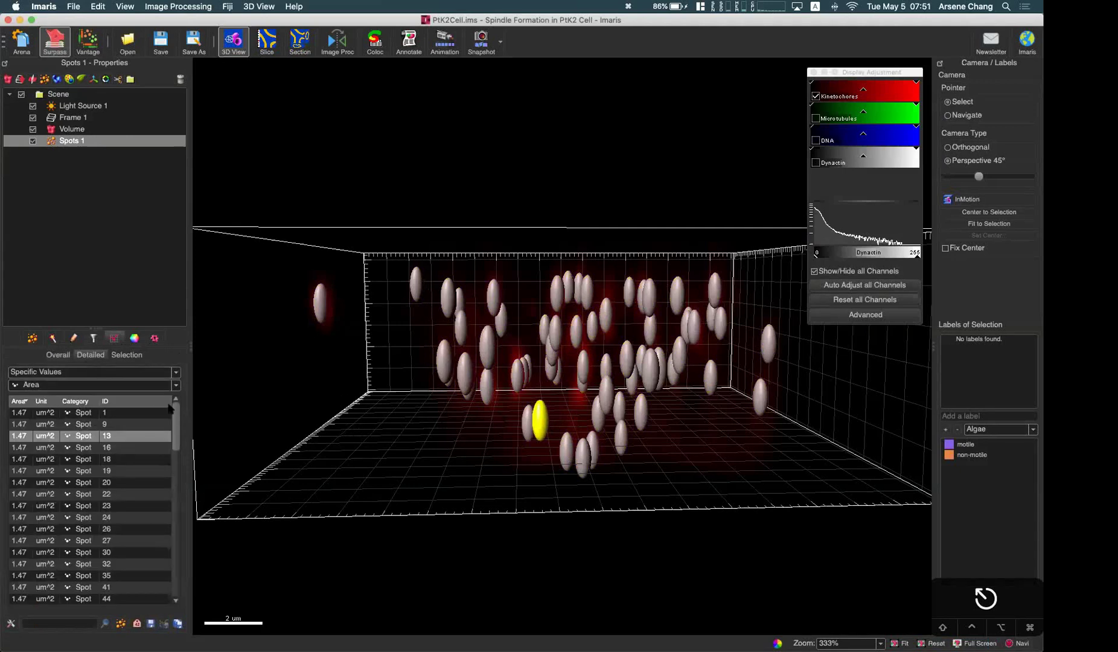
pyautogui.click(147, 387)
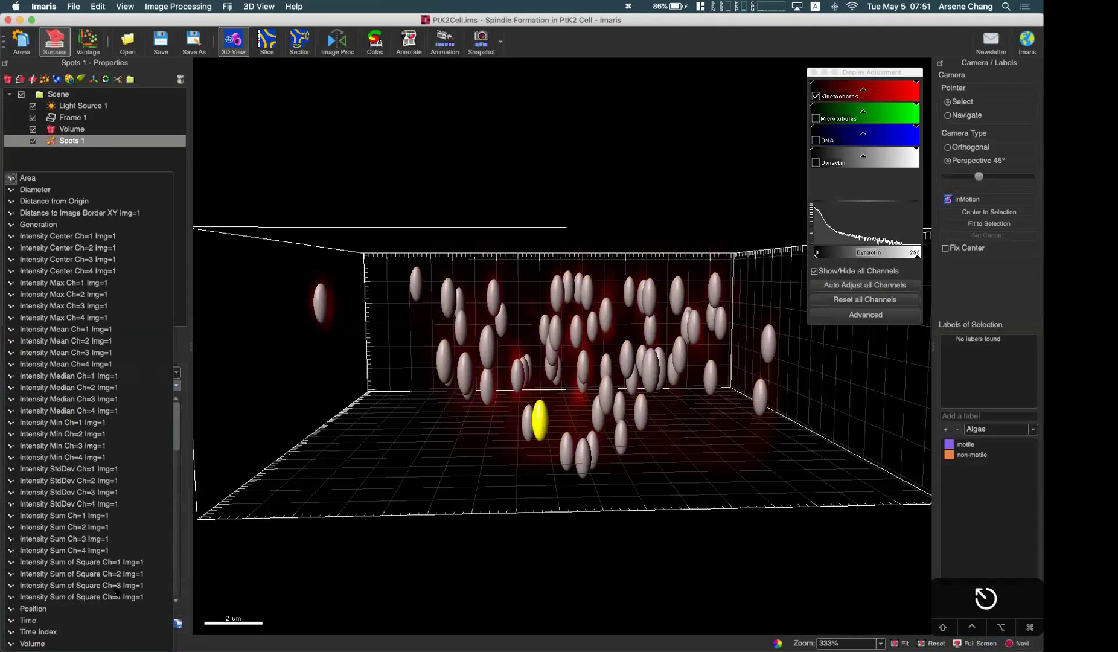
pyautogui.click(91, 643)
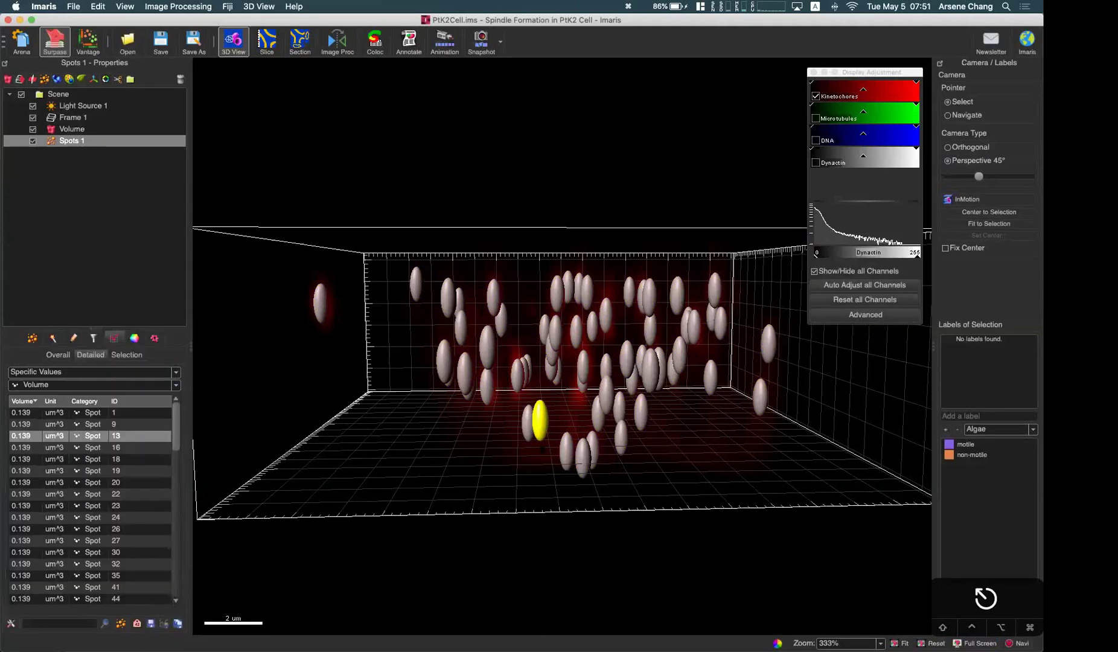
# Reselect spot 13, keep Volume as the listed statistic, and annotate the spot with its volume value in the 3D view
pyautogui.press('Escape')
pyautogui.press('Escape')
pyautogui.moveTo(457, 425); pyautogui.dragTo(474, 408)
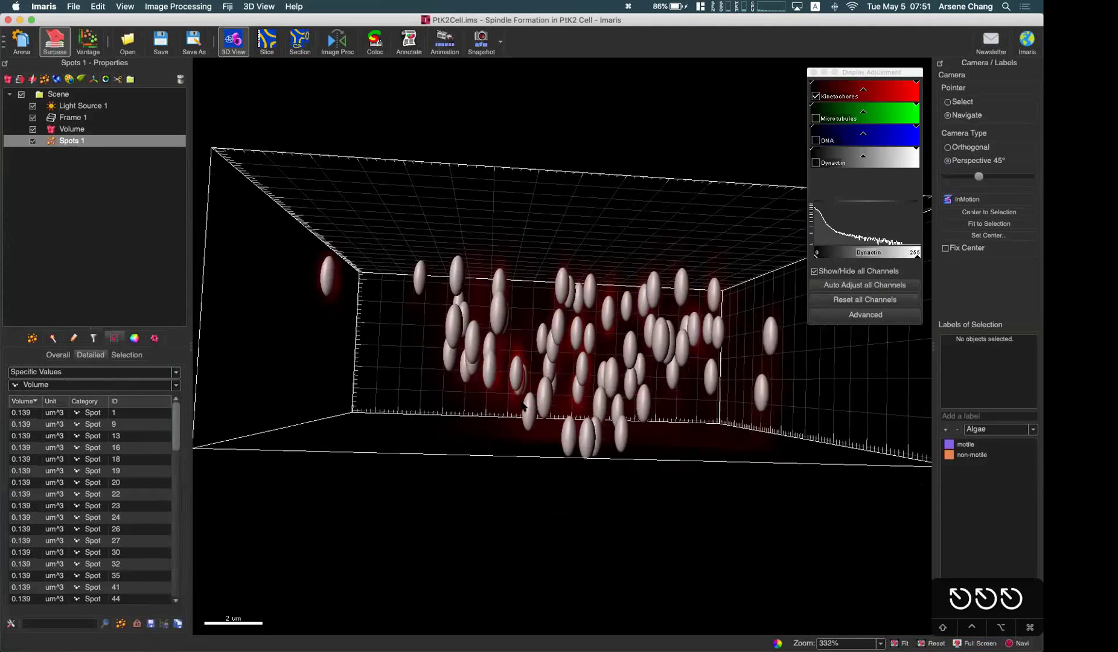
pyautogui.press('Escape')
pyautogui.click(543, 397)
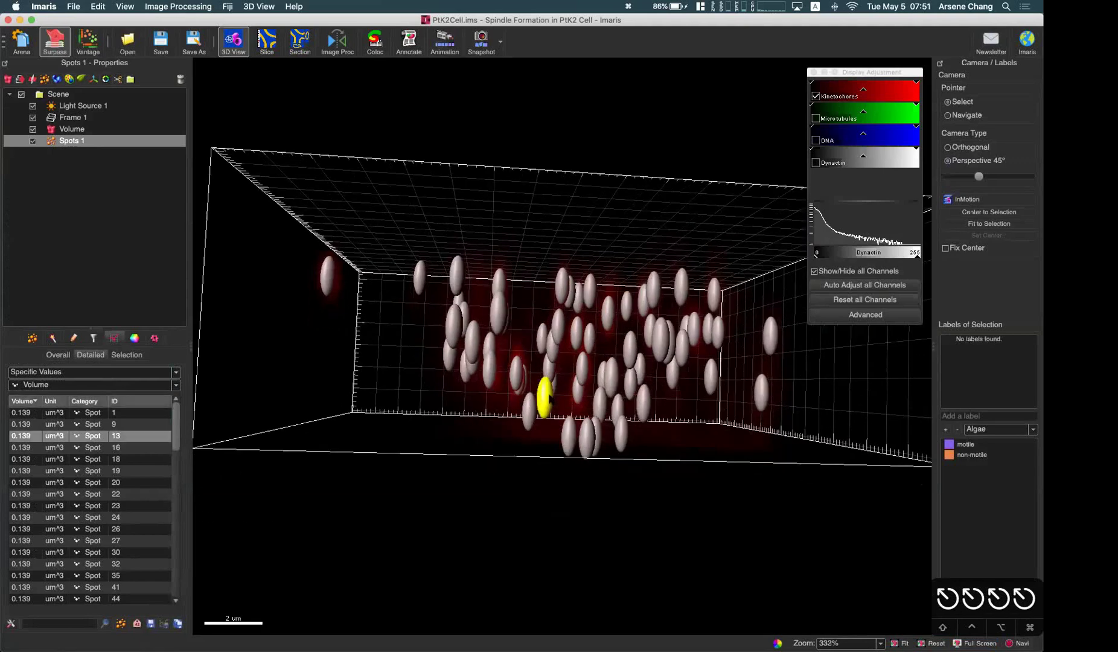
pyautogui.click(51, 387)
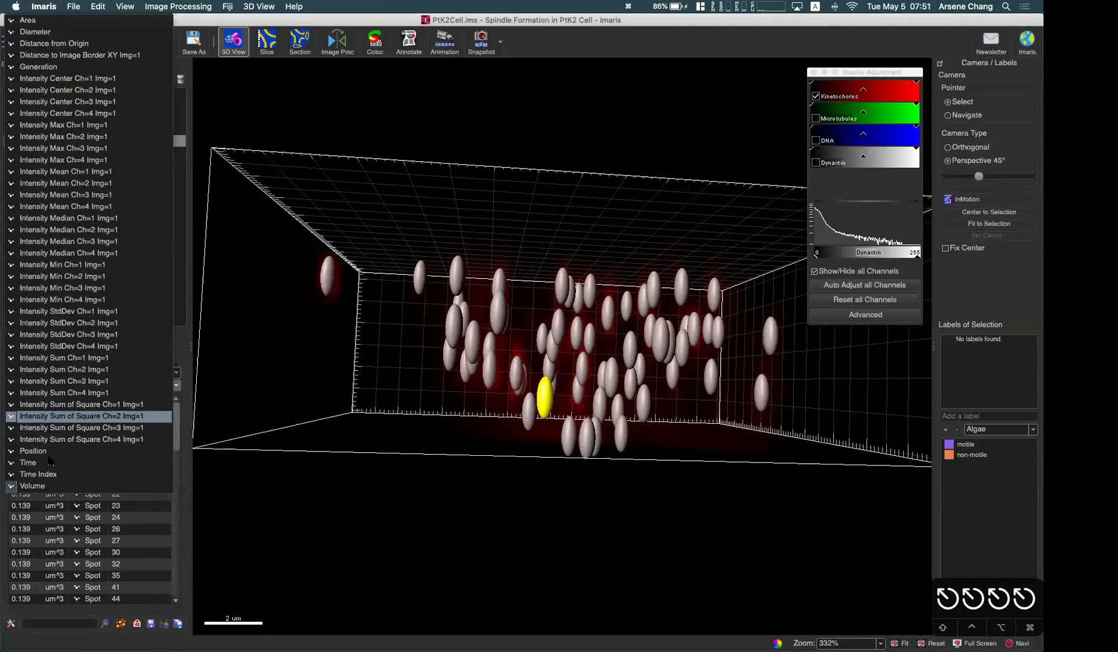
pyautogui.click(34, 485)
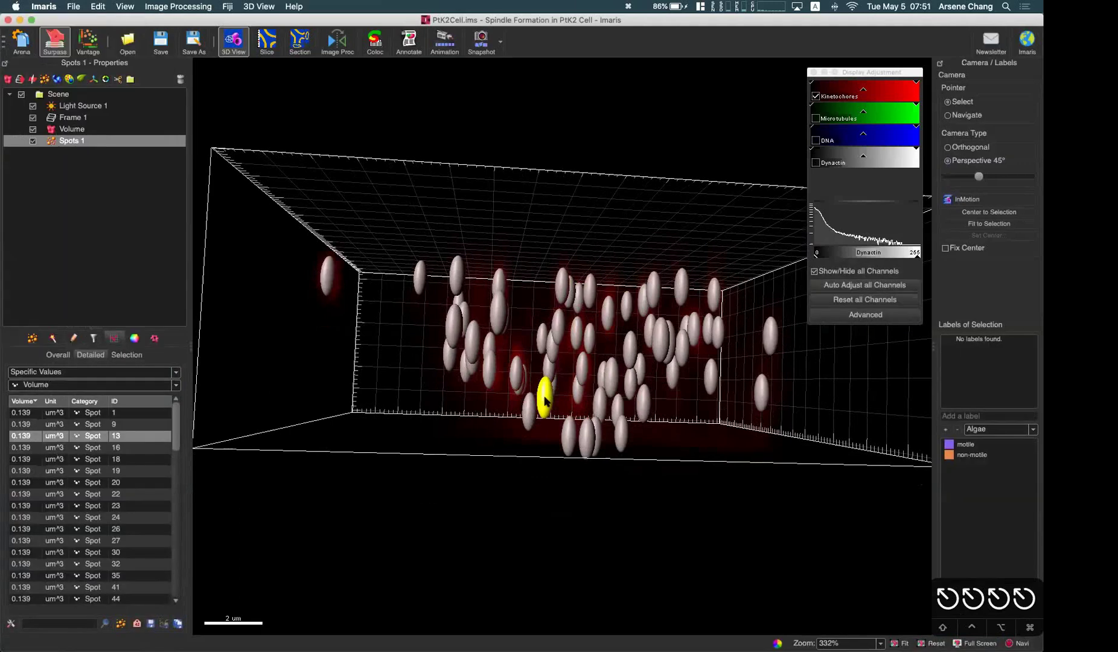
pyautogui.click(138, 624)
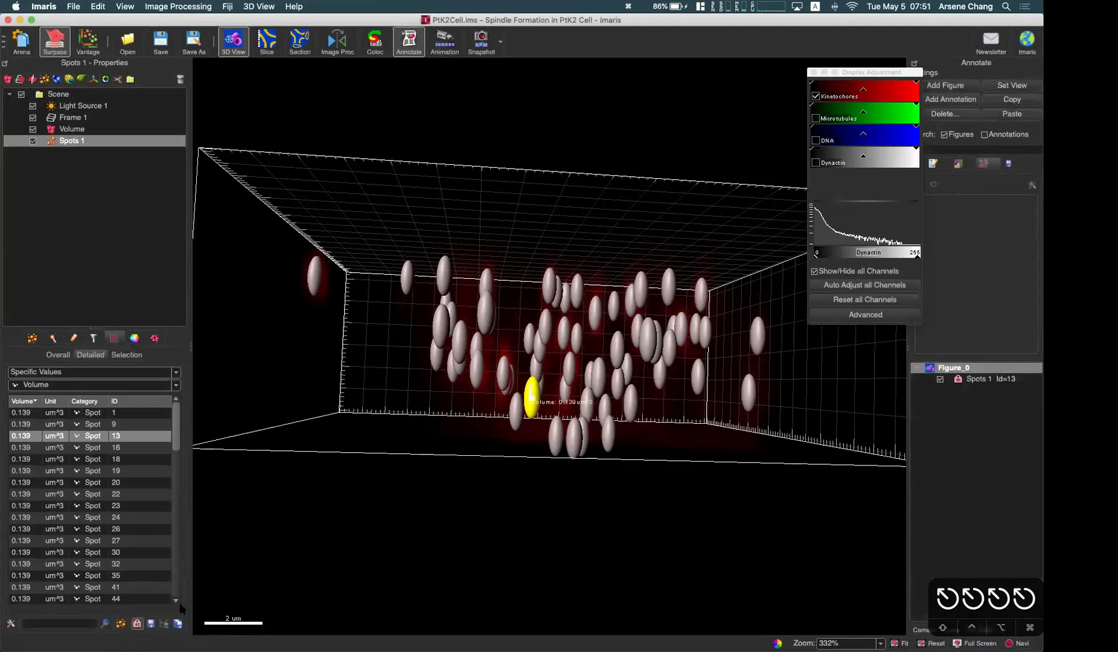
# Duplicate the selected spot to a new Spots object, open its statistics and inspect it against the kinetochore signal
pyautogui.press('Escape')
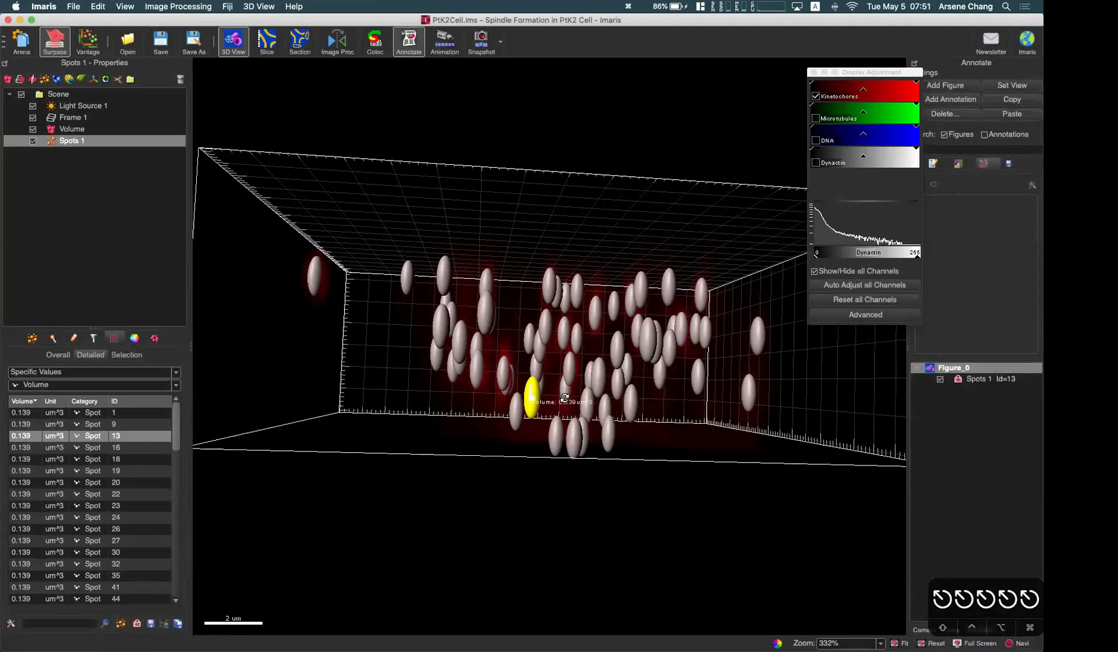
pyautogui.scroll(5, 564, 400)
pyautogui.scroll(-5, 566, 415)
pyautogui.scroll(-5, 566, 415)
pyautogui.moveTo(566, 416); pyautogui.dragTo(595, 388)
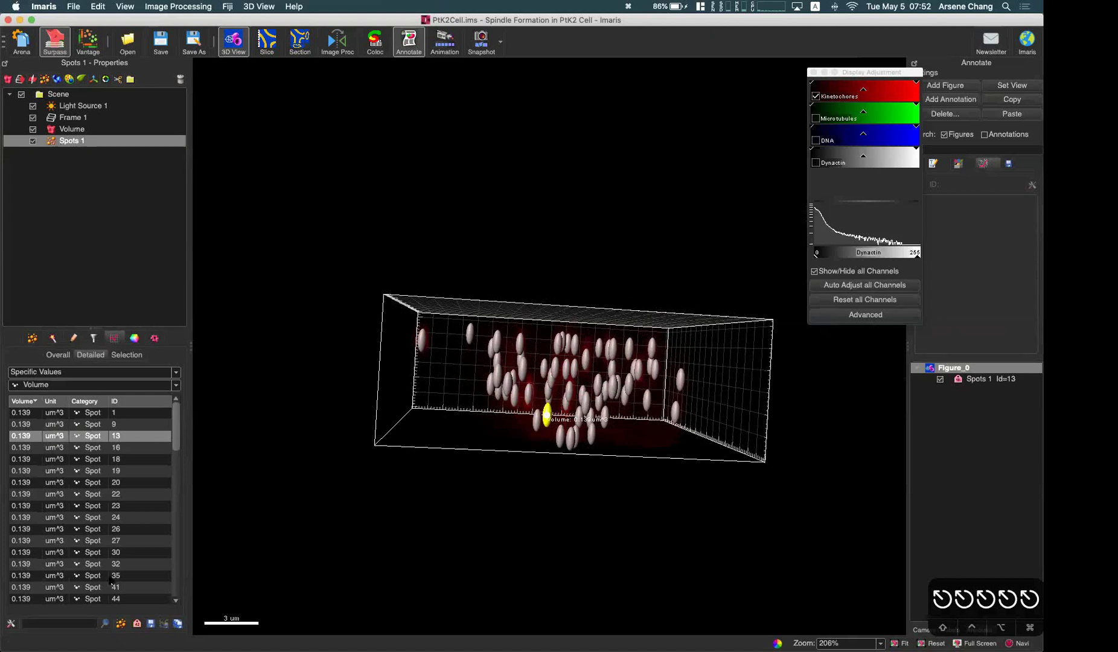
pyautogui.click(136, 622)
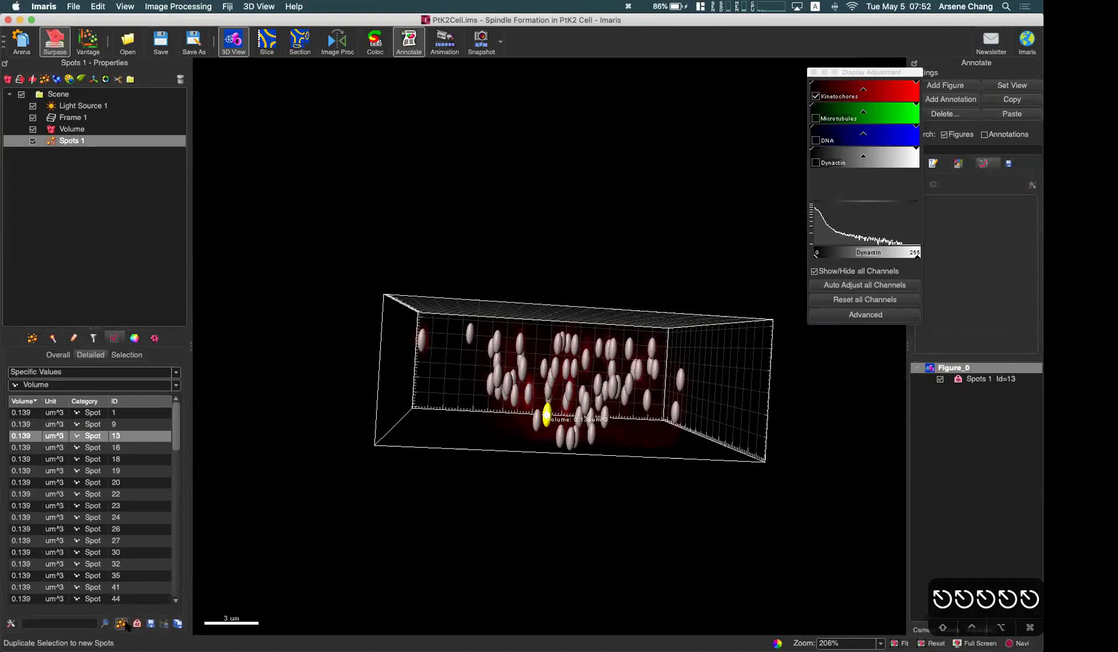
pyautogui.click(114, 338)
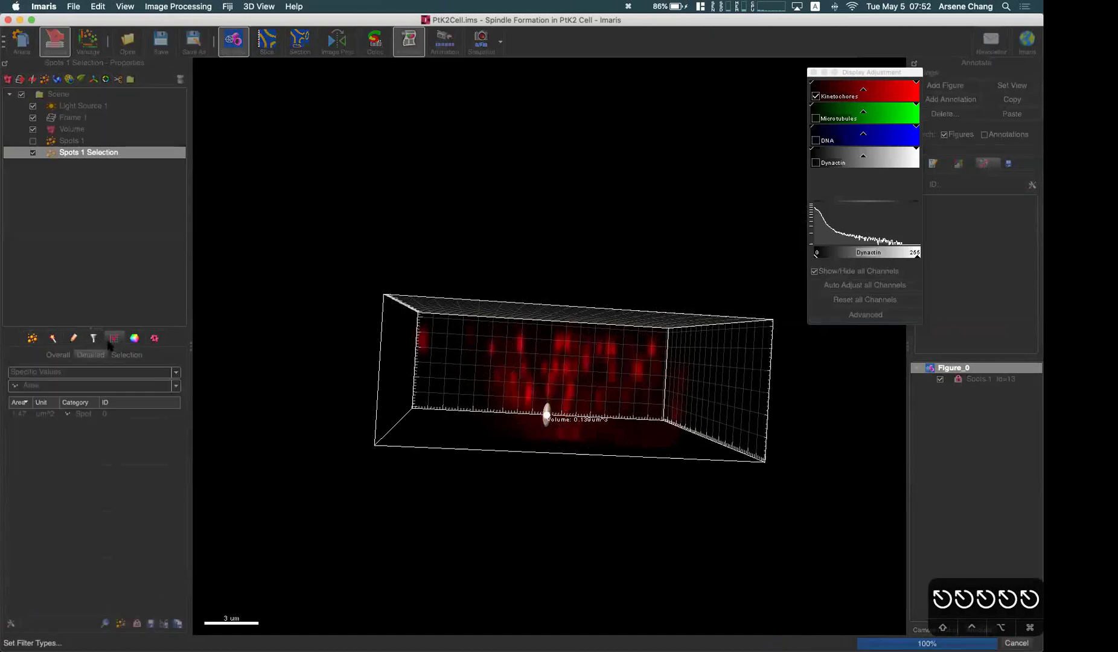
pyautogui.moveTo(581, 448); pyautogui.dragTo(585, 411)
pyautogui.scroll(5, 577, 416)
pyautogui.moveTo(499, 401); pyautogui.dragTo(523, 392)
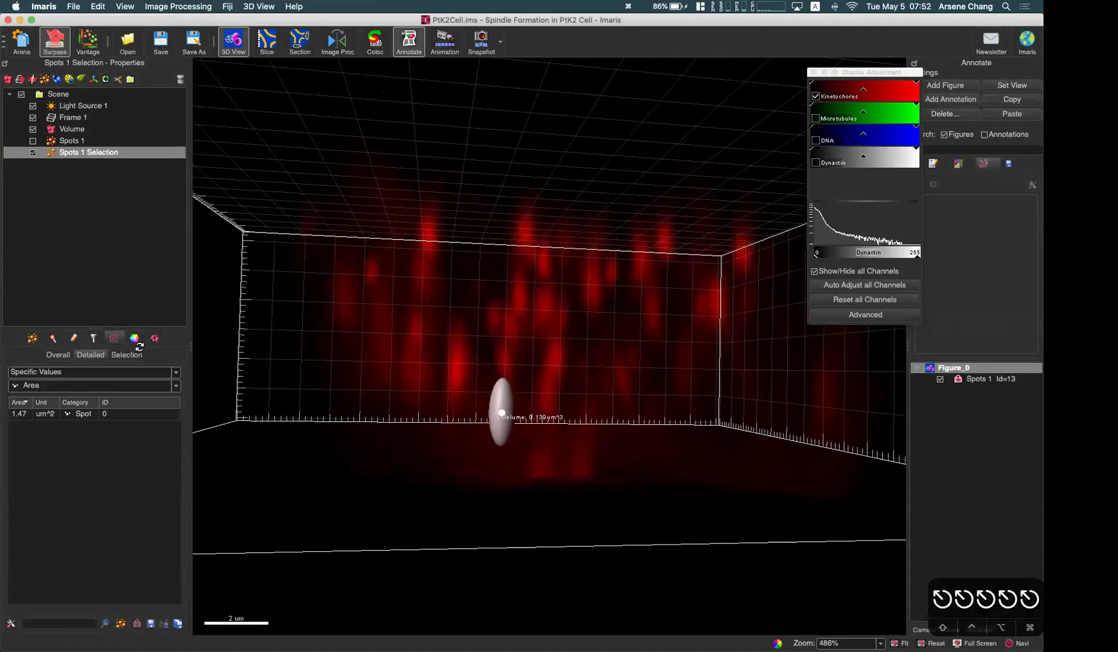
# Close the Display Adjustment window, move the keystroke display off the annotation list, and select the Spots 1 Id=13 annotation in Figure_0
pyautogui.click(813, 73)
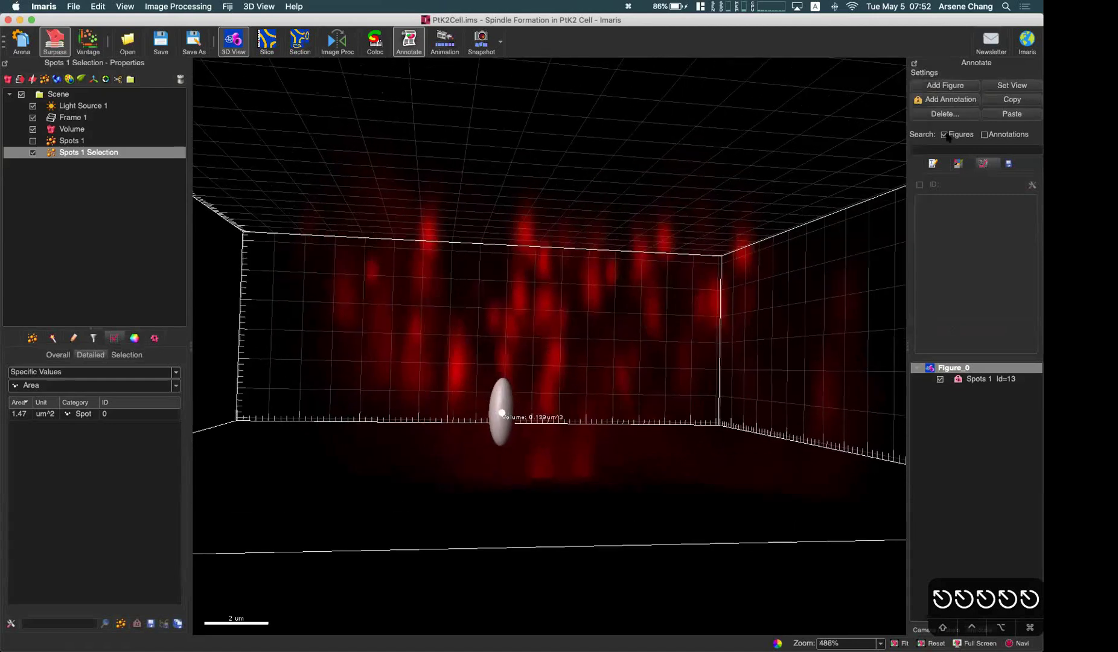
pyautogui.moveTo(952, 573); pyautogui.dragTo(758, 564)
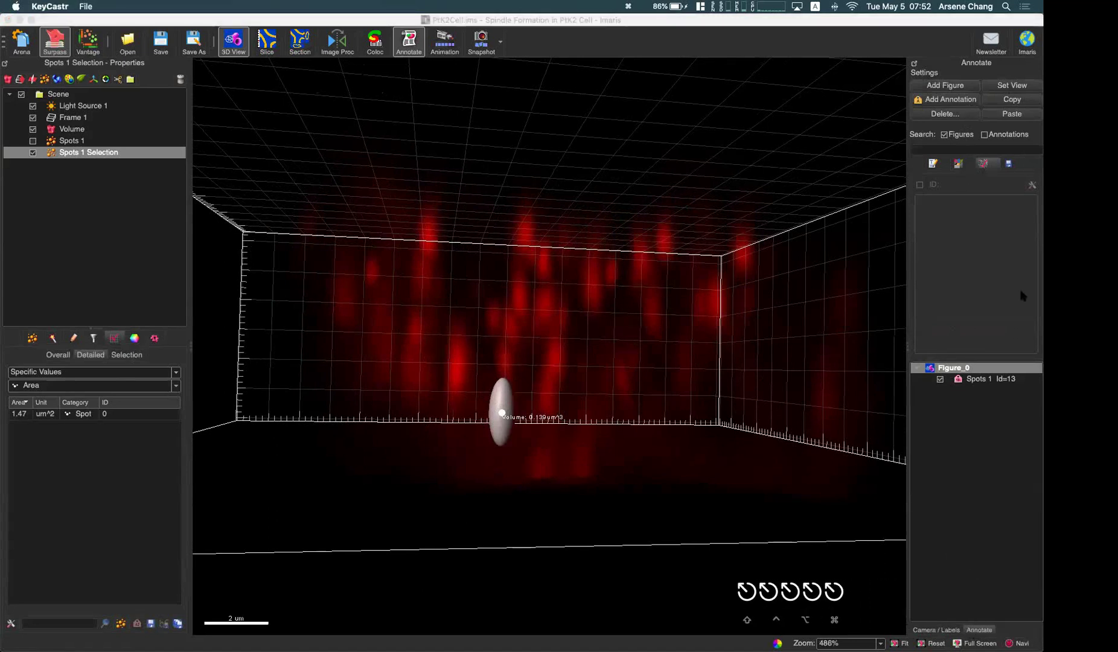
pyautogui.click(981, 380)
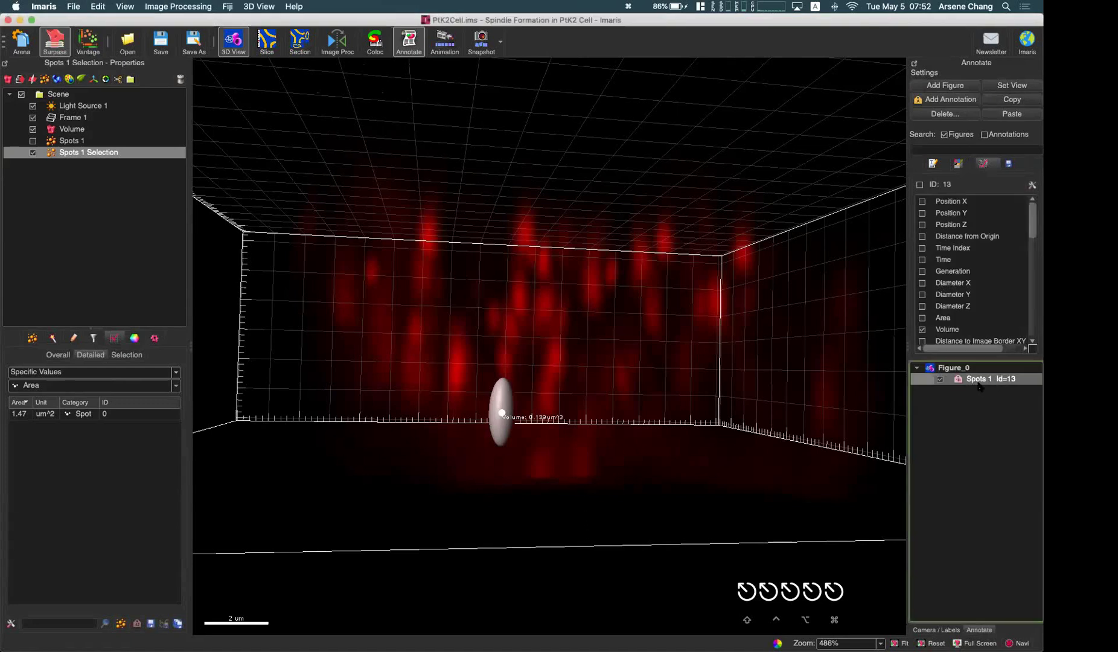
# Try adding Area to the values shown in the annotation, remove it again, and browse the available statistics
pyautogui.scroll(-2, 987, 252)
pyautogui.scroll(-1, 987, 249)
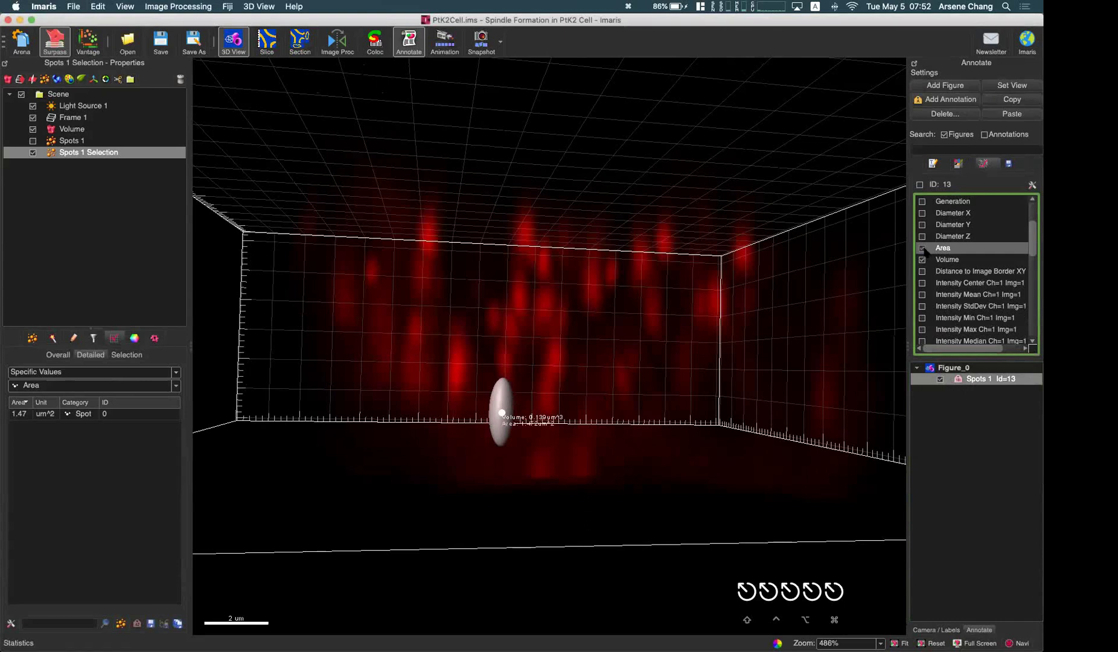
pyautogui.click(921, 248)
pyautogui.click(922, 248)
pyautogui.scroll(-3, 959, 257)
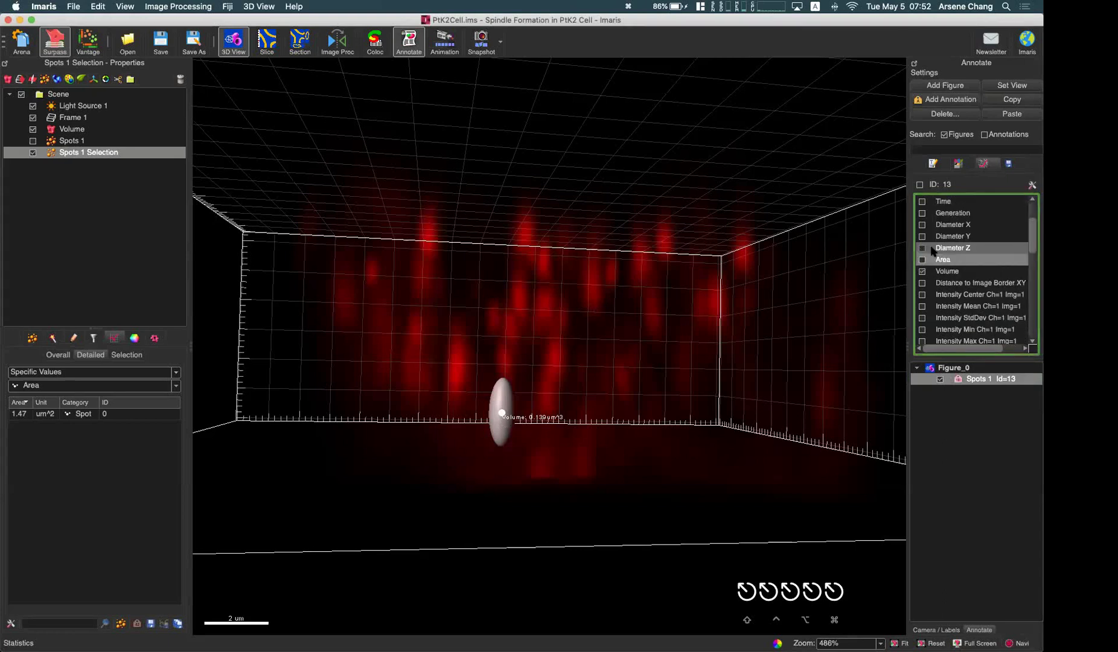
pyautogui.scroll(6, 966, 259)
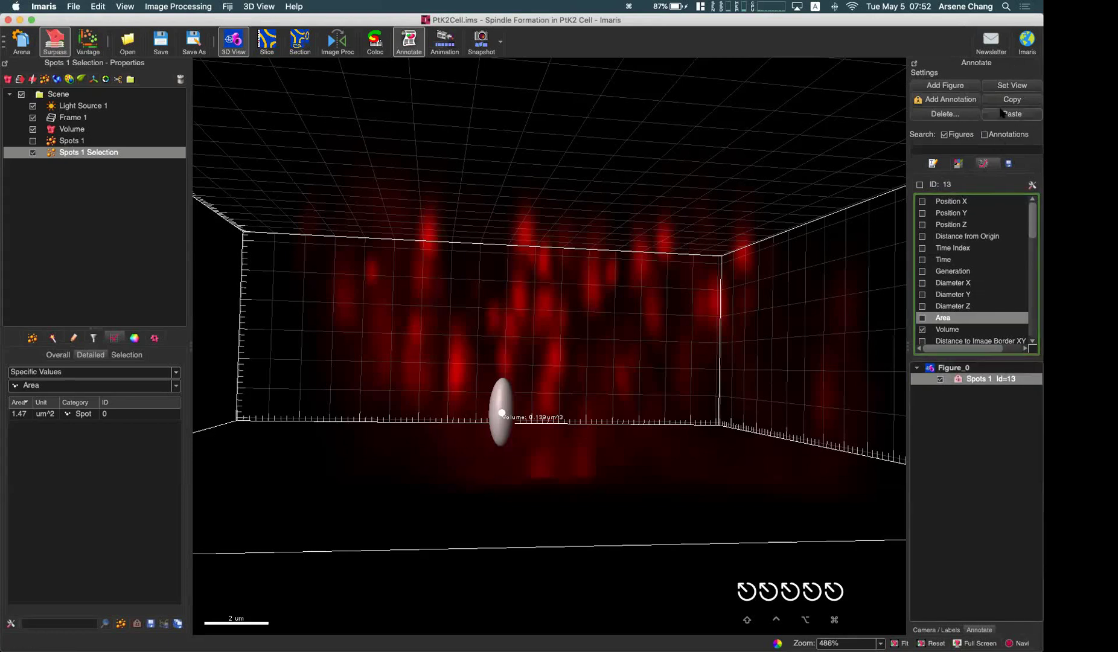
# Delete the Spots 1 Id=13 annotation from Figure_0, confirm the deletion and check the remaining spot in the 3D view
pyautogui.click(965, 114)
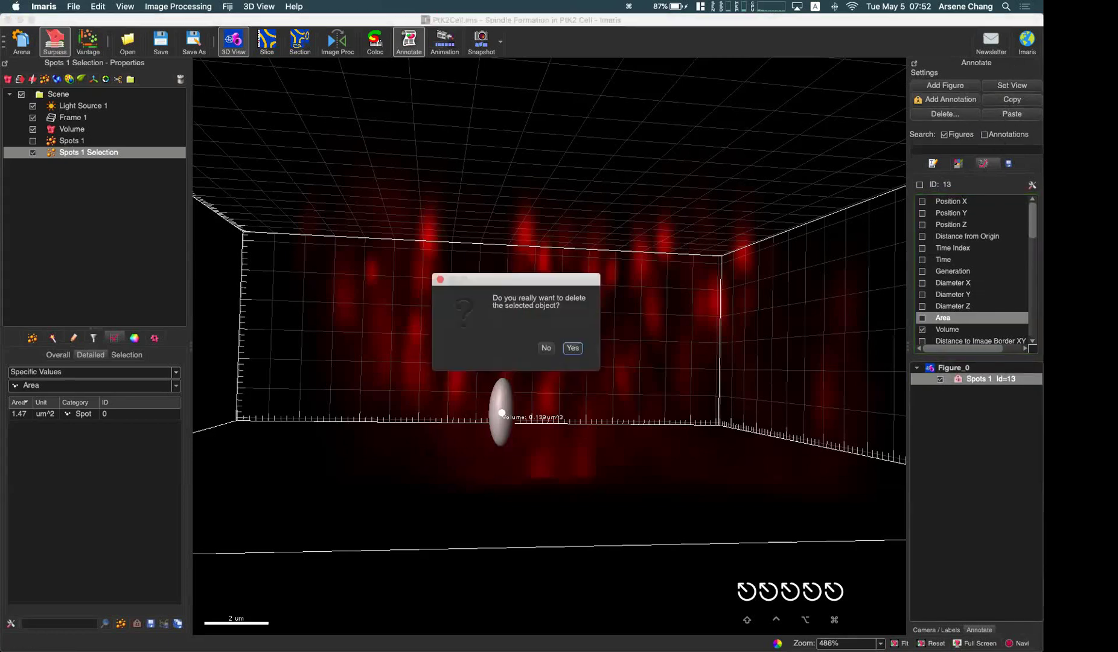
pyautogui.click(572, 348)
pyautogui.moveTo(595, 368); pyautogui.dragTo(554, 366)
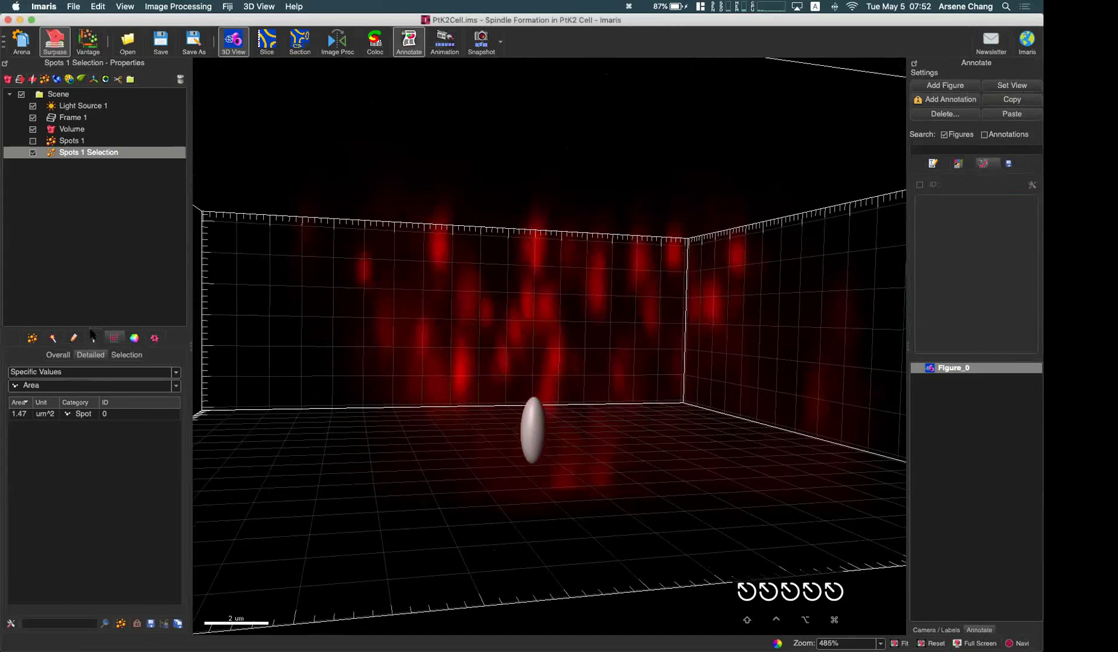
pyautogui.moveTo(526, 404); pyautogui.dragTo(358, 369)
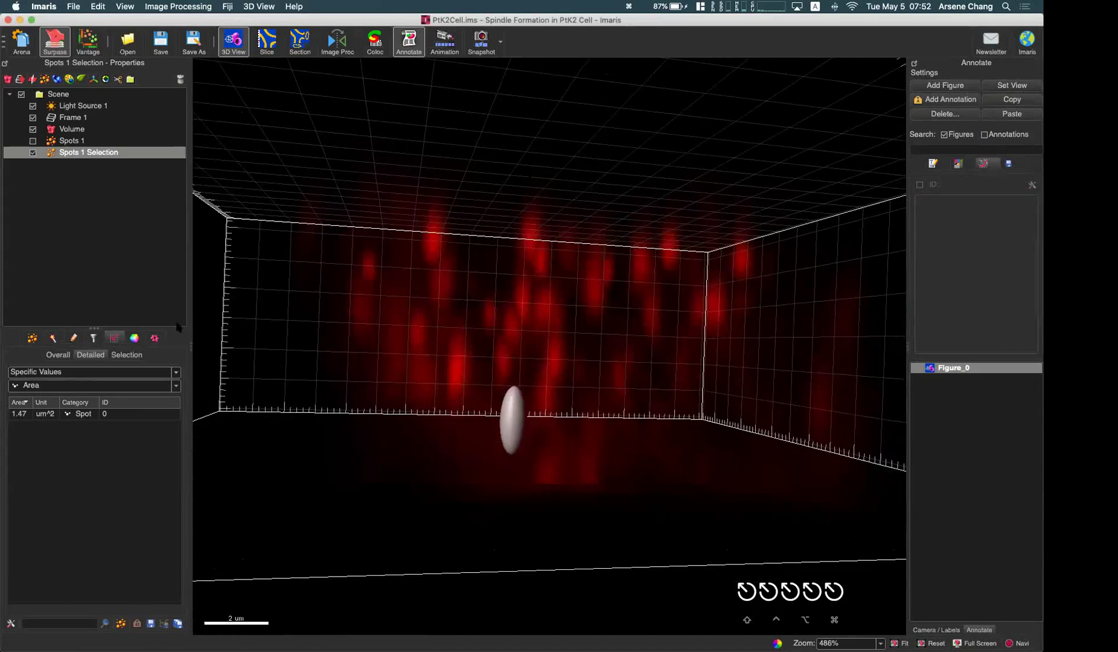
# Color Spots 1 Selection crimson as its base color, and switch its color type to Statistics Coded
pyautogui.click(134, 338)
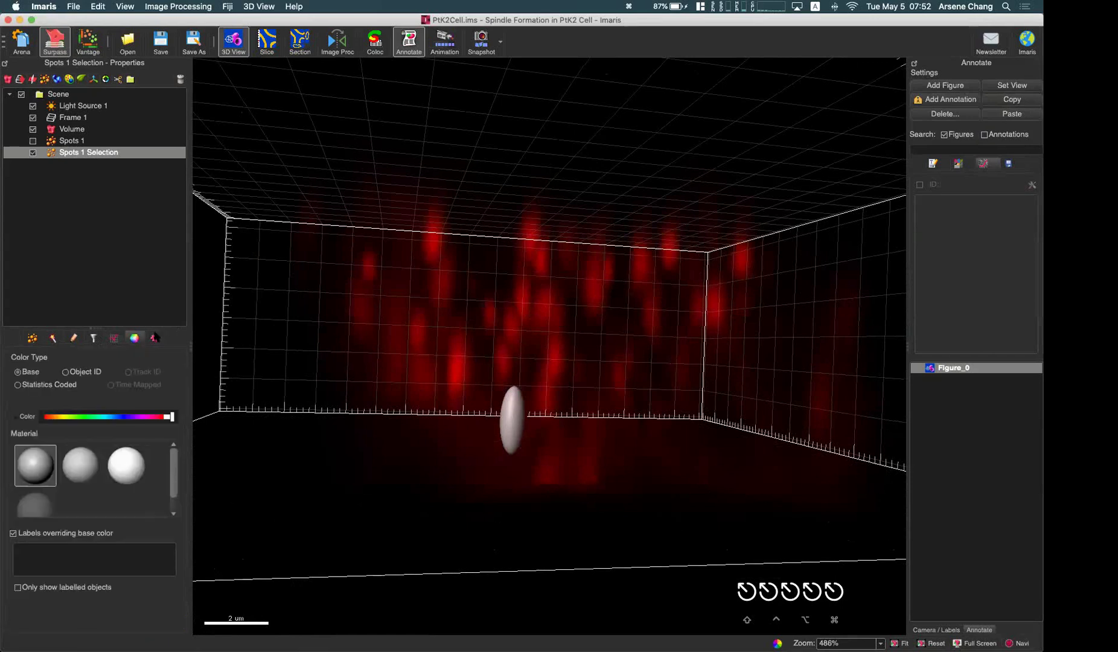
pyautogui.moveTo(150, 417)
pyautogui.mouseDown()
pyautogui.moveTo(129, 418)
pyautogui.moveTo(155, 418)
pyautogui.mouseUp()
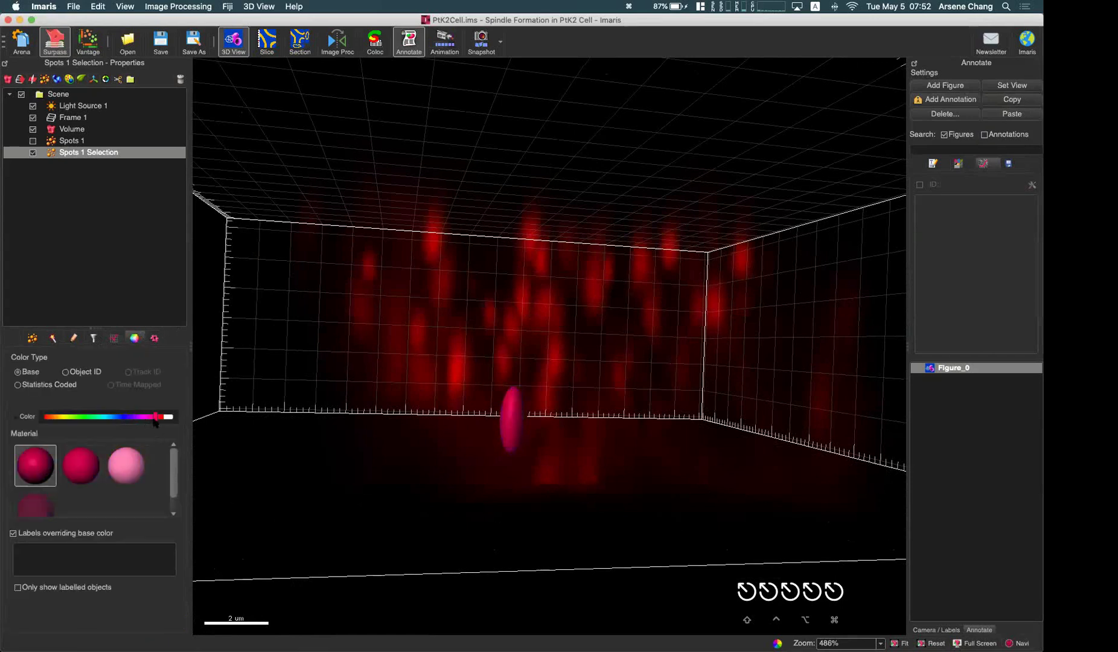
pyautogui.click(53, 386)
# Hide Spots 1 Selection and show the original Spots 1 object in the scene
pyautogui.click(69, 140)
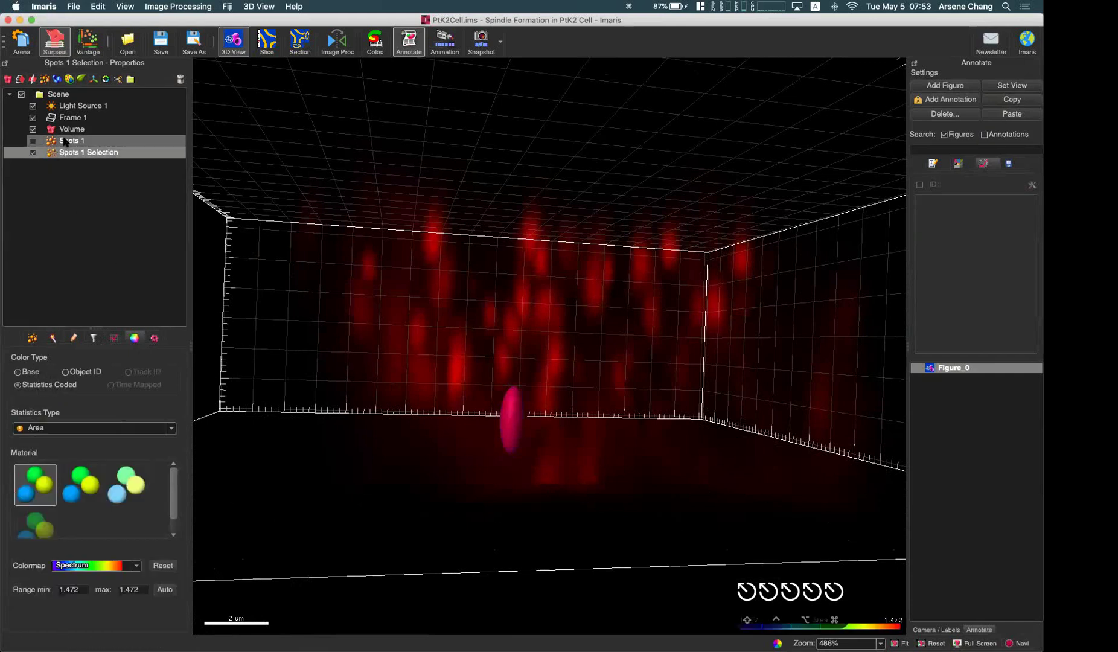
pyautogui.click(33, 153)
pyautogui.click(32, 141)
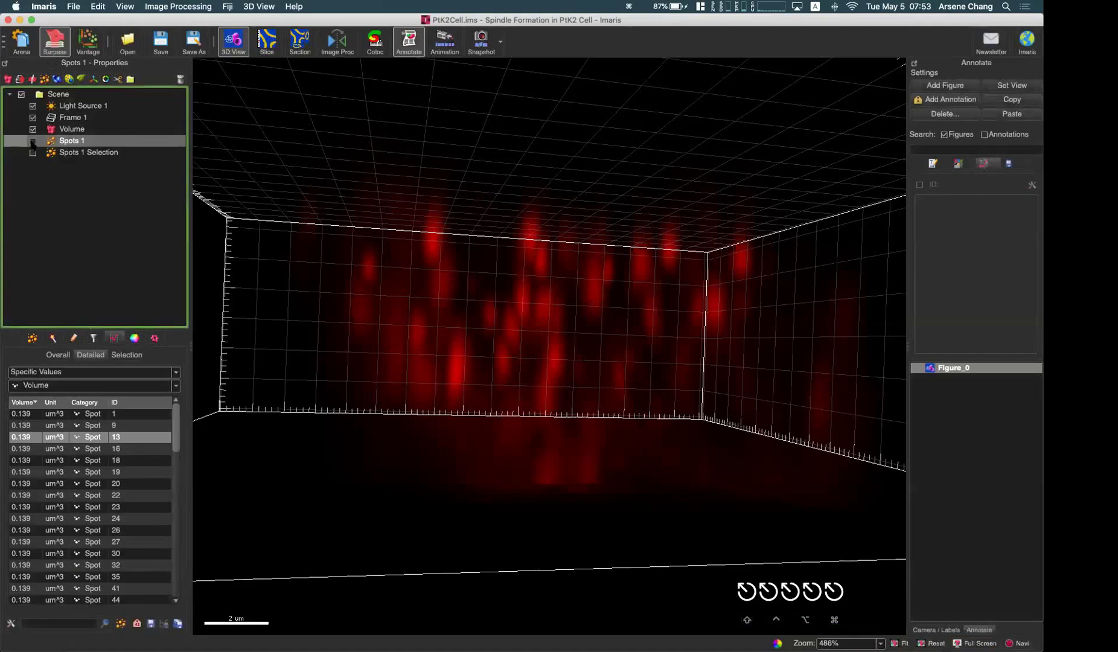
# Set the color type of Spots 1 to Statistics Coded by Area, look through the statistics types, and deselect the highlighted spot
pyautogui.click(134, 338)
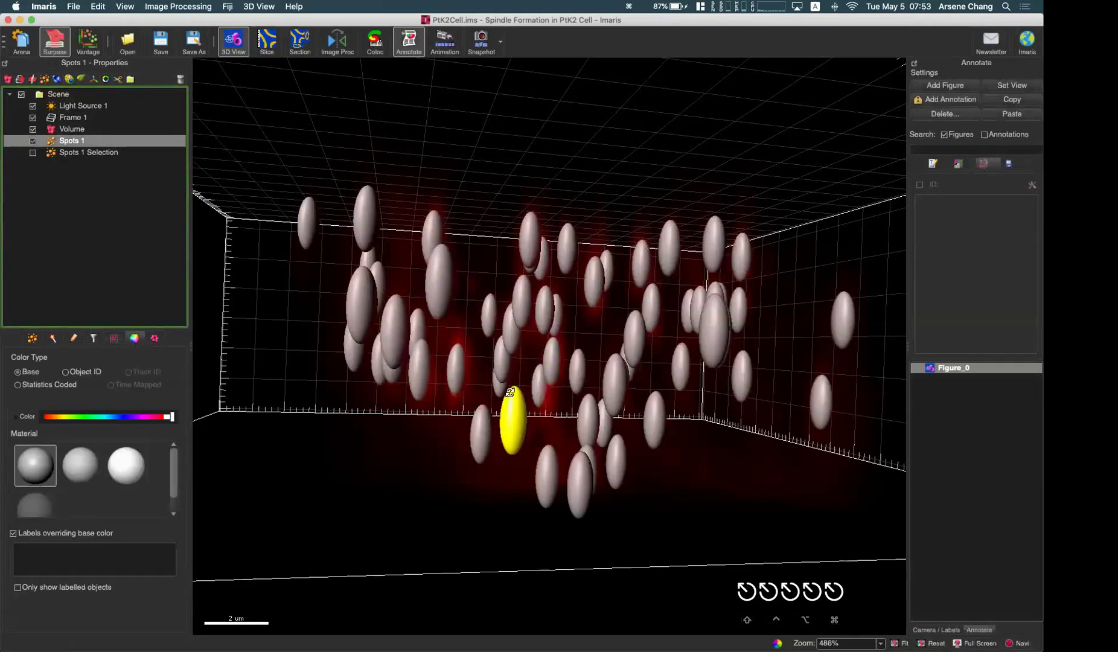
pyautogui.click(43, 388)
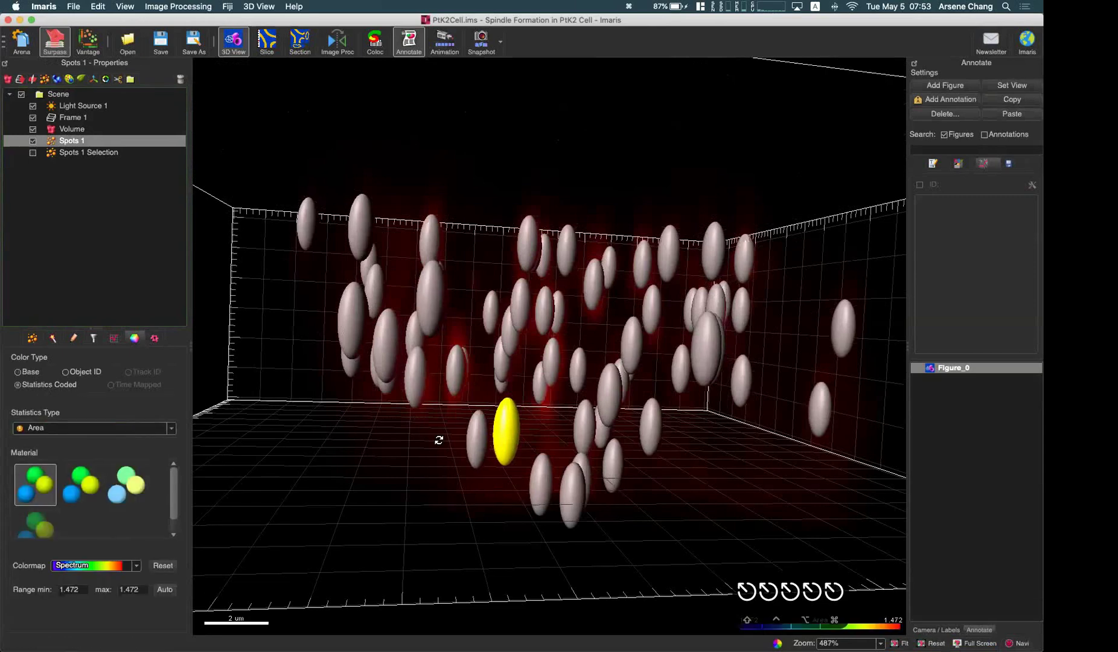
pyautogui.click(119, 429)
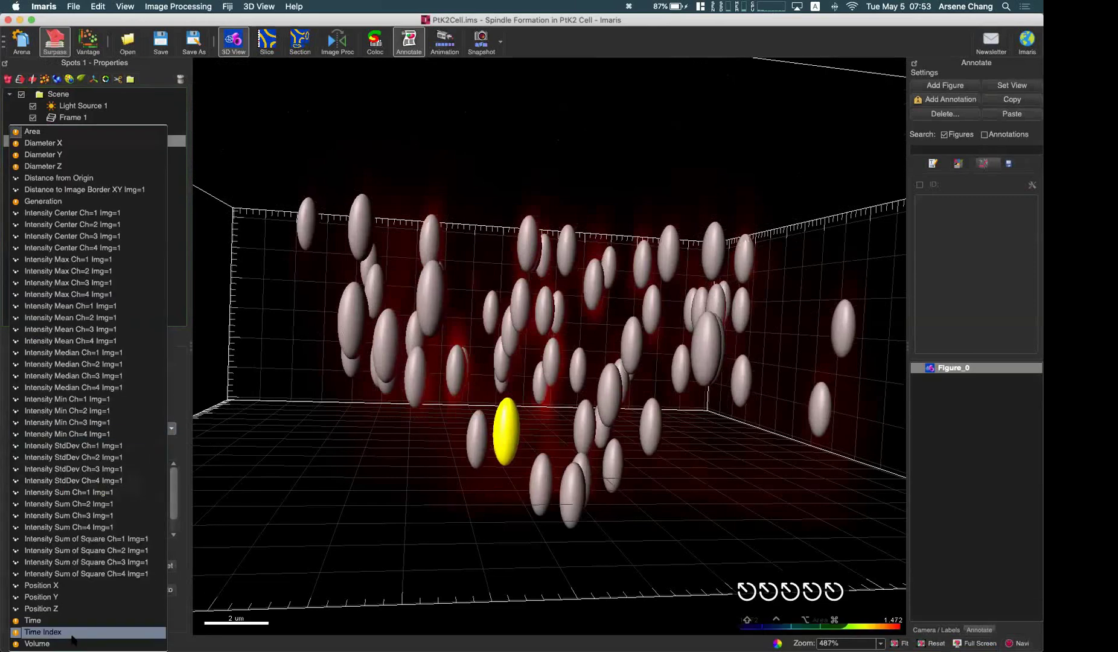
pyautogui.click(273, 555)
pyautogui.click(503, 395)
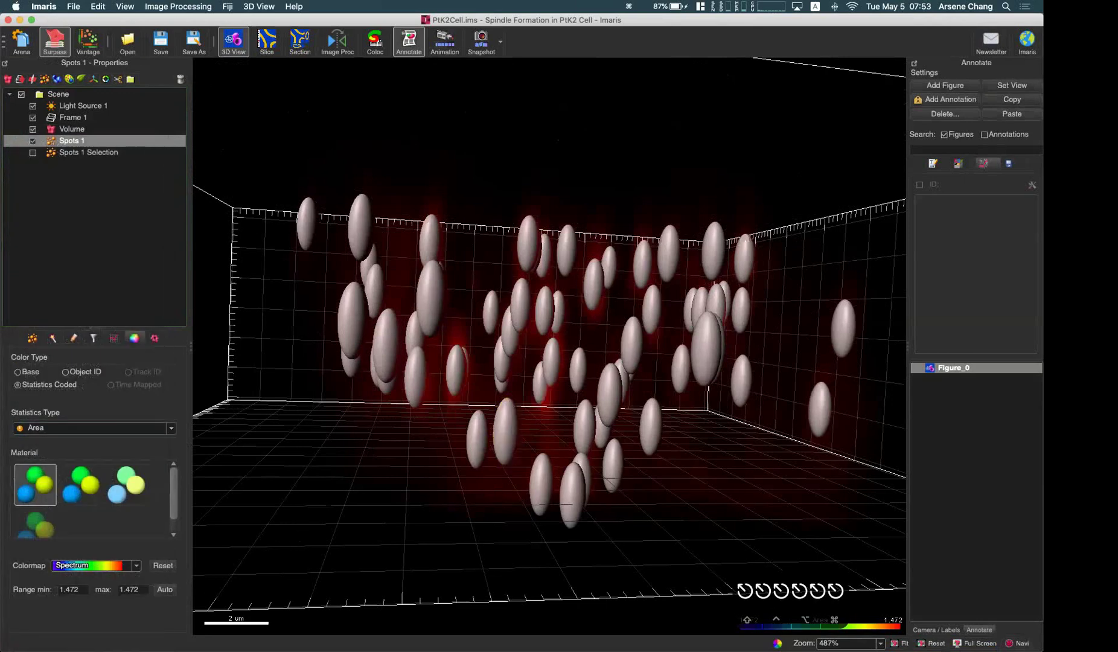
pyautogui.moveTo(633, 354); pyautogui.dragTo(221, 349)
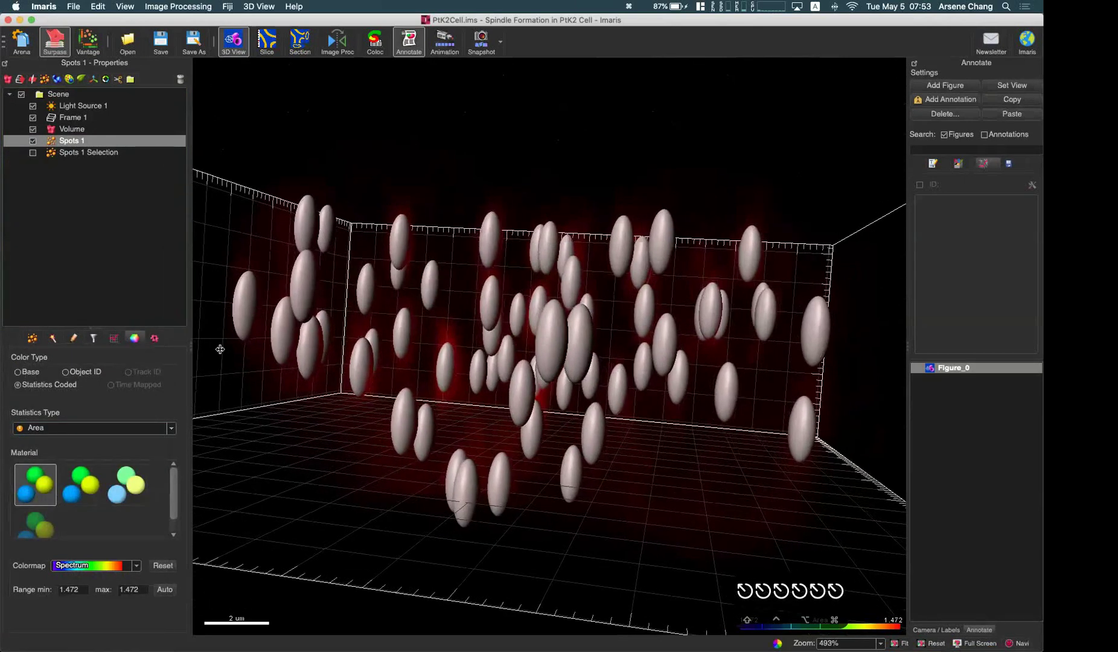
# Recompute Spots 1 with region growing, using Local Contrast regions, a region threshold of 46.1 and diameter from Region Volume, then finish the creation
pyautogui.click(54, 338)
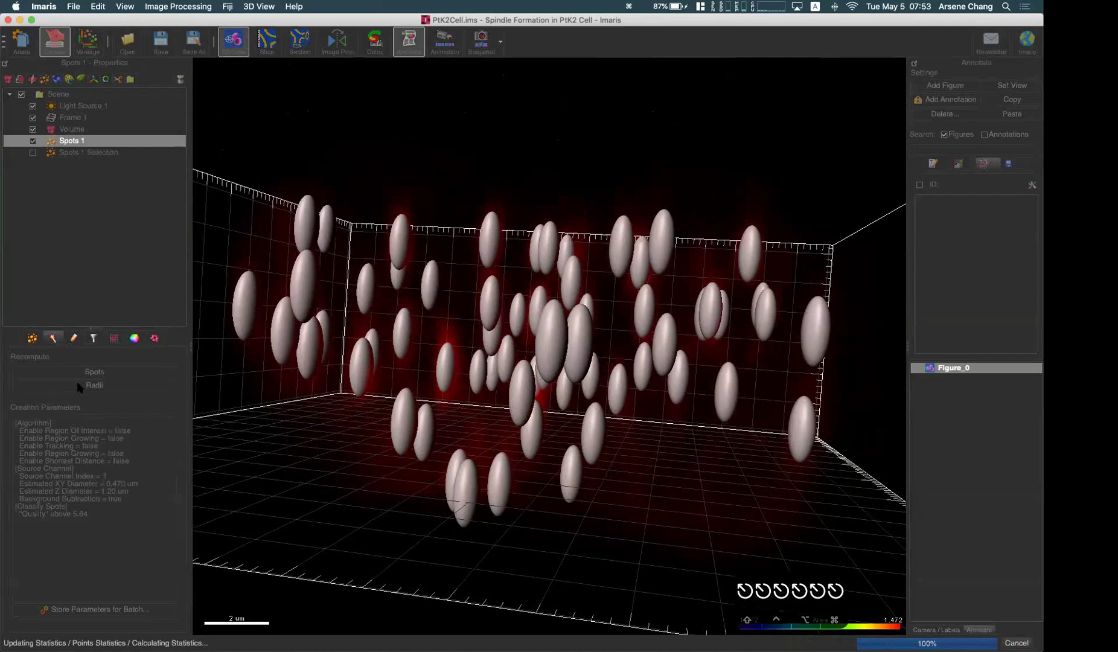
pyautogui.click(154, 623)
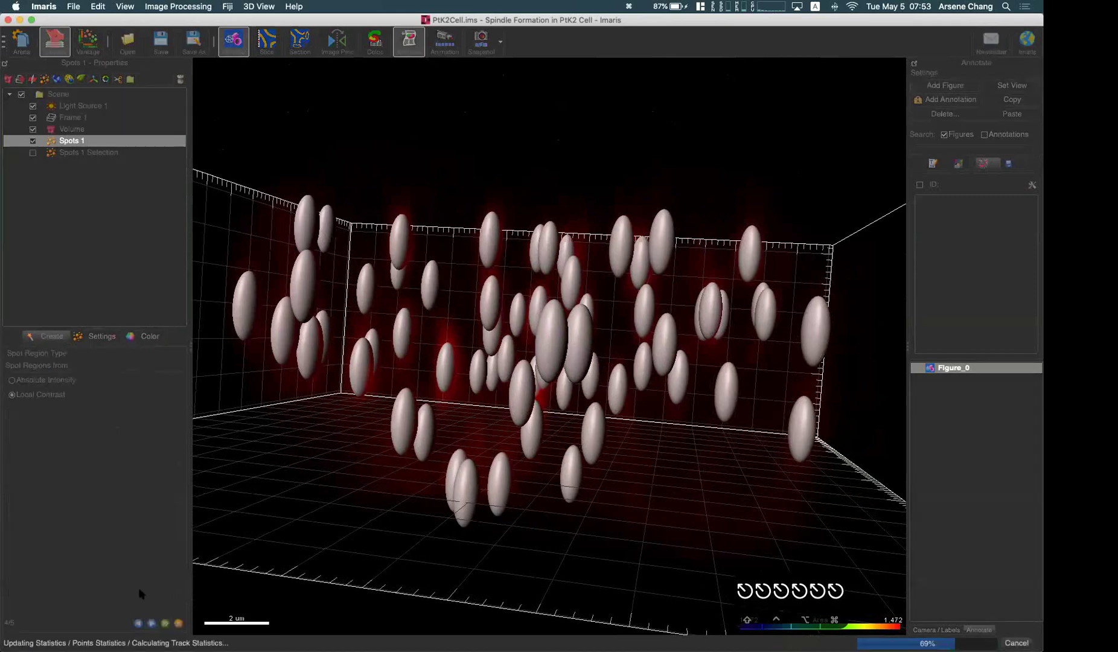
pyautogui.click(78, 337)
pyautogui.click(30, 488)
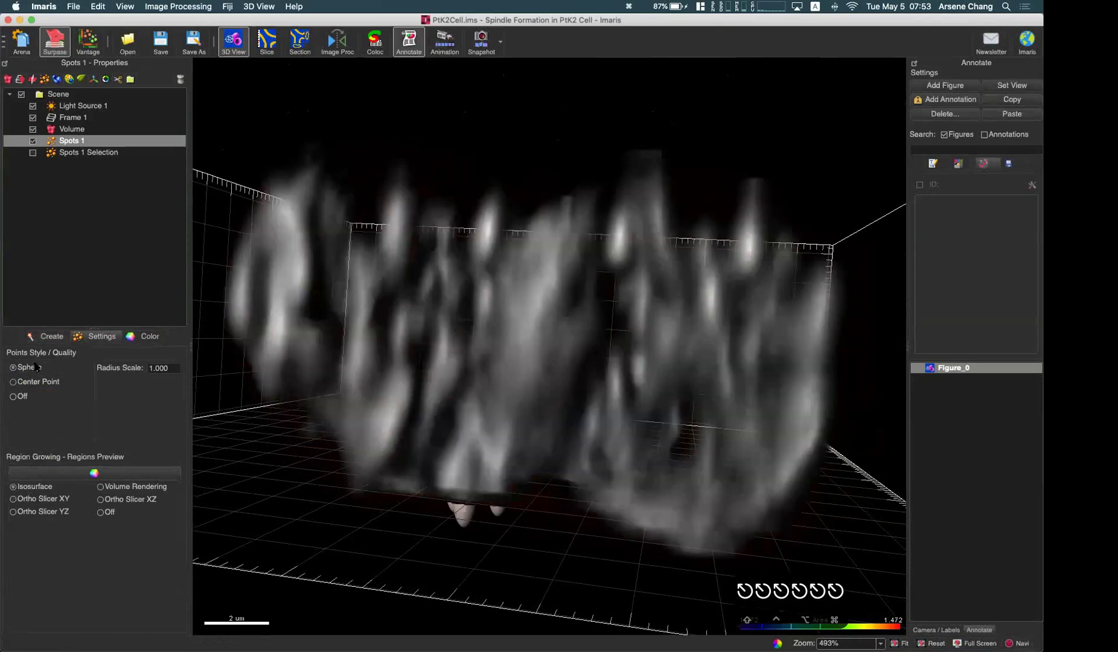
pyautogui.click(48, 338)
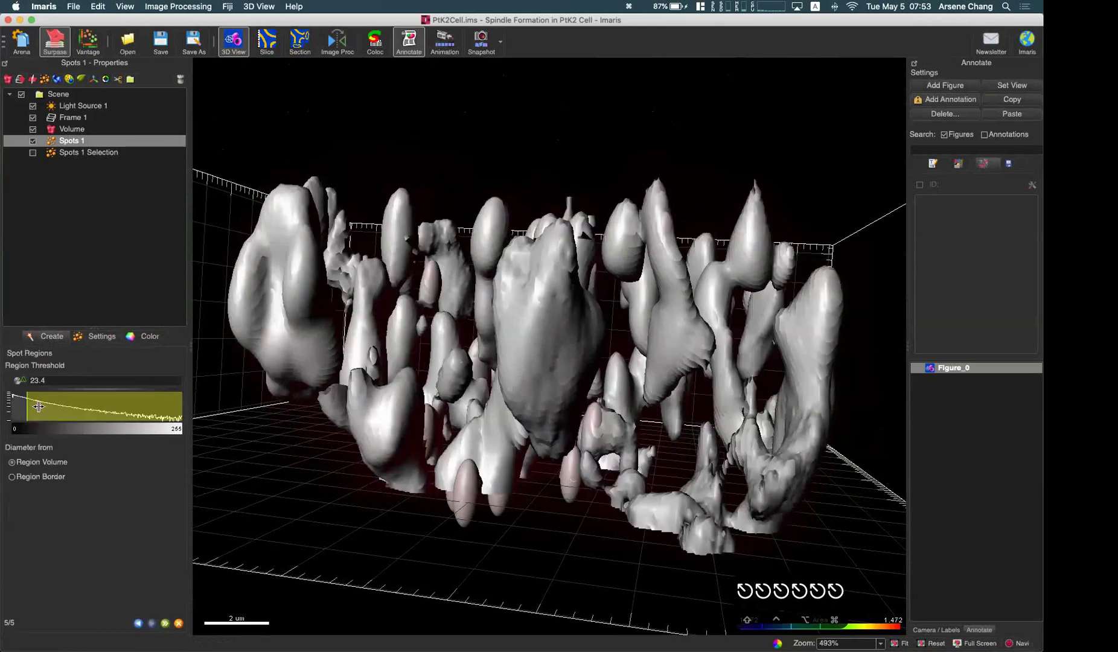
pyautogui.moveTo(37, 406); pyautogui.dragTo(42, 406)
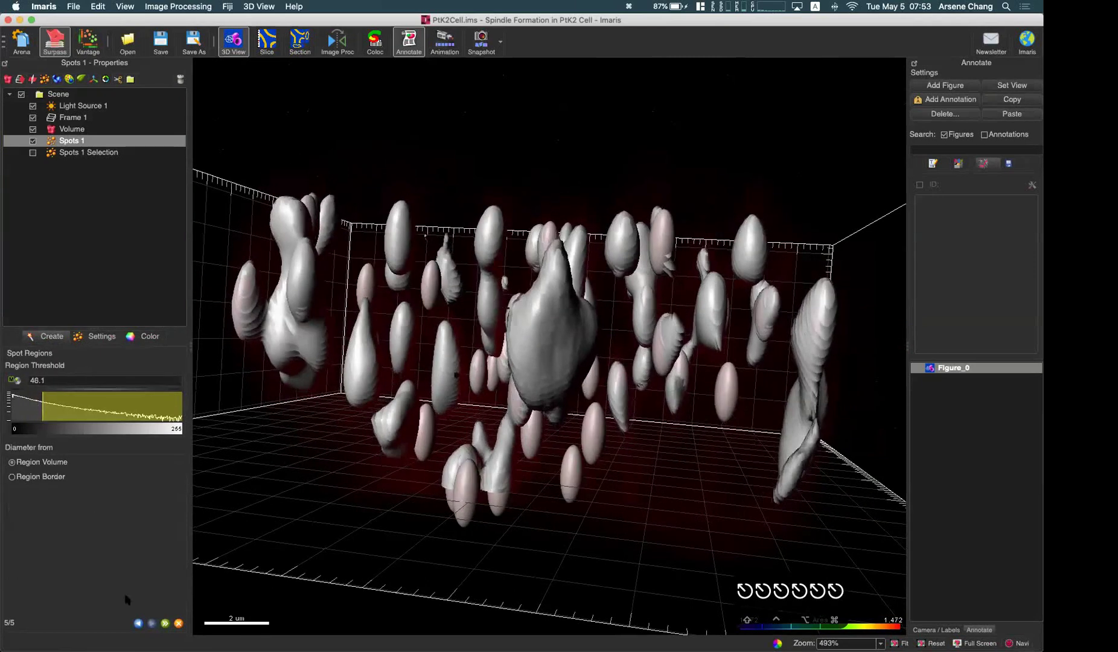
pyautogui.click(165, 622)
pyautogui.moveTo(443, 350); pyautogui.dragTo(245, 298)
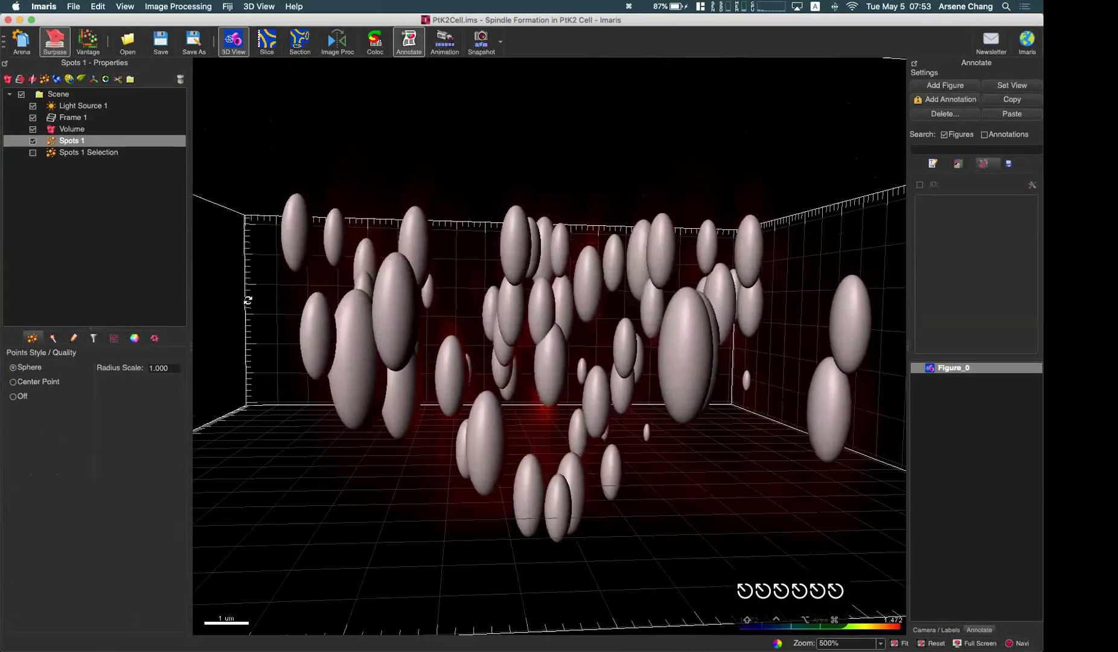
# Color-code Spots 1 by the Volume statistic and inspect the colored spots from several angles
pyautogui.click(134, 338)
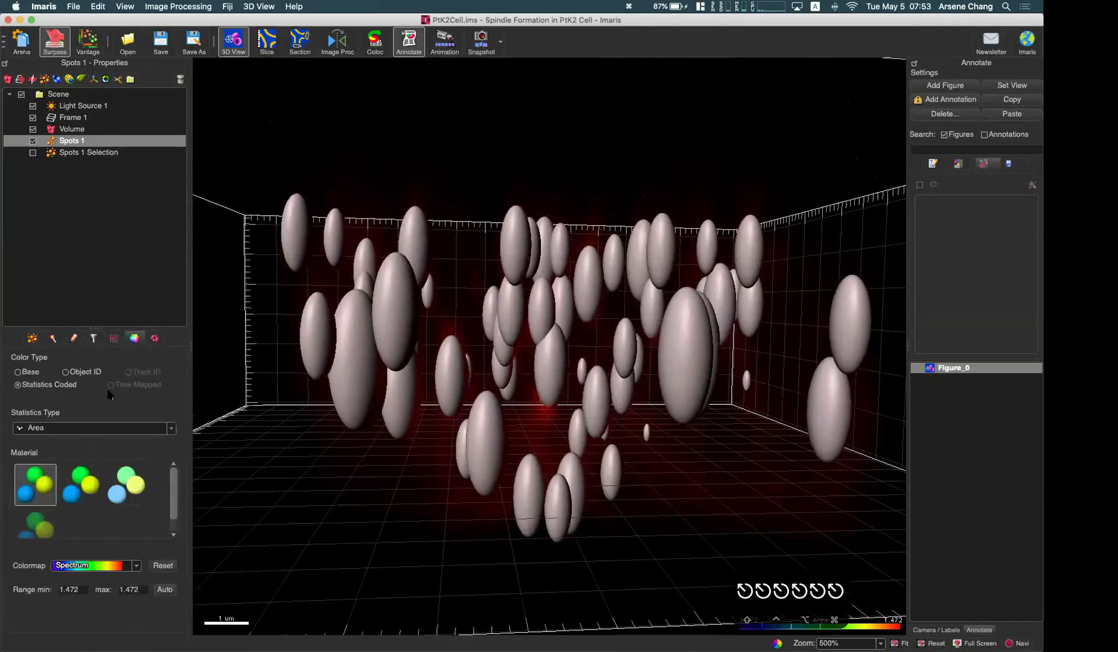
pyautogui.click(94, 430)
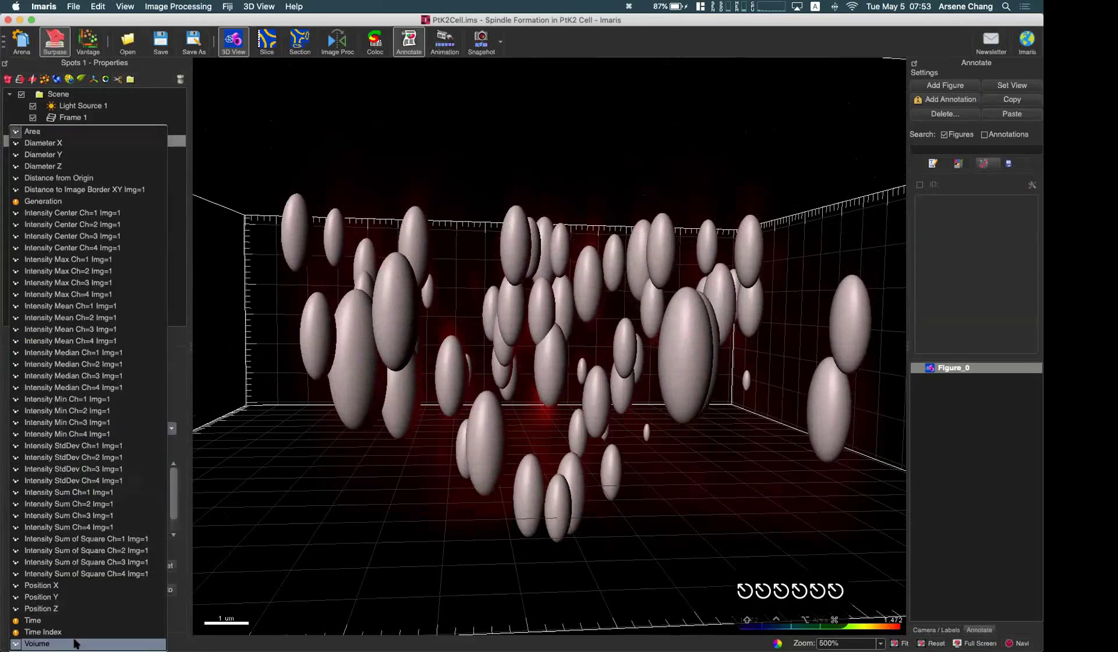
pyautogui.click(71, 644)
pyautogui.moveTo(411, 417); pyautogui.dragTo(199, 506)
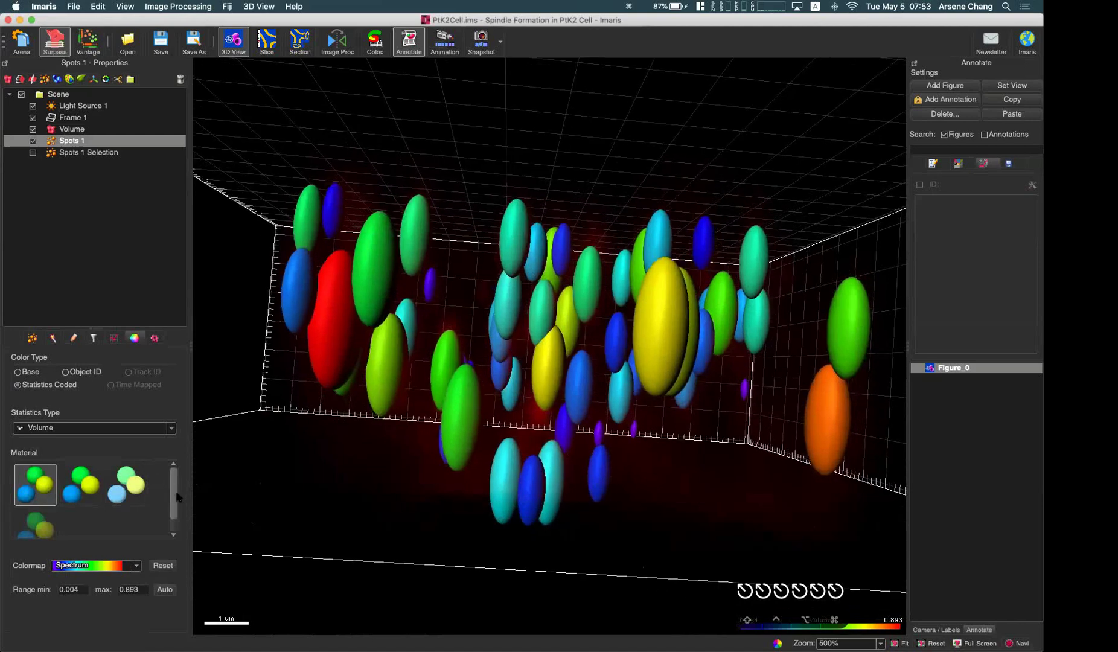
pyautogui.moveTo(178, 503); pyautogui.dragTo(176, 514)
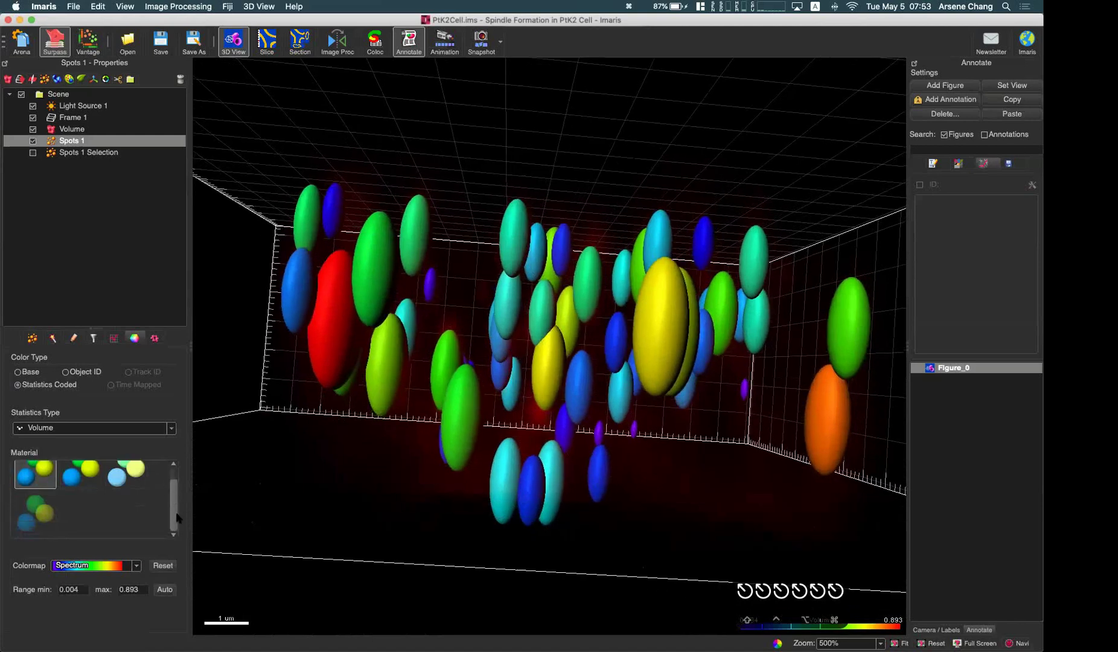
pyautogui.moveTo(342, 468); pyautogui.dragTo(224, 537)
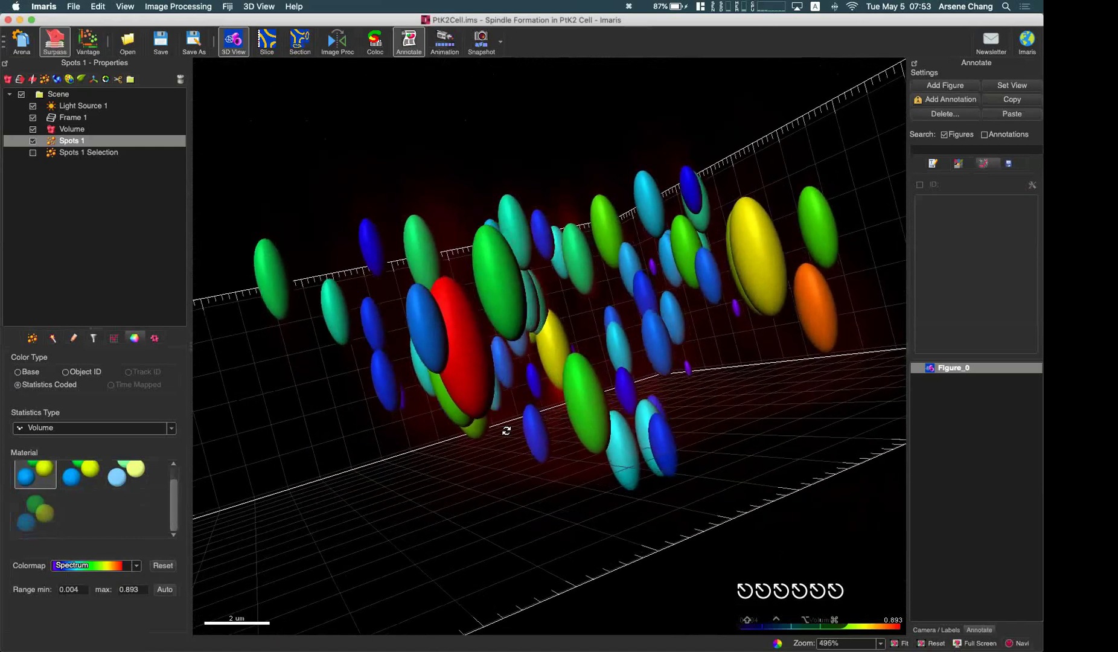
pyautogui.moveTo(506, 431); pyautogui.dragTo(360, 481)
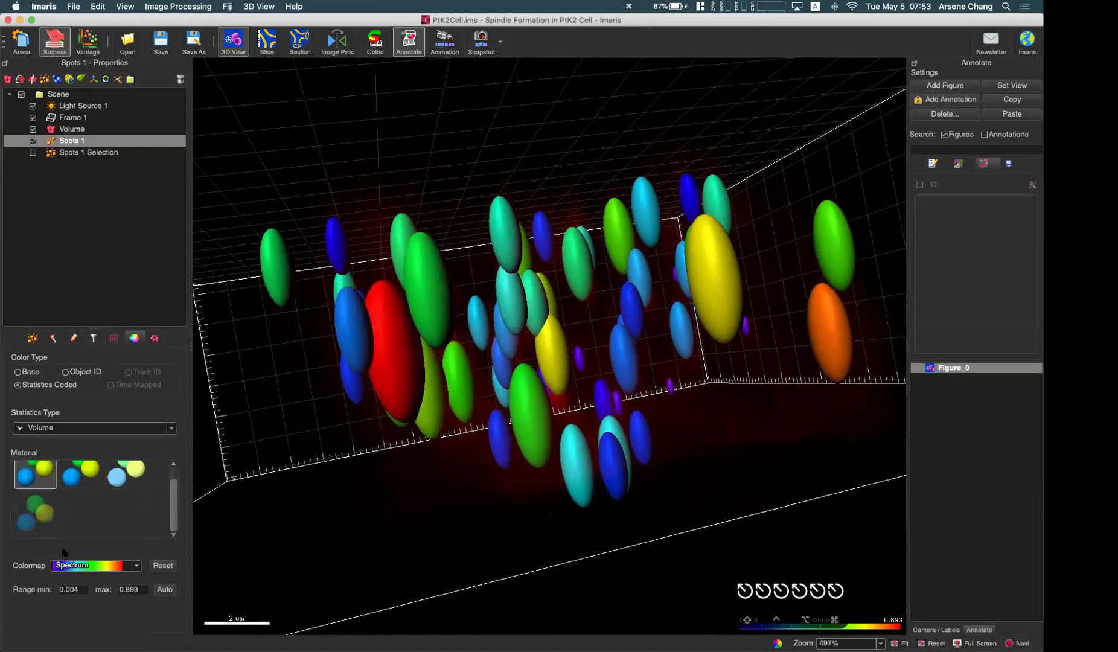
# Hide the Volume object and view the volume-coded spots on their own from different angles
pyautogui.scroll(-4, 453, 343)
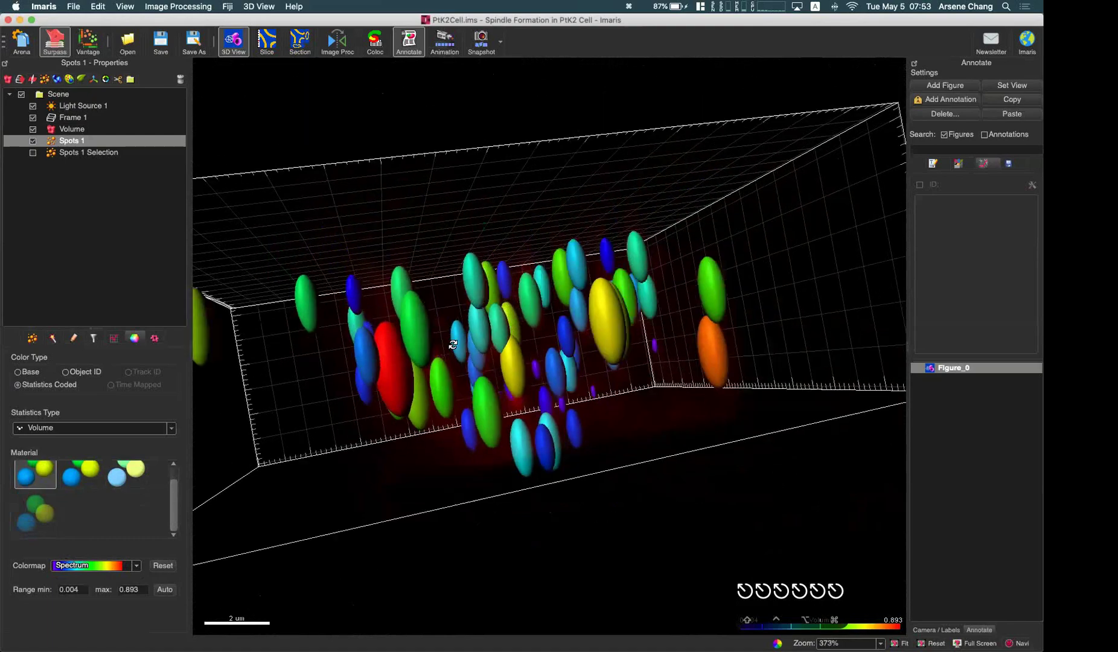
pyautogui.moveTo(456, 379); pyautogui.dragTo(562, 229)
pyautogui.scroll(-5, 561, 228)
pyautogui.moveTo(550, 351); pyautogui.dragTo(519, 197)
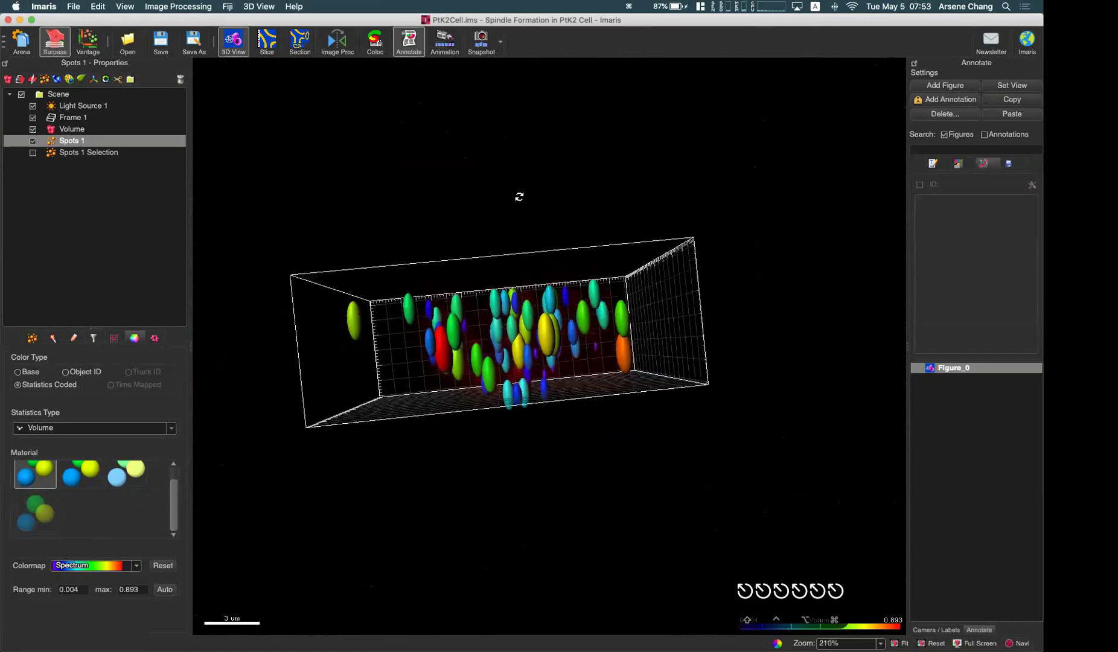
pyautogui.click(32, 129)
pyautogui.moveTo(360, 299); pyautogui.dragTo(399, 294)
pyautogui.scroll(5, 542, 335)
pyautogui.moveTo(490, 329); pyautogui.dragTo(462, 332)
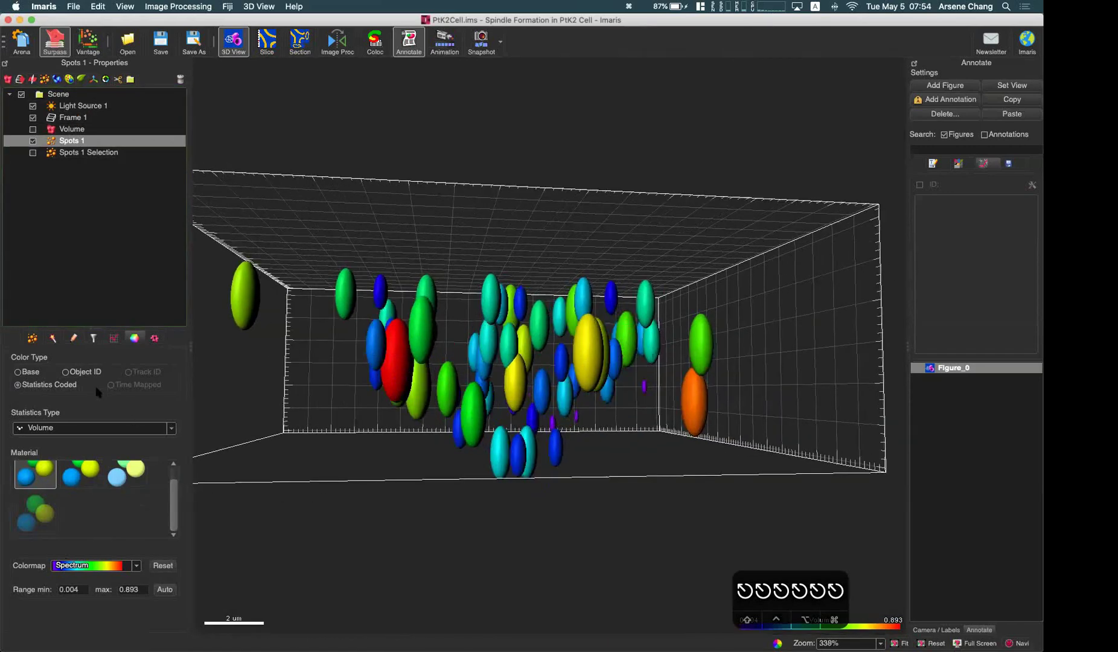
# Look through the statistics types available for coloring Spots 1 and review the detailed per-spot Volume values
pyautogui.click(133, 425)
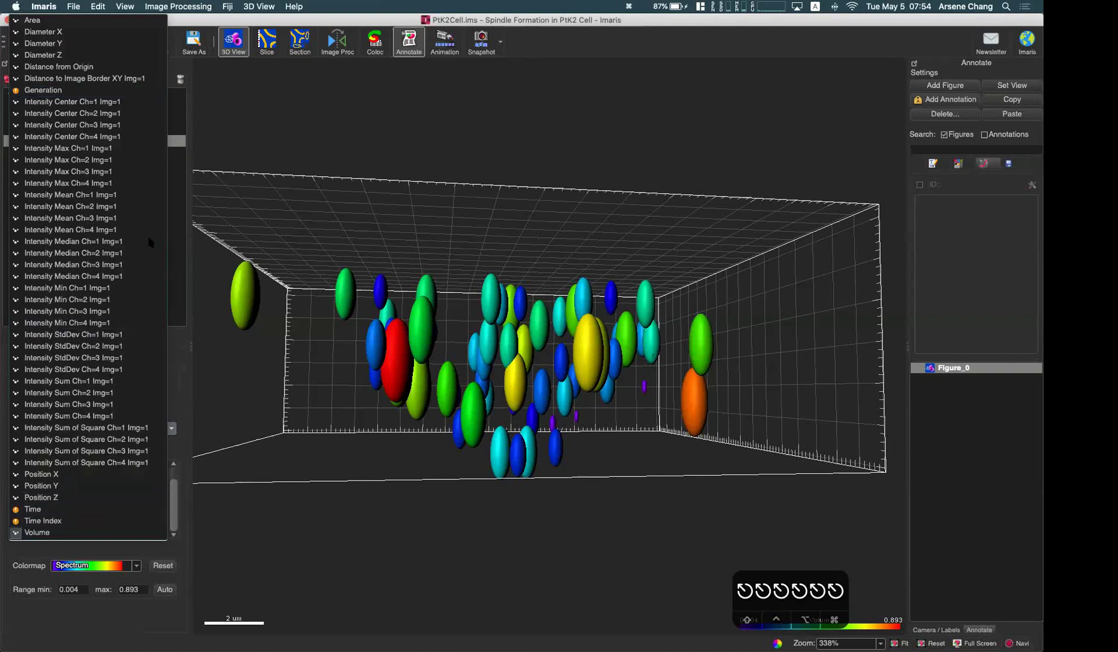
pyautogui.moveTo(395, 282); pyautogui.dragTo(463, 367)
pyautogui.click(115, 340)
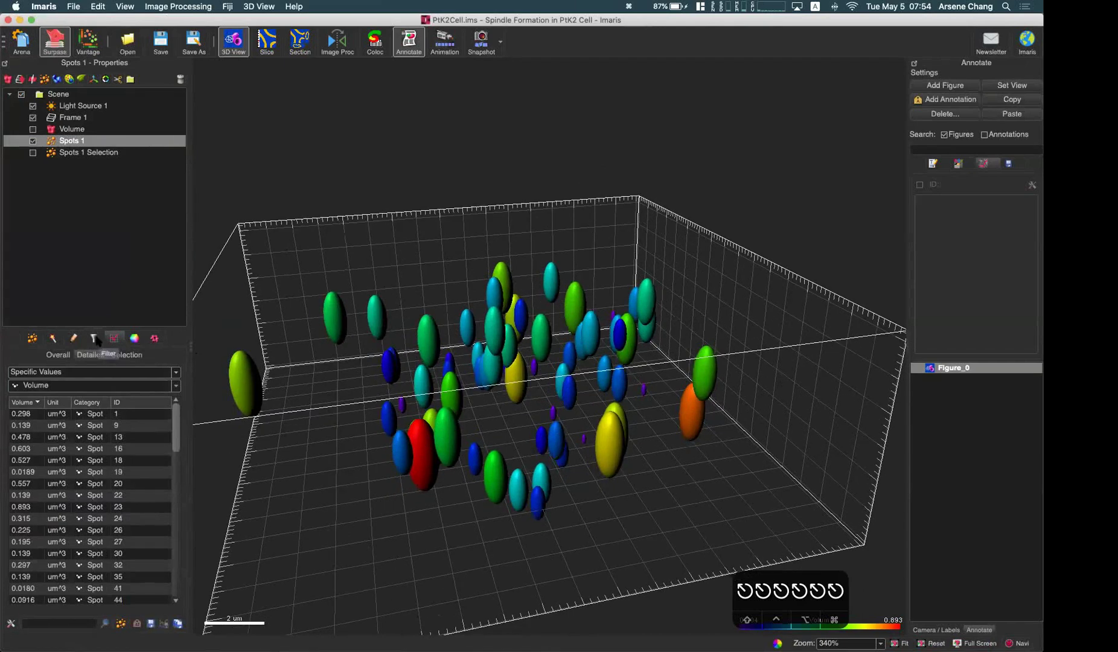
pyautogui.click(85, 386)
pyautogui.click(370, 357)
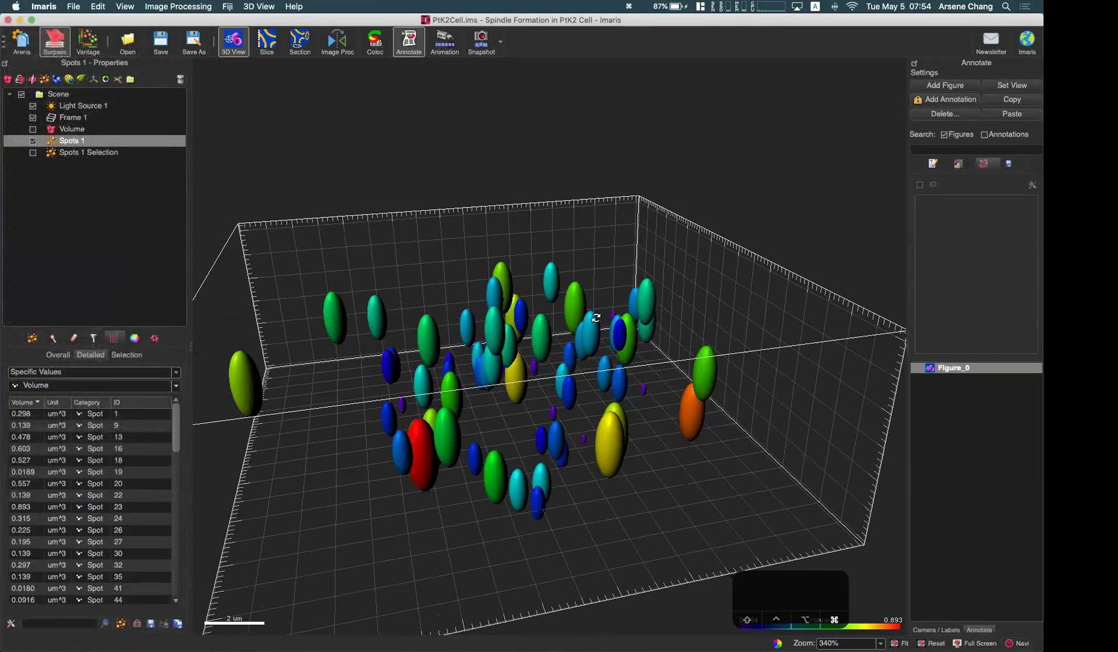
# Open Display Adjustment, set the color type of Spots 1 to Base, and turn on the Dynactin channel
pyautogui.press('super+d')
pyautogui.click(134, 338)
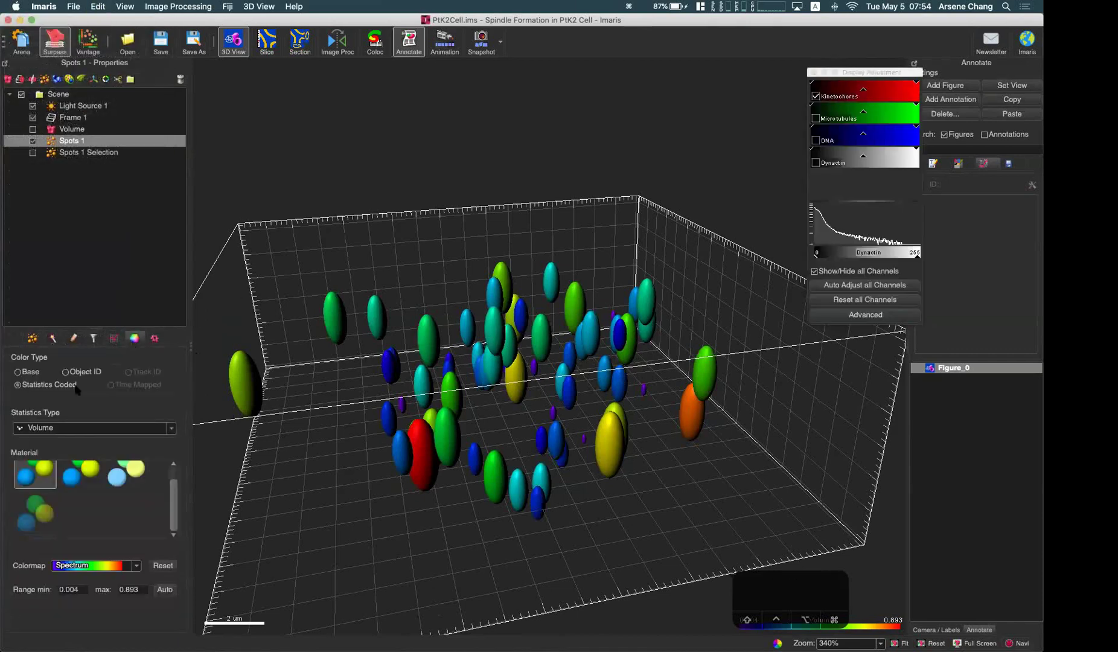
pyautogui.click(18, 372)
pyautogui.click(816, 163)
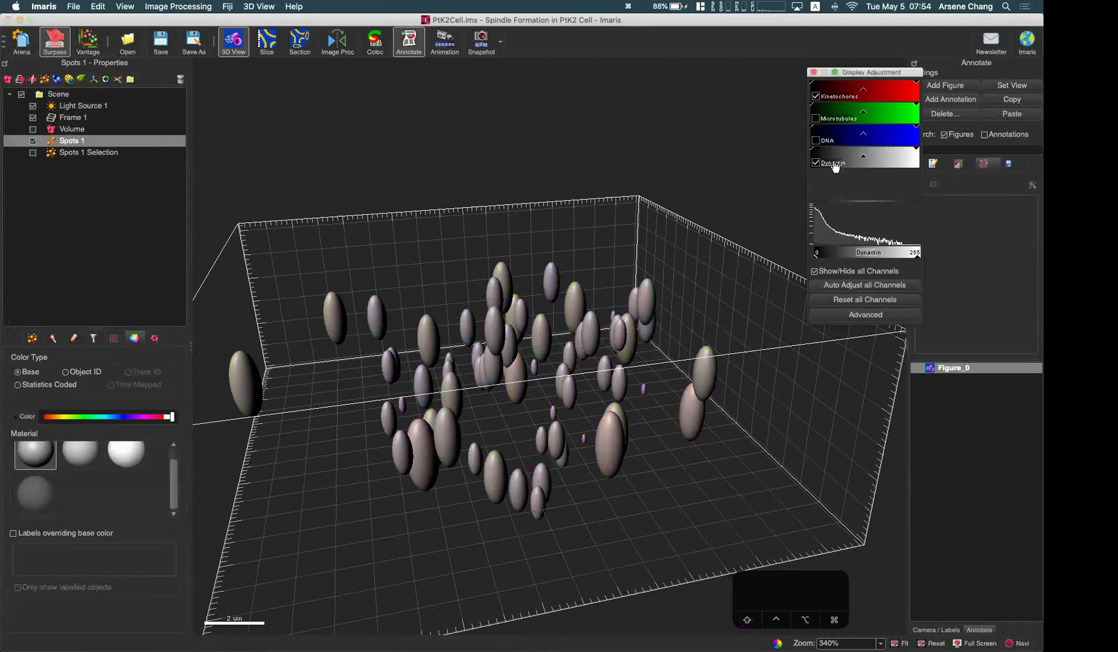
# Hide Spots 1 and show the Volume object to compare the Kinetochores and Dynactin signals from different angles
pyautogui.click(33, 140)
pyautogui.click(20, 132)
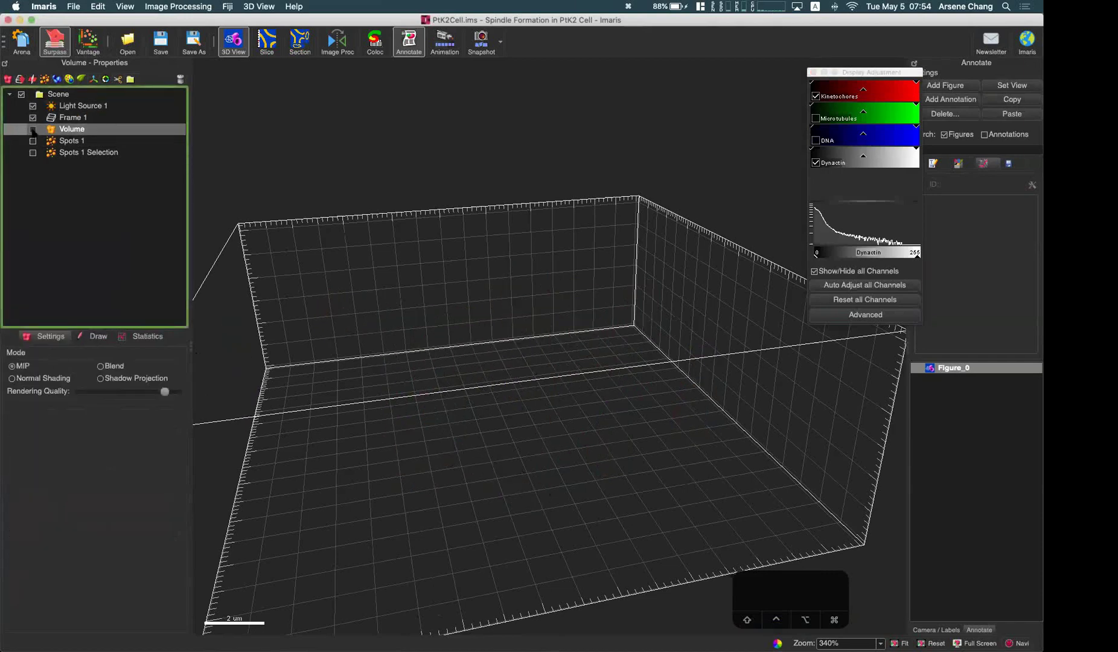
pyautogui.click(33, 130)
pyautogui.moveTo(566, 242); pyautogui.dragTo(669, 292)
pyautogui.moveTo(538, 332); pyautogui.dragTo(581, 305)
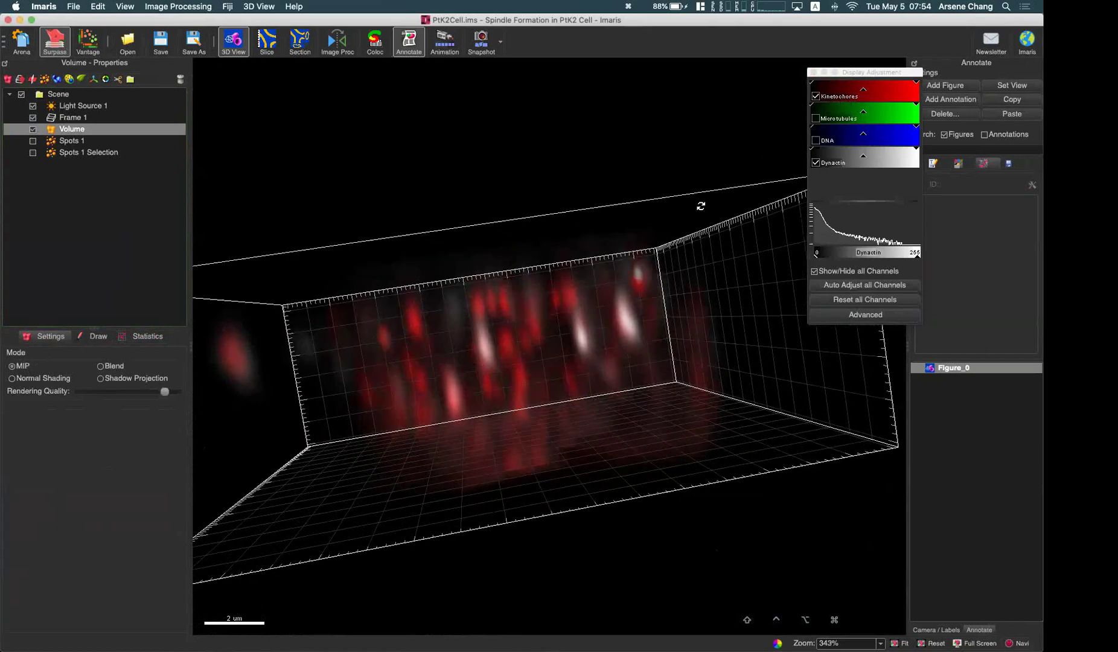
pyautogui.moveTo(555, 249); pyautogui.dragTo(546, 254)
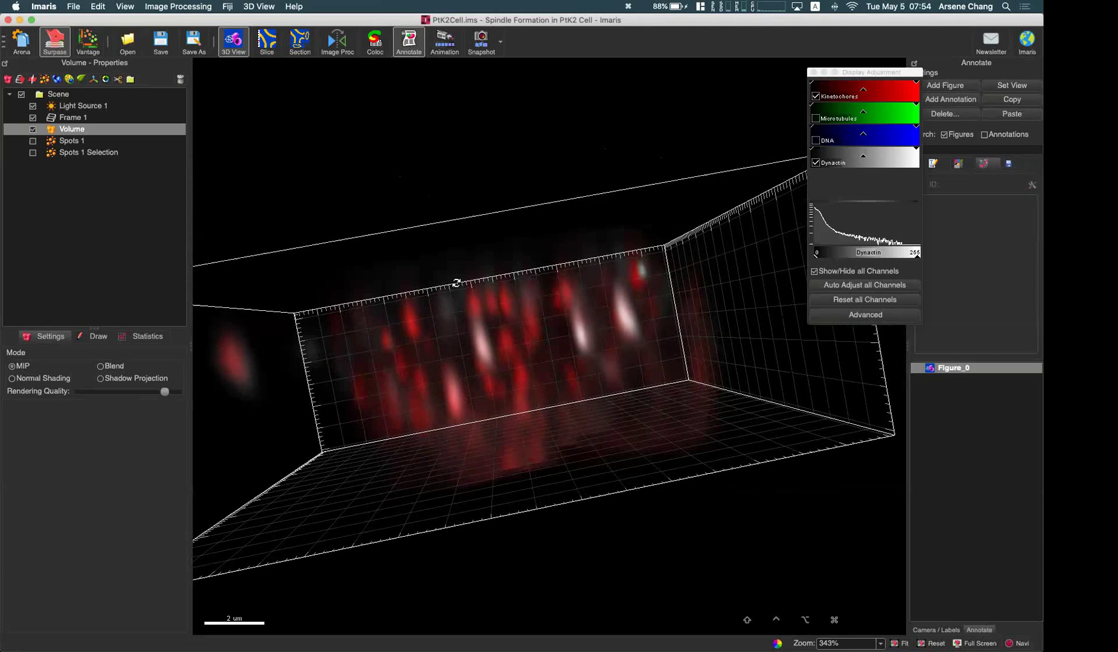
pyautogui.moveTo(452, 293); pyautogui.dragTo(394, 282)
# Show Spots 1 again and add a new filter to it
pyautogui.click(81, 140)
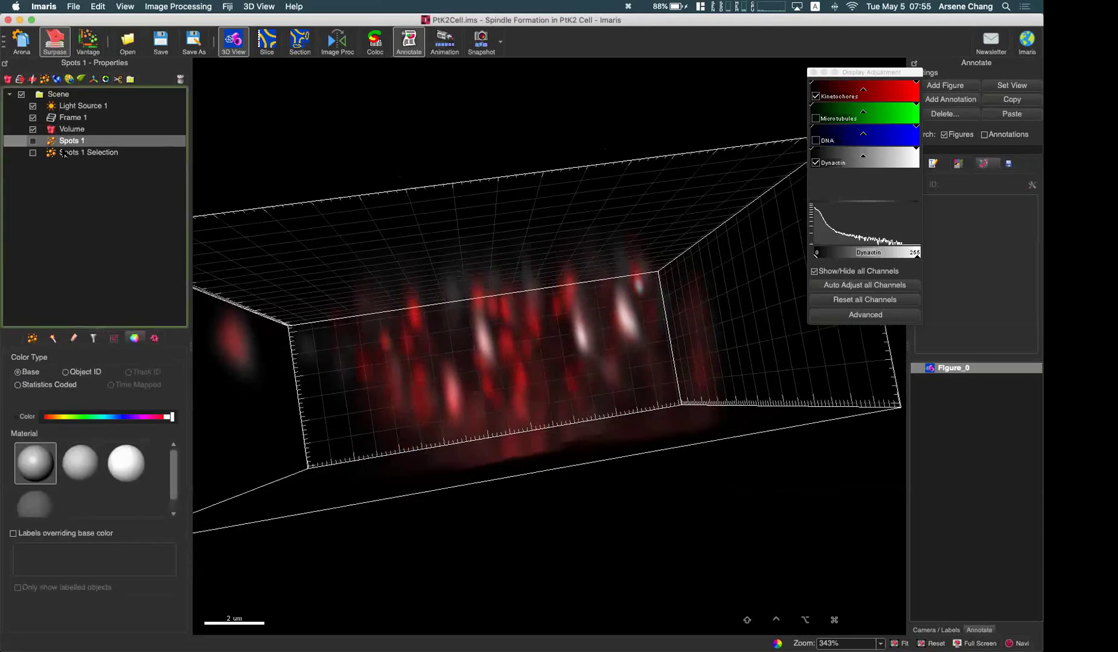
pyautogui.click(33, 141)
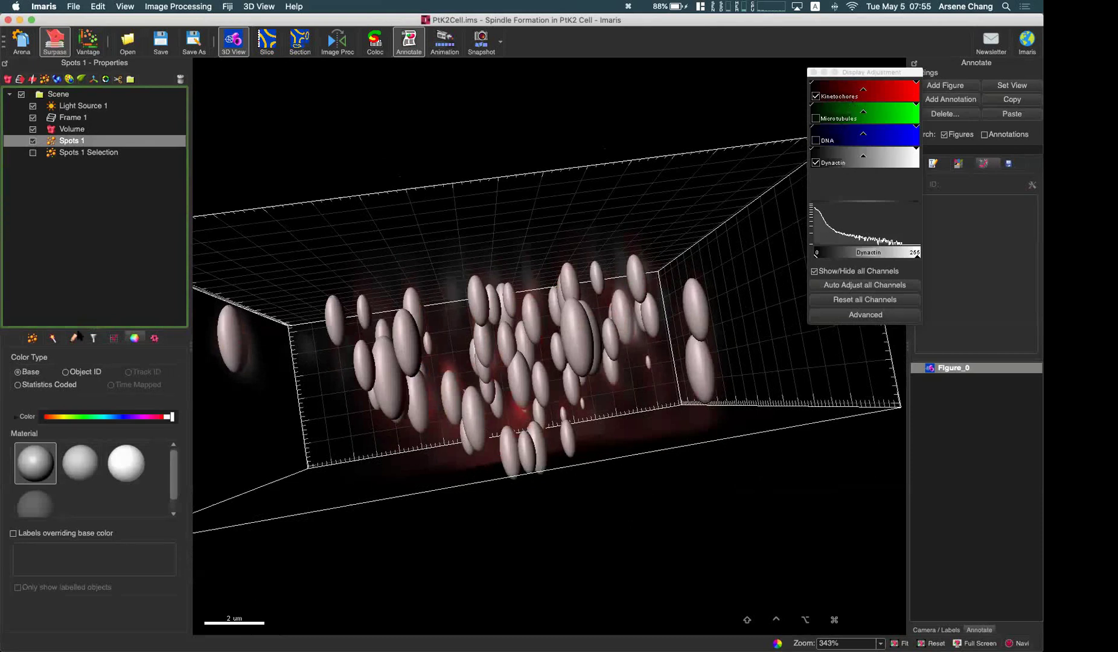
pyautogui.click(114, 339)
pyautogui.click(95, 340)
pyautogui.click(24, 365)
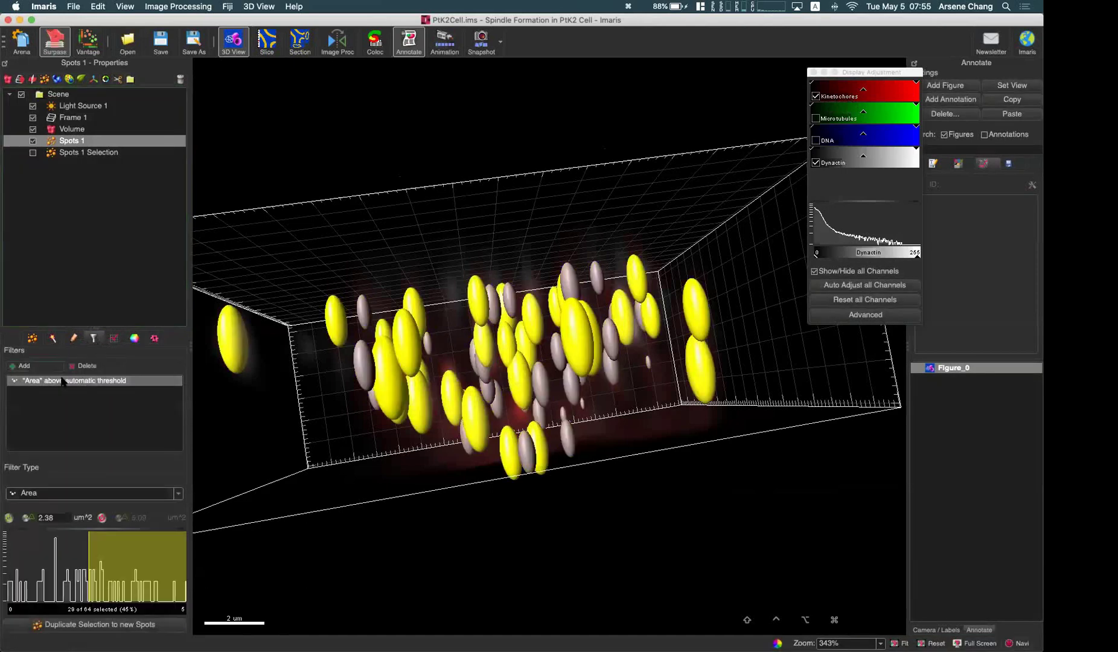
# Filter Spots 1 by Intensity Mean Ch=4 Img=1 with a lower threshold of 23.1, and check the selected spots in 3D
pyautogui.click(67, 494)
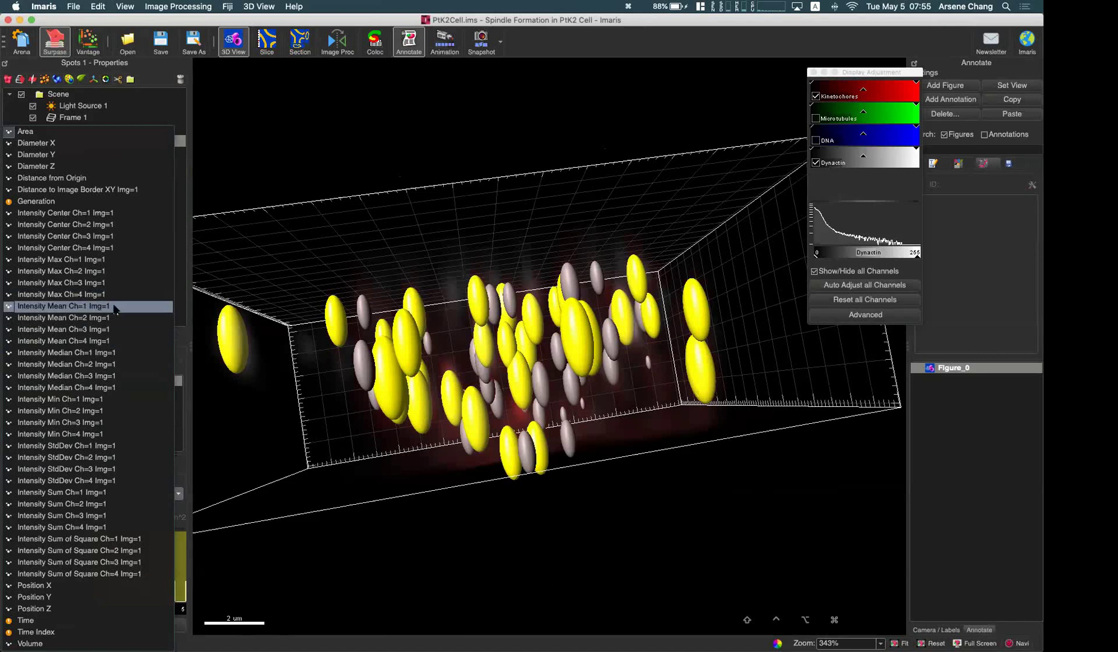
pyautogui.click(116, 341)
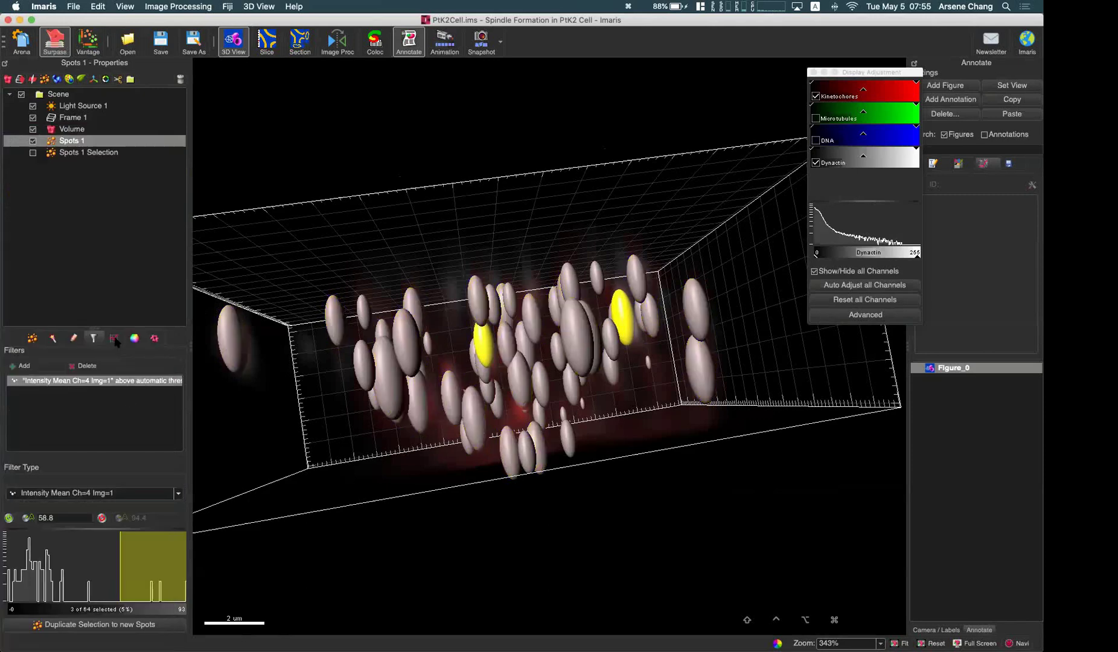
pyautogui.moveTo(124, 561); pyautogui.dragTo(52, 560)
pyautogui.moveTo(488, 310); pyautogui.dragTo(519, 441)
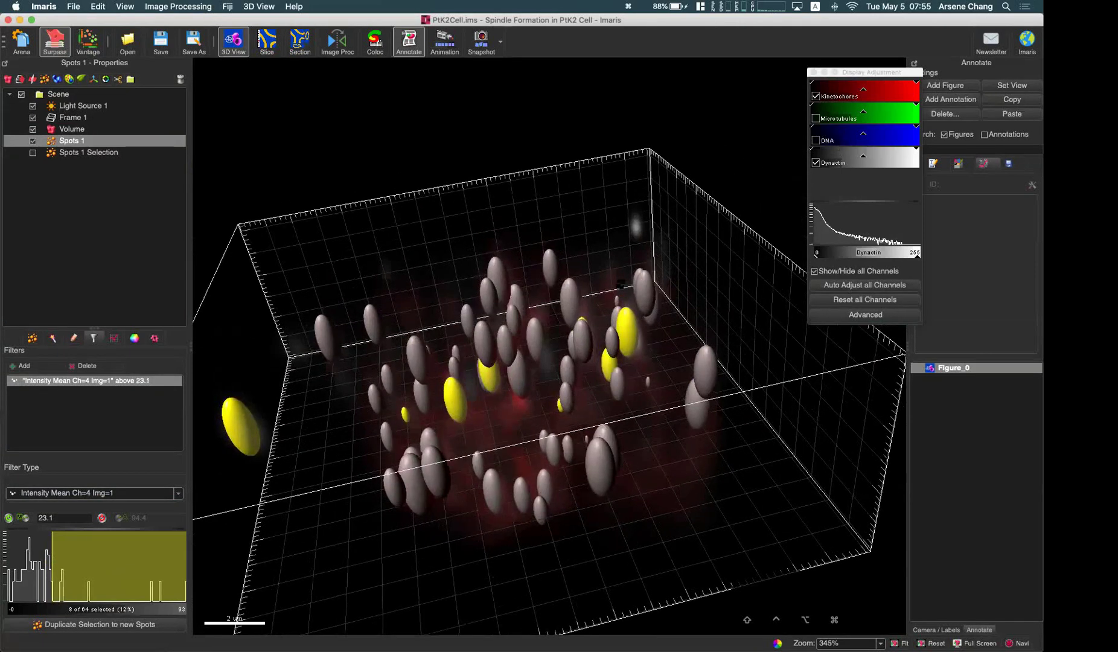
pyautogui.moveTo(365, 379); pyautogui.dragTo(437, 389)
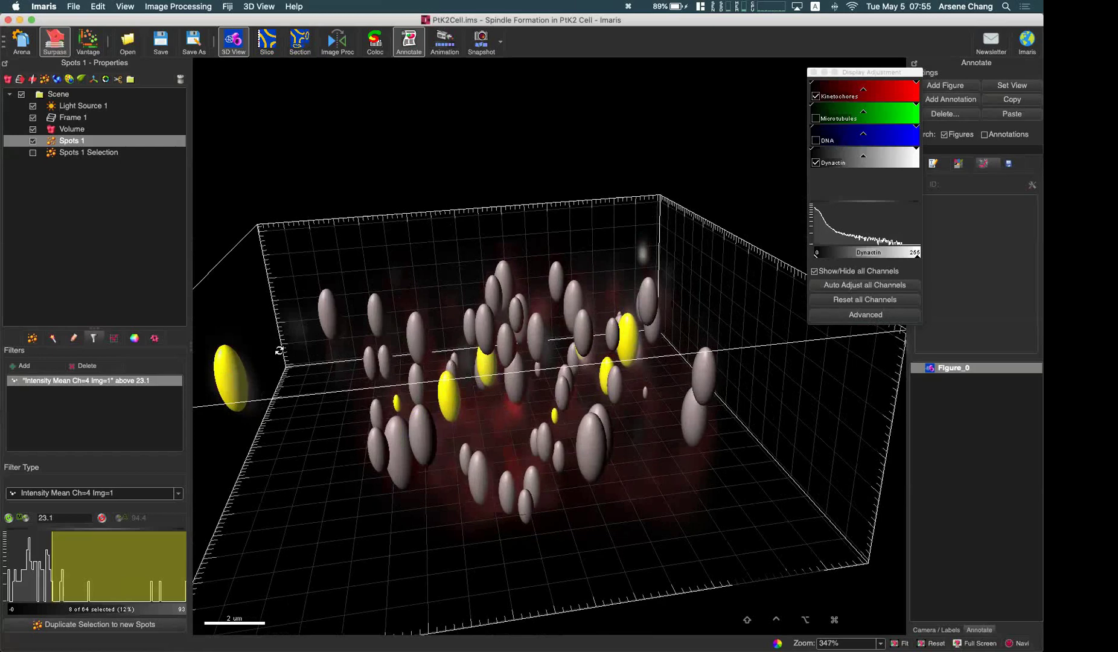
pyautogui.moveTo(281, 372); pyautogui.dragTo(501, 361)
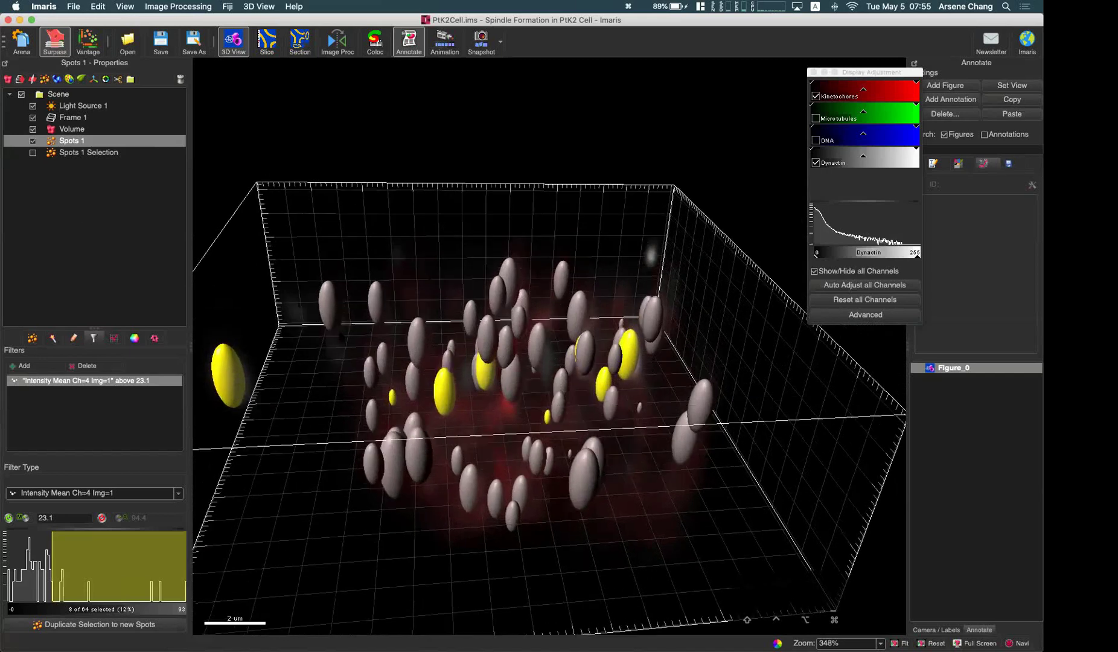
# Duplicate the filtered spots to a new Spots object, and hide it to compare with the underlying channel signals
pyautogui.click(167, 624)
pyautogui.moveTo(334, 501); pyautogui.dragTo(390, 379)
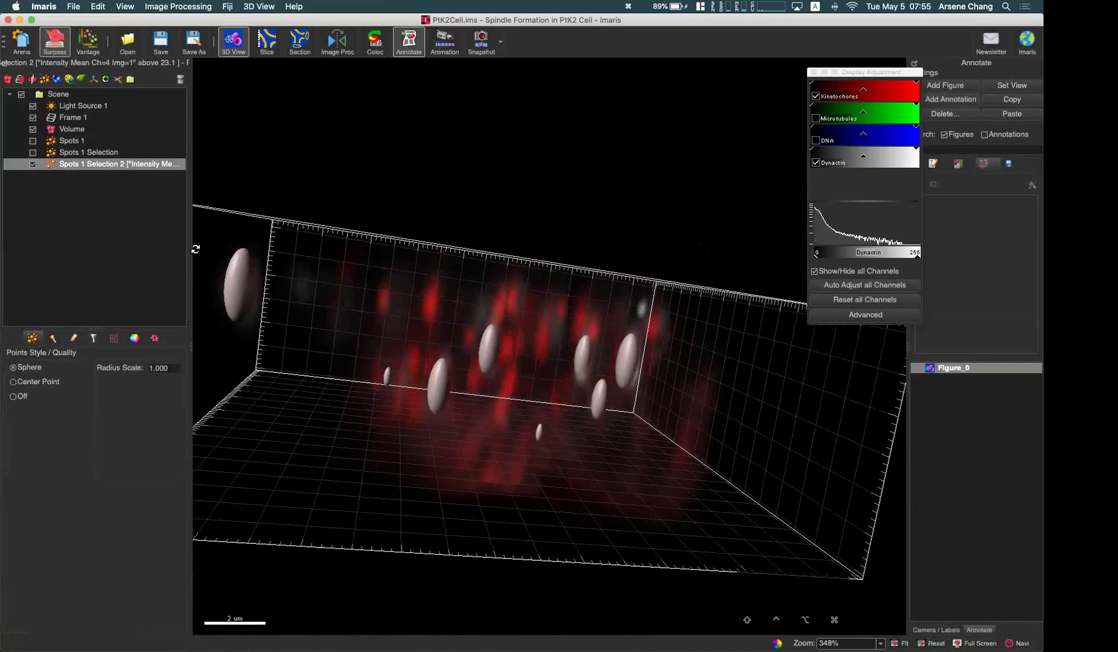
pyautogui.click(34, 164)
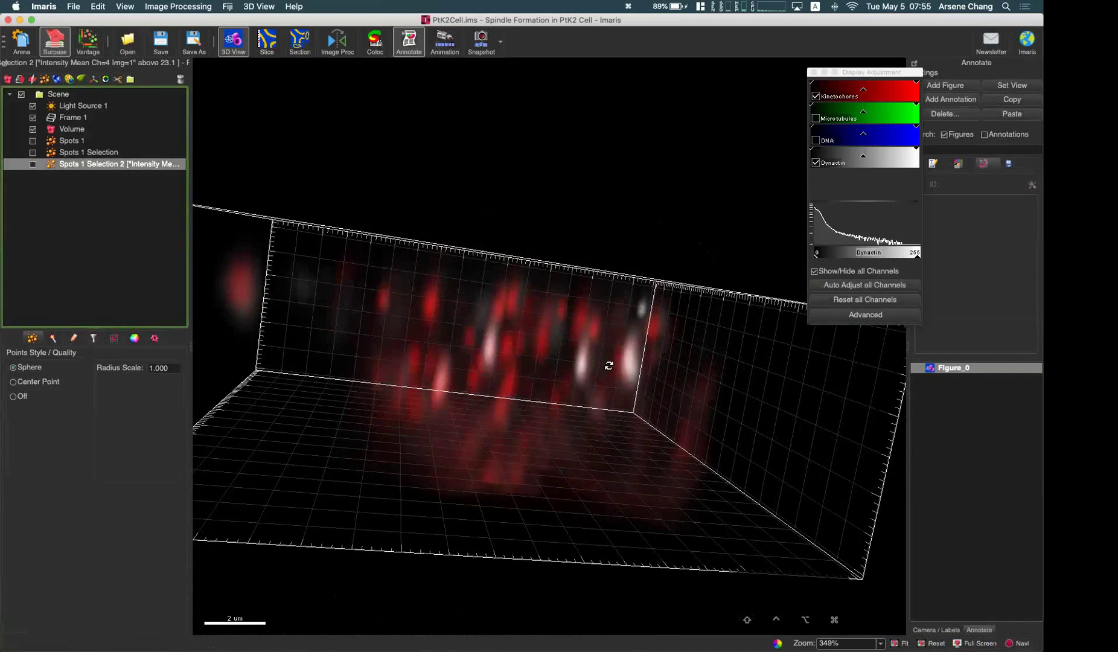
# Show the Spots 1 object over the kinetochore and dynactin volume
pyautogui.moveTo(595, 348); pyautogui.dragTo(716, 187)
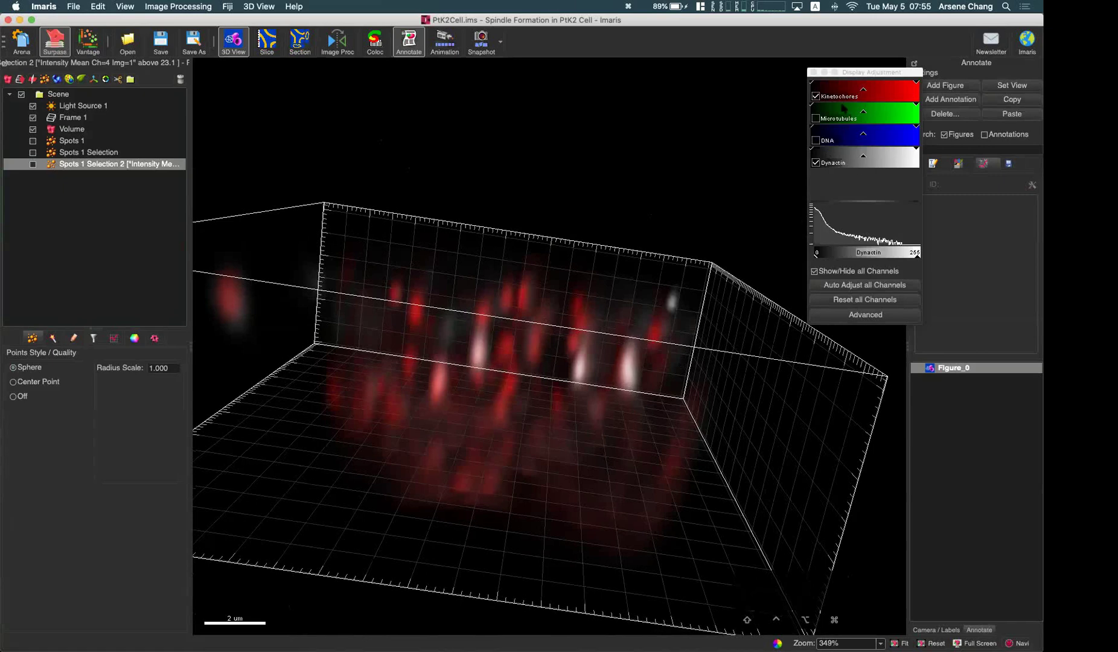
pyautogui.moveTo(539, 275); pyautogui.dragTo(482, 327)
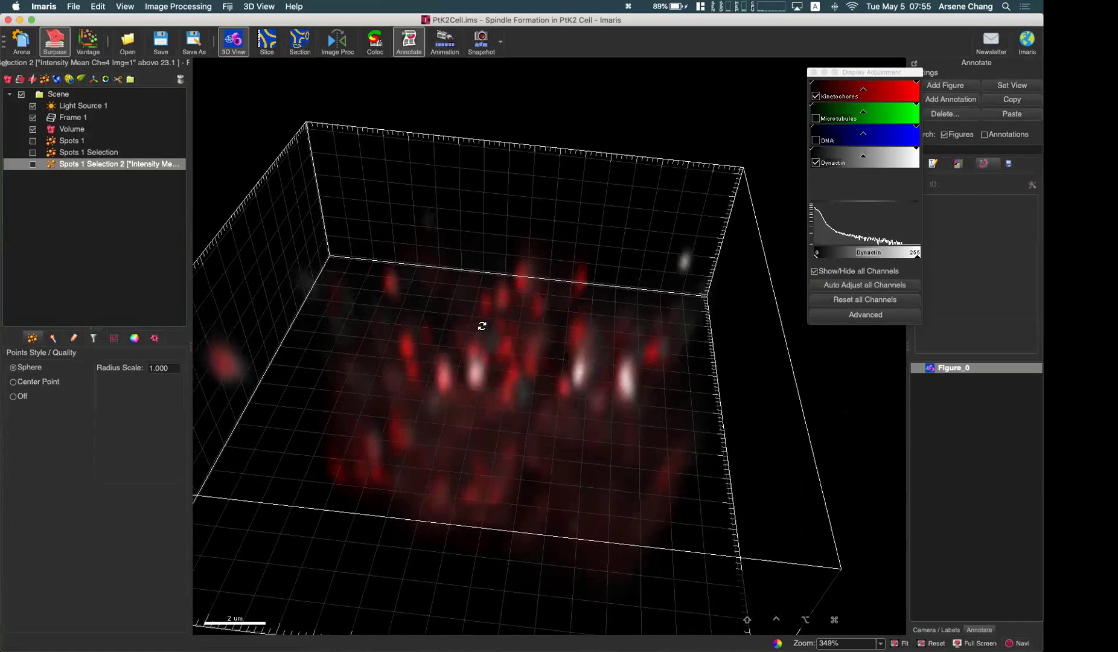
pyautogui.moveTo(490, 343); pyautogui.dragTo(572, 301)
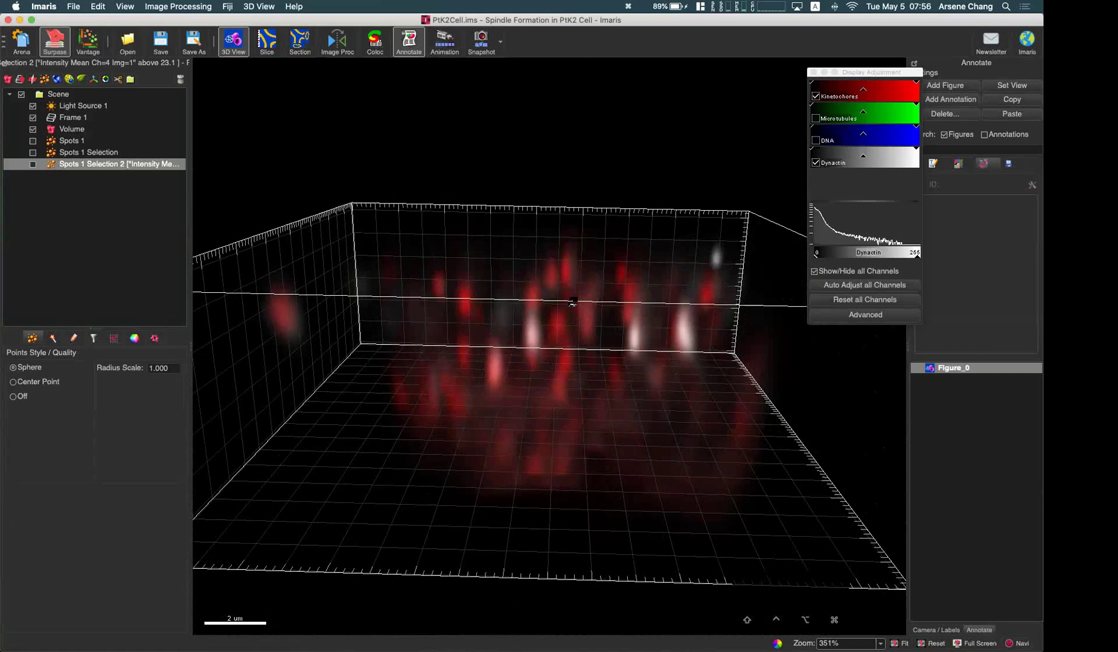
pyautogui.moveTo(542, 267); pyautogui.dragTo(504, 303)
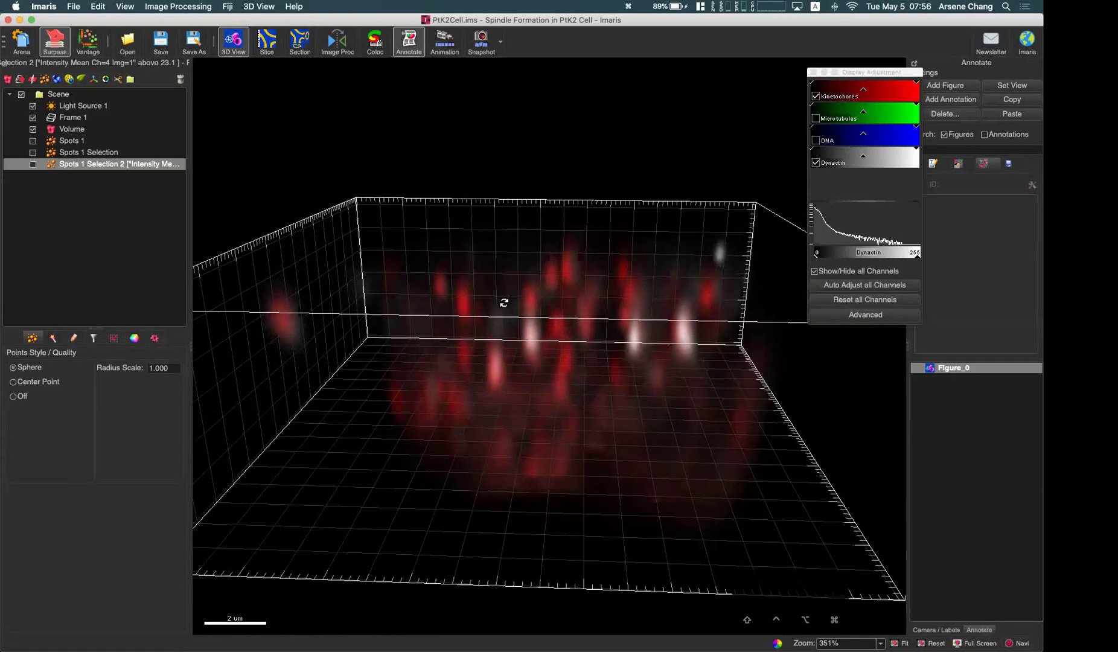
pyautogui.click(70, 141)
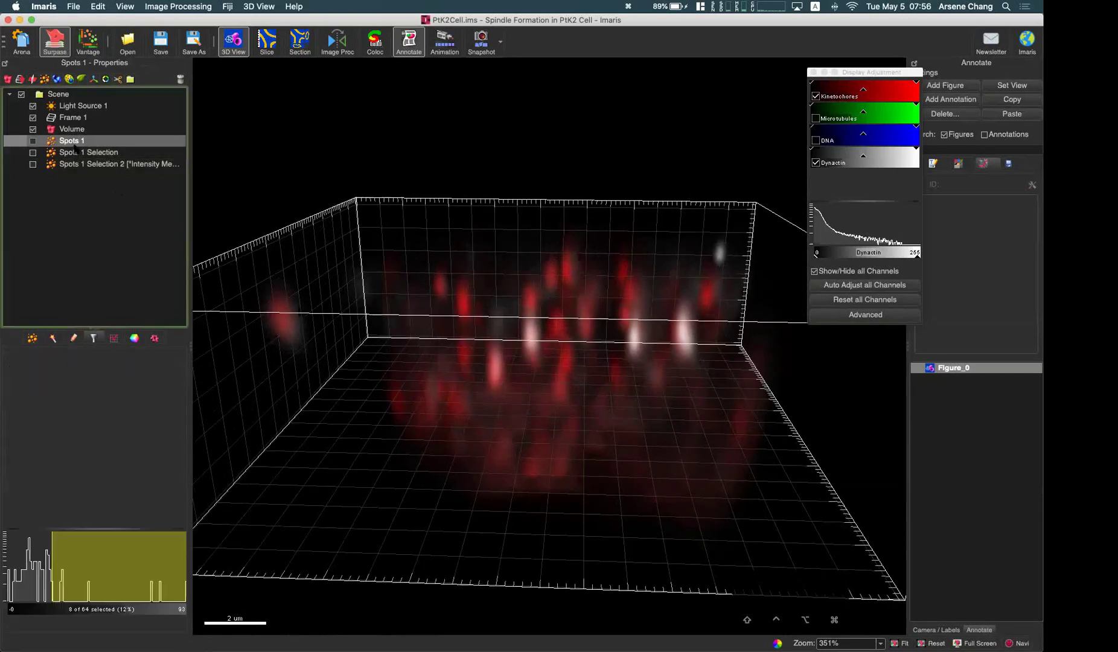
pyautogui.click(33, 141)
pyautogui.moveTo(580, 326); pyautogui.dragTo(384, 226)
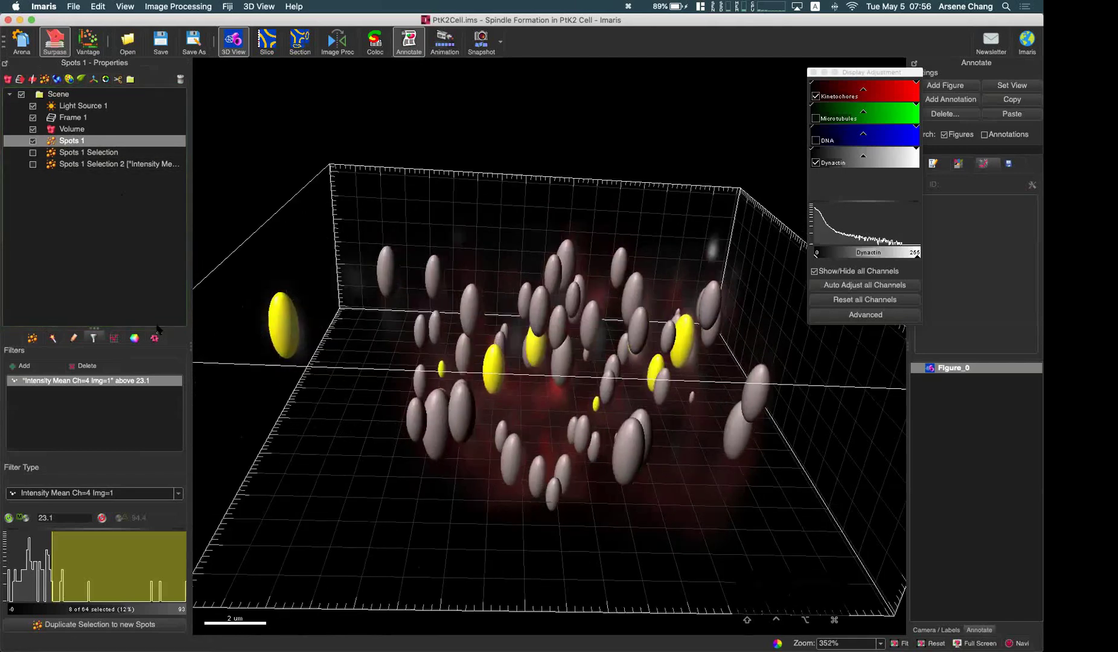
# Switch to PowerPoint to review the Learning Objectives slide and return to Imaris
pyautogui.click(134, 338)
pyautogui.moveTo(472, 254); pyautogui.dragTo(451, 260)
pyautogui.moveTo(2, 266)
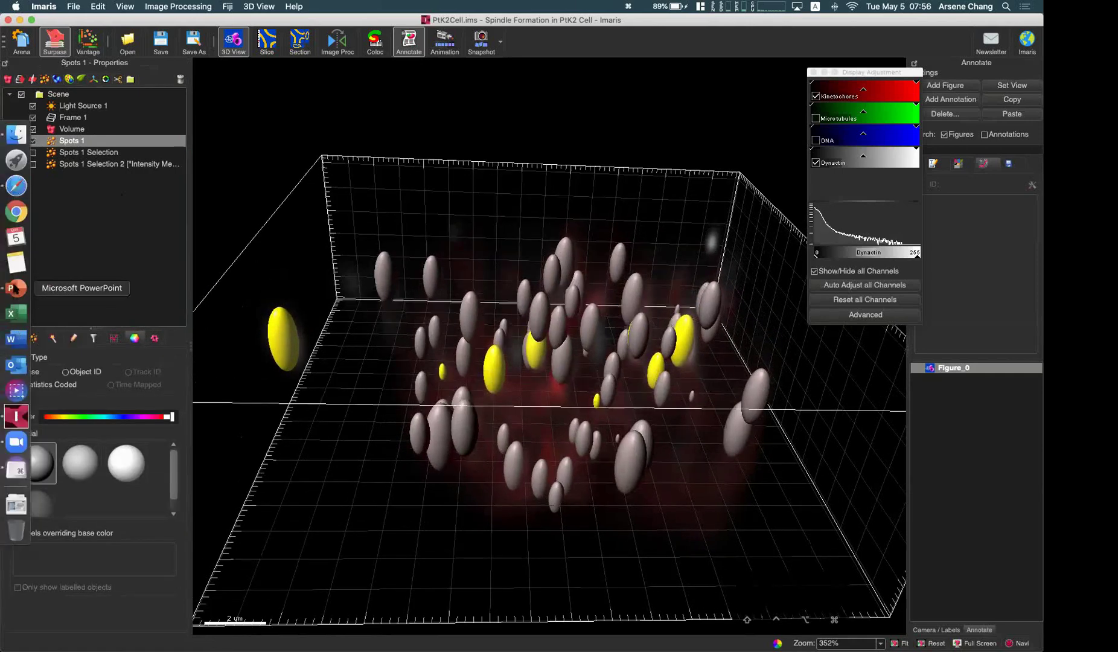
pyautogui.click(15, 290)
pyautogui.click(33, 153)
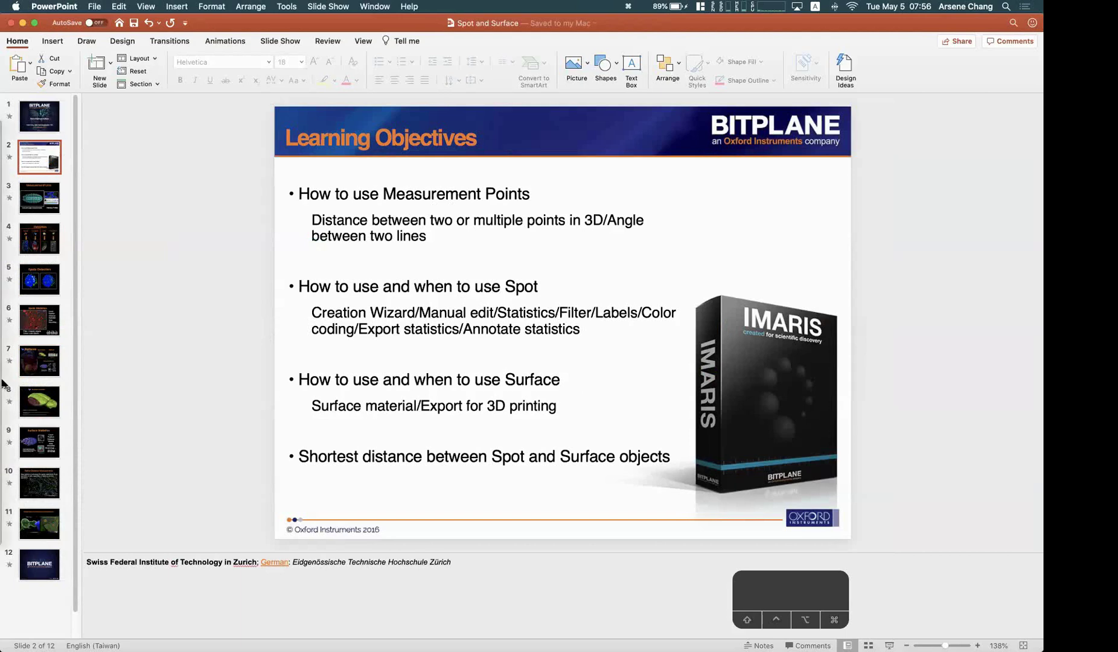
pyautogui.click(16, 416)
# Open the filters of Spots 1 and examine the spots selected by channel 4 mean intensity from several angles
pyautogui.moveTo(448, 360); pyautogui.dragTo(439, 333)
pyautogui.click(114, 338)
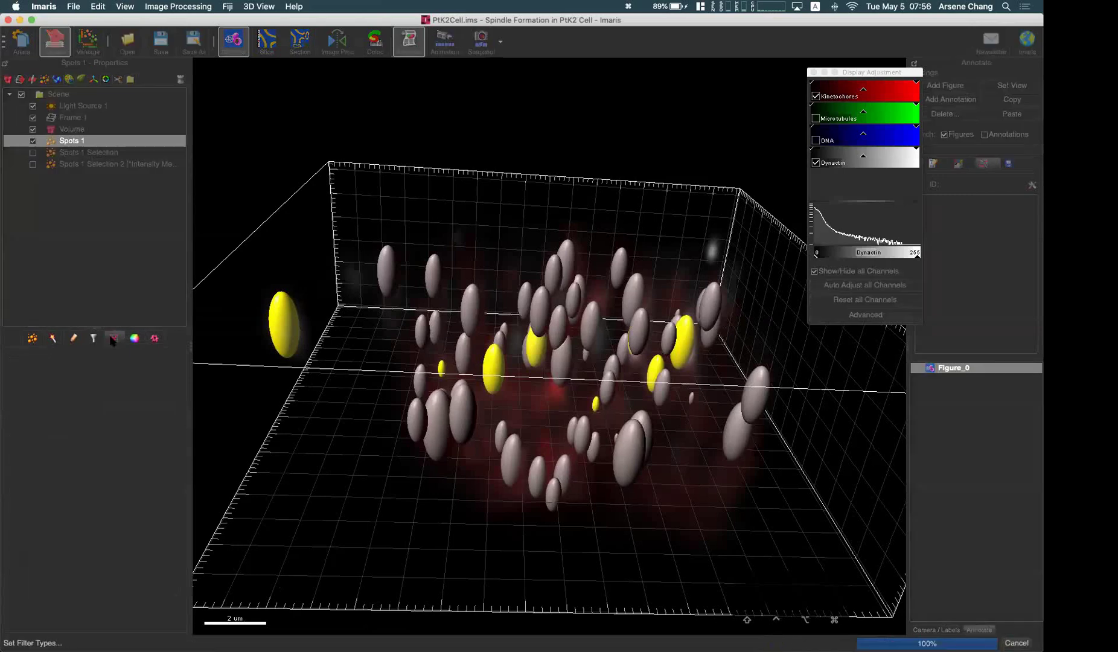
pyautogui.click(93, 338)
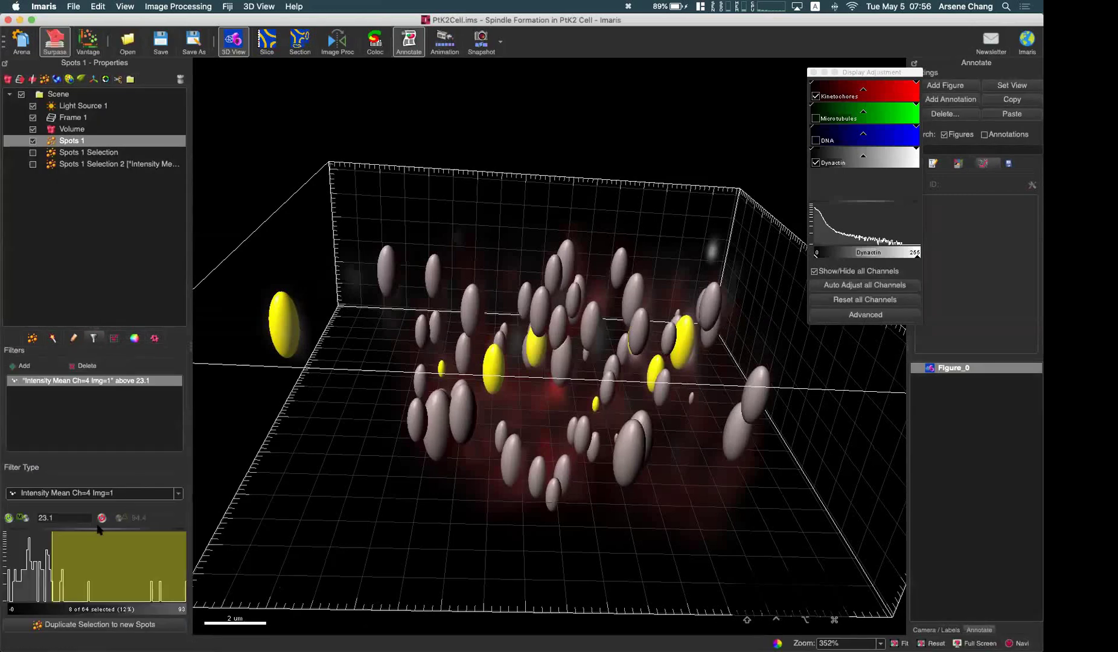
pyautogui.moveTo(517, 405); pyautogui.dragTo(522, 362)
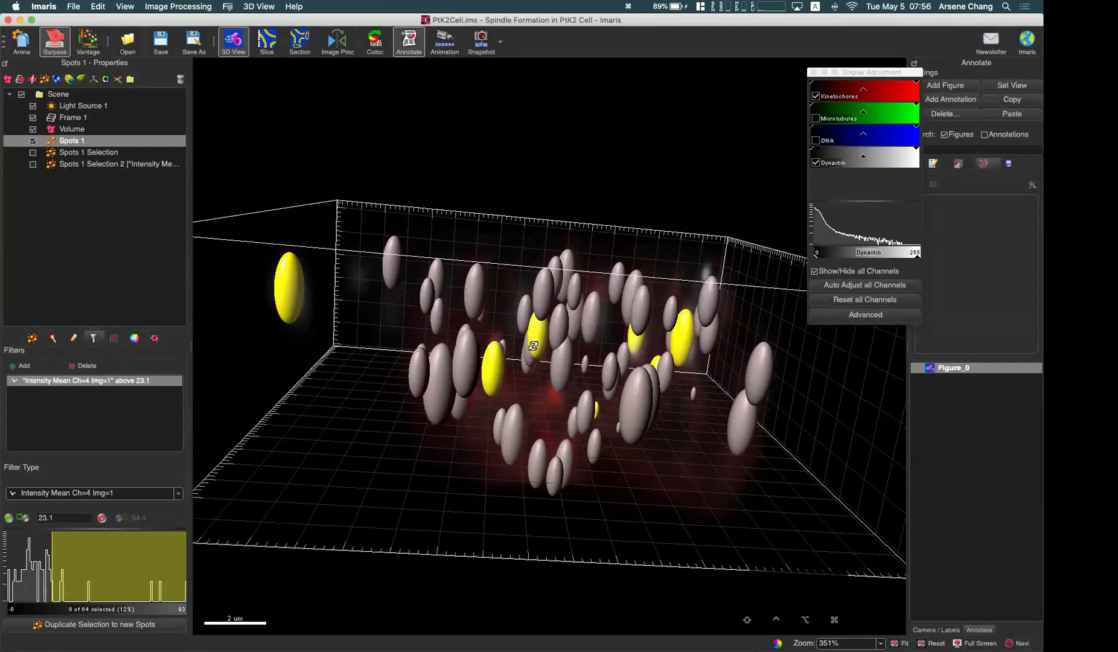
pyautogui.moveTo(665, 371); pyautogui.dragTo(658, 337)
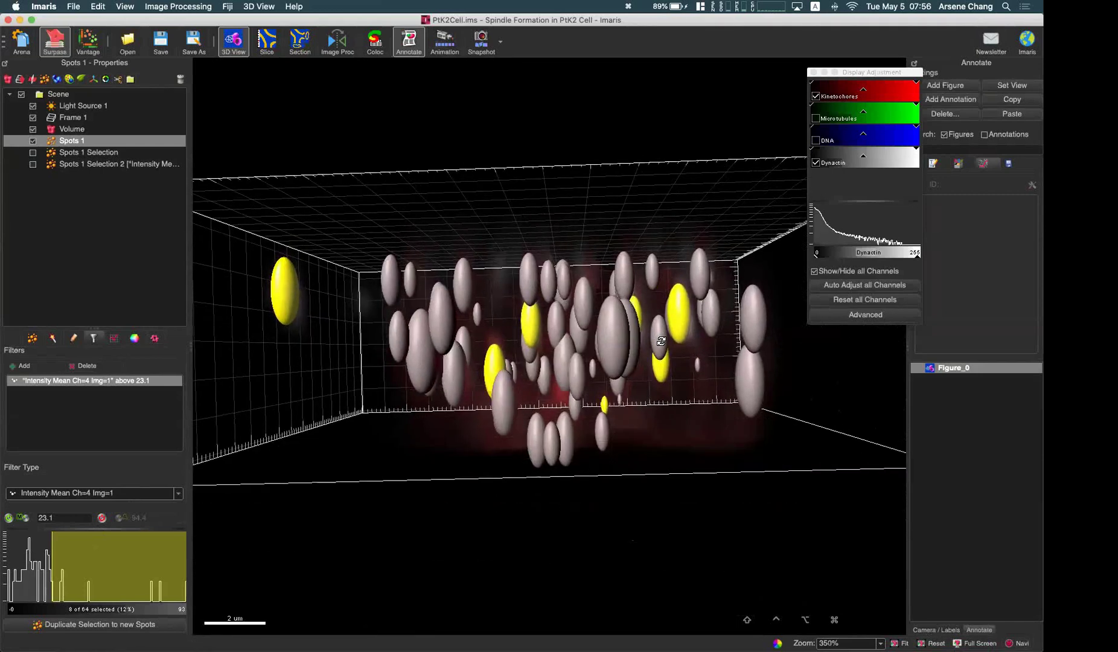
# Delete the duplicated objects Spots 1 Selection and Spots 1 Selection 2 from the scene
pyautogui.click(84, 152)
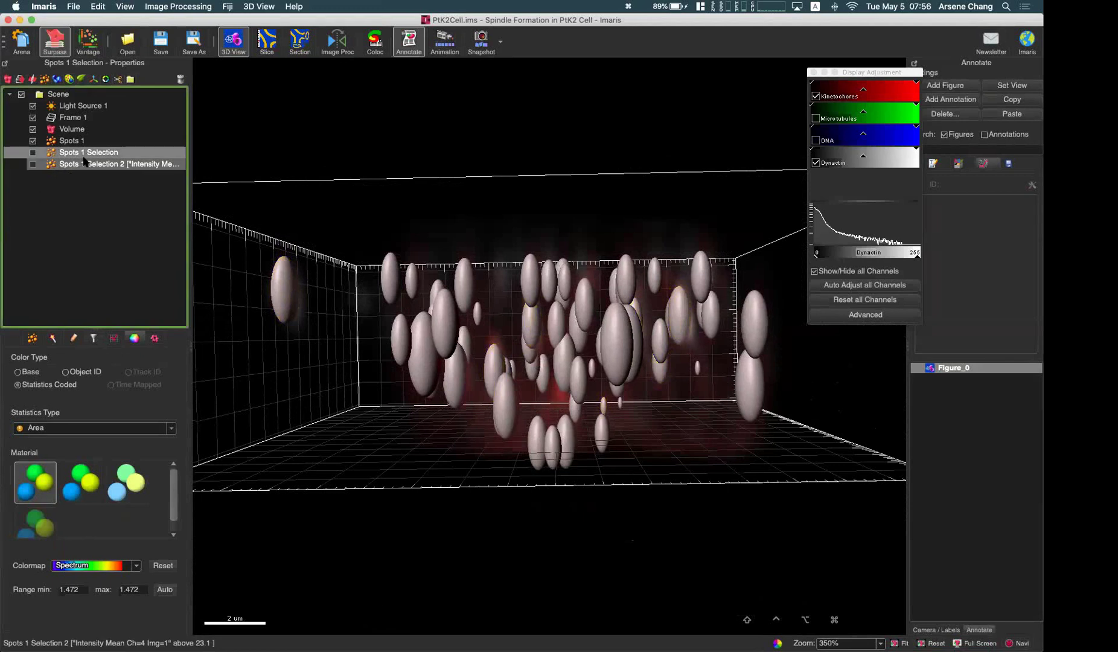
pyautogui.keyDown('shift'); pyautogui.click(86, 164); pyautogui.keyUp('shift')
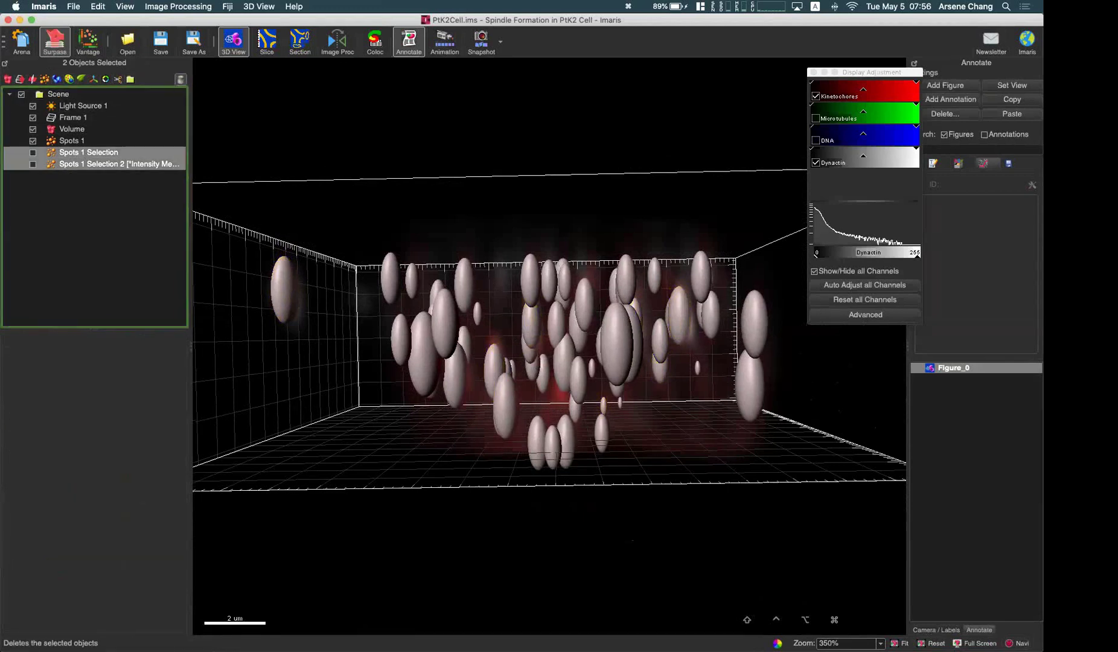
pyautogui.click(180, 79)
pyautogui.click(570, 348)
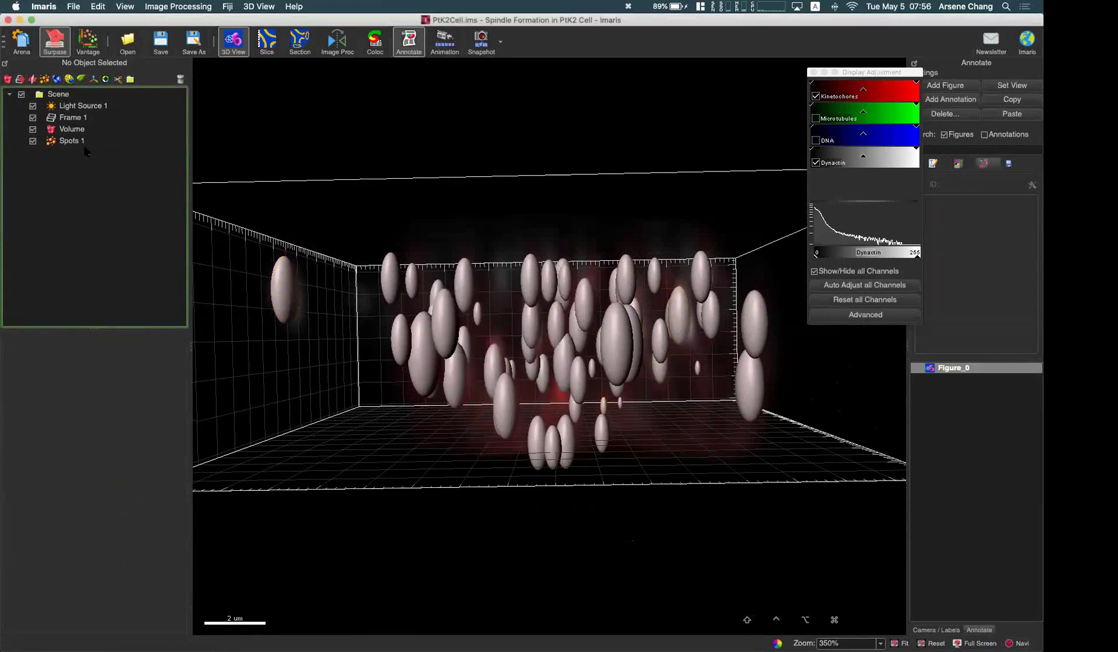
# Select Spots 1 with its filtered spots, bring up the label settings and close the Display Adjustment window
pyautogui.click(79, 143)
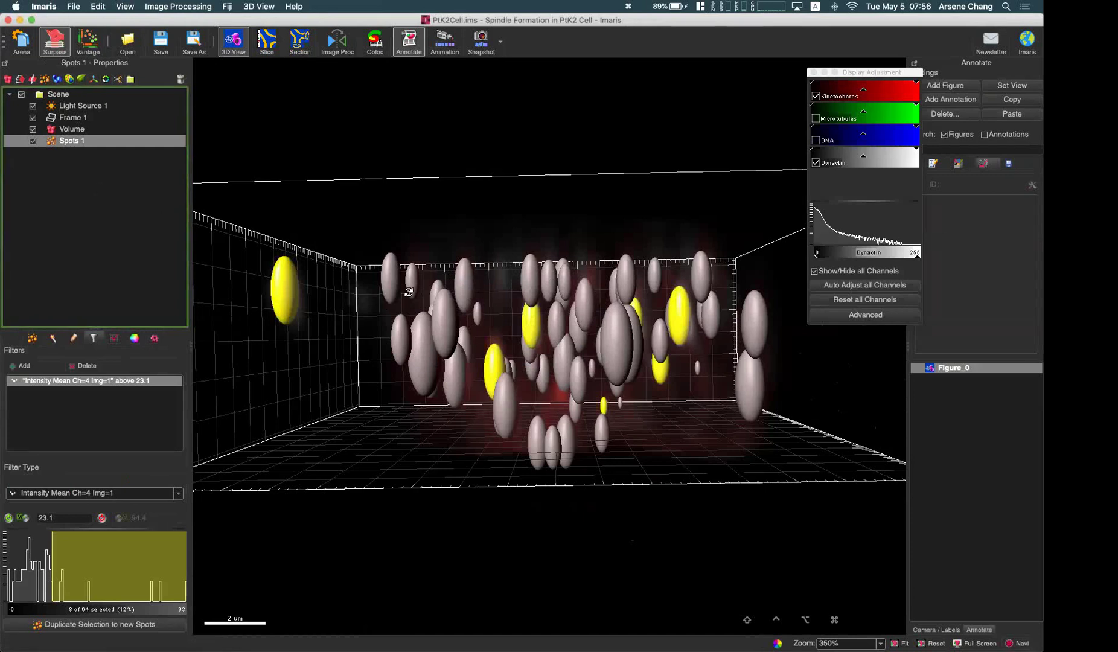
pyautogui.moveTo(395, 295); pyautogui.dragTo(434, 290)
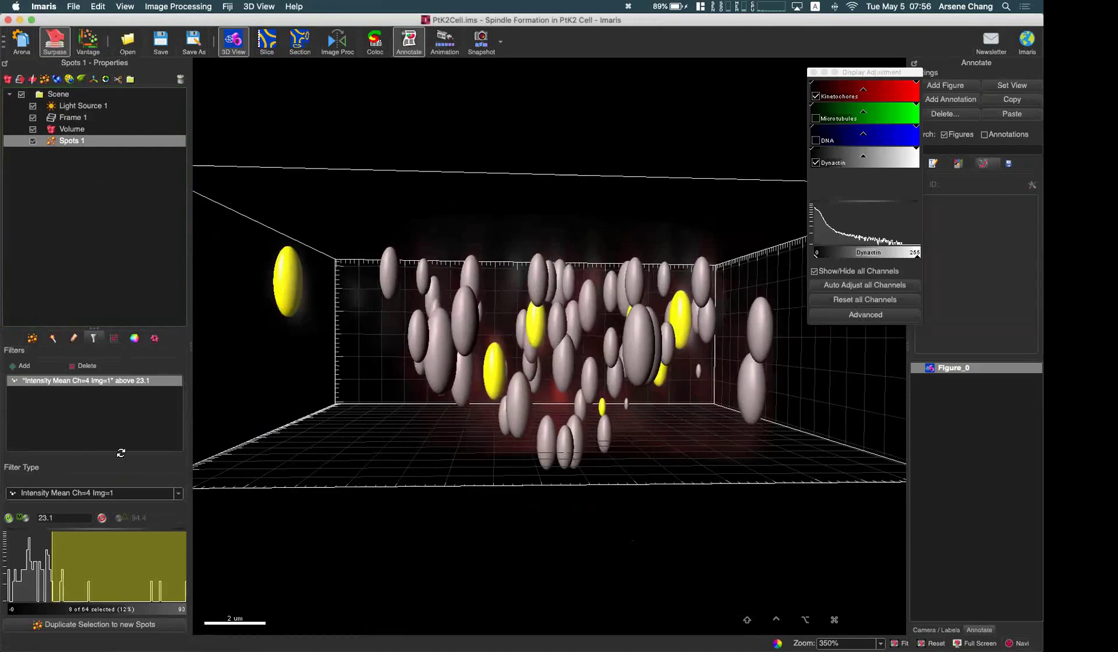
pyautogui.click(938, 631)
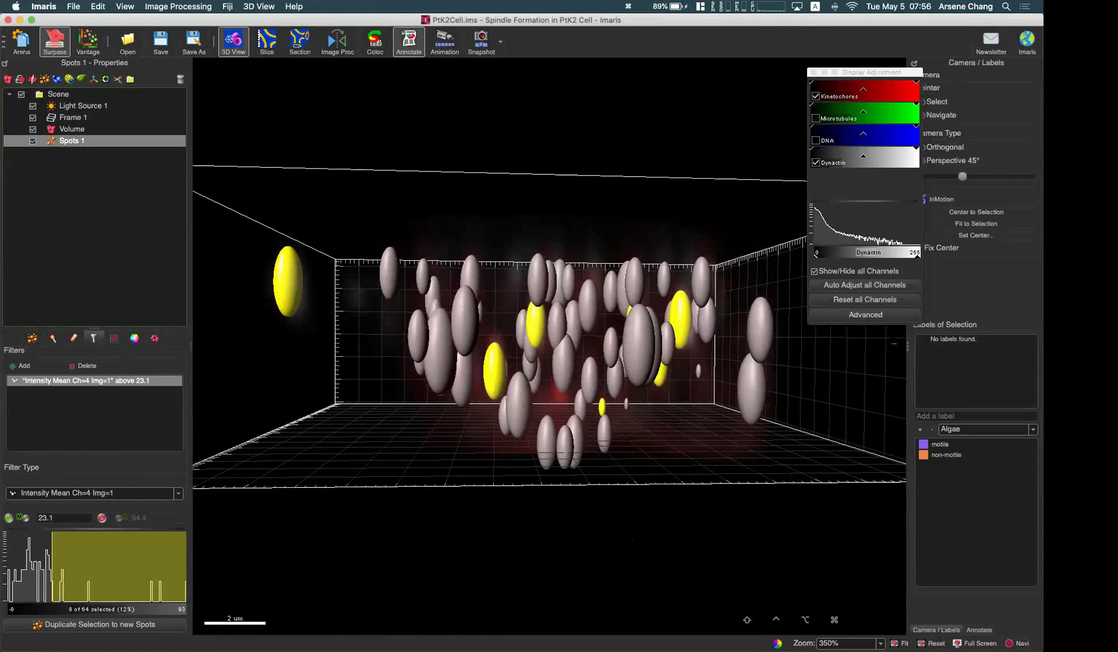
pyautogui.click(813, 72)
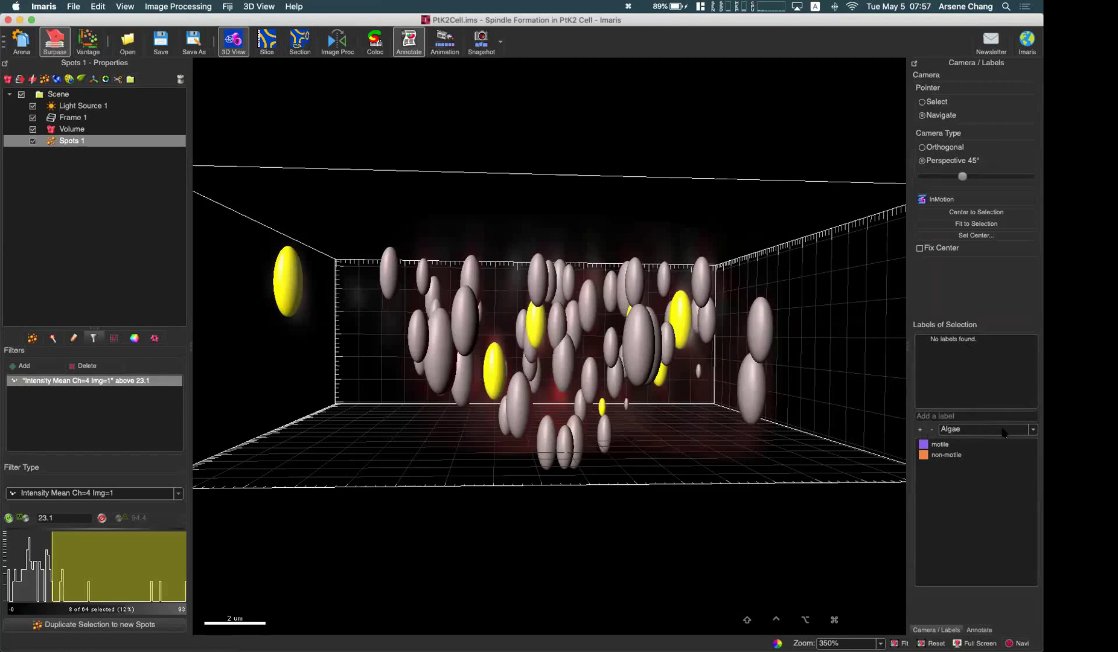
# Create a new label group named IMB UQ and keep it as the current group
pyautogui.click(920, 429)
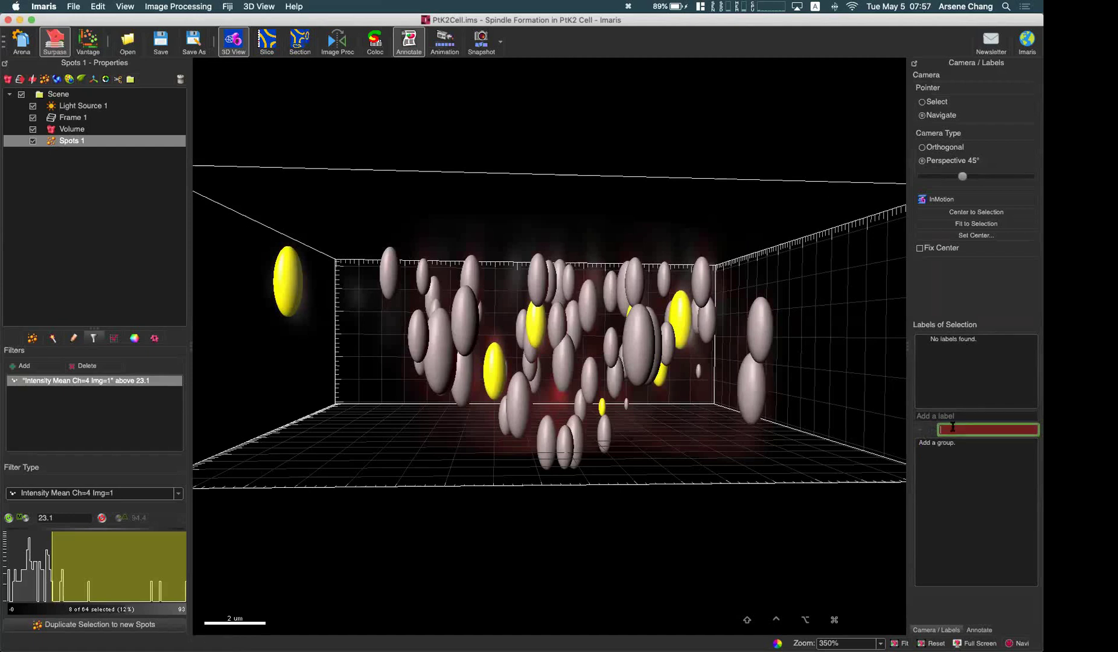
pyautogui.write('IMP')
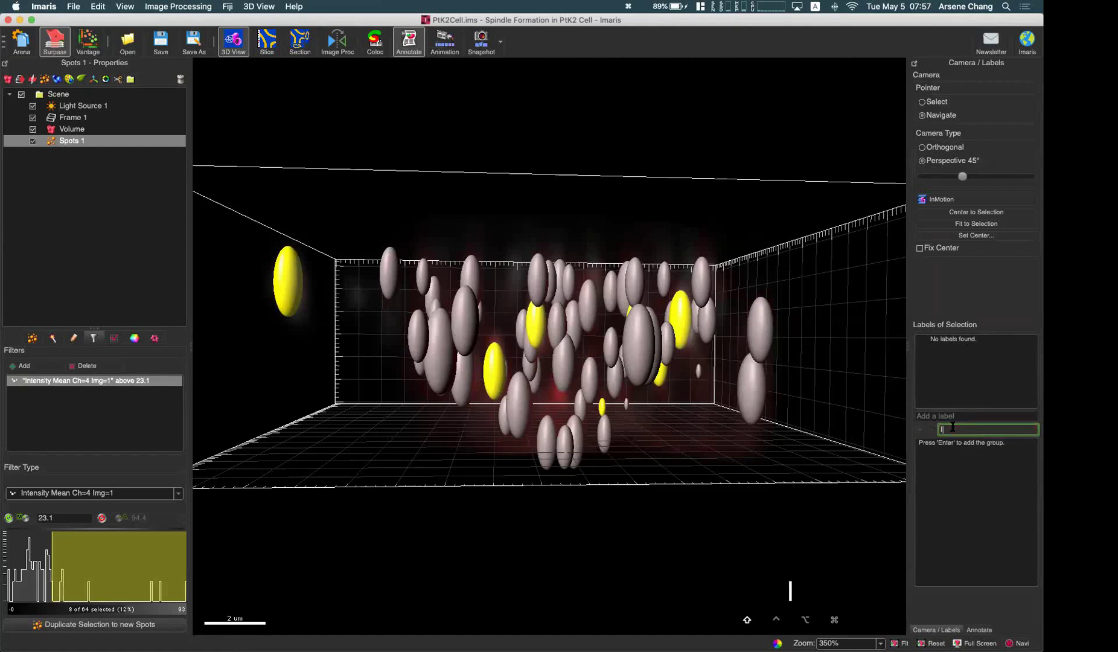
pyautogui.write(' UQ')
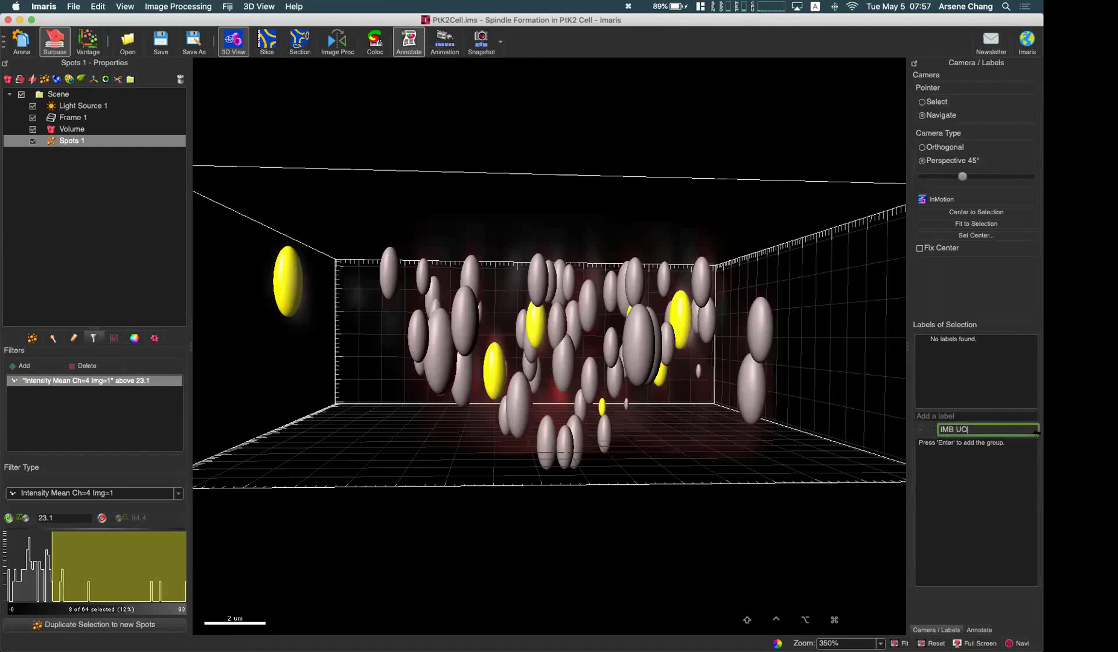
pyautogui.press('Return')
pyautogui.click(1003, 431)
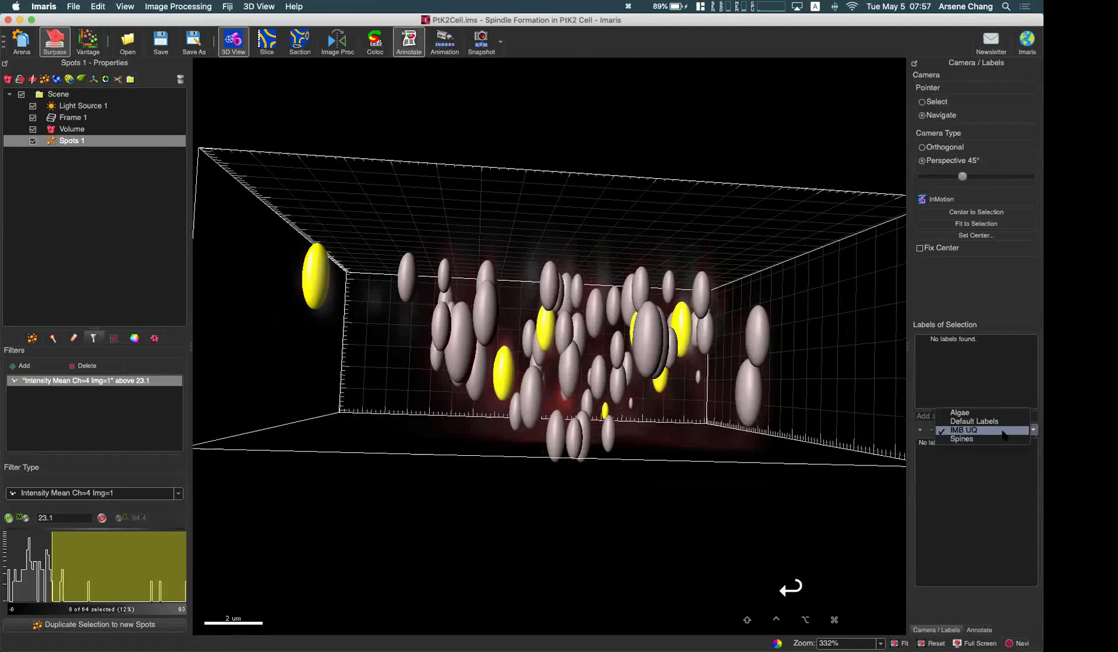
pyautogui.click(1002, 431)
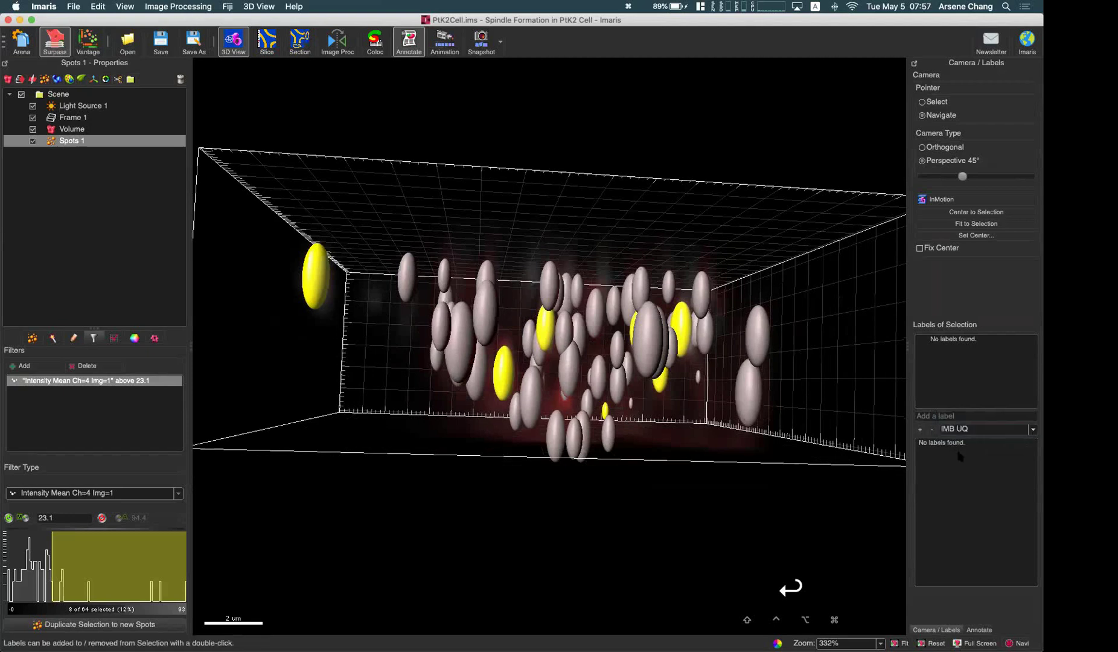
# Start a new label in the IMB UQ group and name it Coloc
pyautogui.rightClick(955, 461)
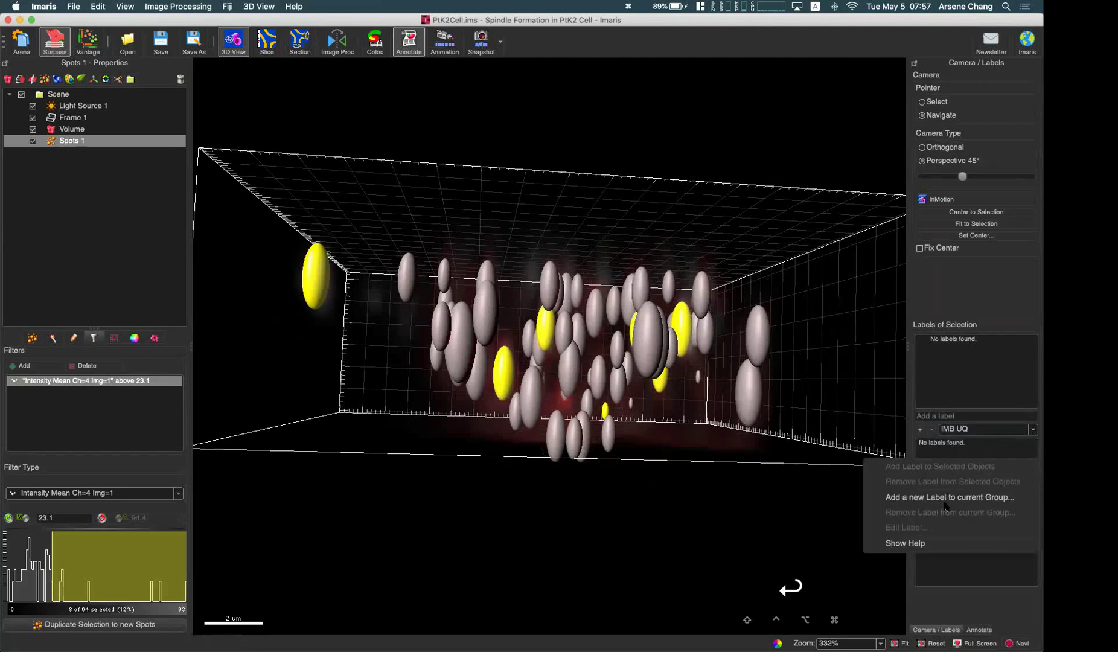
pyautogui.click(982, 562)
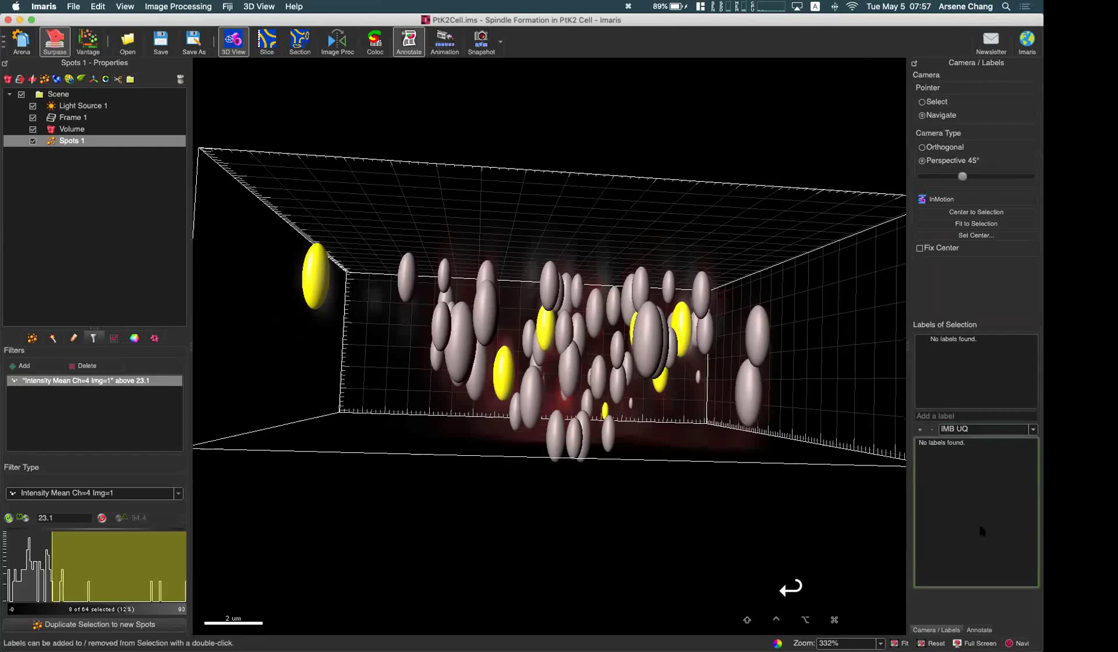
pyautogui.rightClick(970, 473)
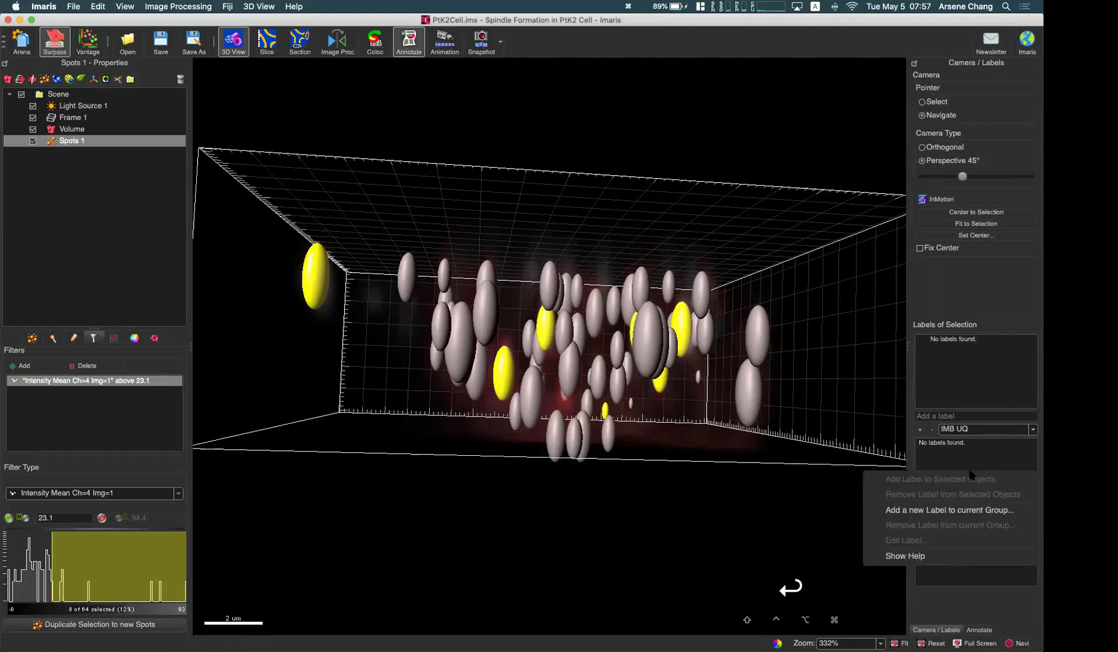
pyautogui.click(932, 512)
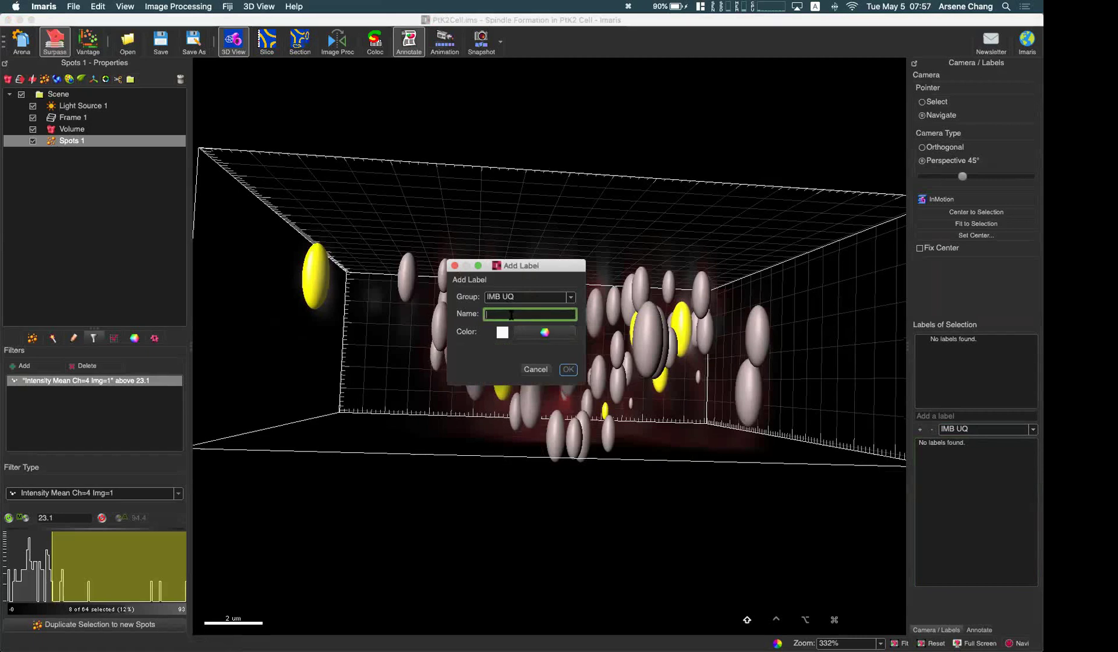
pyautogui.write('oloc')
pyautogui.press('BackSpace')
pyautogui.press('BackSpace')
pyautogui.press('BackSpace')
pyautogui.press('BackSpace')
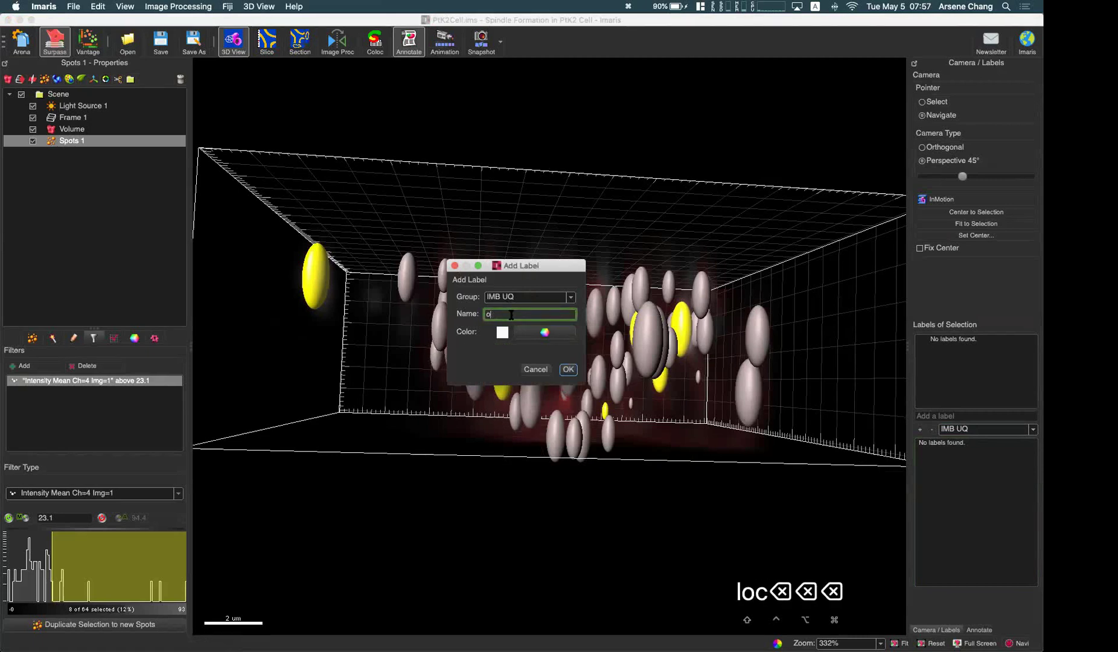
pyautogui.write('Coloc')
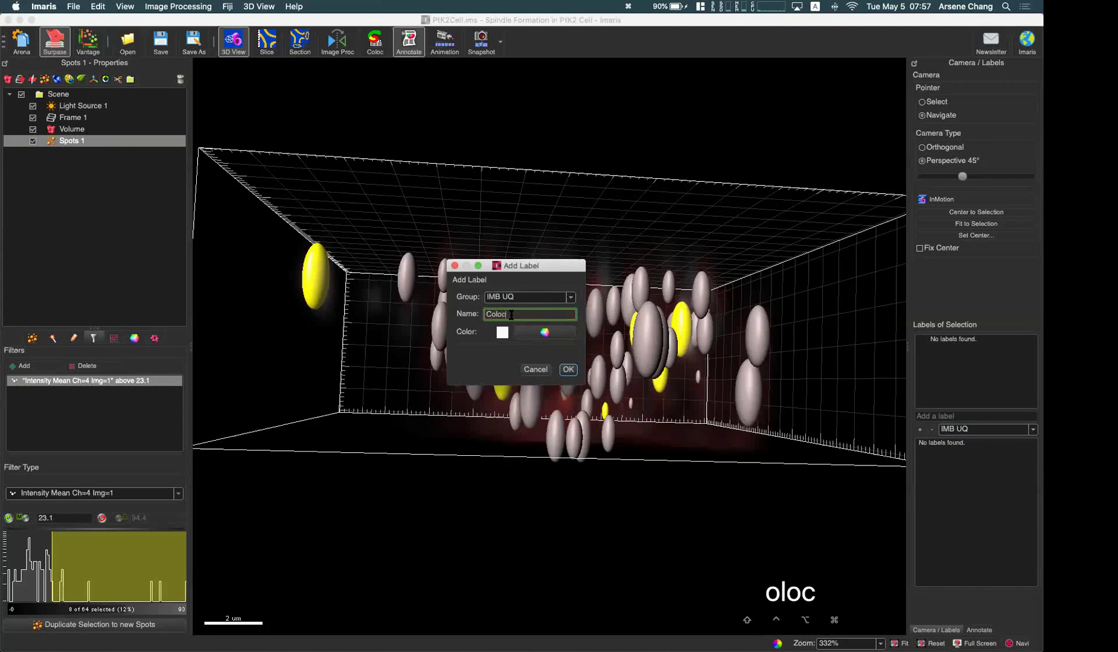
# Set the Coloc label's color to green and add it to the group
pyautogui.click(547, 334)
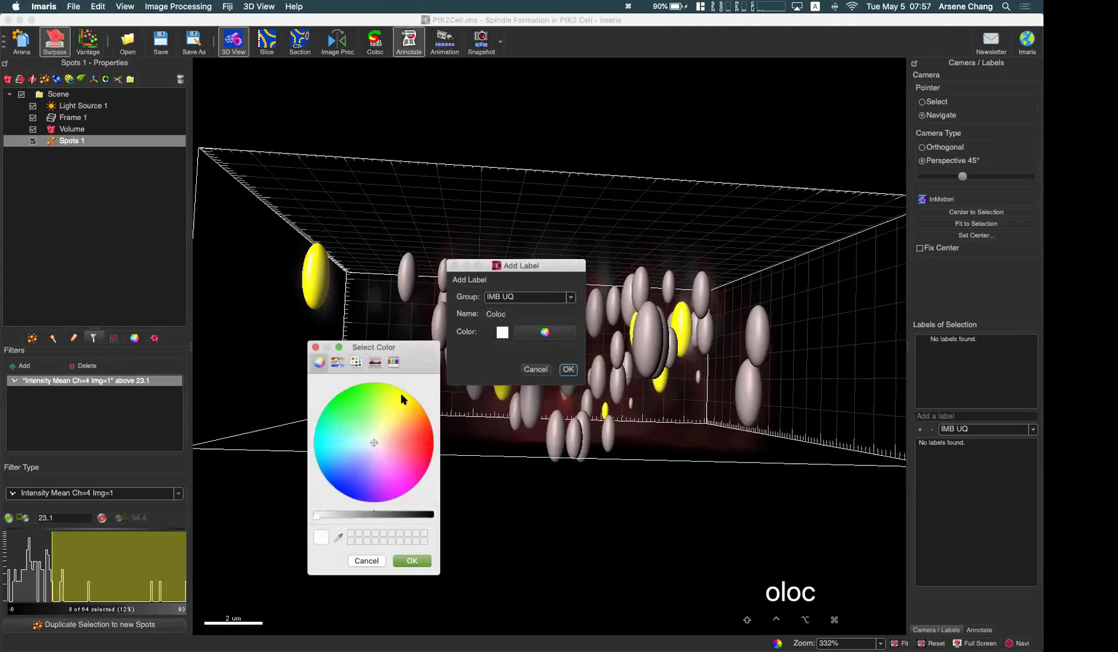
pyautogui.click(353, 397)
pyautogui.click(411, 560)
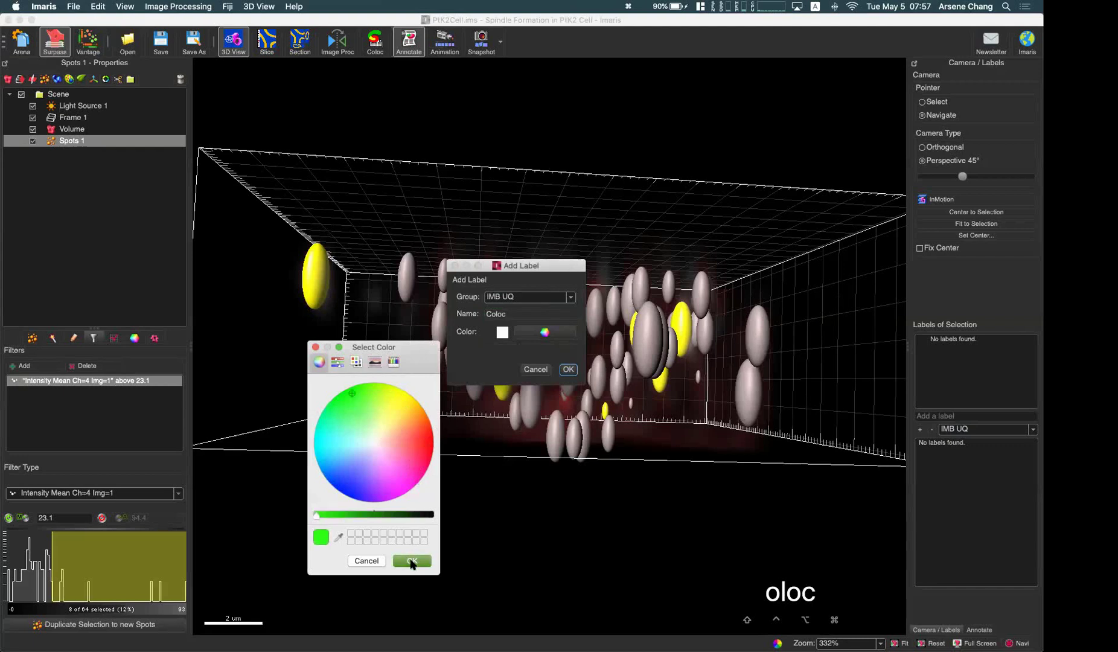
pyautogui.click(568, 371)
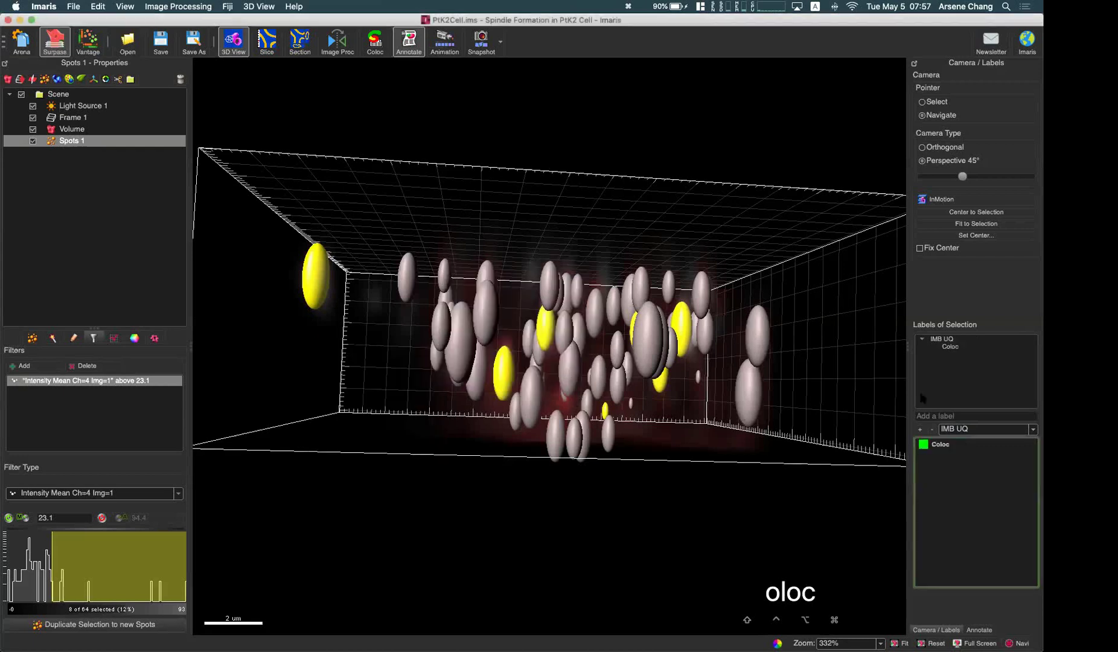
# Remove the Coloc label from the selected spots
pyautogui.click(962, 447)
pyautogui.rightClick(944, 445)
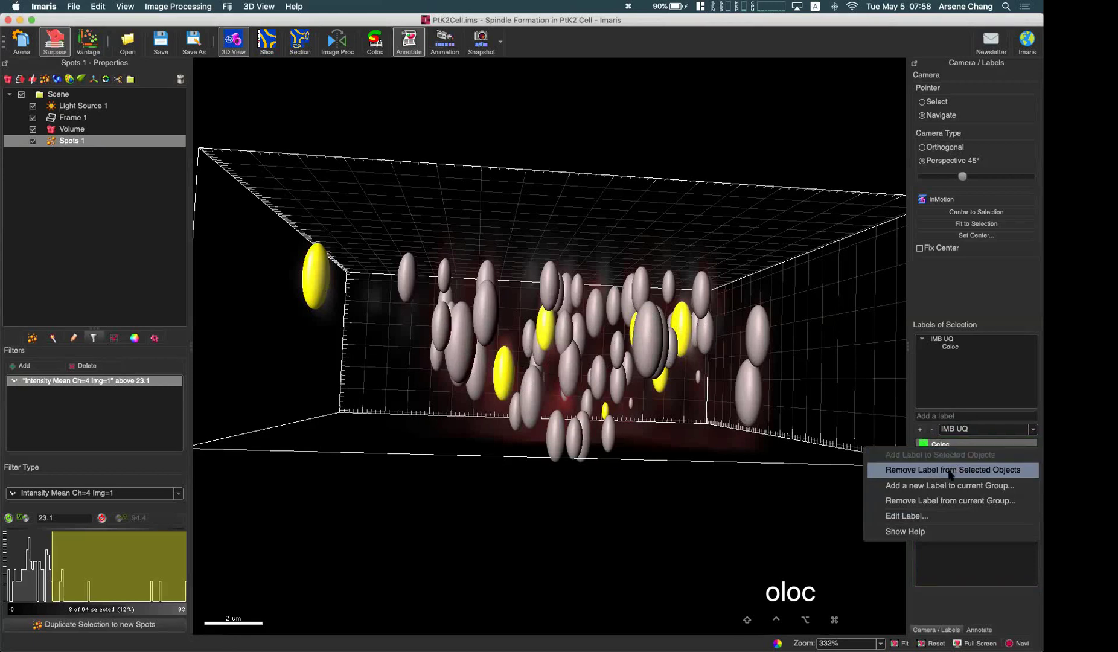
pyautogui.click(948, 474)
# Add the Coloc label to the selected spots again
pyautogui.rightClick(918, 444)
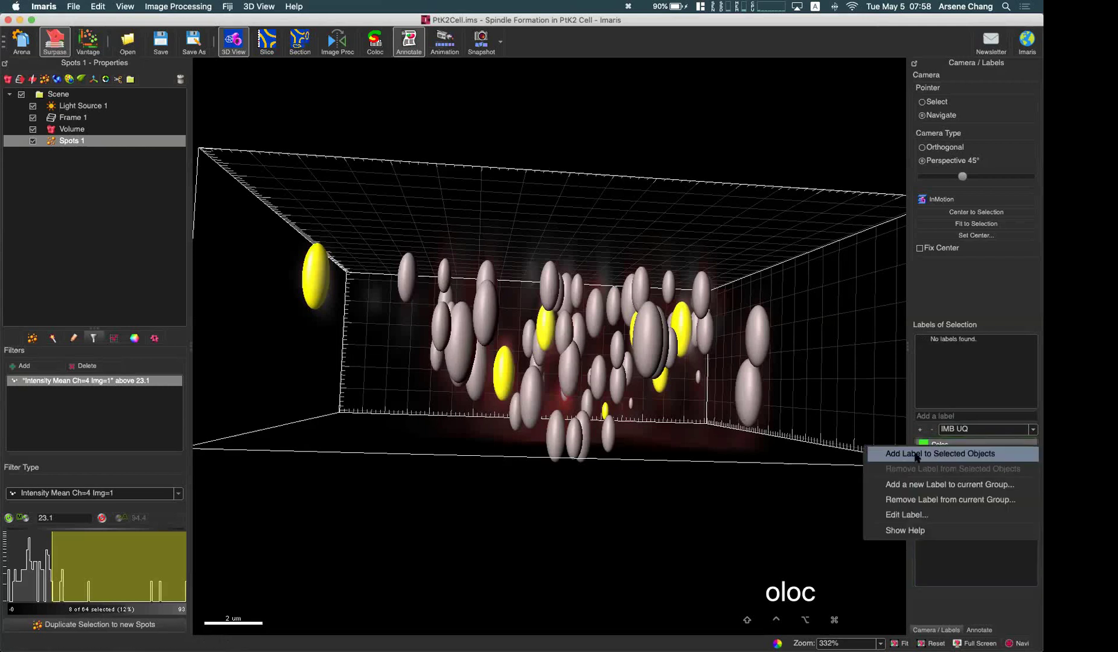
pyautogui.click(935, 454)
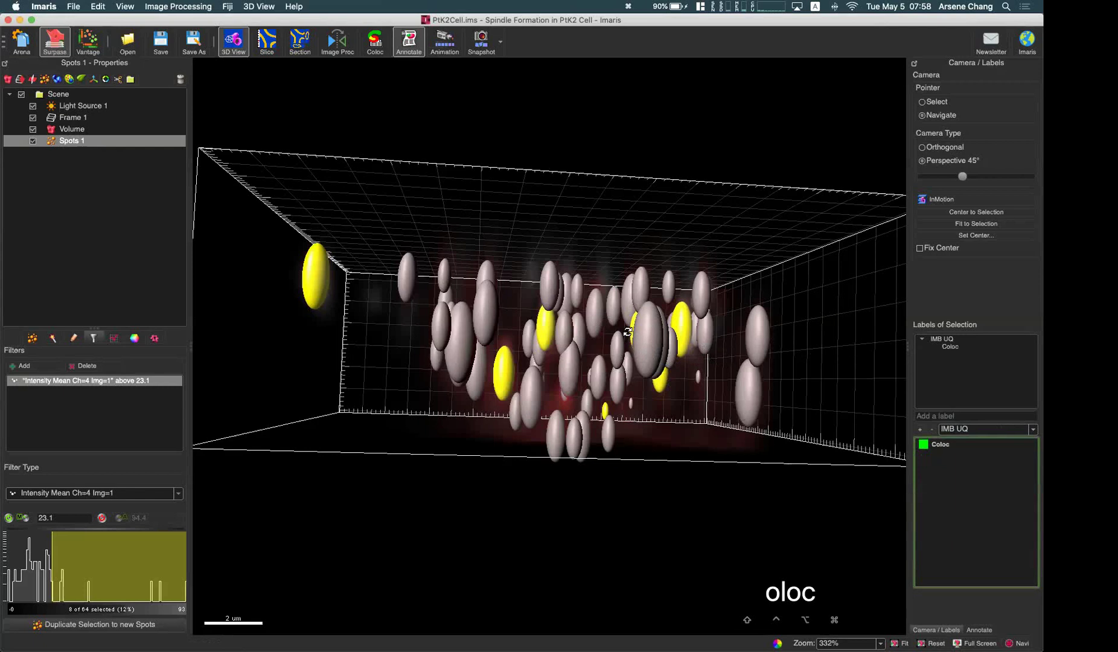
# Switch the Intensity Mean Ch=4 filter from a lower to an upper threshold of 23, selecting the spots below it
pyautogui.click(9, 518)
pyautogui.click(102, 517)
pyautogui.click(145, 517)
pyautogui.write('23')
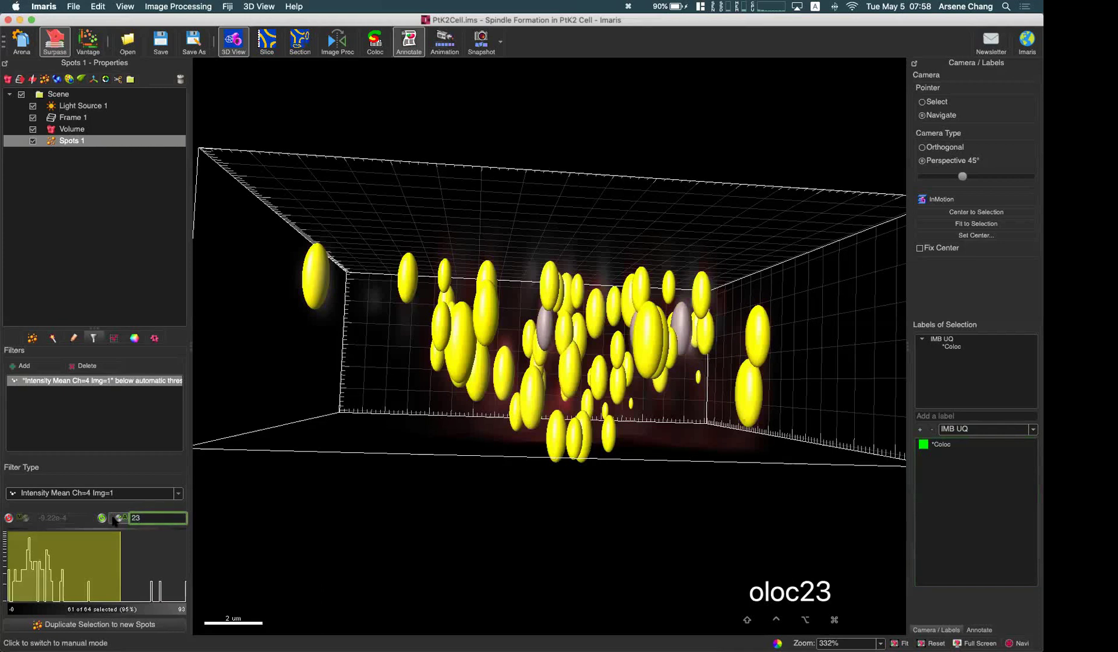
pyautogui.press('Return')
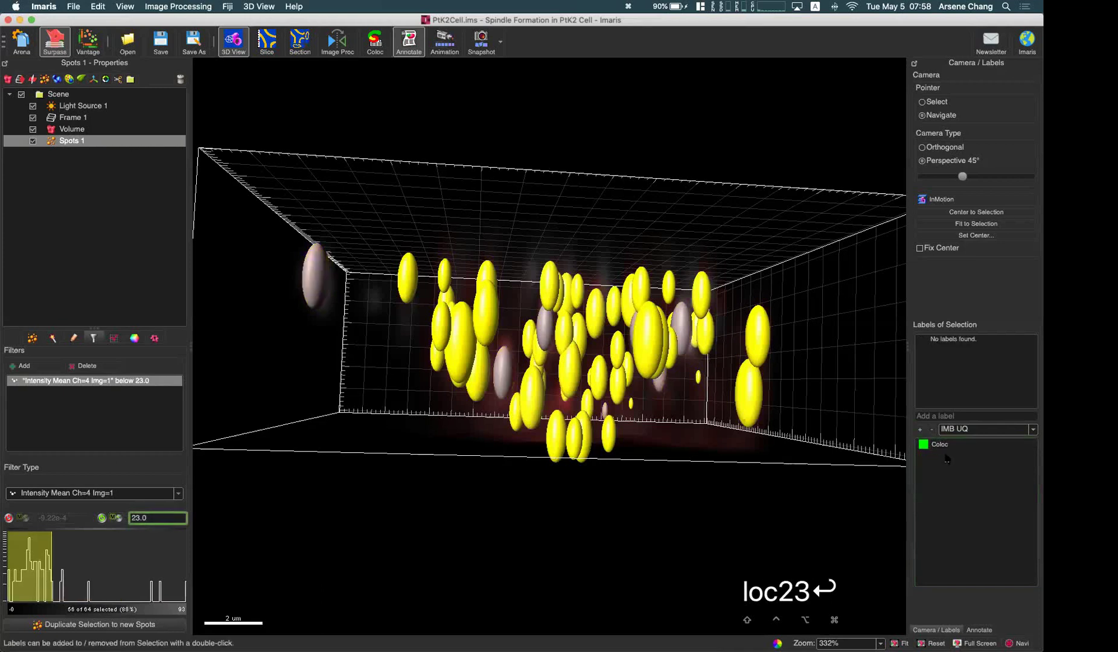
# Add a purple label named Non coloc to the IMB UQ group for the selected spots
pyautogui.rightClick(947, 459)
pyautogui.click(947, 498)
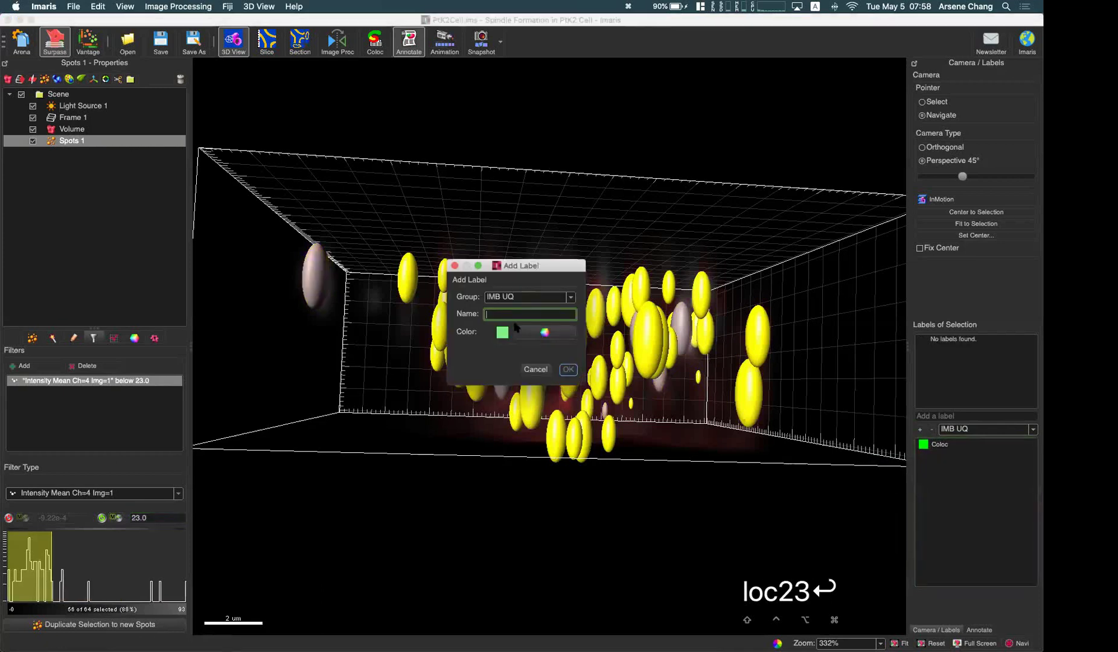
pyautogui.write('Non coloc')
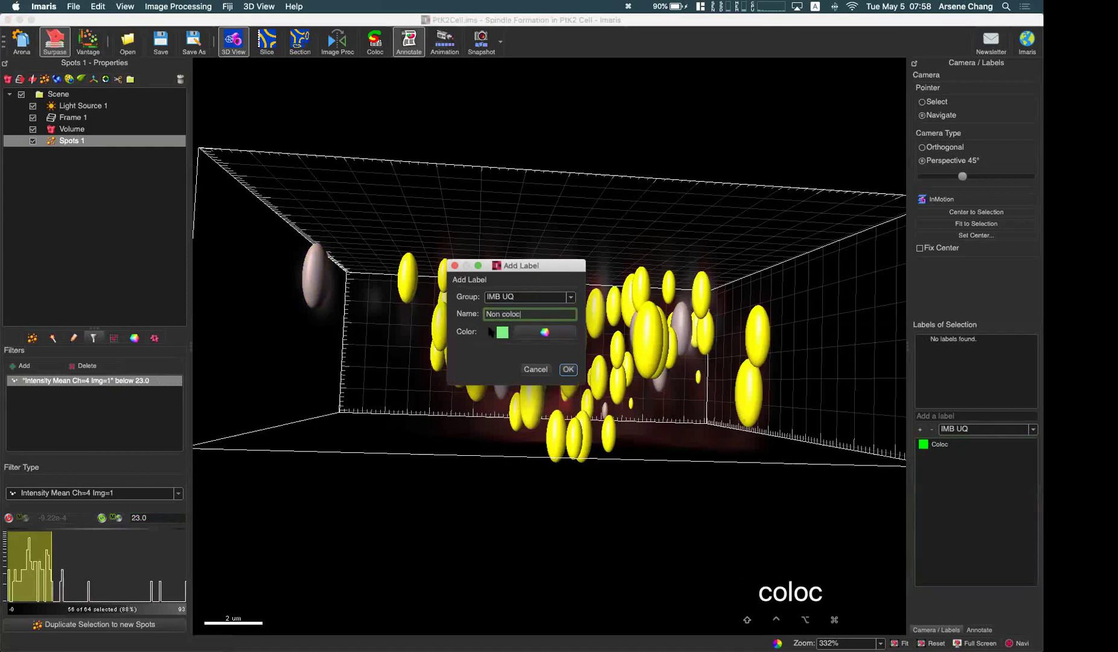
pyautogui.click(534, 332)
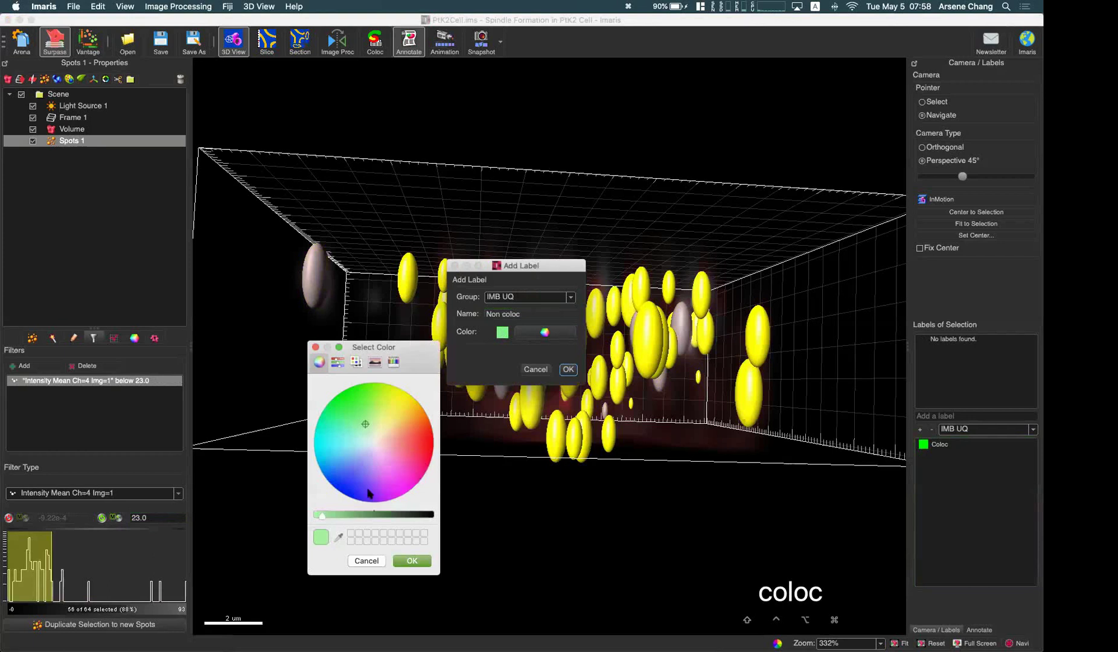
pyautogui.click(387, 498)
pyautogui.click(412, 560)
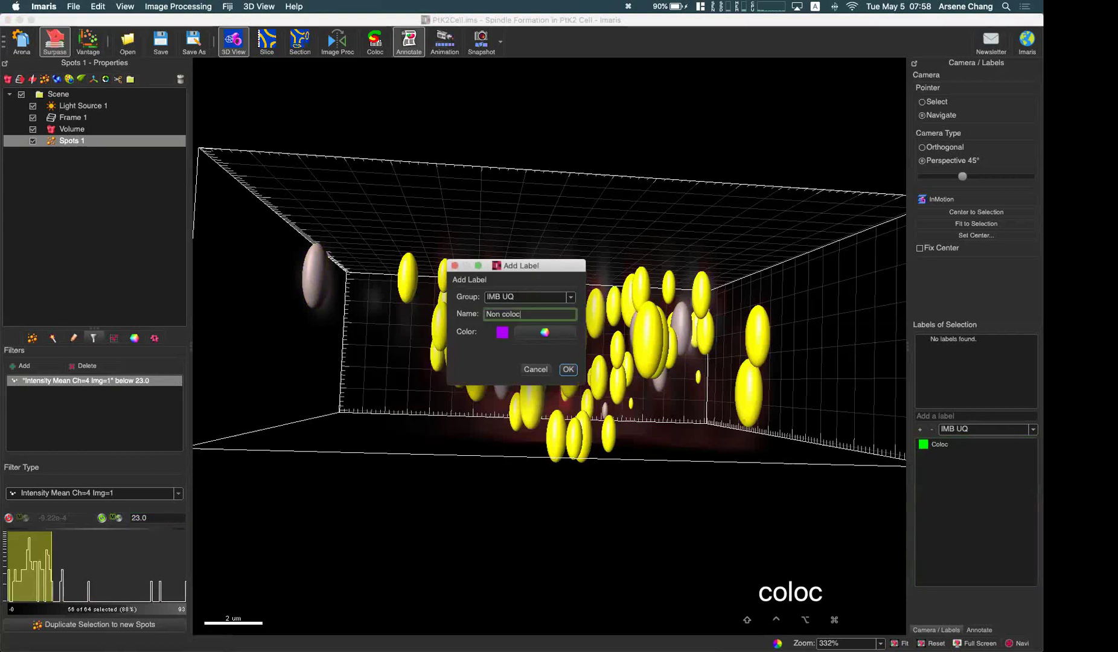
pyautogui.click(568, 369)
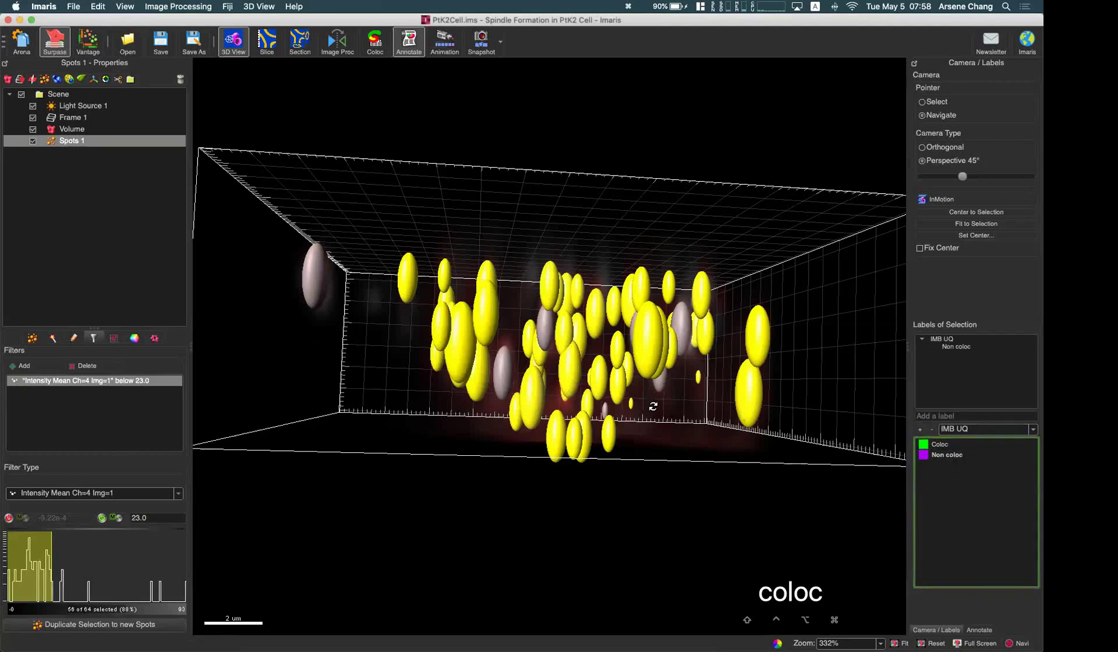
# Deselect the spots and color them by their IMB UQ labels, overriding the base color
pyautogui.moveTo(659, 429); pyautogui.dragTo(374, 374)
pyautogui.press('Escape')
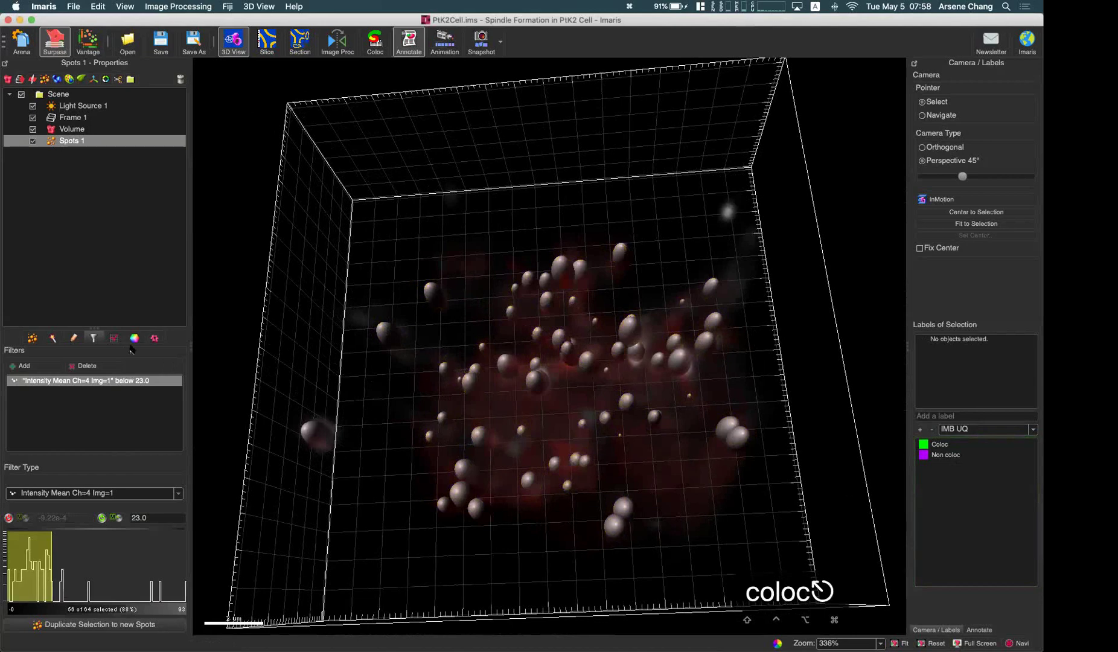
pyautogui.click(135, 339)
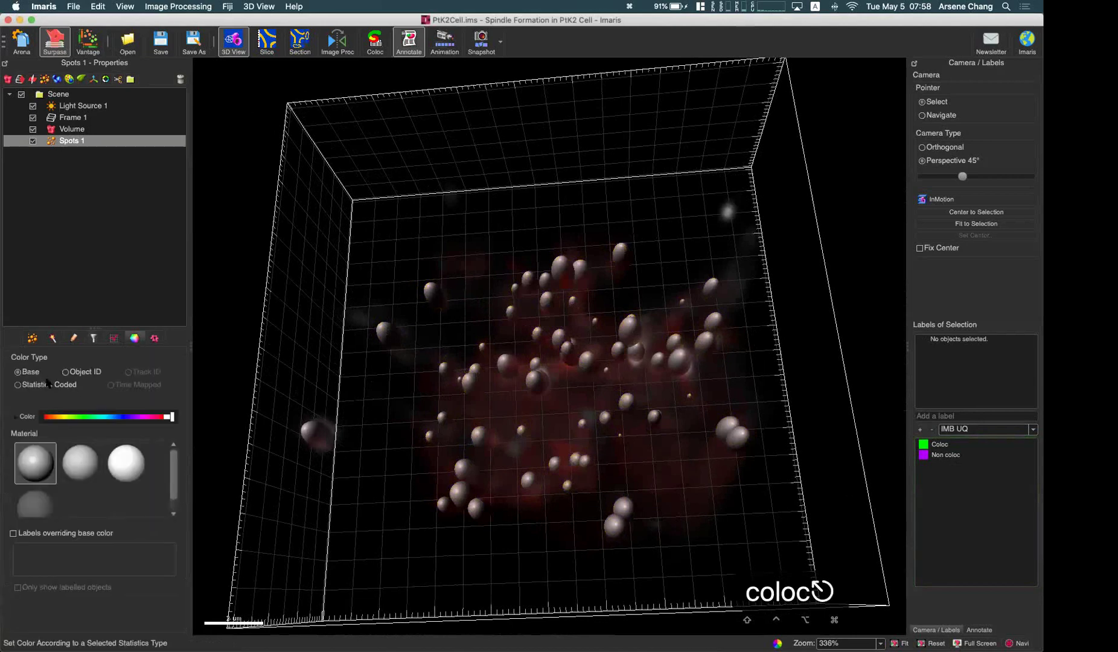
pyautogui.click(59, 533)
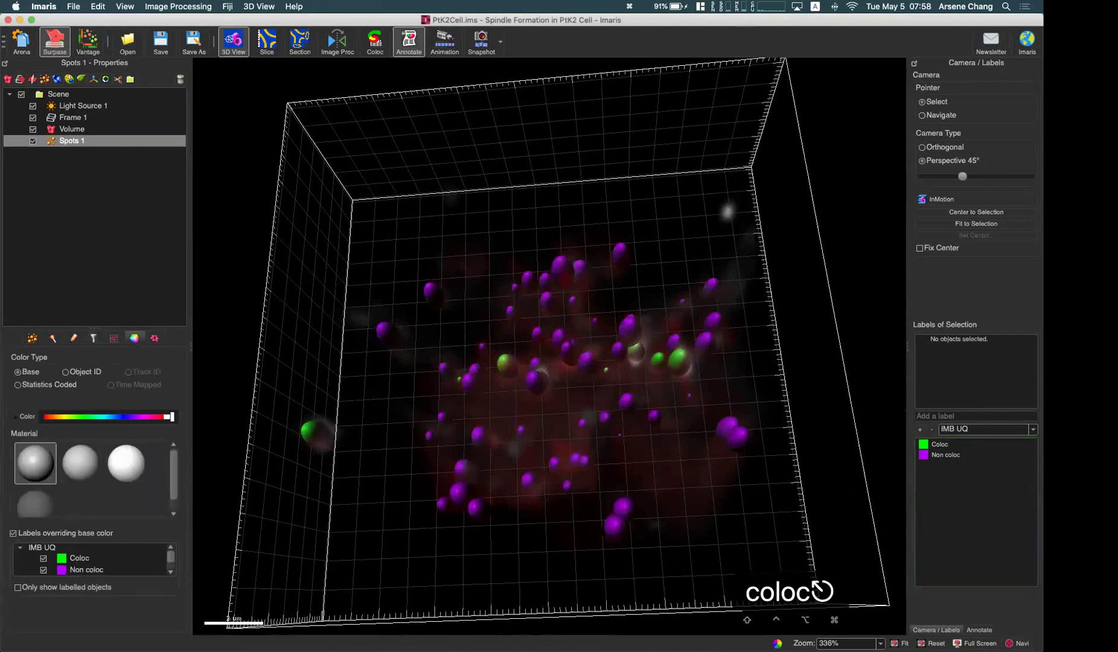
pyautogui.press('Escape')
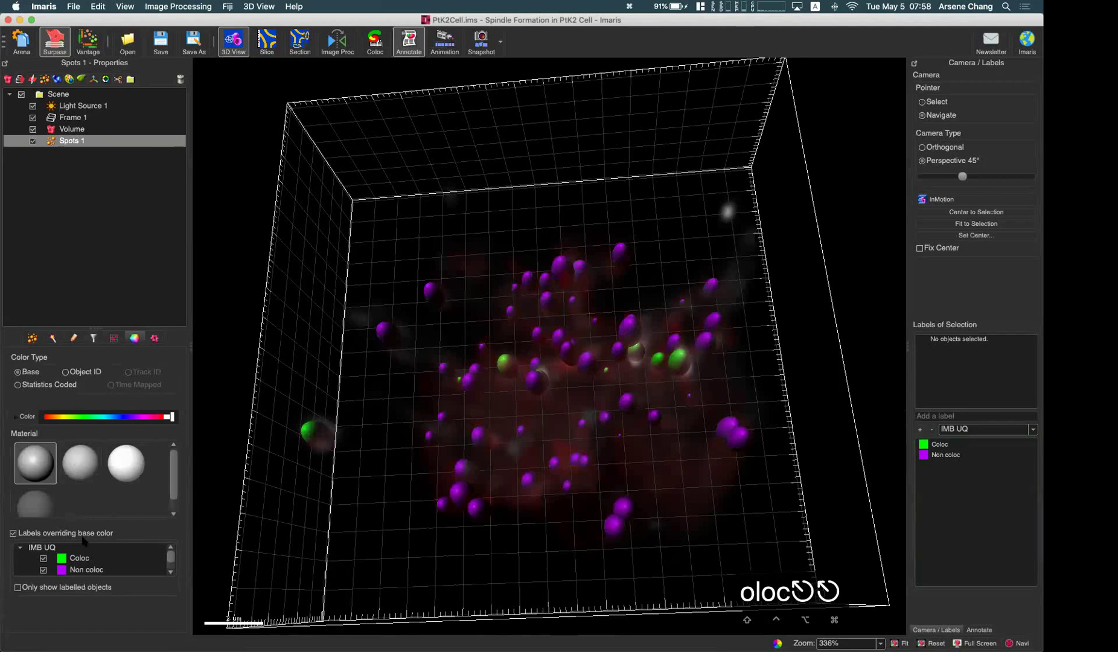
pyautogui.press('Escape')
pyautogui.press('Escape')
pyautogui.moveTo(553, 400); pyautogui.dragTo(499, 353)
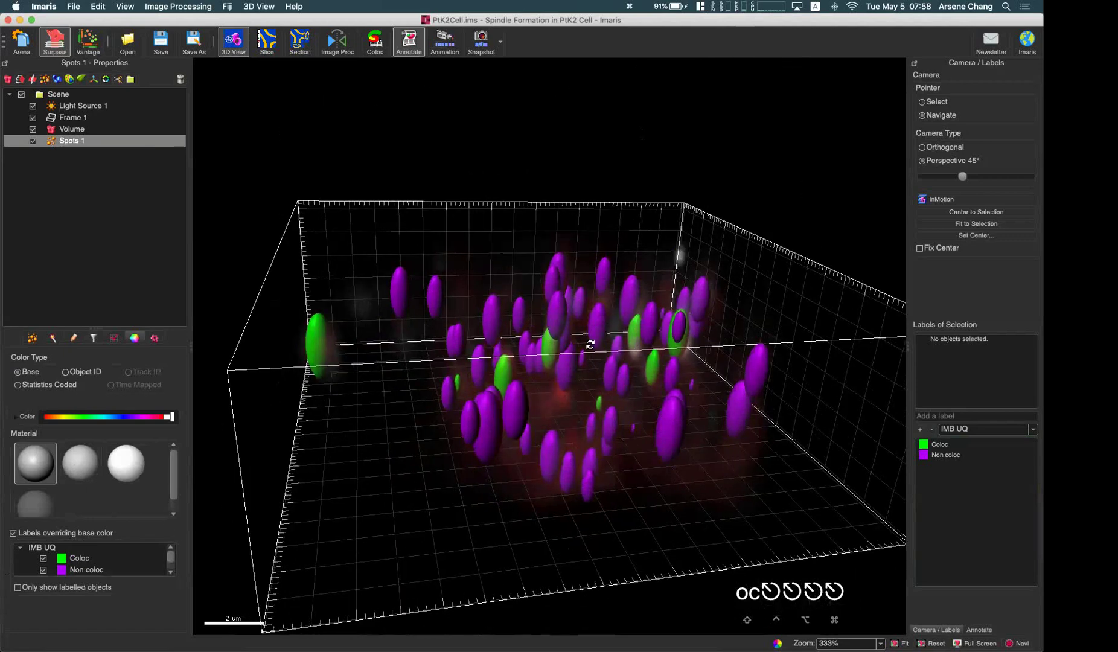
pyautogui.moveTo(577, 304); pyautogui.dragTo(556, 368)
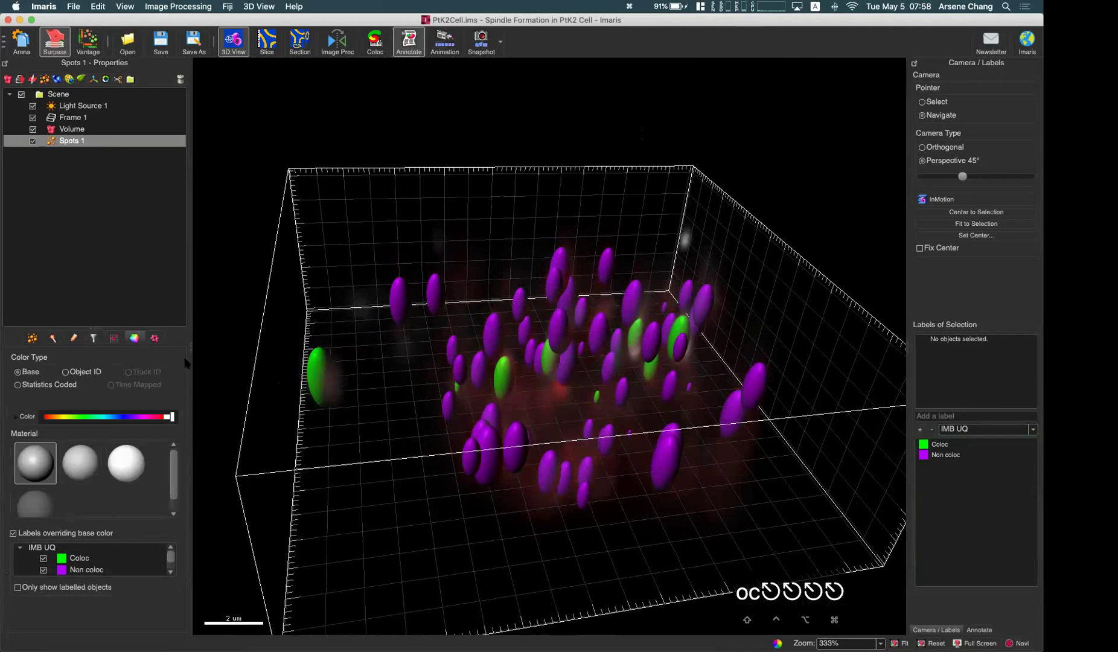
# Examine the detailed Volume statistics of Spots 1, checking the IMB UQ label column for individual spots throughout the table
pyautogui.click(115, 340)
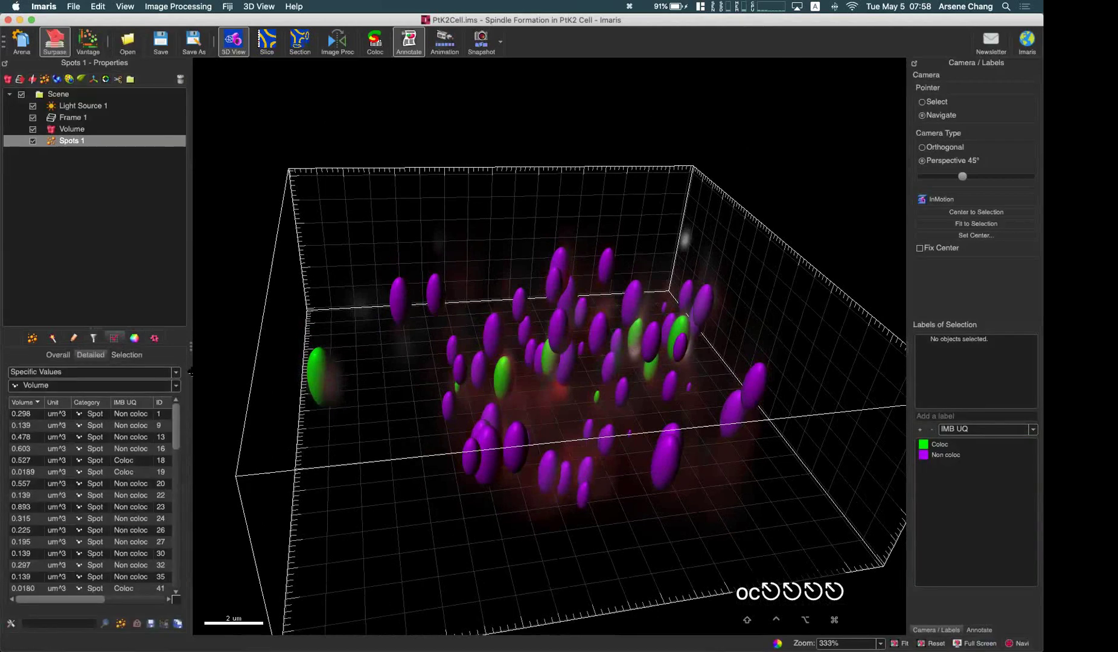
pyautogui.moveTo(191, 372); pyautogui.dragTo(263, 370)
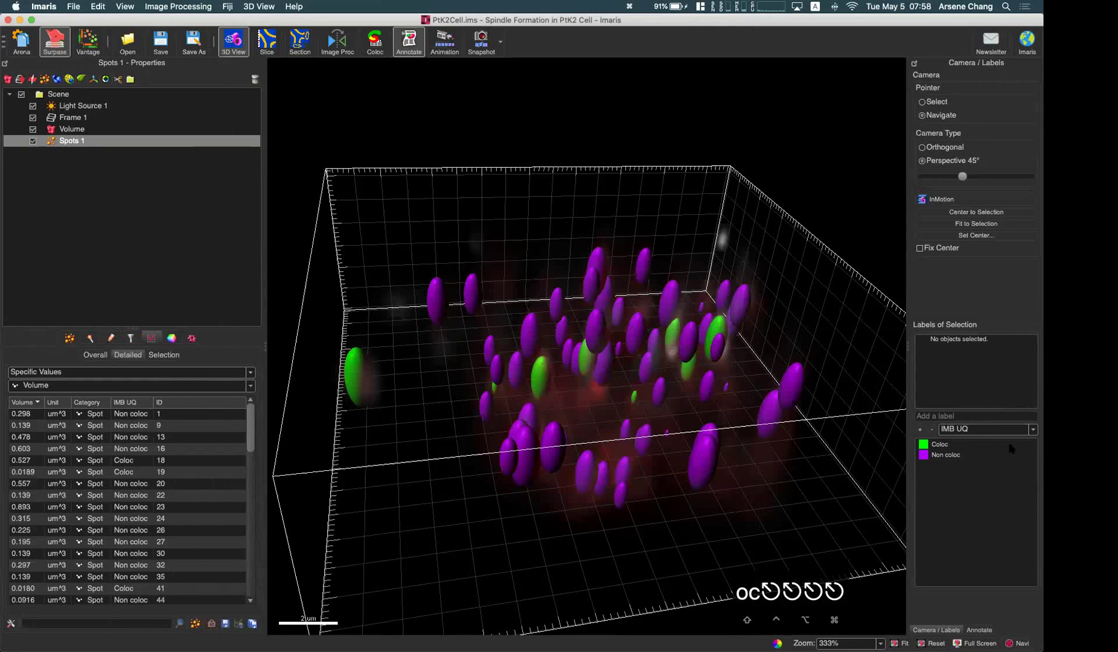
pyautogui.click(145, 425)
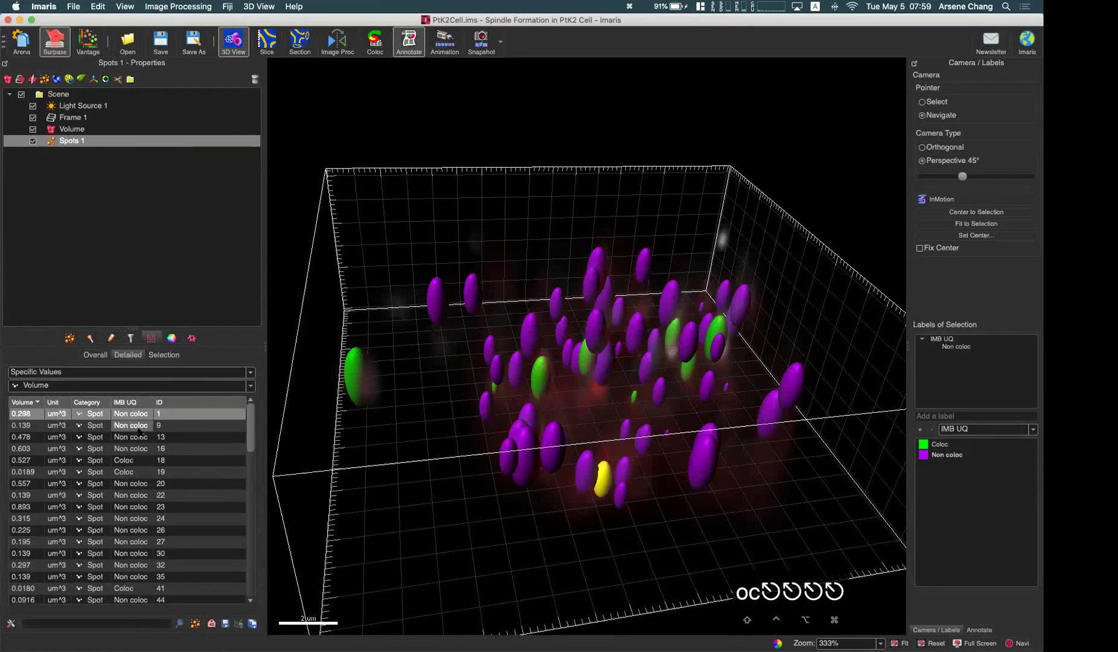
pyautogui.click(131, 460)
pyautogui.click(131, 494)
pyautogui.click(135, 507)
pyautogui.scroll(-6, 145, 510)
pyautogui.click(137, 473)
pyautogui.click(134, 531)
pyautogui.click(133, 553)
pyautogui.click(134, 507)
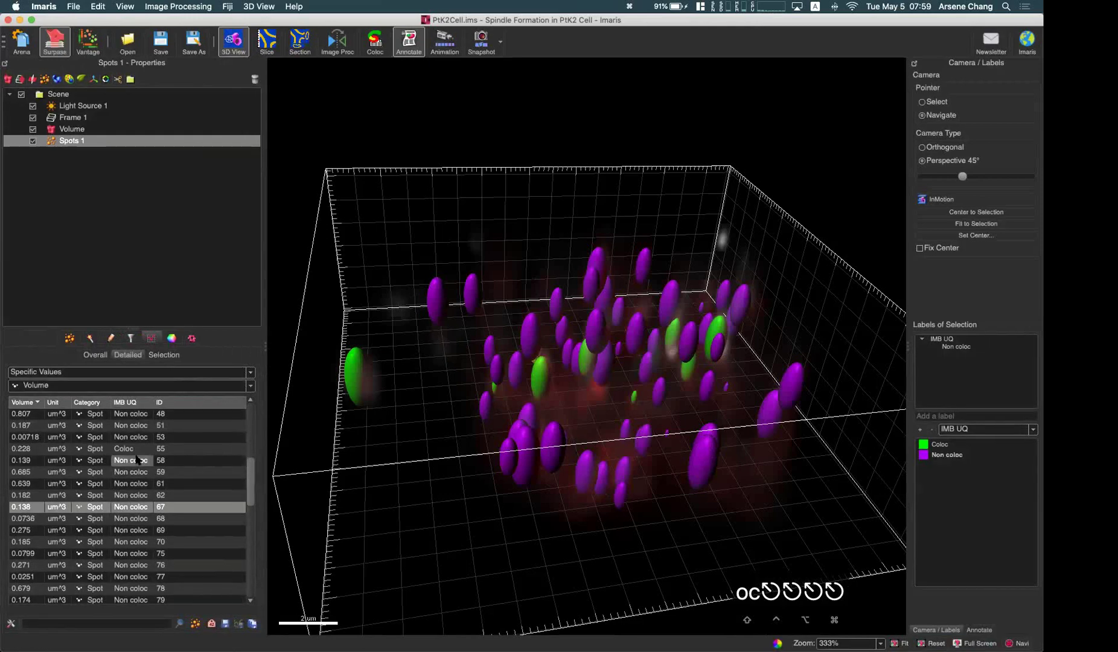
pyautogui.scroll(-8, 141, 460)
pyautogui.click(148, 540)
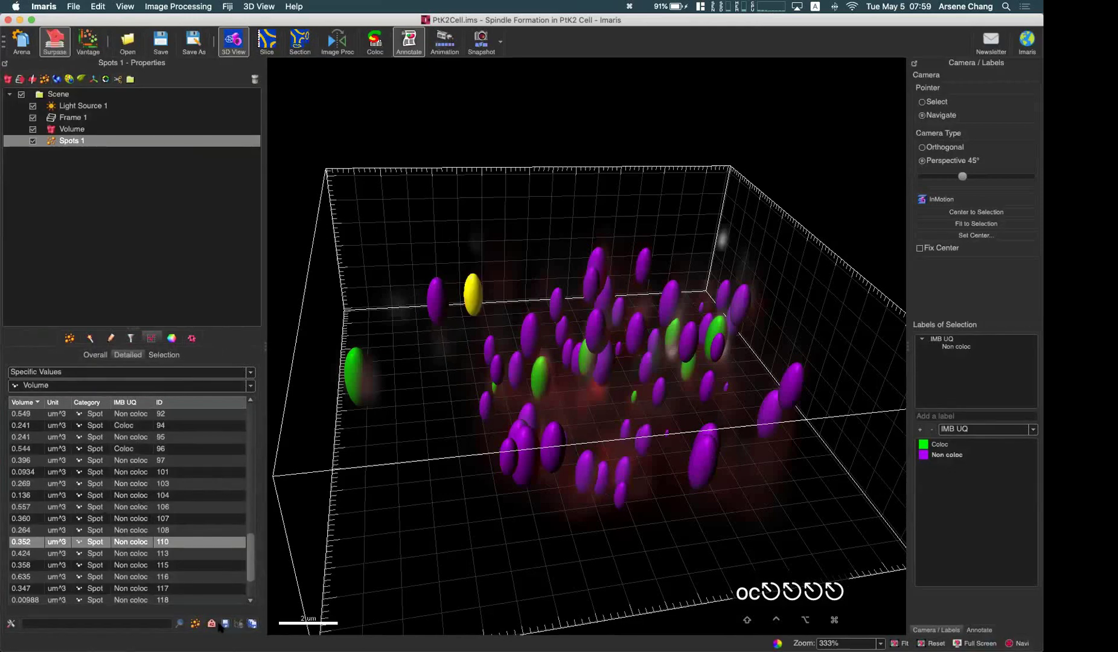
pyautogui.scroll(10, 134, 513)
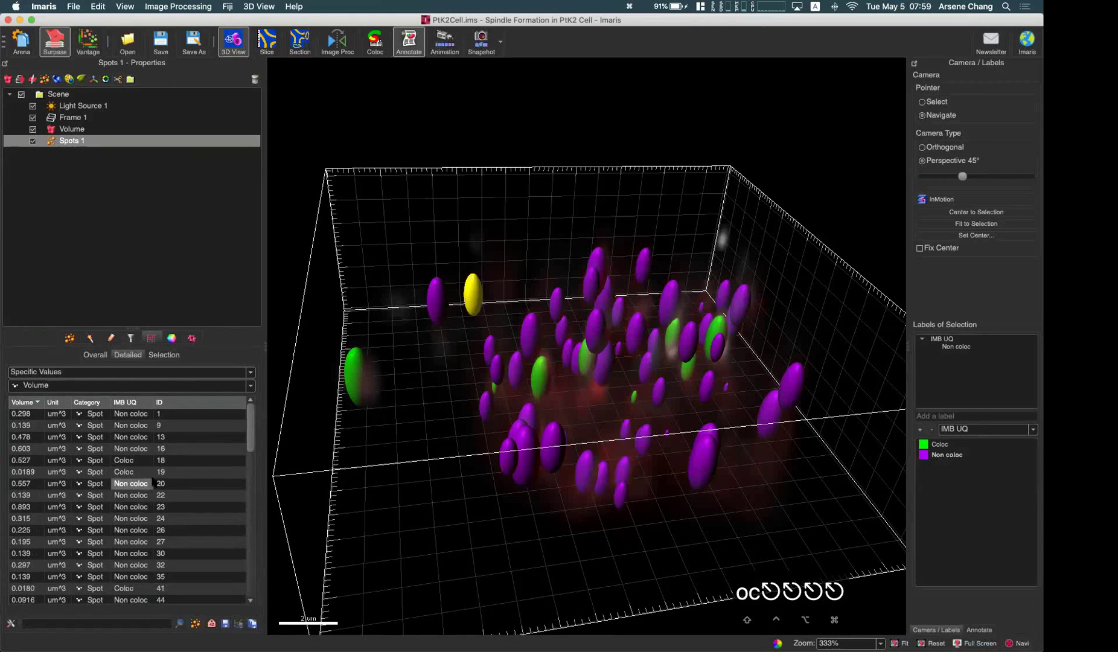
pyautogui.scroll(-8, 172, 454)
pyautogui.scroll(8, 172, 454)
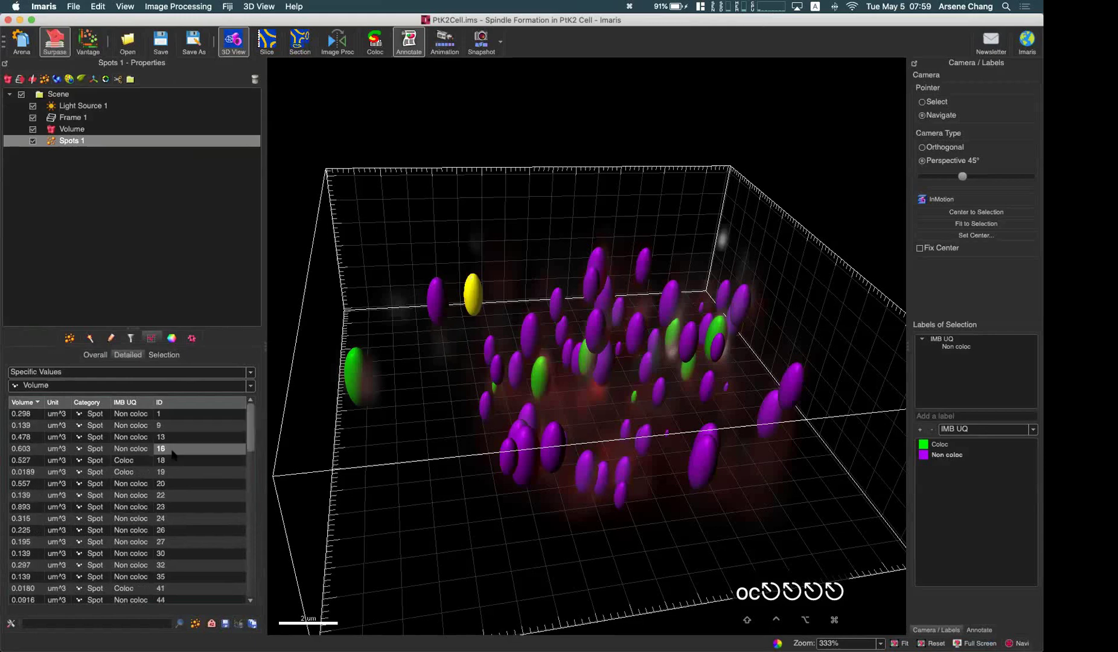
pyautogui.scroll(-15, 157, 437)
pyautogui.scroll(15, 160, 437)
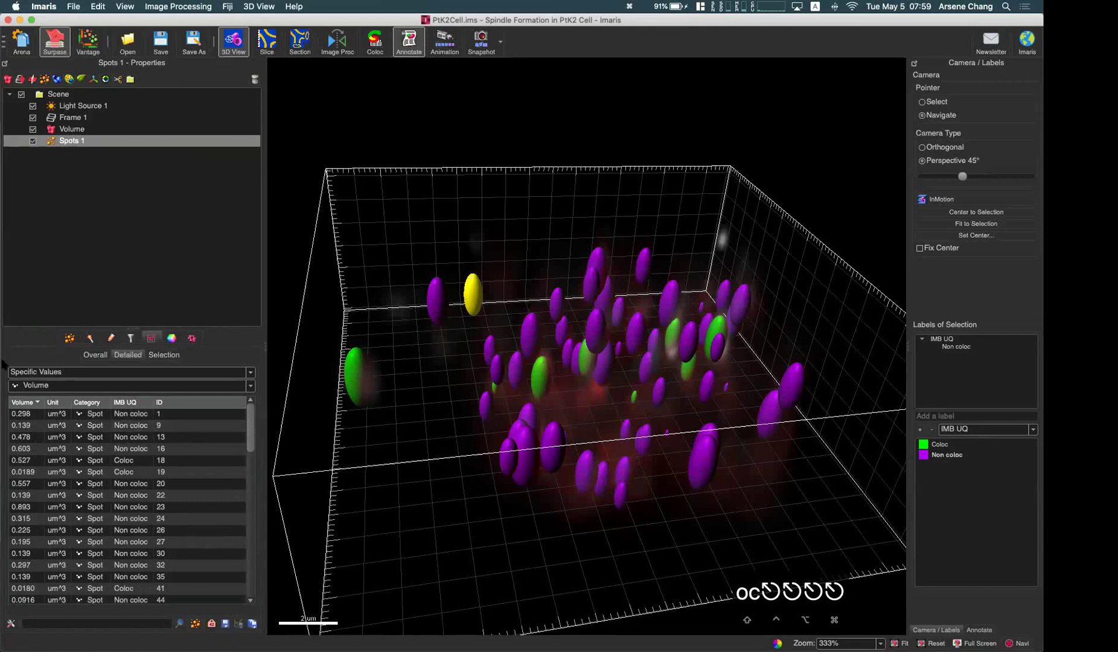
# Switch to PowerPoint and present the slides from Surfaces automatic through Native Distance Measurements, ending the slide show there
pyautogui.moveTo(16, 416)
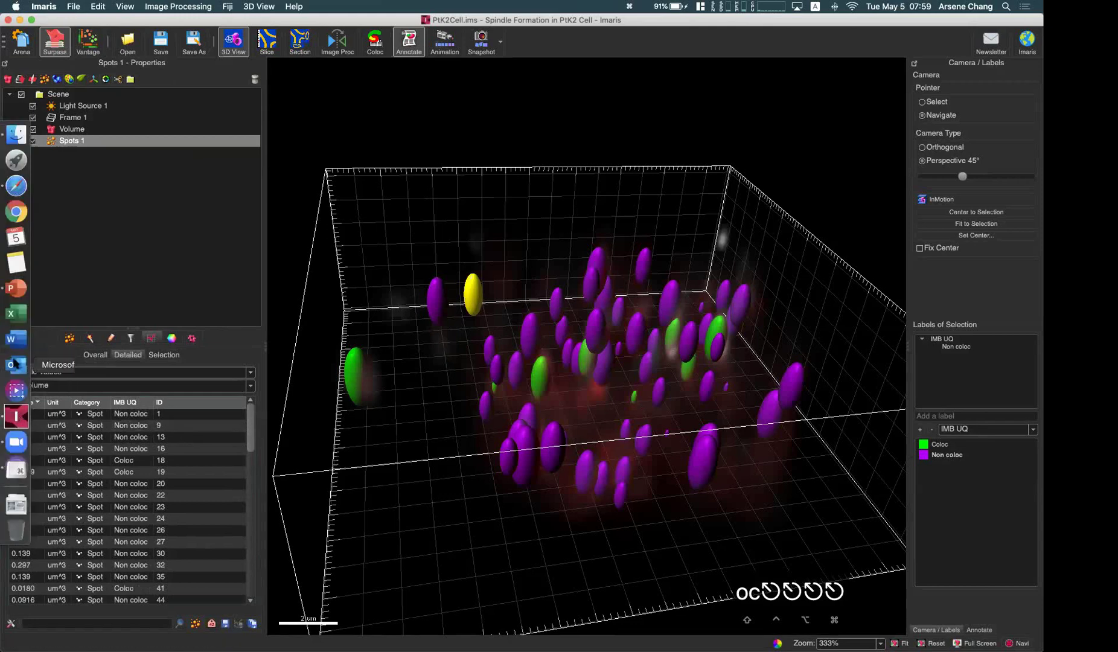
pyautogui.click(17, 288)
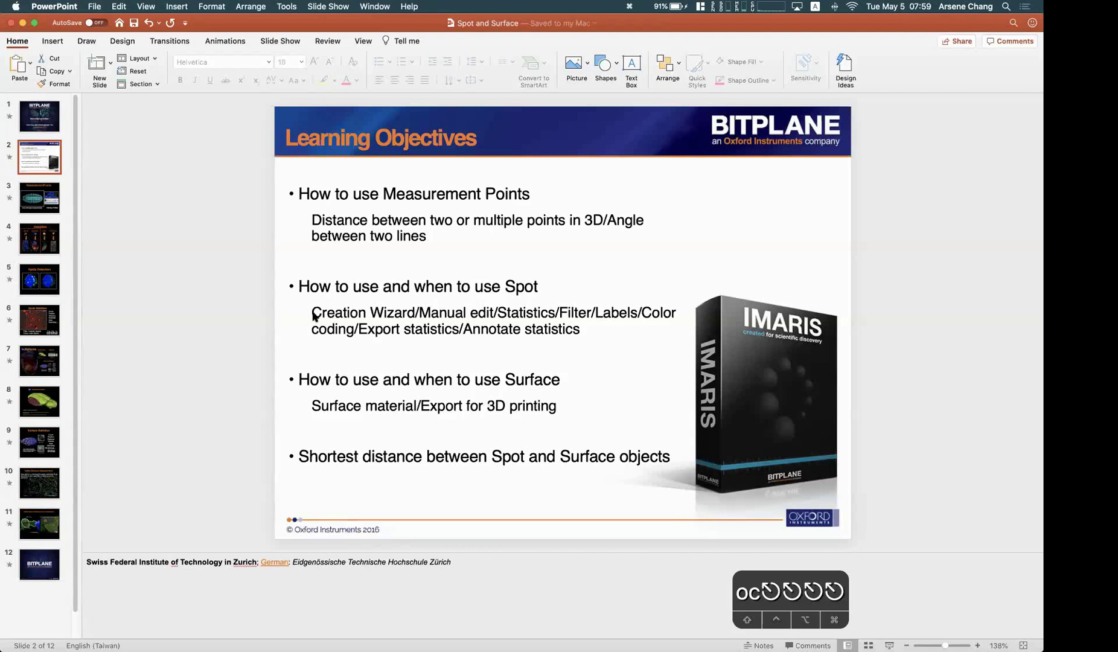
pyautogui.click(30, 386)
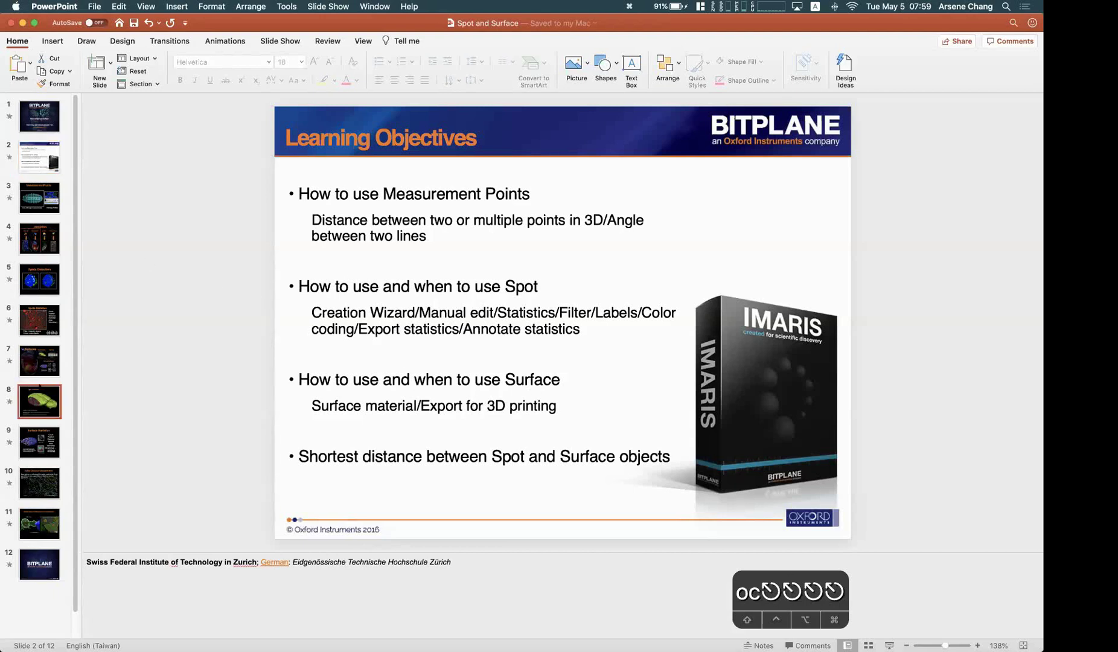
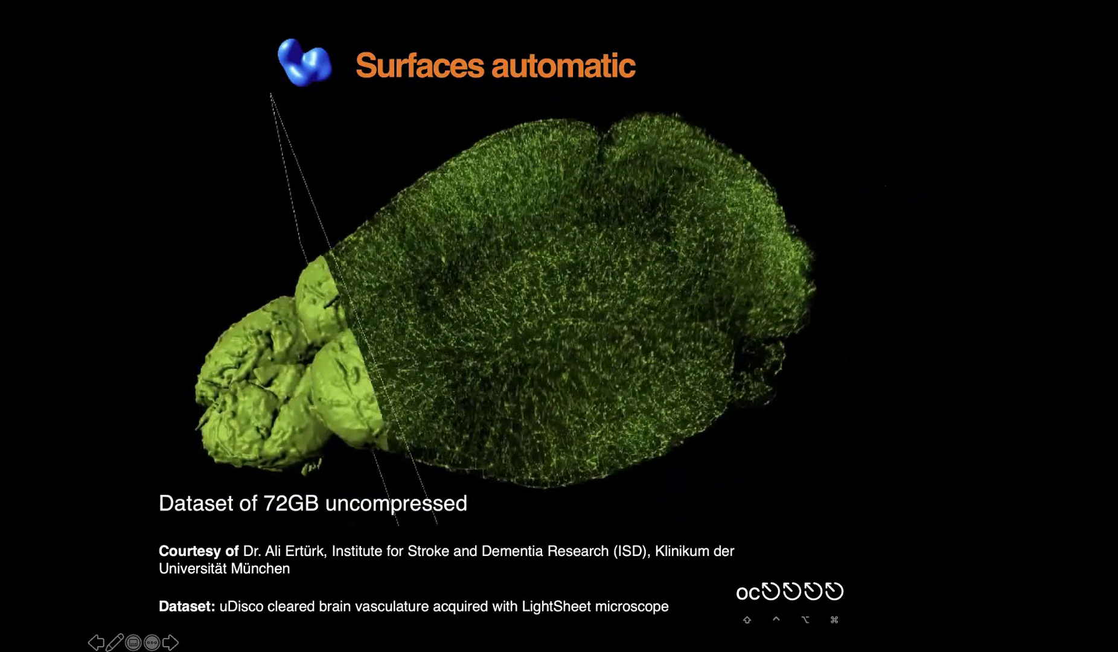
pyautogui.press('Right')
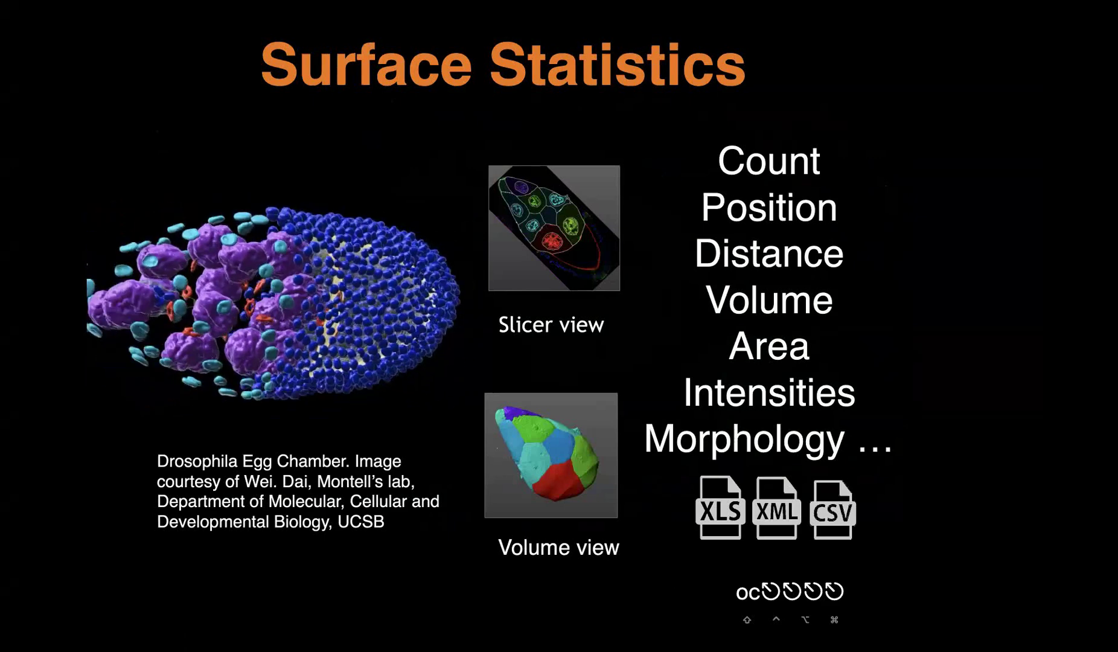
pyautogui.press('Right')
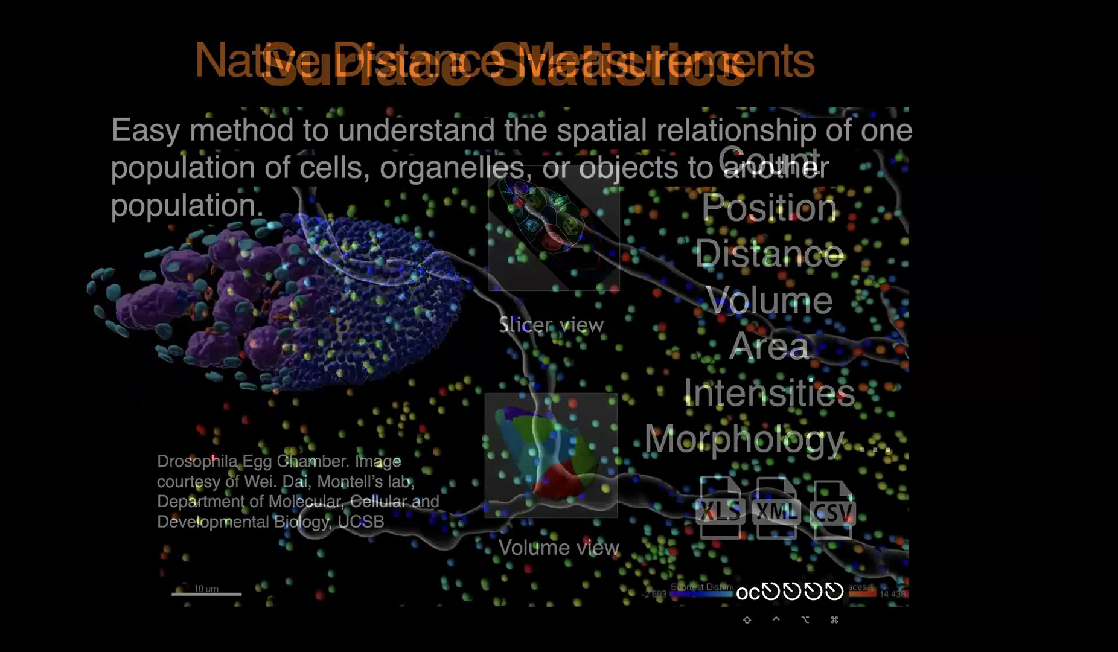
pyautogui.press('Escape')
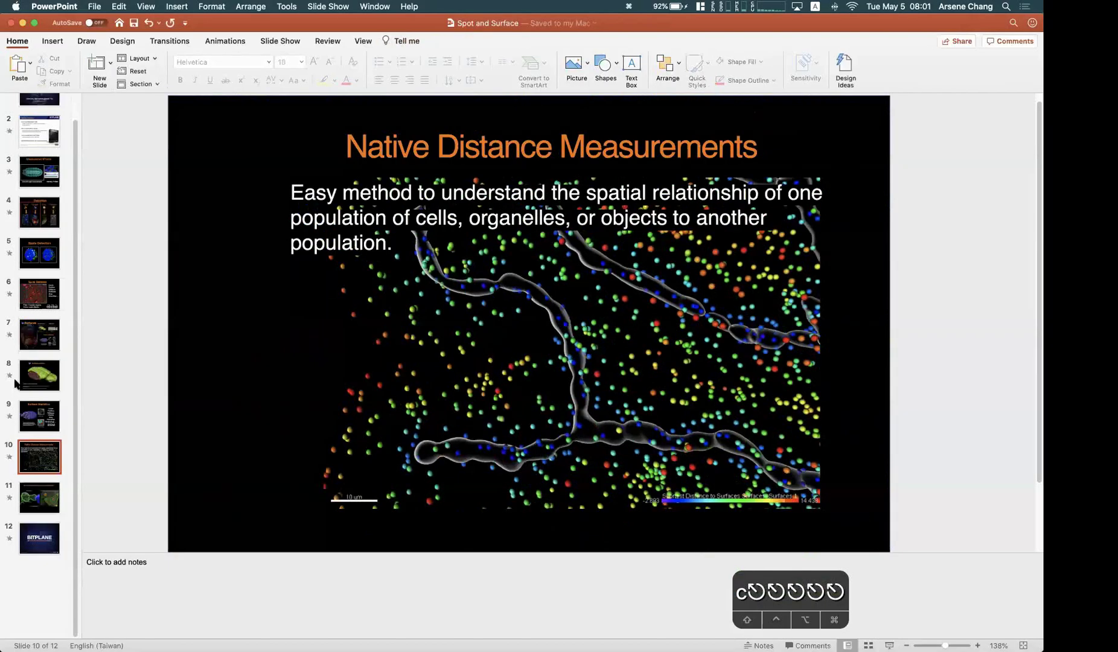
# Switch back to Imaris, leave the PtK2 cell dataset for the Arena and open retina.ims
pyautogui.click(17, 414)
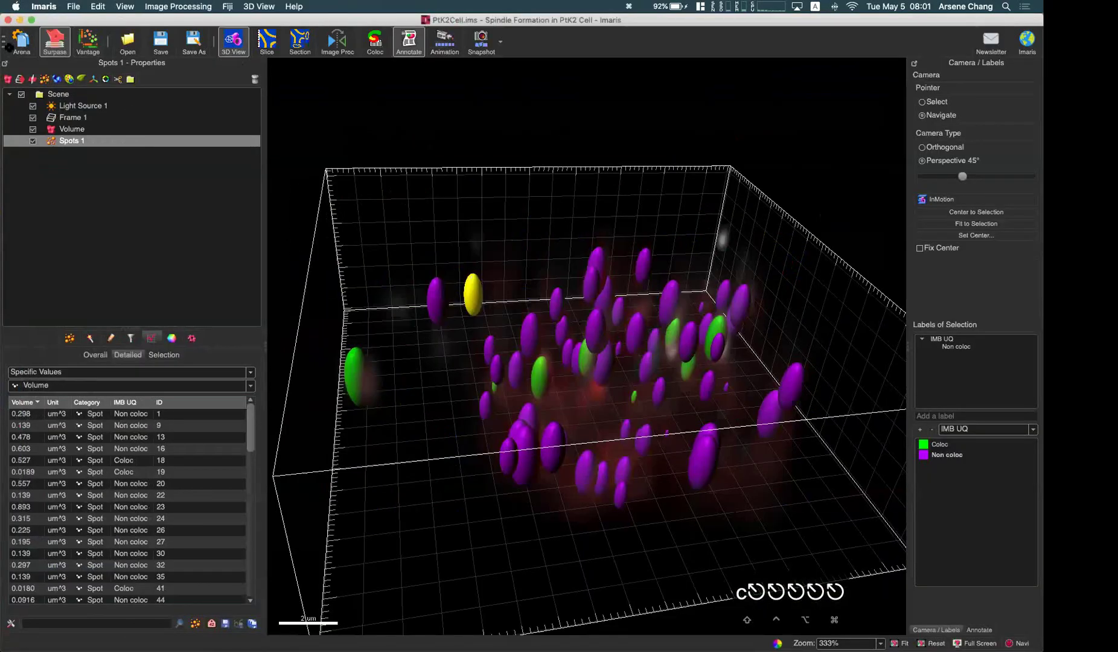
pyautogui.click(22, 42)
pyautogui.click(584, 348)
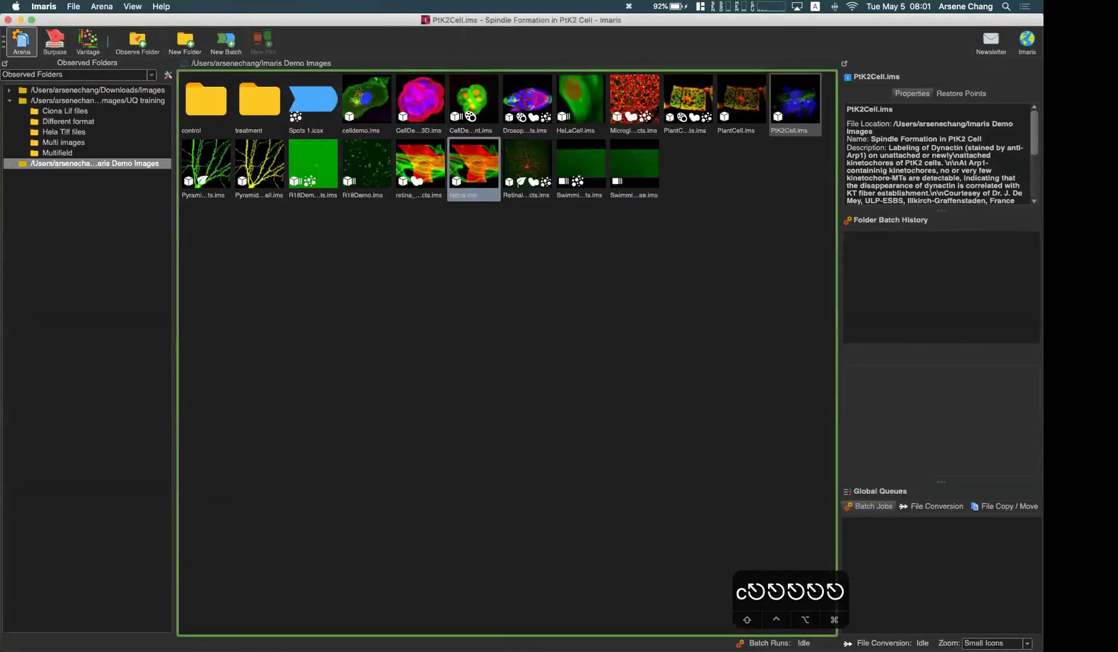
pyautogui.doubleClick(475, 167)
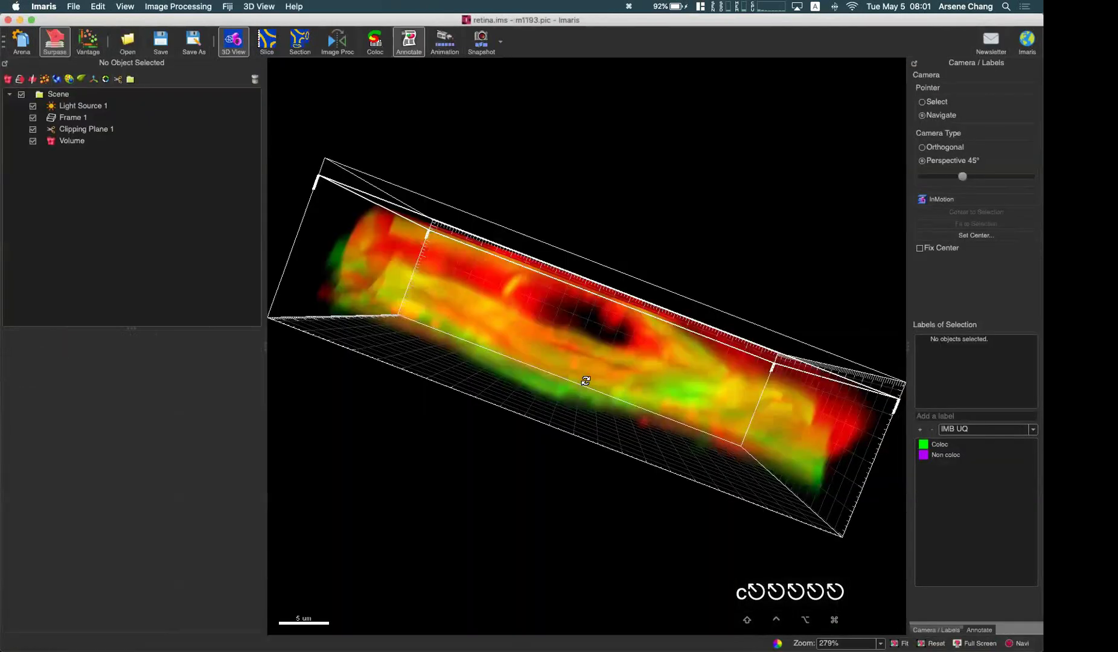
# Open the display adjustment for the retina volume and hide the GFAP (FITC) channel, leaving only the CollagenIV (TxRed) channel on
pyautogui.moveTo(586, 379); pyautogui.dragTo(525, 413)
pyautogui.press('super+d')
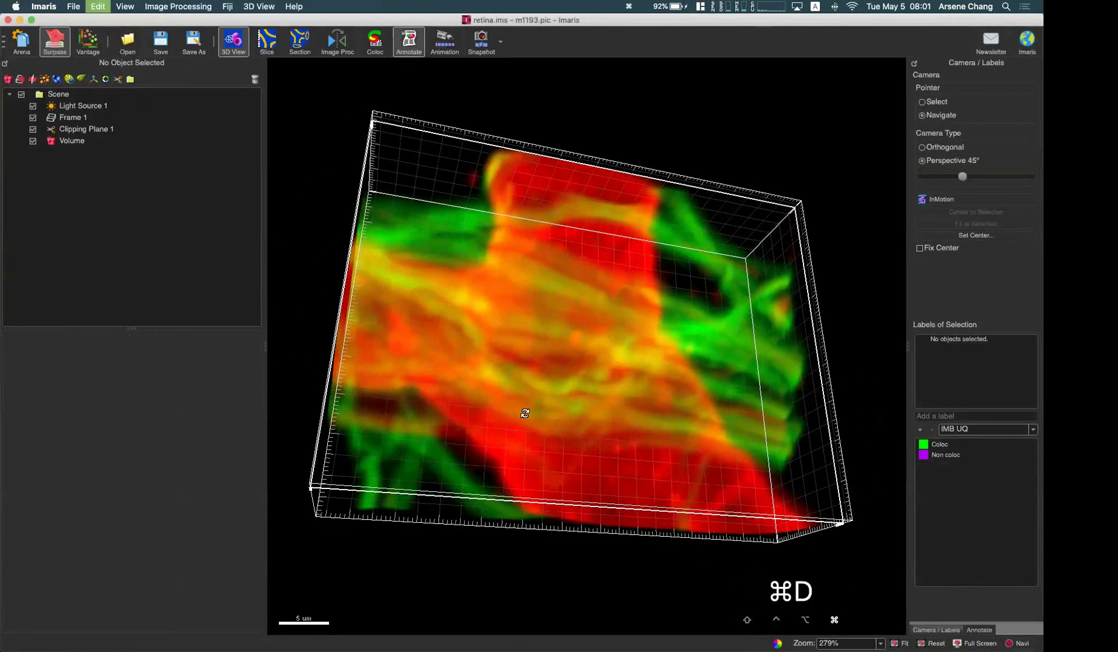
pyautogui.click(815, 118)
pyautogui.moveTo(774, 157); pyautogui.dragTo(301, 275)
# Delete Clipping Plane 1 from the retina scene
pyautogui.click(87, 130)
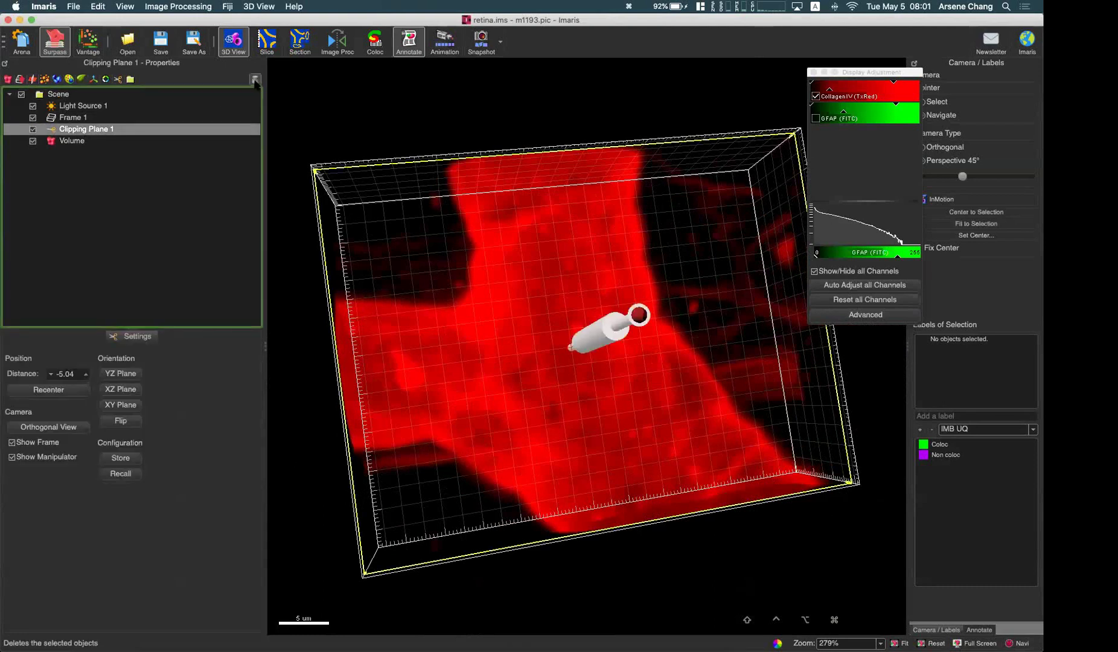
pyautogui.click(255, 79)
pyautogui.click(571, 347)
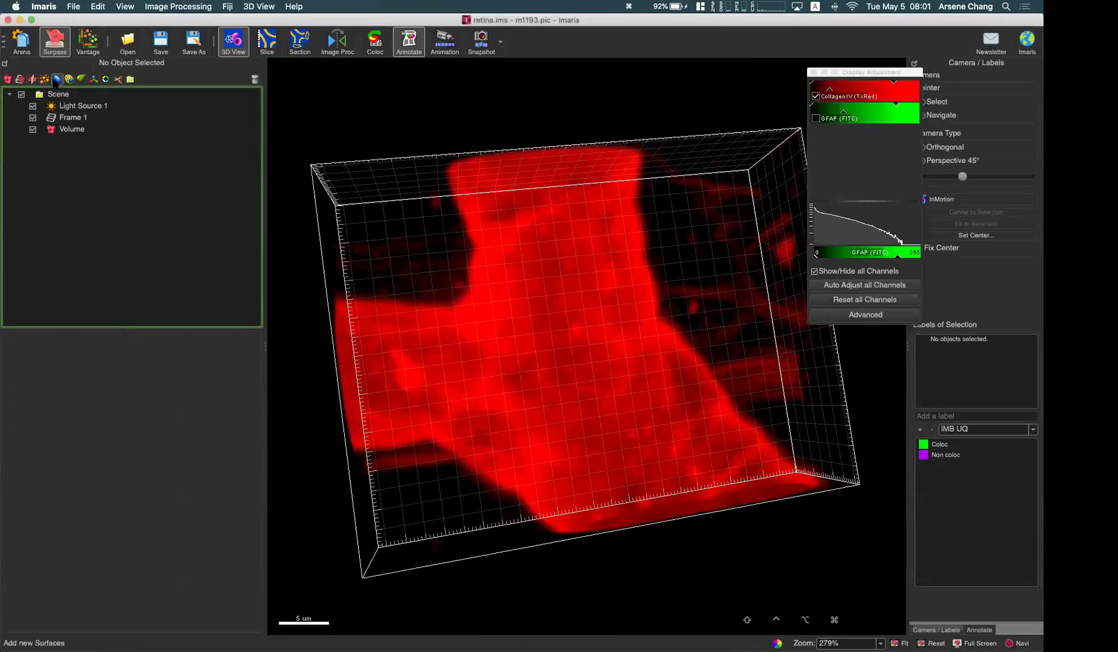
# Add a new Surfaces object and advance with the default algorithm settings to the source channel settings for CollagenIV (TxRed)
pyautogui.click(57, 79)
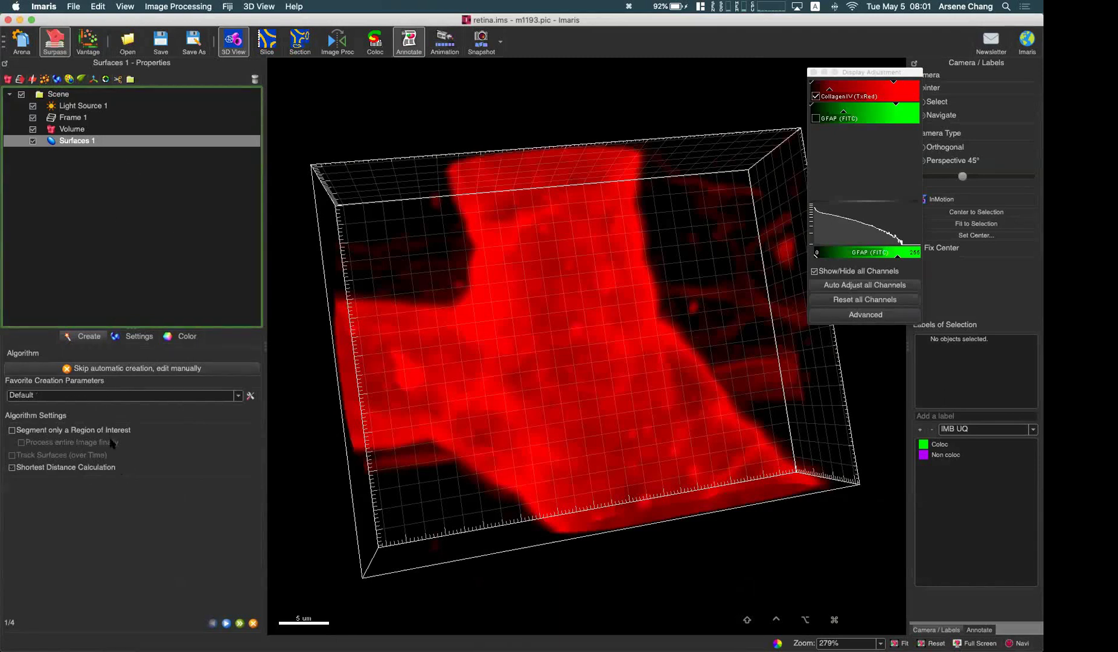
pyautogui.click(226, 623)
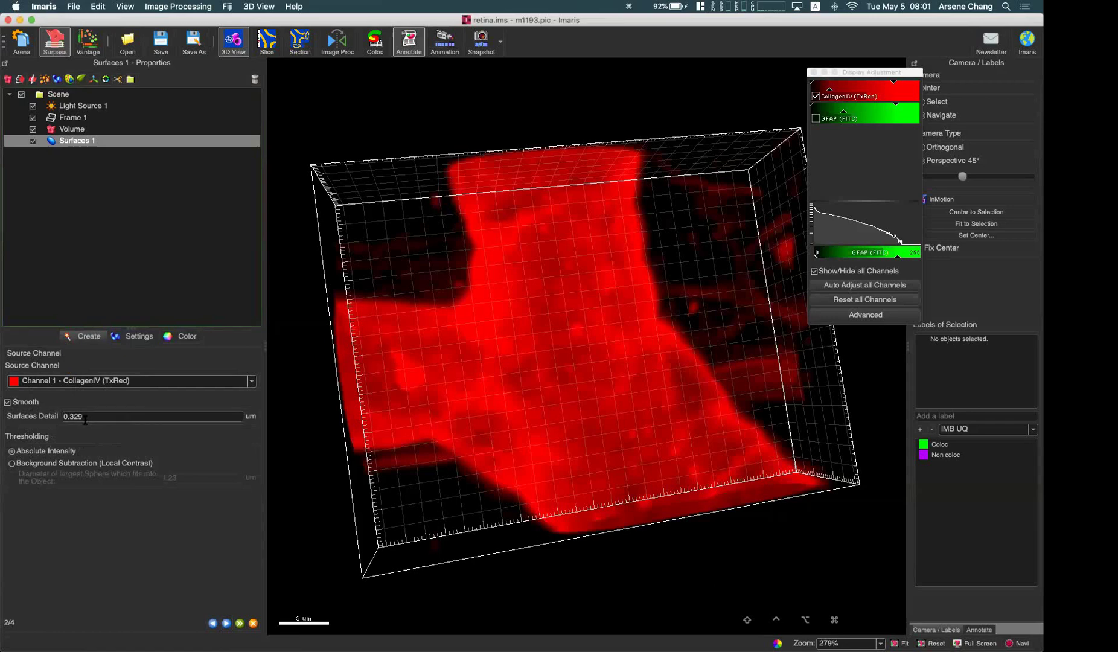
pyautogui.moveTo(602, 522); pyautogui.dragTo(519, 452)
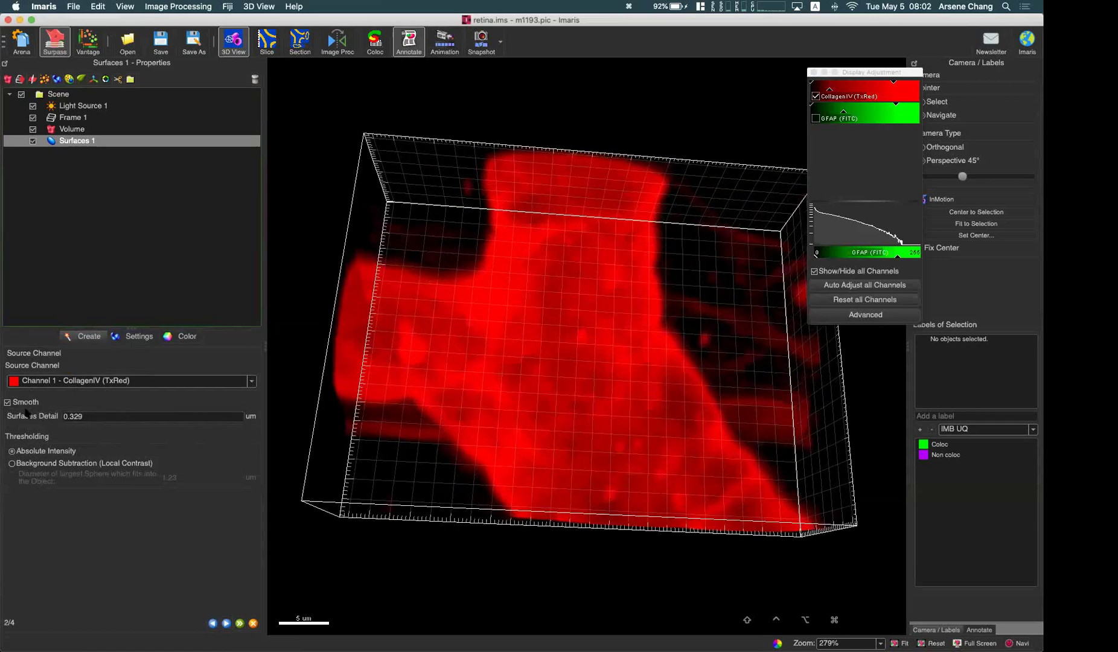
pyautogui.doubleClick(68, 417)
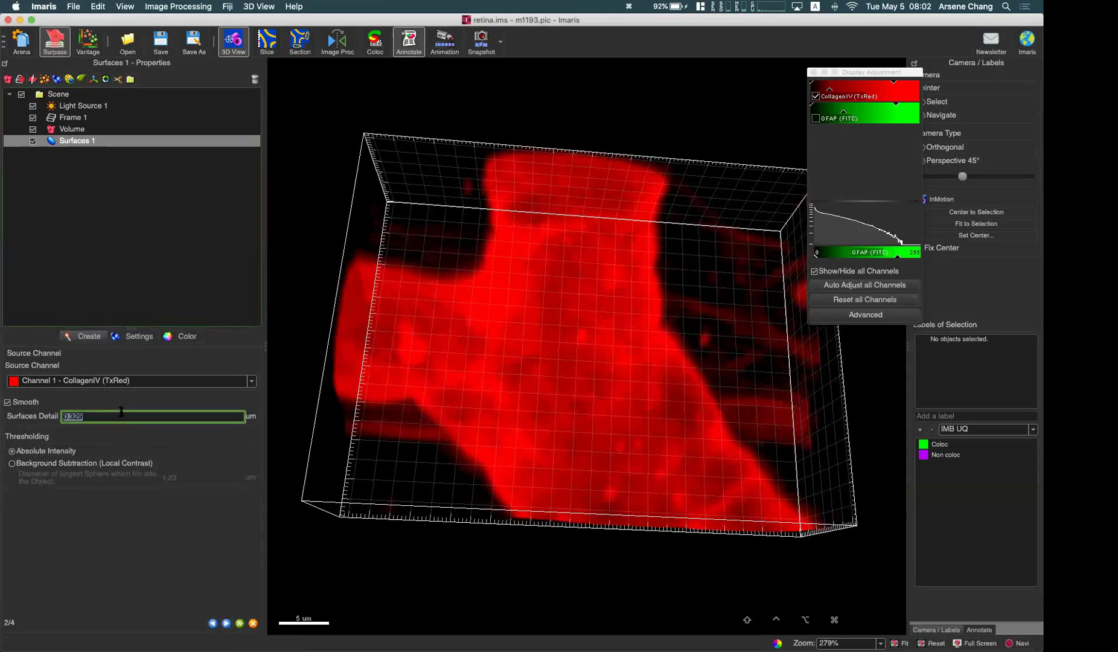
# Preview the smoothed CollagenIV surface and inspect its level of detail from several angles and up close
pyautogui.click(240, 623)
pyautogui.moveTo(547, 502); pyautogui.dragTo(566, 376)
pyautogui.scroll(5, 569, 368)
pyautogui.moveTo(574, 335); pyautogui.dragTo(509, 405)
pyautogui.scroll(-5, 573, 376)
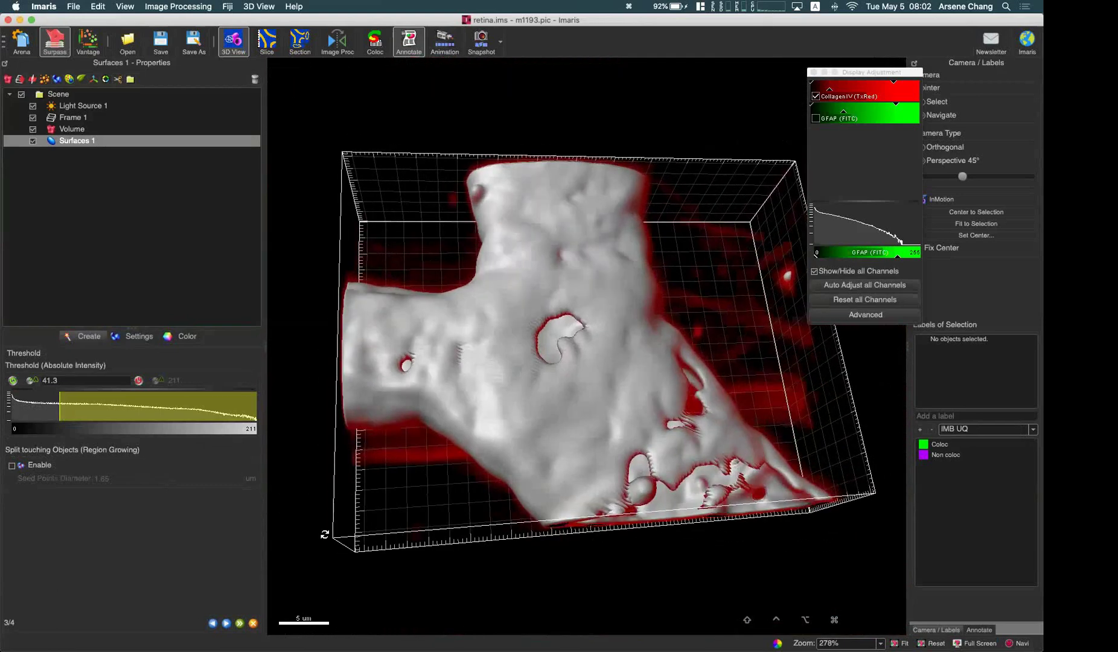
# Go back to the source channel settings, disable Smooth, and preview the unsmoothed surface up close
pyautogui.click(212, 622)
pyautogui.click(23, 408)
pyautogui.click(226, 623)
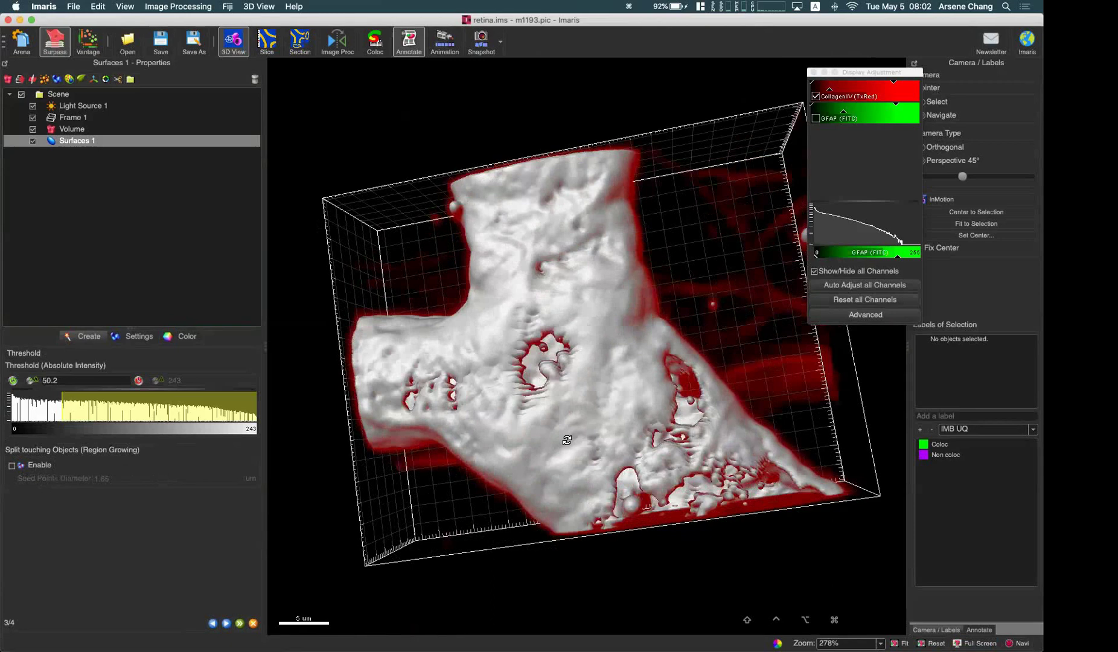
pyautogui.scroll(6, 567, 440)
pyautogui.scroll(-3, 570, 387)
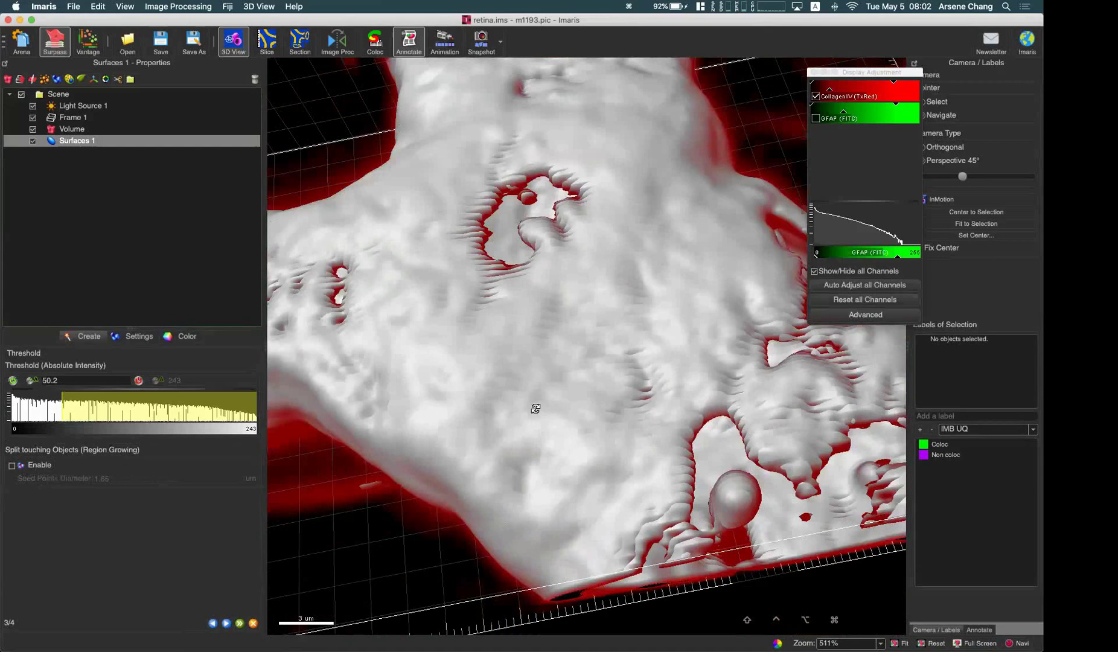
# Return to the source channel settings and re-enable Smooth for the surface
pyautogui.click(213, 623)
pyautogui.scroll(-3, 477, 397)
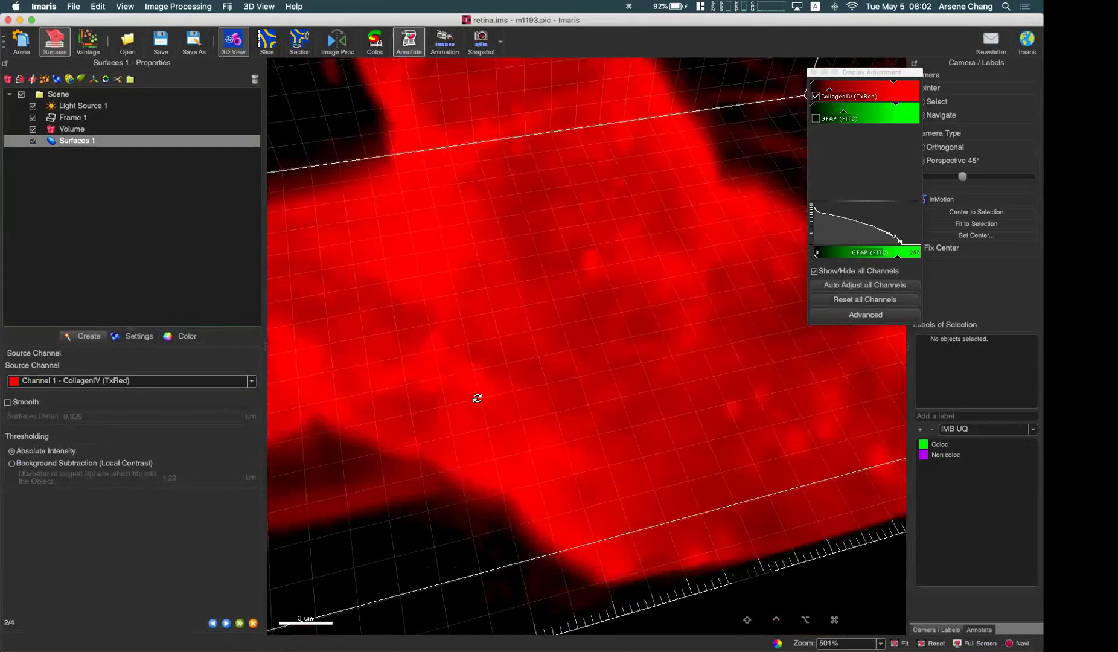
pyautogui.click(30, 403)
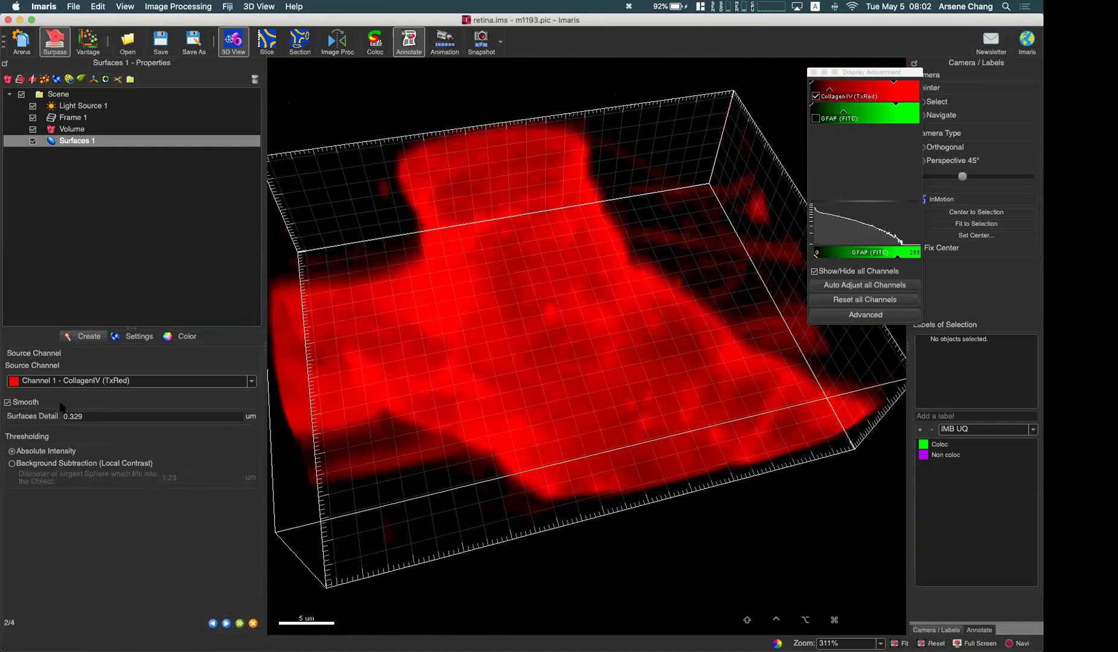
# Open the image properties of the retina dataset, check its X voxel size against the Surfaces Detail value, and close them
pyautogui.doubleClick(89, 418)
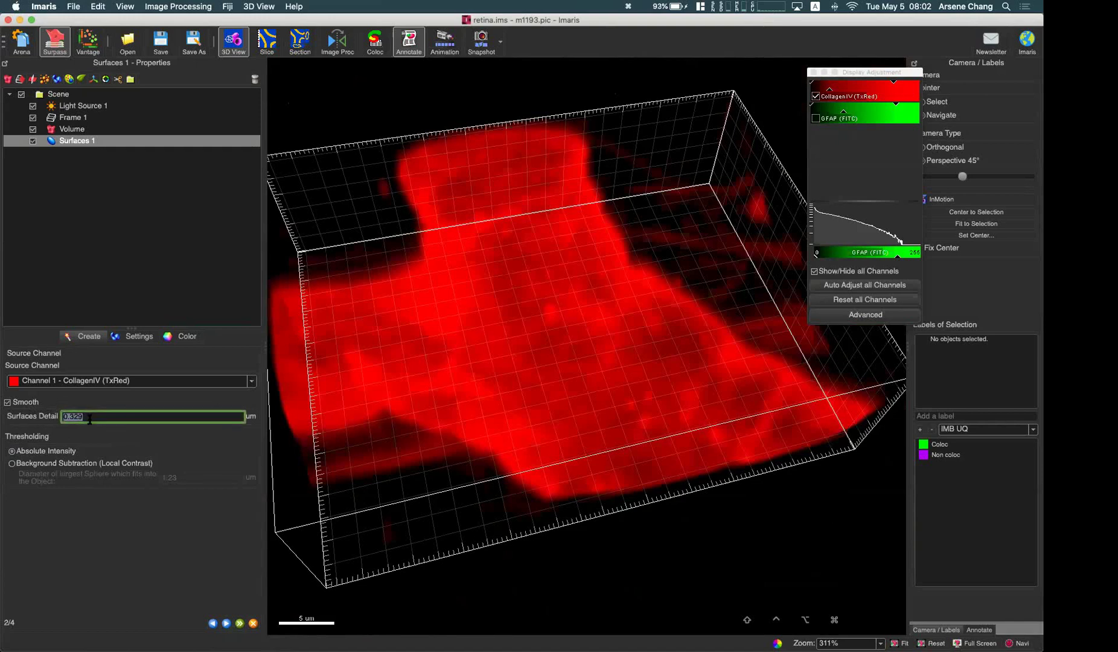
pyautogui.click(74, 6)
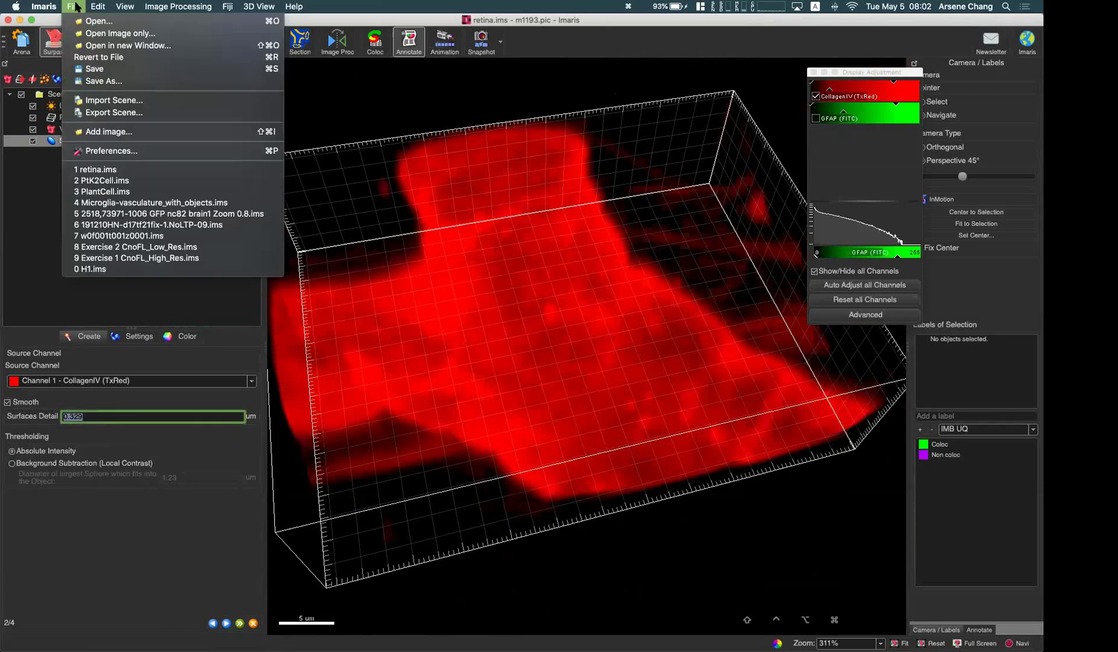
pyautogui.moveTo(89, 4)
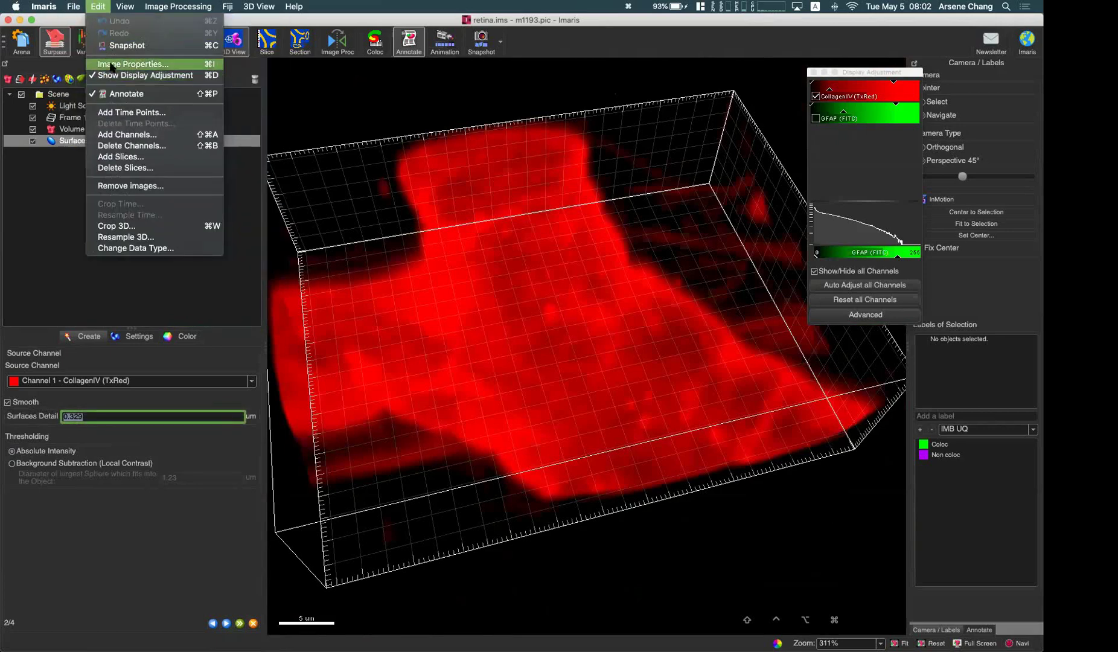
pyautogui.click(109, 64)
pyautogui.doubleClick(468, 250)
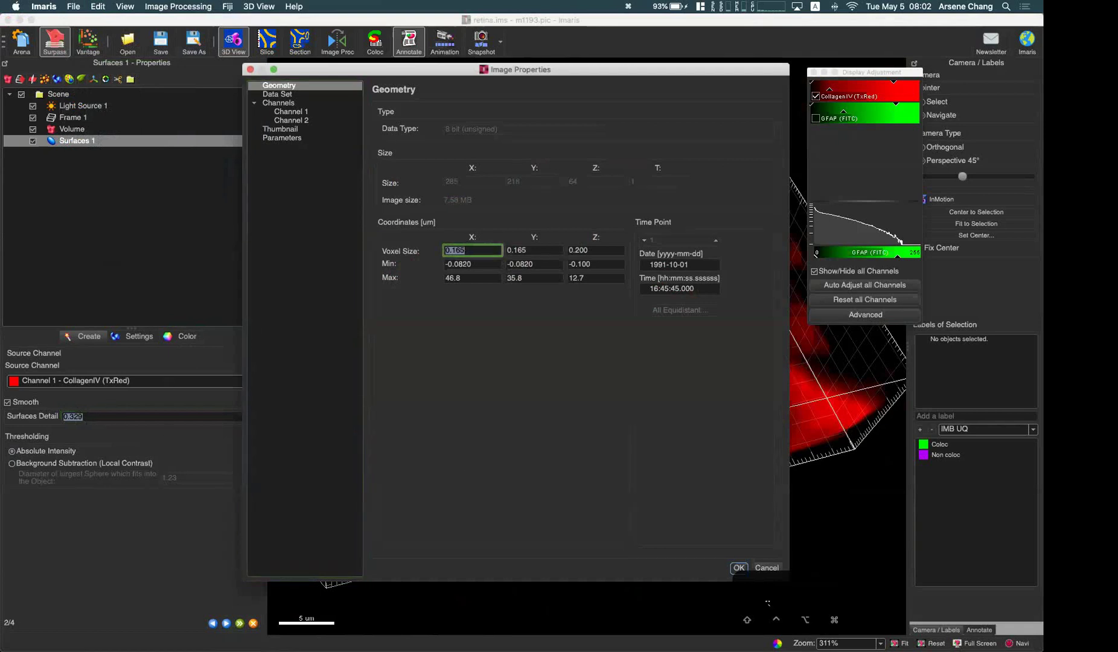
pyautogui.press('Return')
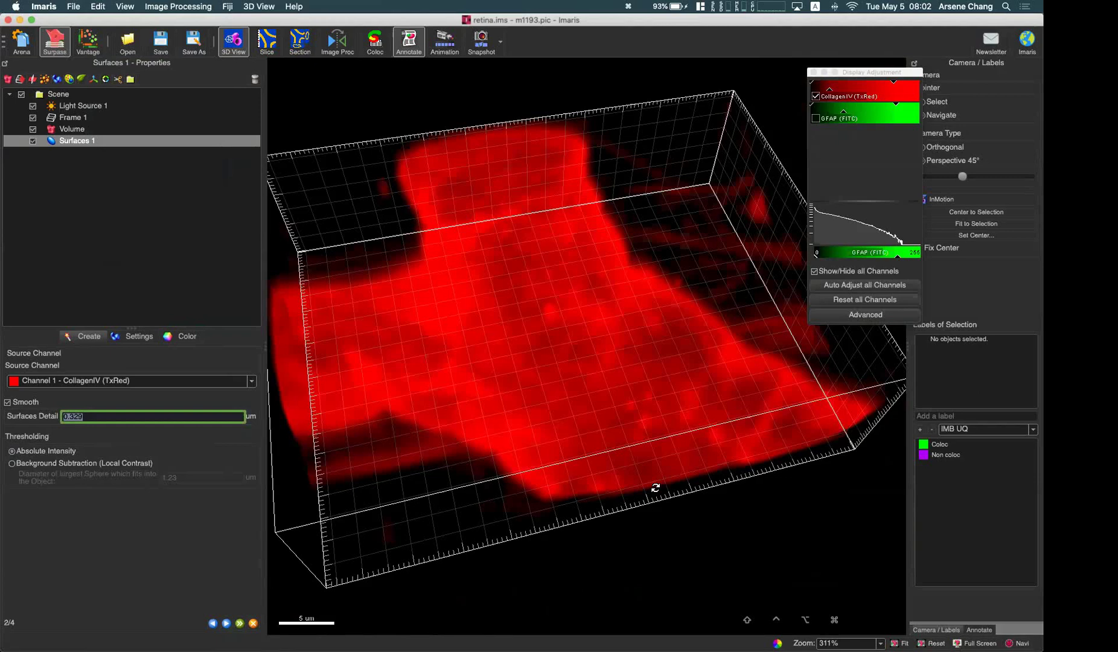
# Examine the CollagenIV volume from different angles, briefly preview its Absolute Intensity surface, and return to the source channel settings
pyautogui.moveTo(618, 416); pyautogui.dragTo(412, 393)
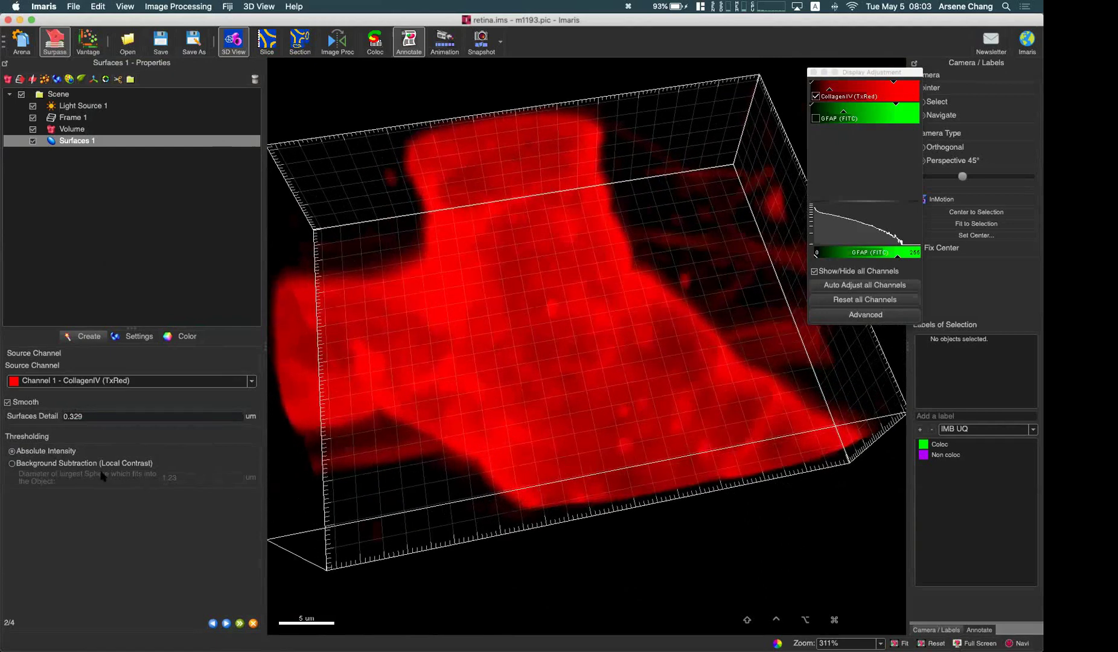
pyautogui.moveTo(362, 410); pyautogui.dragTo(502, 247)
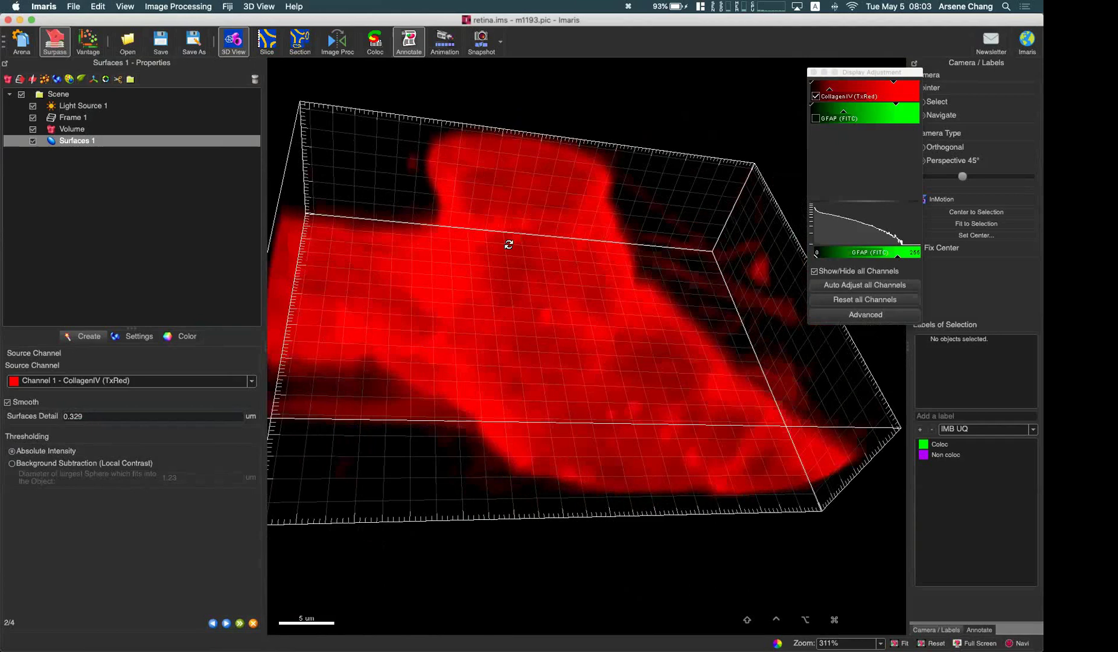
pyautogui.moveTo(557, 287); pyautogui.dragTo(572, 344)
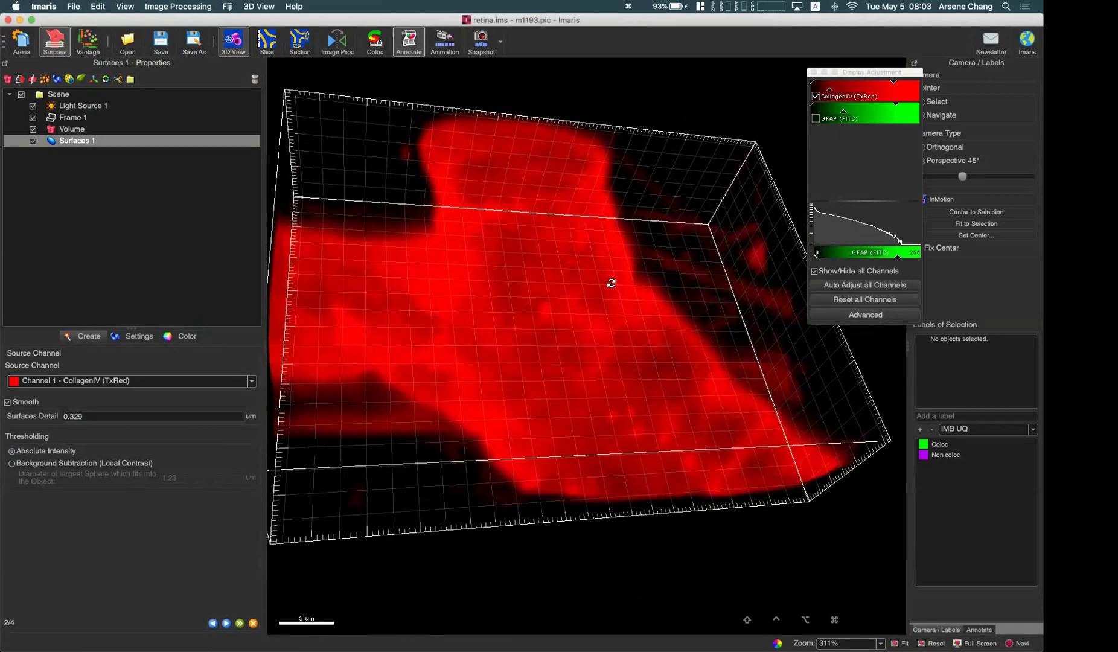
pyautogui.moveTo(592, 298); pyautogui.dragTo(571, 283)
pyautogui.moveTo(573, 228); pyautogui.dragTo(577, 320)
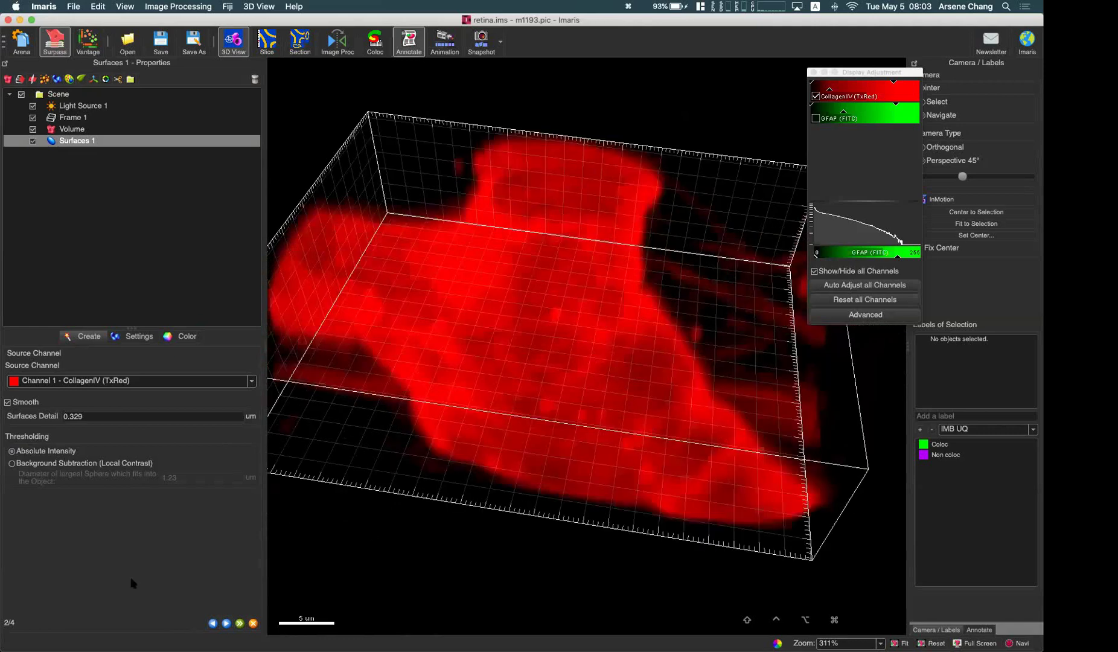
pyautogui.click(226, 622)
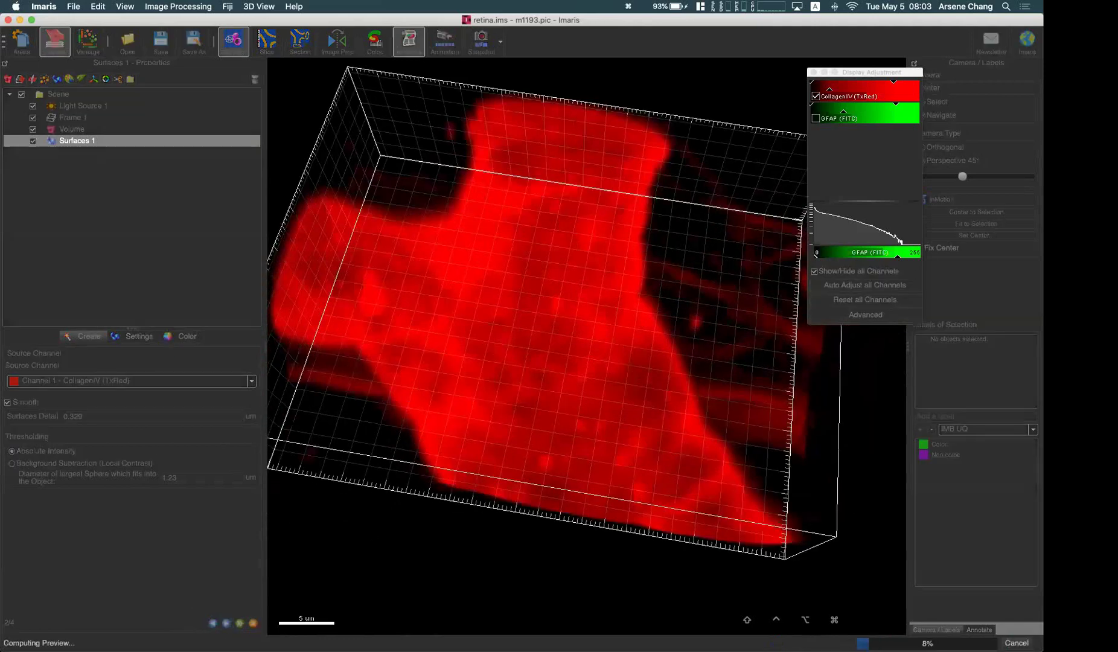
pyautogui.moveTo(553, 298); pyautogui.dragTo(577, 213)
pyautogui.click(213, 623)
pyautogui.moveTo(571, 334); pyautogui.dragTo(527, 280)
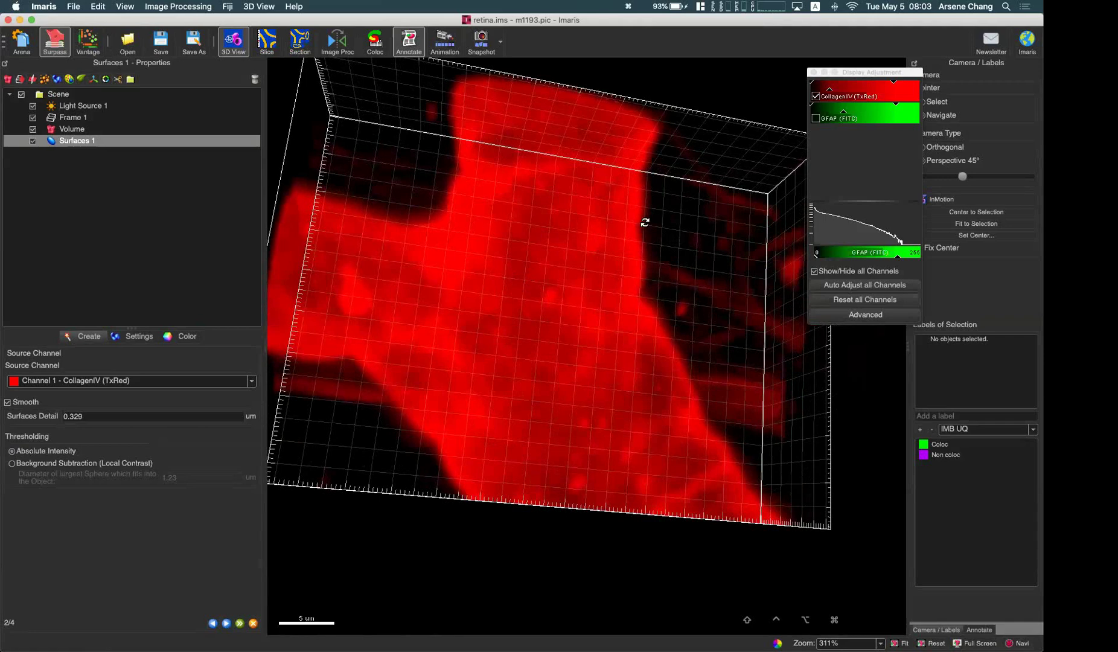
pyautogui.moveTo(475, 267); pyautogui.dragTo(442, 207)
# Try Background Subtraction (Local Contrast) thresholding with its largest sphere diameter setting and switch back to Absolute Intensity
pyautogui.click(84, 463)
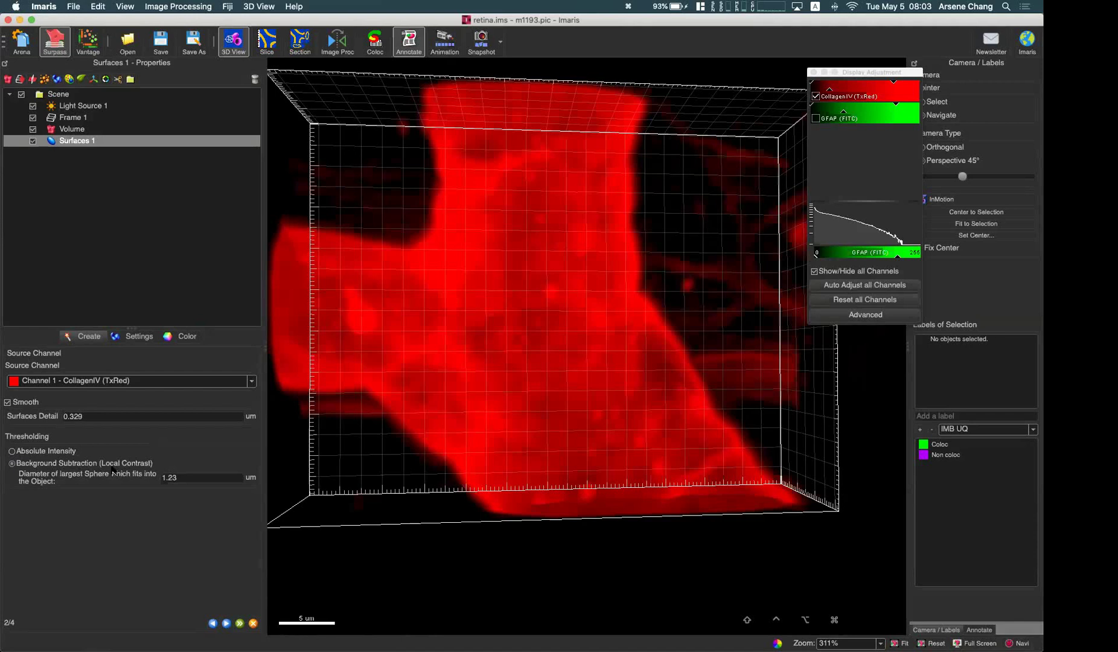
pyautogui.click(202, 477)
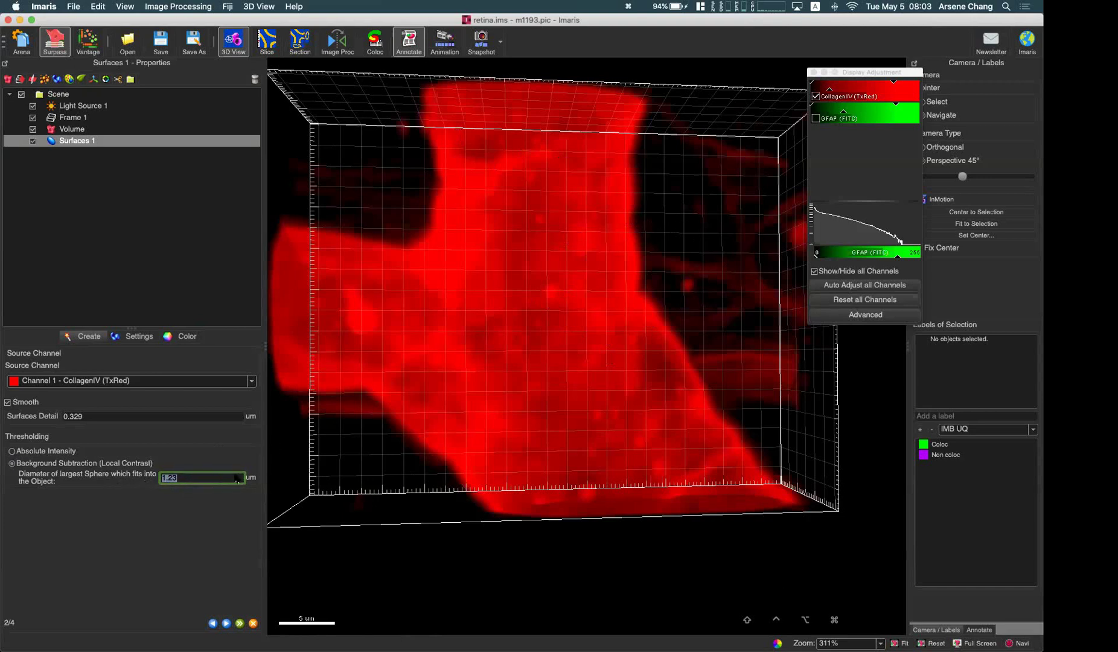
pyautogui.click(62, 453)
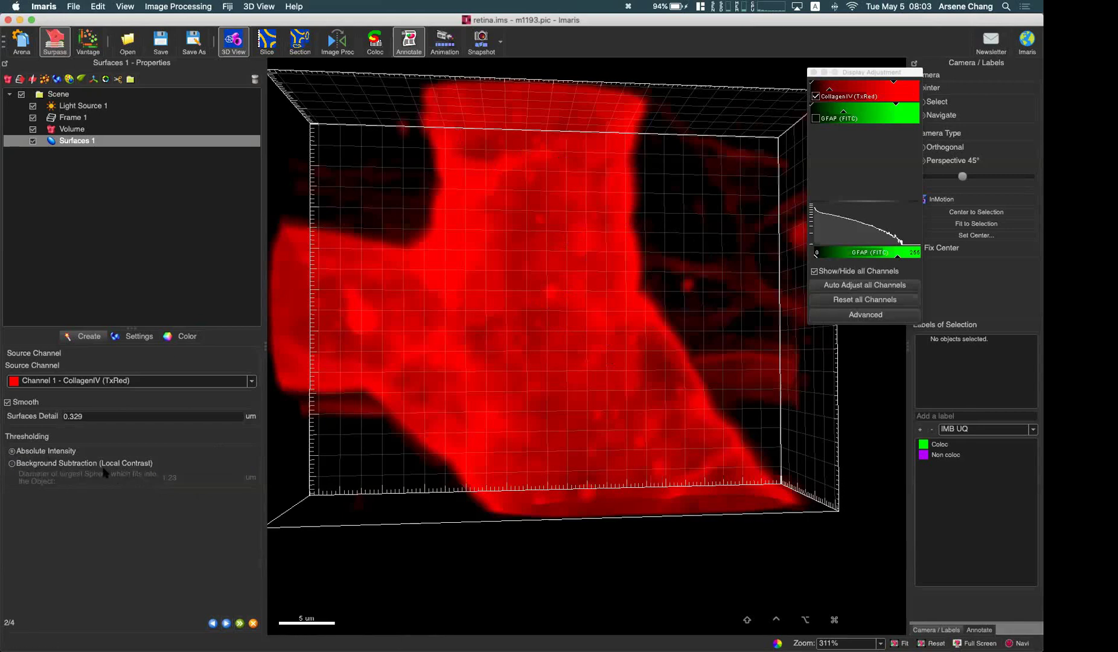
# Generate the Absolute Intensity threshold preview for comparison, inspect the surface's holes, and go back to the source channel settings
pyautogui.click(226, 623)
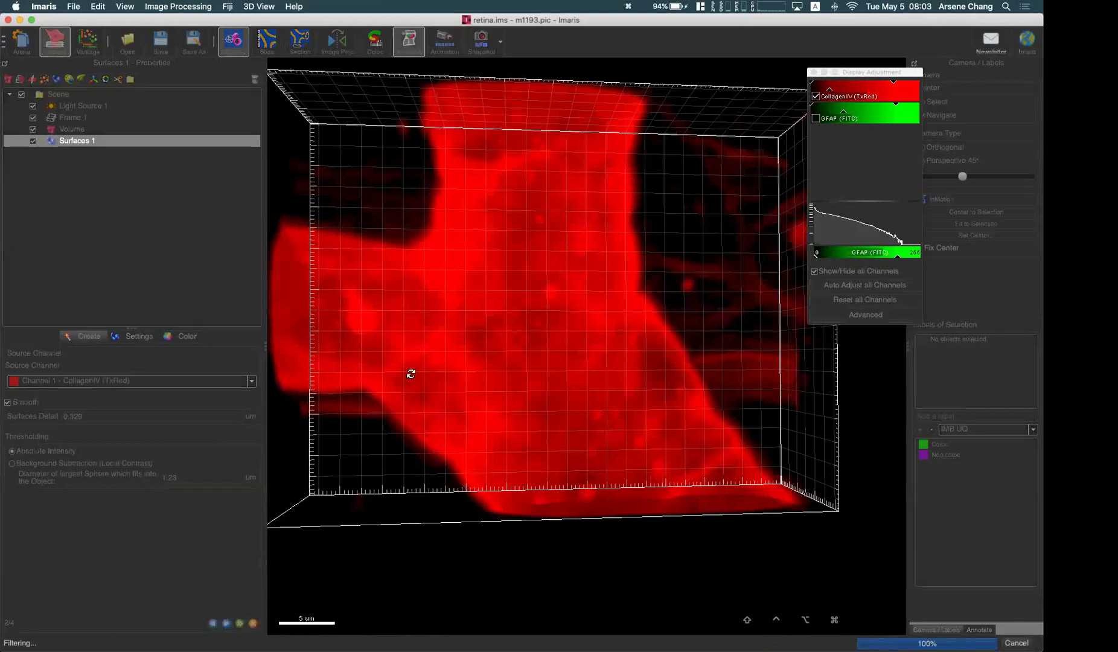
pyautogui.moveTo(511, 379); pyautogui.dragTo(515, 223)
pyautogui.moveTo(516, 229); pyautogui.dragTo(485, 244)
pyautogui.moveTo(536, 302); pyautogui.dragTo(390, 457)
pyautogui.click(213, 623)
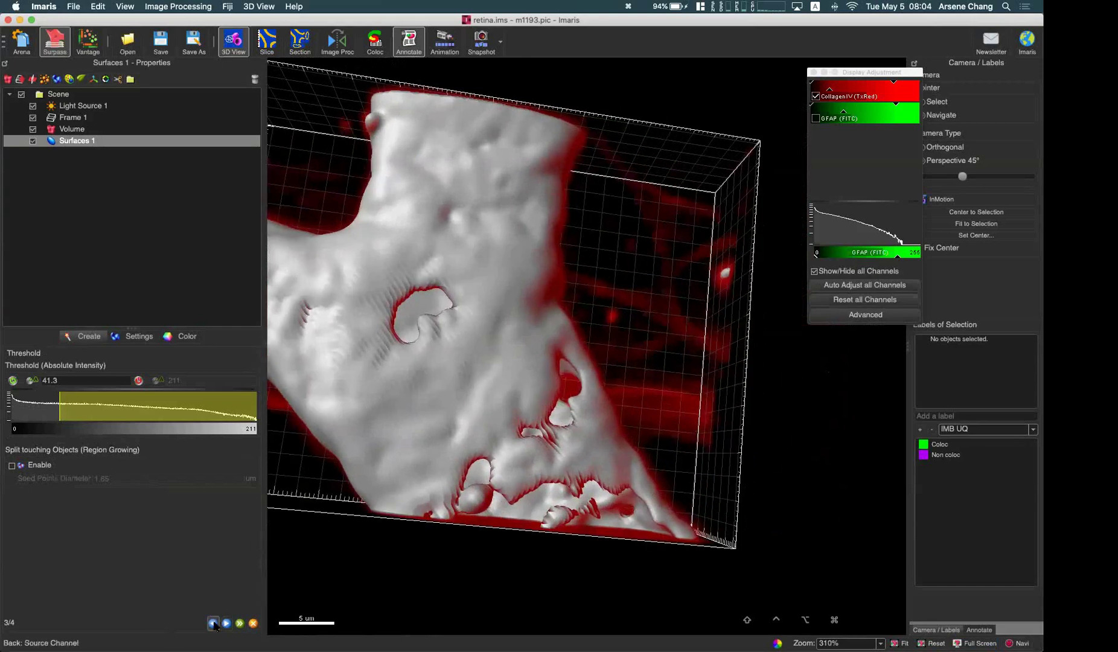
# In the Slice view, measure the width of the CollagenIV vessel wall with a line across it and show the distance
pyautogui.click(267, 41)
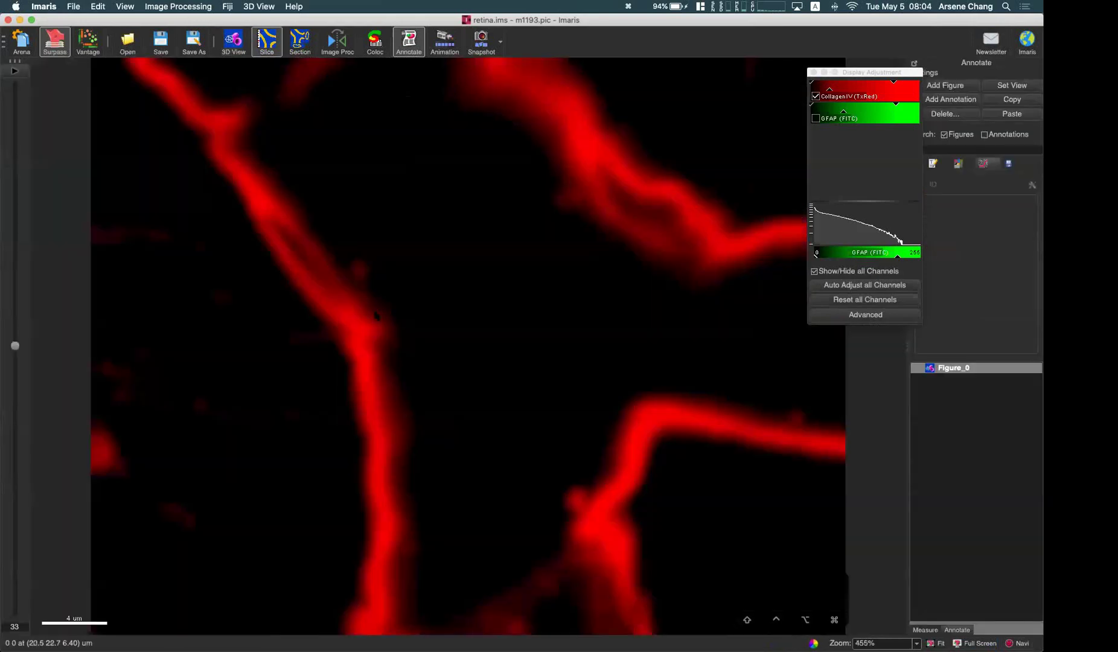
pyautogui.click(289, 292)
pyautogui.click(345, 331)
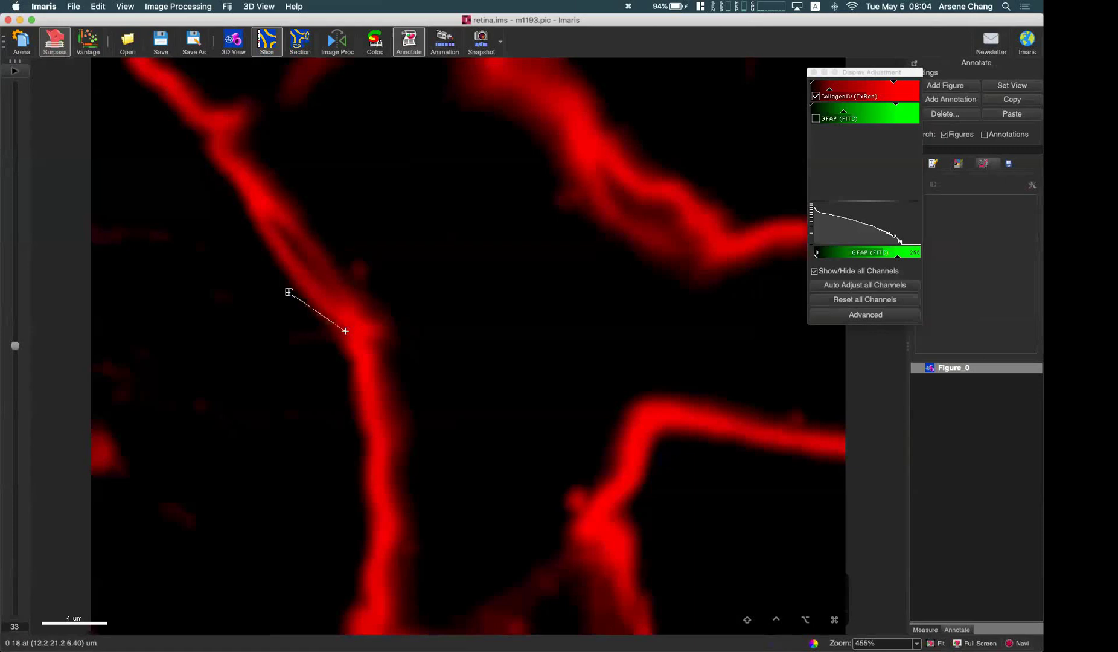
pyautogui.click(341, 273)
pyautogui.click(298, 287)
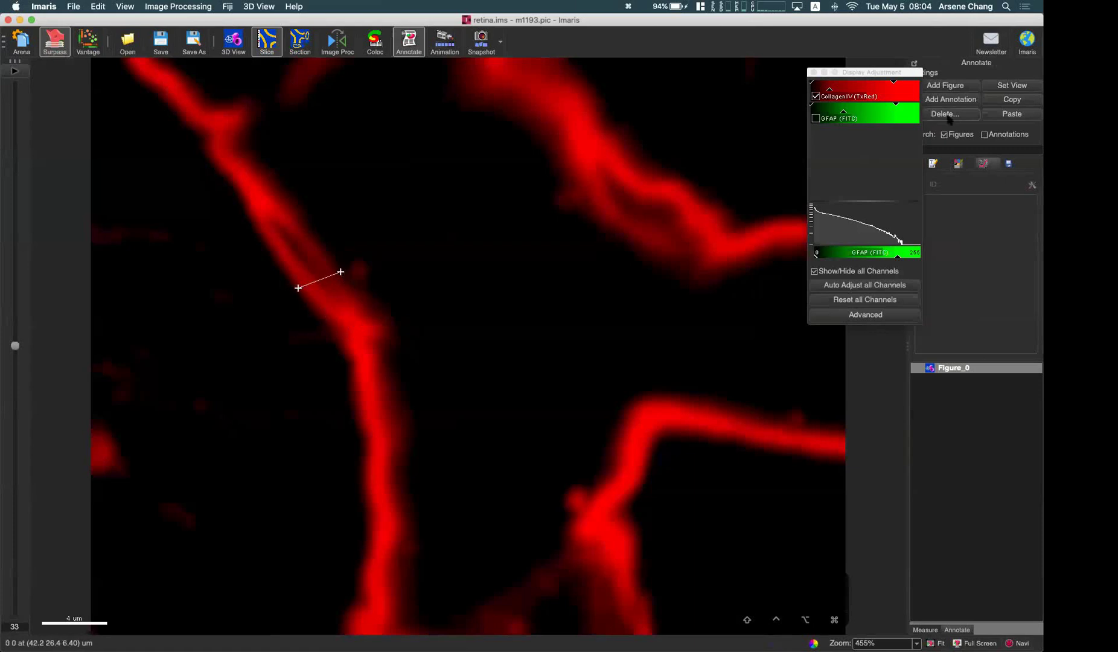
pyautogui.click(934, 627)
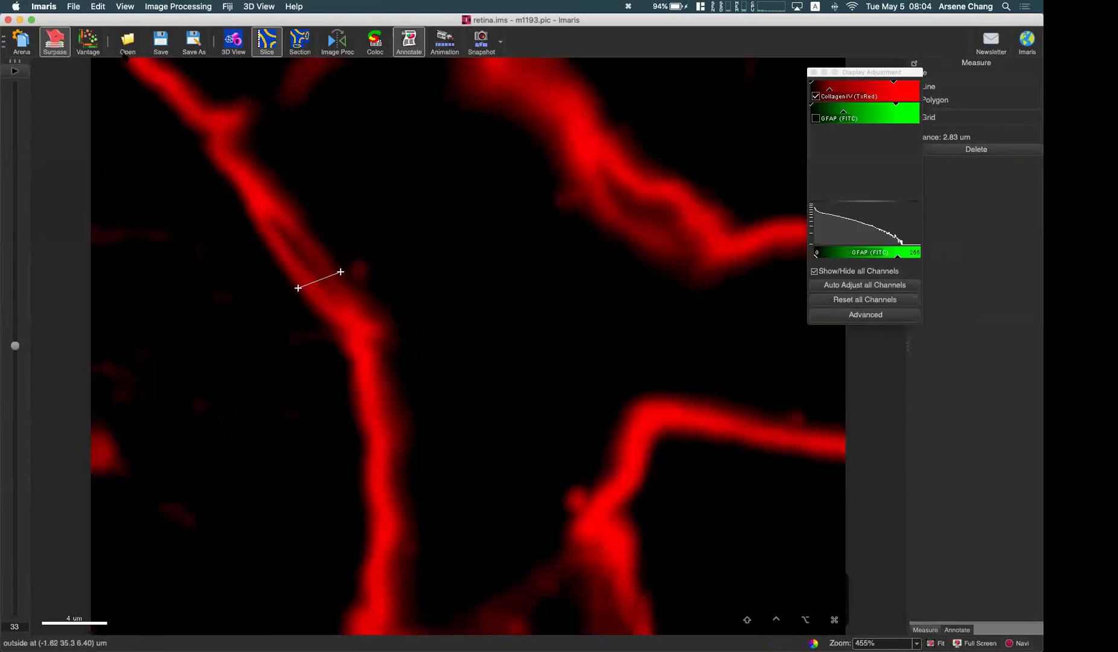
# Back in the 3D view, set thresholding to Background Subtraction with a largest sphere diameter of 3 um and preview the surface
pyautogui.click(233, 44)
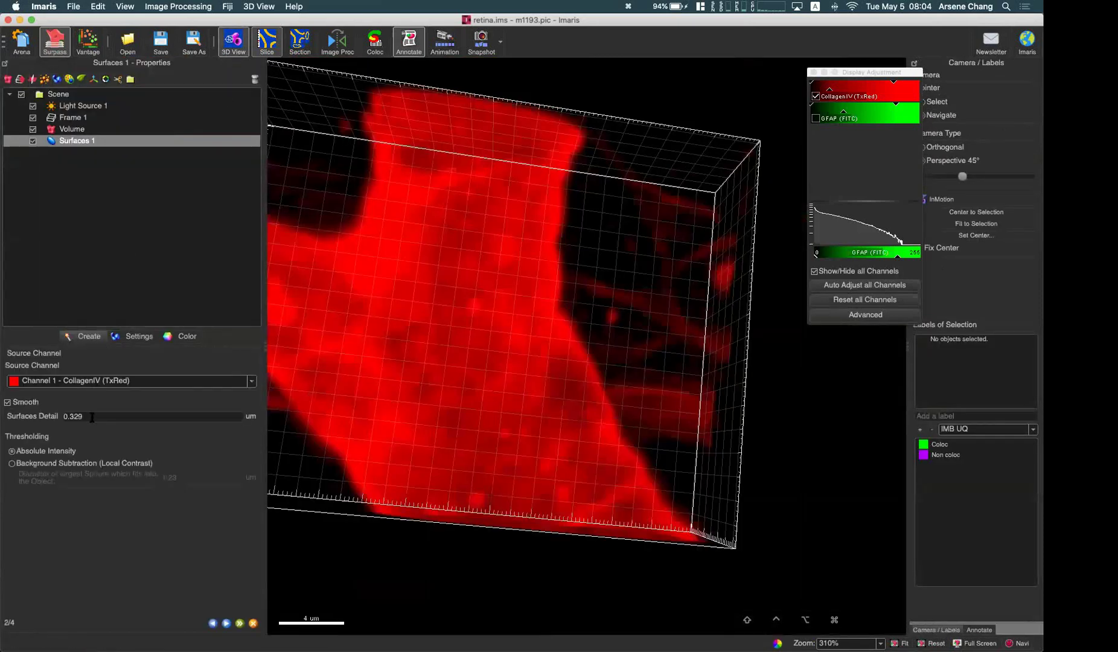
pyautogui.click(55, 463)
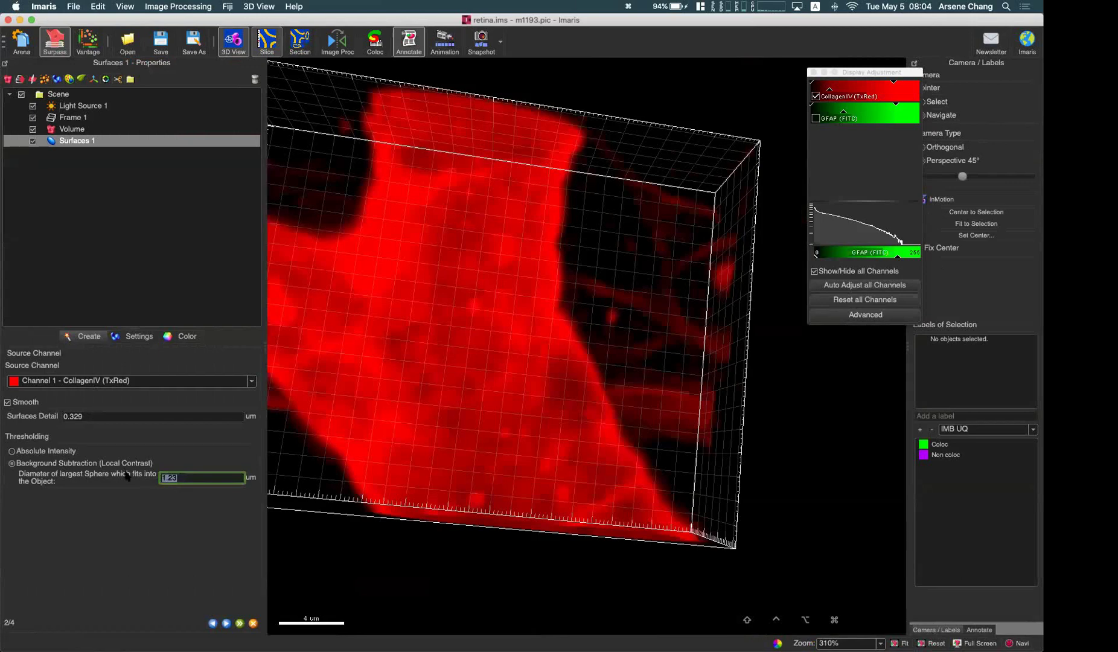
pyautogui.write('3')
pyautogui.click(227, 622)
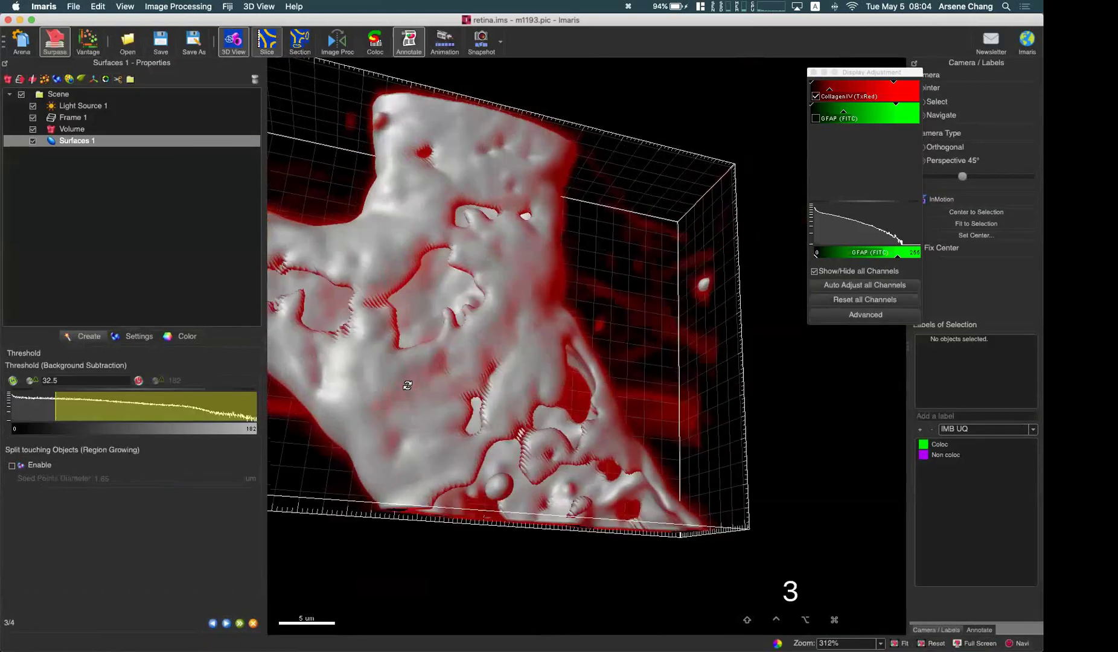
# Raise the background subtraction threshold to 50.9 and inspect the resulting surface preview
pyautogui.moveTo(406, 385); pyautogui.dragTo(326, 326)
pyautogui.moveTo(55, 409); pyautogui.dragTo(80, 411)
pyautogui.moveTo(554, 328); pyautogui.dragTo(626, 543)
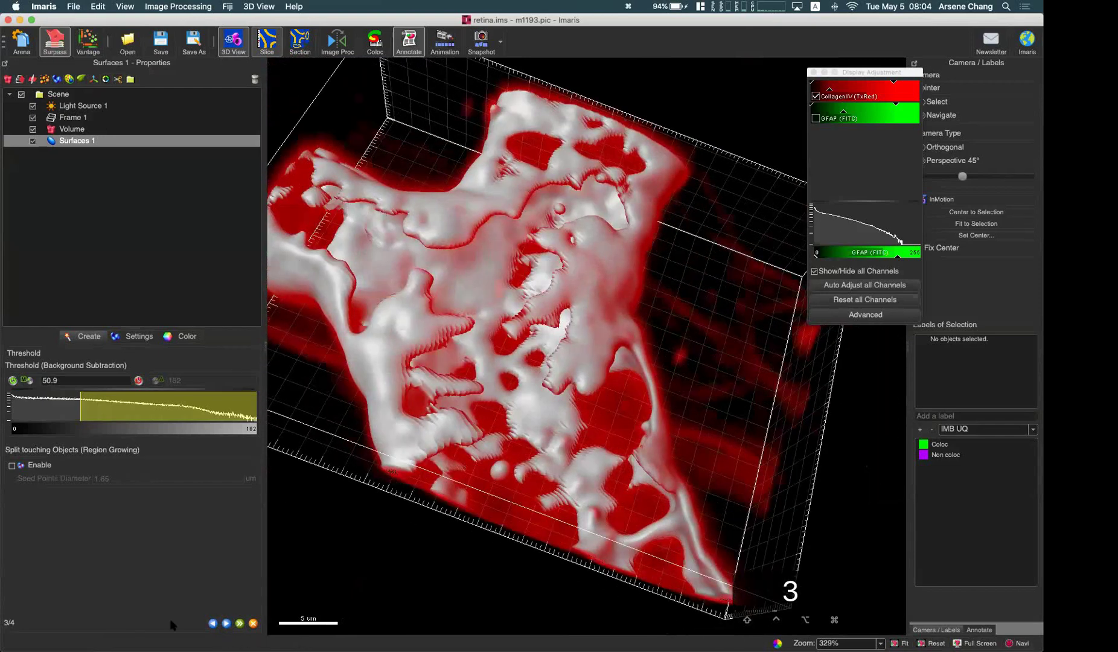
# Switch the CollagenIV surface's thresholding back to Absolute Intensity and generate the threshold preview
pyautogui.click(213, 622)
pyautogui.click(45, 450)
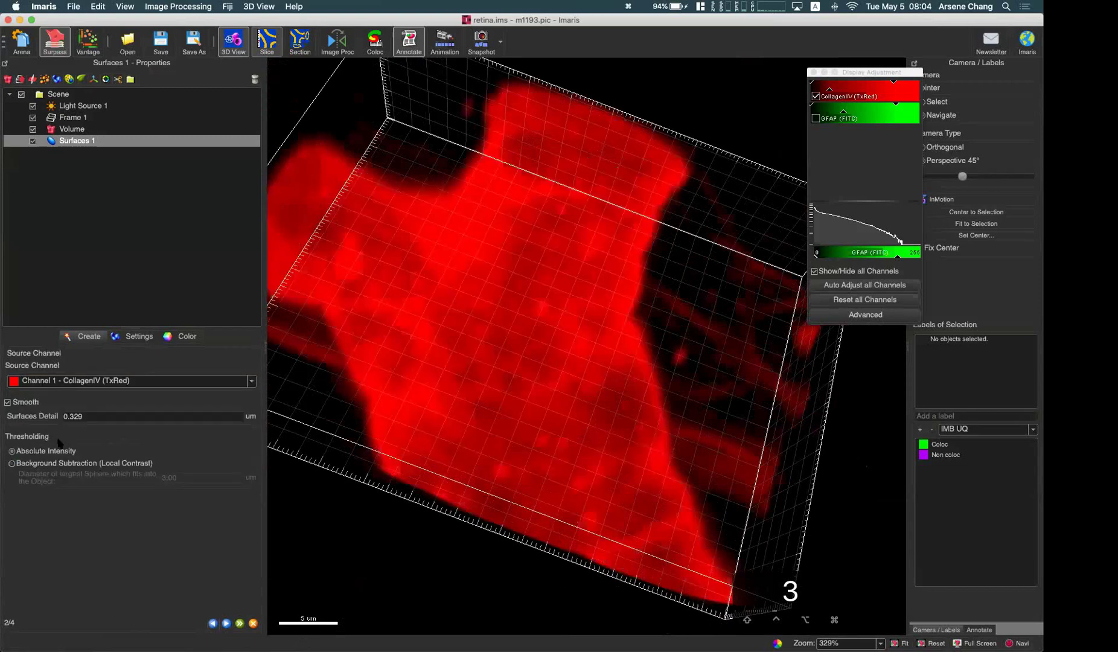
pyautogui.moveTo(530, 389); pyautogui.dragTo(534, 332)
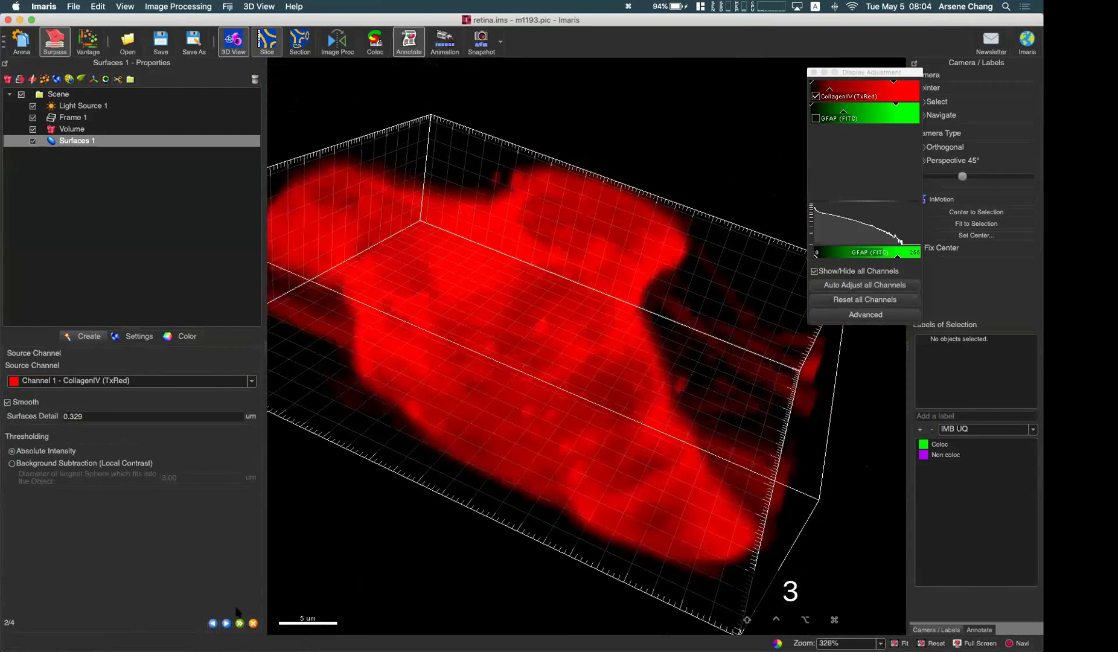
pyautogui.click(227, 623)
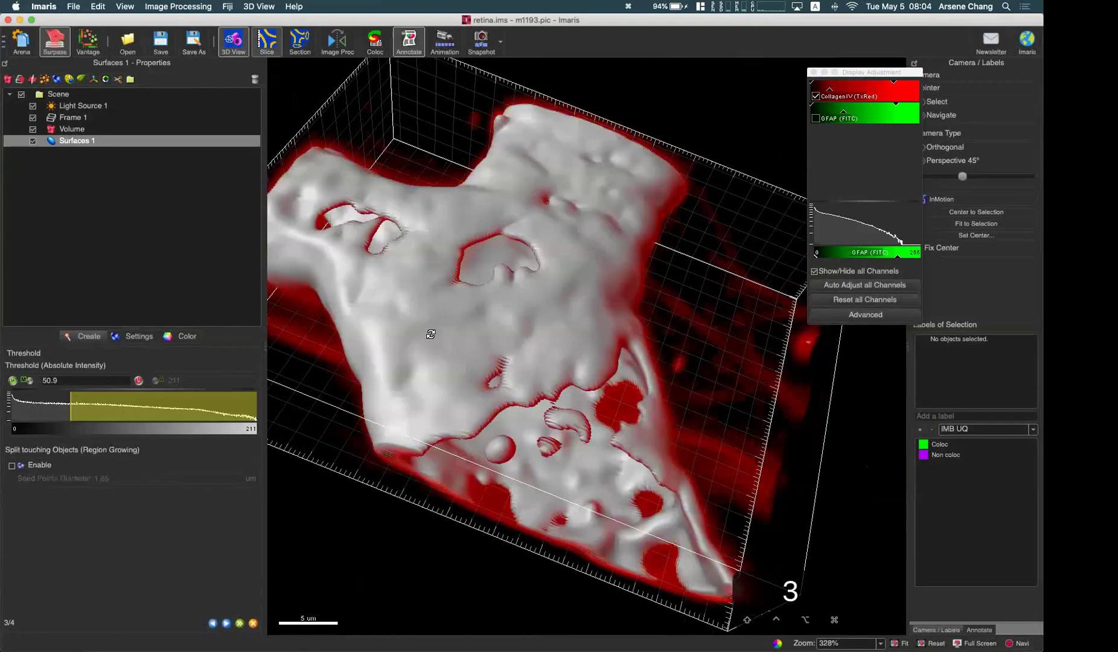
# Lower the absolute intensity threshold to 19.0 and check the surface preview for holes from several angles
pyautogui.moveTo(58, 397)
pyautogui.mouseDown()
pyautogui.moveTo(35, 401)
pyautogui.moveTo(75, 403)
pyautogui.moveTo(65, 403)
pyautogui.mouseUp()
pyautogui.moveTo(605, 346)
pyautogui.mouseDown()
pyautogui.moveTo(636, 200)
pyautogui.moveTo(586, 199)
pyautogui.moveTo(571, 57)
pyautogui.mouseUp()
pyautogui.moveTo(588, 509)
pyautogui.mouseDown()
pyautogui.moveTo(602, 284)
pyautogui.moveTo(582, 103)
pyautogui.mouseUp()
pyautogui.moveTo(566, 577)
pyautogui.mouseDown()
pyautogui.moveTo(592, 431)
pyautogui.moveTo(564, 60)
pyautogui.mouseUp()
pyautogui.moveTo(63, 410); pyautogui.dragTo(38, 403)
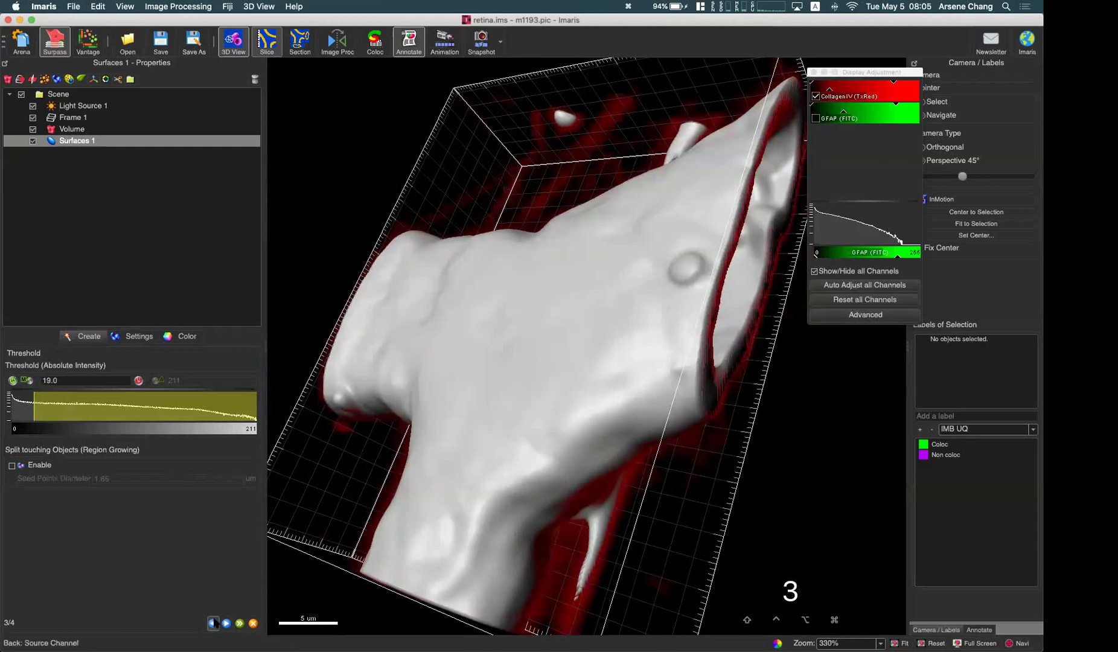
# Check the Surfaces Detail setting for the source channel, regenerate the preview, and examine the vessel's outside and hollow interior
pyautogui.click(213, 622)
pyautogui.doubleClick(87, 416)
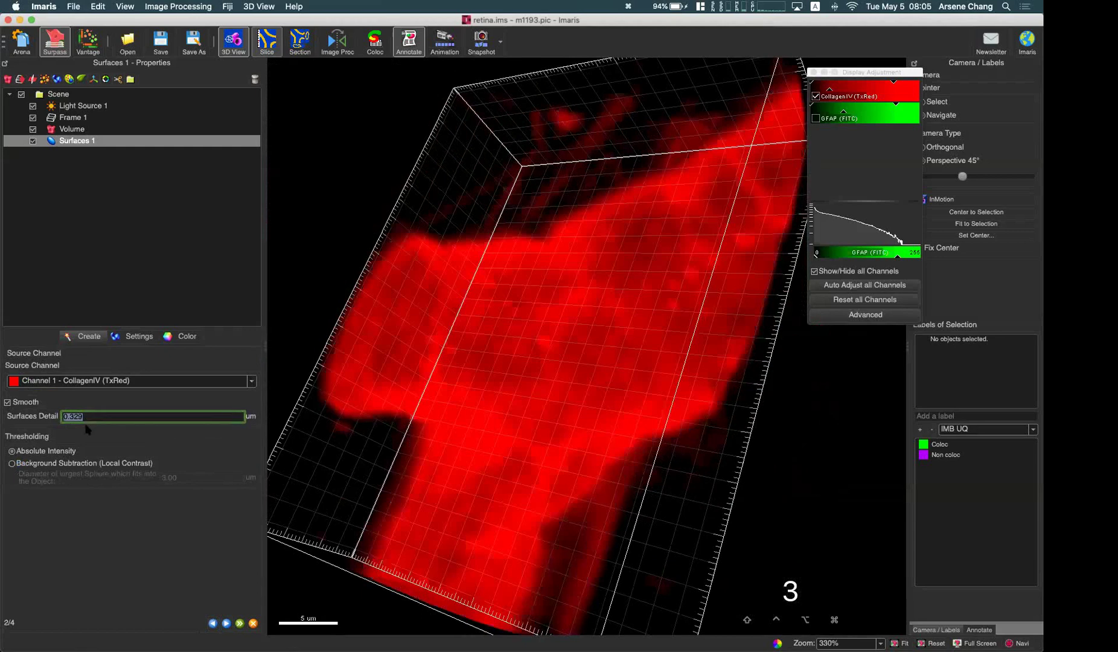
pyautogui.click(227, 622)
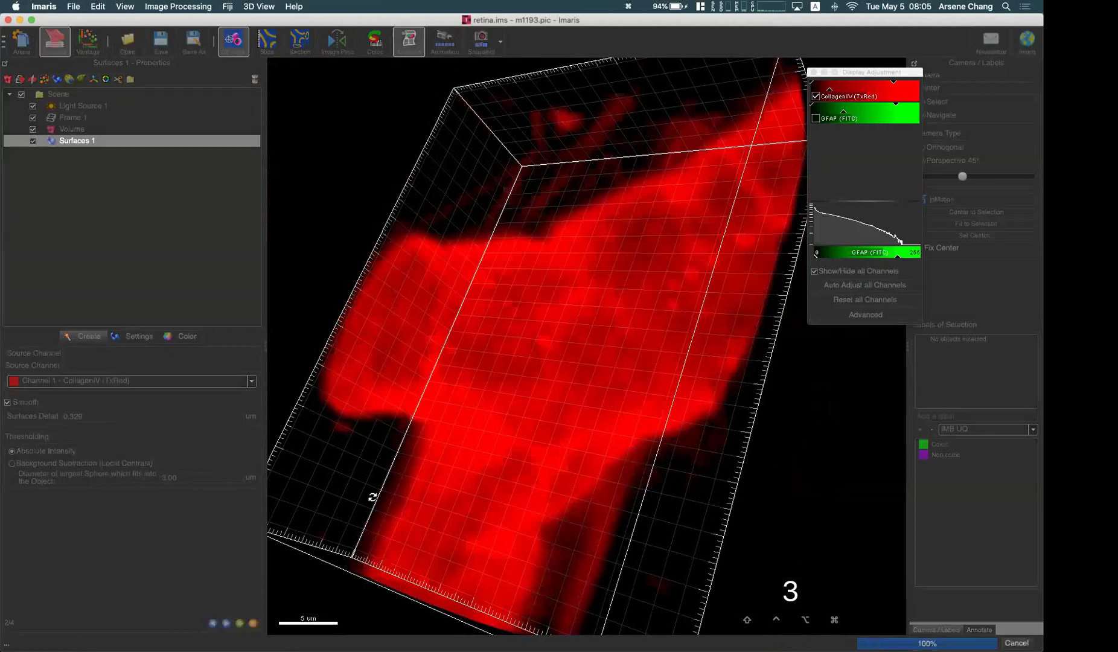
pyautogui.moveTo(518, 439); pyautogui.dragTo(278, 426)
pyautogui.scroll(-5, 702, 362)
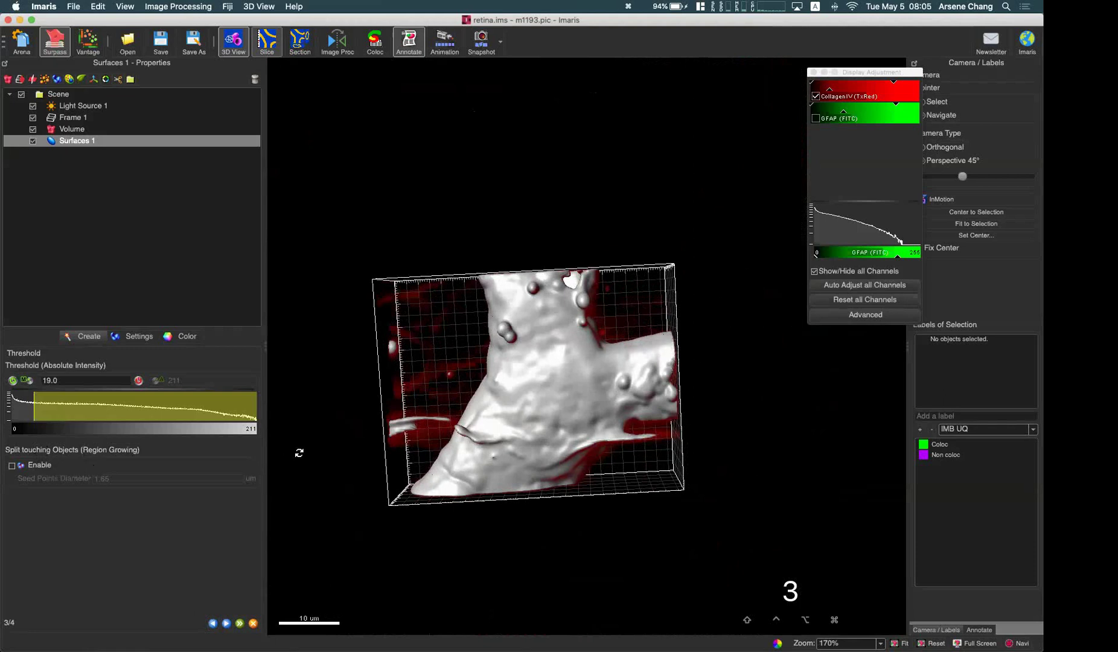
pyautogui.moveTo(523, 501); pyautogui.dragTo(557, 301)
pyautogui.moveTo(382, 507); pyautogui.dragTo(556, 366)
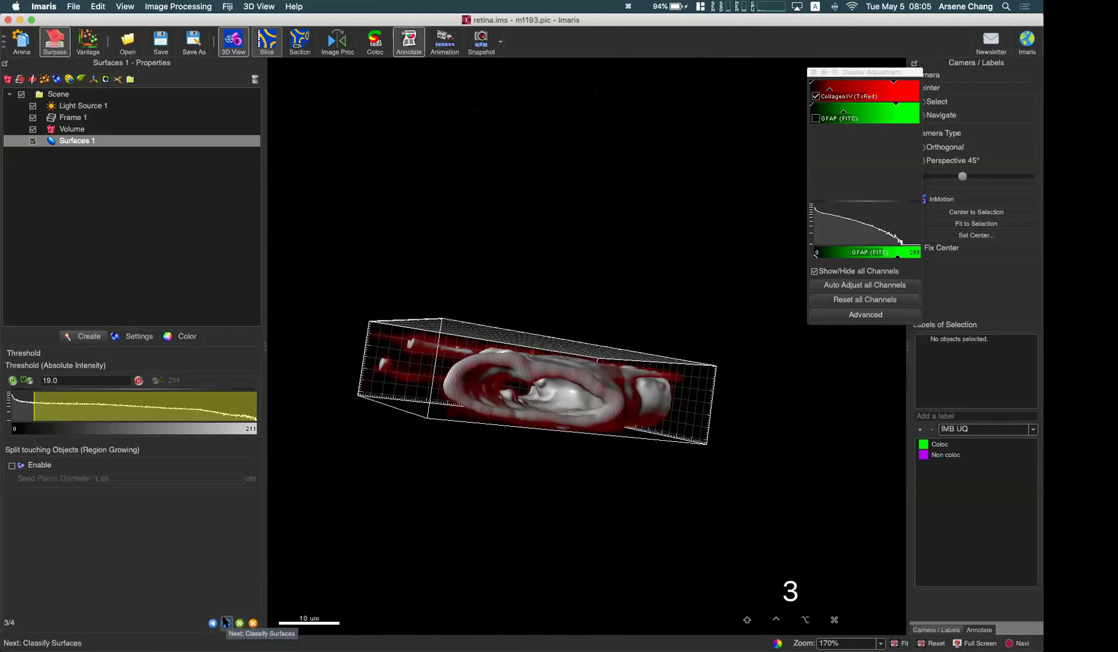
pyautogui.moveTo(430, 418); pyautogui.dragTo(503, 348)
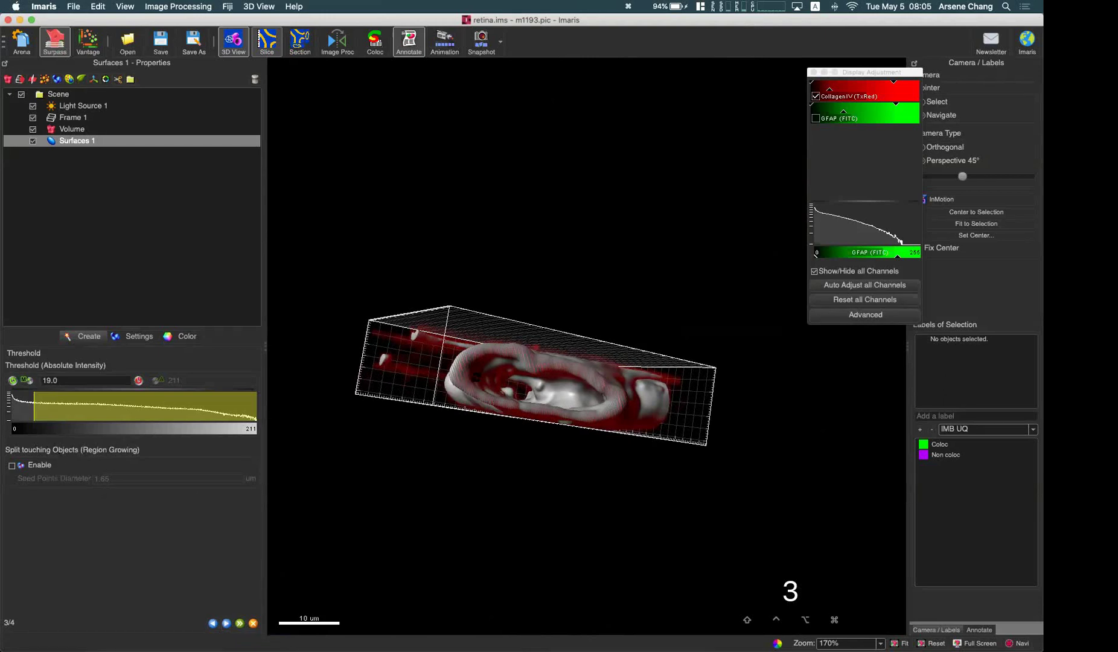
pyautogui.moveTo(602, 391); pyautogui.dragTo(525, 479)
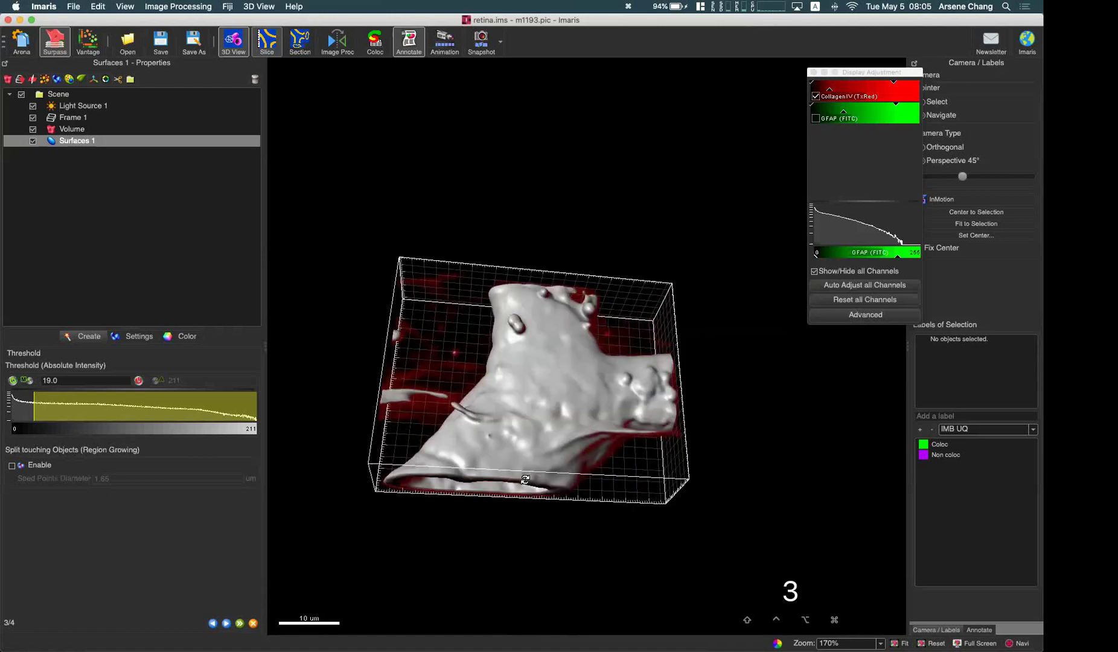
# Classify the surfaces with the Number of Voxels filter set to above 332717 to leave out the small fragments
pyautogui.click(227, 622)
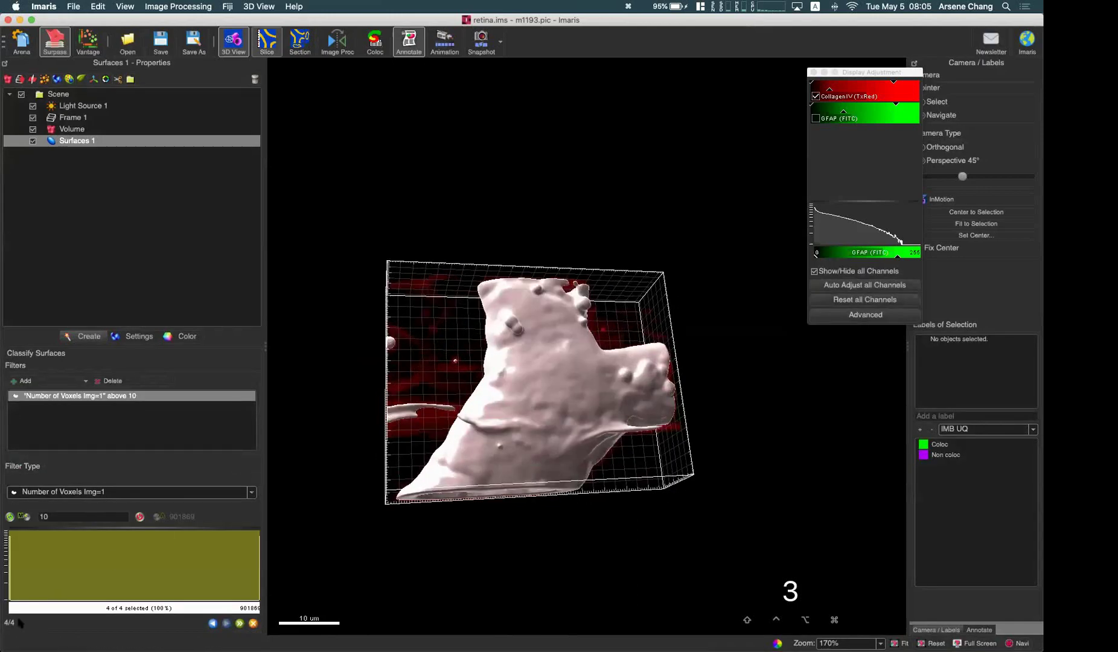
pyautogui.moveTo(33, 563); pyautogui.dragTo(95, 561)
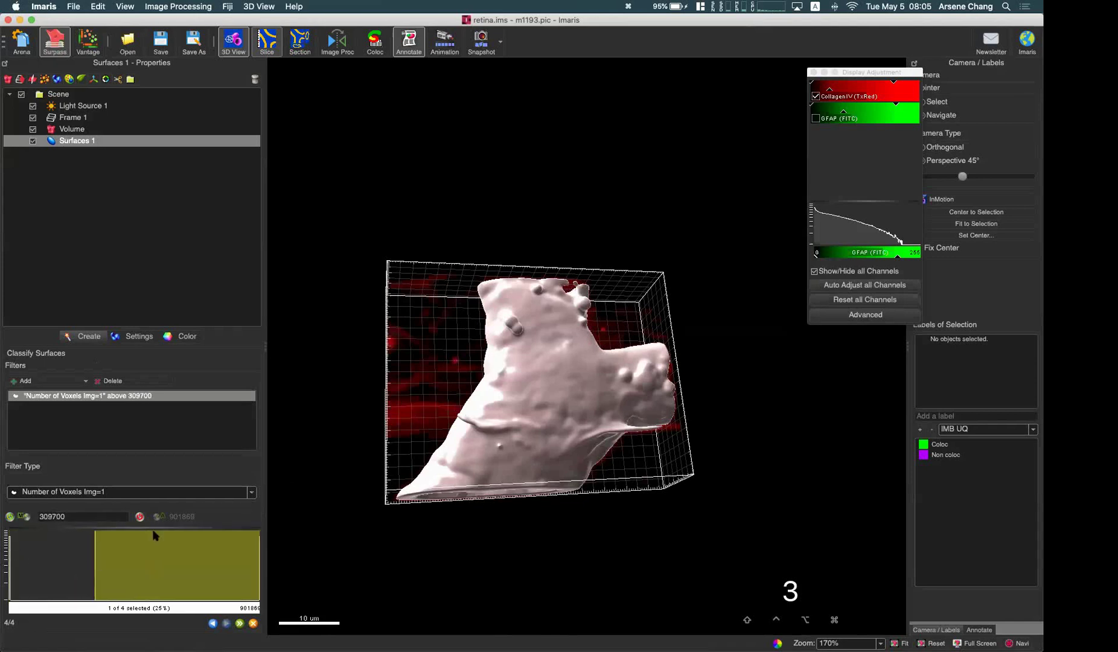
pyautogui.moveTo(479, 438); pyautogui.dragTo(549, 345)
pyautogui.moveTo(38, 556); pyautogui.dragTo(101, 562)
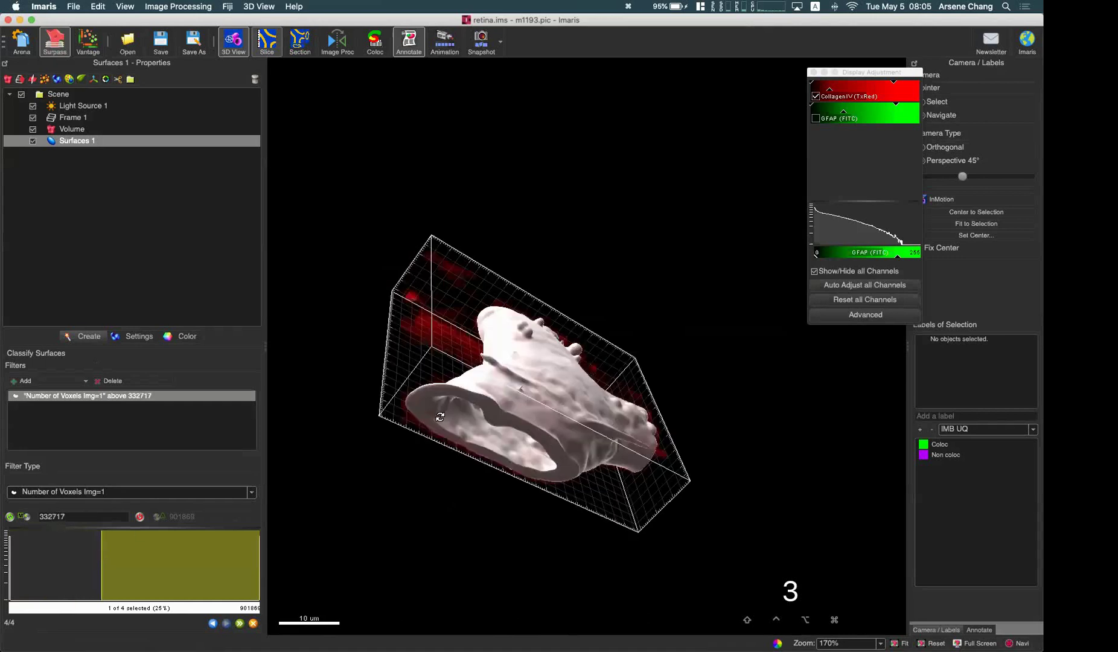
# Finish creating the CollagenIV surface and view the completed object from another angle
pyautogui.click(240, 623)
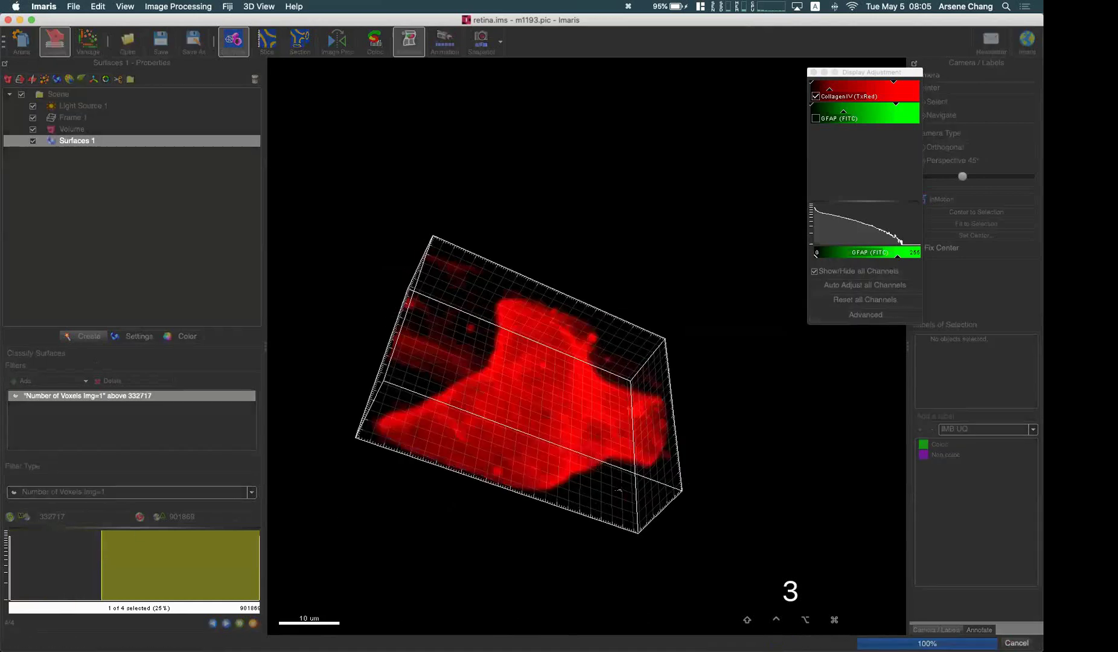
pyautogui.moveTo(606, 497); pyautogui.dragTo(455, 411)
pyautogui.scroll(-4, 519, 437)
pyautogui.scroll(5, 485, 357)
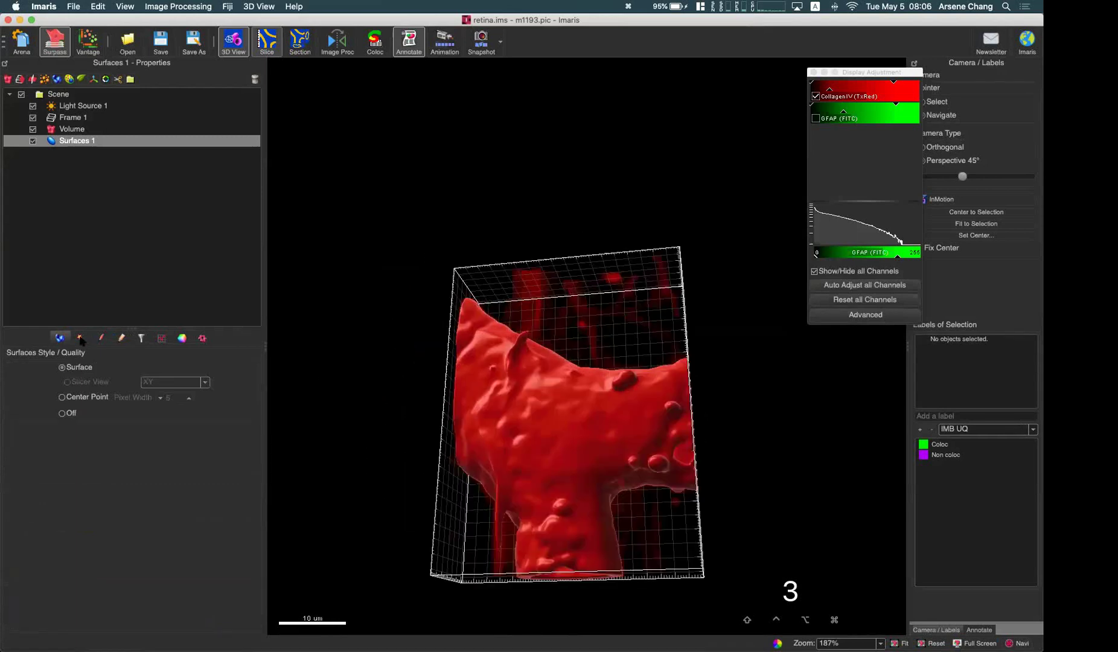
# Review the surface's creation parameters and its contour drawing options, checking the drawing plane's placement on the volume
pyautogui.click(80, 339)
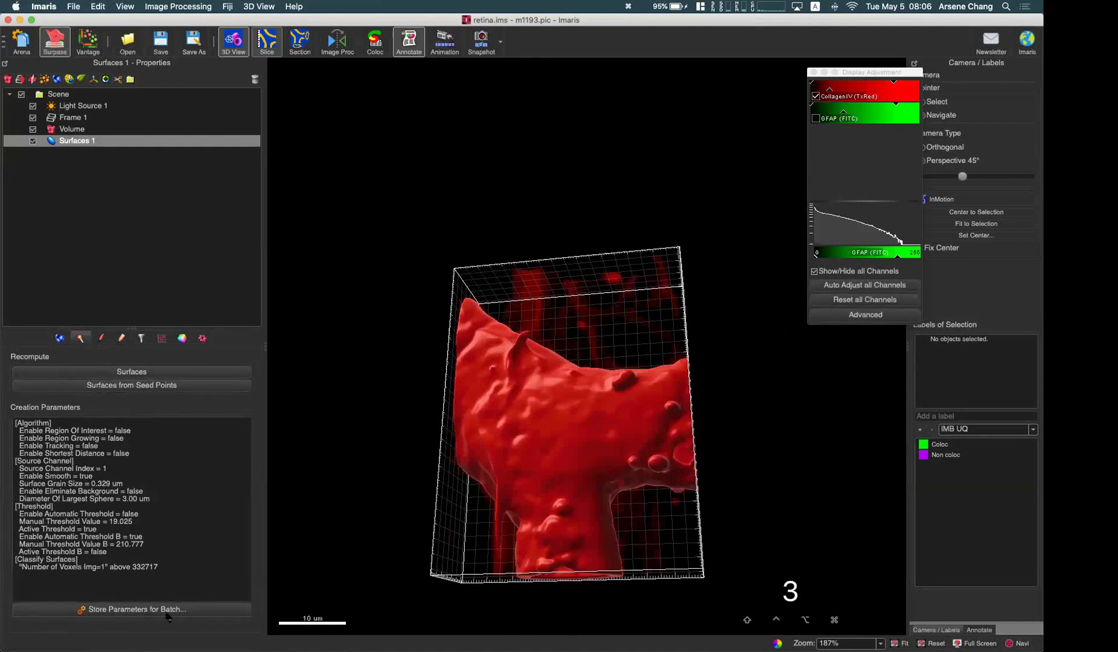
pyautogui.click(100, 339)
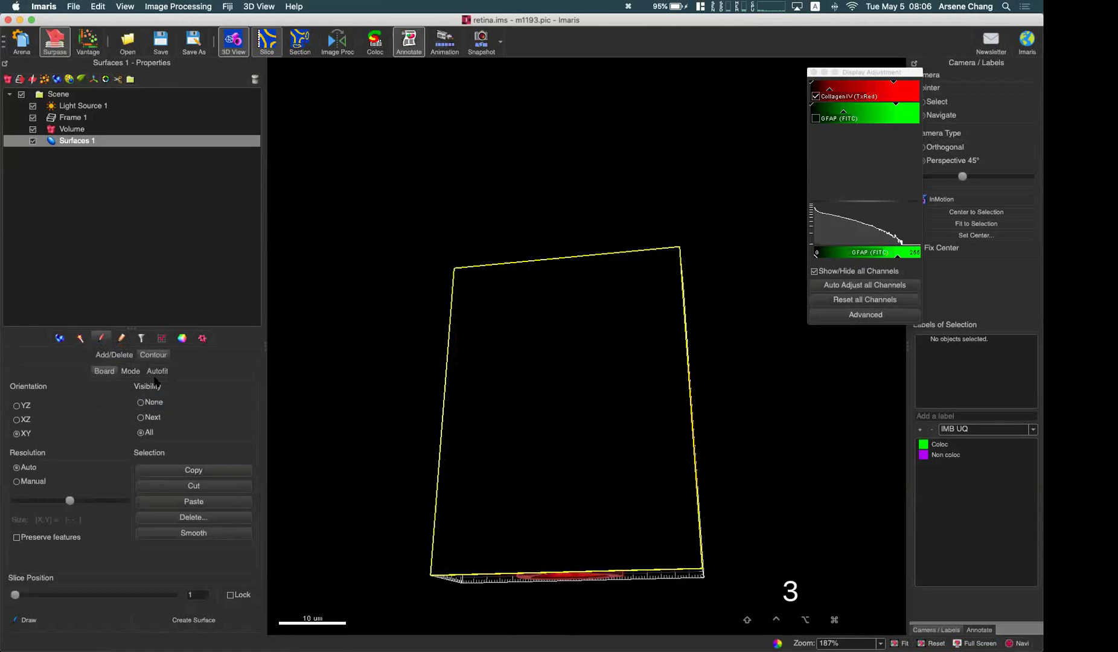
pyautogui.moveTo(495, 383); pyautogui.dragTo(578, 246)
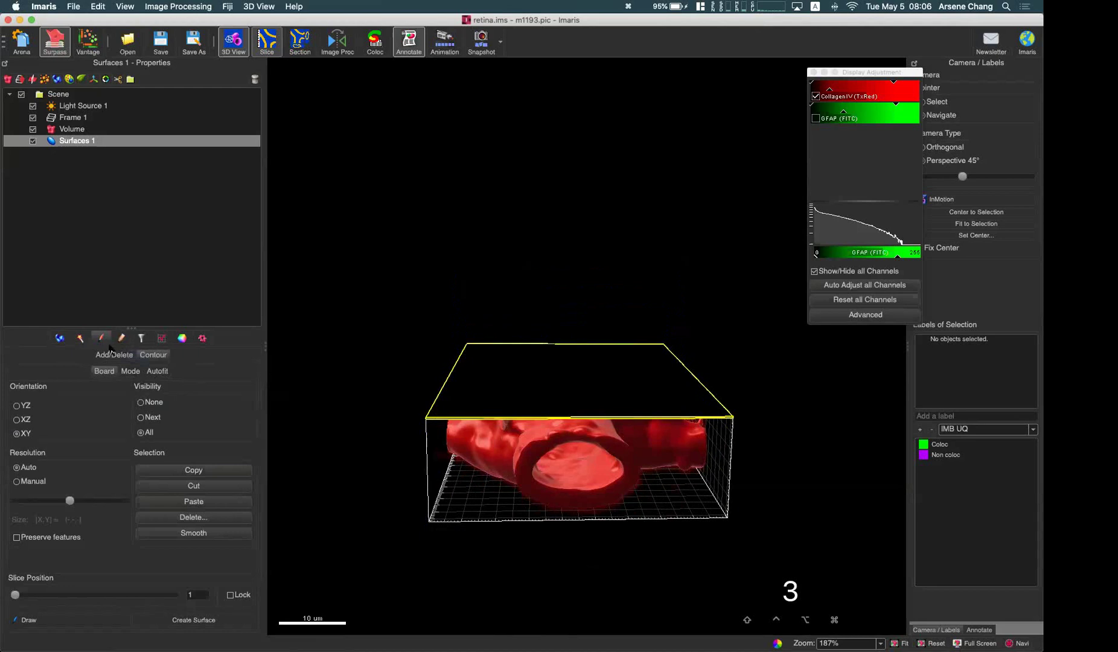
pyautogui.moveTo(584, 509); pyautogui.dragTo(597, 320)
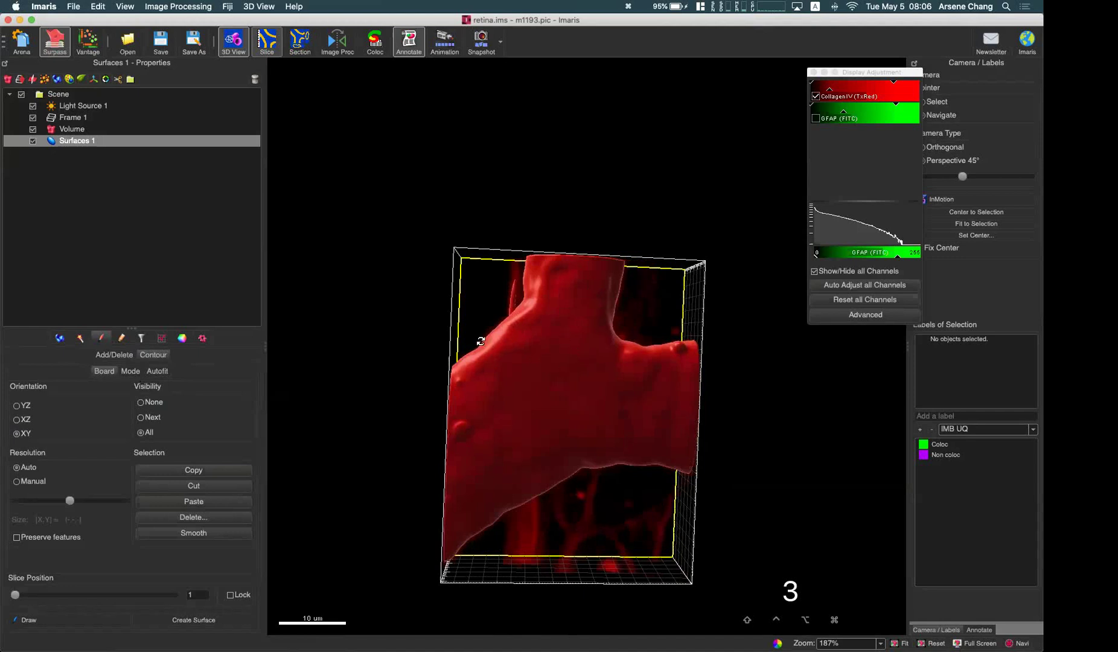
# Open the surface's editing tools and move the Display Adjustment window clear of the camera pointer options
pyautogui.click(122, 339)
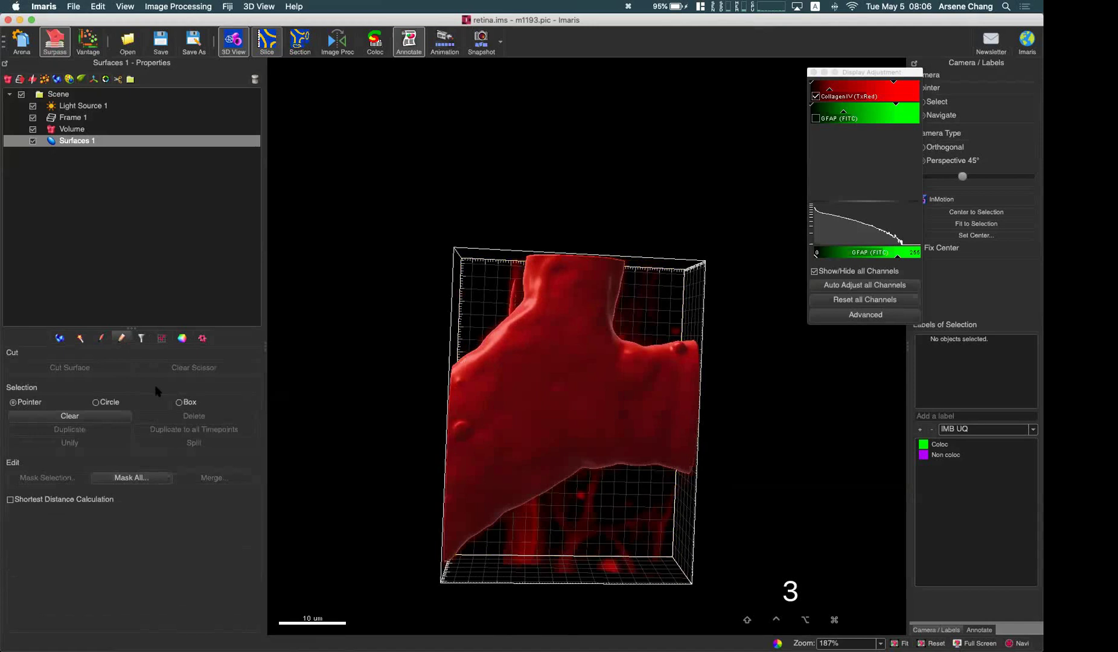
pyautogui.moveTo(508, 504); pyautogui.dragTo(546, 399)
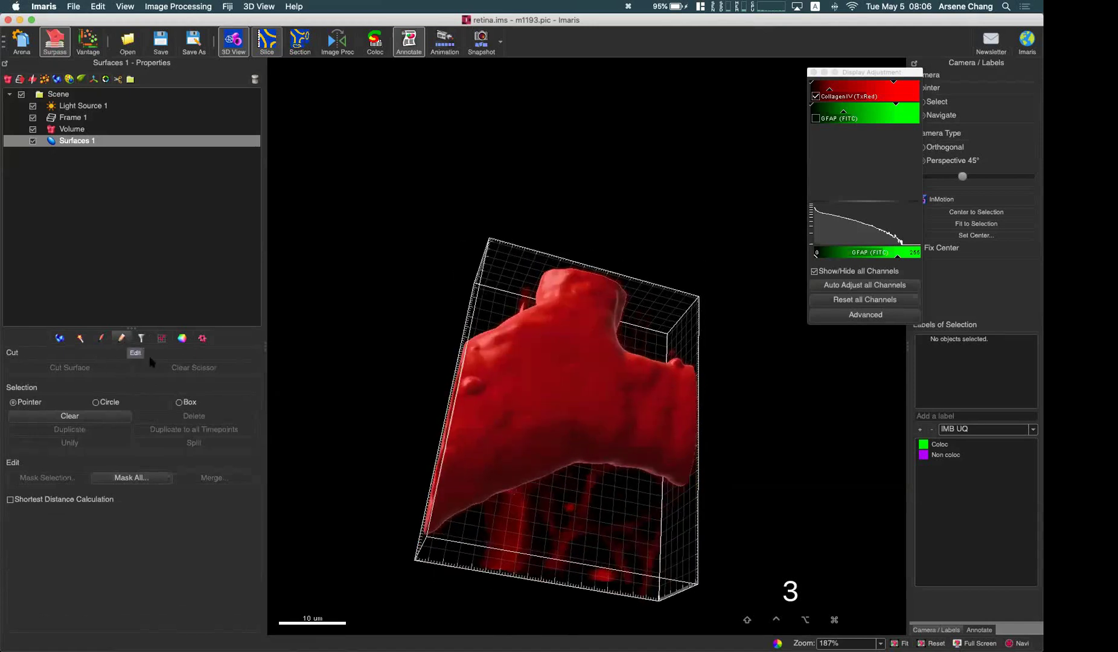
pyautogui.moveTo(597, 542); pyautogui.dragTo(512, 429)
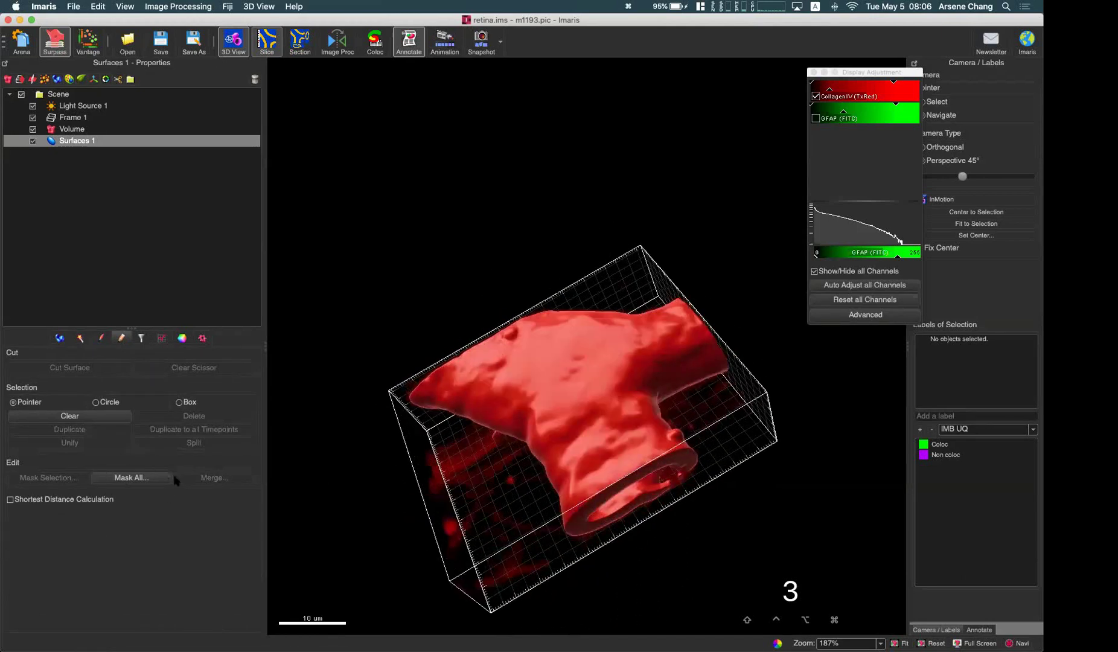
pyautogui.moveTo(583, 486); pyautogui.dragTo(643, 481)
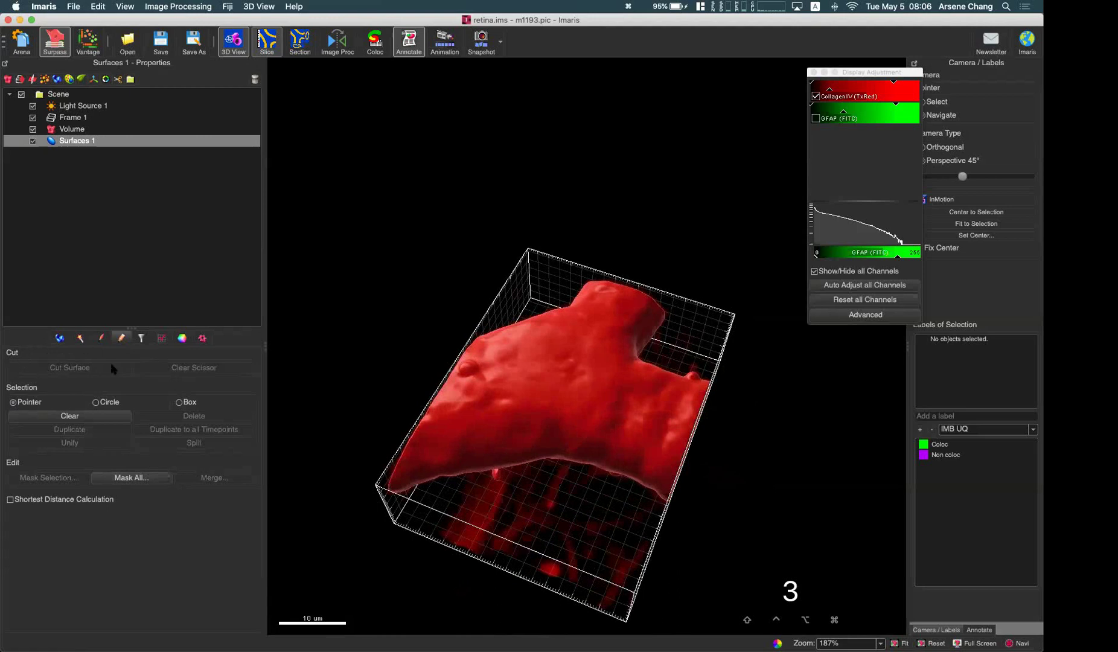
pyautogui.press('Escape')
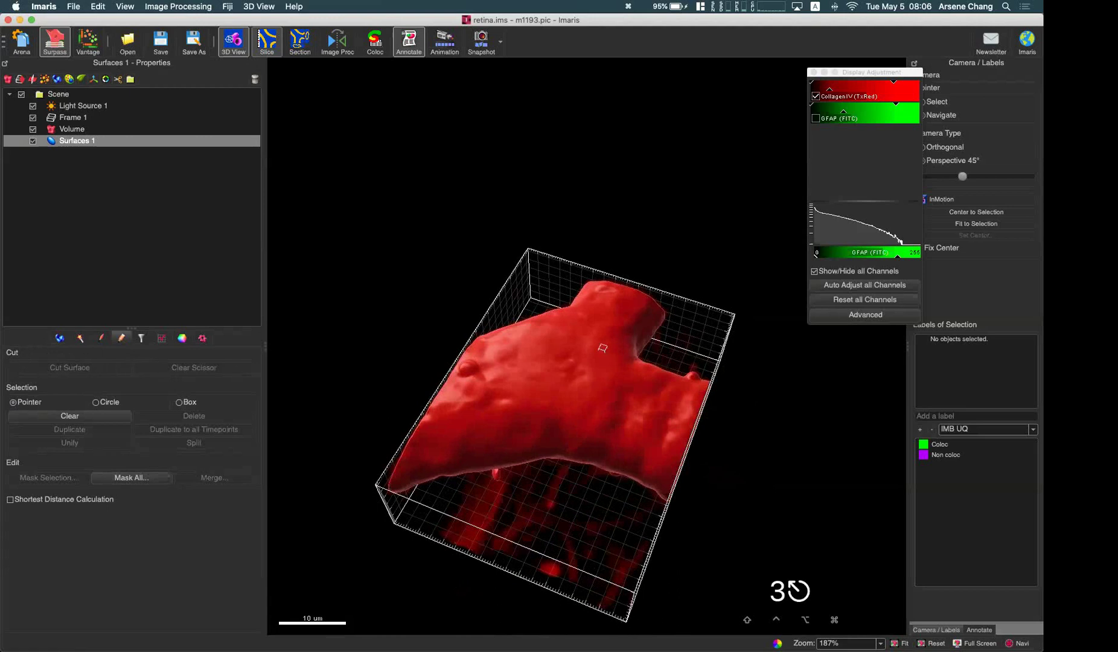
pyautogui.moveTo(854, 76); pyautogui.dragTo(779, 90)
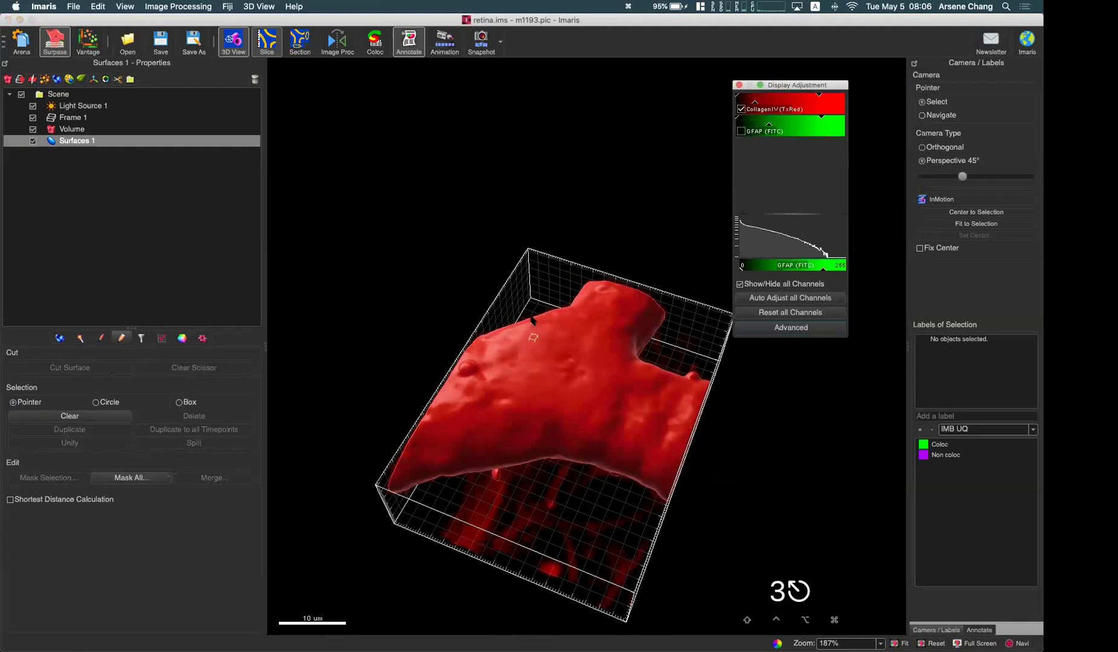
pyautogui.press('Escape')
# In Select mode, place a cut line straight across the middle of the vessel surface
pyautogui.moveTo(588, 519); pyautogui.dragTo(557, 416)
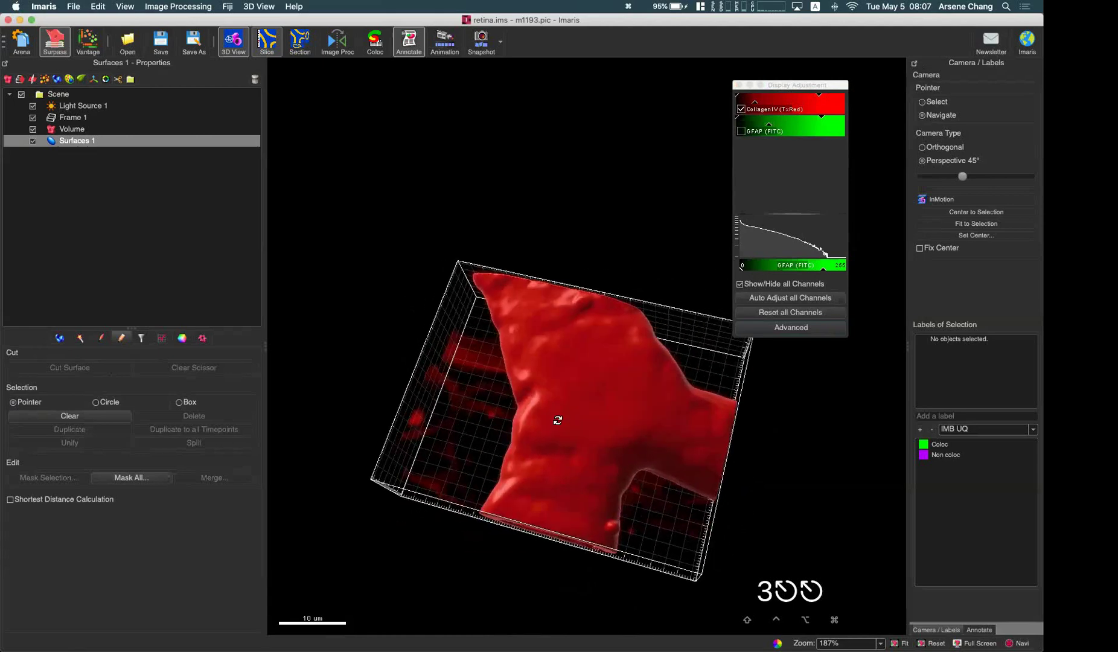
pyautogui.moveTo(518, 539); pyautogui.dragTo(444, 354)
pyautogui.moveTo(552, 435); pyautogui.dragTo(503, 378)
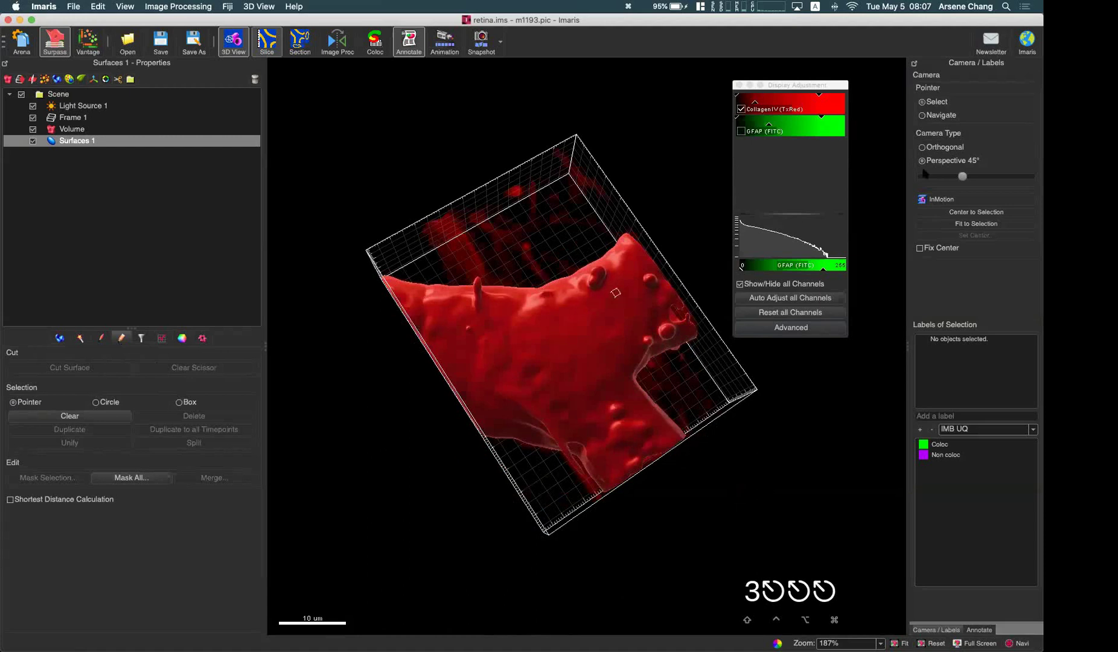
pyautogui.press('Escape')
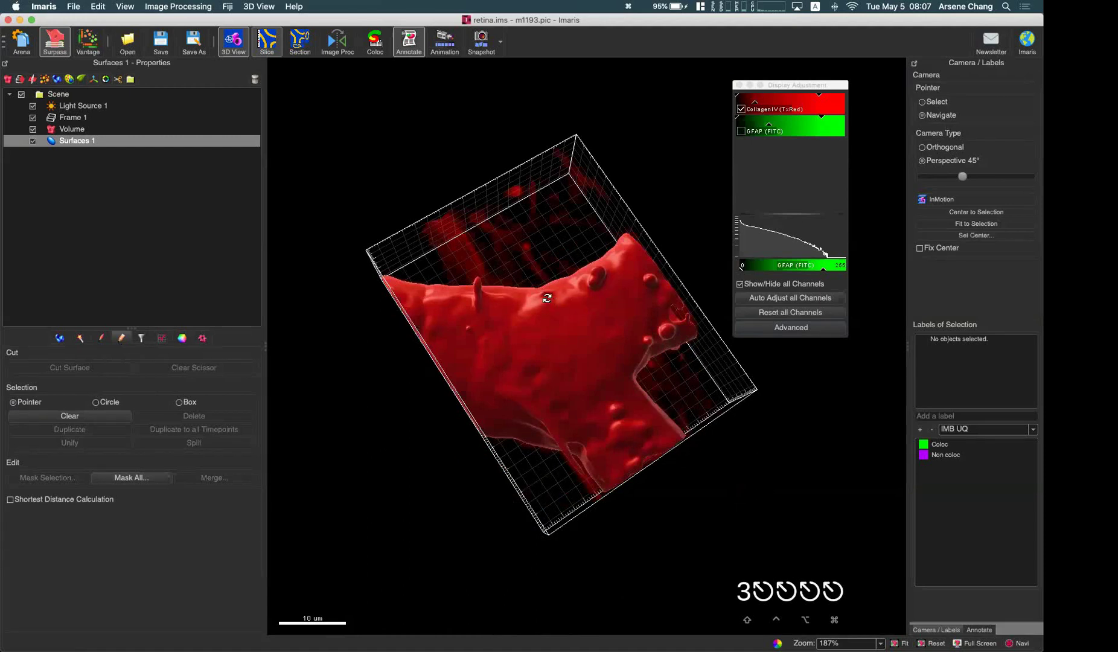
pyautogui.scroll(5, 547, 287)
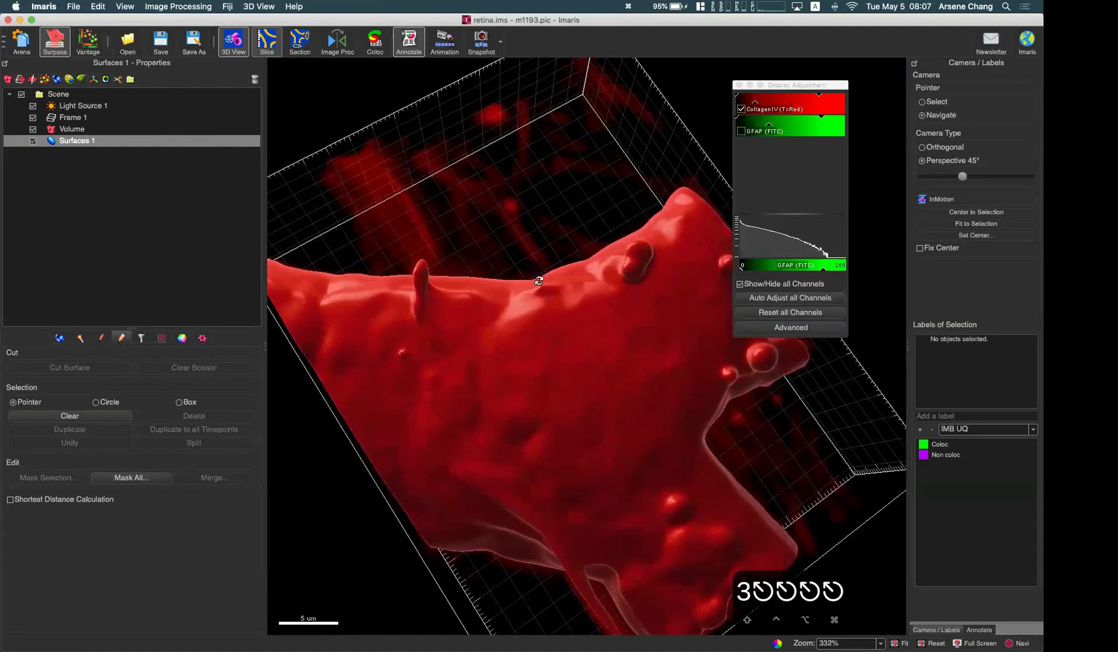
pyautogui.press('Escape')
pyautogui.press('shift')
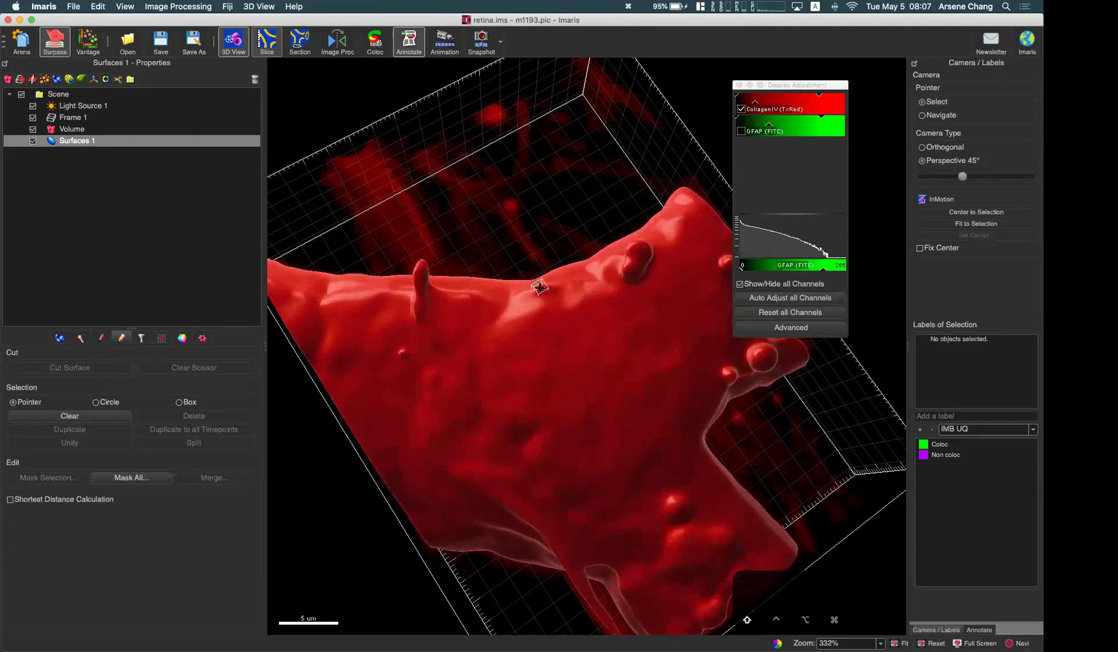
pyautogui.keyDown('shift'); pyautogui.click(538, 288); pyautogui.keyUp('shift')
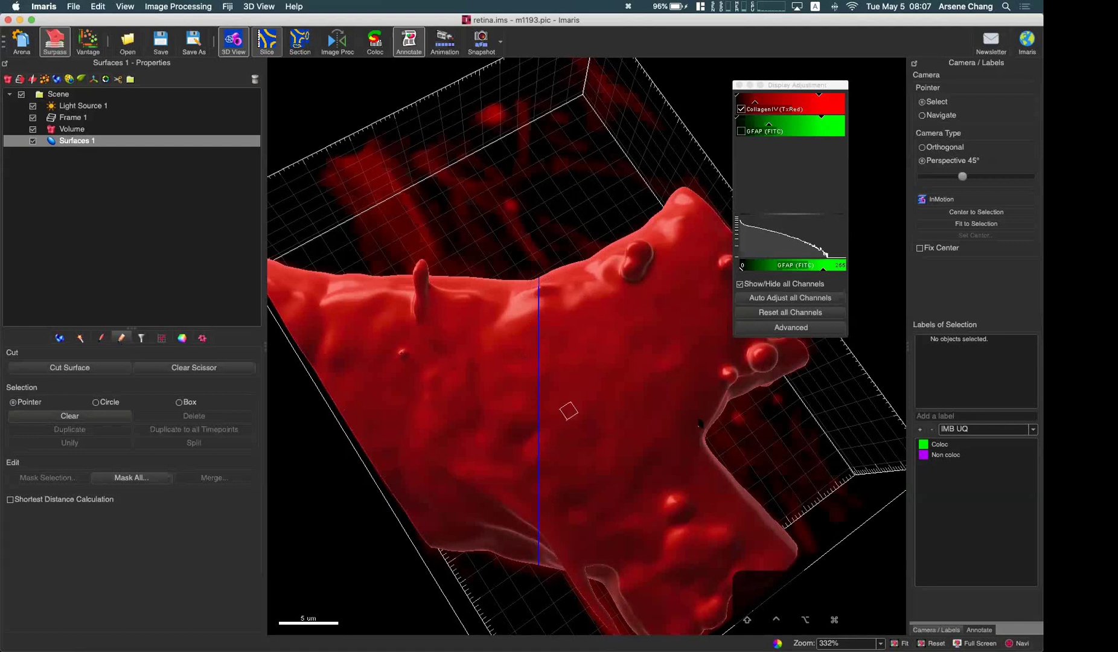
# Rotate the vessel and place a new cut line from its upper edge to the notch between the two branches
pyautogui.press('Escape')
pyautogui.moveTo(664, 546); pyautogui.dragTo(427, 385)
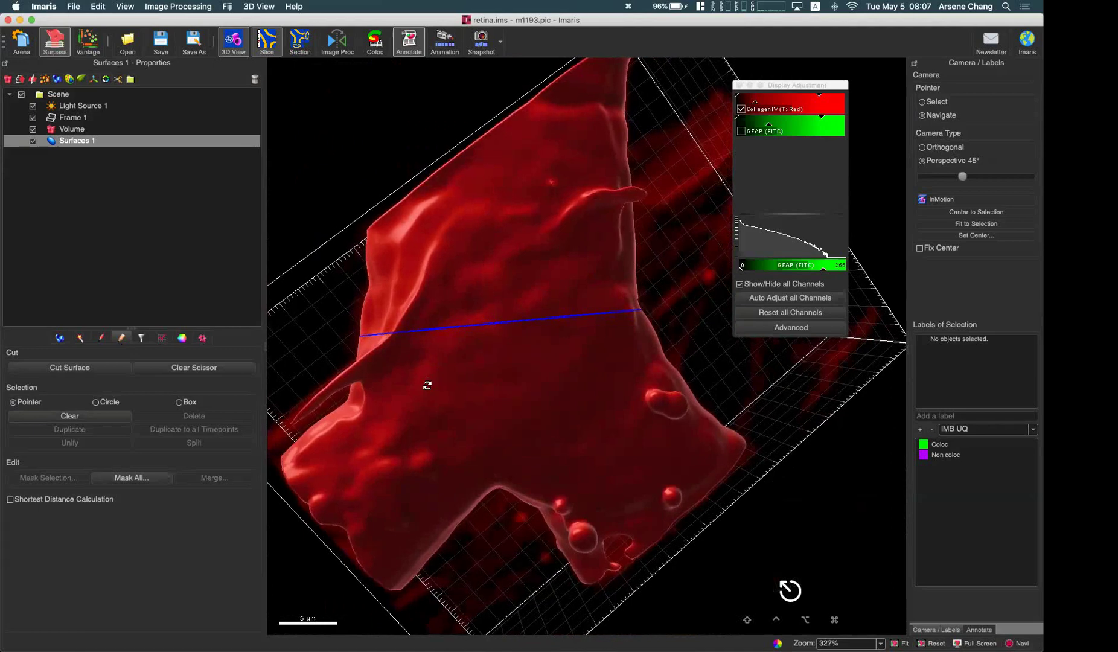
pyautogui.press('Escape')
pyautogui.click(481, 149)
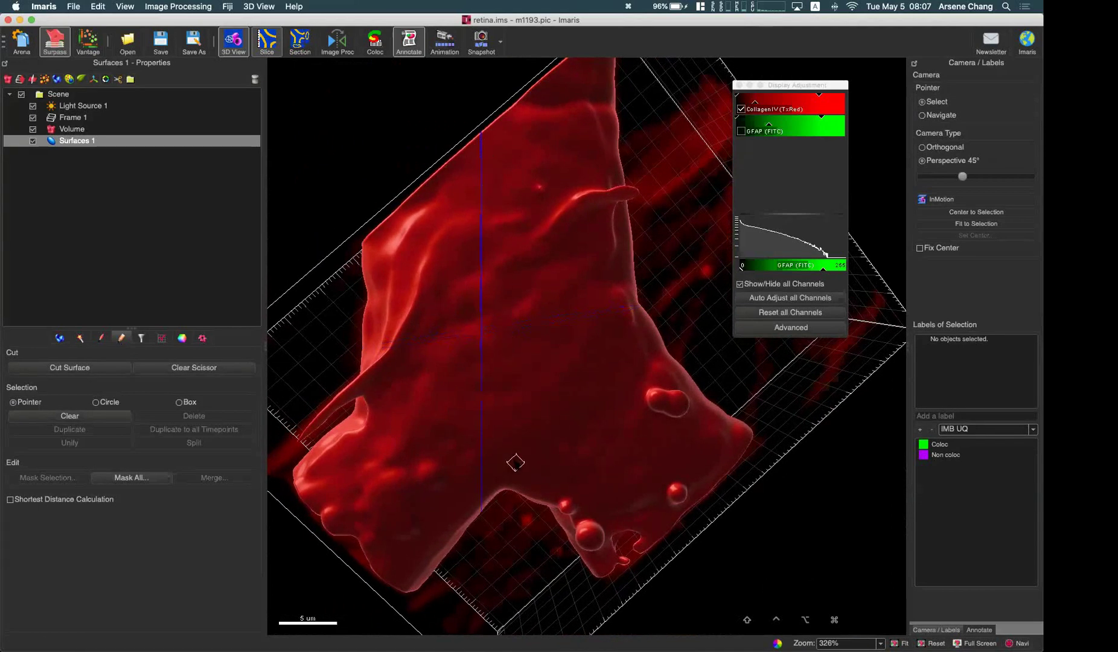
# Cut the surface along the line and select the resulting piece that carries the rounded bumps
pyautogui.press('Escape')
pyautogui.moveTo(563, 529); pyautogui.dragTo(456, 369)
pyautogui.click(106, 370)
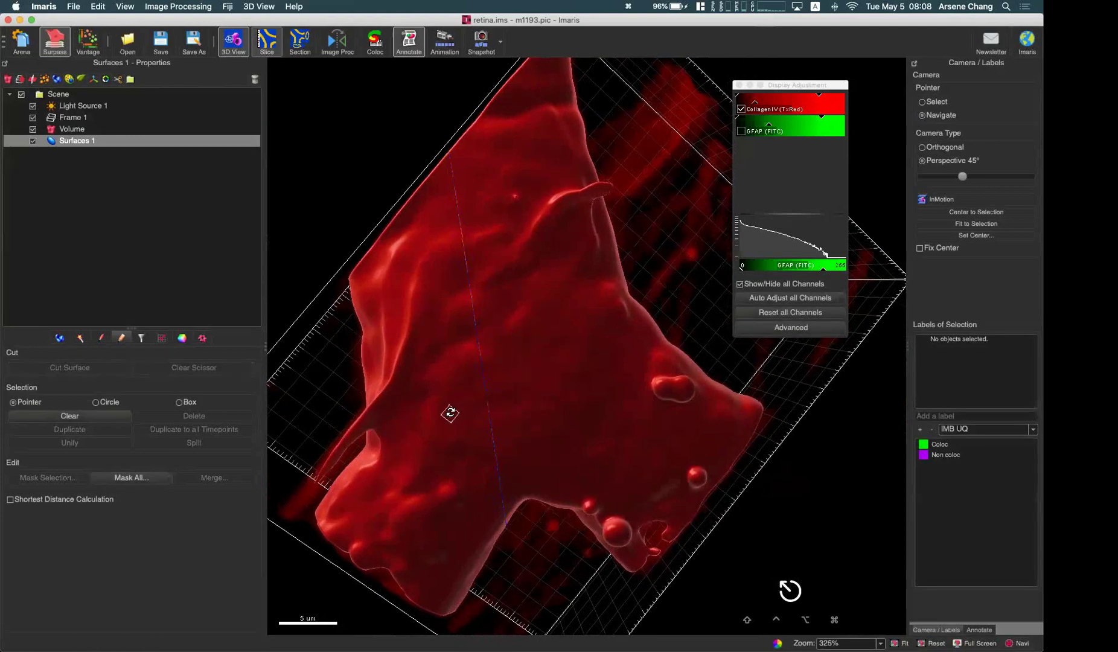
pyautogui.click(429, 404)
pyautogui.click(552, 385)
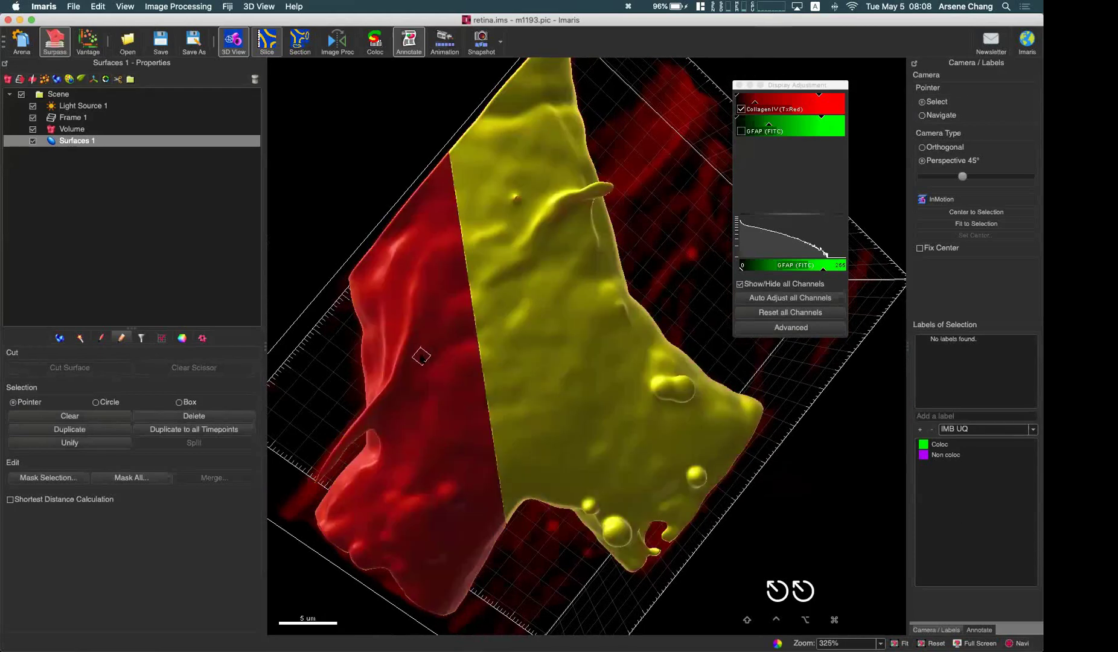
# Select each of the two cut surface pieces in turn, ending on the bumpy piece, and open the surface's filters
pyautogui.click(421, 358)
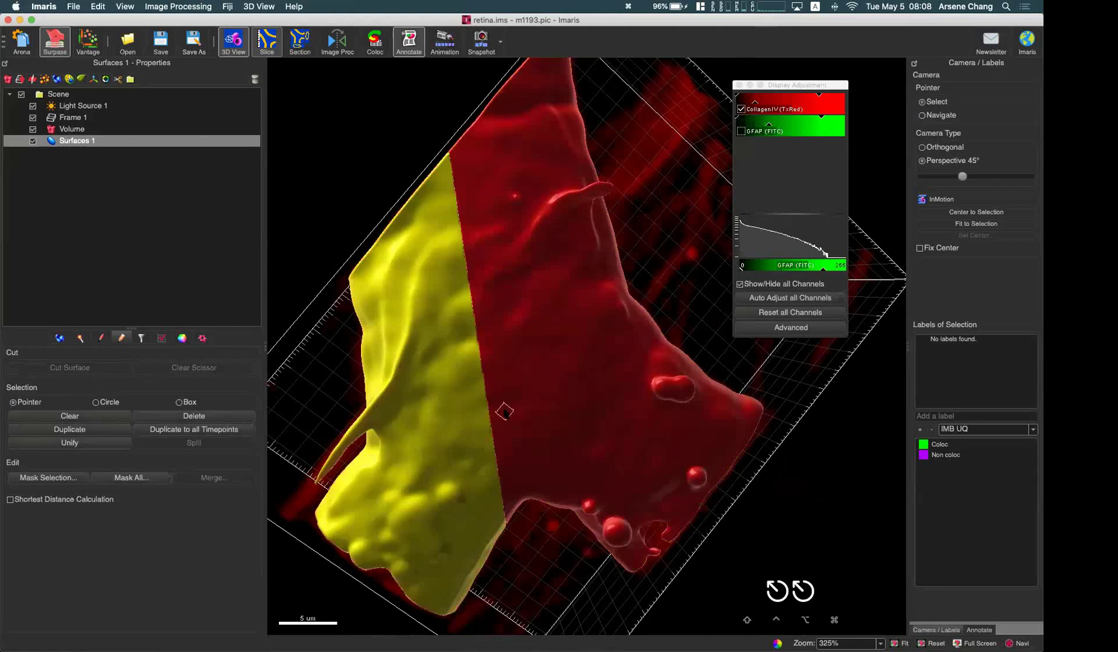
pyautogui.click(571, 374)
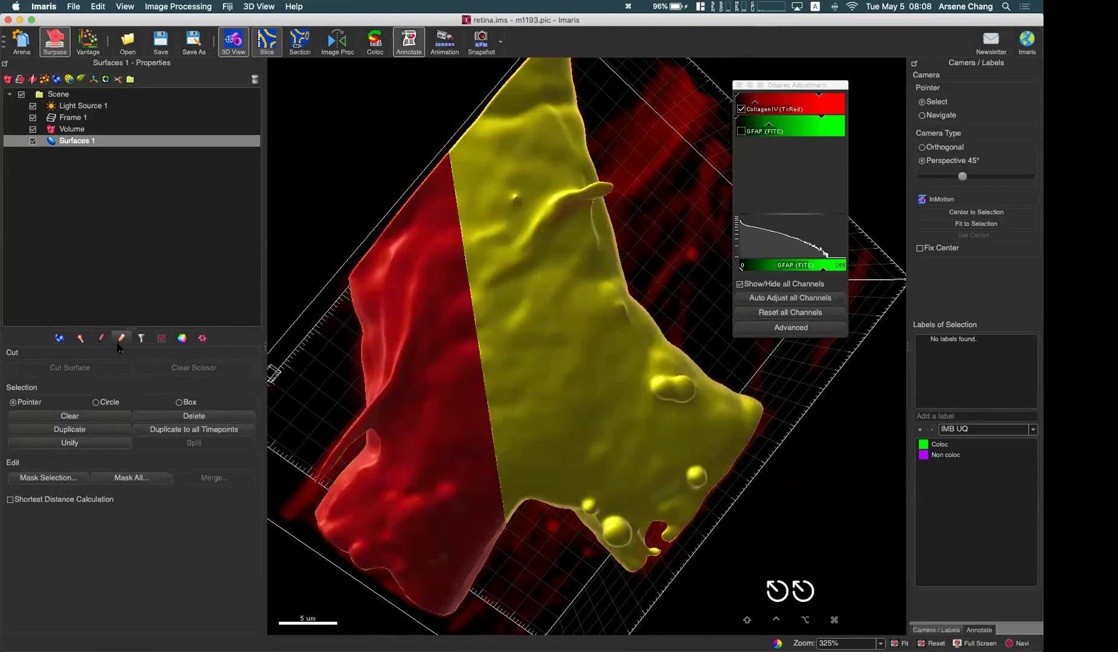
pyautogui.click(143, 339)
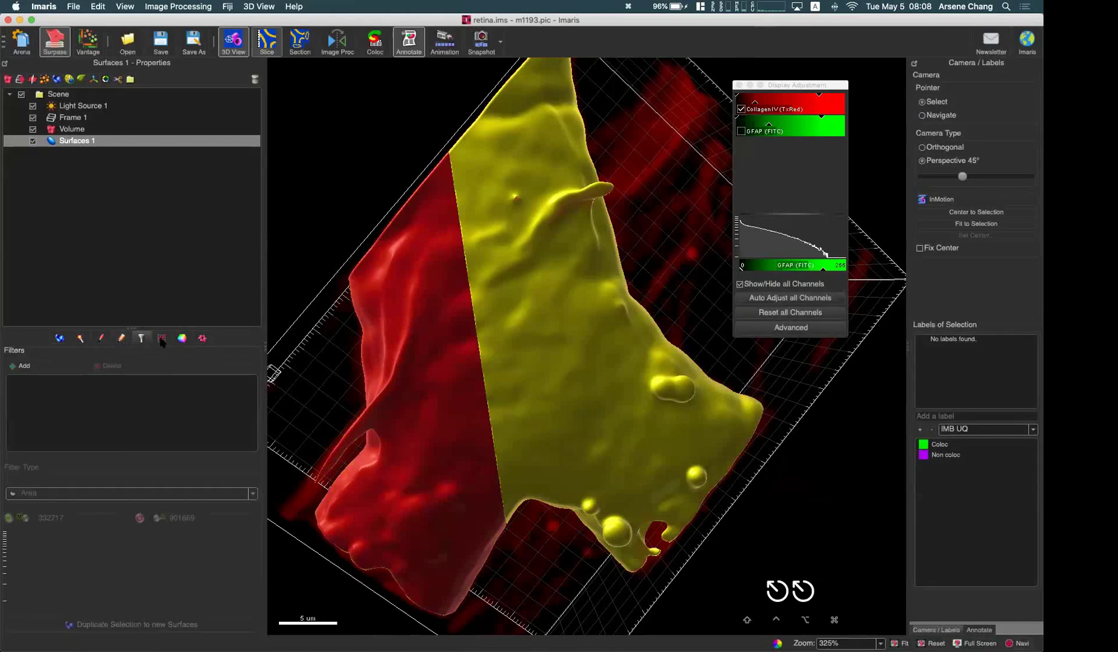
# Relaunch Imaris and dismiss the crash report
pyautogui.press('super+Tab')
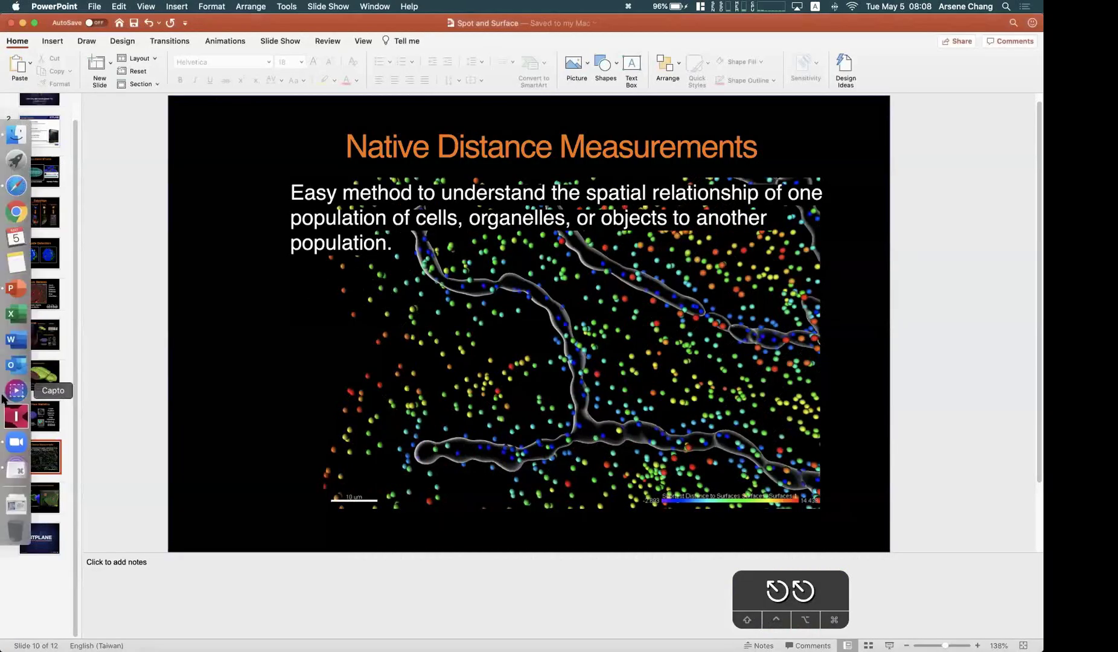
pyautogui.click(16, 416)
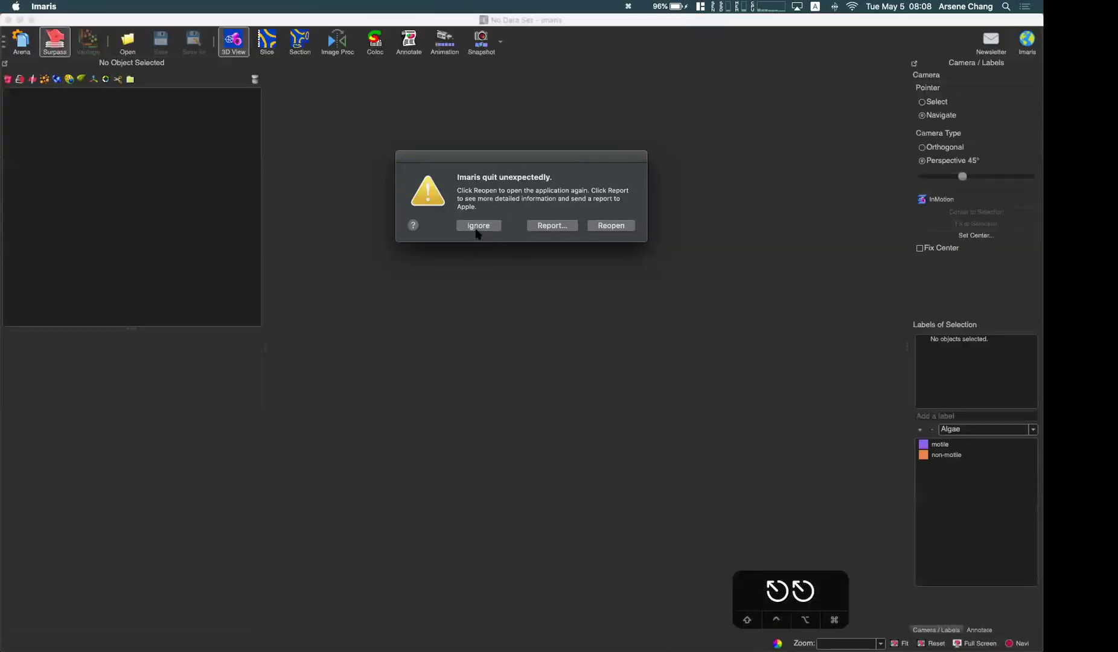
pyautogui.click(477, 227)
pyautogui.click(559, 241)
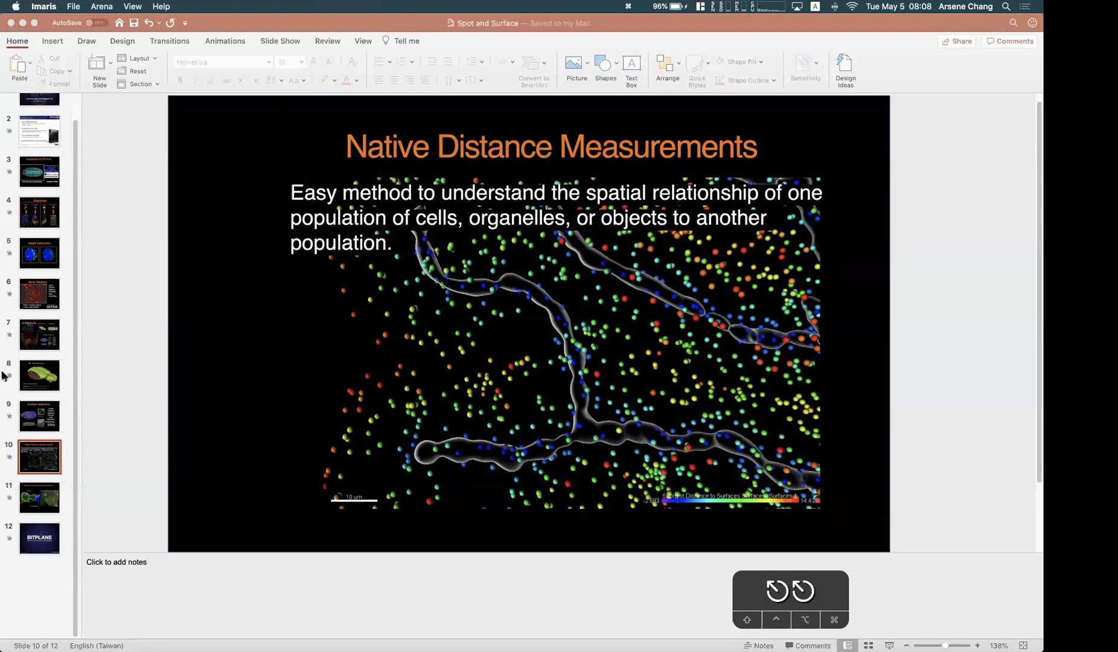
# Switch to Imaris and open retina_with_objects.ims from the Imaris Demo Images folder
pyautogui.moveTo(12, 368)
pyautogui.click(15, 417)
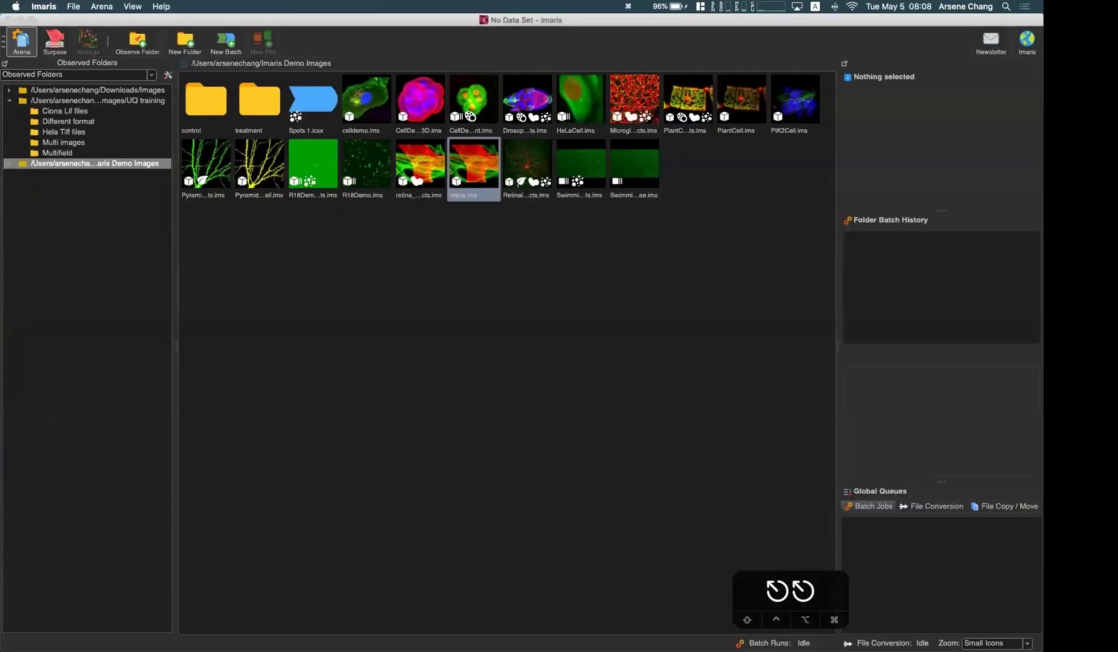
pyautogui.click(445, 322)
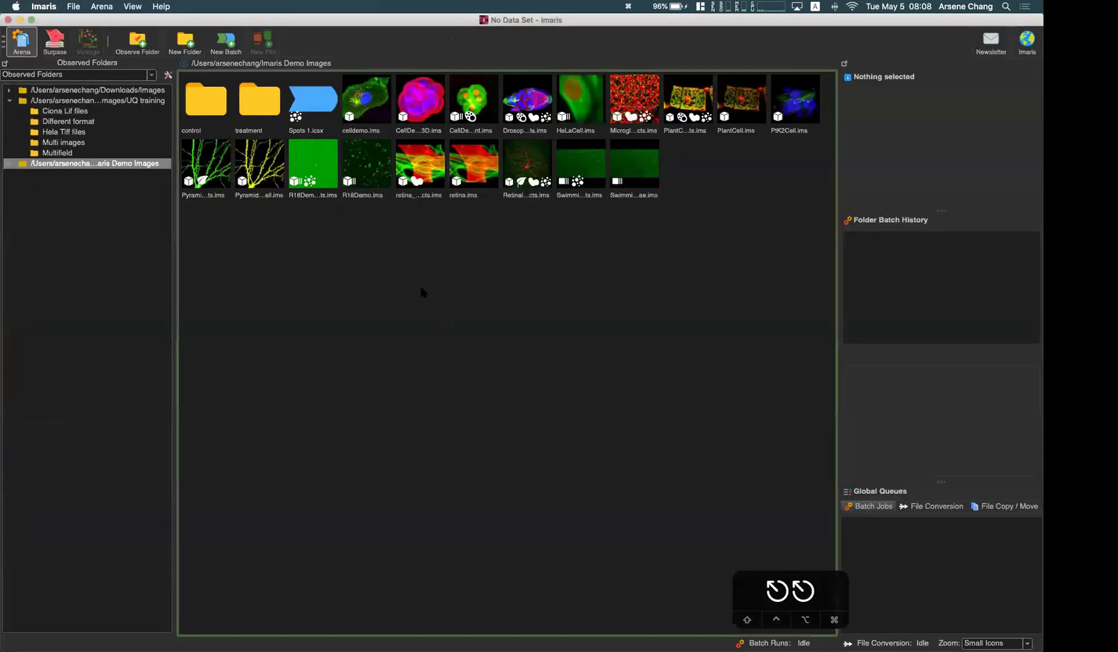
pyautogui.doubleClick(421, 168)
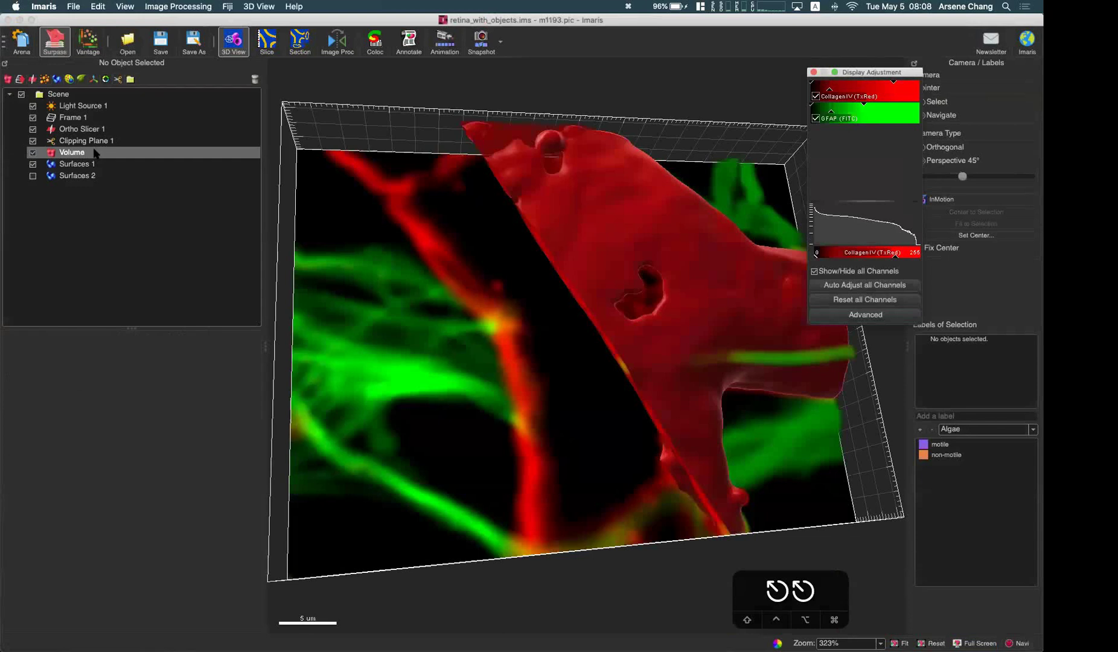
# Delete Ortho Slicer 1 and Clipping Plane 1 from the scene
pyautogui.click(102, 143)
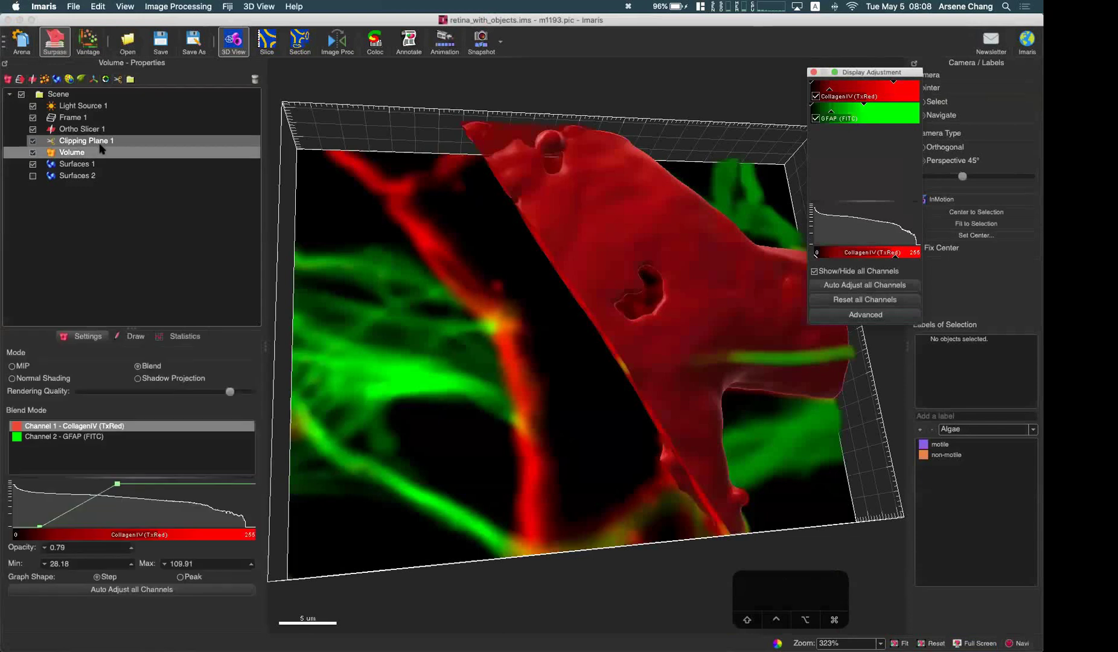
pyautogui.keyDown('shift'); pyautogui.click(165, 130); pyautogui.keyUp('shift')
pyautogui.press('BackSpace')
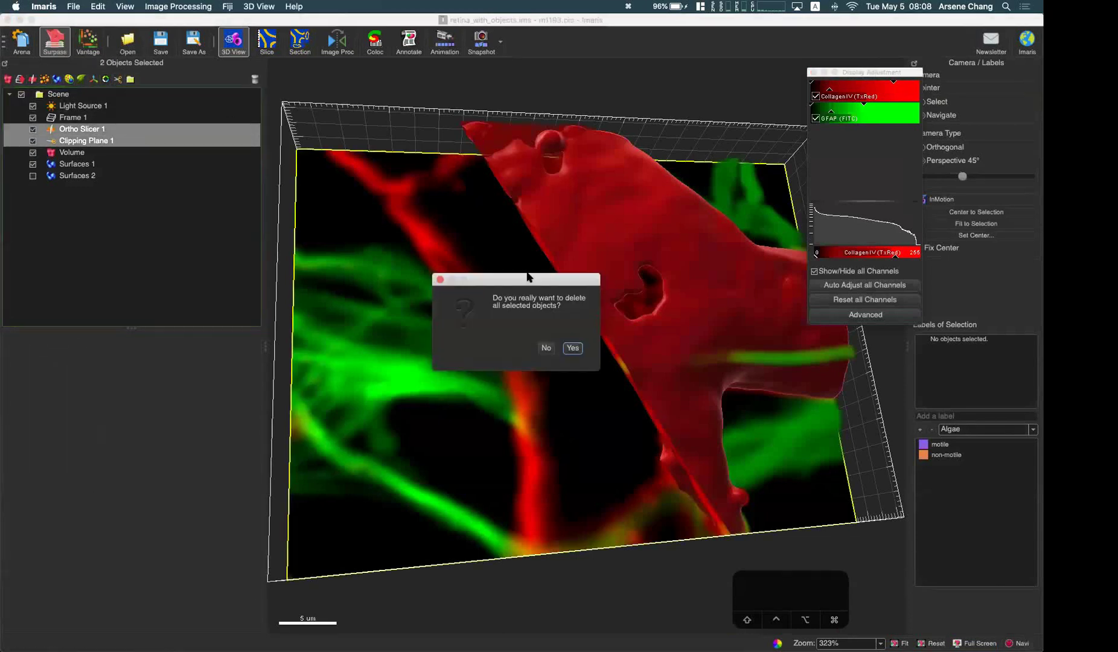
pyautogui.click(572, 348)
# Show the detailed statistics of Surfaces 1 and look through the available specific values
pyautogui.click(77, 141)
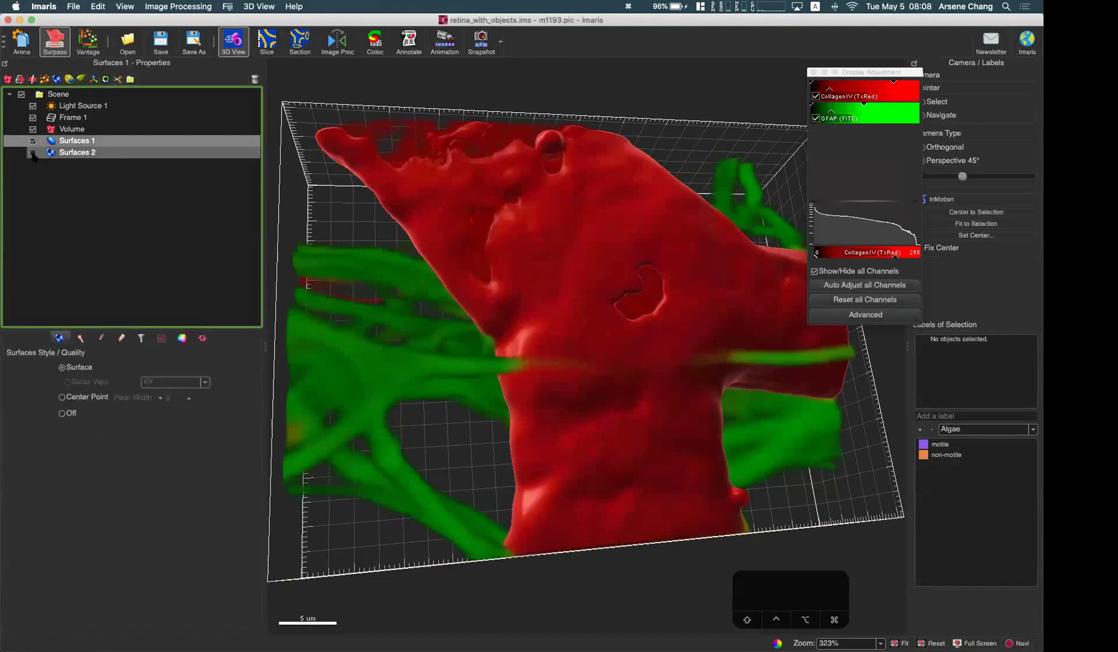
pyautogui.moveTo(550, 369); pyautogui.dragTo(3, 198)
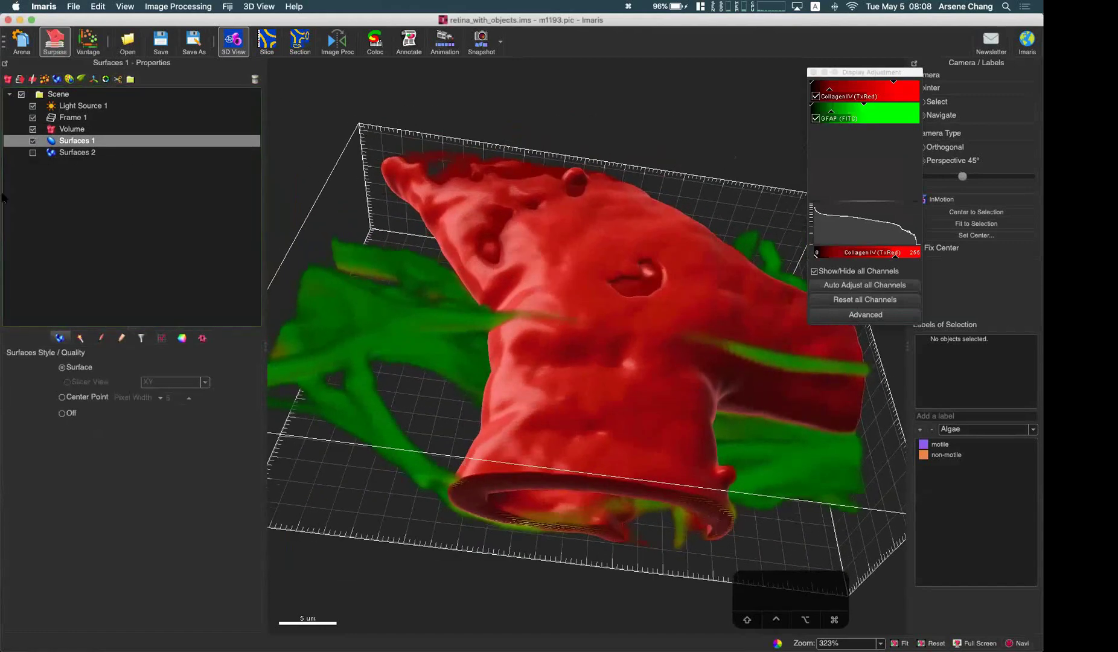
pyautogui.click(161, 338)
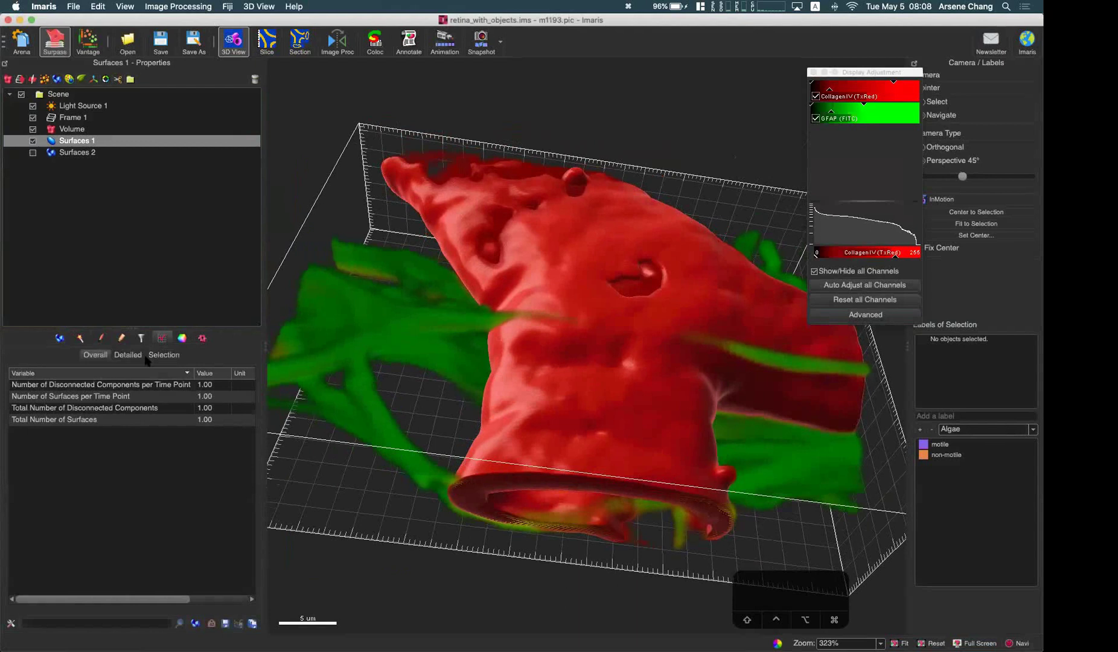
pyautogui.click(127, 355)
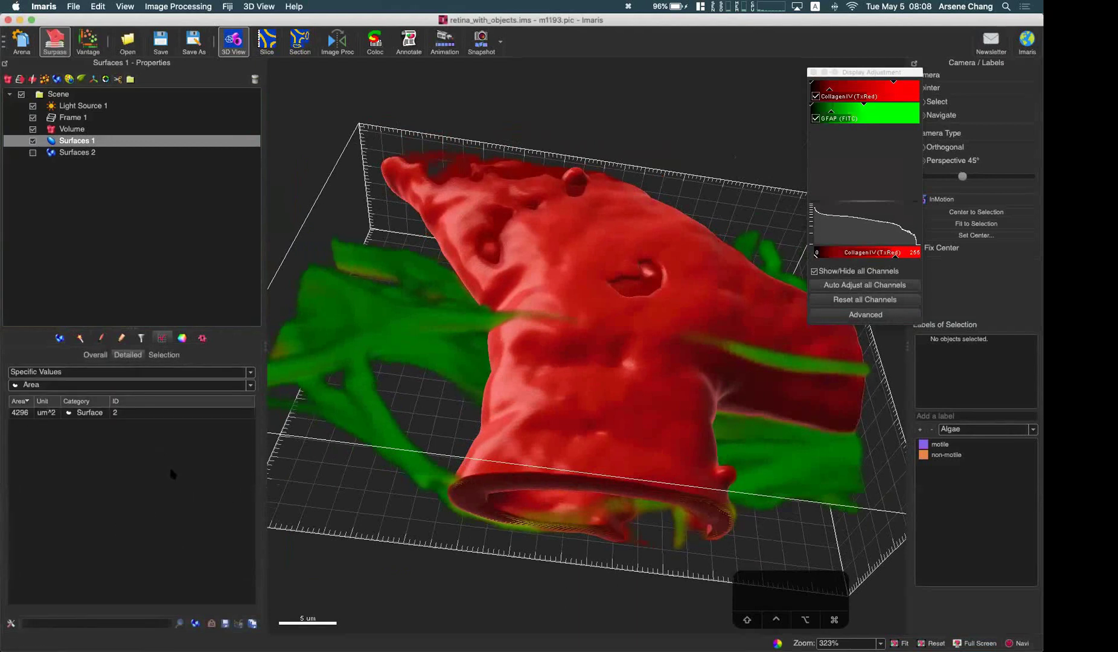
pyautogui.click(107, 387)
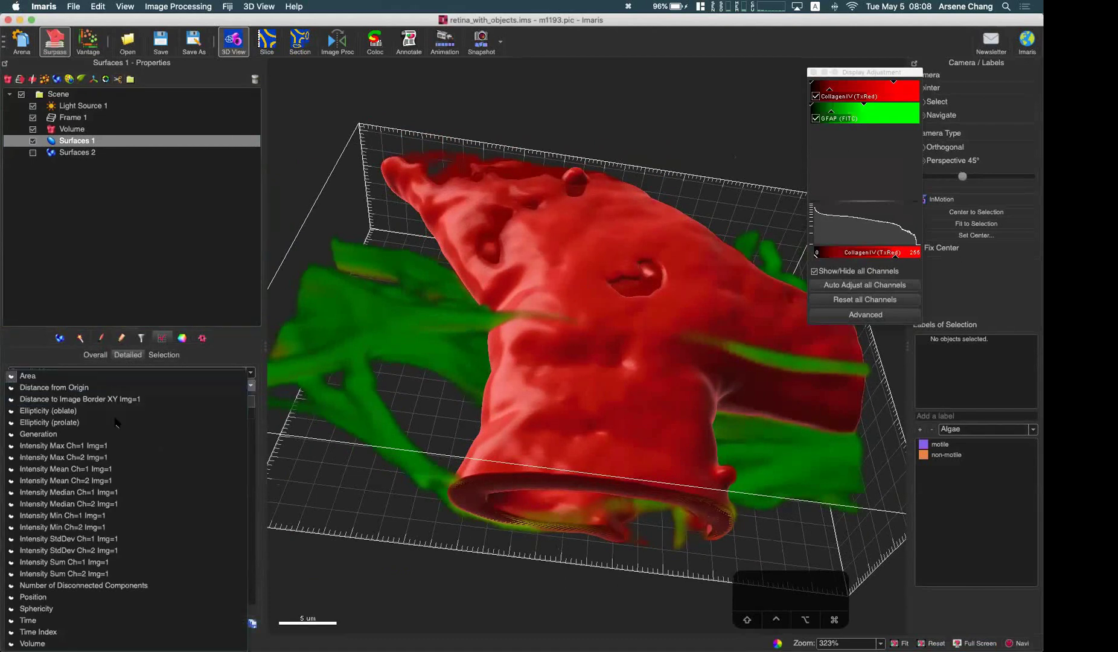
pyautogui.click(127, 482)
pyautogui.click(219, 358)
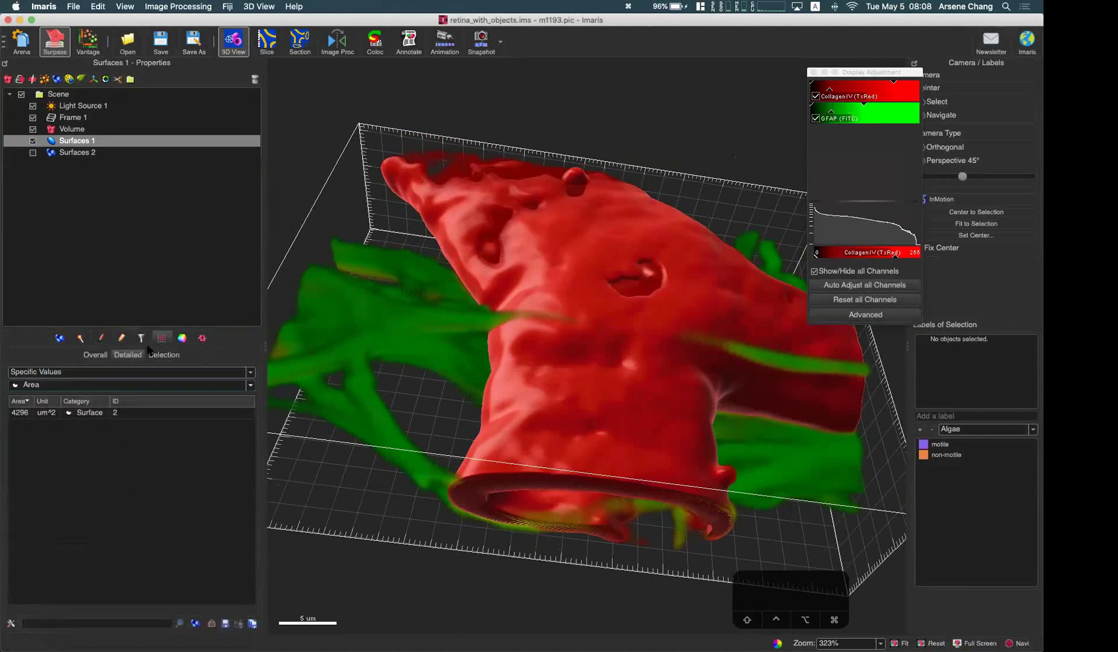
# Open the statistics preferences, expand the Surfaces group and review its list of statistic values
pyautogui.click(11, 622)
pyautogui.click(393, 151)
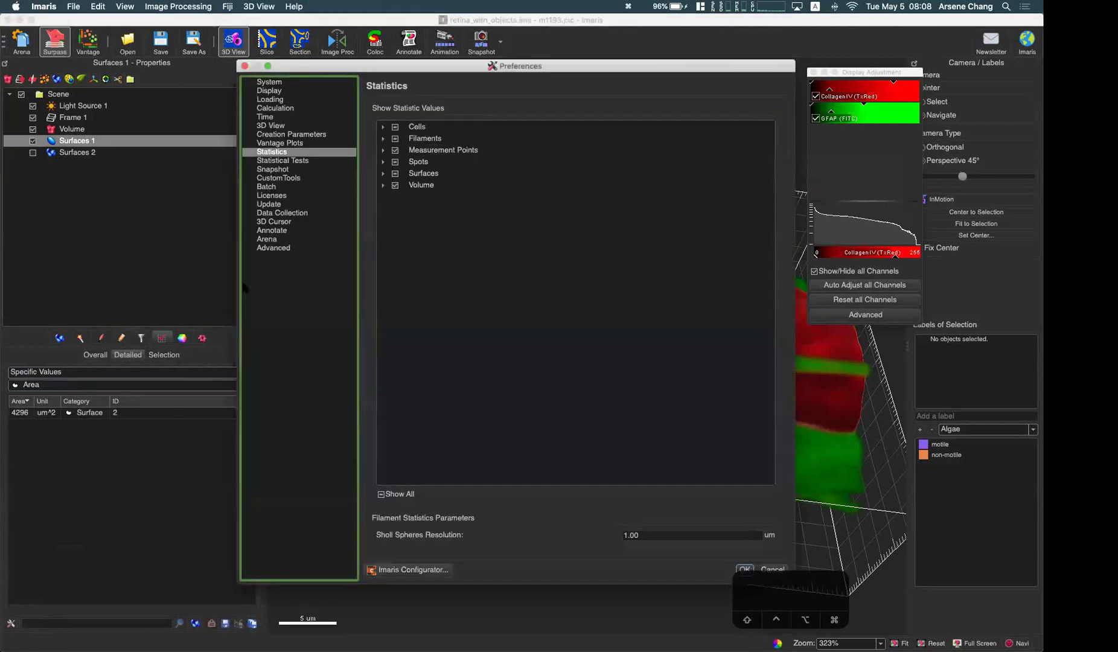
pyautogui.click(382, 174)
pyautogui.scroll(-15, 462, 210)
pyautogui.scroll(-5, 462, 210)
pyautogui.scroll(20, 462, 210)
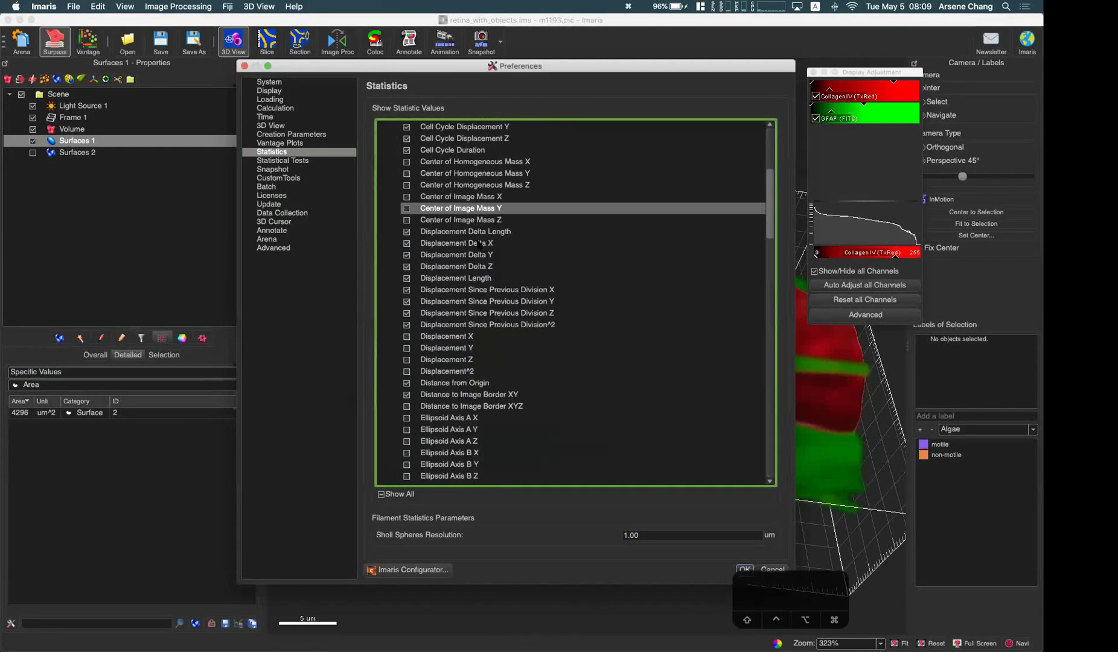
pyautogui.scroll(1, 478, 244)
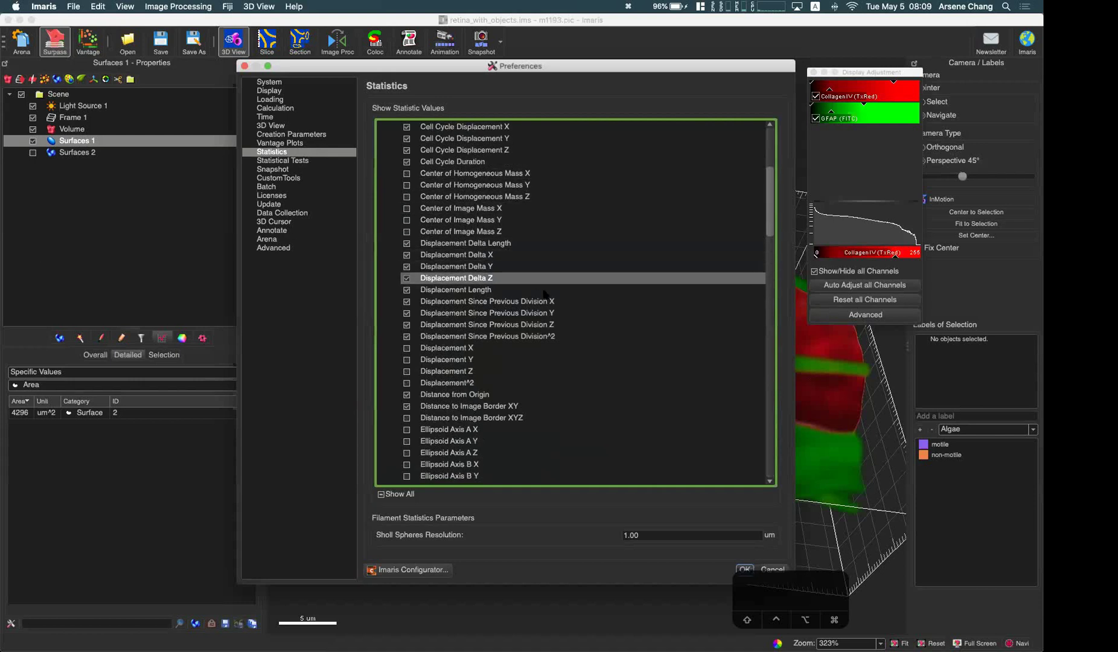
pyautogui.scroll(17, 531, 269)
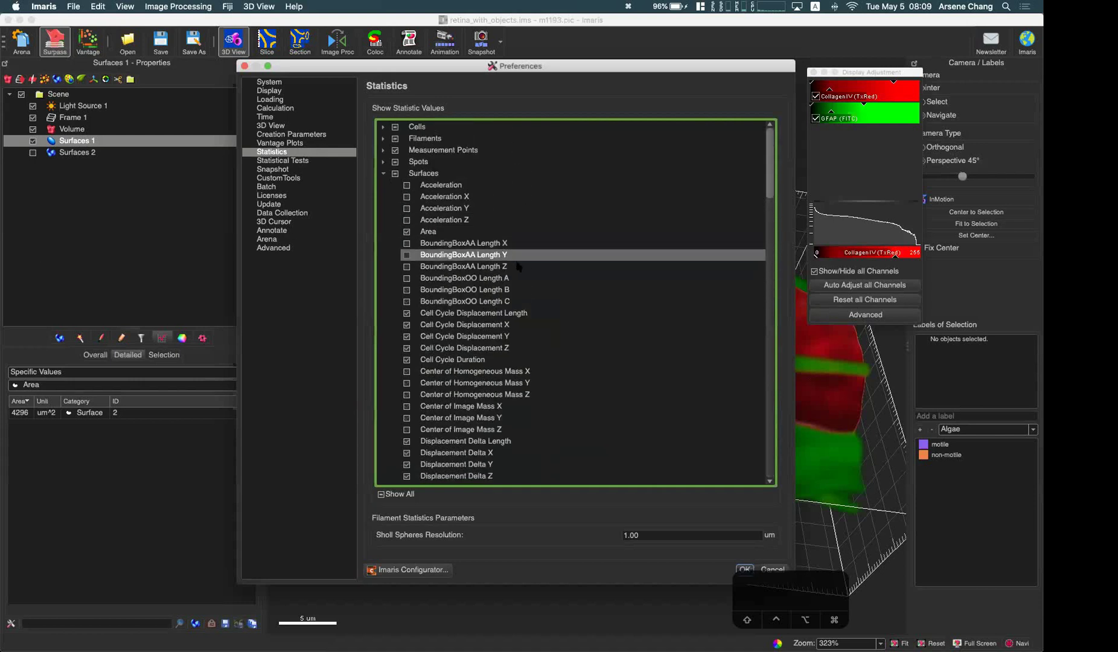
pyautogui.scroll(-2, 499, 273)
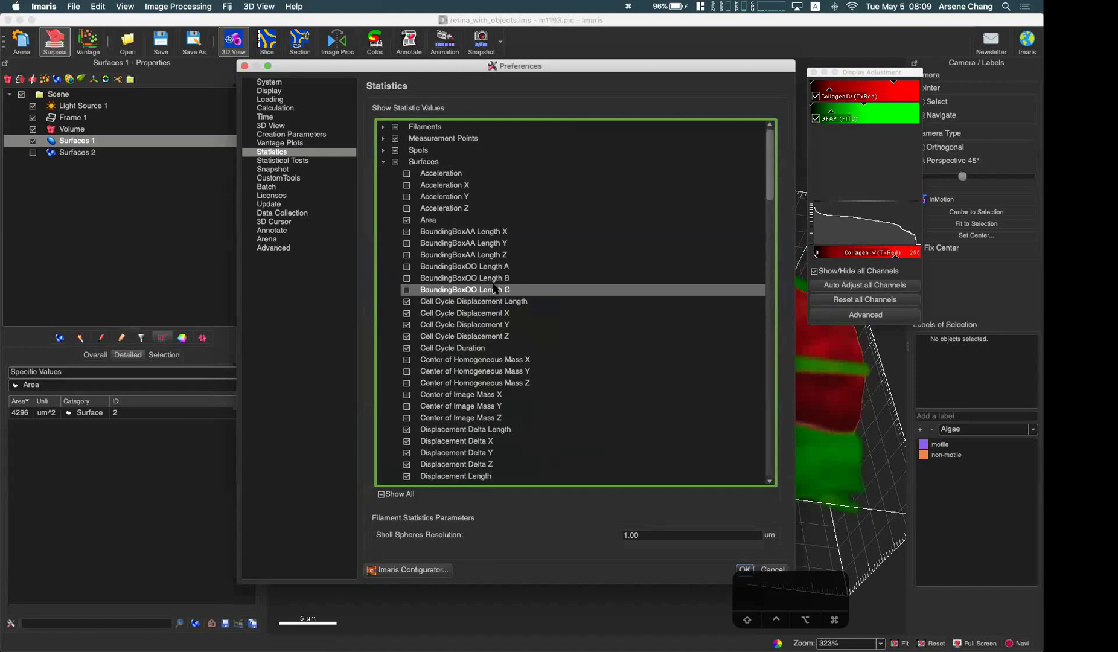
# Open the Surfaces statistics manual page in Safari and read the BoundingBoxAA and BoundingBoxOO length definitions
pyautogui.click(510, 269)
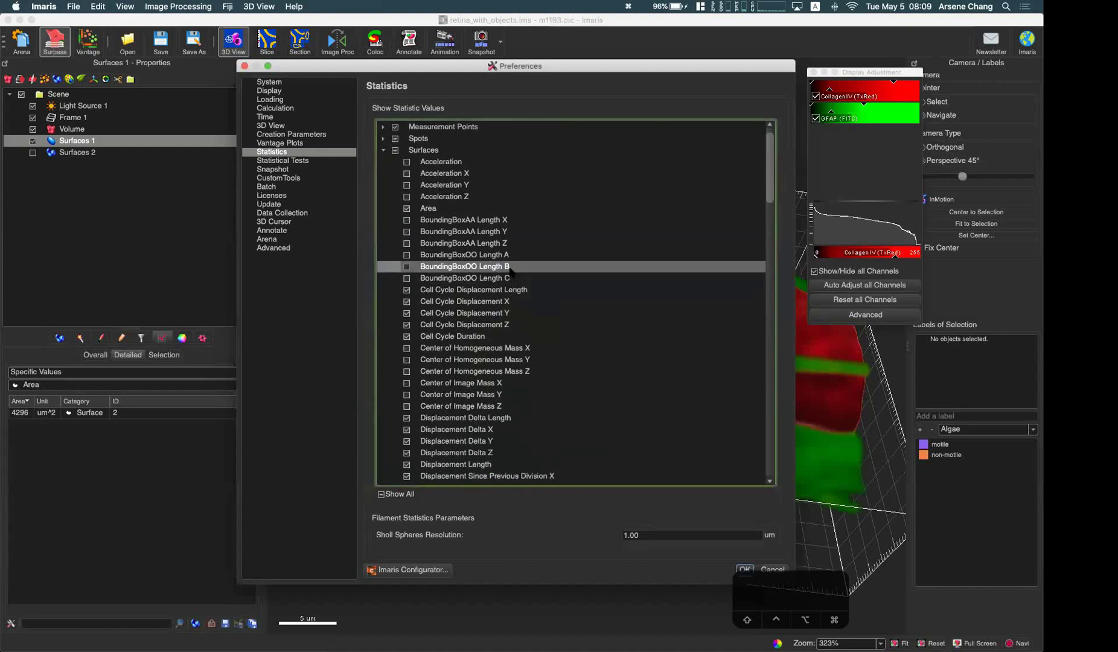
pyautogui.click(426, 460)
pyautogui.scroll(-3, 482, 369)
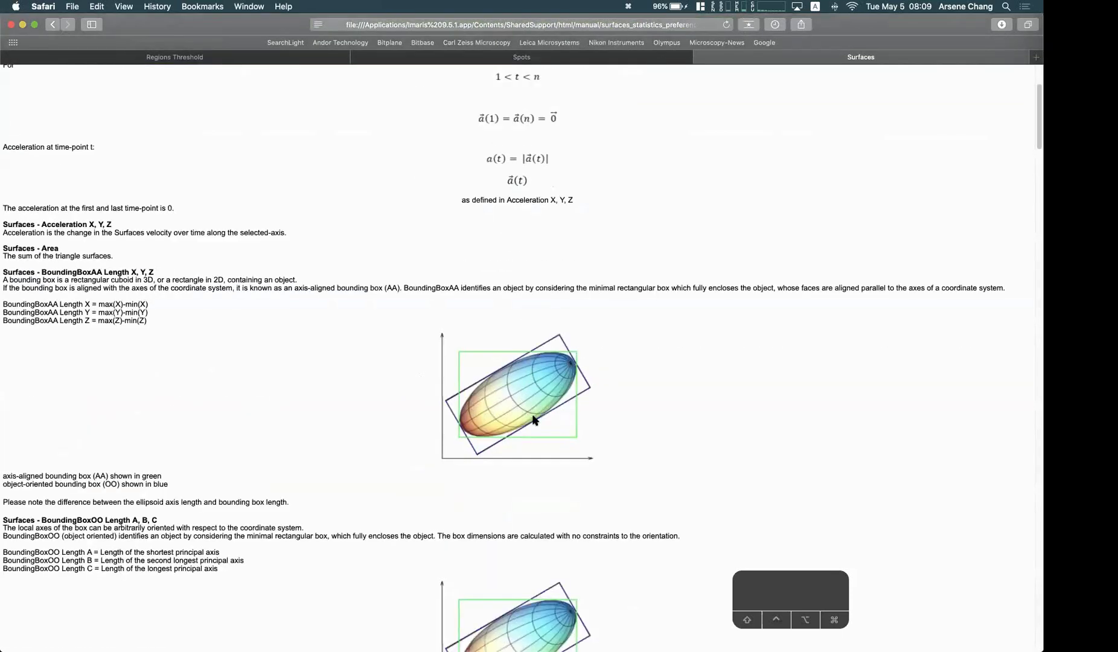
pyautogui.scroll(-3, 516, 383)
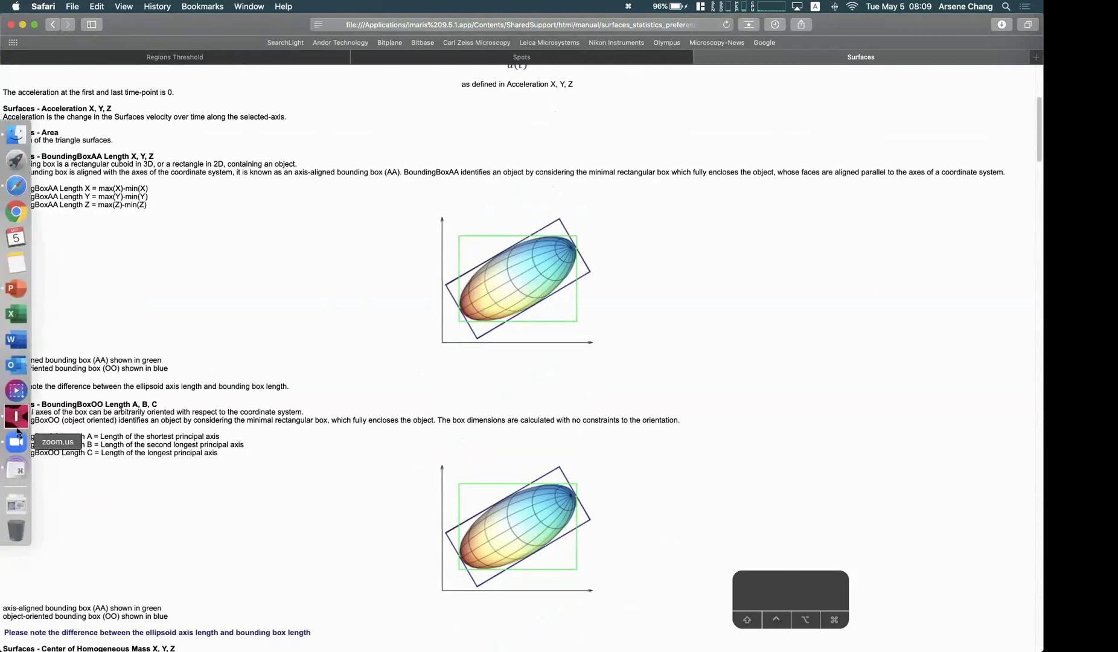
# Return to Imaris, review the remaining Surfaces statistic values in the preferences, and close the preferences
pyautogui.click(17, 416)
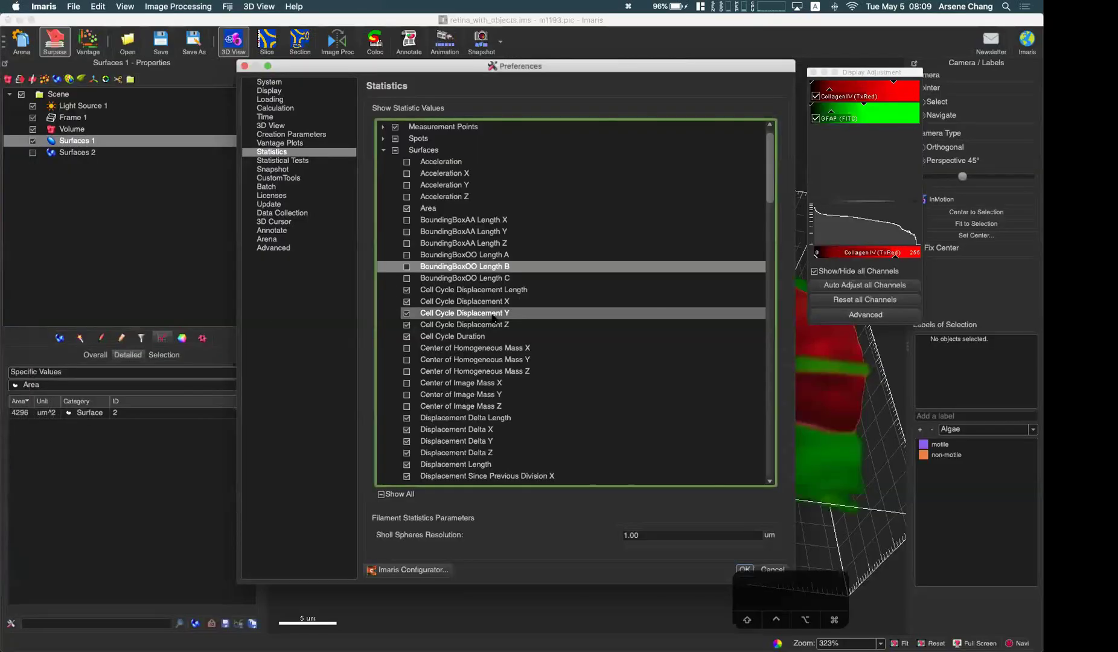
pyautogui.scroll(-10, 491, 318)
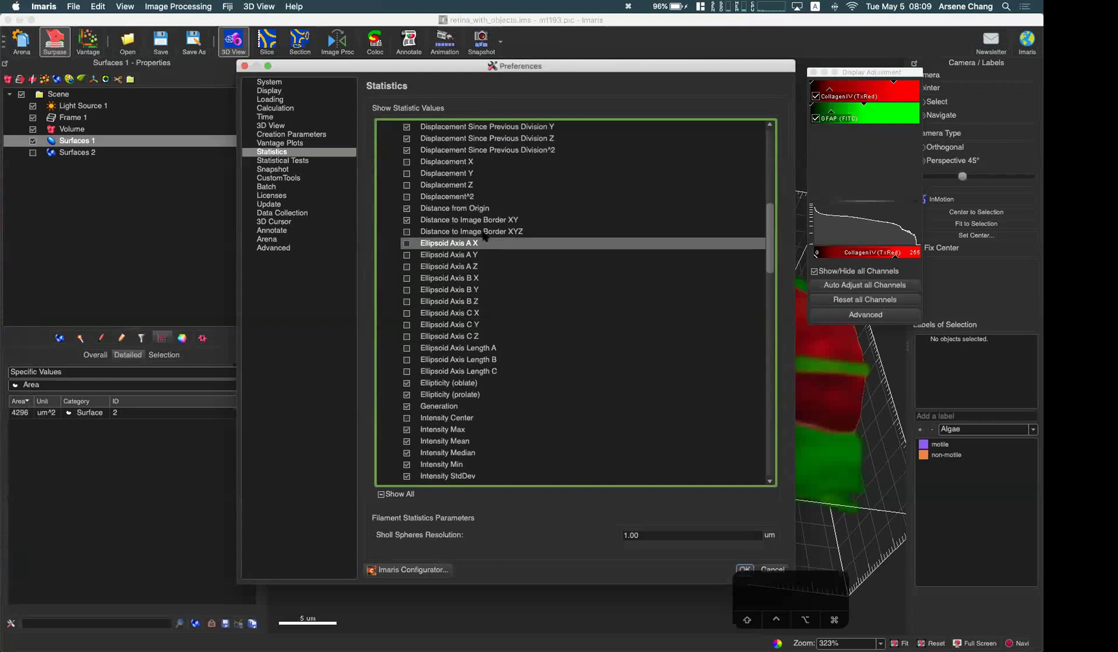
pyautogui.scroll(-8, 477, 350)
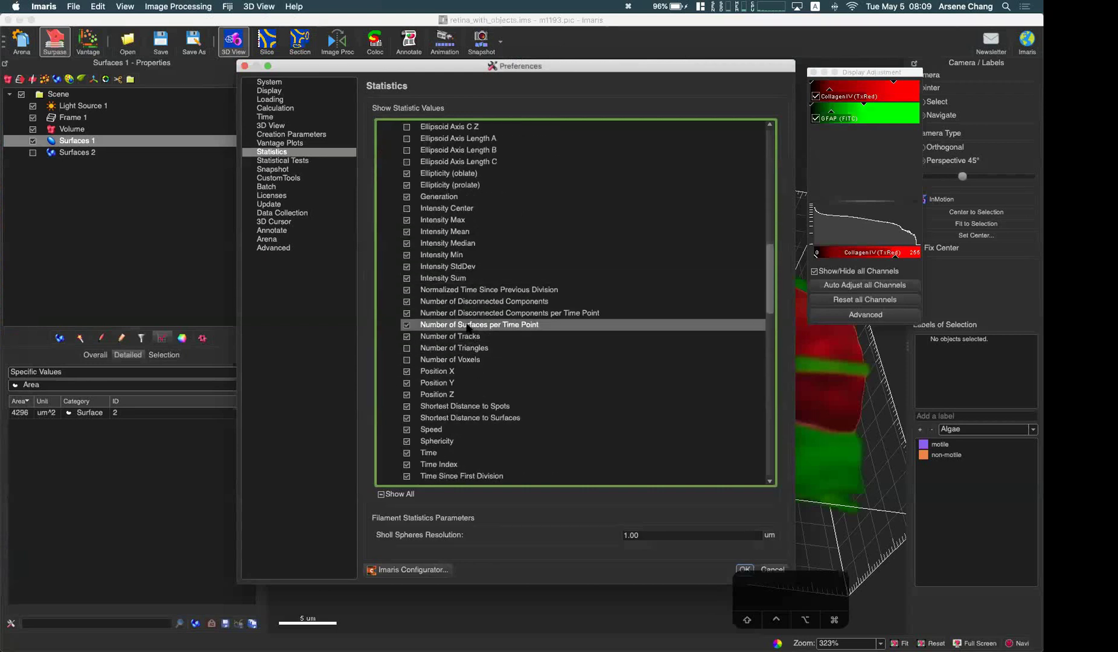
pyautogui.scroll(-1, 428, 380)
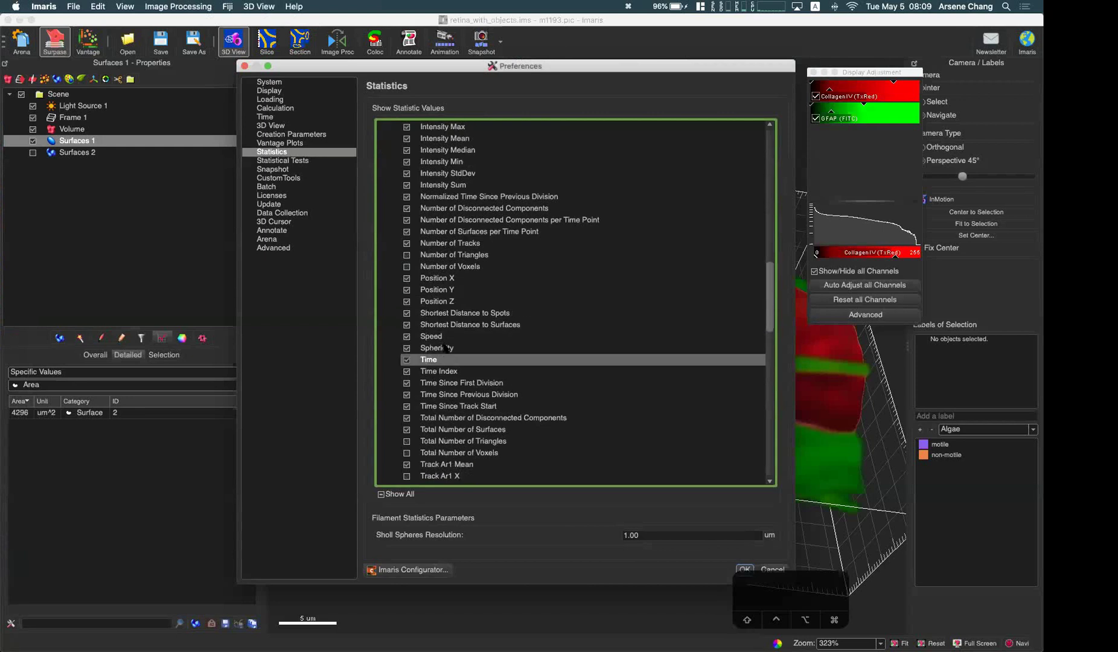
pyautogui.scroll(-4, 422, 427)
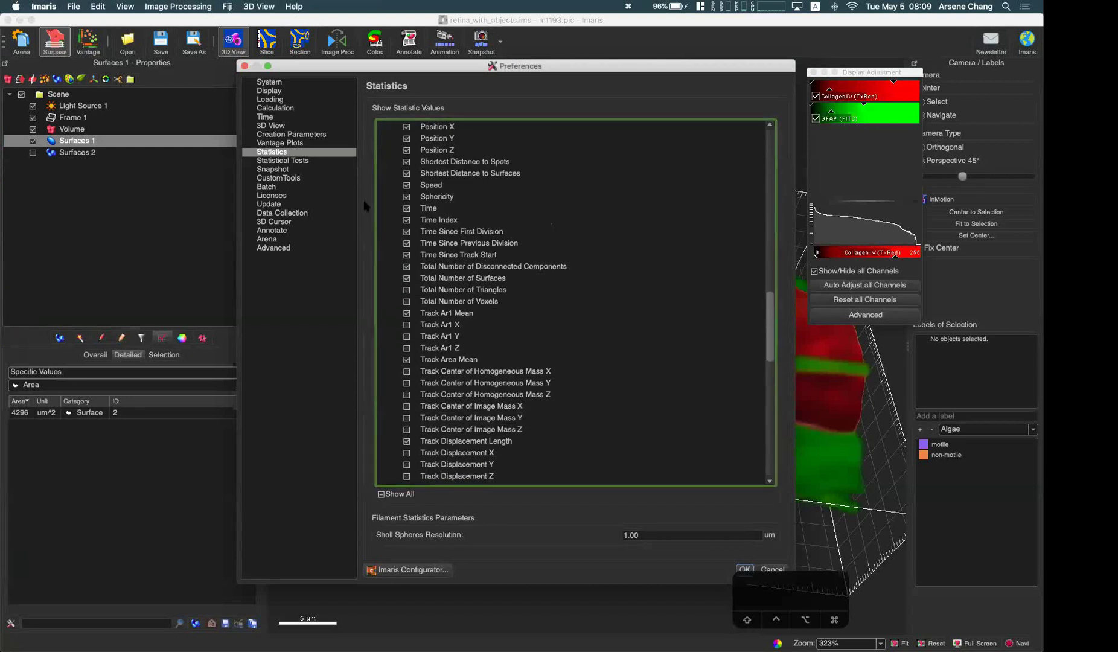
pyautogui.click(246, 67)
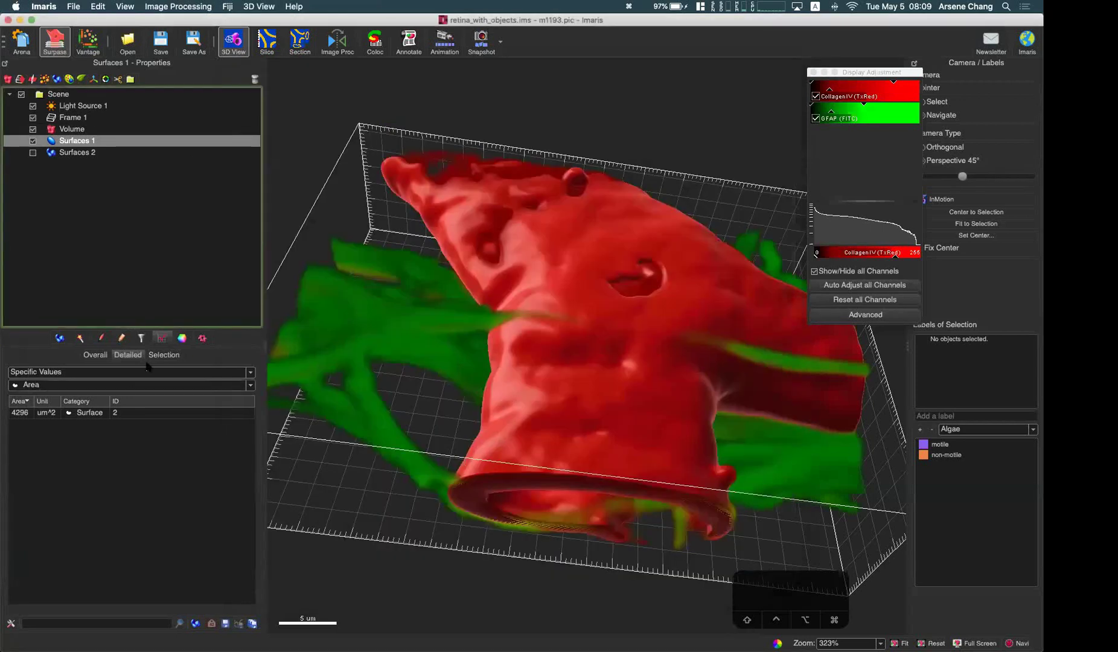
# Open the color settings of Surfaces 1 and tilt the model to view the vessel's open end
pyautogui.click(123, 387)
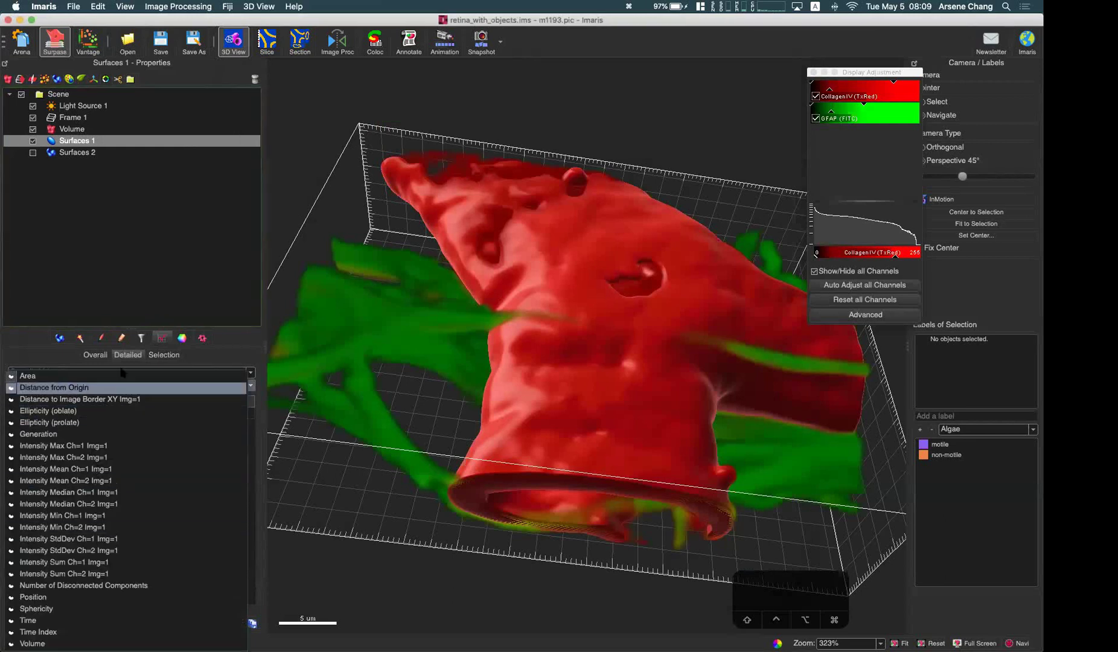
pyautogui.click(184, 339)
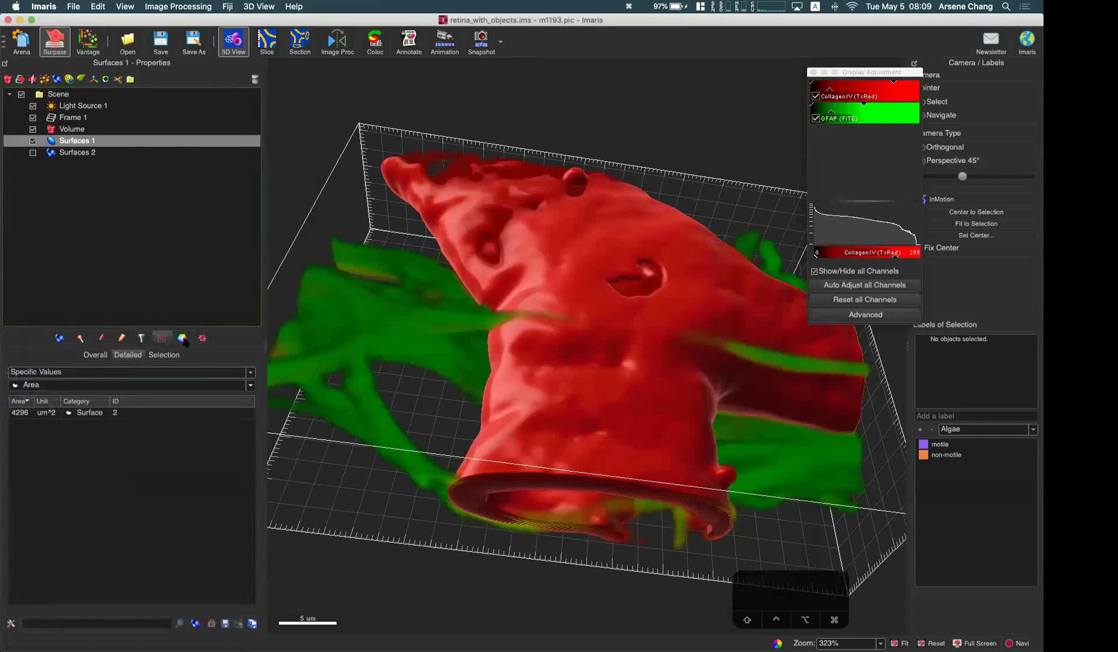
pyautogui.click(183, 340)
pyautogui.moveTo(555, 337)
pyautogui.mouseDown()
pyautogui.moveTo(554, 369)
pyautogui.moveTo(554, 350)
pyautogui.mouseUp()
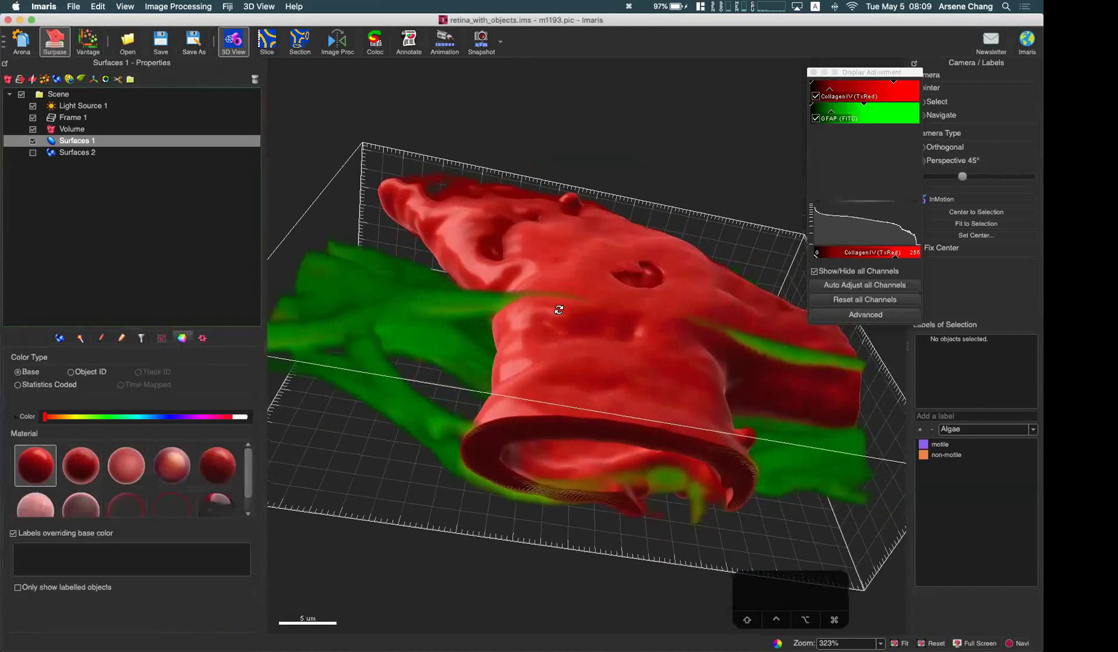
pyautogui.moveTo(558, 310); pyautogui.dragTo(554, 328)
pyautogui.moveTo(506, 356); pyautogui.dragTo(508, 321)
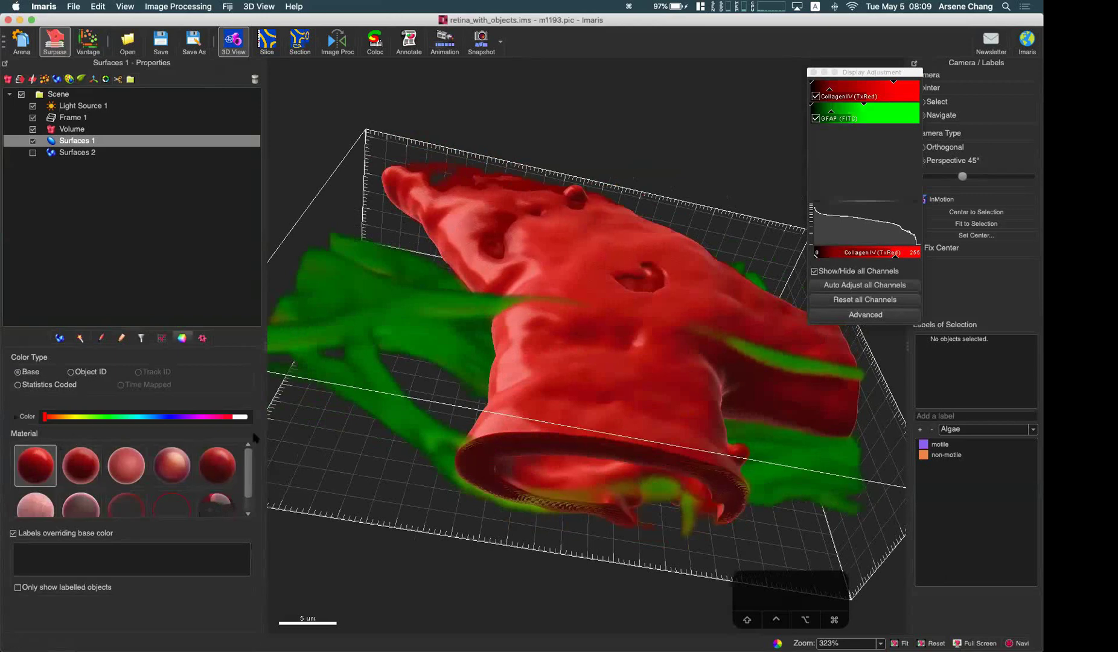
# Hide the Volume and apply the textured fifth material to Surfaces 1 to inspect the vessel's surface grain
pyautogui.click(32, 129)
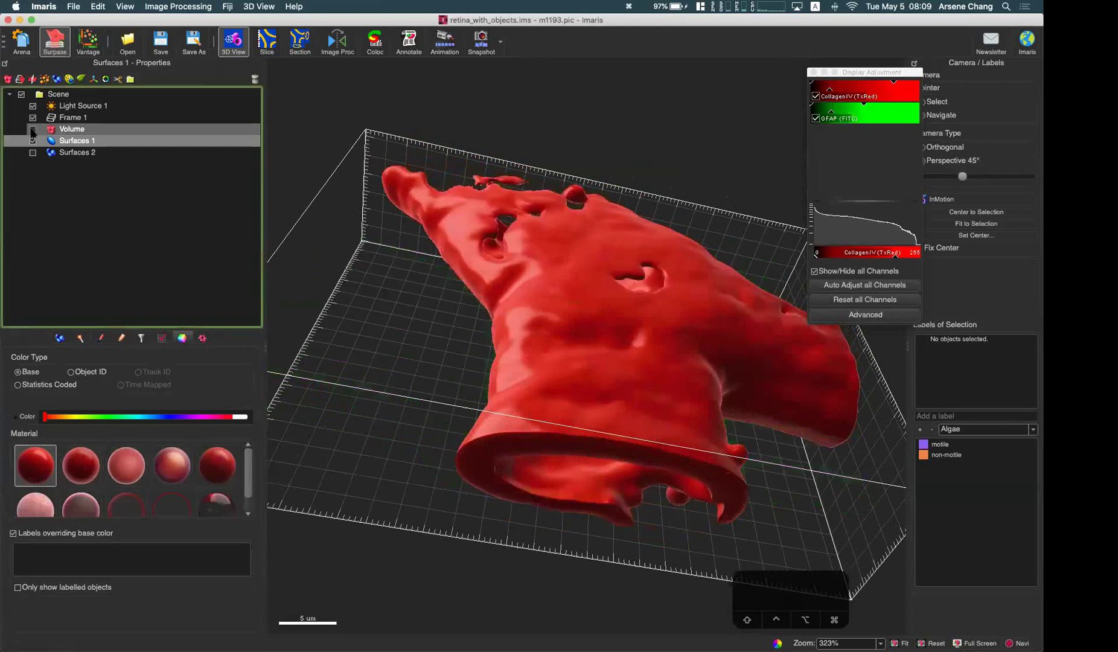
pyautogui.moveTo(490, 323); pyautogui.dragTo(479, 341)
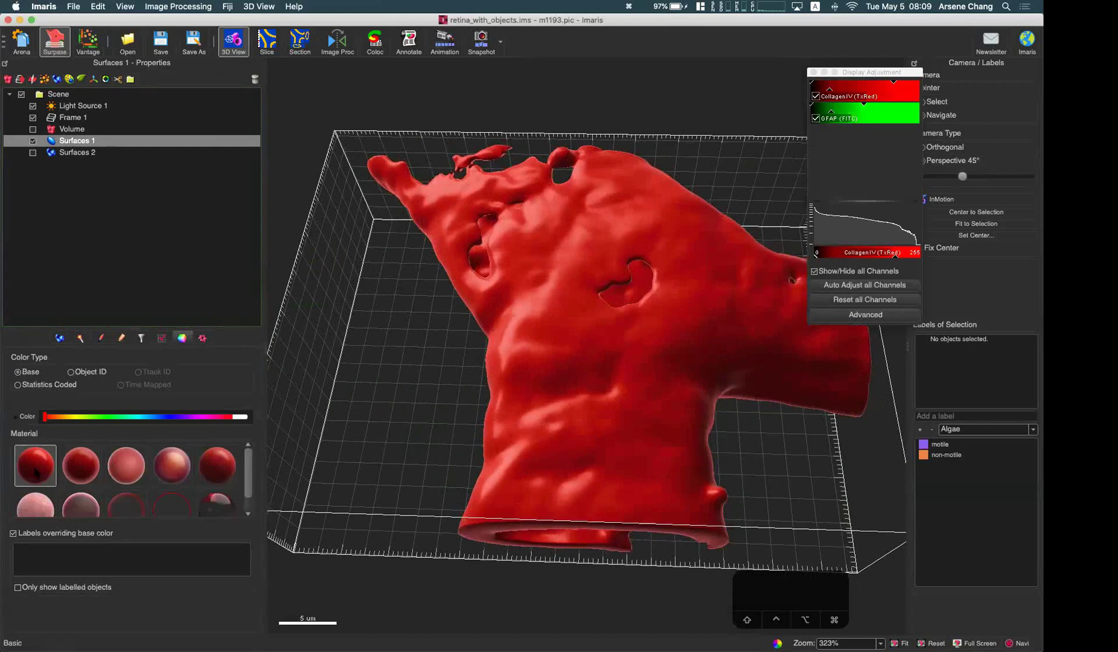
pyautogui.moveTo(517, 376); pyautogui.dragTo(510, 371)
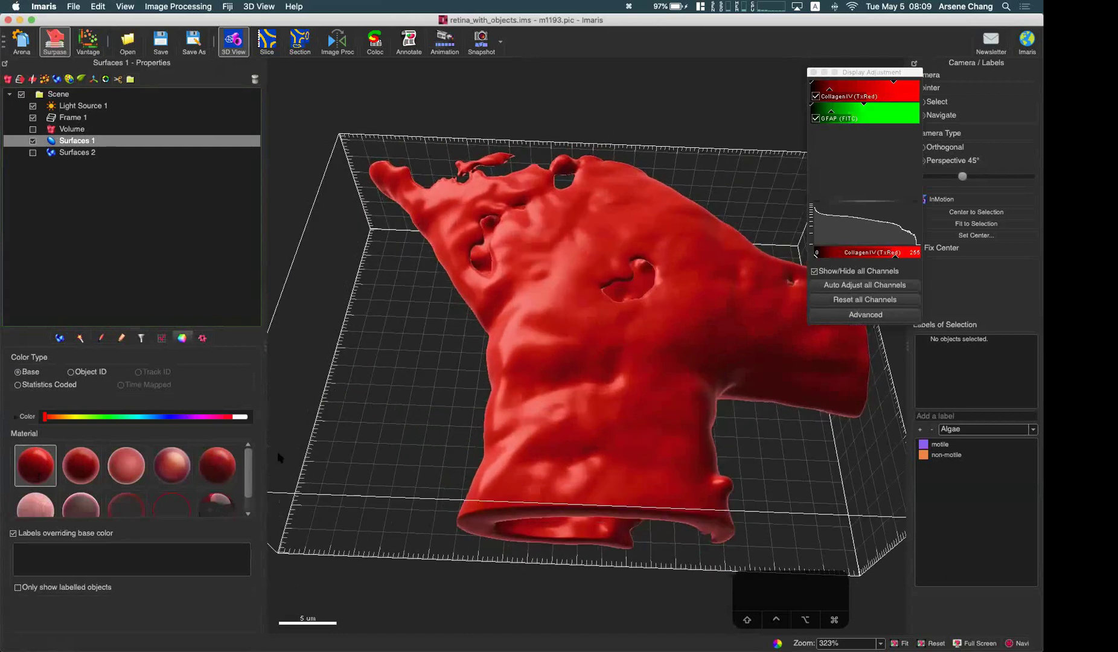
pyautogui.click(217, 465)
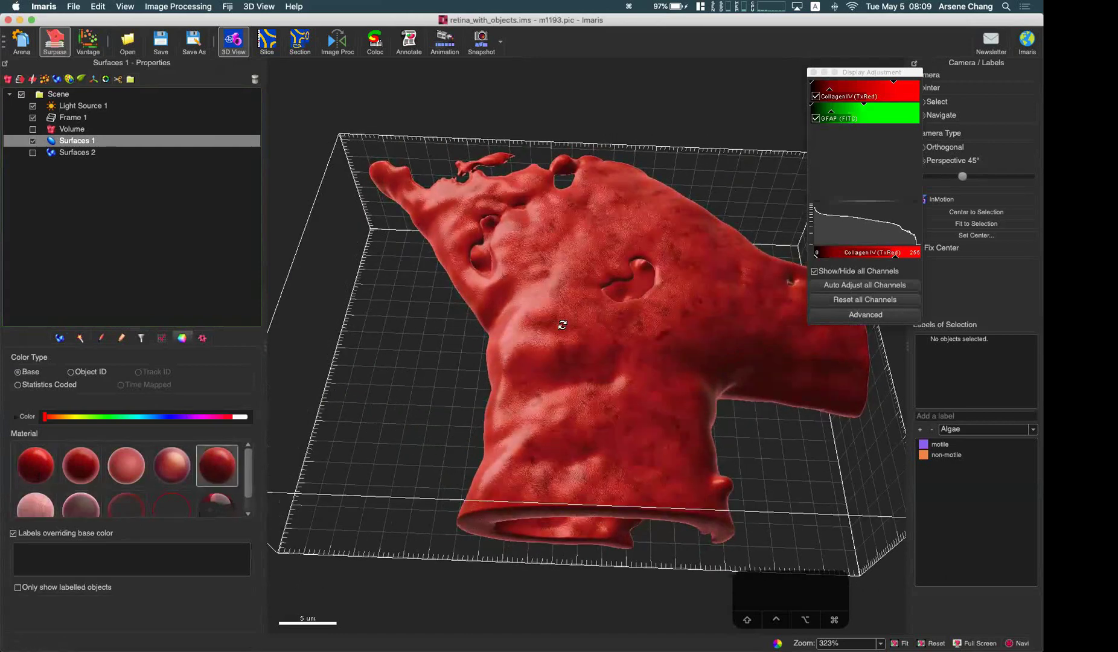
pyautogui.scroll(10, 584, 311)
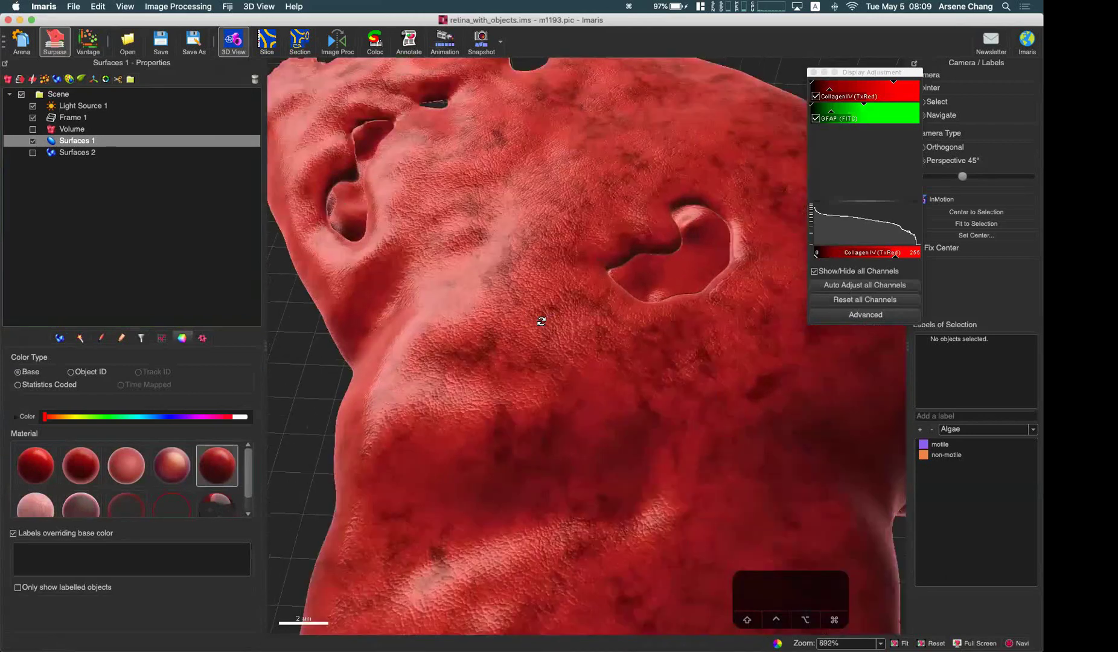
# Try the Pastel, Reflective and second listed materials on Surfaces 1 and inspect the vessel's open end
pyautogui.click(138, 461)
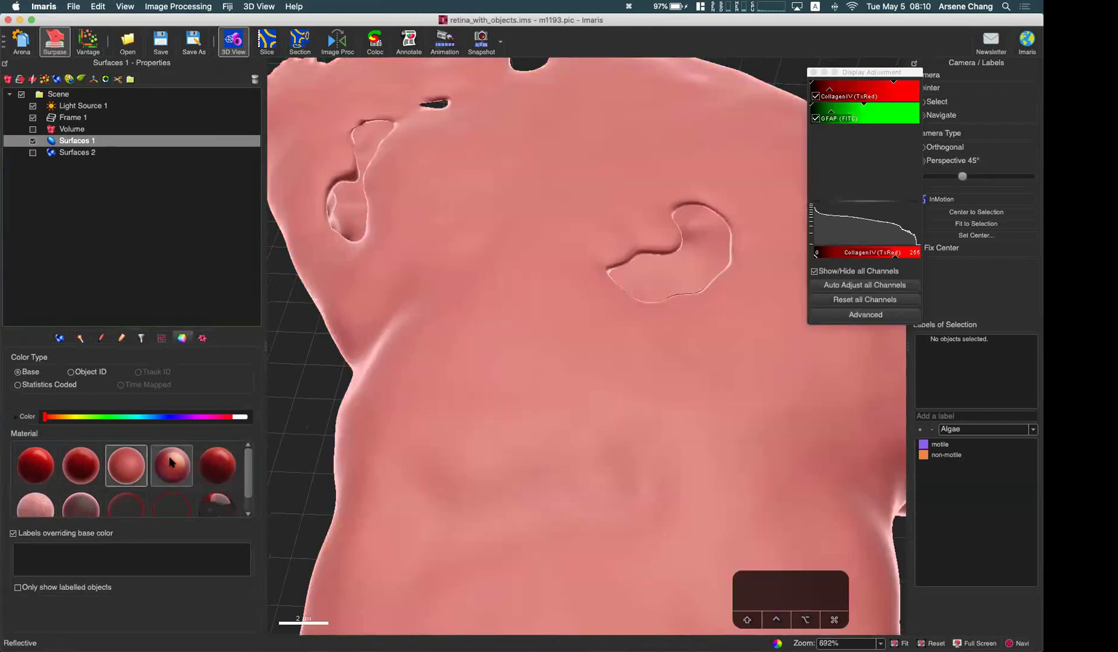
pyautogui.click(172, 463)
pyautogui.click(81, 465)
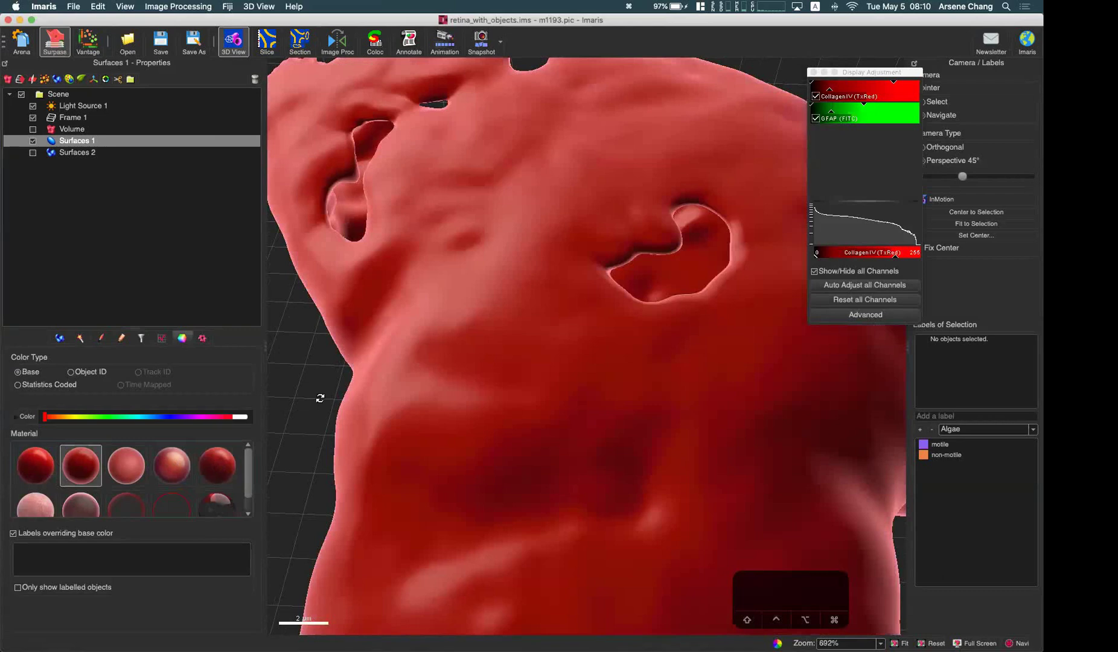
pyautogui.scroll(-5, 526, 376)
pyautogui.moveTo(526, 377); pyautogui.dragTo(533, 354)
pyautogui.scroll(-4, 531, 377)
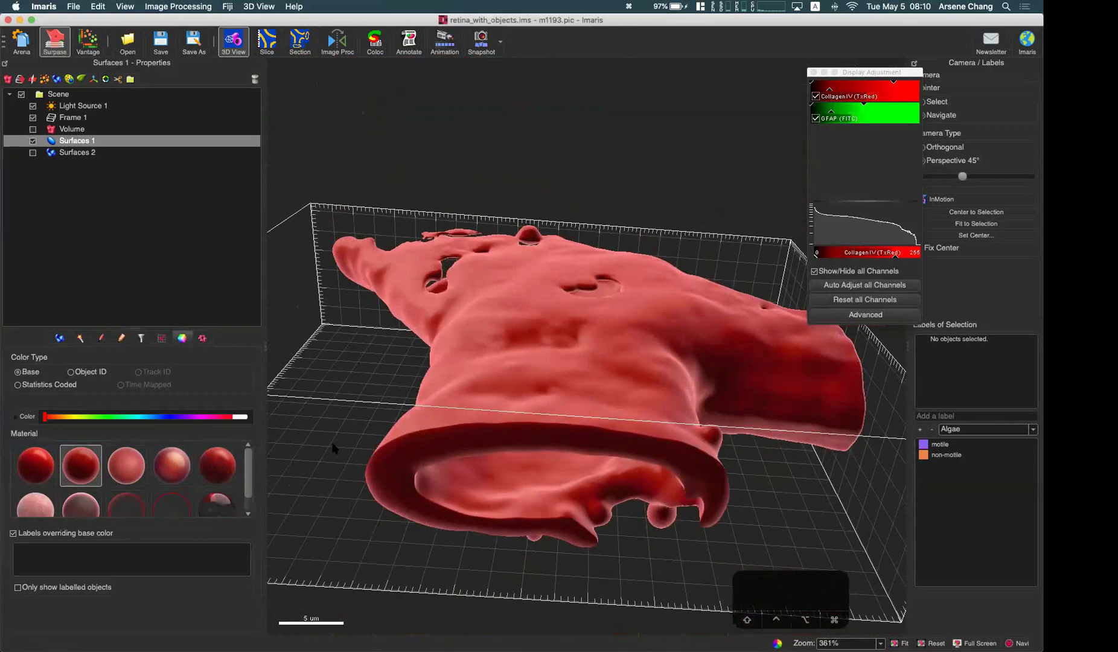
pyautogui.scroll(-2, 182, 483)
# Apply the Transparent 3 - Glass material to Surfaces 1 and inspect the vessel's interior through it
pyautogui.click(217, 492)
pyautogui.moveTo(455, 482); pyautogui.dragTo(556, 520)
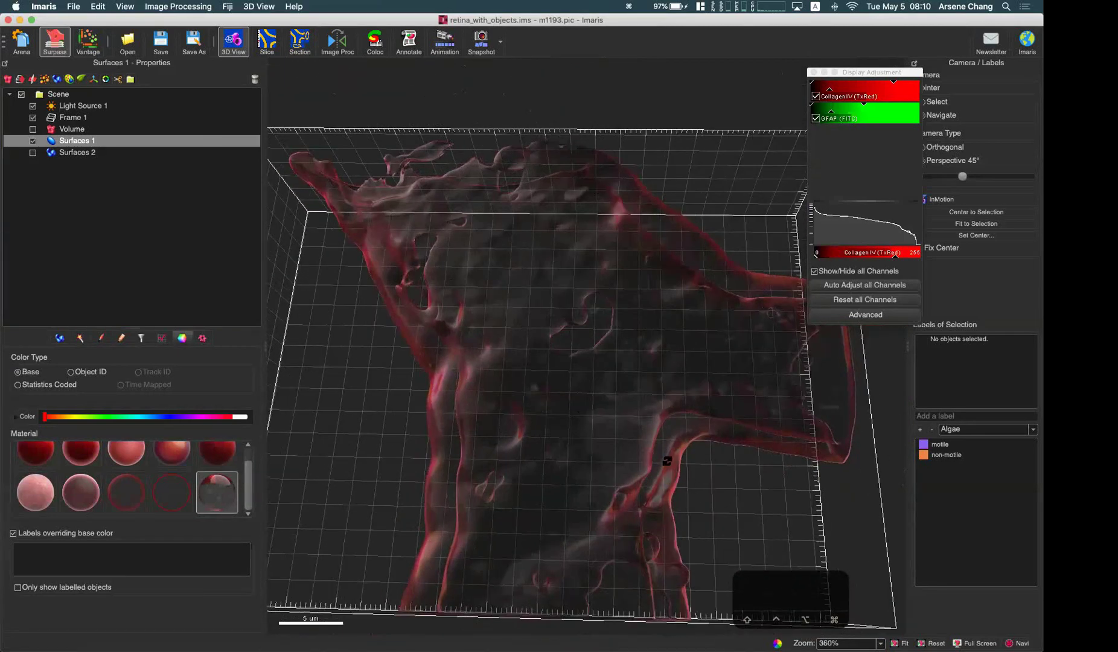
pyautogui.scroll(5, 469, 283)
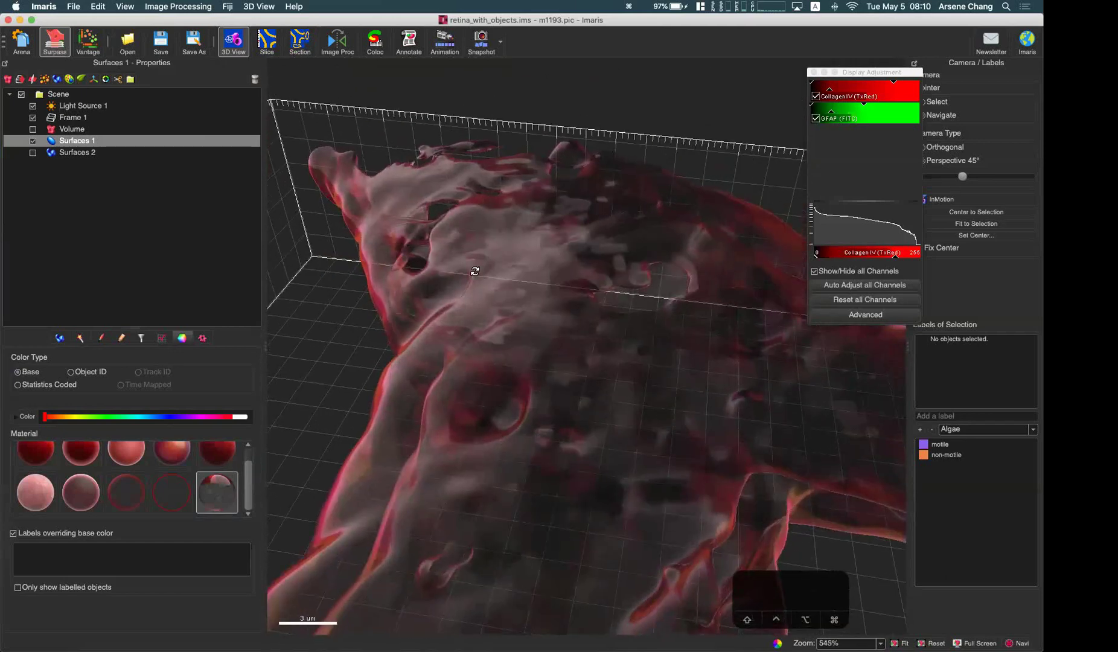
pyautogui.moveTo(485, 350); pyautogui.dragTo(522, 261)
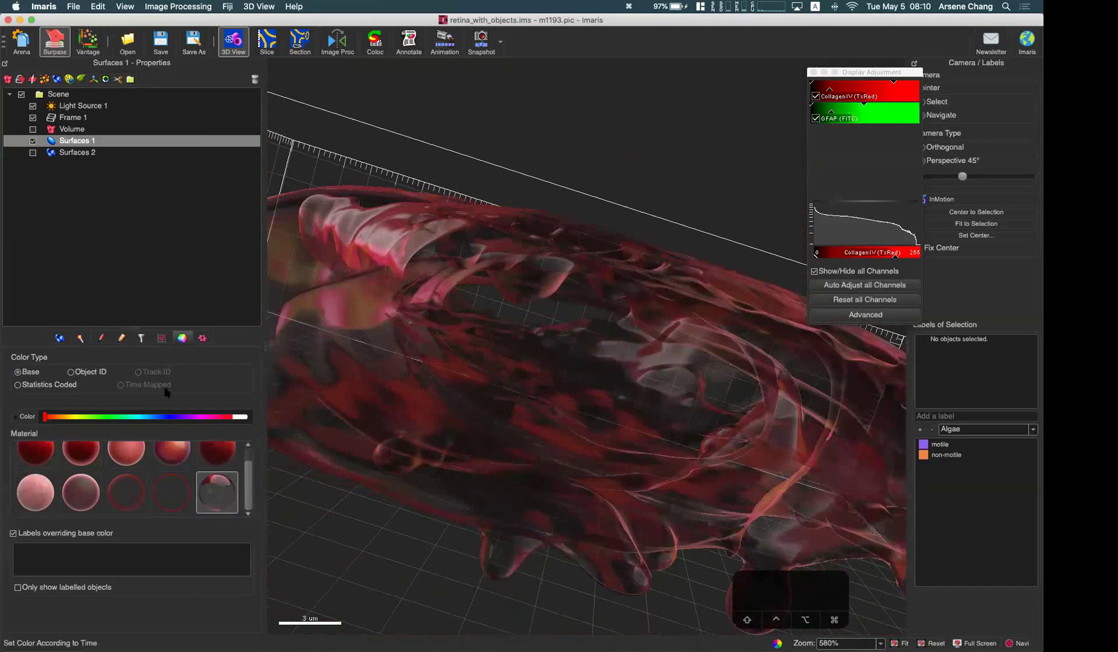
# Show the Volume inside the glass surface and inspect both together from the side
pyautogui.click(32, 129)
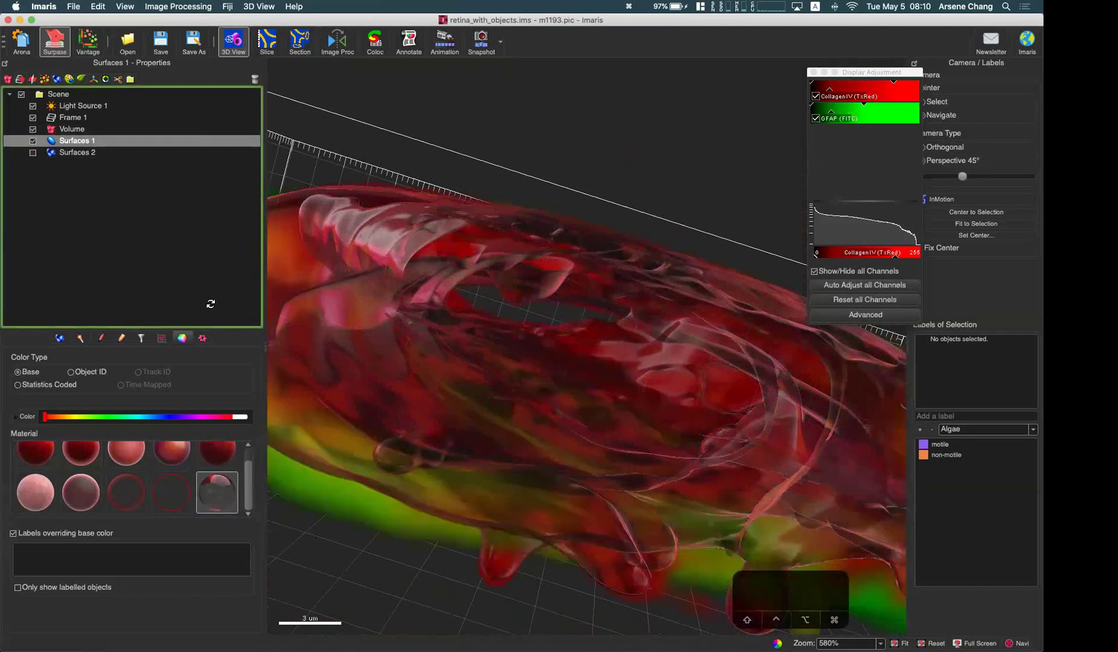
pyautogui.moveTo(434, 338); pyautogui.dragTo(492, 370)
pyautogui.scroll(-10, 469, 422)
pyautogui.moveTo(469, 422); pyautogui.dragTo(486, 396)
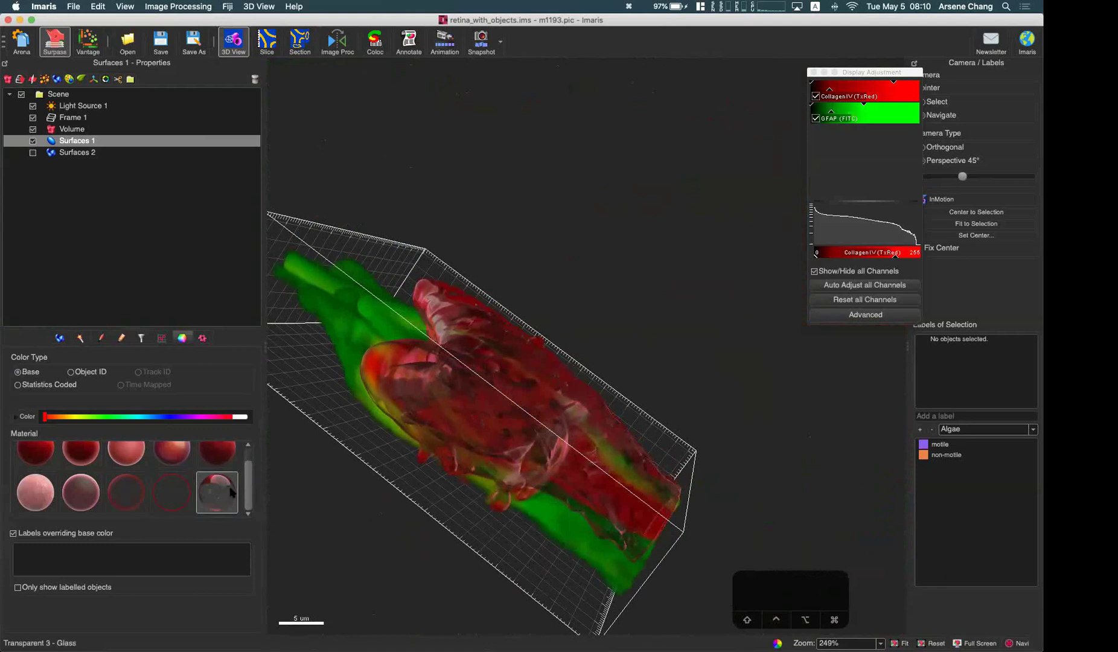
pyautogui.scroll(2, 175, 504)
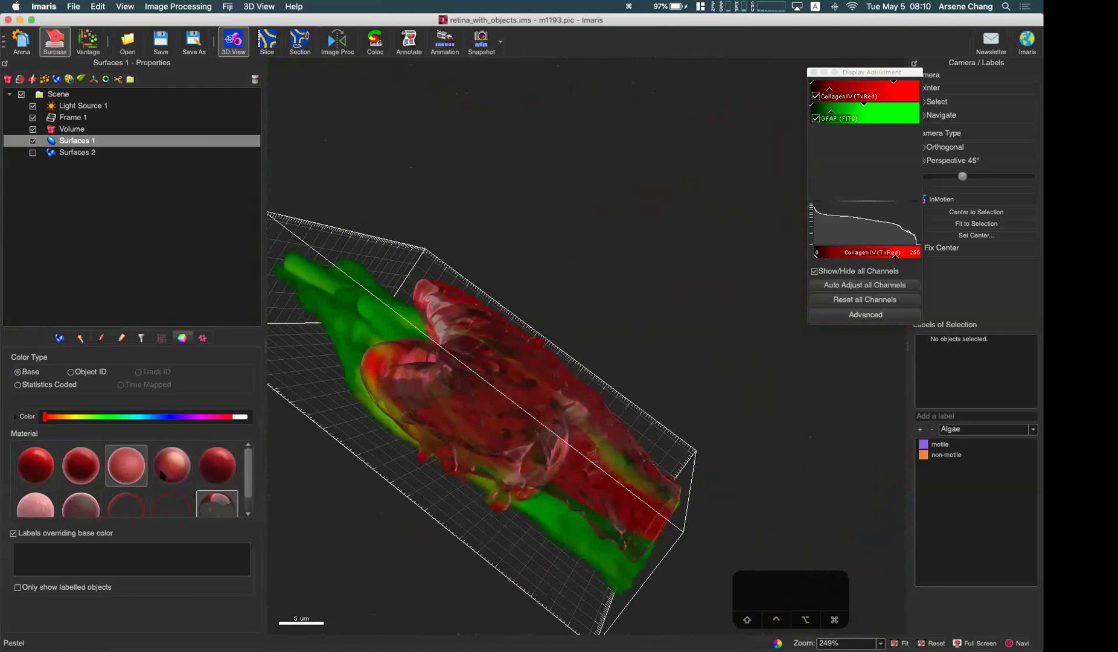
# Switch to PowerPoint, review the Learning Objectives slide, and return to the vessel model in Imaris
pyautogui.moveTo(5, 416)
pyautogui.click(6, 288)
pyautogui.click(40, 130)
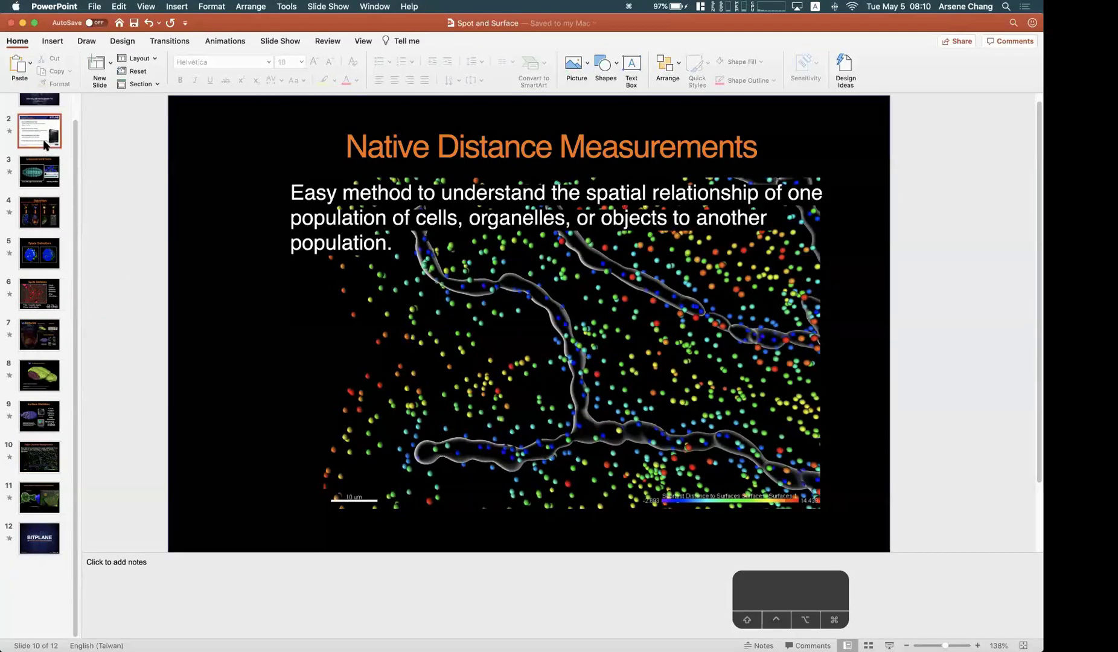
pyautogui.moveTo(3, 395)
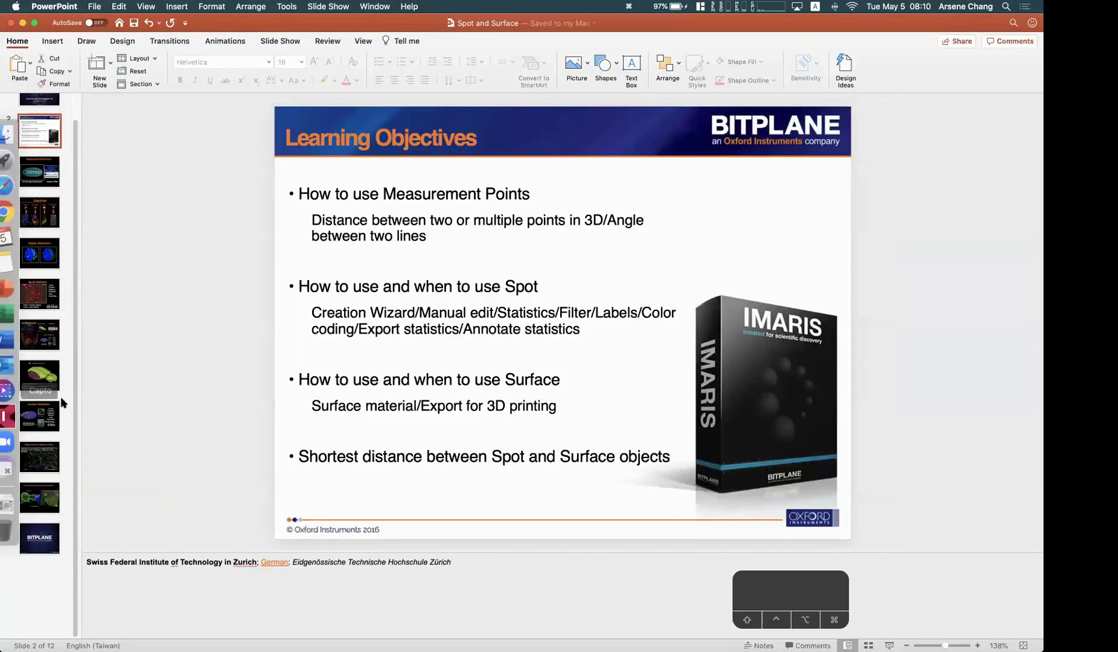
pyautogui.click(16, 416)
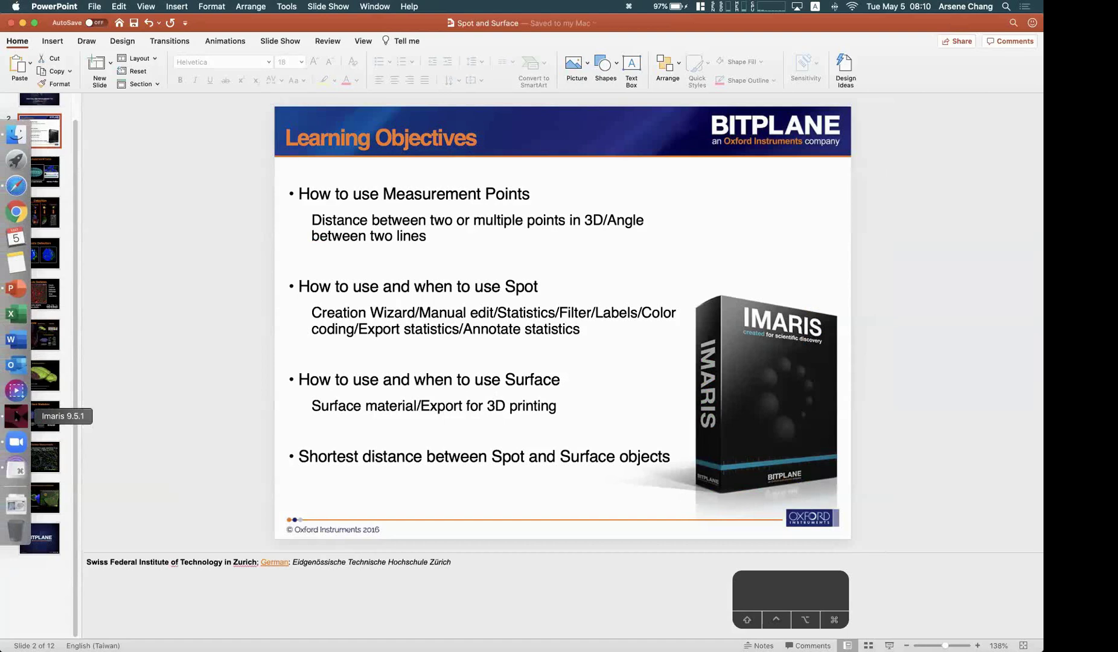
pyautogui.moveTo(499, 366); pyautogui.dragTo(513, 401)
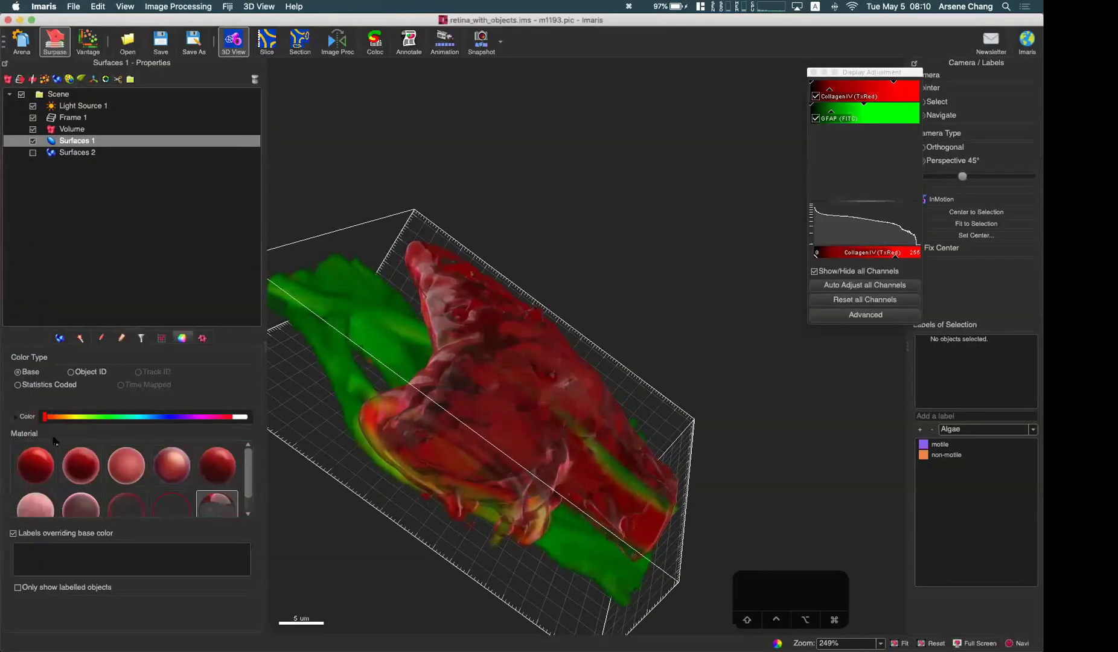
# Hide the Volume and restore the Basic material on Surfaces 1
pyautogui.click(33, 140)
pyautogui.click(32, 141)
pyautogui.click(33, 129)
pyautogui.moveTo(413, 329); pyautogui.dragTo(551, 279)
pyautogui.scroll(-3, 513, 344)
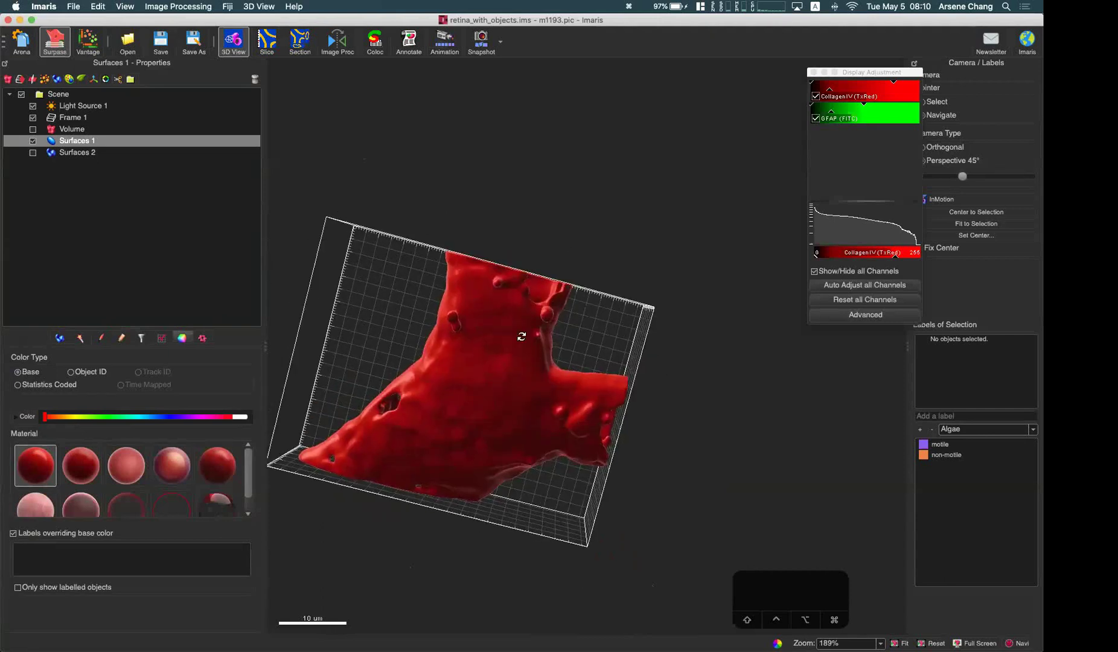
pyautogui.scroll(-2, 482, 367)
pyautogui.moveTo(474, 383); pyautogui.dragTo(539, 337, button='right')
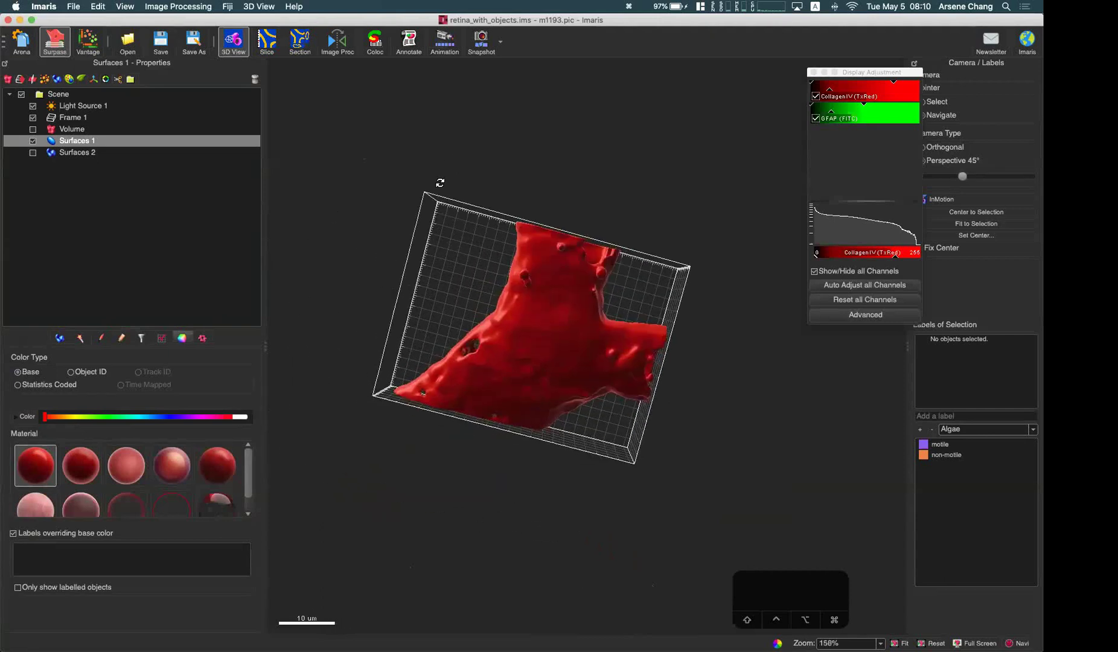
# Open the export of Surfaces 1 as an external object, review the available file types, and cancel the export
pyautogui.click(259, 7)
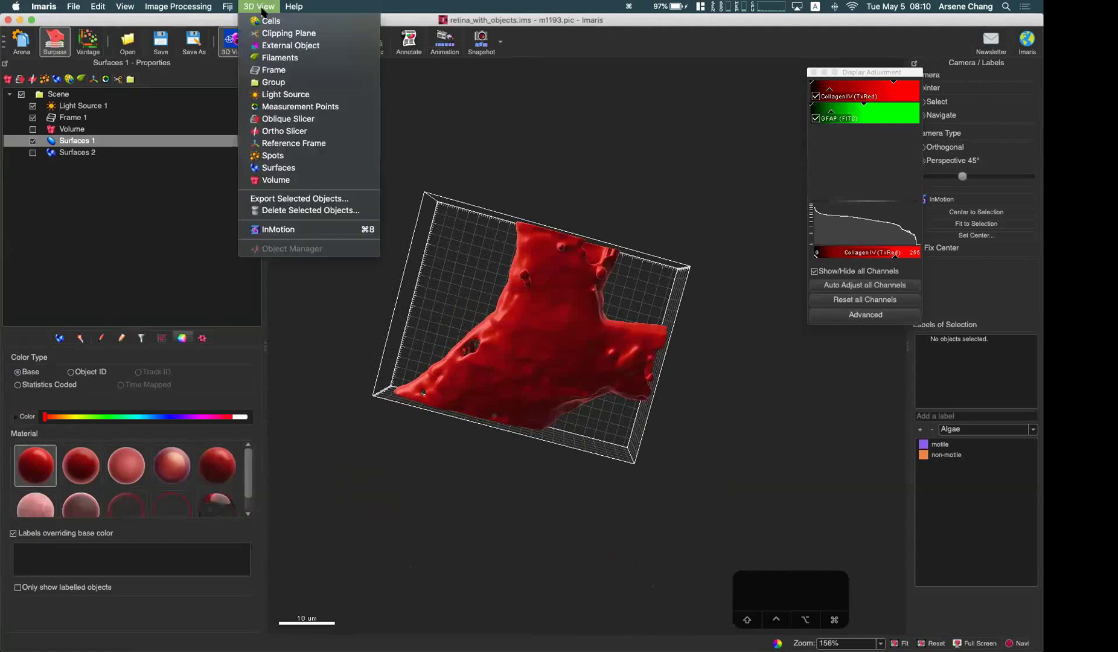
pyautogui.click(311, 201)
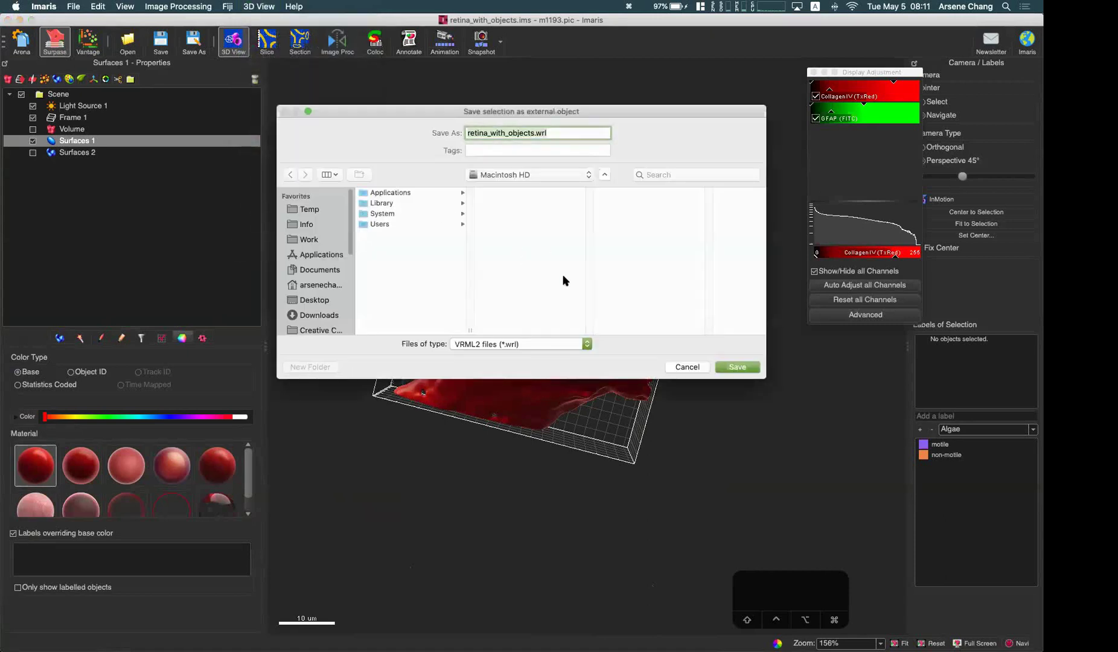
pyautogui.moveTo(518, 115); pyautogui.dragTo(525, 135)
pyautogui.click(532, 364)
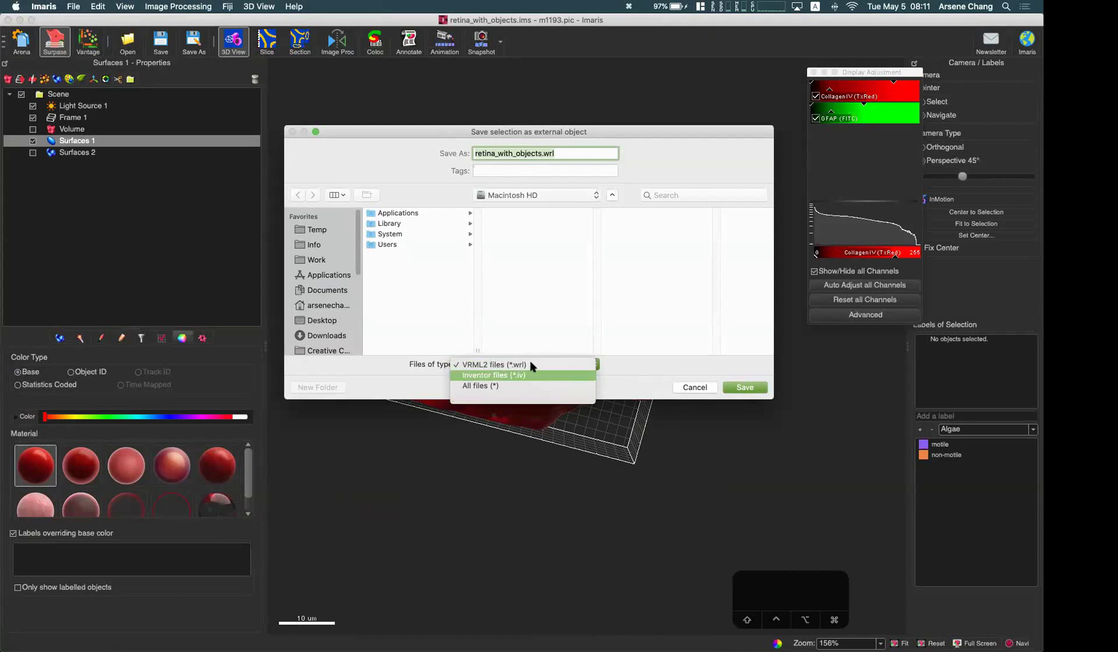
pyautogui.click(694, 382)
pyautogui.click(695, 387)
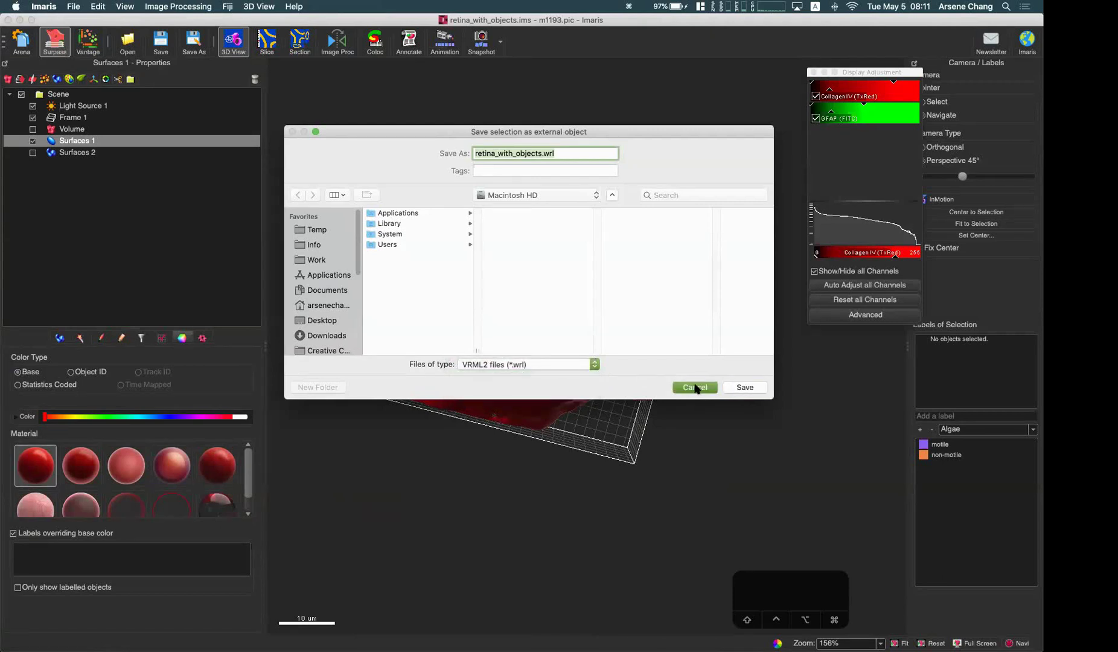
# Open the edit tools of Surfaces 1 and view the vessel from a tilted angle
pyautogui.moveTo(569, 285); pyautogui.dragTo(570, 287)
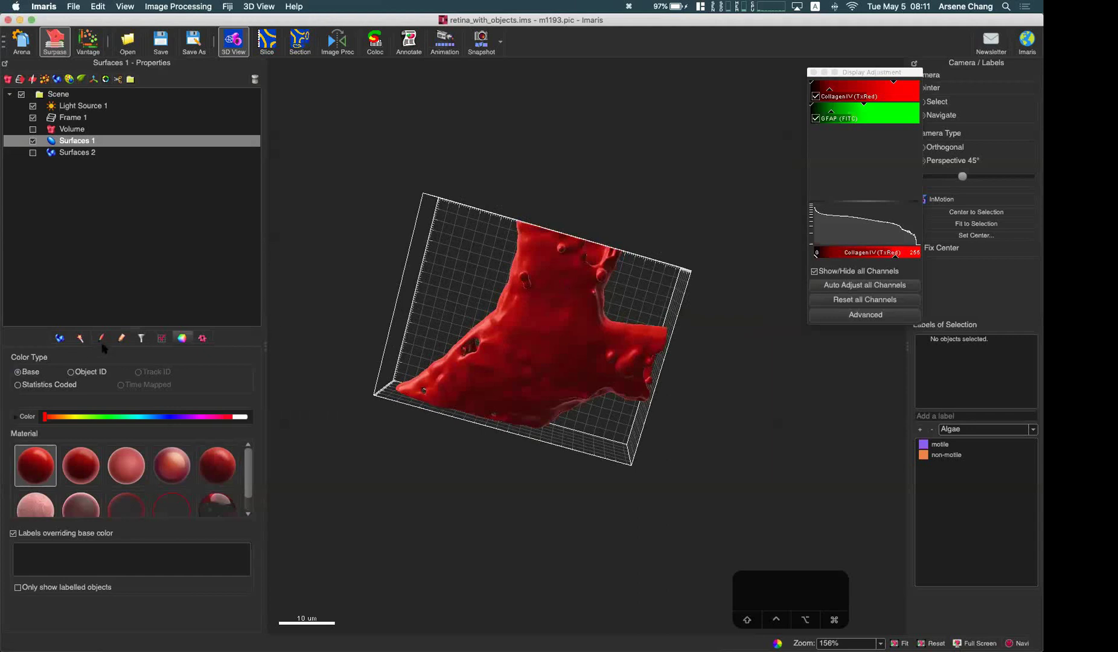
pyautogui.click(121, 338)
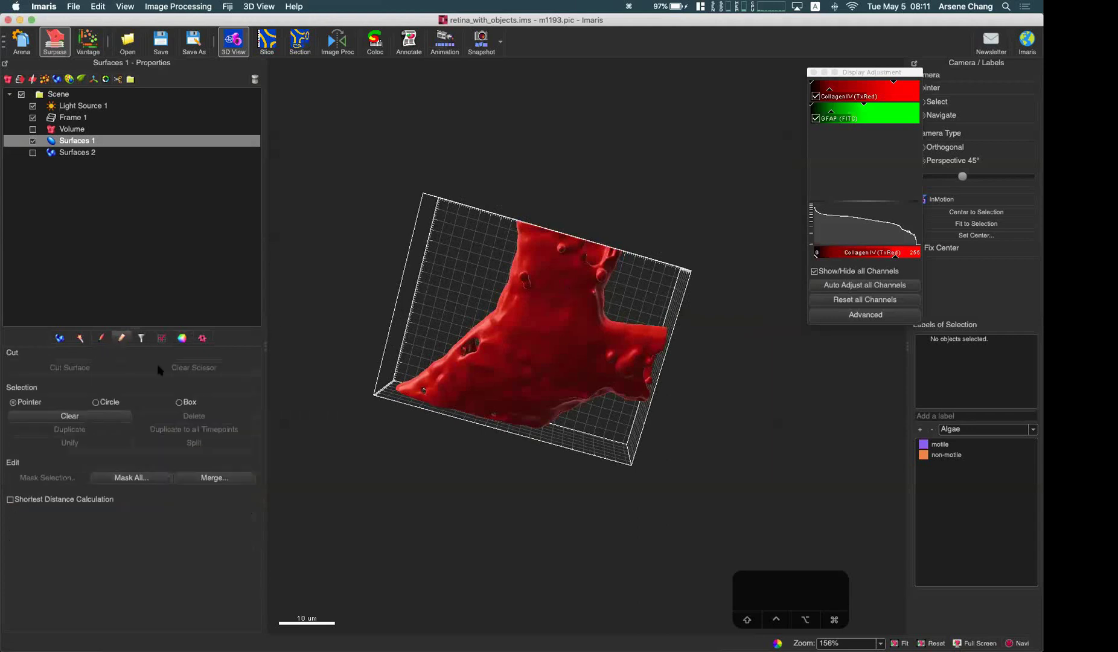
pyautogui.moveTo(467, 287); pyautogui.dragTo(474, 283)
pyautogui.moveTo(537, 351); pyautogui.dragTo(519, 279)
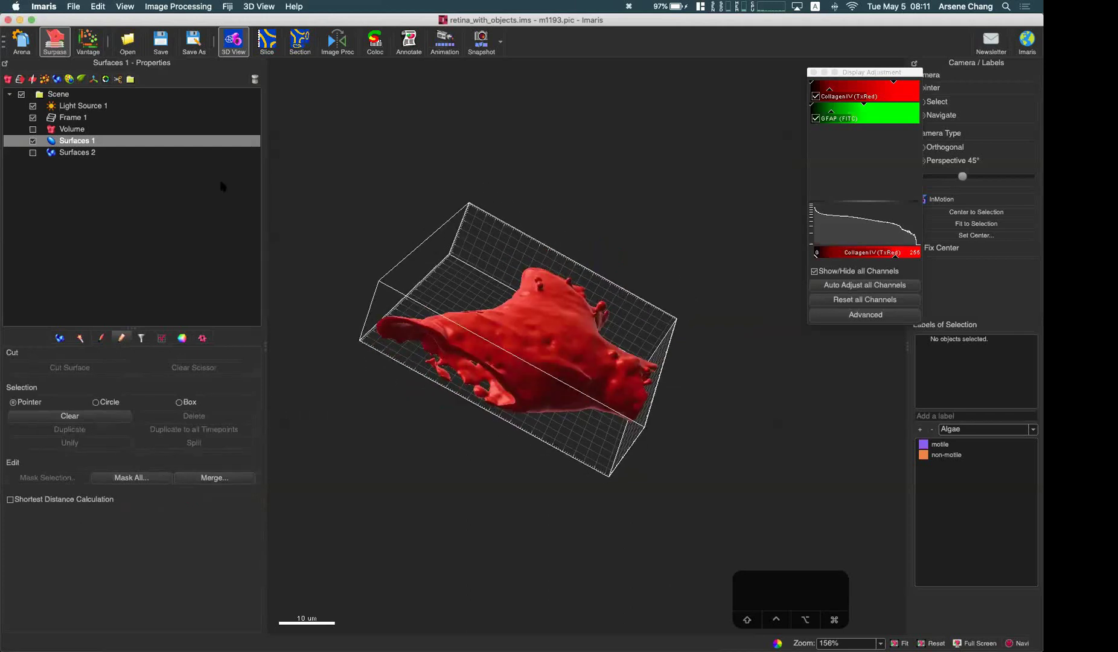
# Leave retina_with_objects.ims without saving the changes and open celldemo.ims from the Imaris Demo Images folder
pyautogui.click(22, 41)
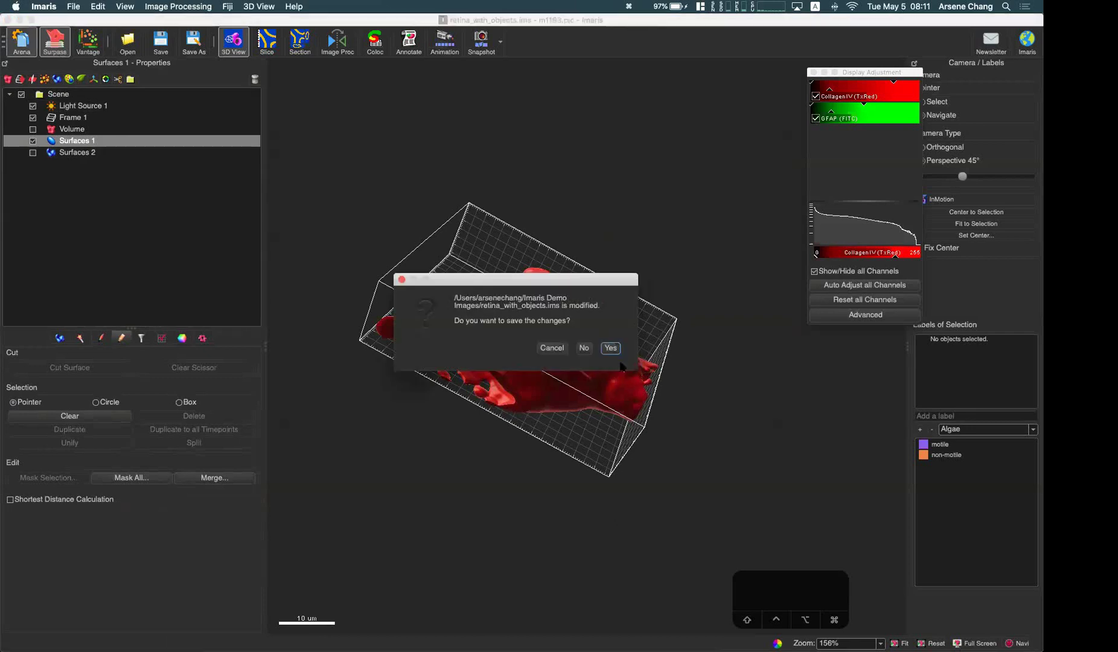
pyautogui.click(590, 352)
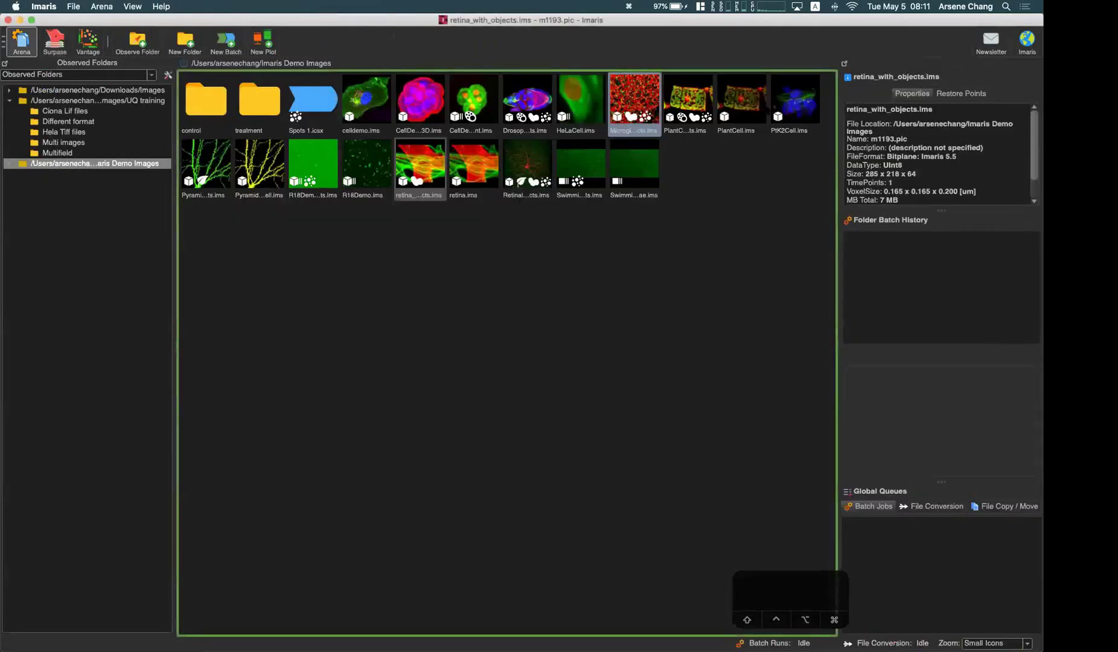
pyautogui.doubleClick(376, 95)
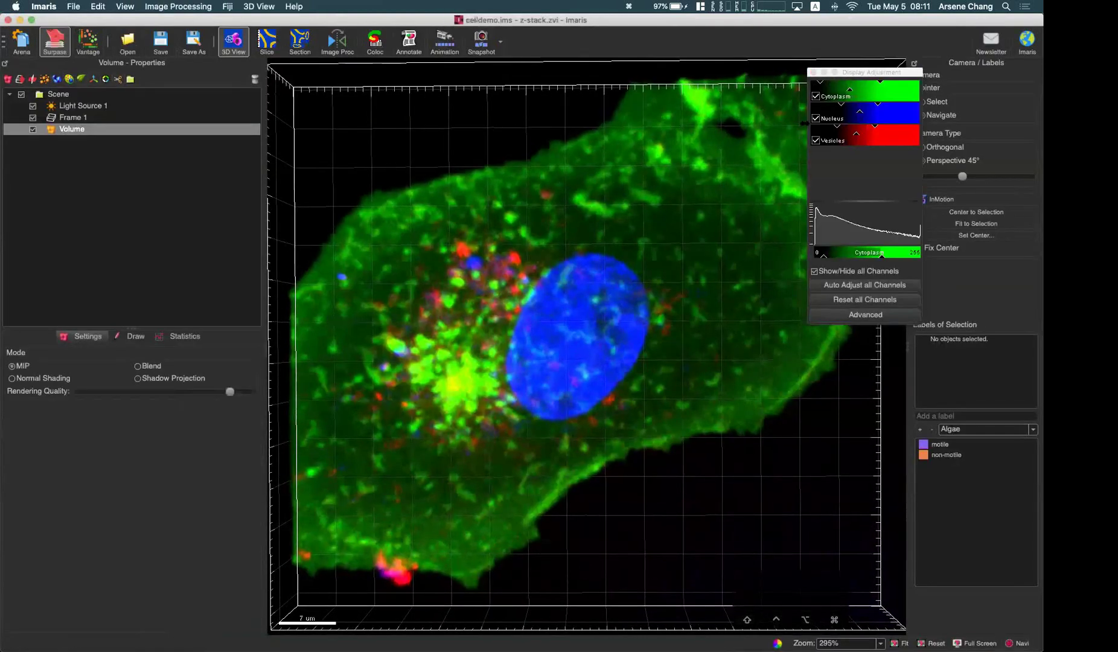
# Hide the Vesicles and Cytoplasm channels, leaving only the Nucleus channel displayed
pyautogui.click(815, 140)
pyautogui.click(815, 96)
pyautogui.moveTo(678, 302); pyautogui.dragTo(656, 297)
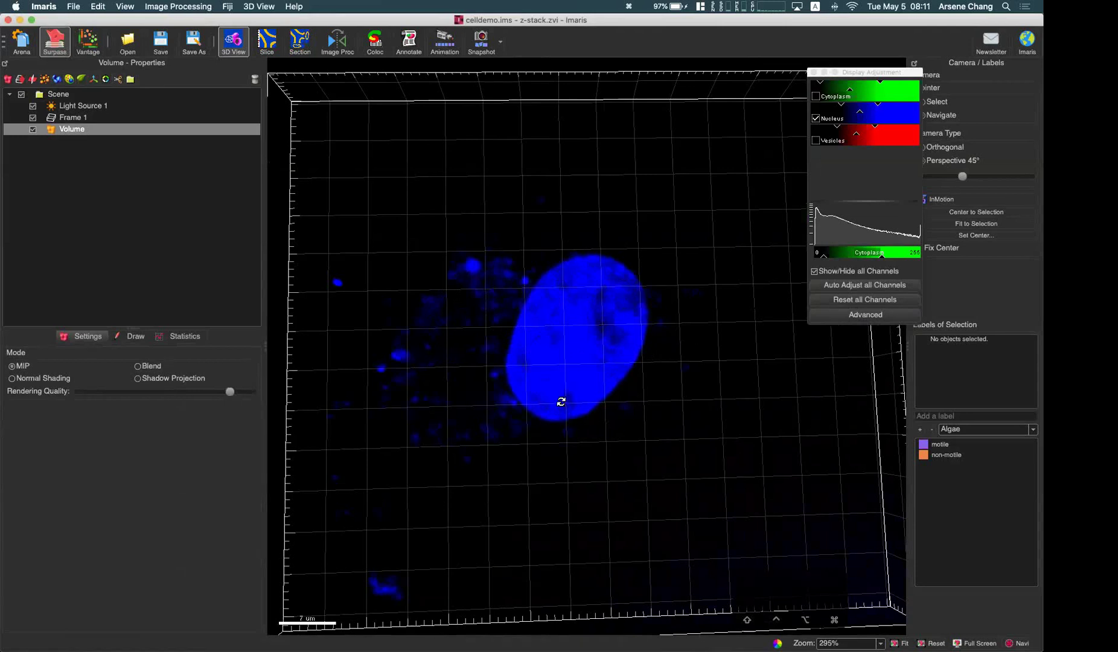
pyautogui.moveTo(560, 399); pyautogui.dragTo(546, 382)
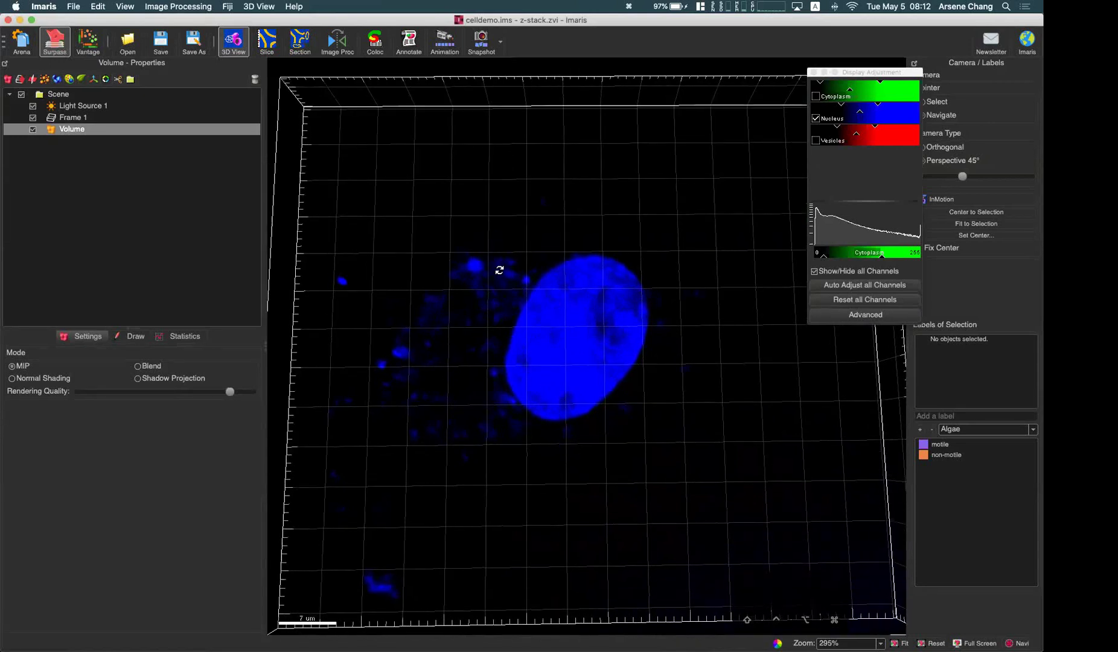
# Start a new Surfaces object with the default algorithm settings and set its source channel to Channel 2 - Nucleus
pyautogui.click(57, 79)
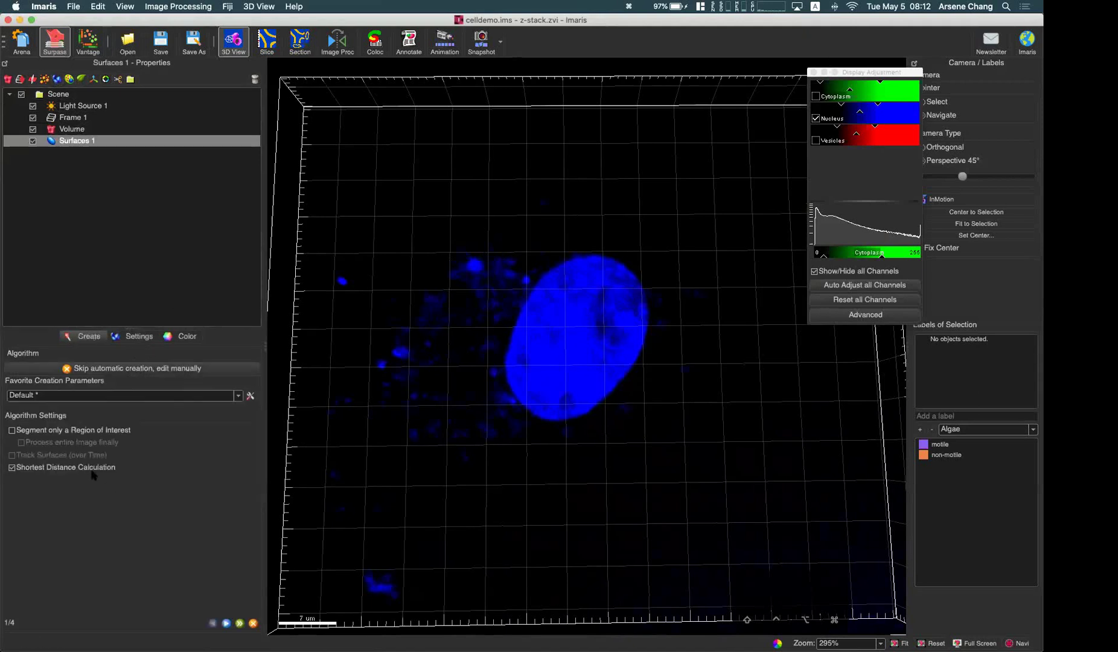
pyautogui.click(226, 623)
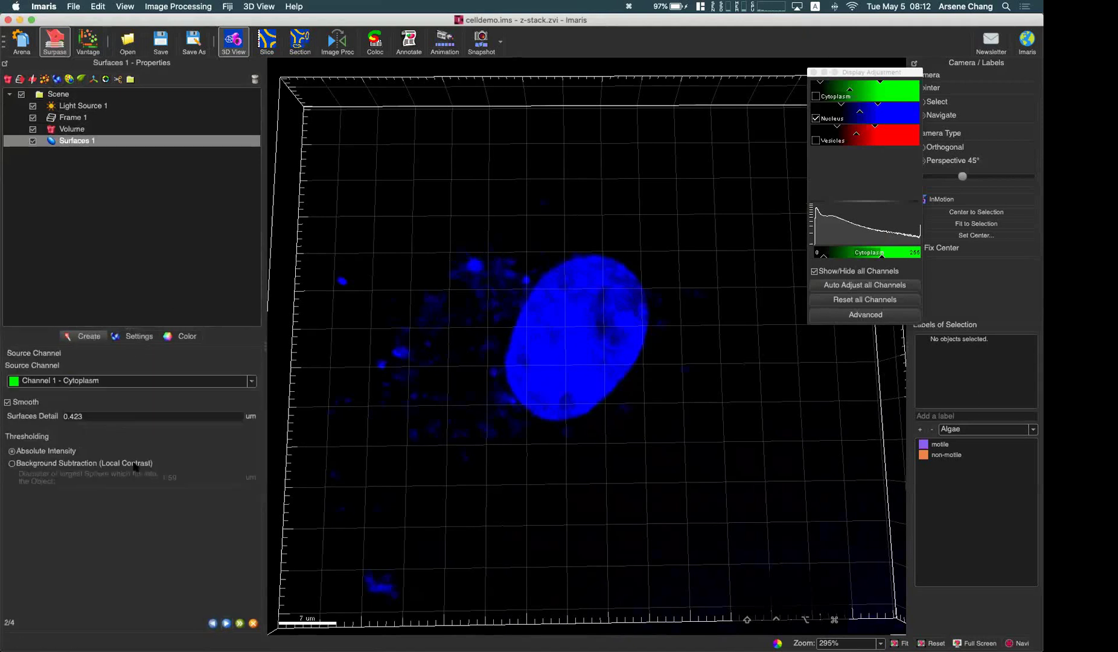
pyautogui.click(110, 381)
pyautogui.click(85, 391)
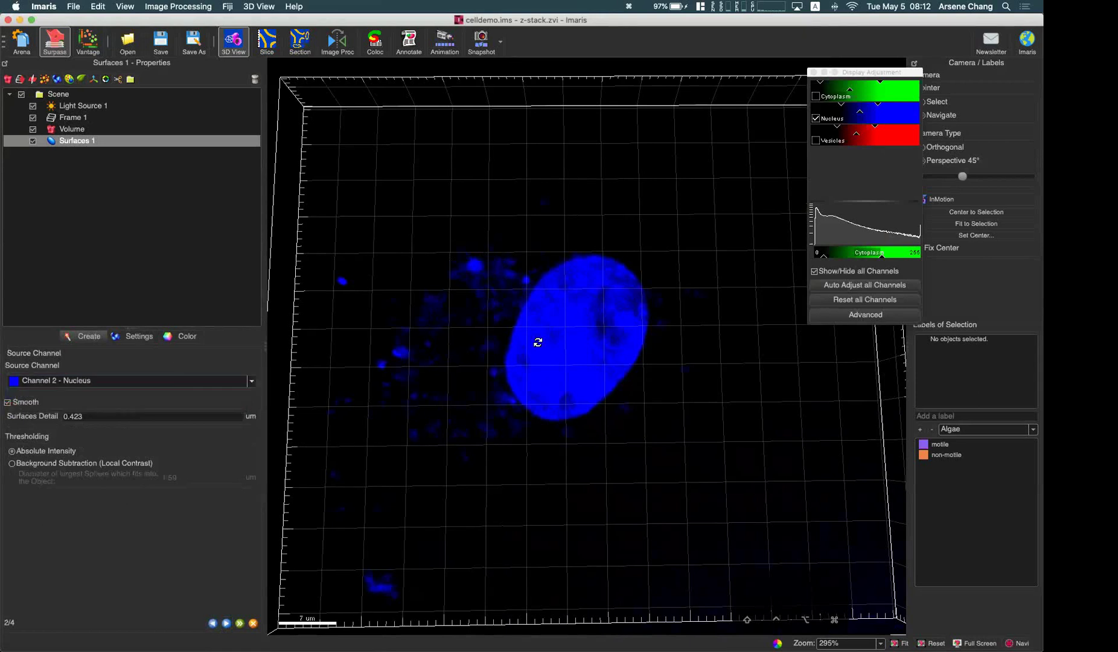
# Set the absolute intensity threshold of Surfaces 1 to 88.1 and check the preview from a tilted angle
pyautogui.click(226, 623)
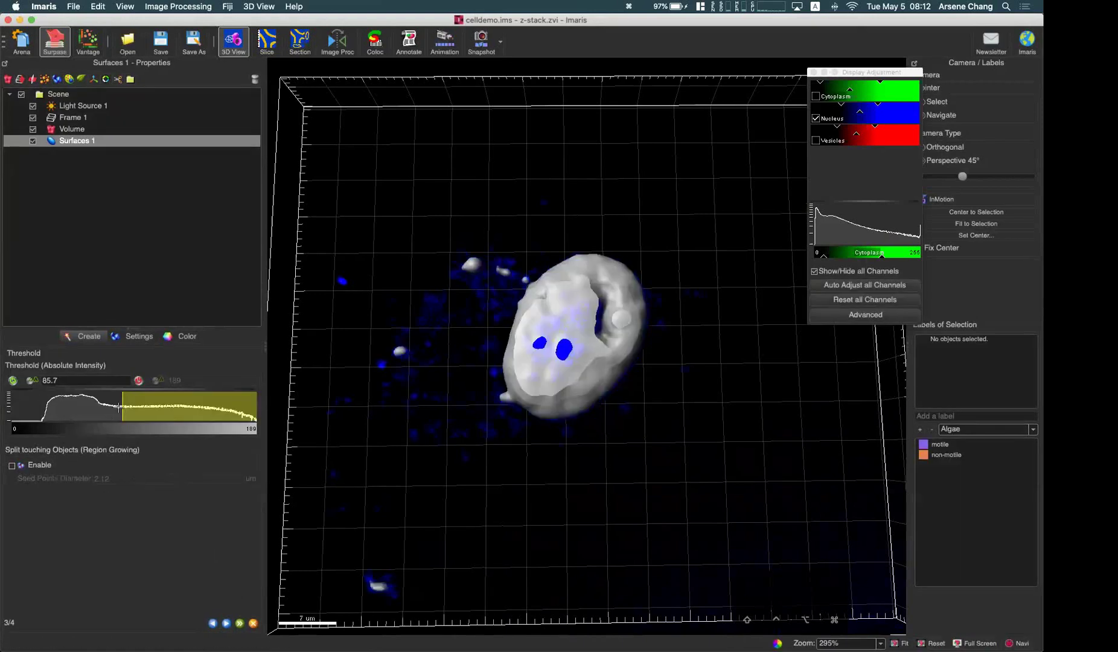
pyautogui.moveTo(121, 405)
pyautogui.mouseDown()
pyautogui.moveTo(141, 404)
pyautogui.moveTo(125, 403)
pyautogui.mouseUp()
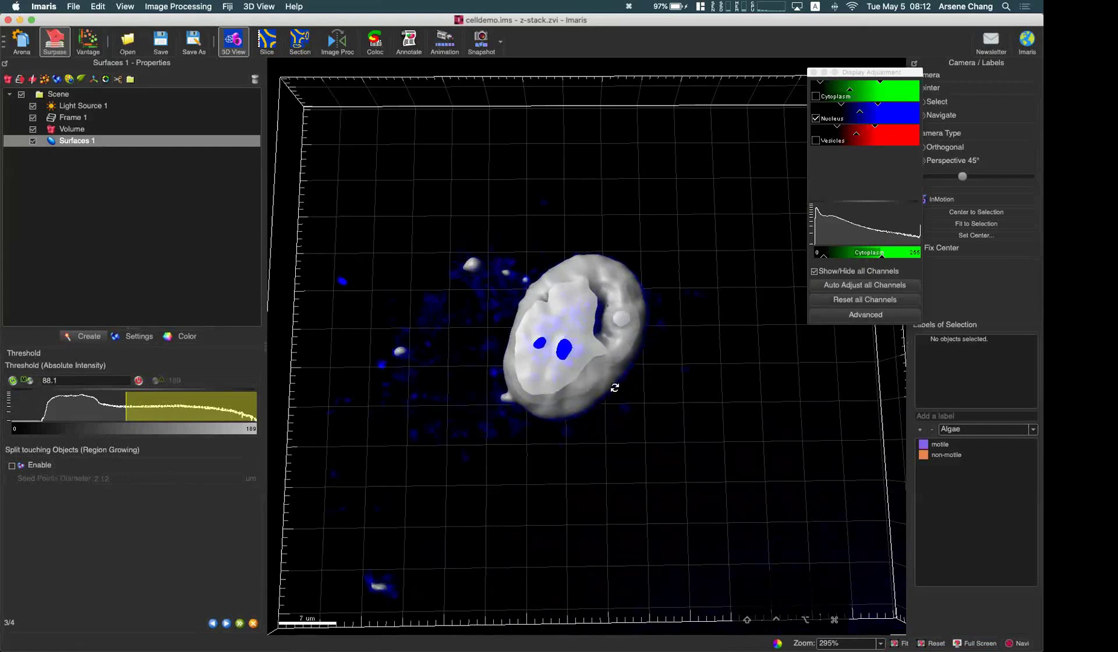
pyautogui.moveTo(575, 430); pyautogui.dragTo(511, 333)
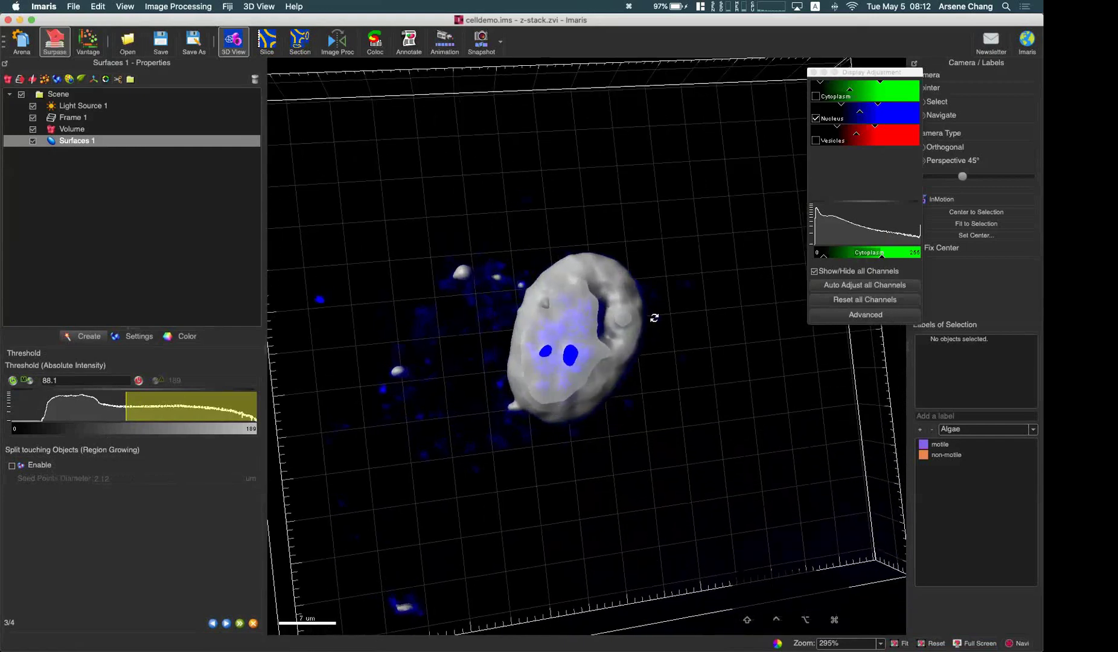
# Filter Surfaces 1 by Number of Voxels Img=1 above 2.85e4 to keep only the nucleus, and finish creating the surface
pyautogui.click(226, 625)
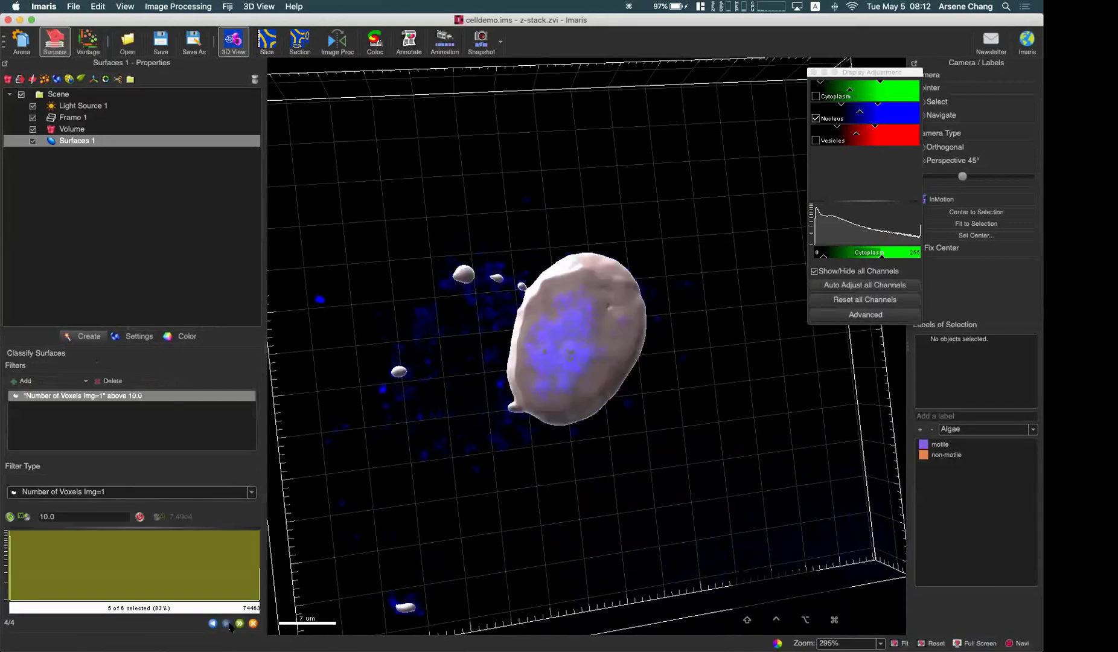
pyautogui.click(104, 581)
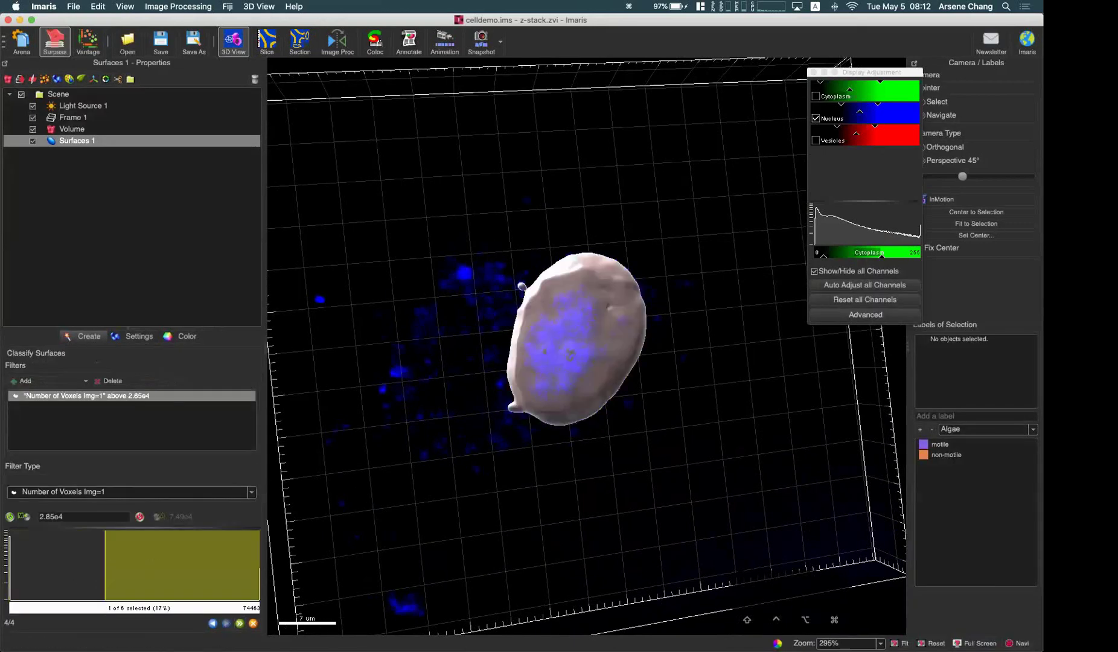
pyautogui.click(240, 623)
pyautogui.moveTo(570, 343); pyautogui.dragTo(584, 284)
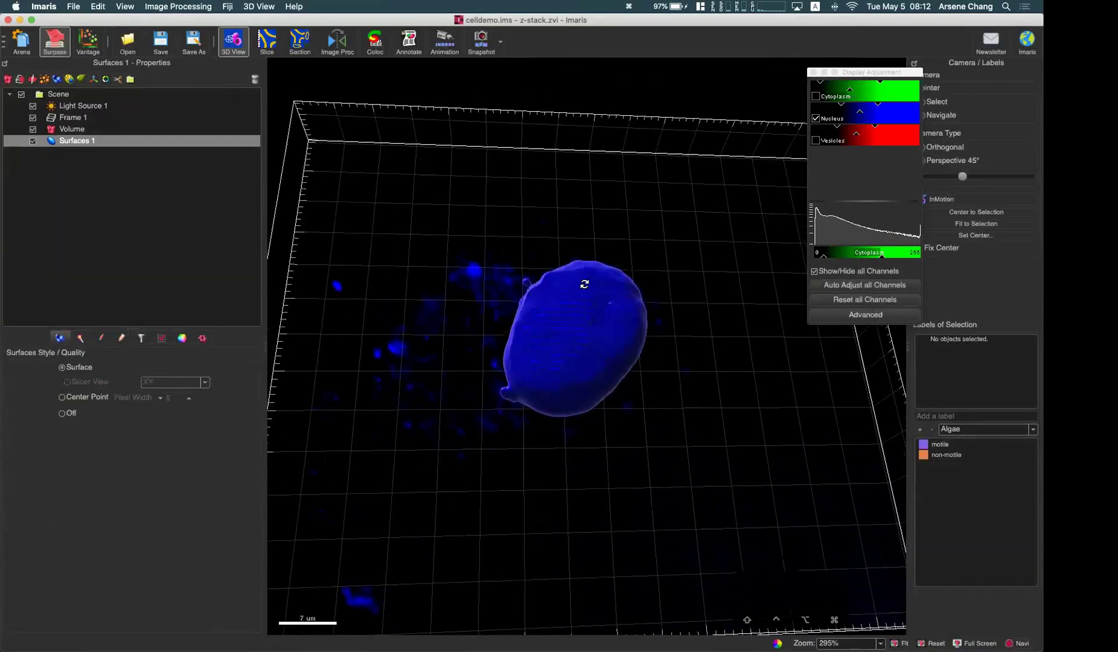
# Mask a duplicate of Channel 2 - Nucleus with the whole surface, setting the voxels outside the surface to 0.000
pyautogui.click(122, 338)
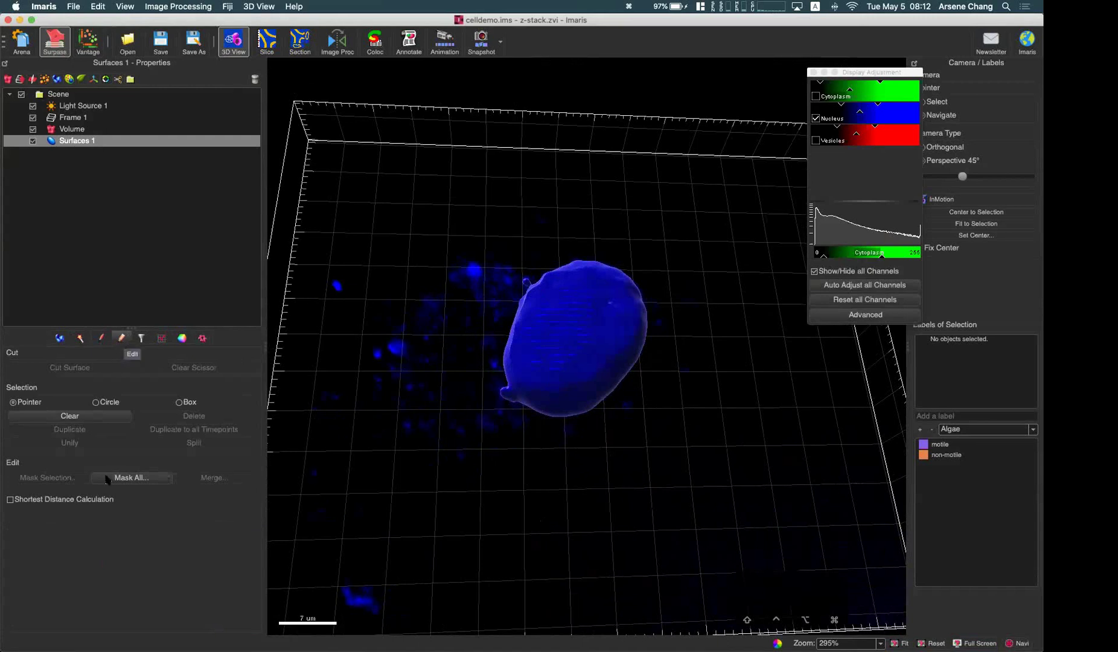
pyautogui.click(139, 480)
pyautogui.moveTo(475, 233); pyautogui.dragTo(530, 403)
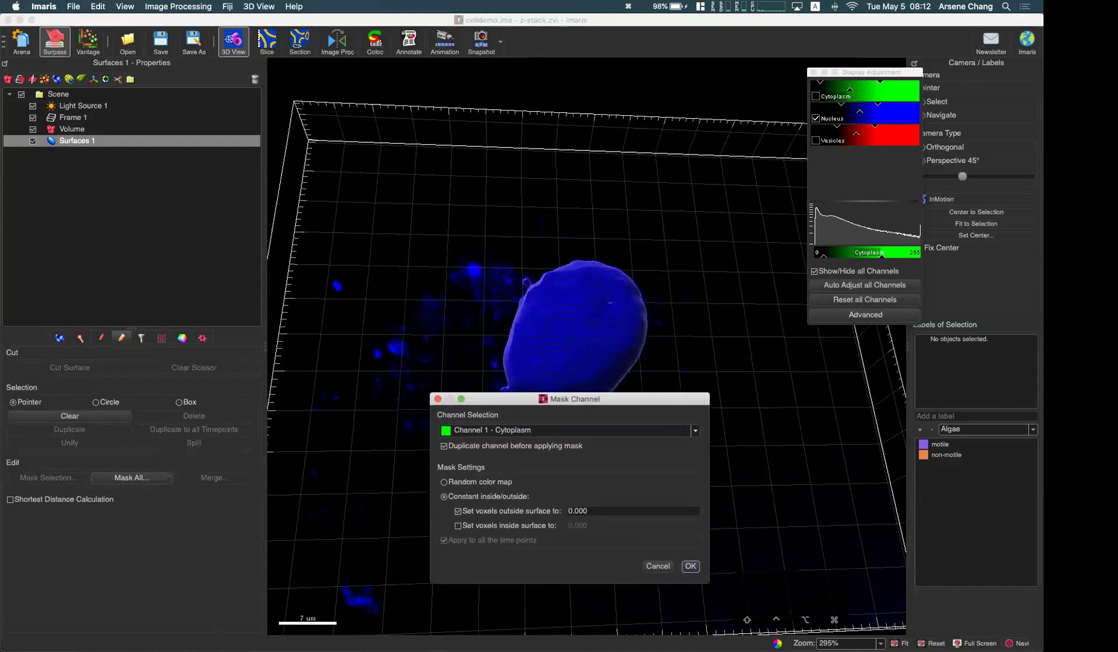
pyautogui.click(538, 430)
pyautogui.click(531, 442)
pyautogui.moveTo(558, 396); pyautogui.dragTo(710, 218)
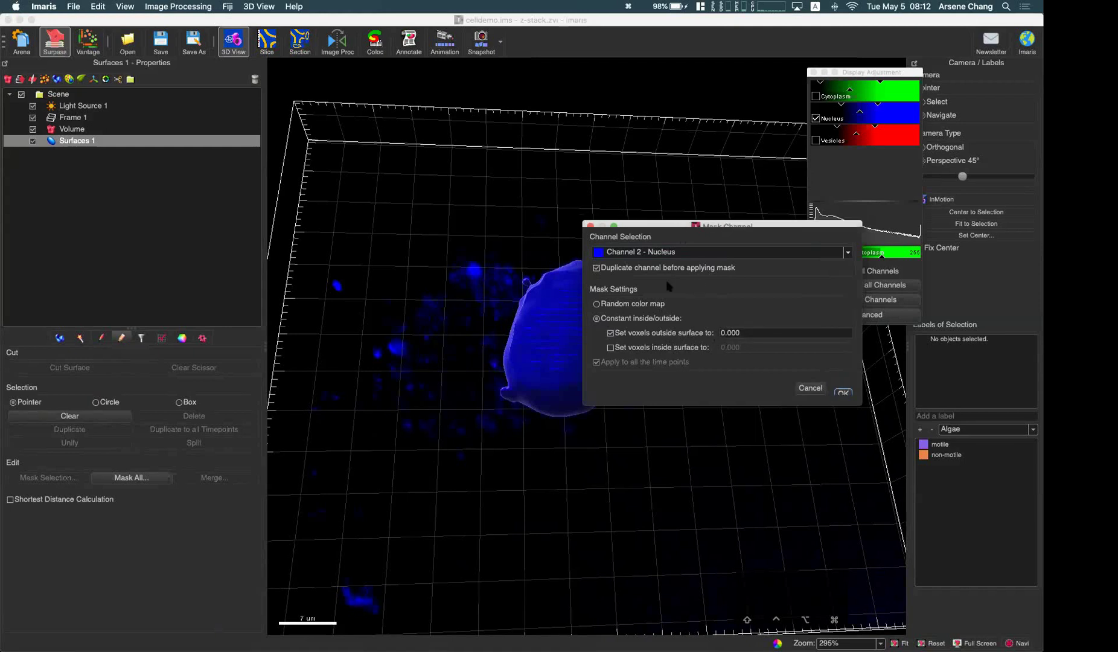
pyautogui.moveTo(685, 222); pyautogui.dragTo(633, 381)
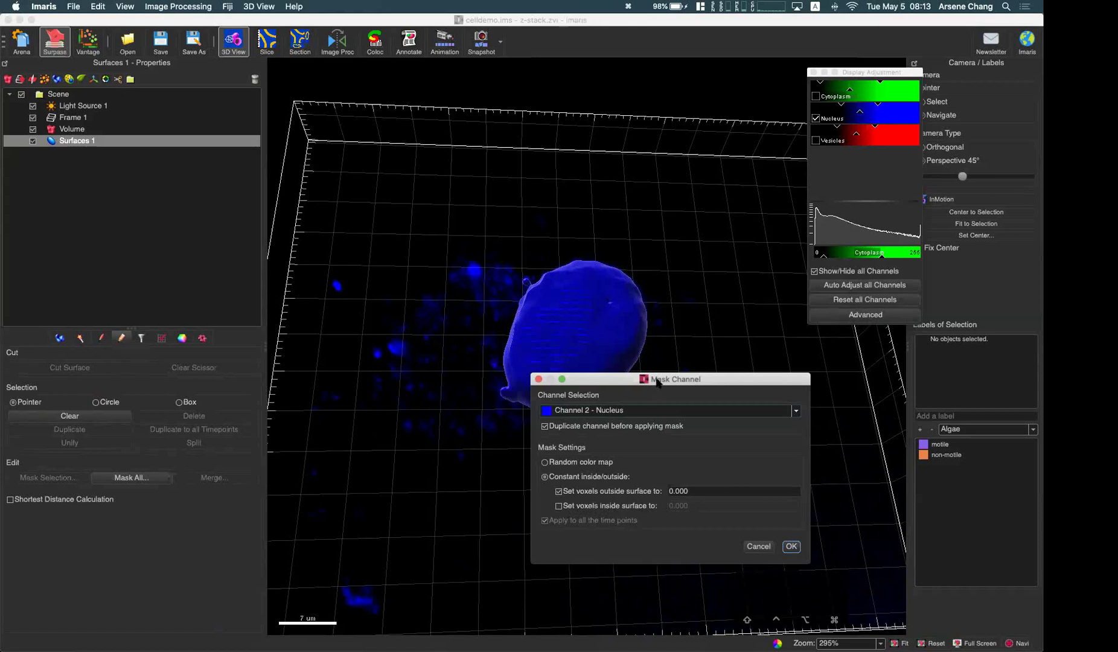
pyautogui.moveTo(657, 382); pyautogui.dragTo(662, 342)
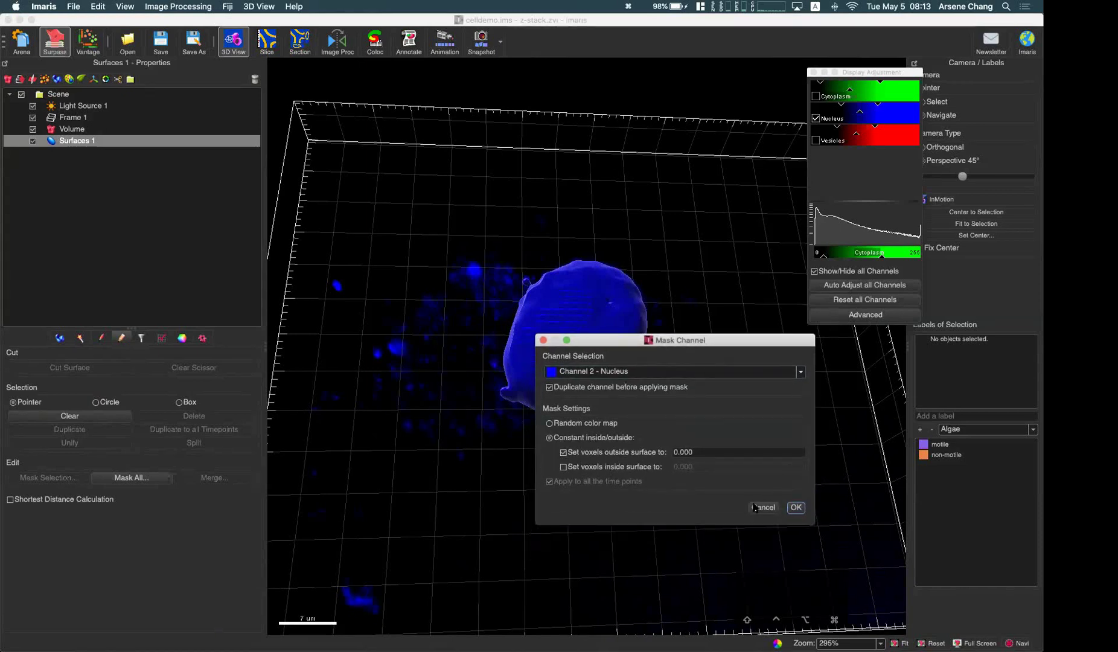
pyautogui.click(797, 508)
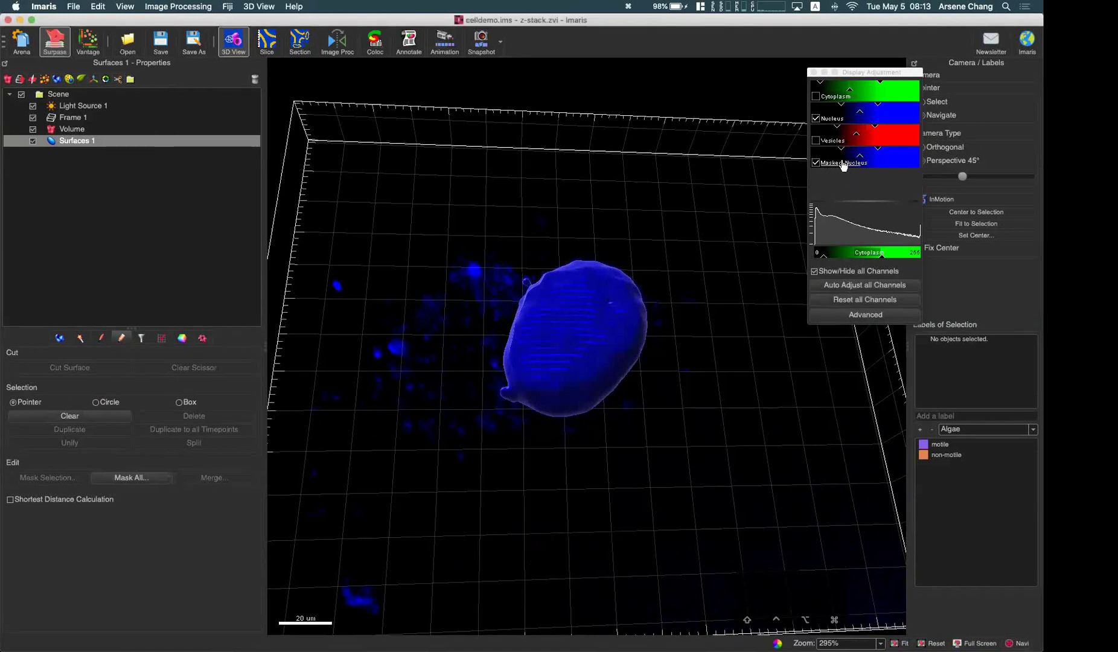
# Hide Surfaces 1 and the original Nucleus channel so that only the Masked Nucleus channel is displayed
pyautogui.click(33, 141)
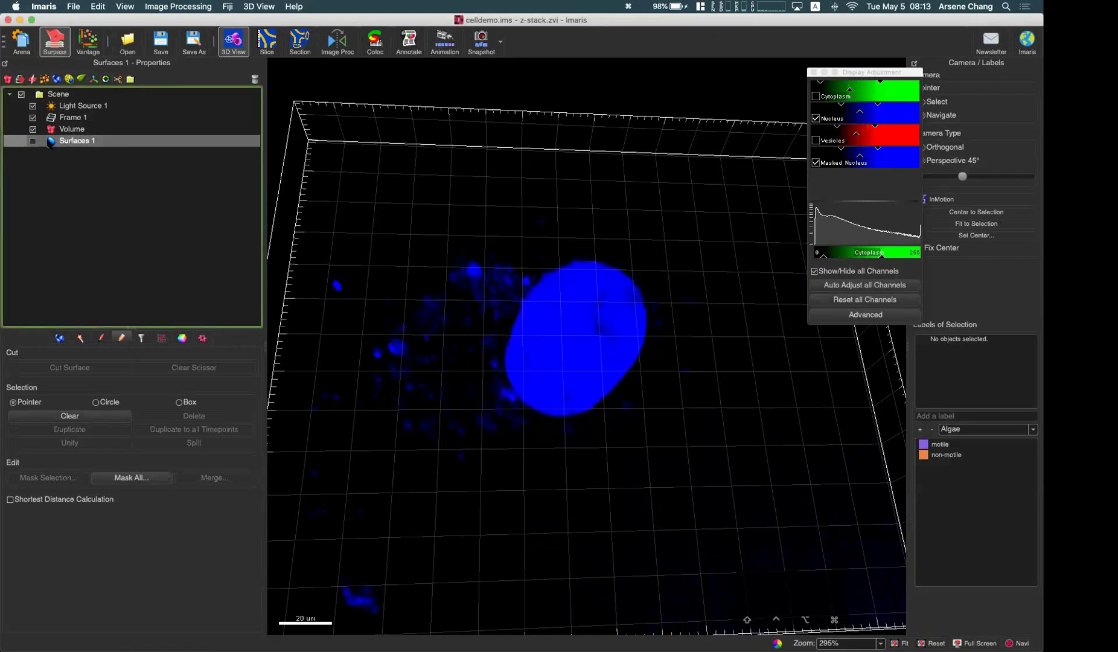
pyautogui.click(816, 119)
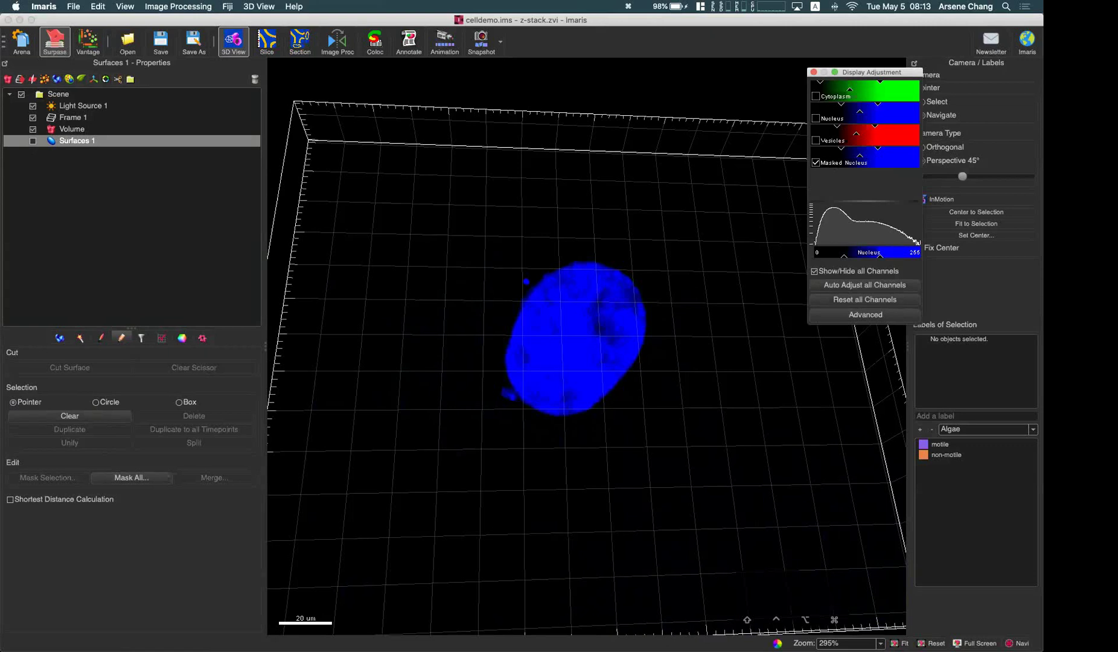
pyautogui.moveTo(565, 294); pyautogui.dragTo(561, 336)
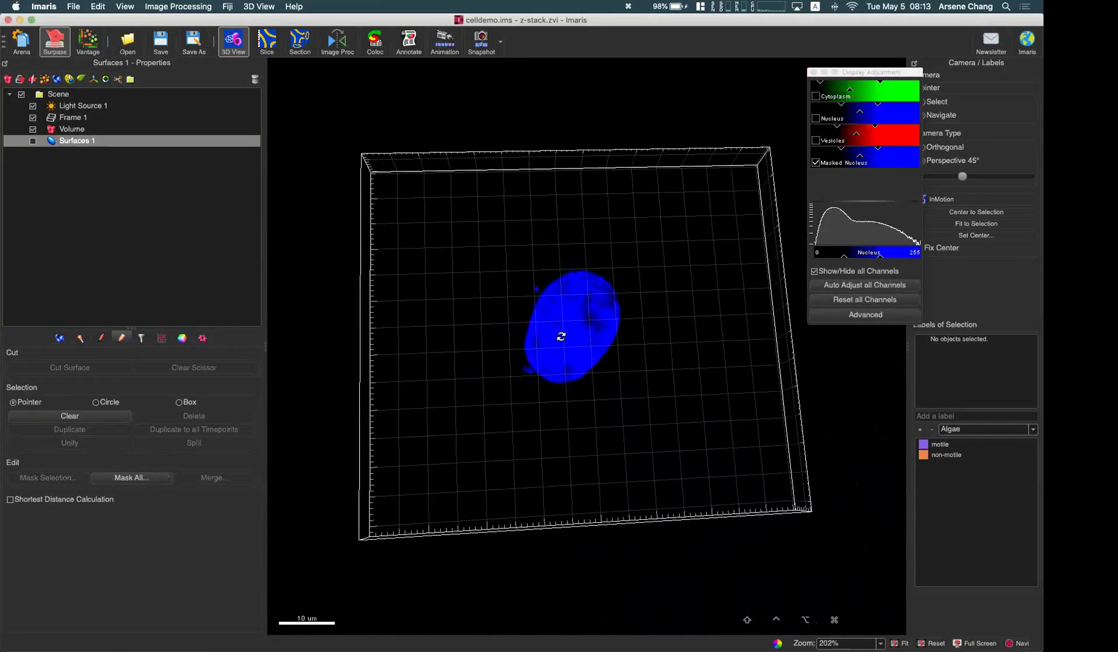
pyautogui.moveTo(561, 336); pyautogui.dragTo(587, 308)
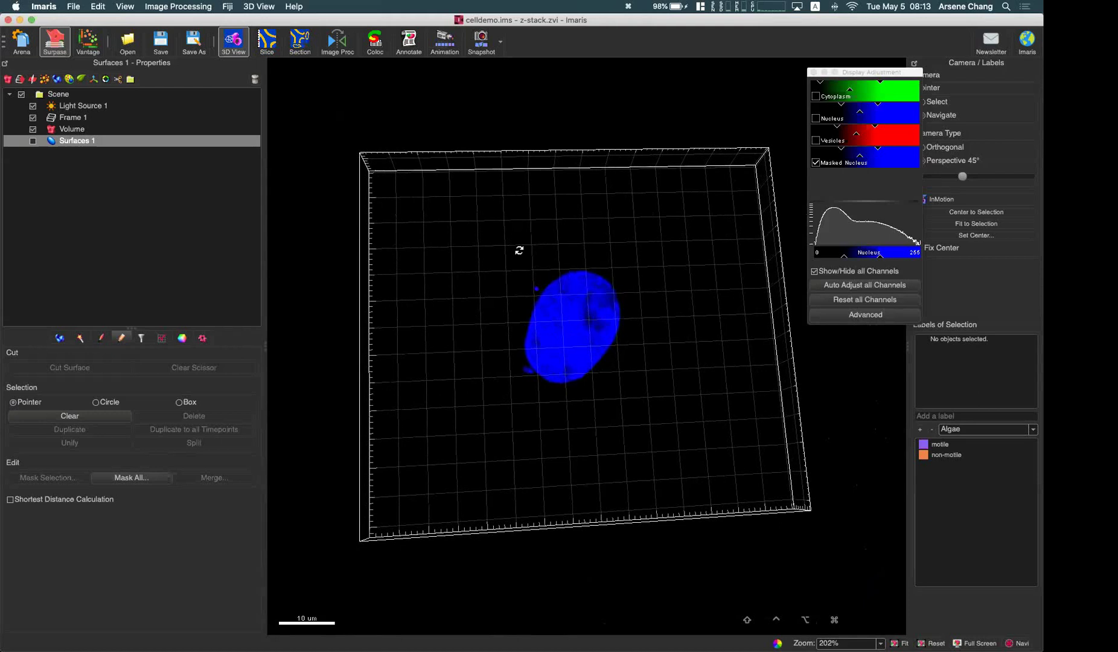
pyautogui.moveTo(523, 249); pyautogui.dragTo(512, 248)
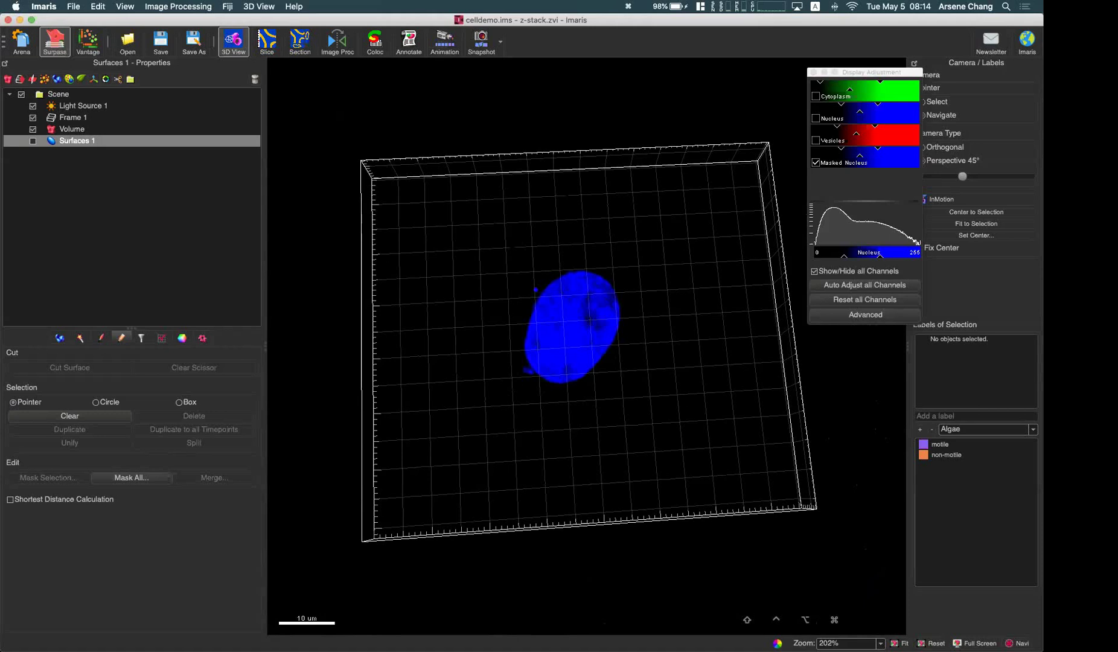
pyautogui.moveTo(489, 265); pyautogui.dragTo(283, 157)
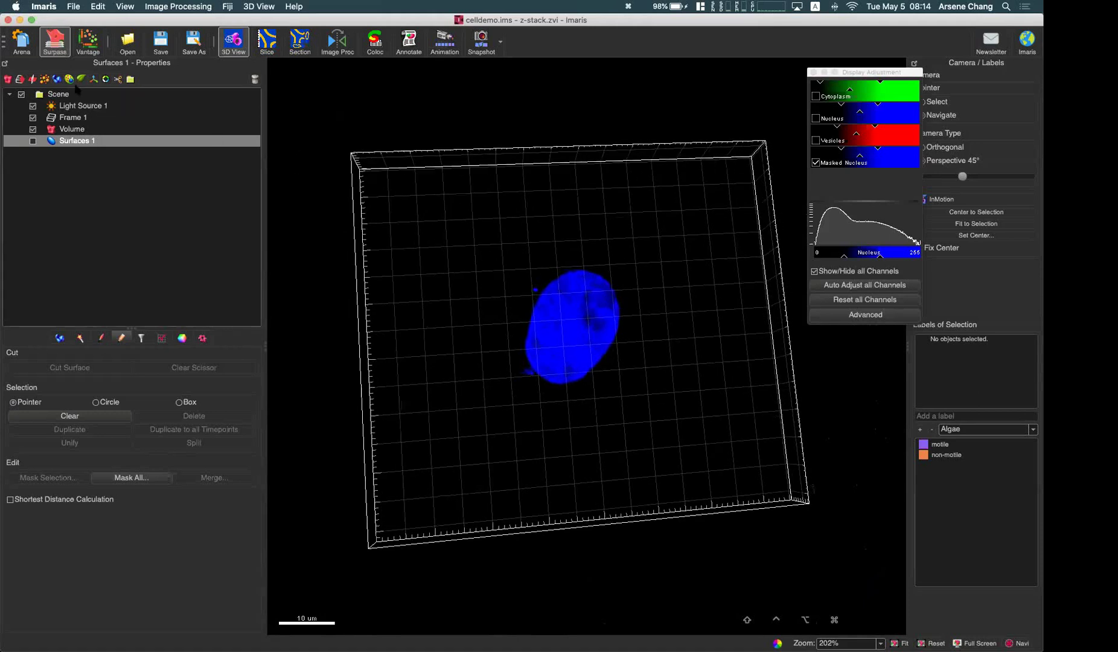
# Leave celldemo.ims without saving the changes and open the Microglia-vasculature_with_objects.ims dataset from the Imaris Demo Images folder
pyautogui.click(20, 49)
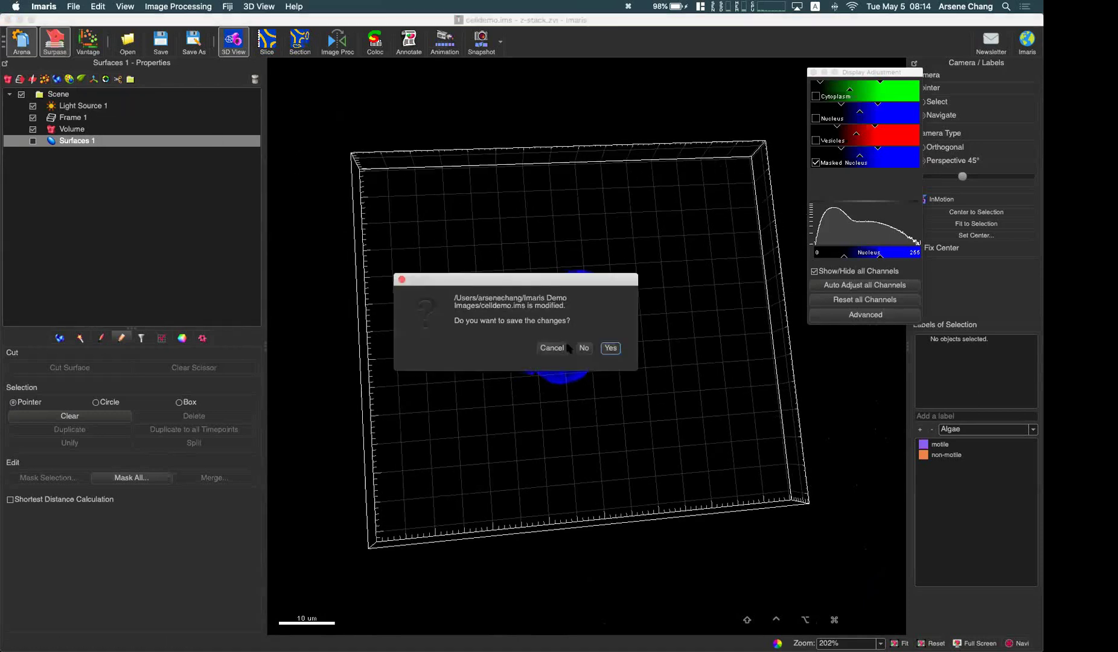
pyautogui.click(583, 348)
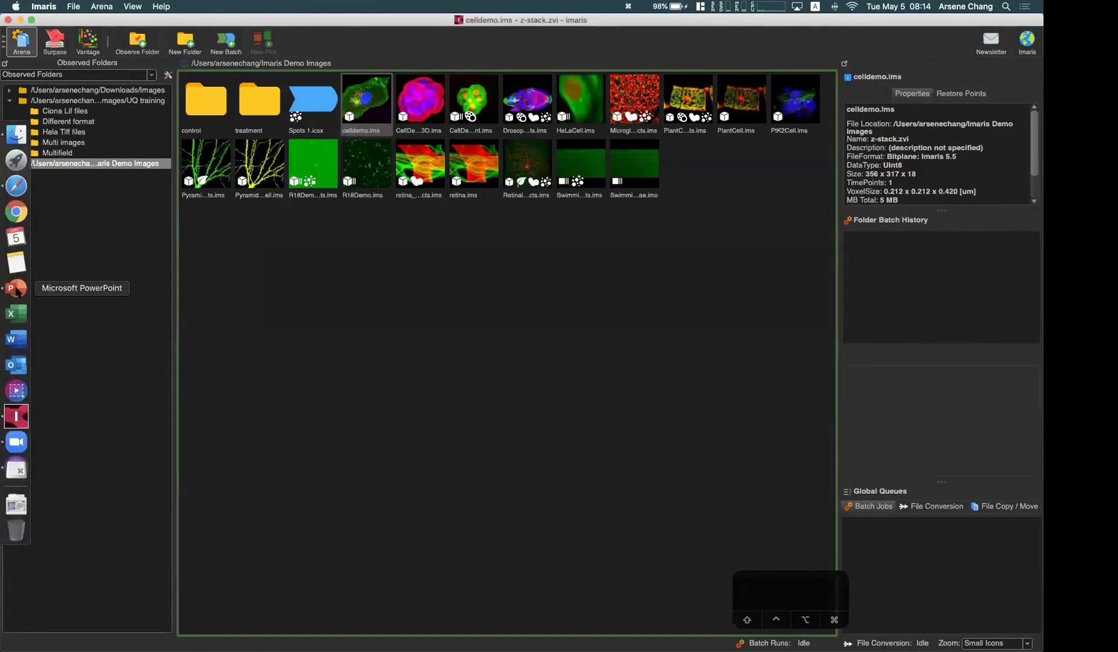
pyautogui.click(15, 288)
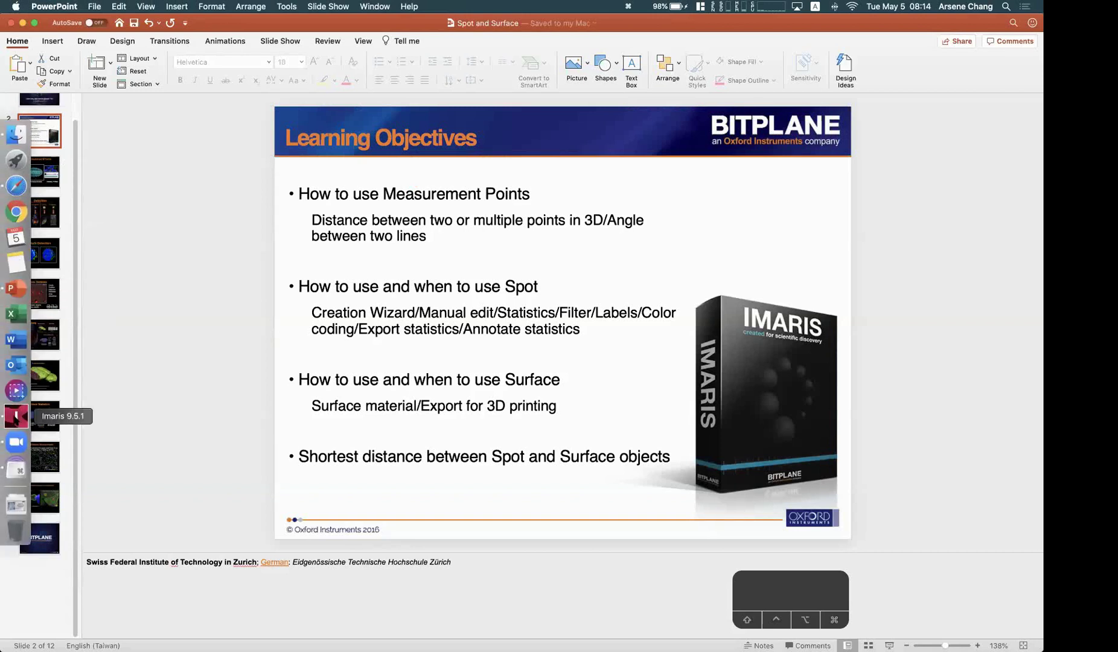
pyautogui.click(15, 416)
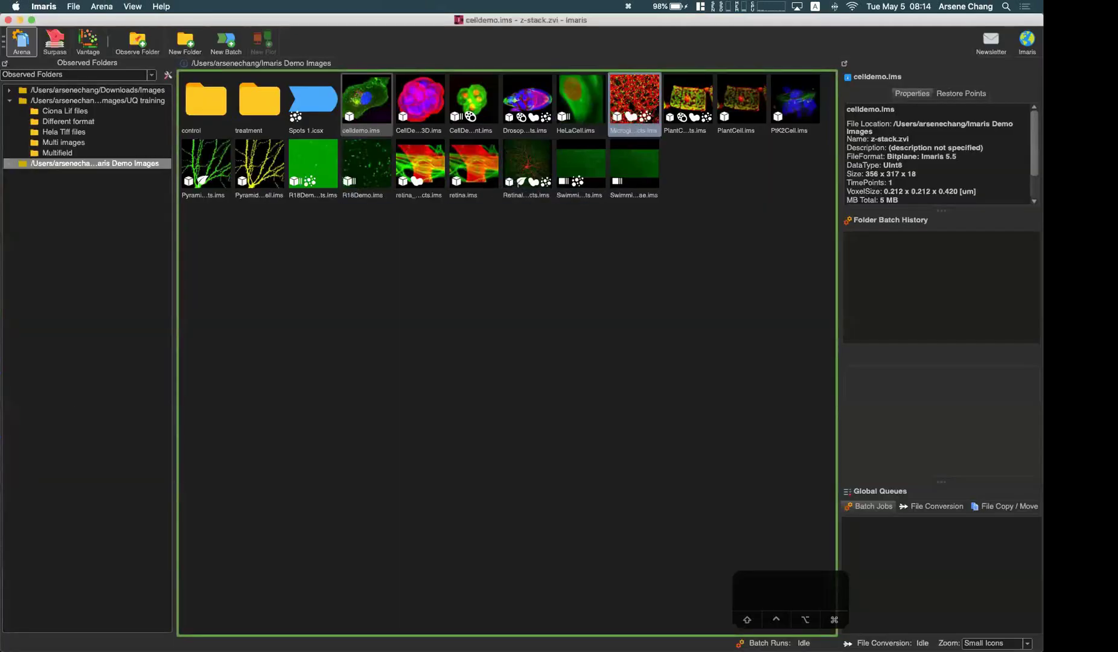
pyautogui.doubleClick(630, 102)
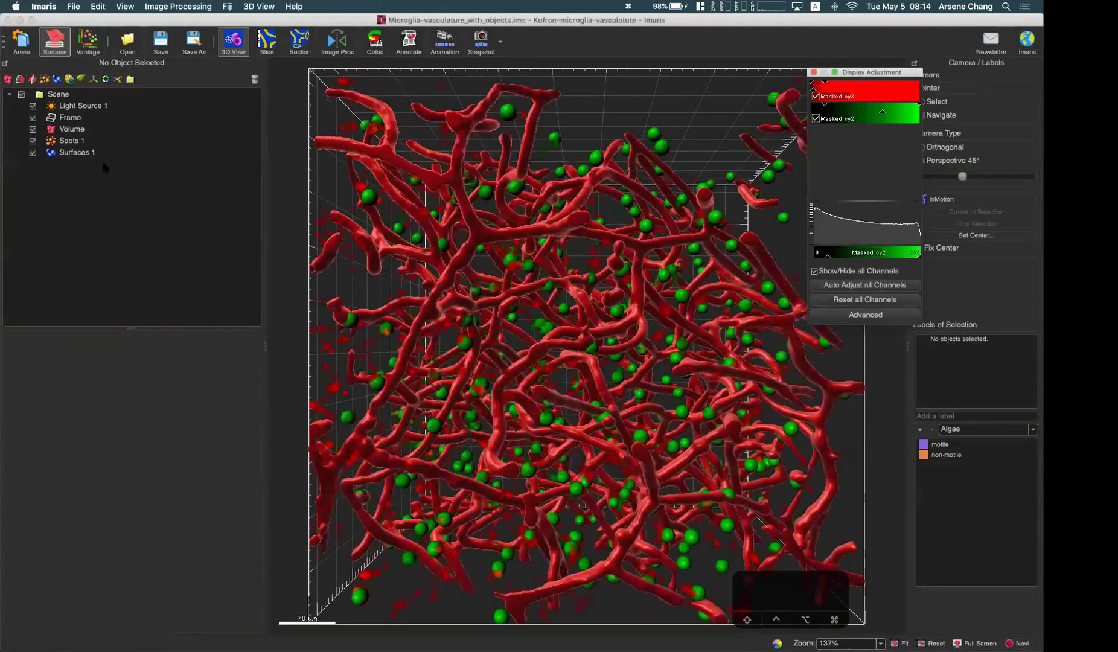
# Hide Surfaces 1 and Spots 1 so that only the volume's channels are displayed
pyautogui.click(34, 148)
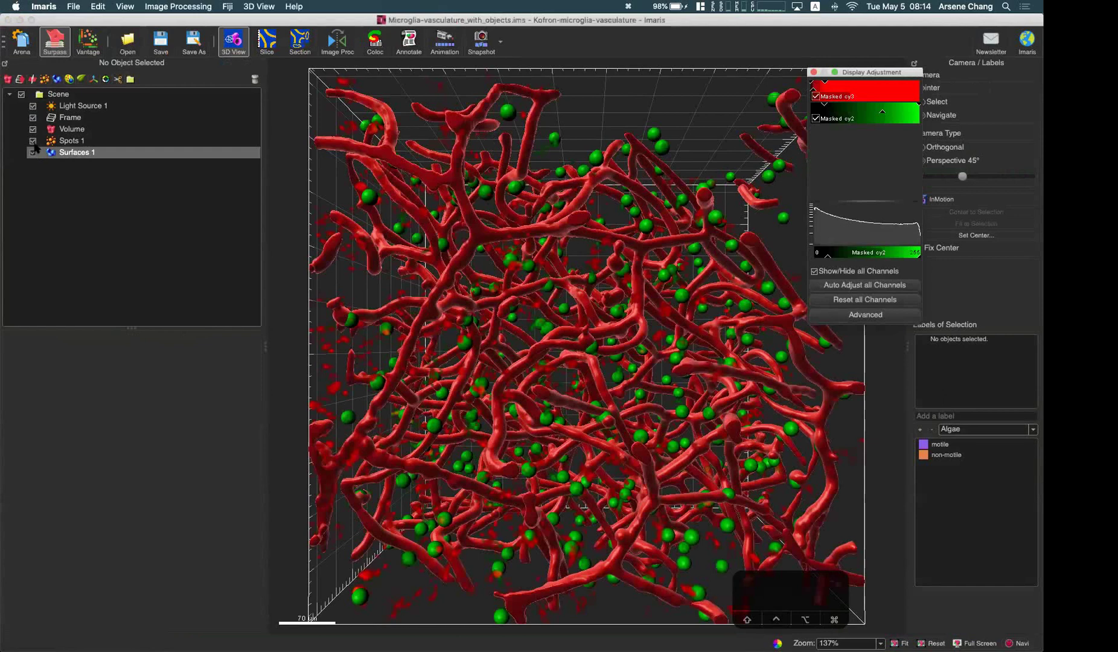
pyautogui.click(32, 152)
pyautogui.click(43, 141)
pyautogui.click(32, 140)
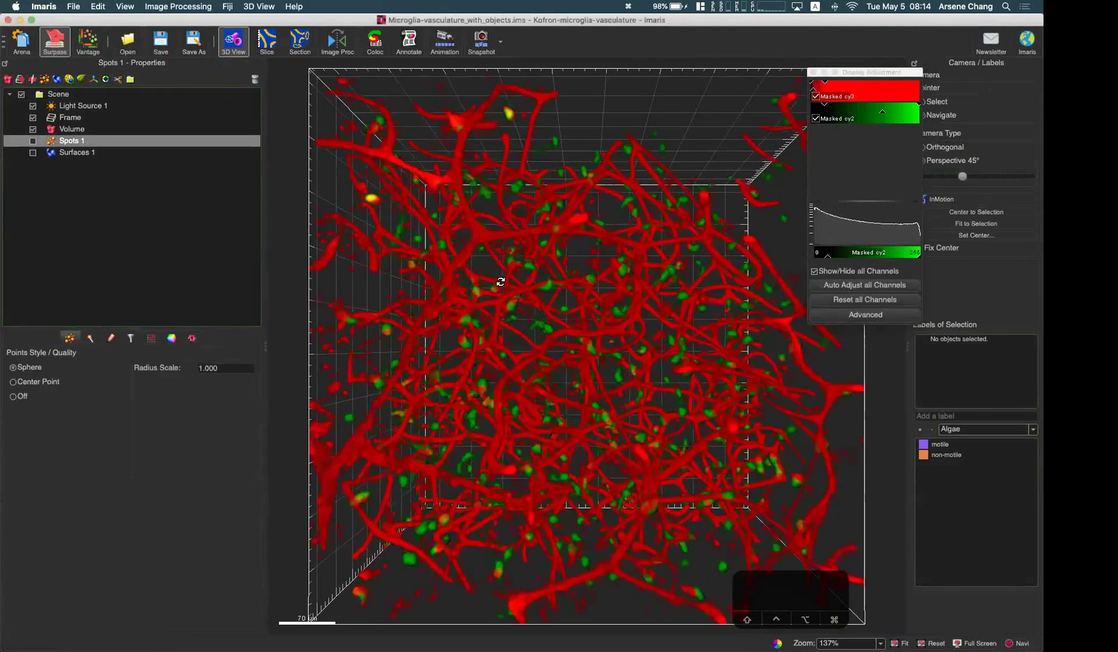
# Examine the red vessels and green microglia in the volume up close and from several angles
pyautogui.moveTo(500, 282); pyautogui.dragTo(622, 171)
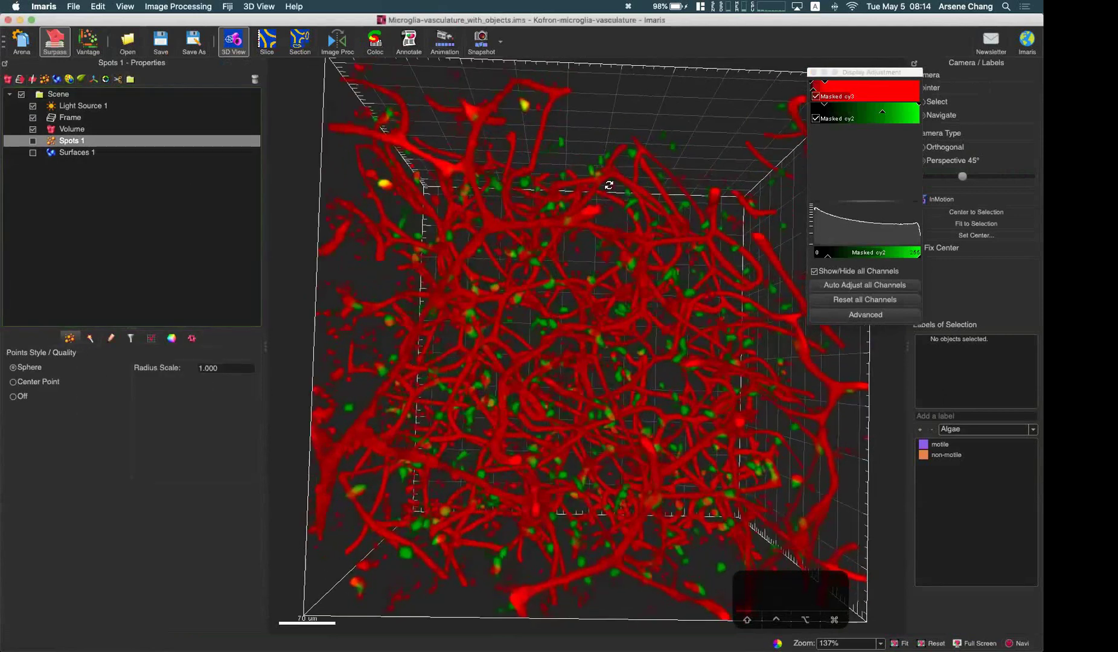
pyautogui.scroll(3, 553, 172)
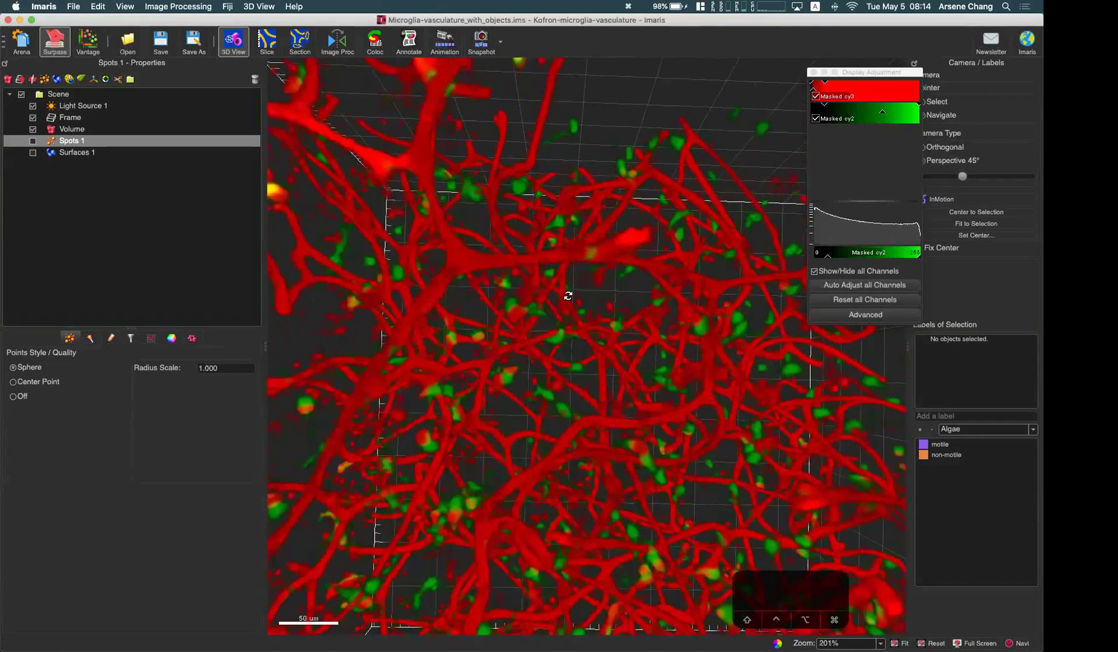
pyautogui.scroll(-3, 568, 295)
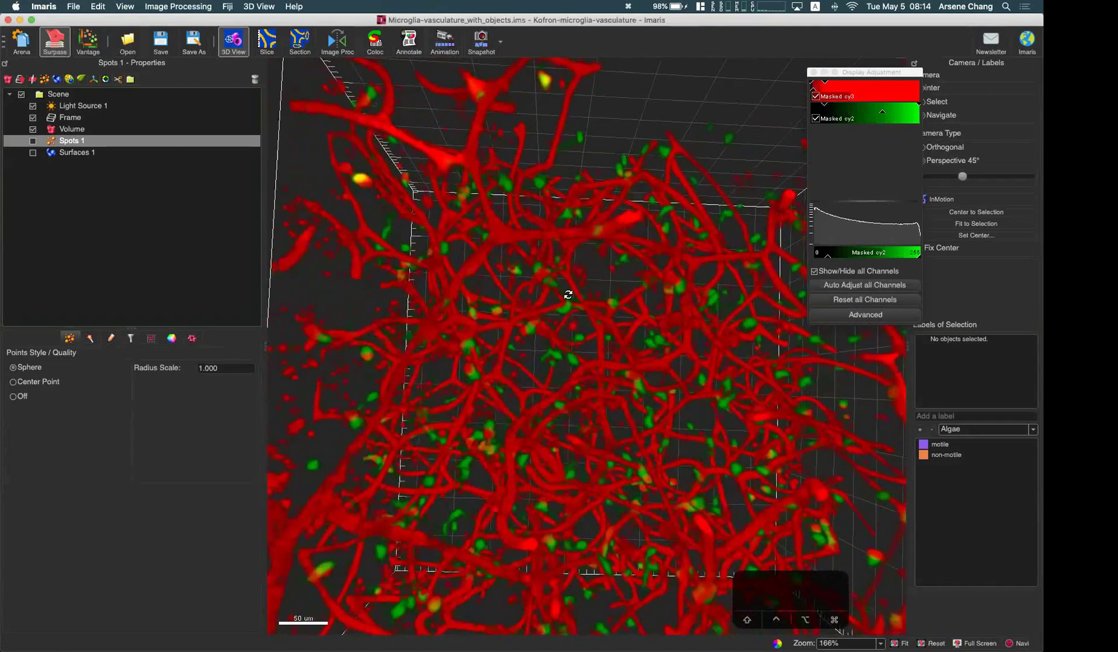
pyautogui.scroll(-2, 568, 294)
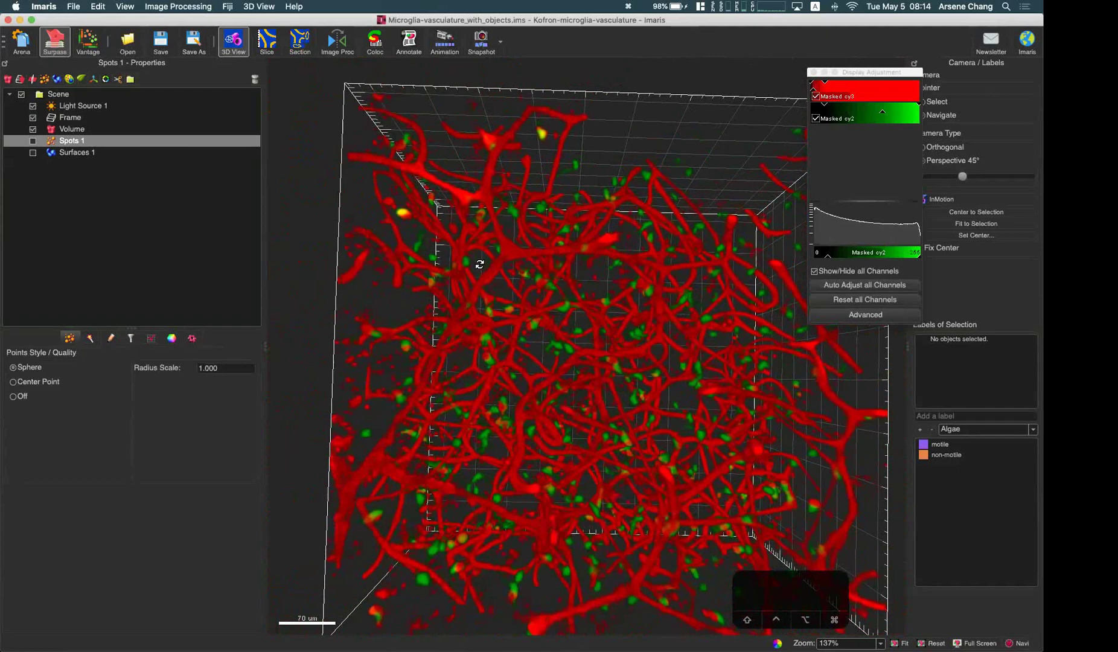
pyautogui.scroll(10, 473, 257)
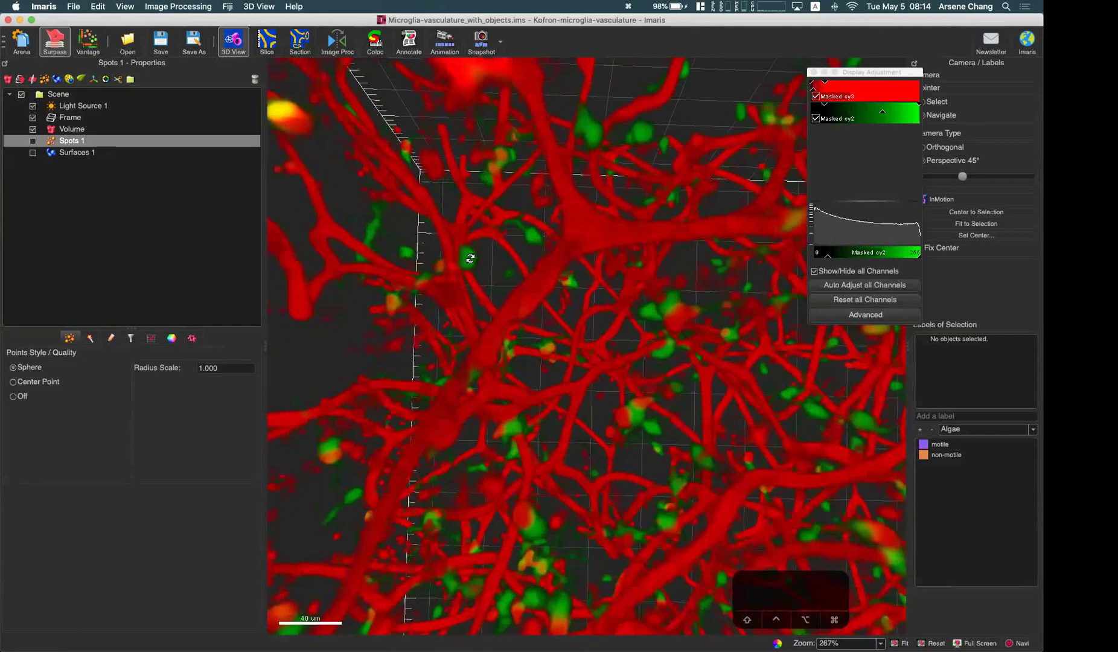
pyautogui.scroll(-10, 465, 255)
pyautogui.scroll(-3, 489, 294)
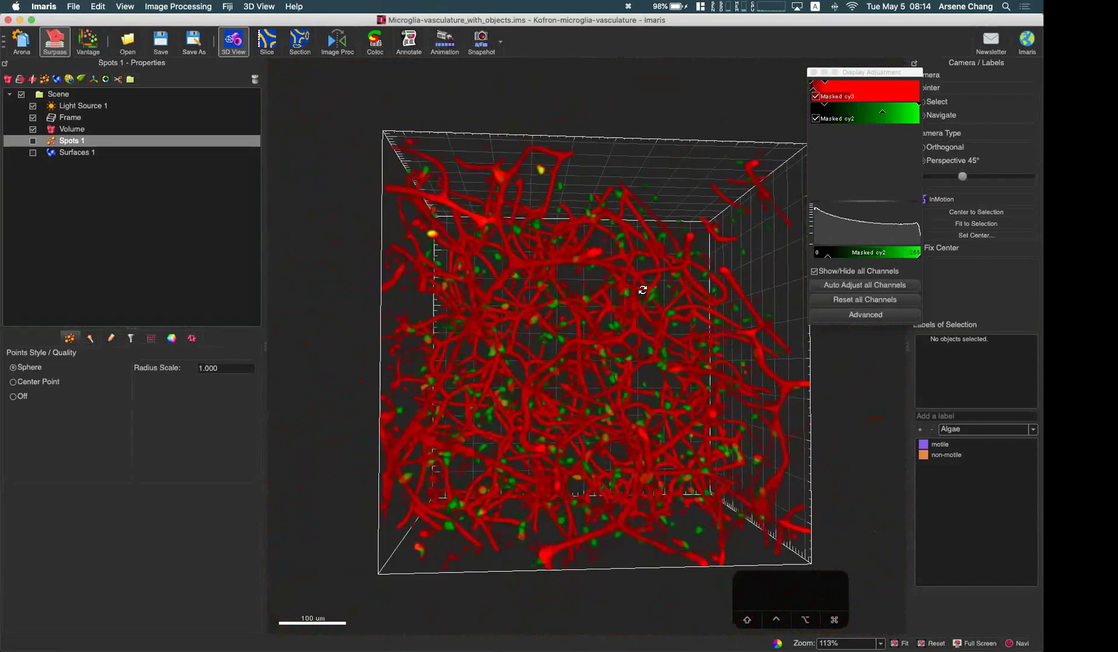
pyautogui.moveTo(550, 321); pyautogui.dragTo(558, 301)
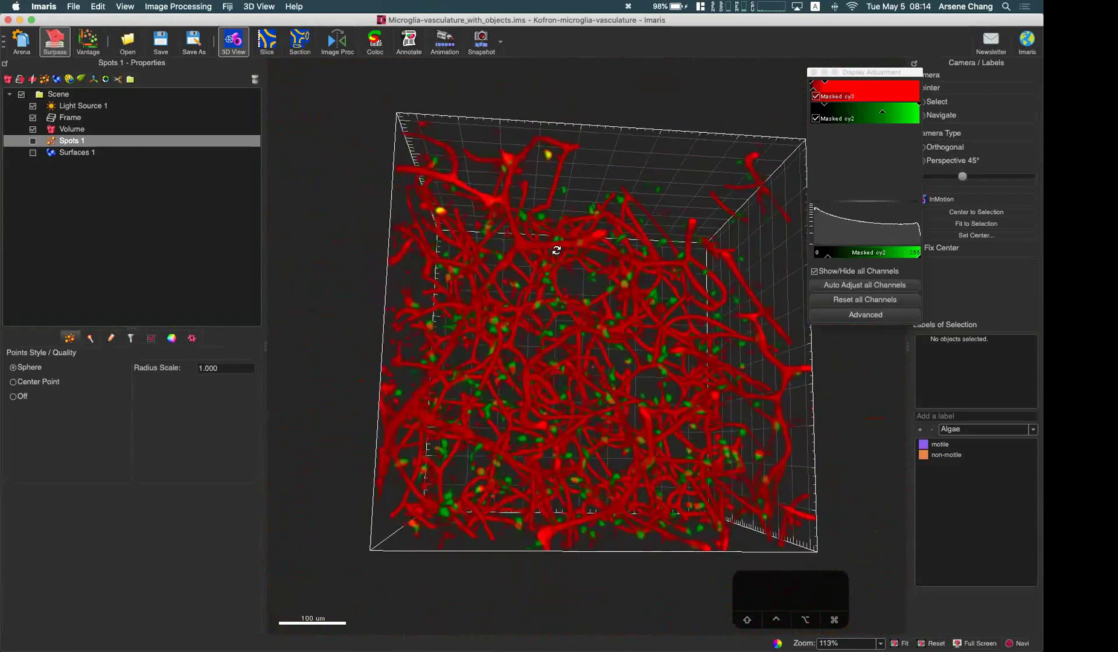
pyautogui.moveTo(573, 331); pyautogui.dragTo(511, 267)
# Display Surfaces 1 over the volume to compare it with the vessel channel
pyautogui.click(32, 154)
pyautogui.click(32, 152)
pyautogui.moveTo(287, 207); pyautogui.dragTo(507, 267)
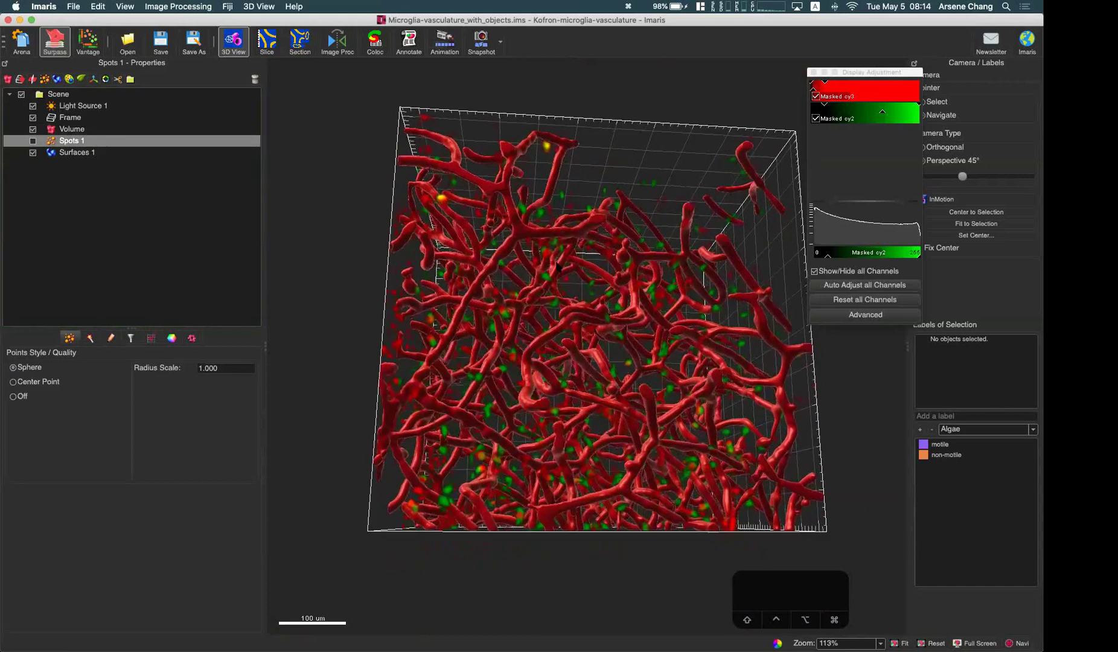
# Show Spots 1 over the microglia and hide Surfaces 1 again
pyautogui.click(32, 140)
pyautogui.click(32, 153)
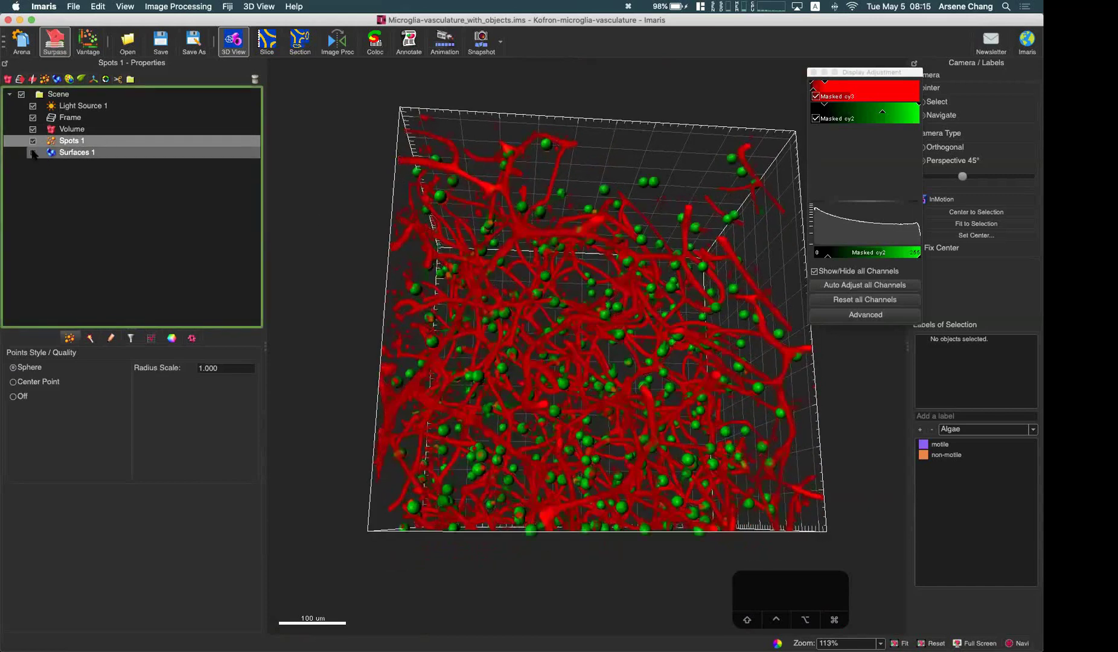
pyautogui.scroll(3, 492, 279)
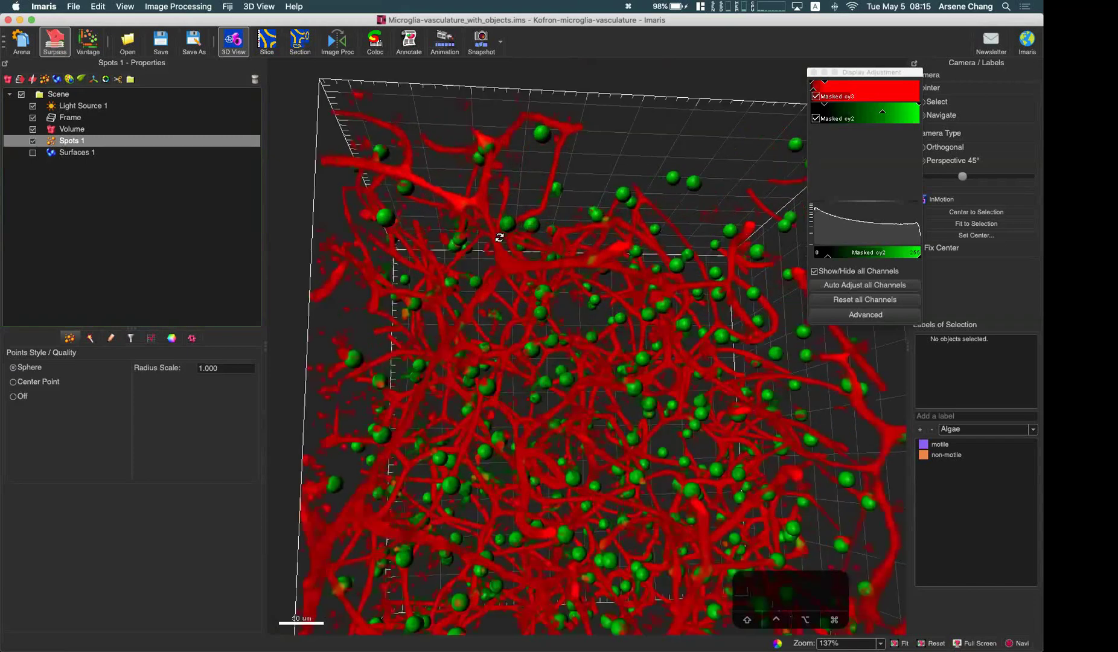
# Display Surfaces 1 together with Spots 1 over the volume
pyautogui.scroll(5, 531, 258)
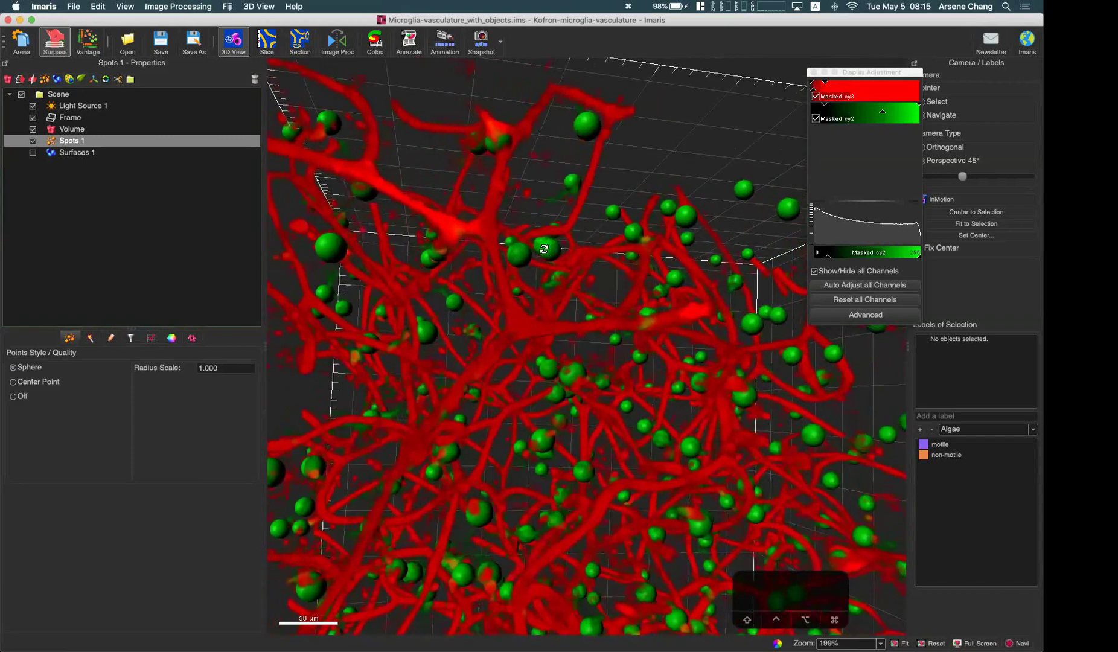
pyautogui.click(32, 152)
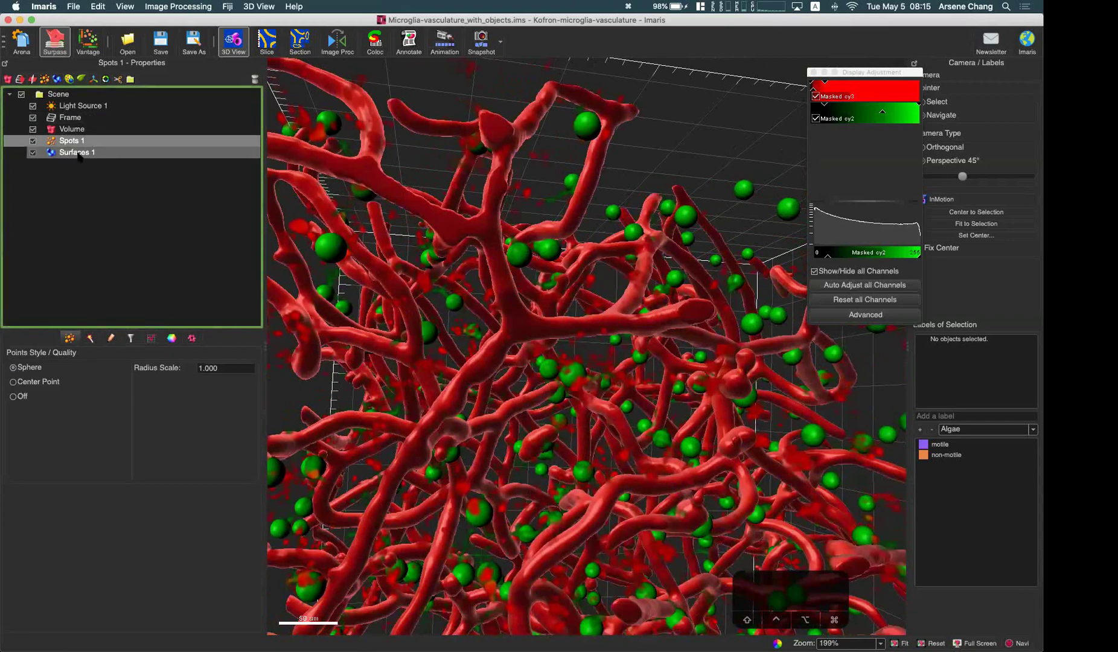
# Start a new spots and a new surfaces object to inspect their Shortest Distance Calculation option, and delete both
pyautogui.click(44, 79)
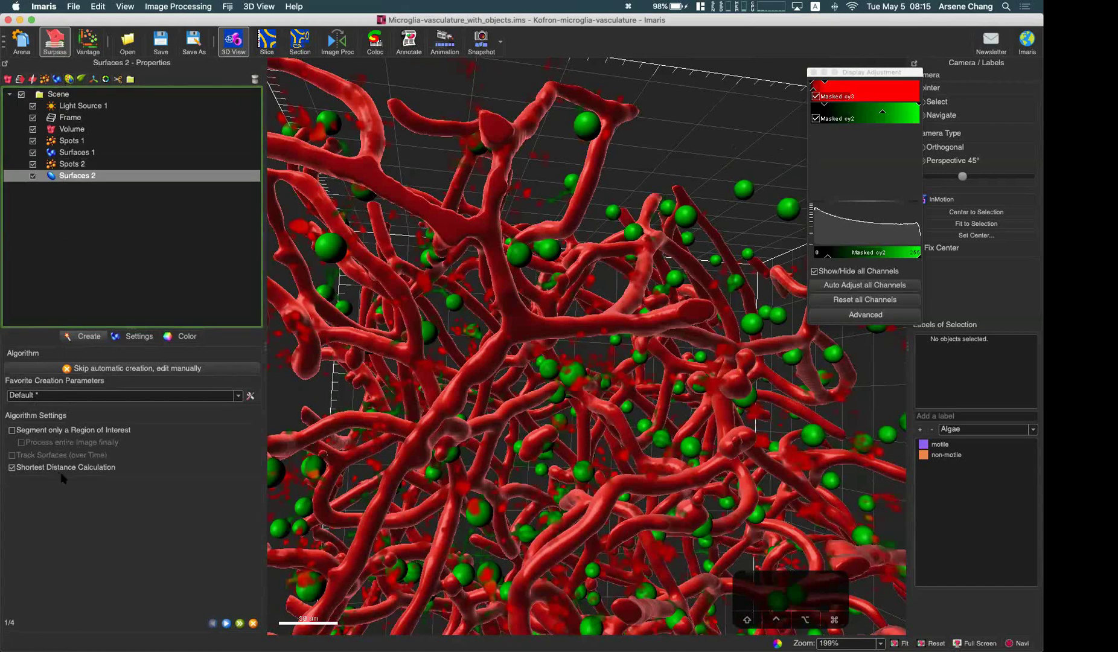
pyautogui.click(255, 79)
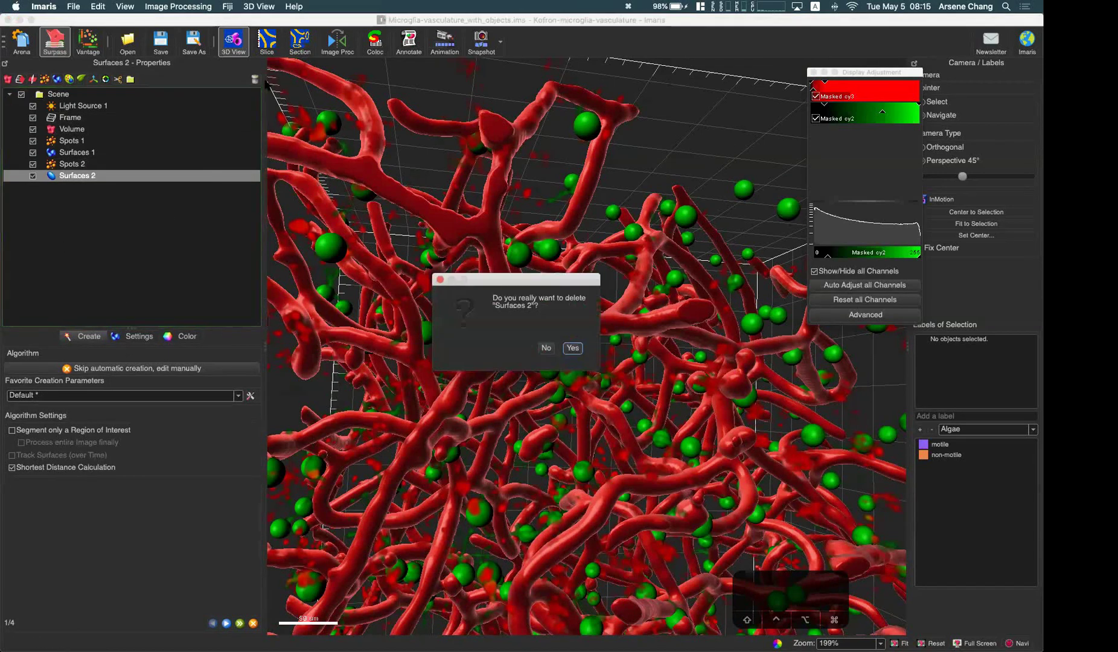
pyautogui.click(572, 348)
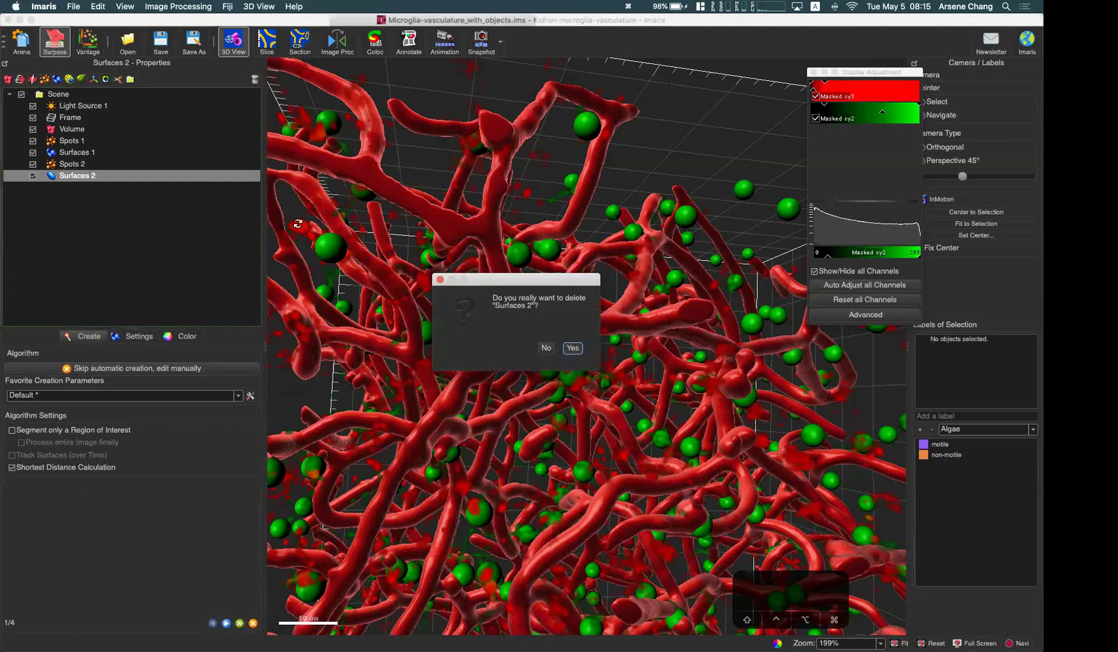
pyautogui.click(254, 79)
pyautogui.click(573, 348)
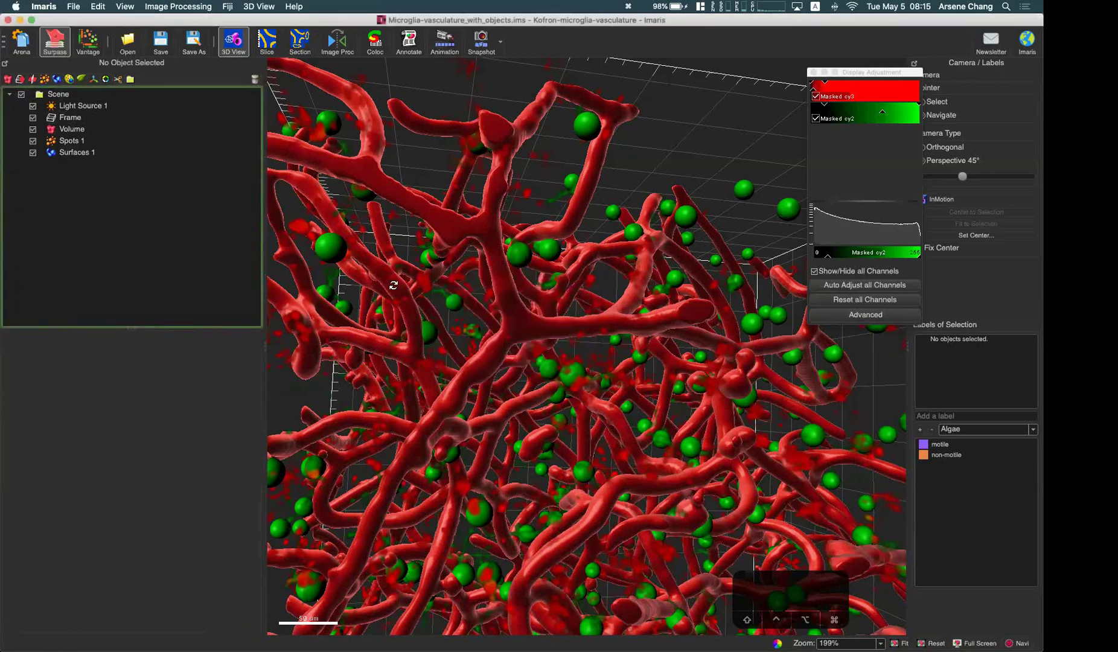
# Review the edit options of Spots 1 and the list of detailed statistics available for it
pyautogui.click(120, 143)
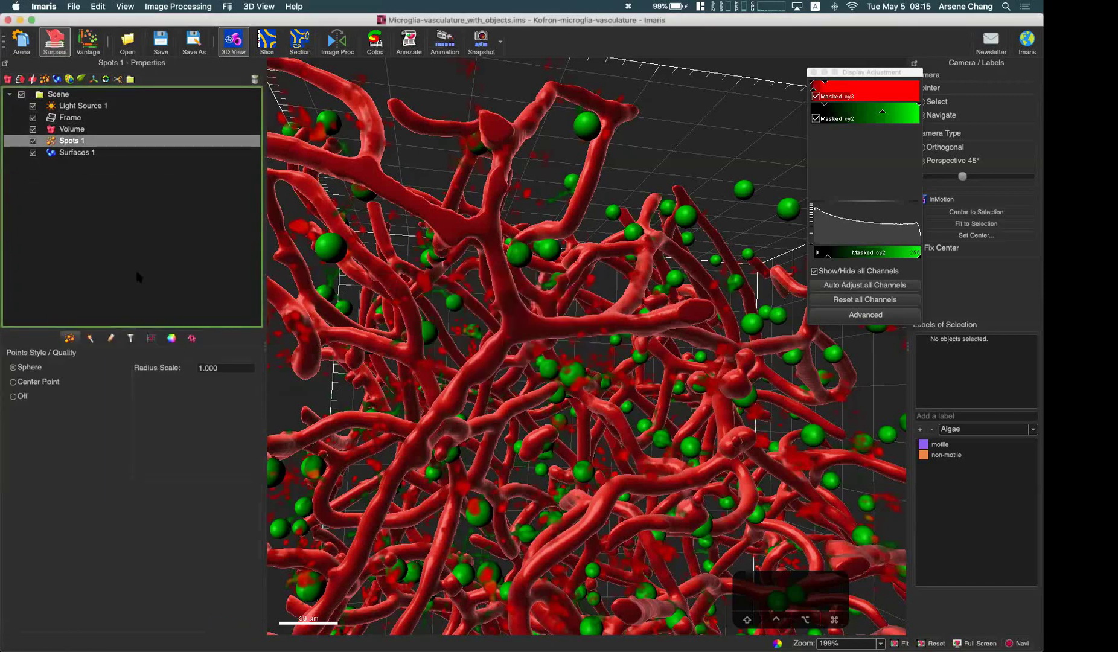
pyautogui.click(110, 338)
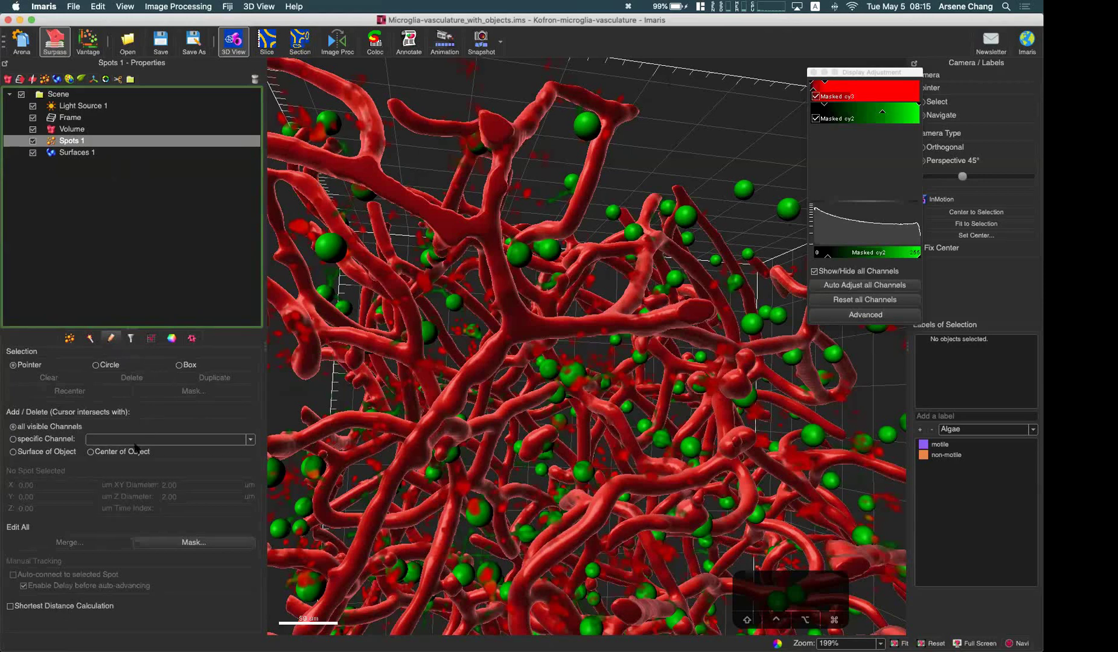
pyautogui.click(151, 338)
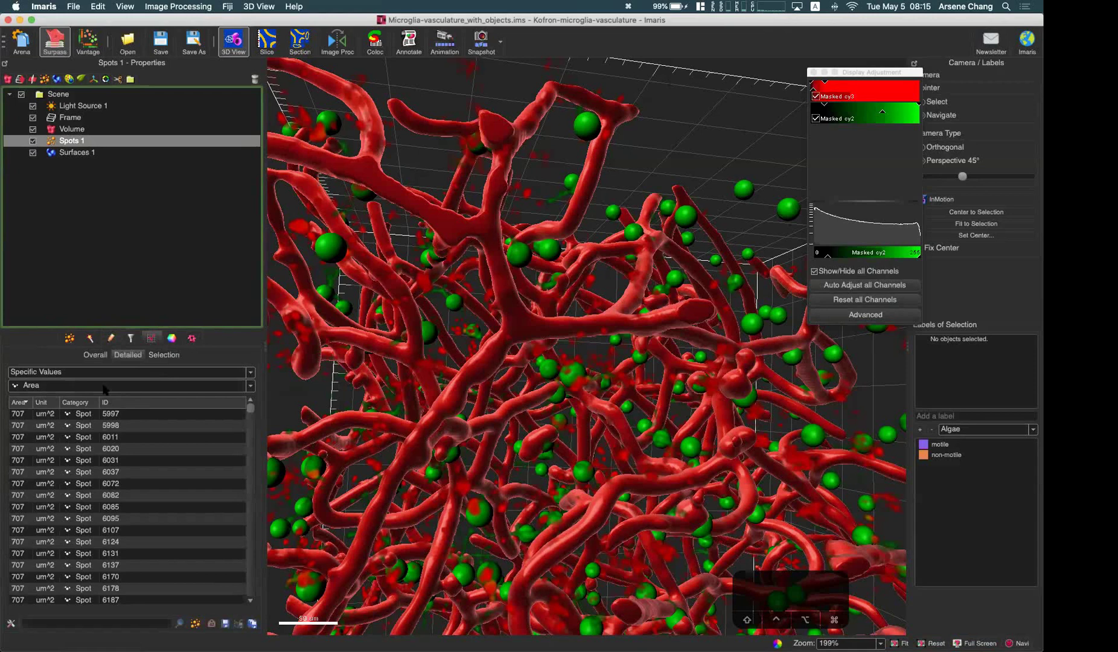
pyautogui.click(103, 386)
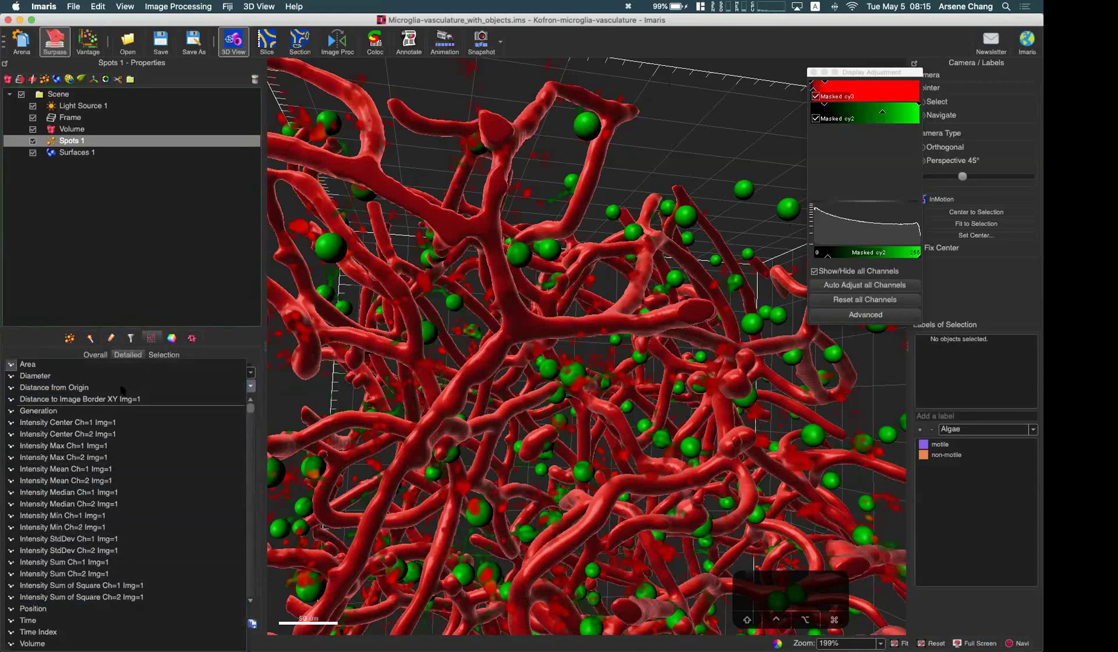
pyautogui.click(236, 338)
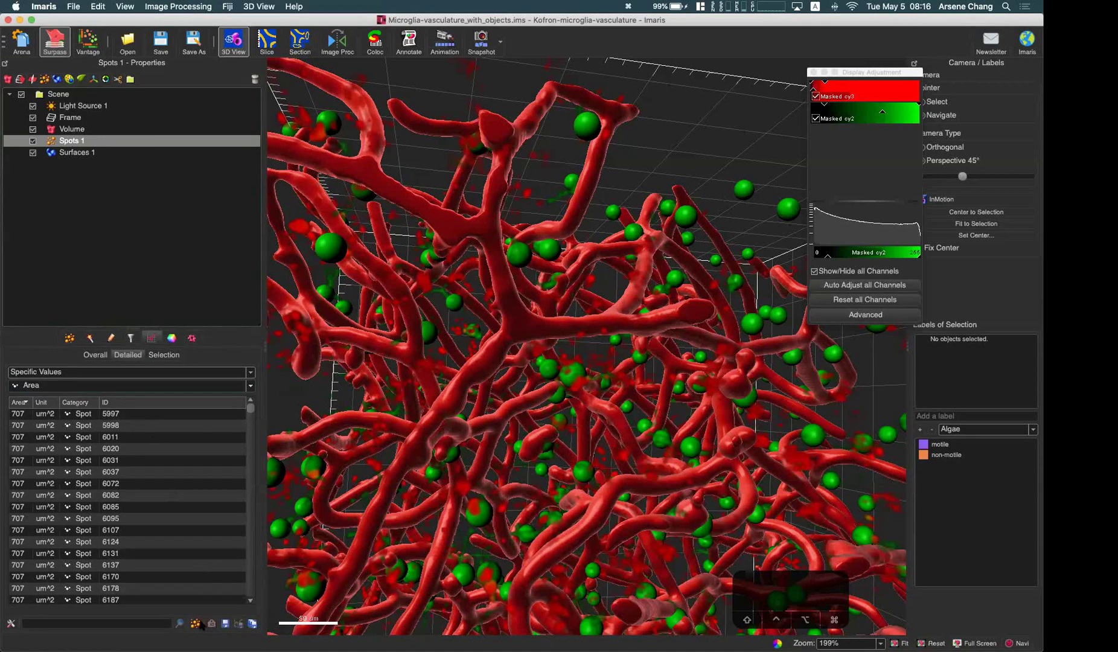
# Check the statistics preferences for the Shortest Distance to Spots and Shortest Distance to Surfaces values of both spots and surfaces
pyautogui.click(11, 624)
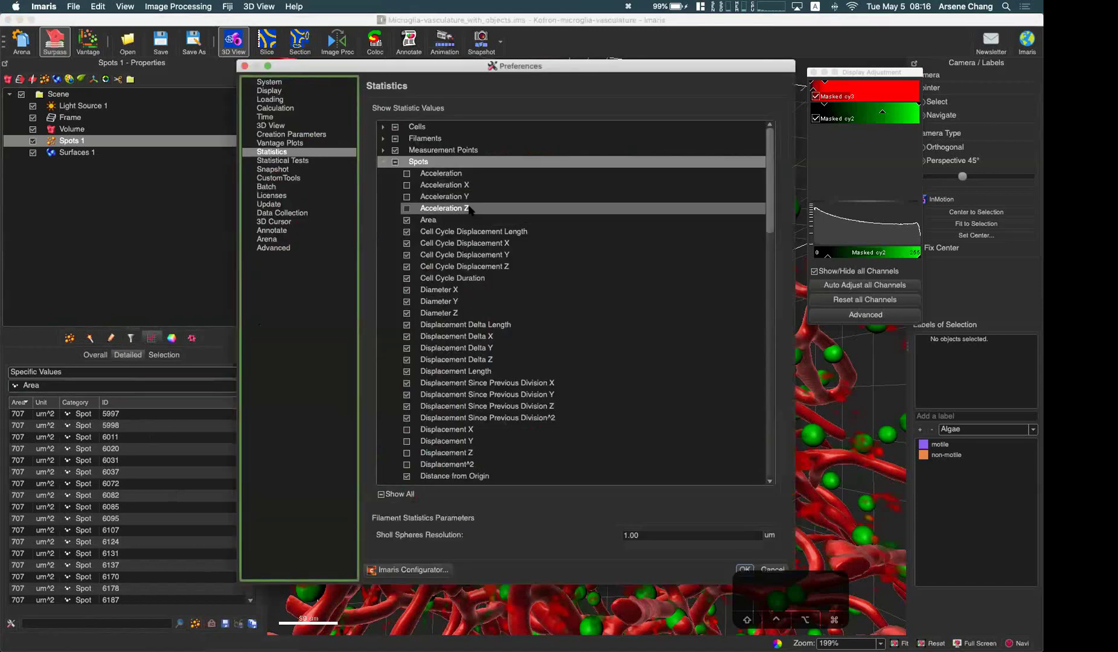
pyautogui.scroll(-20, 458, 199)
pyautogui.scroll(5, 473, 278)
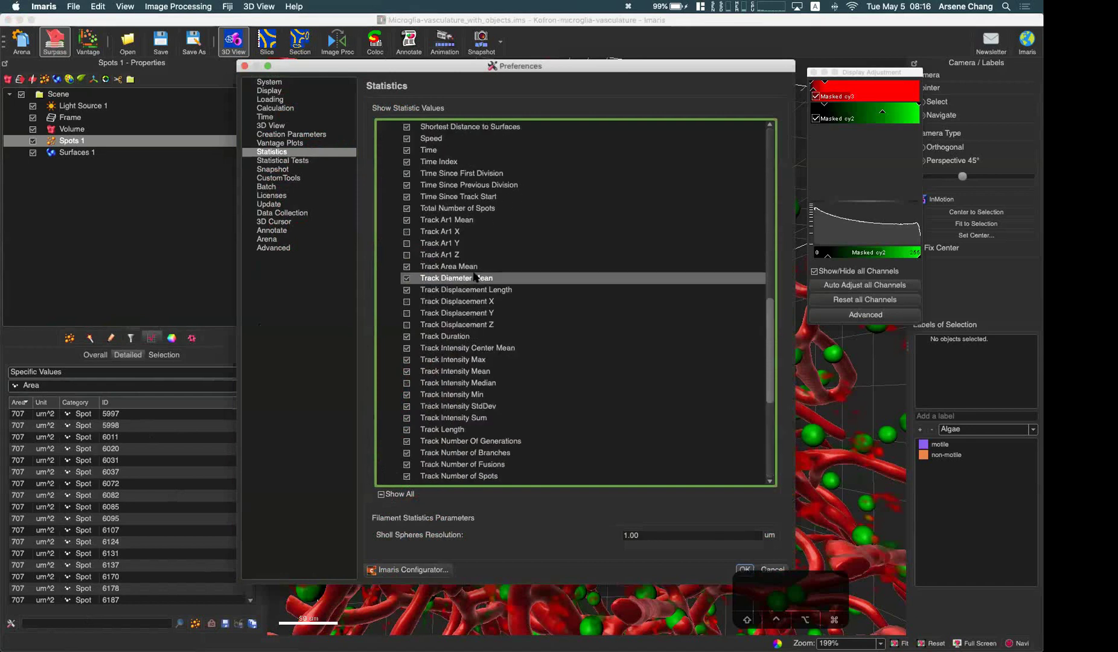
pyautogui.scroll(5, 472, 278)
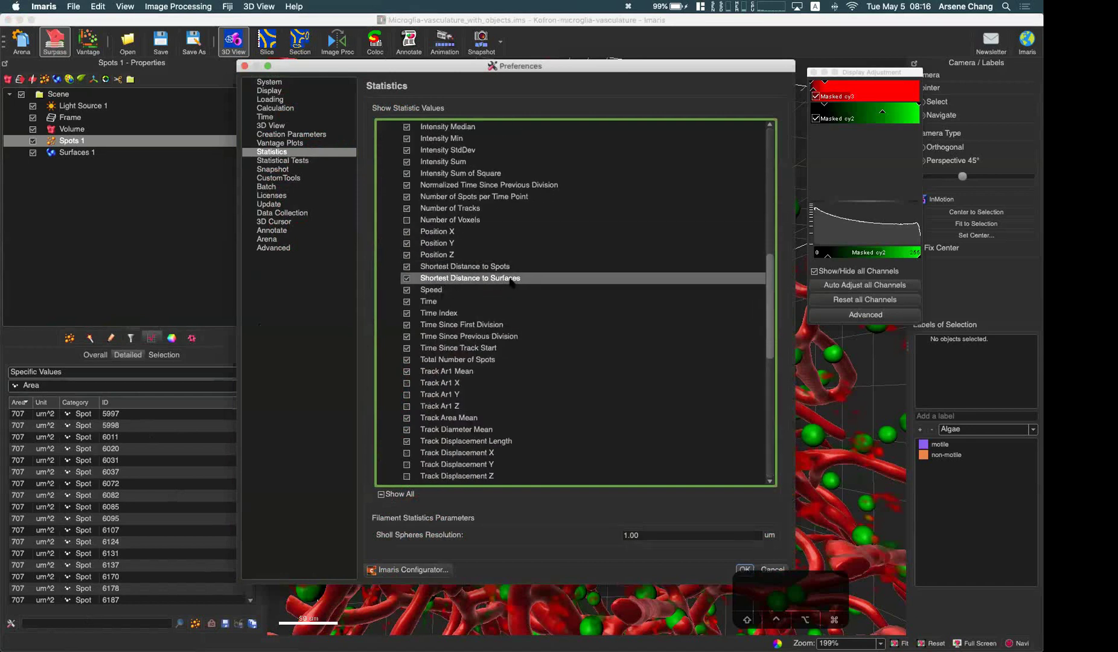
pyautogui.scroll(10, 499, 220)
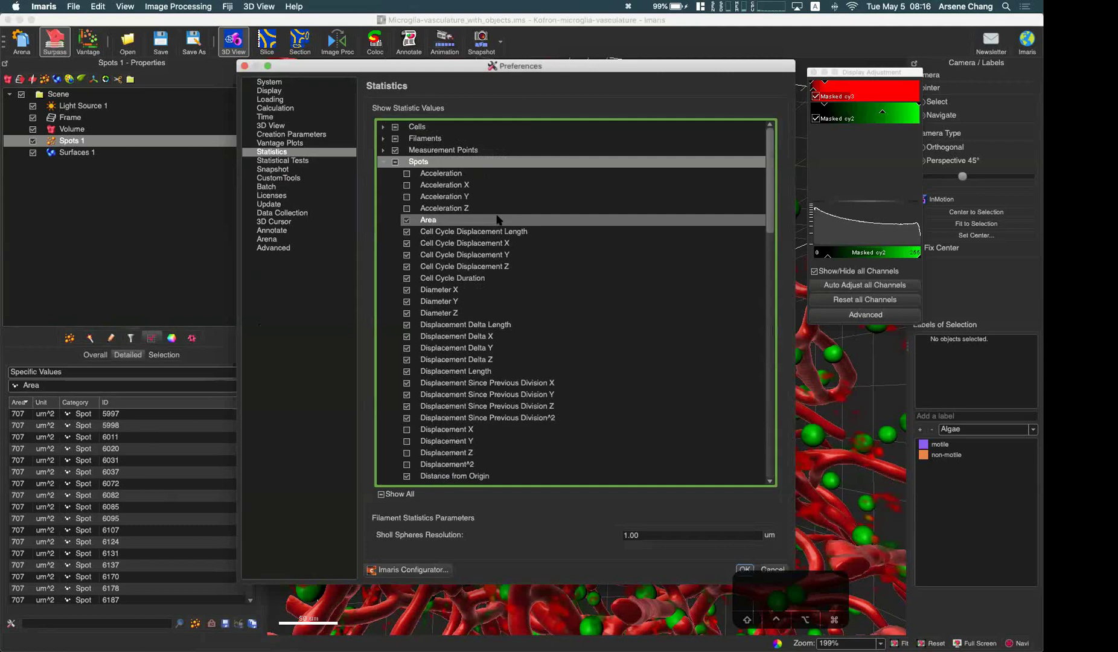
pyautogui.click(383, 161)
pyautogui.click(383, 174)
pyautogui.scroll(-10, 477, 272)
pyautogui.scroll(-10, 477, 272)
pyautogui.scroll(10, 478, 272)
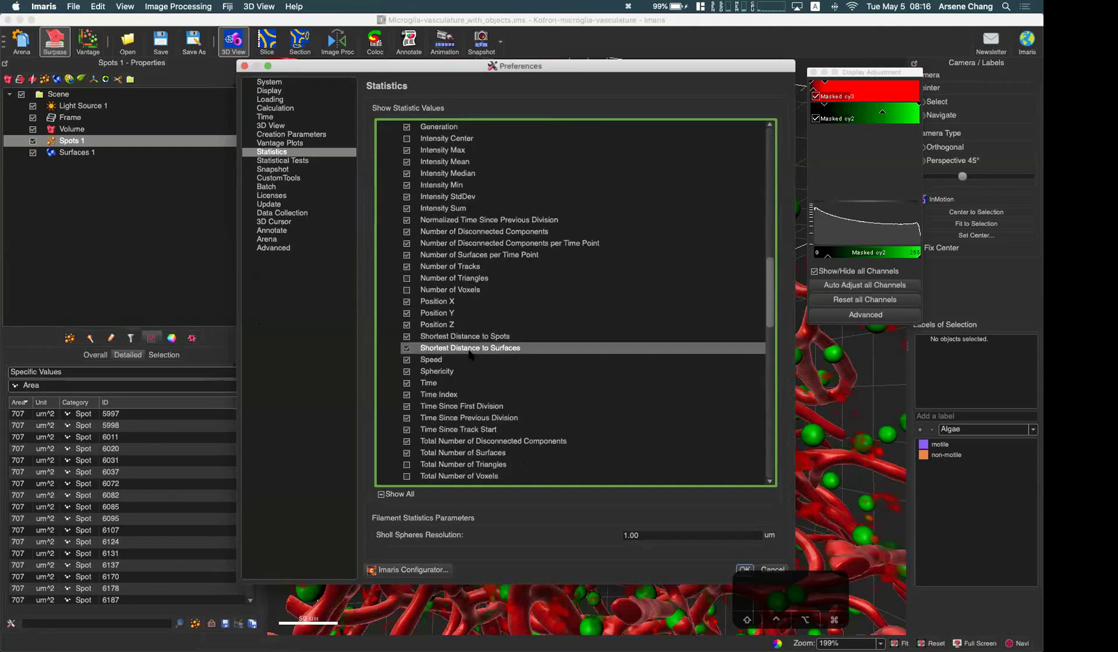
pyautogui.click(244, 66)
# Enable Shortest Distance Calculation for Spots 1
pyautogui.moveTo(519, 260)
pyautogui.mouseDown()
pyautogui.moveTo(551, 254)
pyautogui.moveTo(525, 256)
pyautogui.mouseUp()
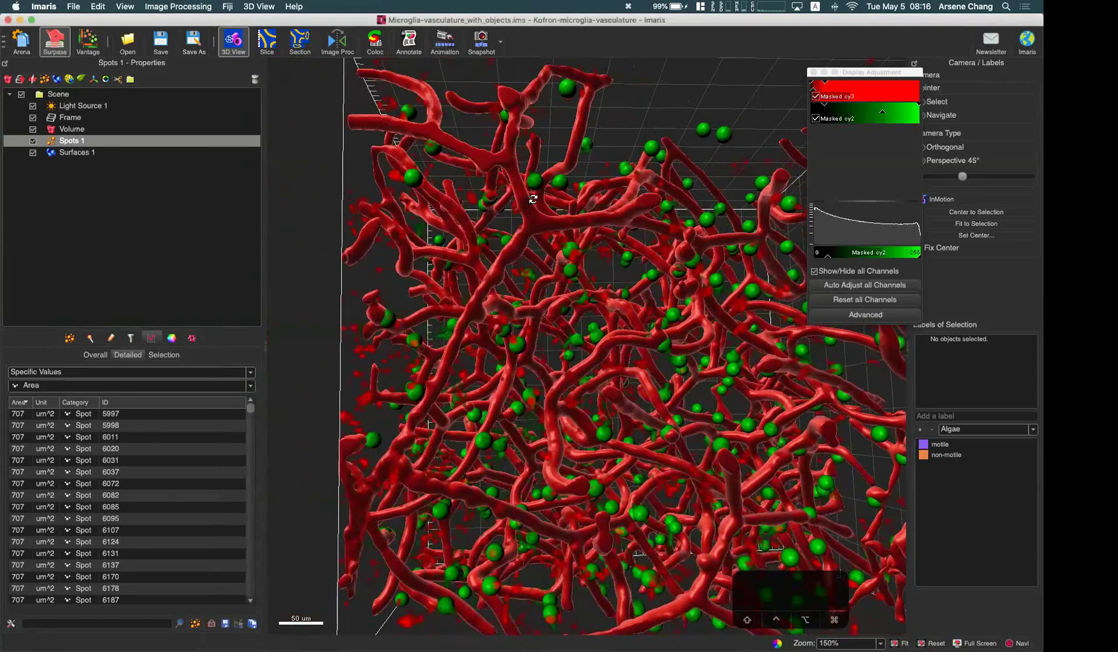
pyautogui.moveTo(654, 231); pyautogui.dragTo(618, 211, button='right')
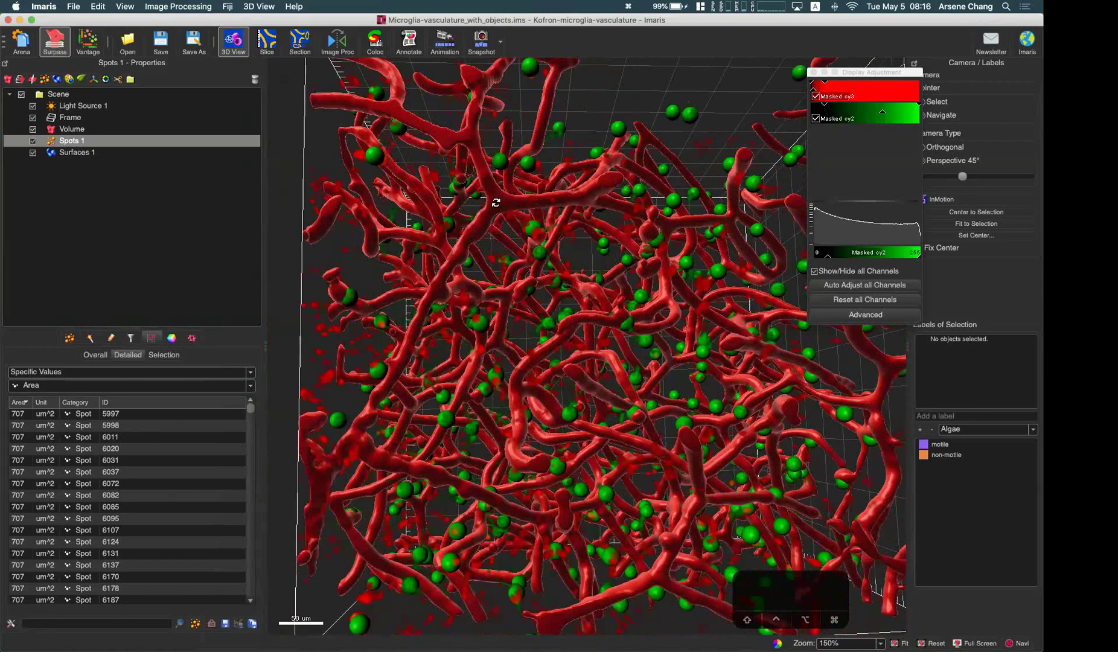
pyautogui.click(98, 156)
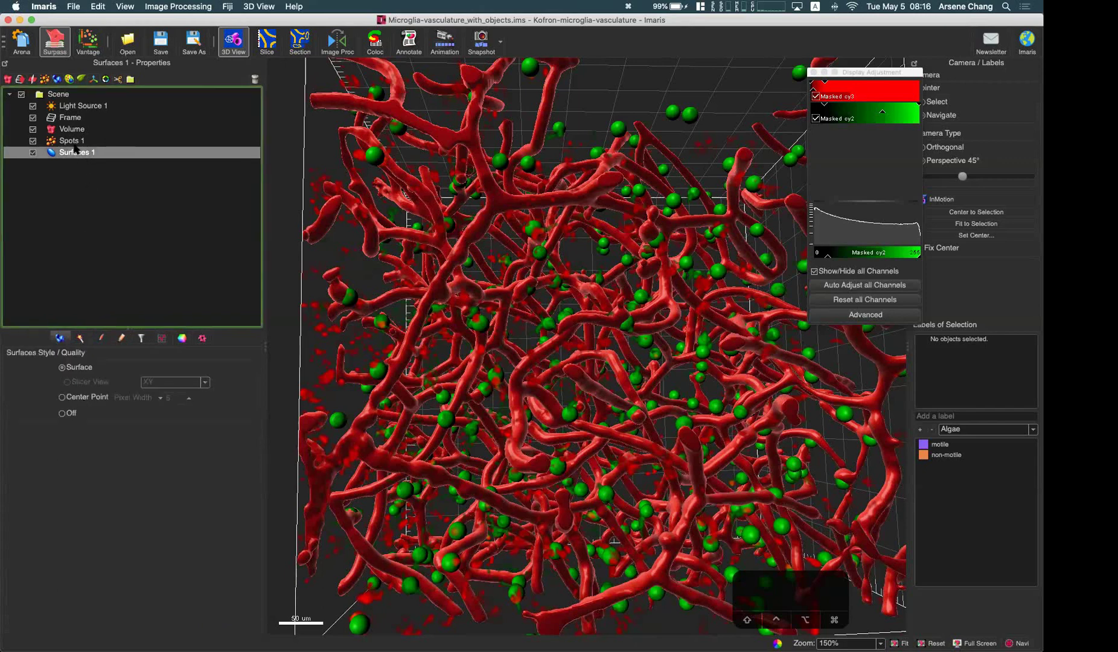
pyautogui.click(72, 141)
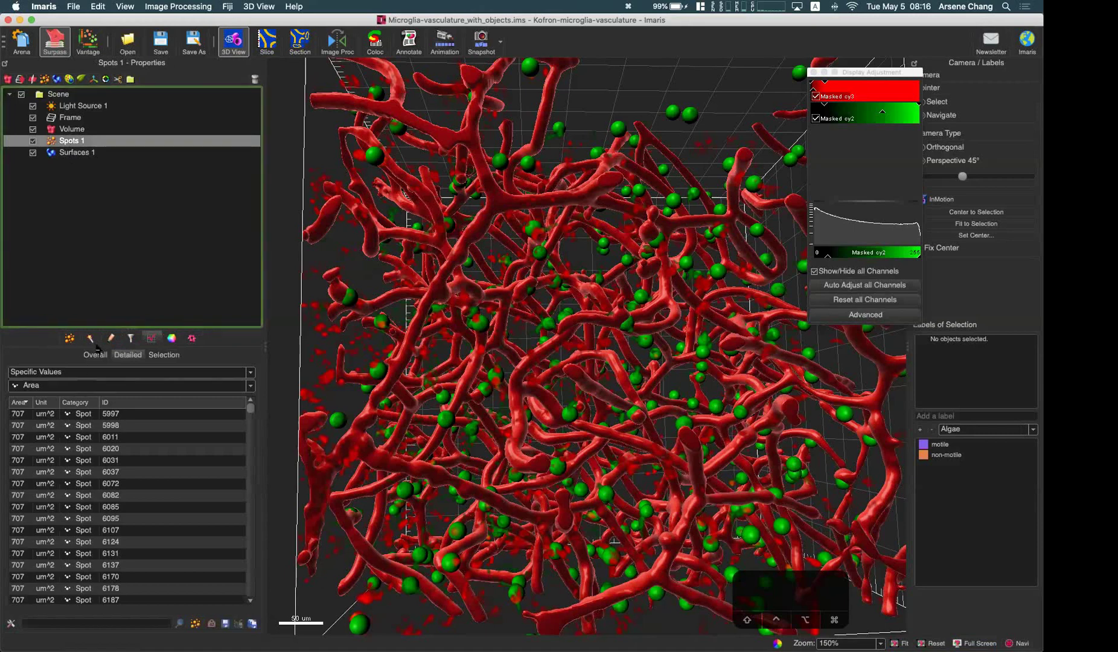
pyautogui.click(72, 339)
pyautogui.click(111, 341)
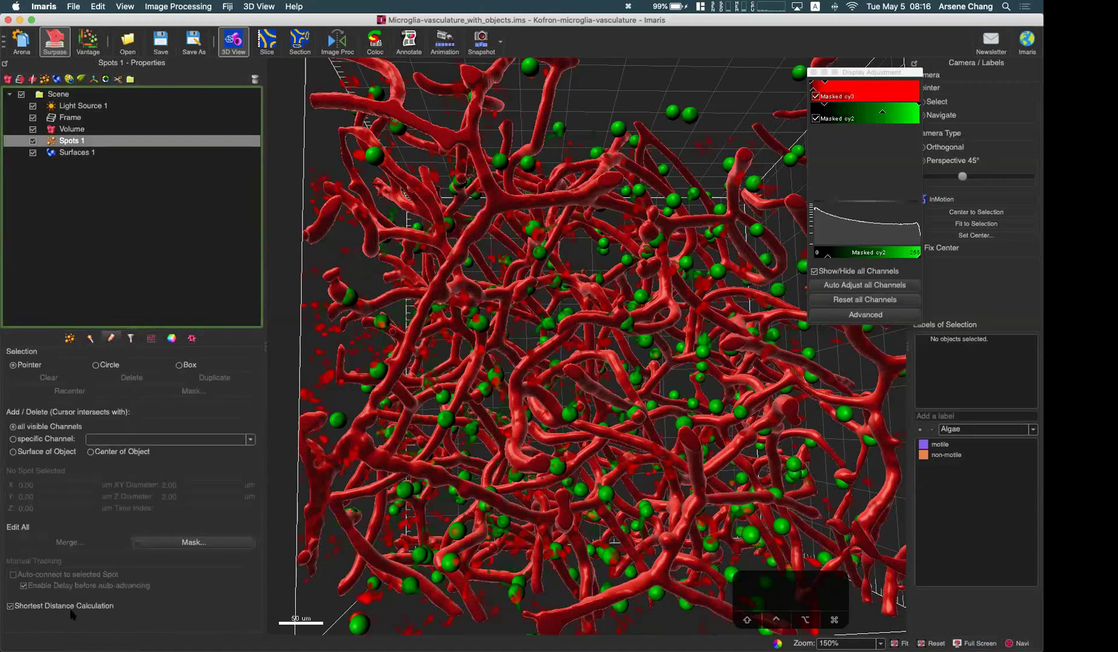
# Check the detailed statistics list of Spots 1 for a shortest distance value
pyautogui.click(151, 339)
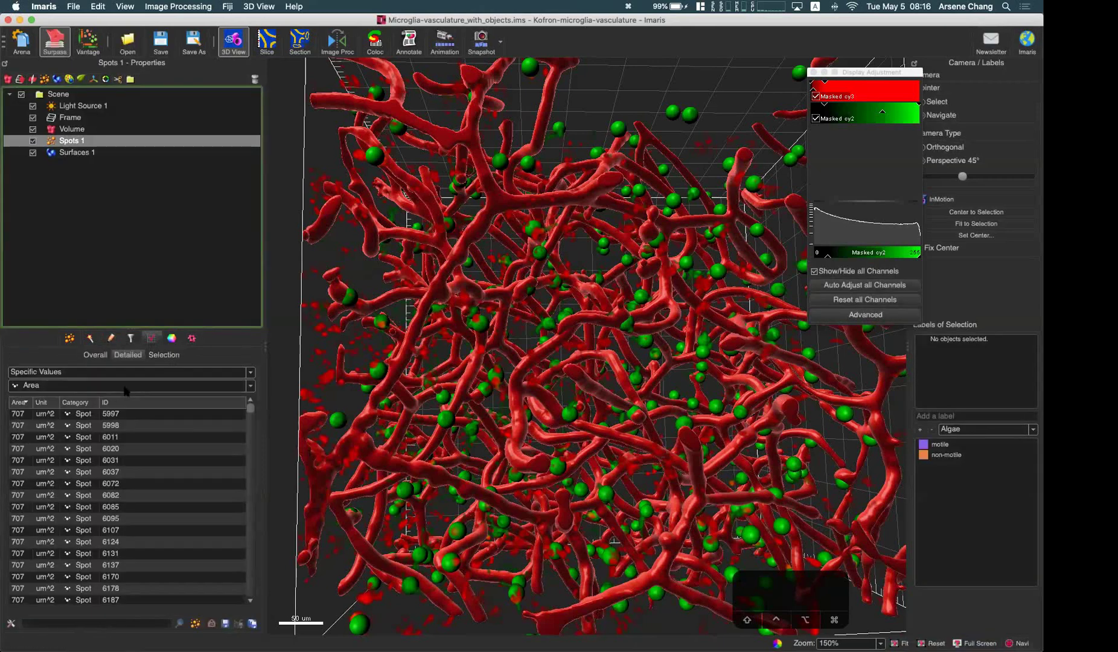
pyautogui.click(125, 388)
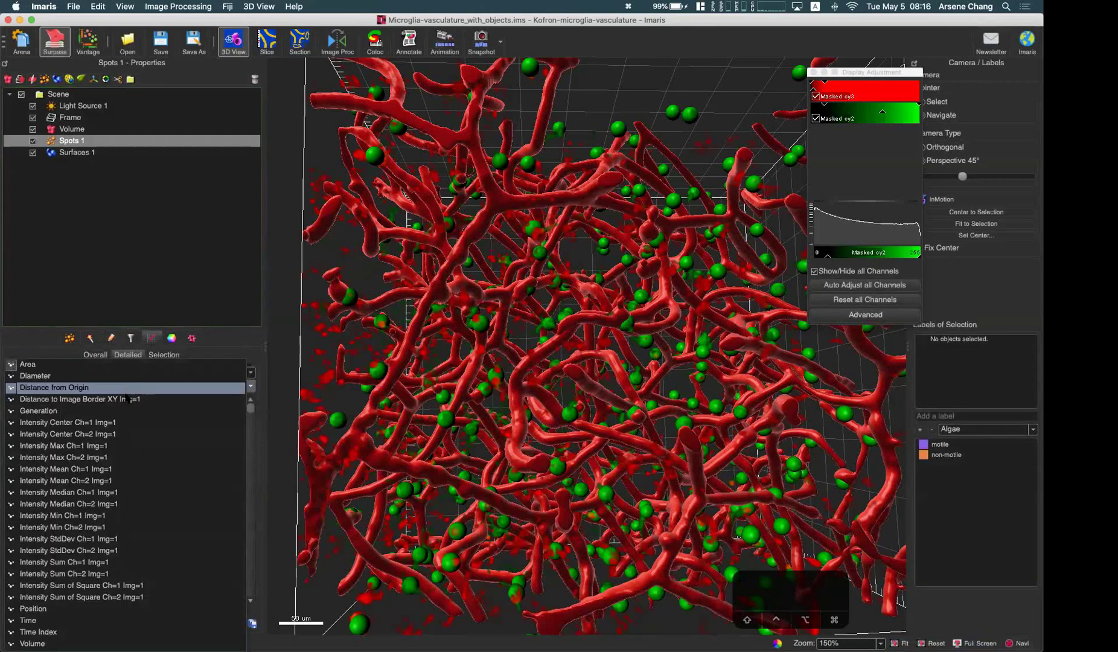
pyautogui.click(156, 283)
# Enable Shortest Distance Calculation for Surfaces 1
pyautogui.click(101, 153)
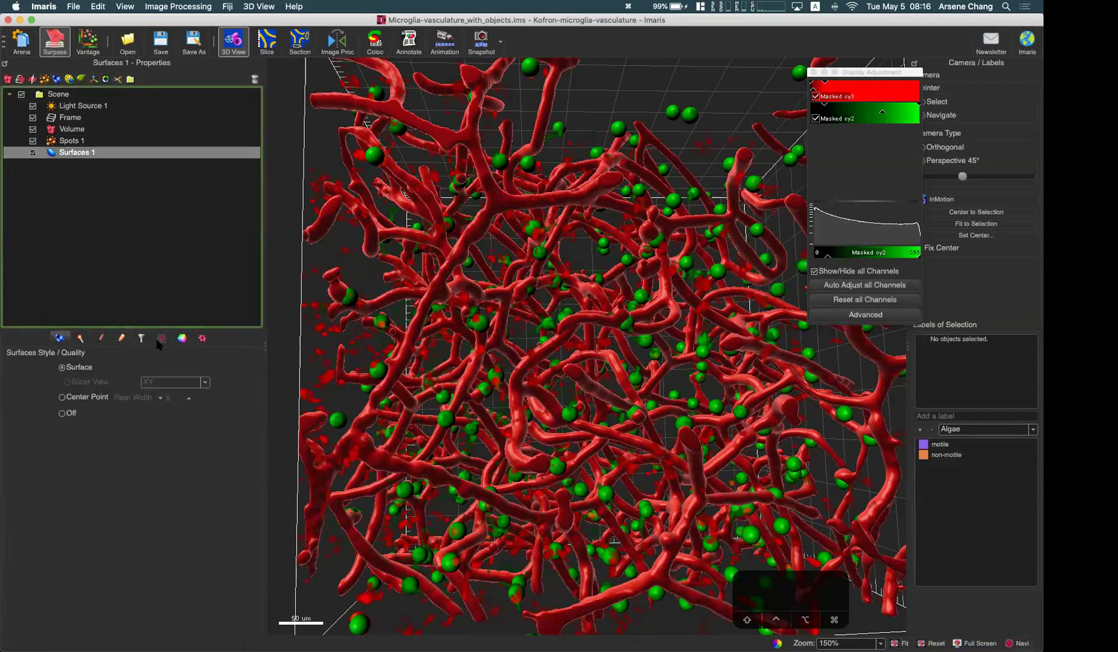
pyautogui.click(160, 339)
pyautogui.click(121, 339)
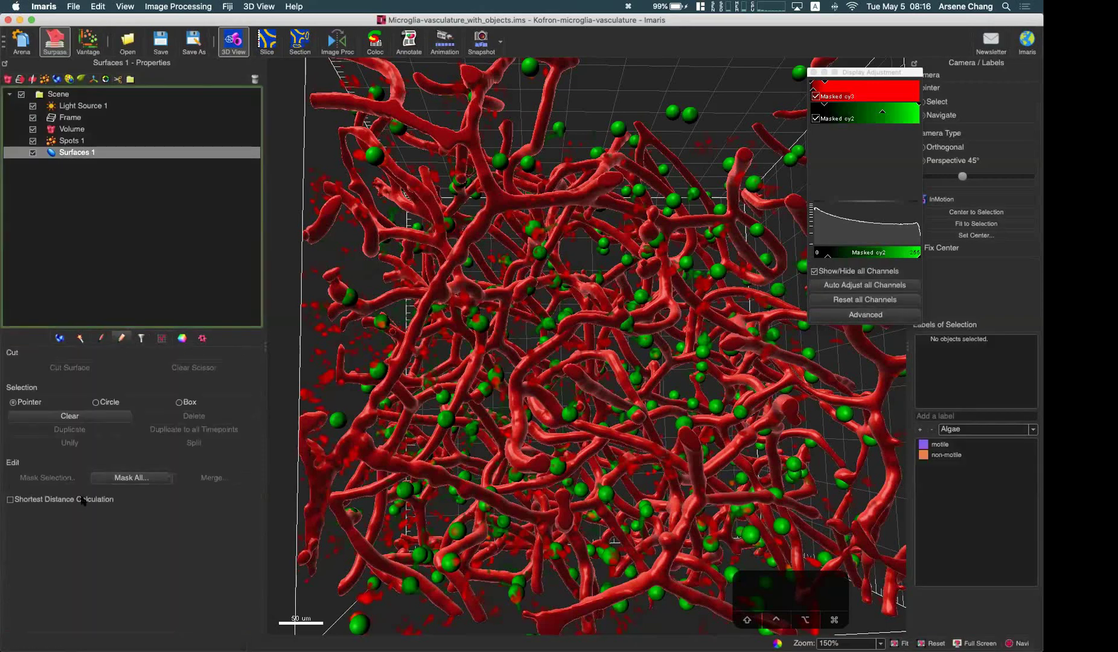
# Show the detailed Shortest Distance to Surfaces values of Spots 1 relative to Surfaces 1
pyautogui.click(88, 142)
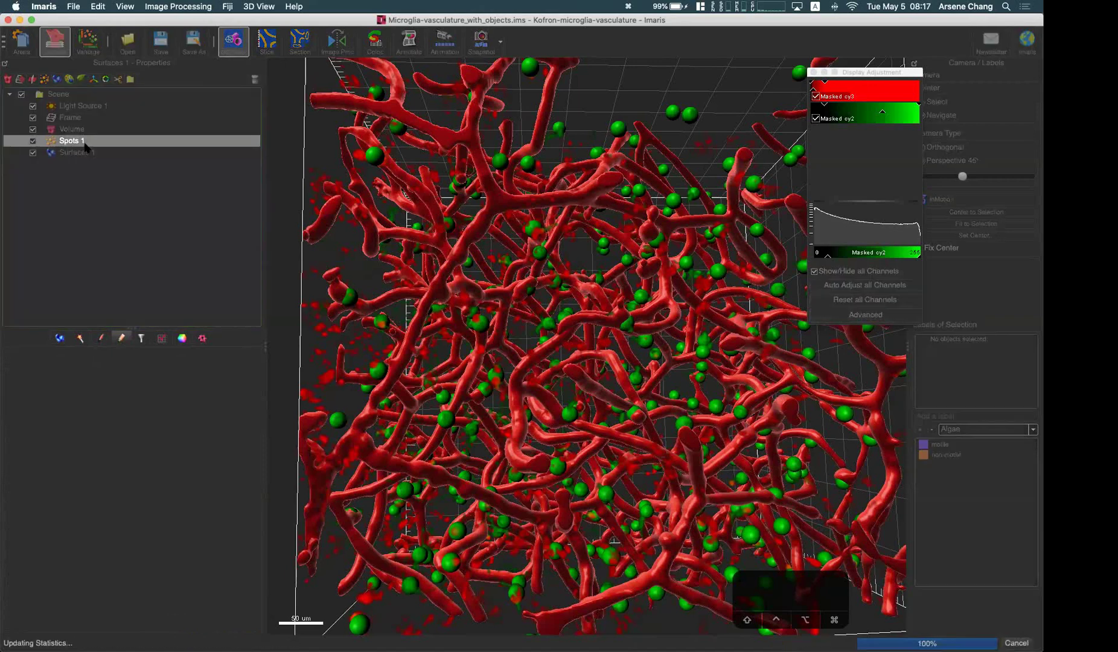
pyautogui.click(129, 385)
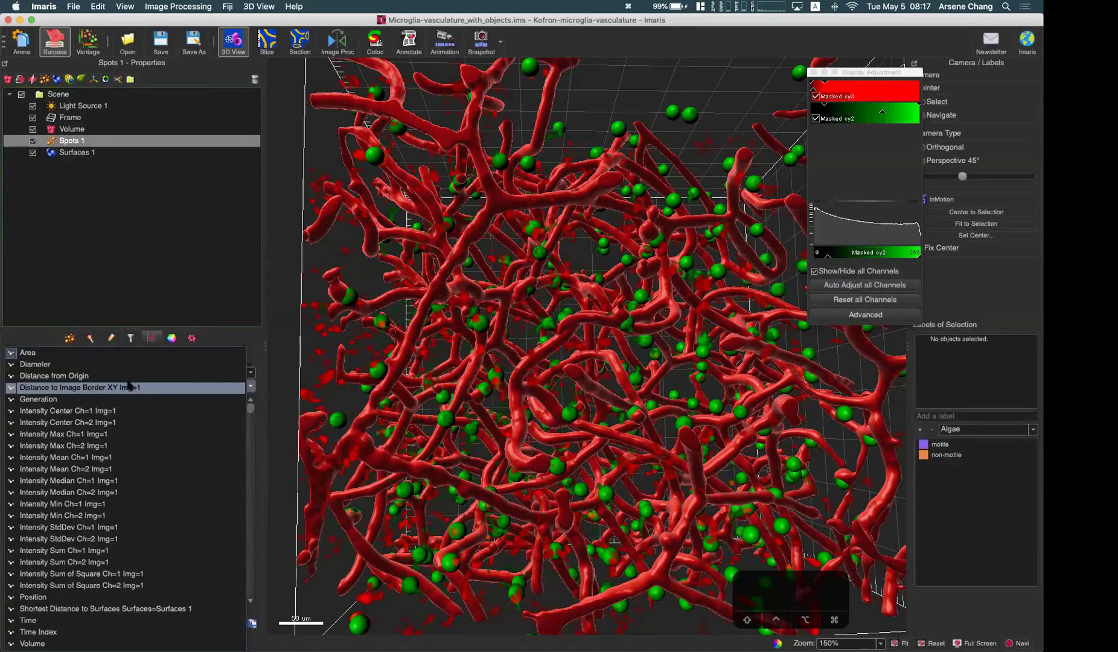
pyautogui.click(93, 145)
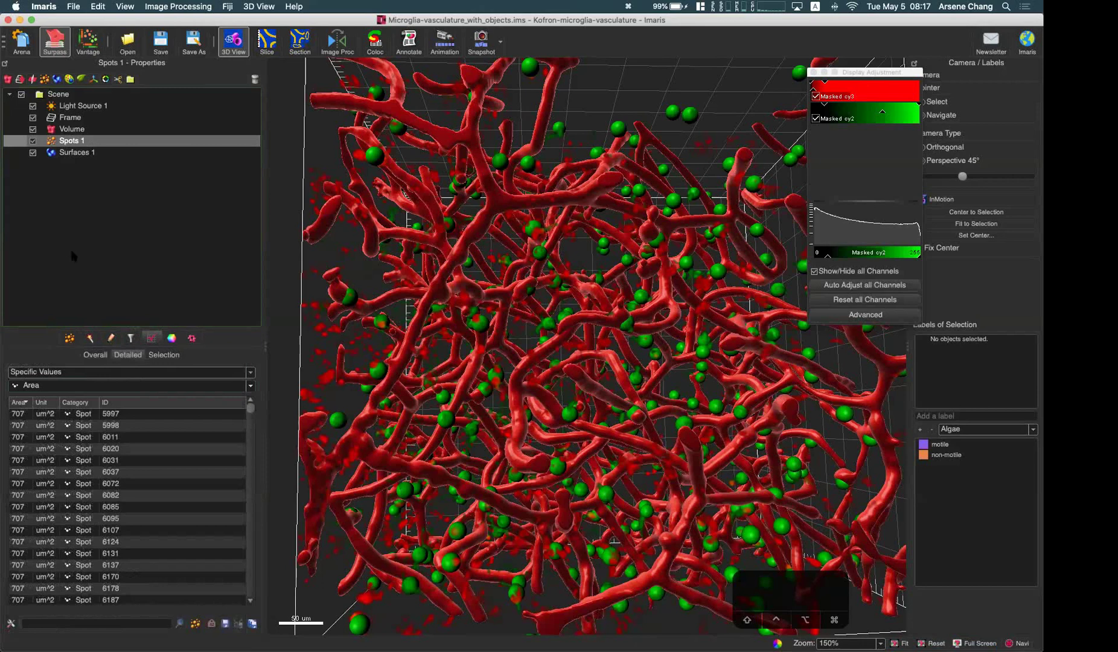
pyautogui.click(77, 154)
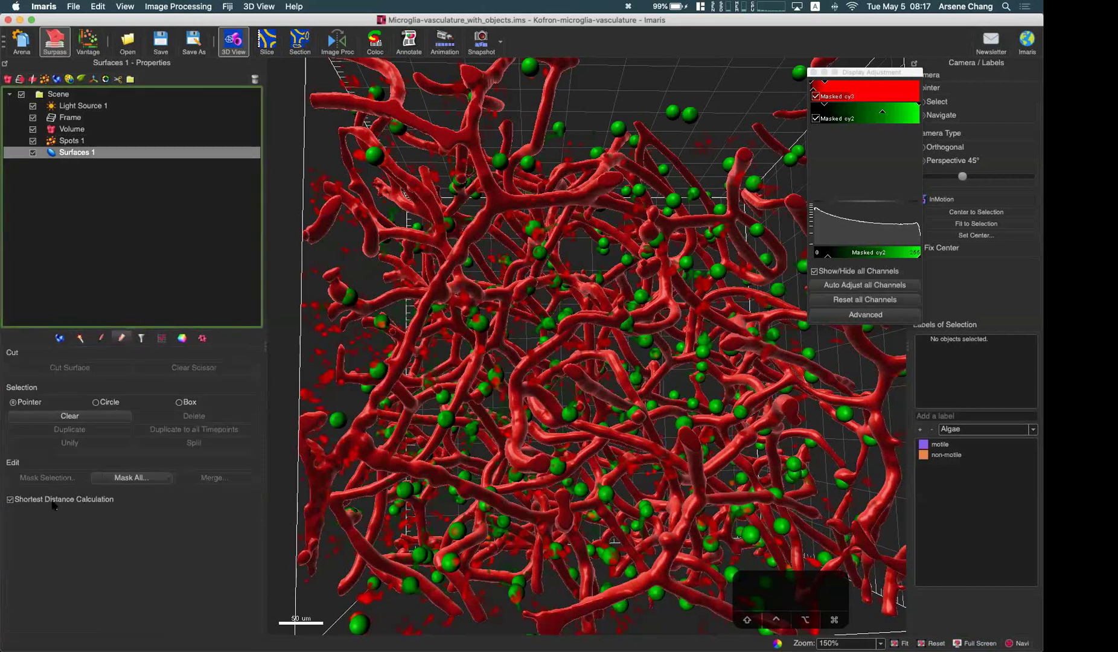
pyautogui.click(71, 141)
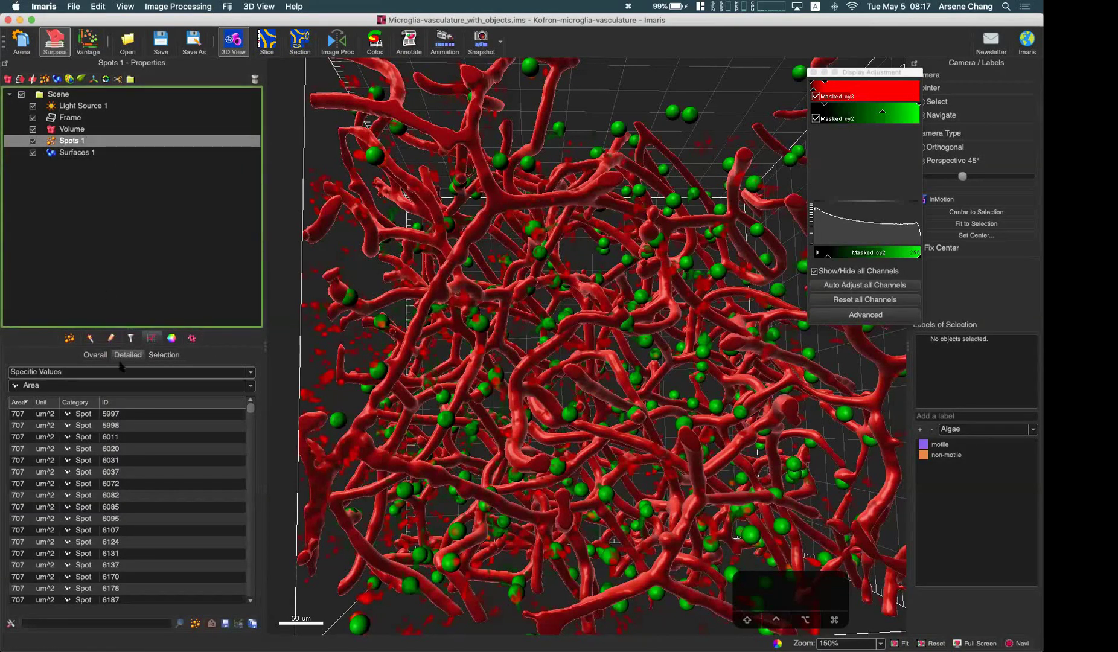
pyautogui.click(128, 386)
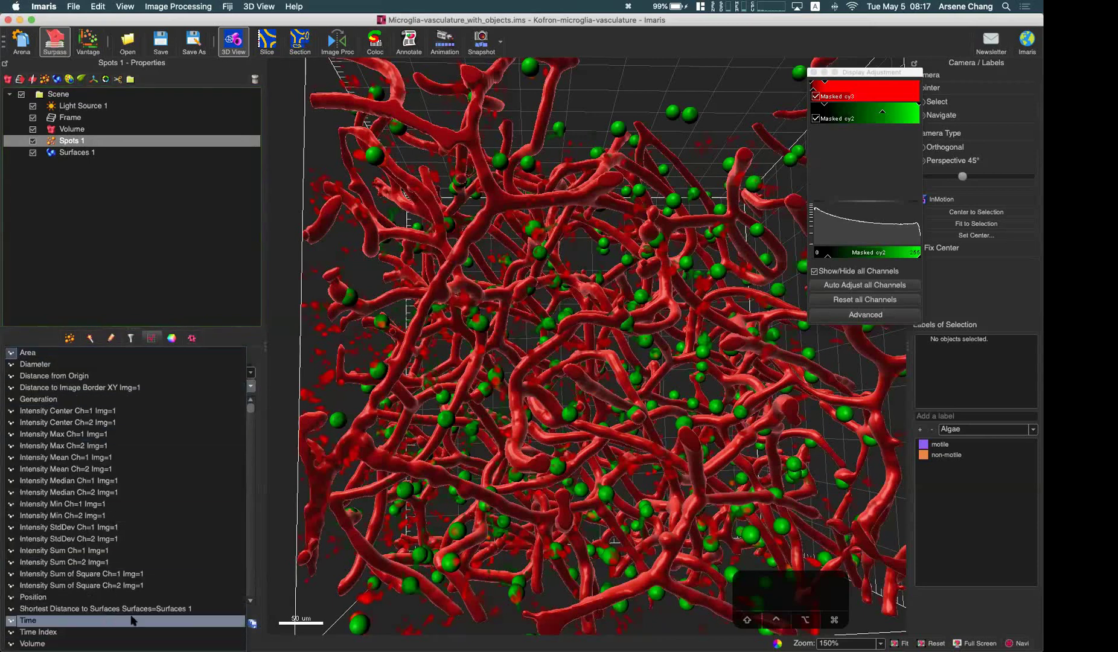
pyautogui.click(181, 610)
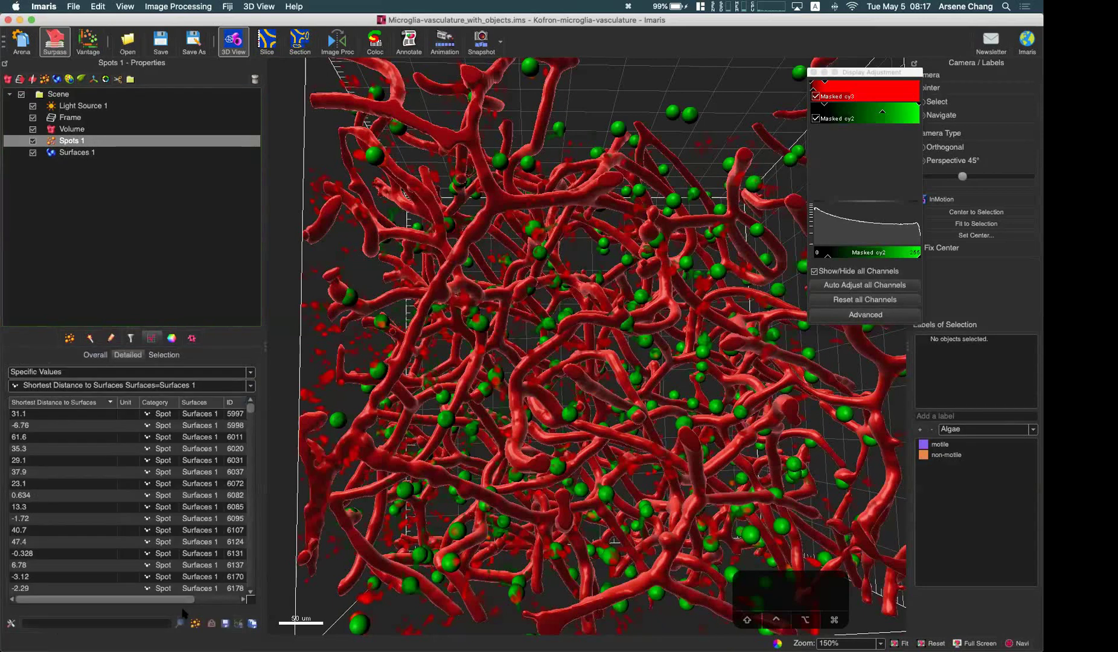
# Open the name of Surfaces 1 for editing and return to the detailed statistics of Spots 1
pyautogui.click(80, 153)
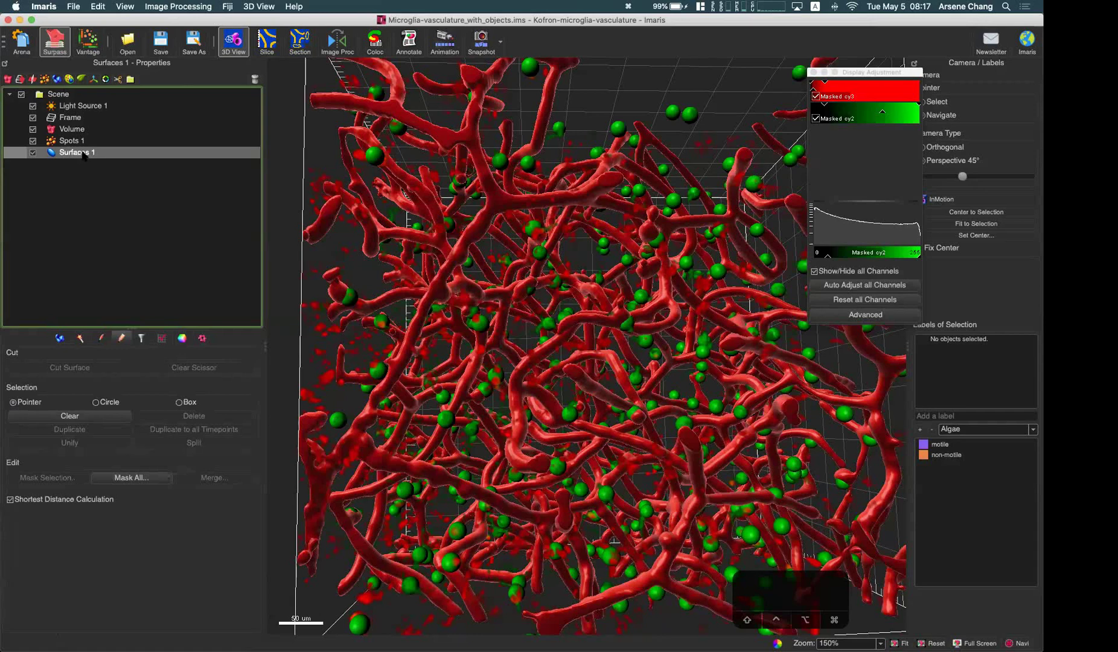
pyautogui.click(84, 155)
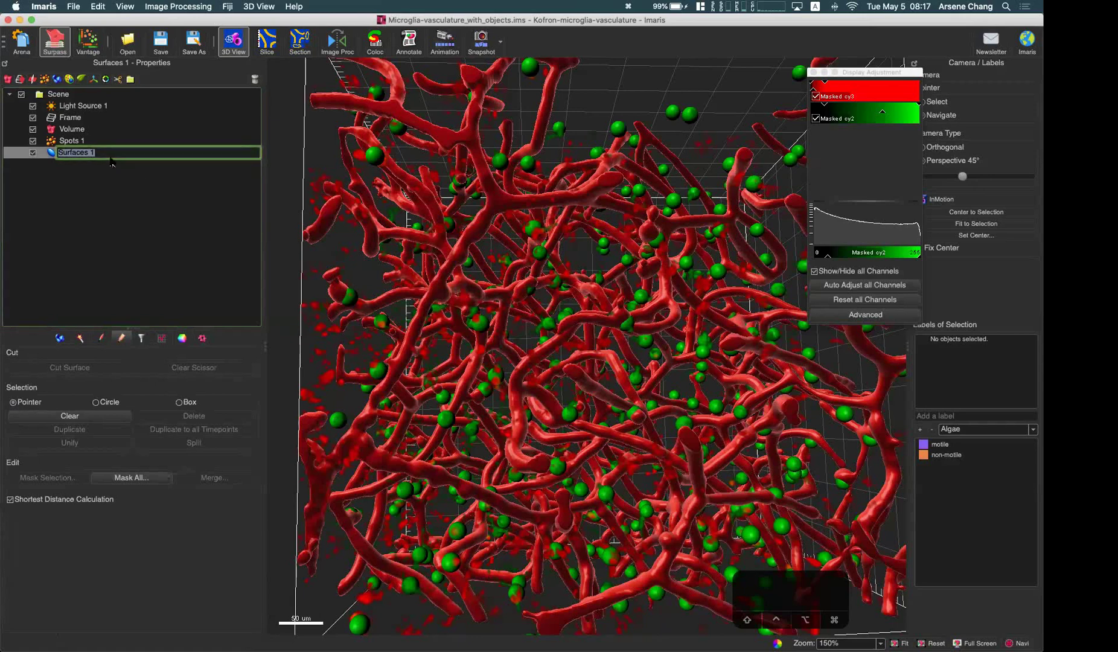
pyautogui.click(103, 141)
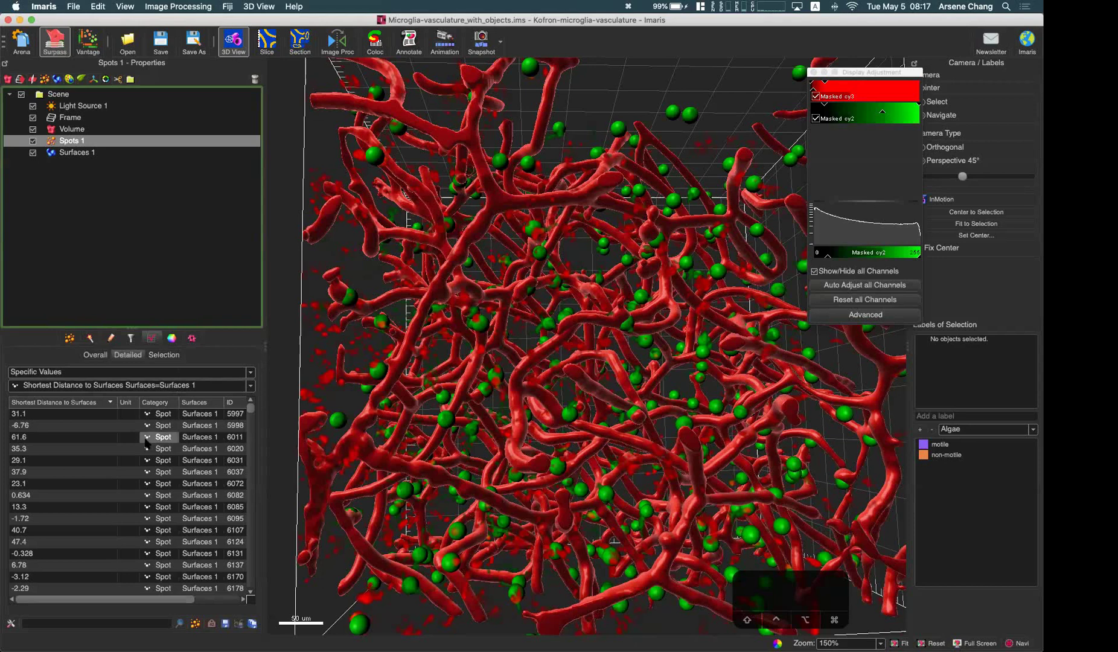
# Select individual spots in the distance list and the 3D view to match a spot with its shortest distance value
pyautogui.click(110, 425)
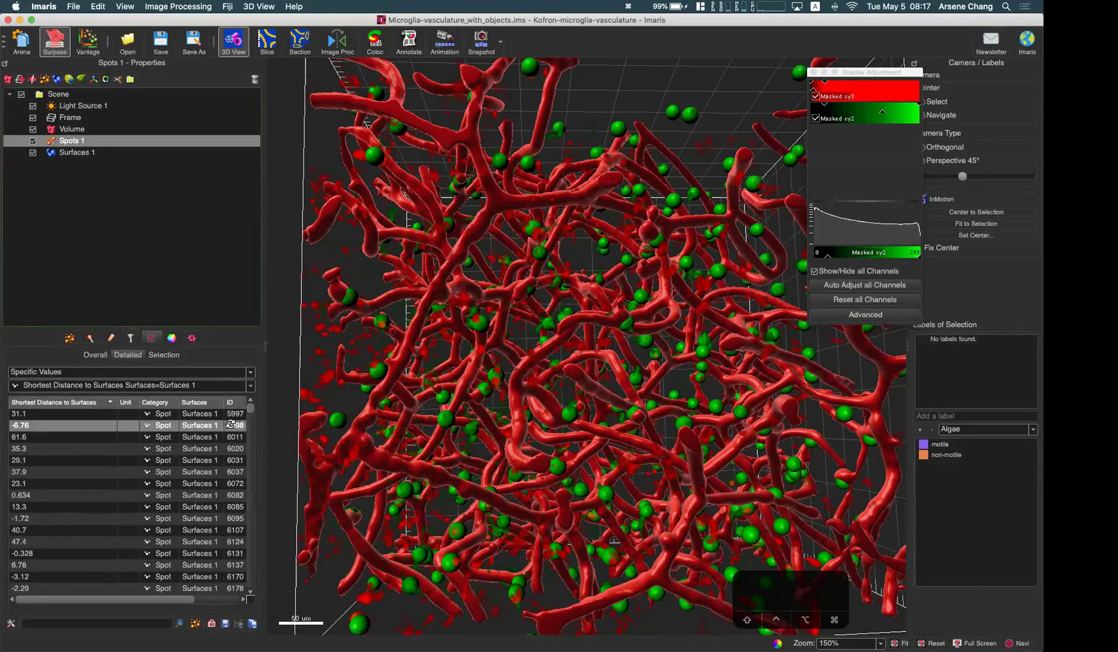
pyautogui.click(480, 323)
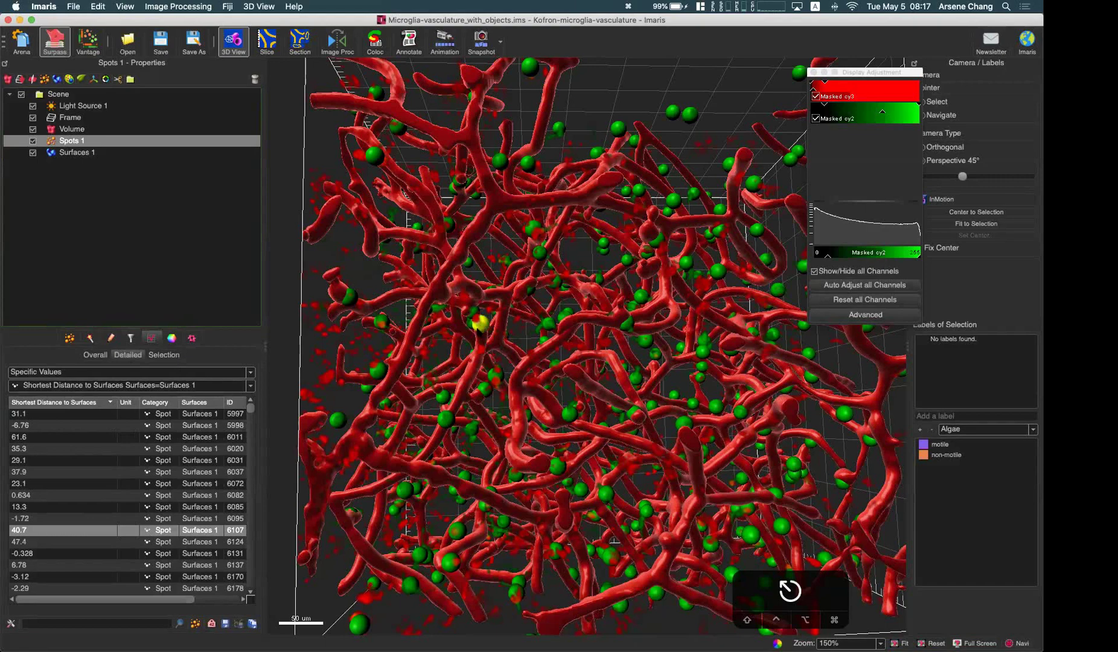
pyautogui.press('Escape')
pyautogui.moveTo(481, 395); pyautogui.dragTo(548, 391)
pyautogui.moveTo(501, 354); pyautogui.dragTo(417, 335)
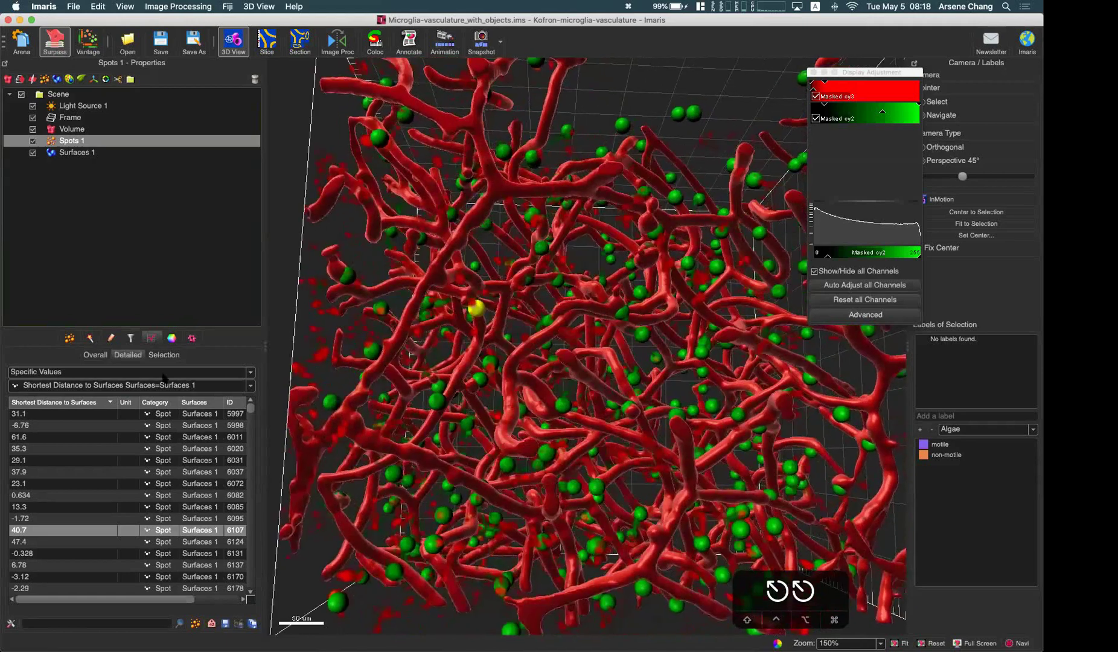
# Add a filter to Spots 1 based on Shortest Distance to Surfaces Surfaces=Surfaces 1
pyautogui.click(131, 338)
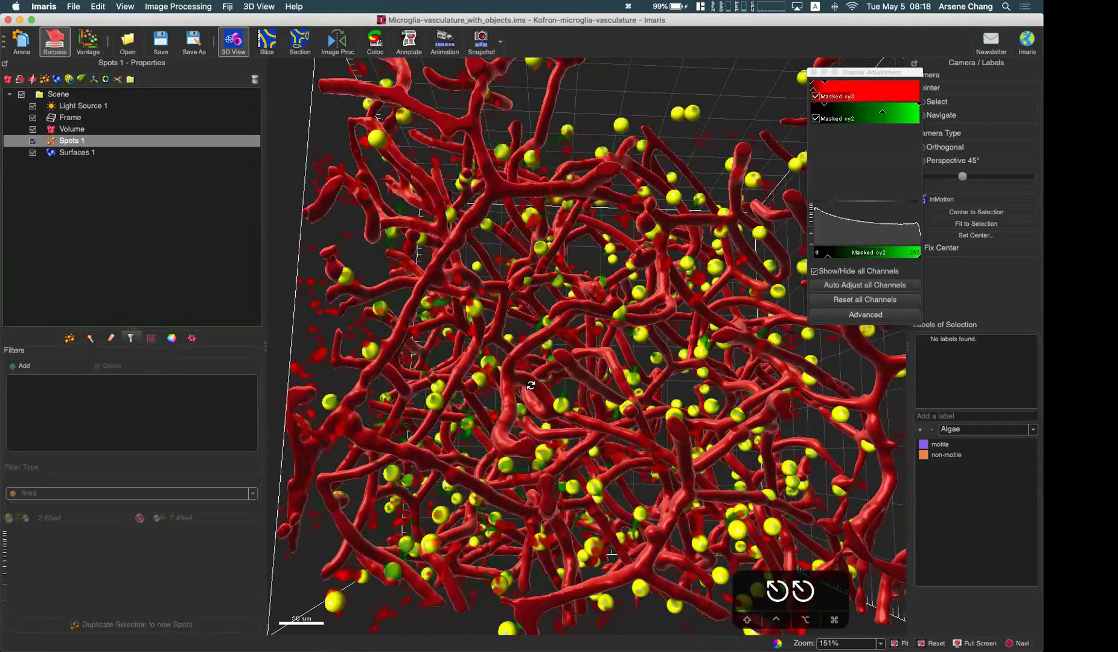
pyautogui.moveTo(461, 388)
pyautogui.mouseDown()
pyautogui.moveTo(447, 386)
pyautogui.moveTo(461, 387)
pyautogui.mouseUp()
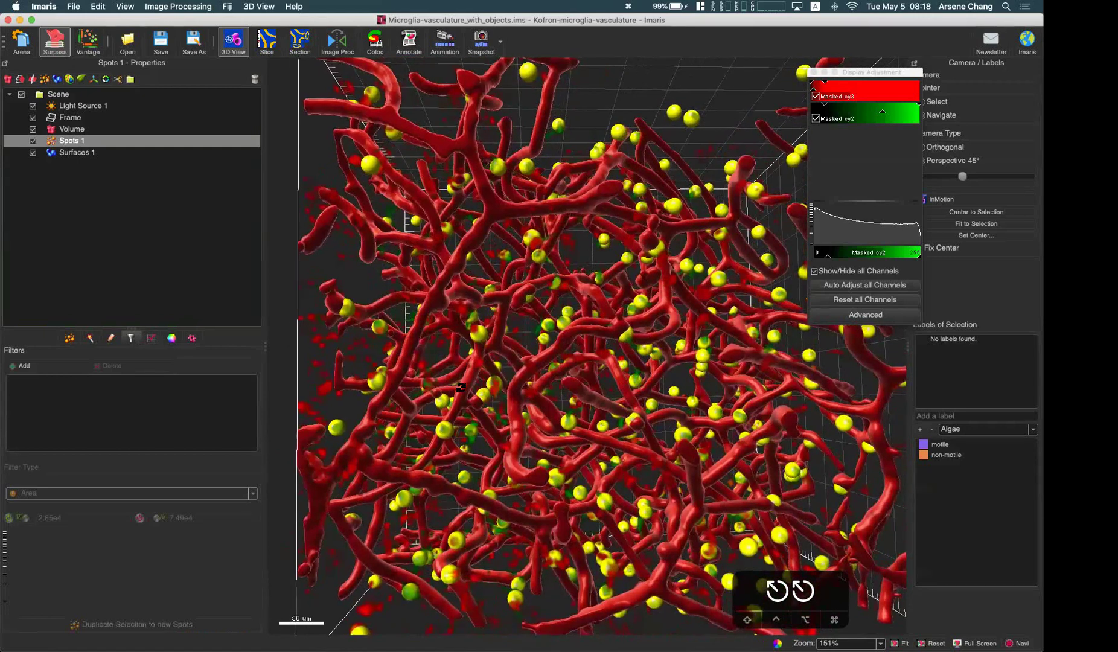
pyautogui.moveTo(676, 207); pyautogui.dragTo(553, 168)
pyautogui.moveTo(562, 292); pyautogui.dragTo(524, 245)
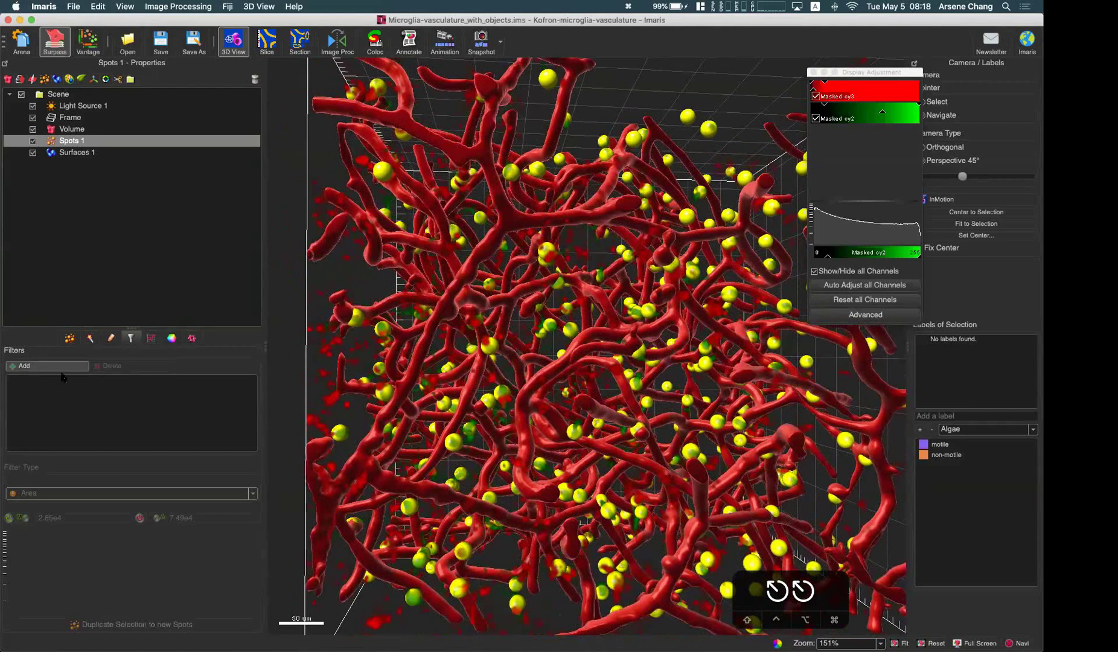
pyautogui.click(40, 367)
pyautogui.click(85, 493)
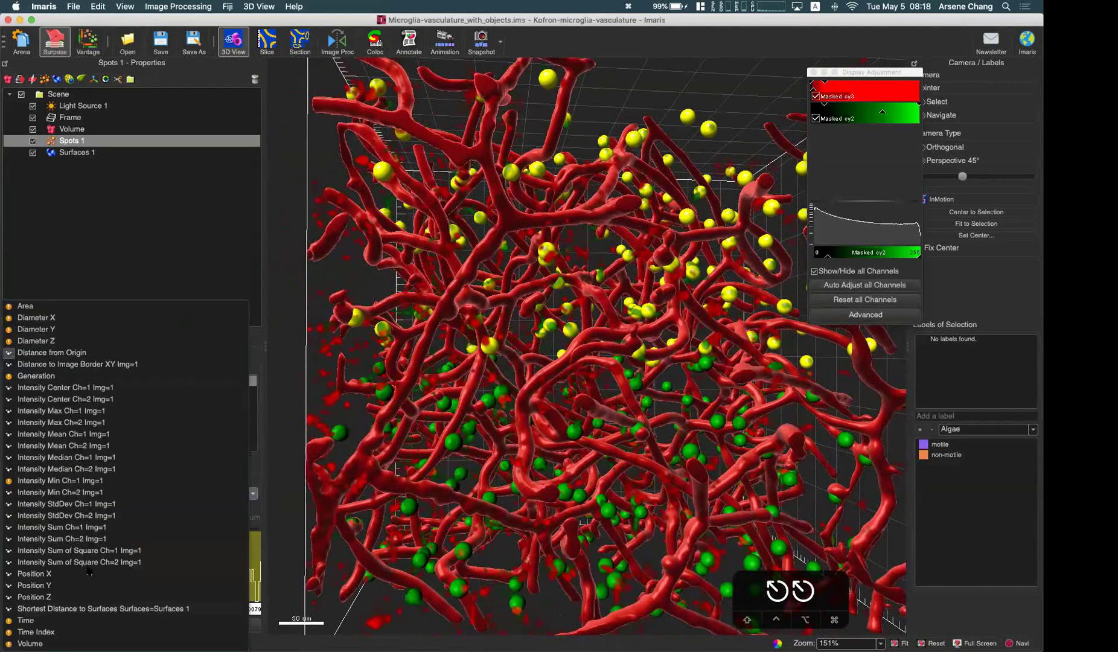
pyautogui.click(90, 608)
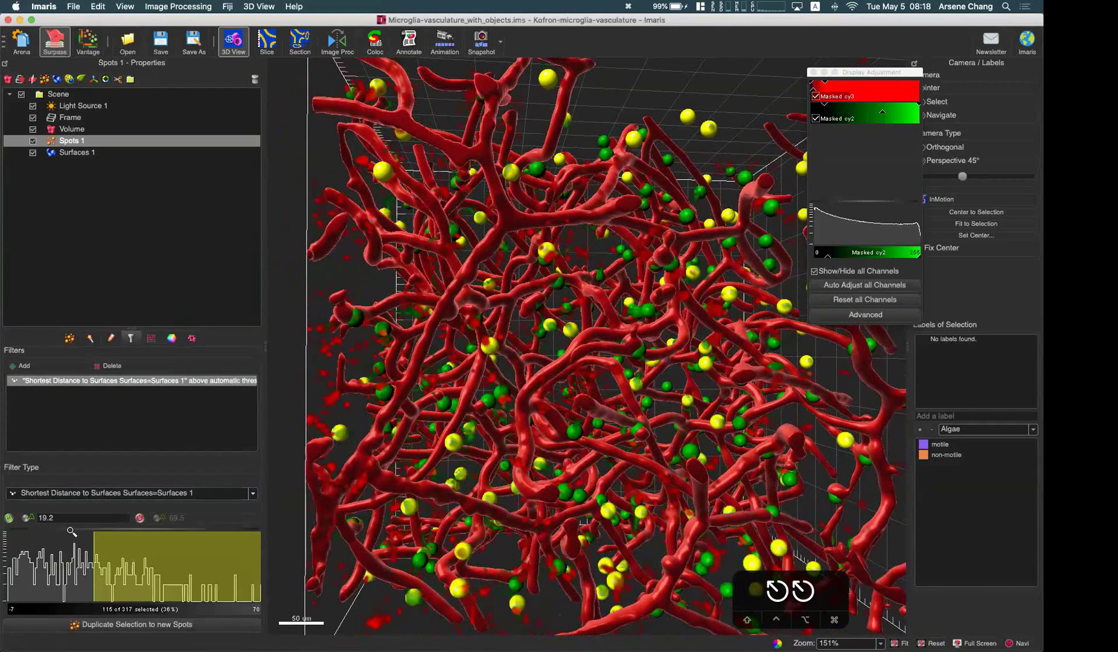
# Disable the filter's lower threshold and set an upper threshold of 0 to select spots below that distance
pyautogui.click(9, 518)
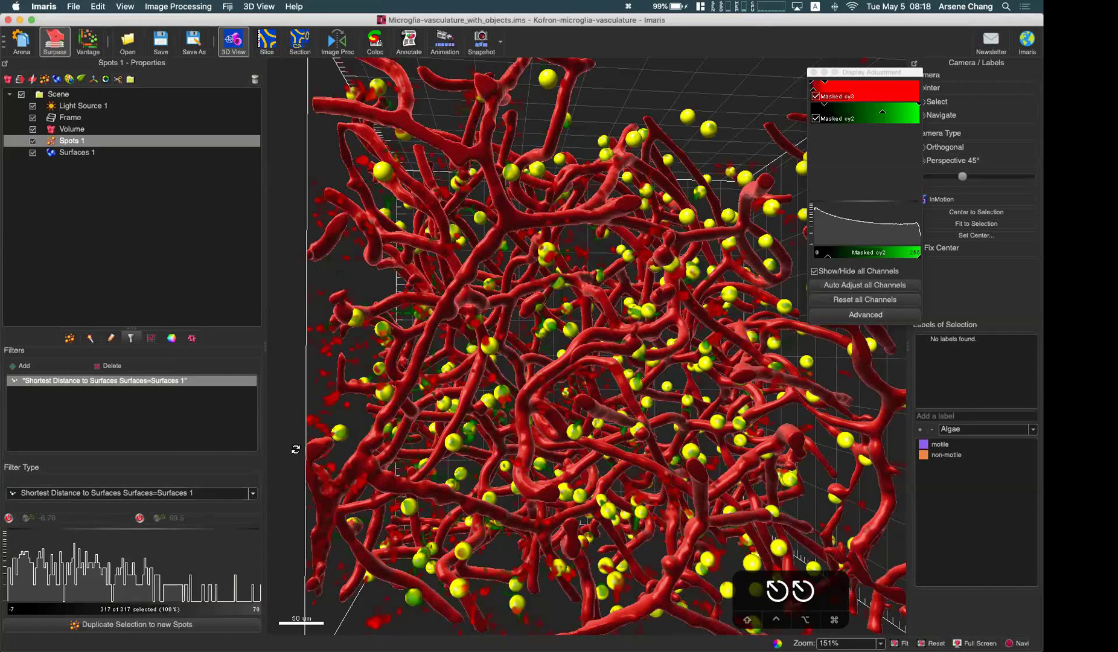
pyautogui.click(140, 517)
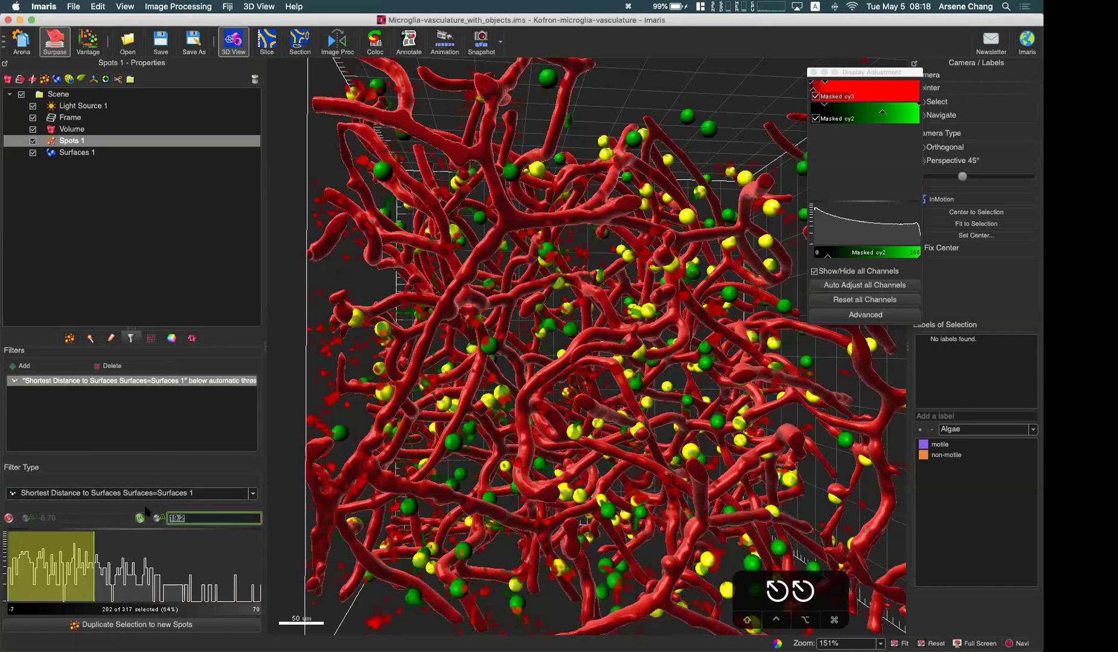
pyautogui.write('0')
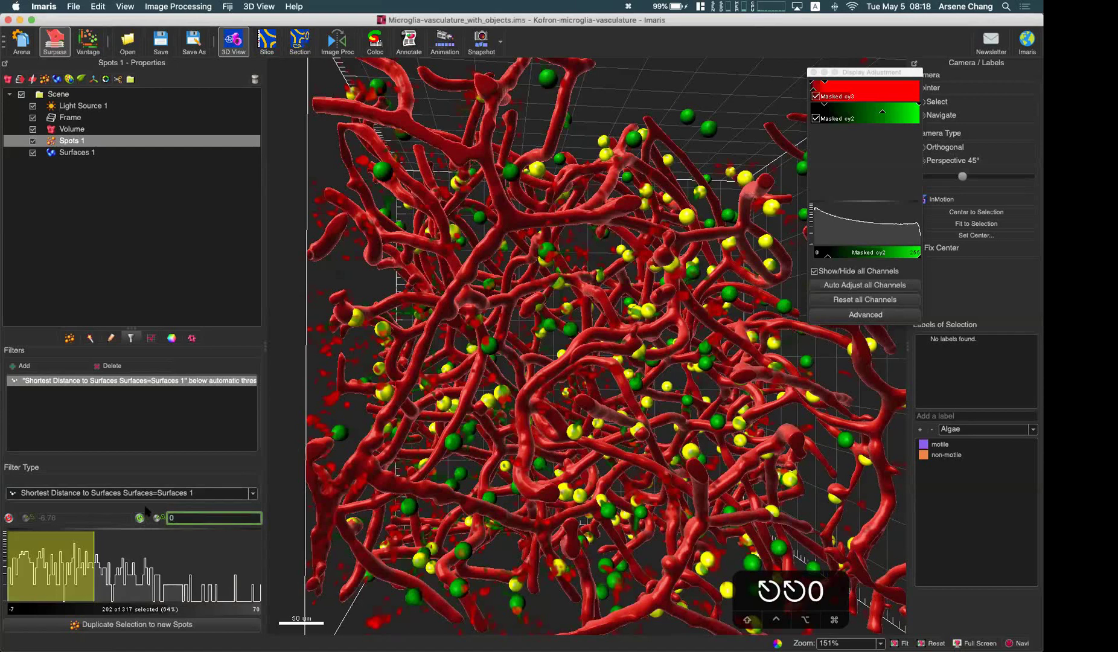
pyautogui.press('Return')
pyautogui.moveTo(364, 398); pyautogui.dragTo(409, 400)
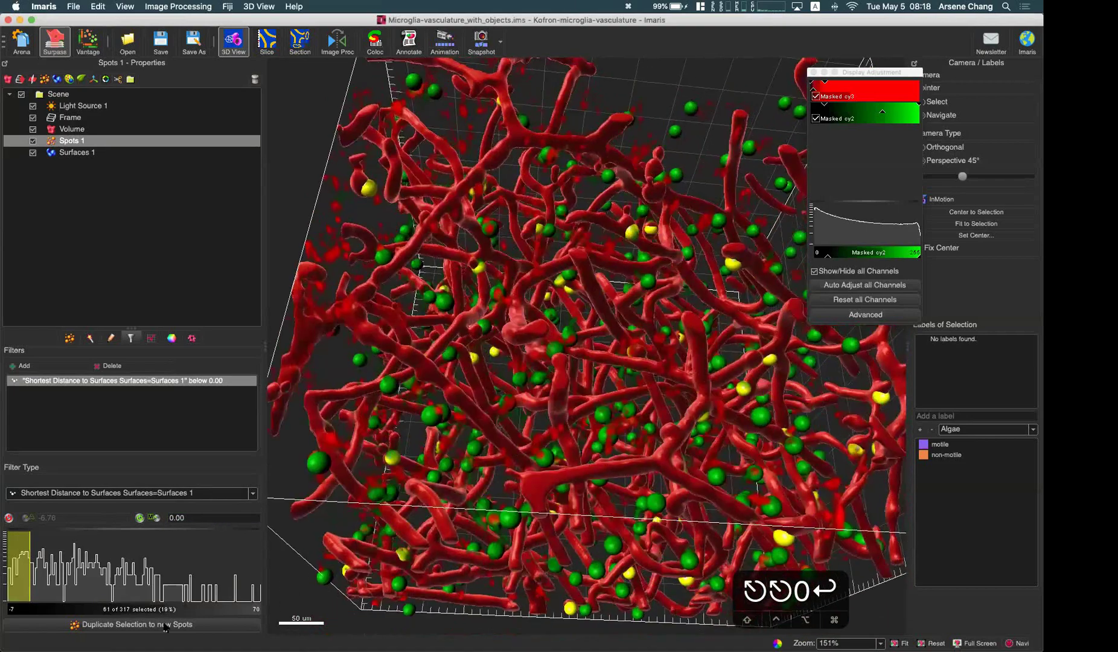
# Duplicate the filtered selection of Spots 1 to a new Spots object and hide the Volume
pyautogui.click(131, 624)
pyautogui.moveTo(494, 262); pyautogui.dragTo(520, 318)
pyautogui.moveTo(477, 269); pyautogui.dragTo(532, 298)
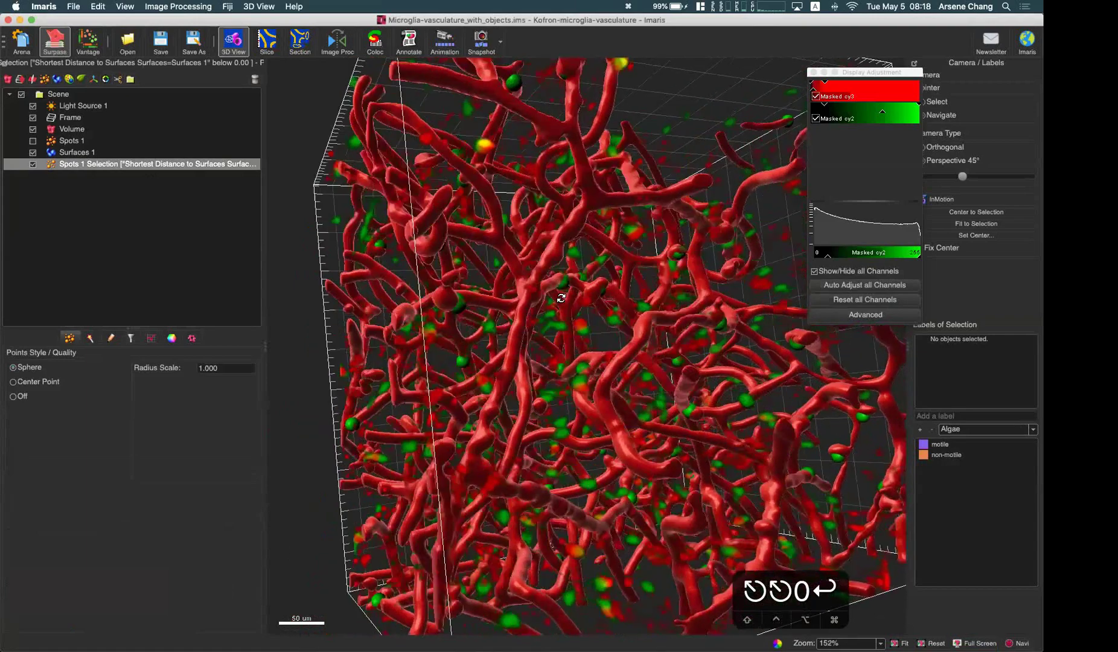
pyautogui.click(35, 130)
pyautogui.moveTo(439, 239); pyautogui.dragTo(579, 252)
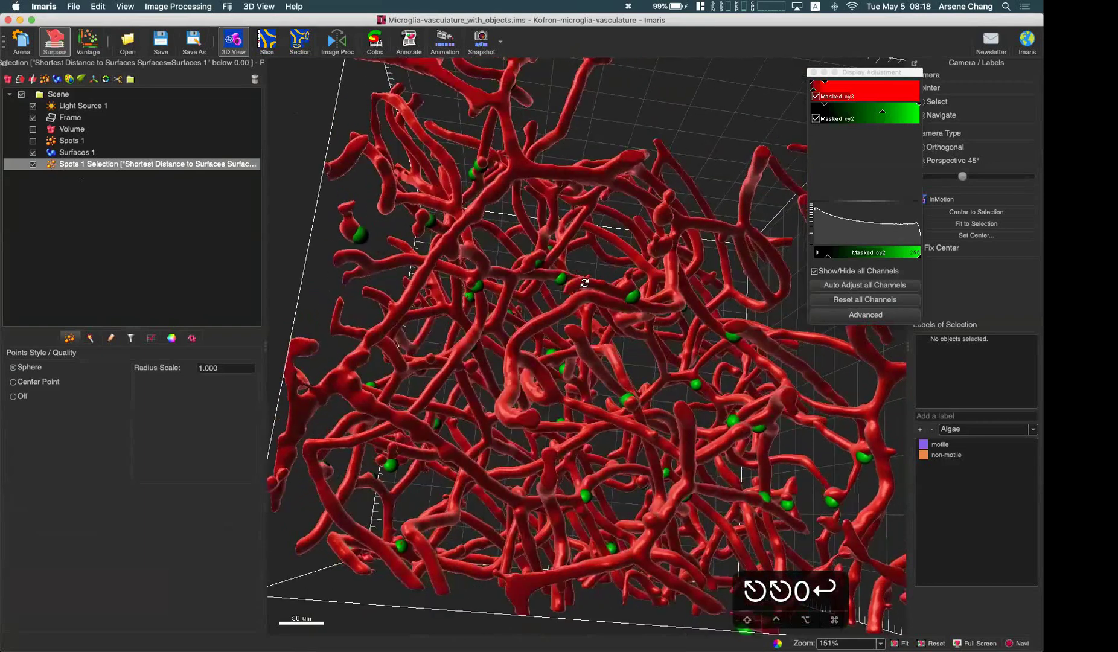
pyautogui.moveTo(579, 309); pyautogui.dragTo(613, 338)
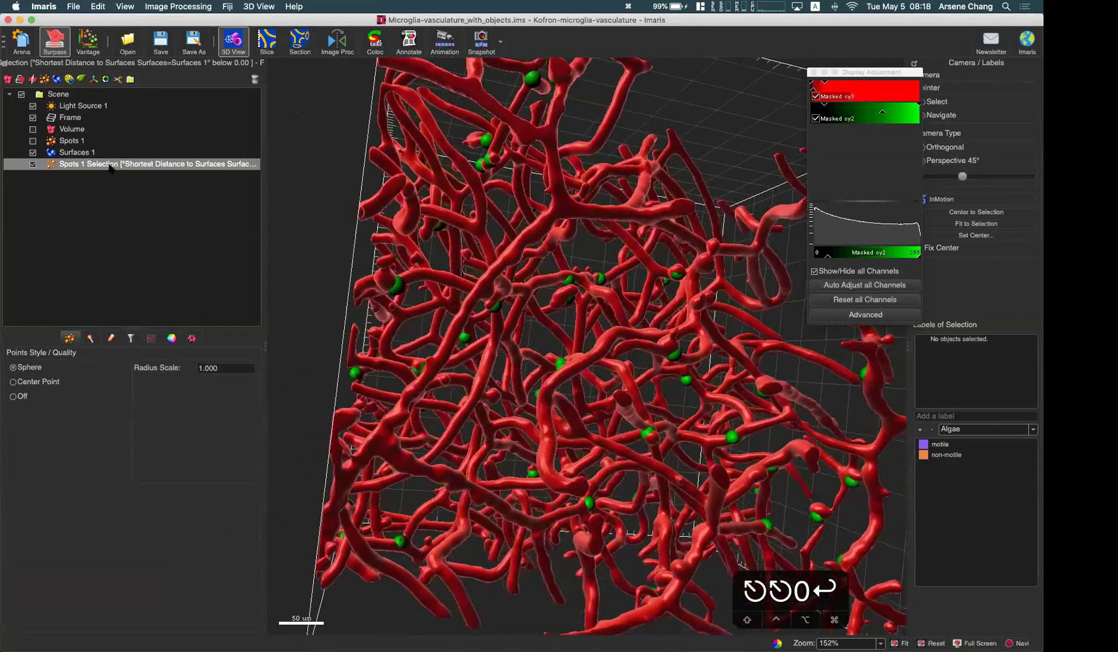
# Apply the Transparent 3 - Glass material to Surfaces 1 and inspect the duplicated spots inside the vessels
pyautogui.click(141, 152)
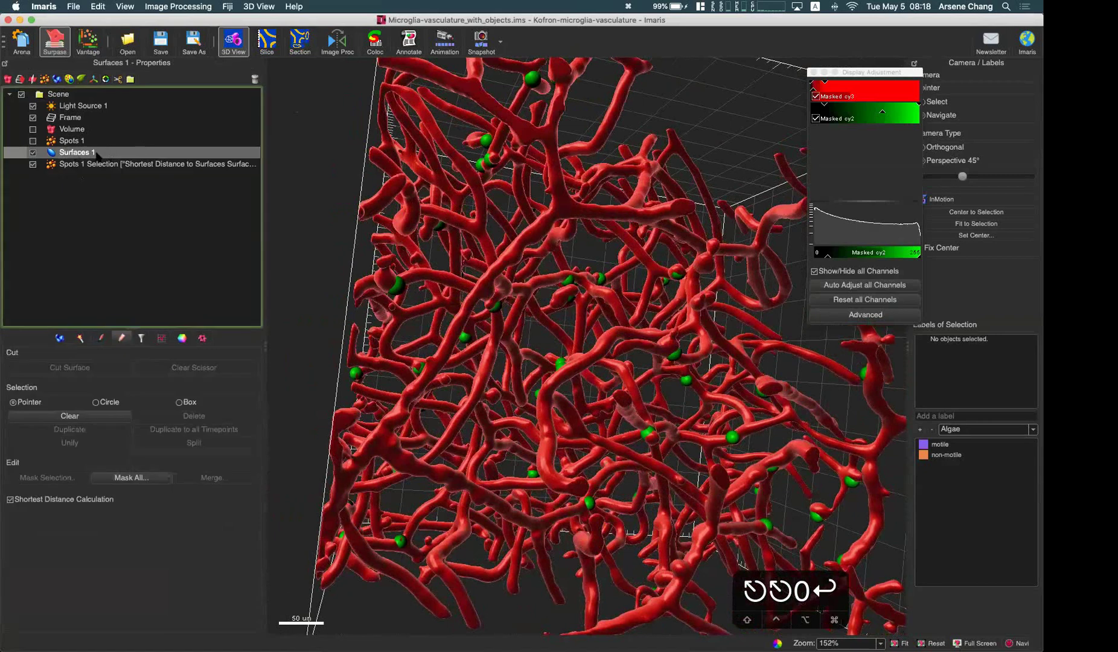
pyautogui.click(182, 338)
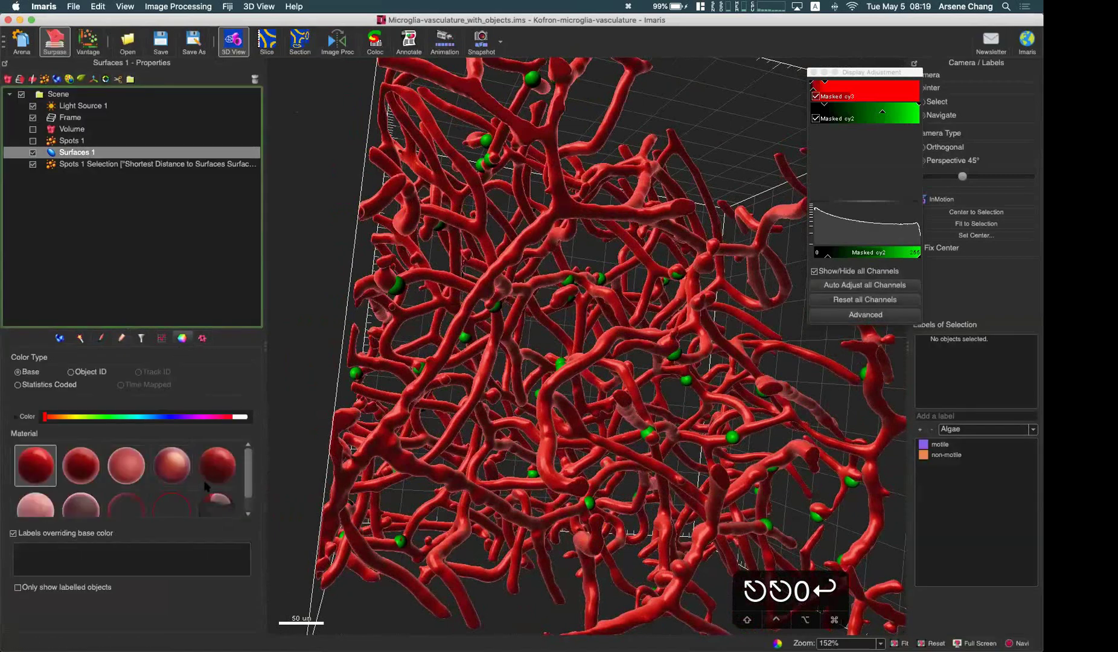
pyautogui.click(215, 505)
pyautogui.moveTo(505, 360); pyautogui.dragTo(499, 379)
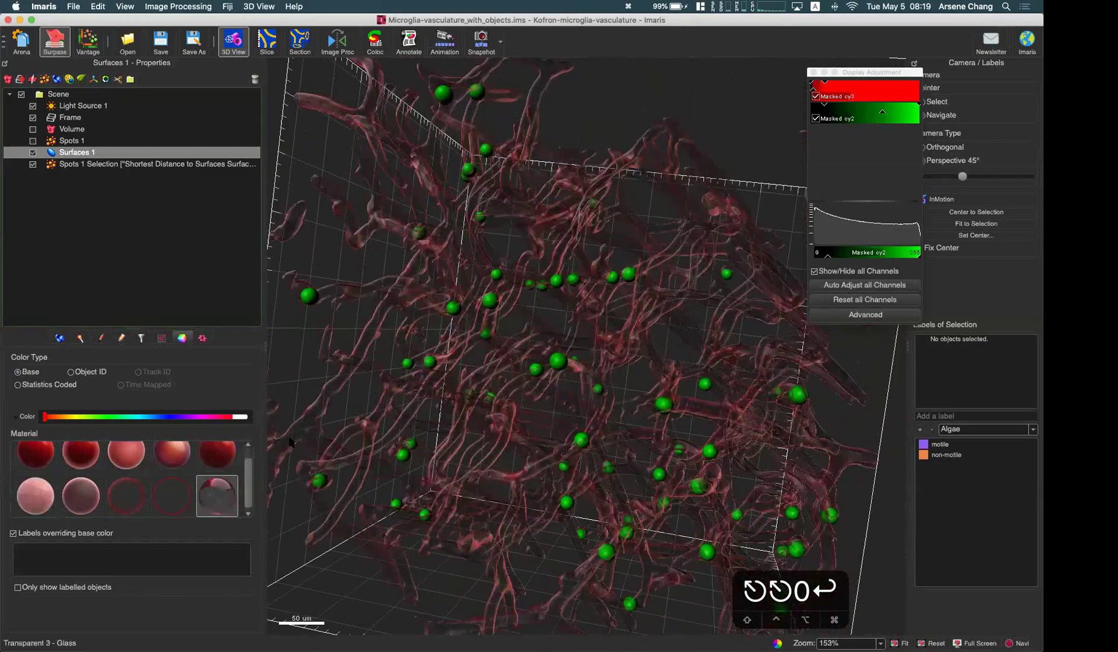
pyautogui.moveTo(564, 327); pyautogui.dragTo(457, 271)
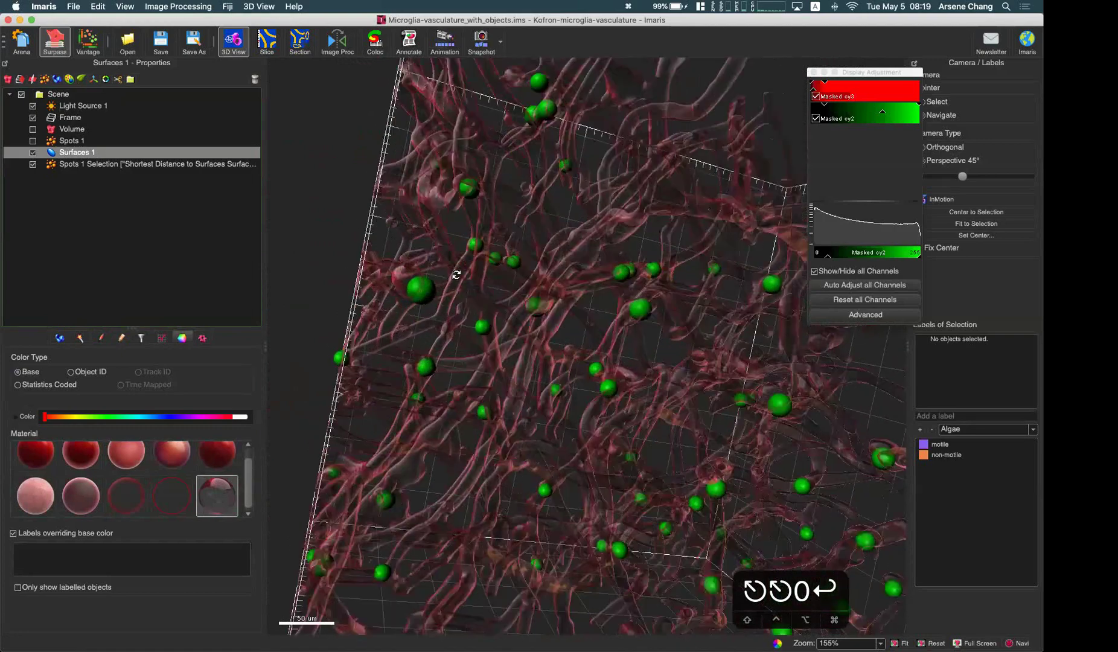
pyautogui.scroll(6, 456, 271)
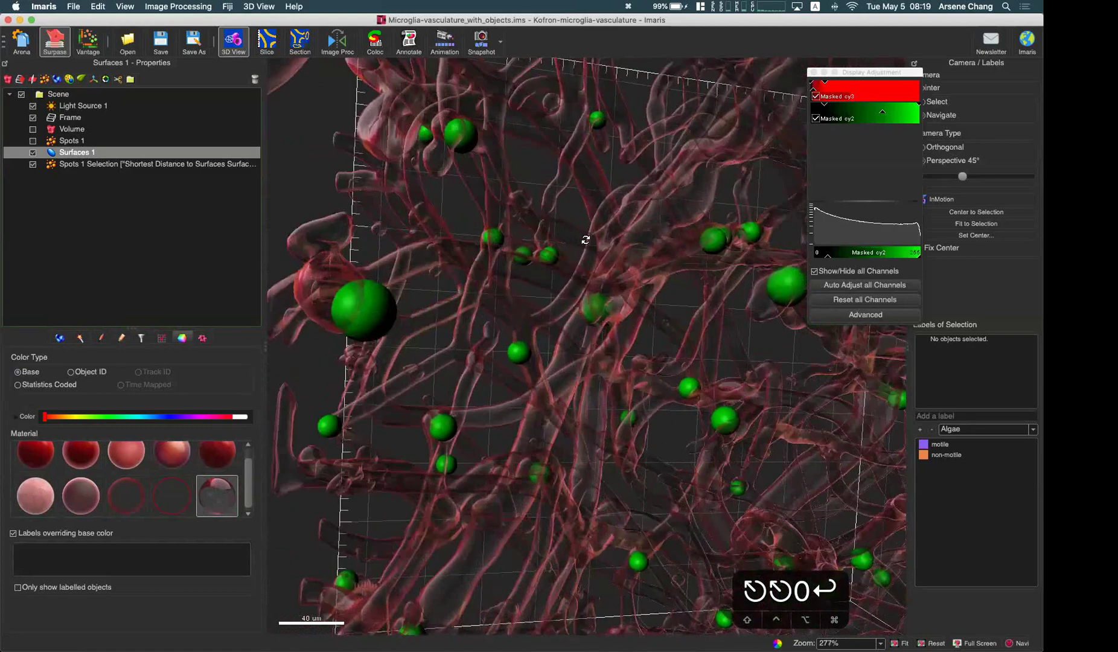
pyautogui.scroll(-4, 585, 239)
pyautogui.moveTo(654, 280); pyautogui.dragTo(734, 239)
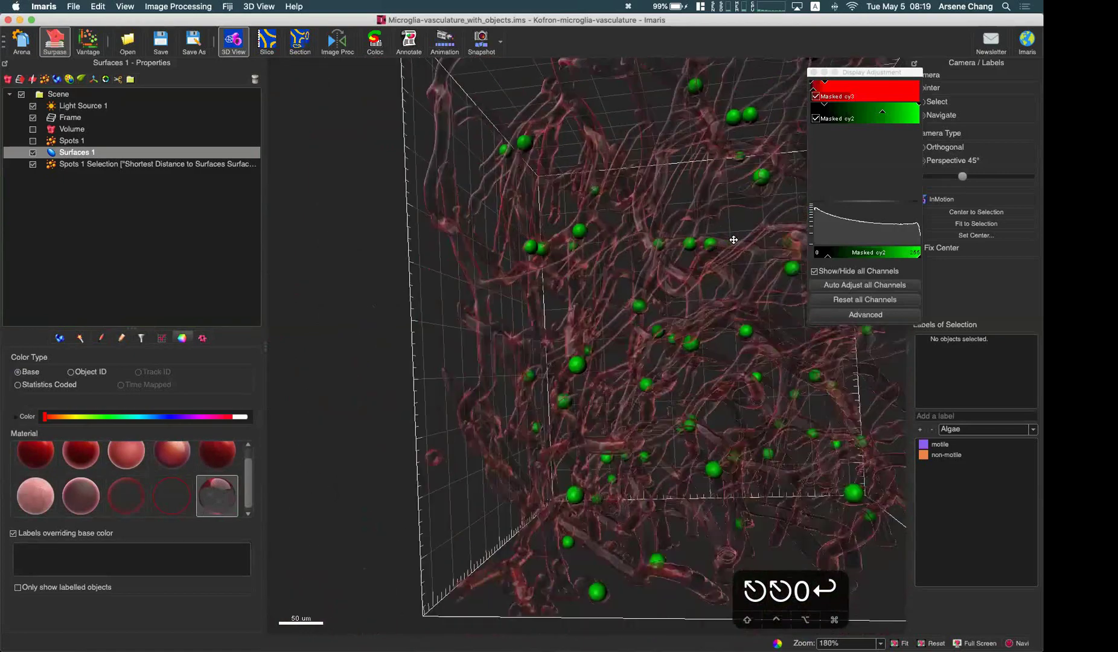
pyautogui.scroll(-8, 734, 240)
# Compare the overall spot counts of Spots 1 and the duplicated Spots 1 Selection
pyautogui.click(86, 144)
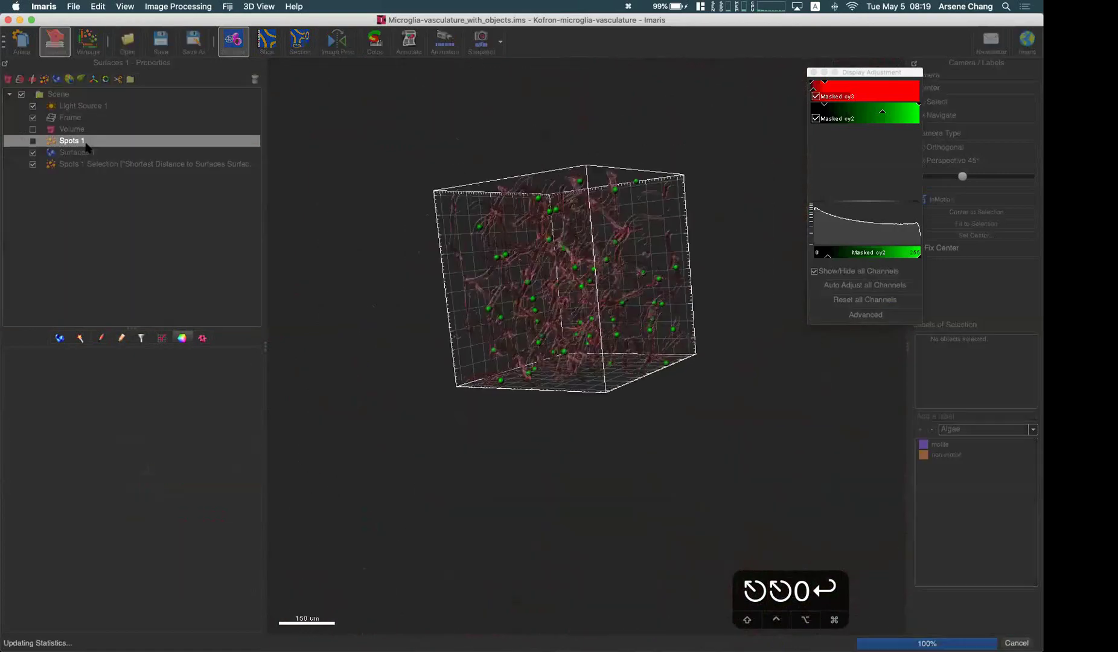
pyautogui.click(152, 339)
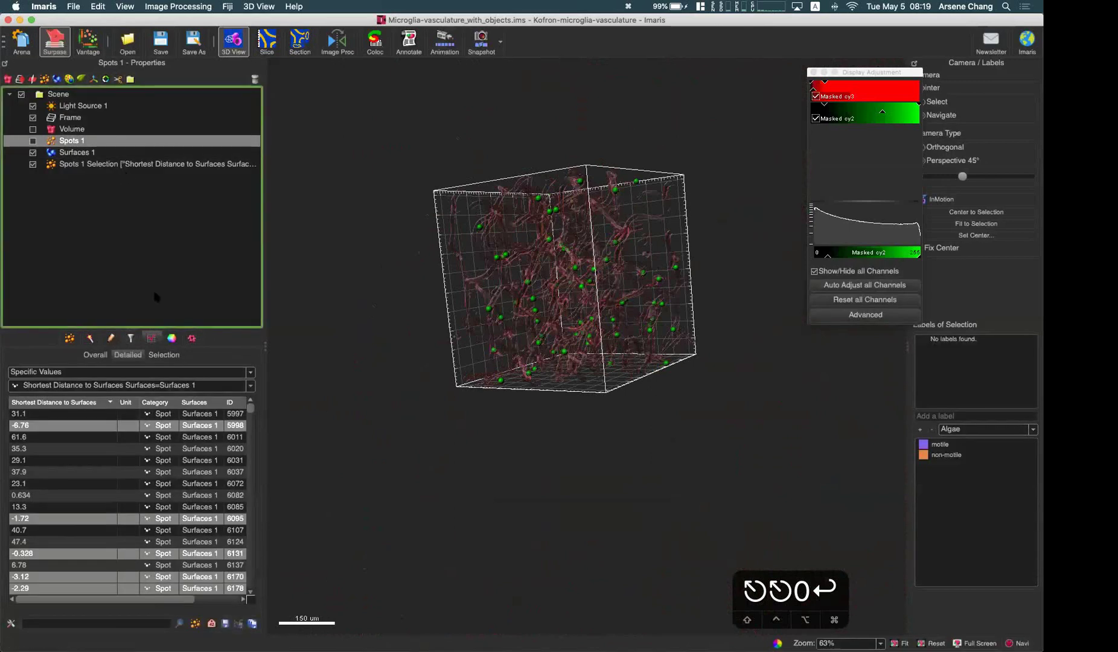
pyautogui.click(95, 355)
pyautogui.click(150, 386)
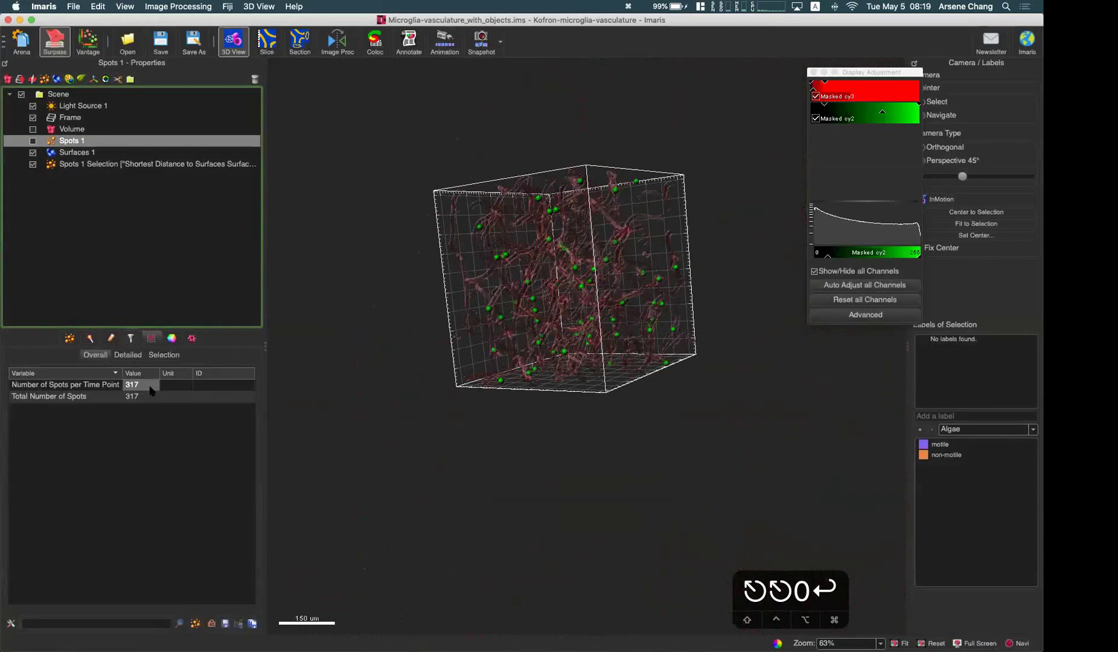
pyautogui.click(127, 165)
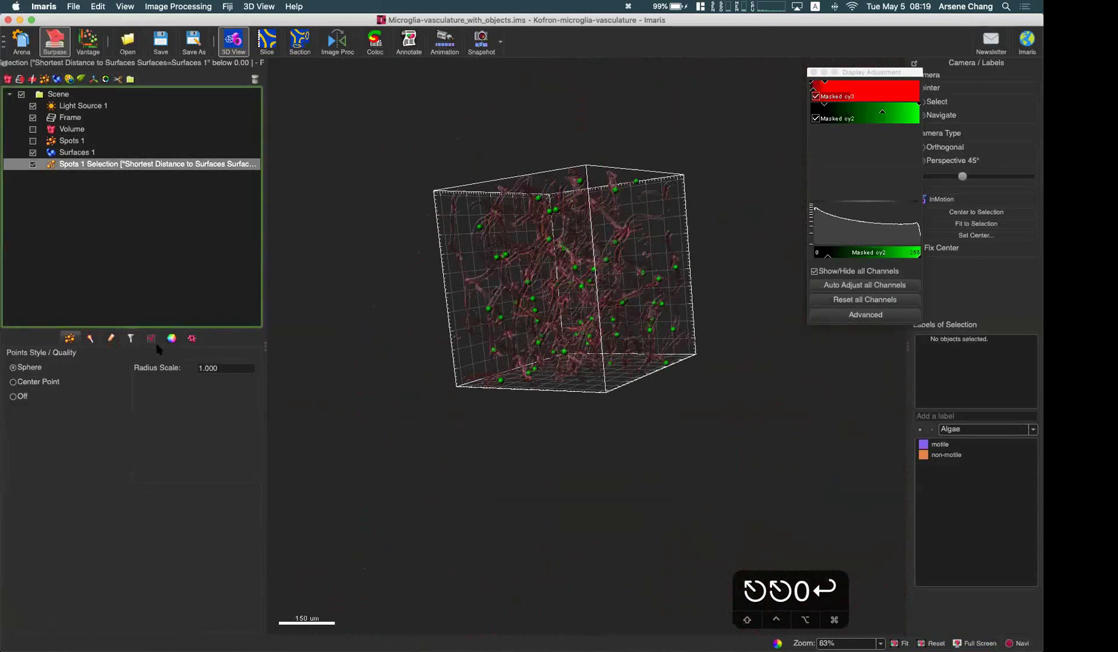
pyautogui.click(171, 338)
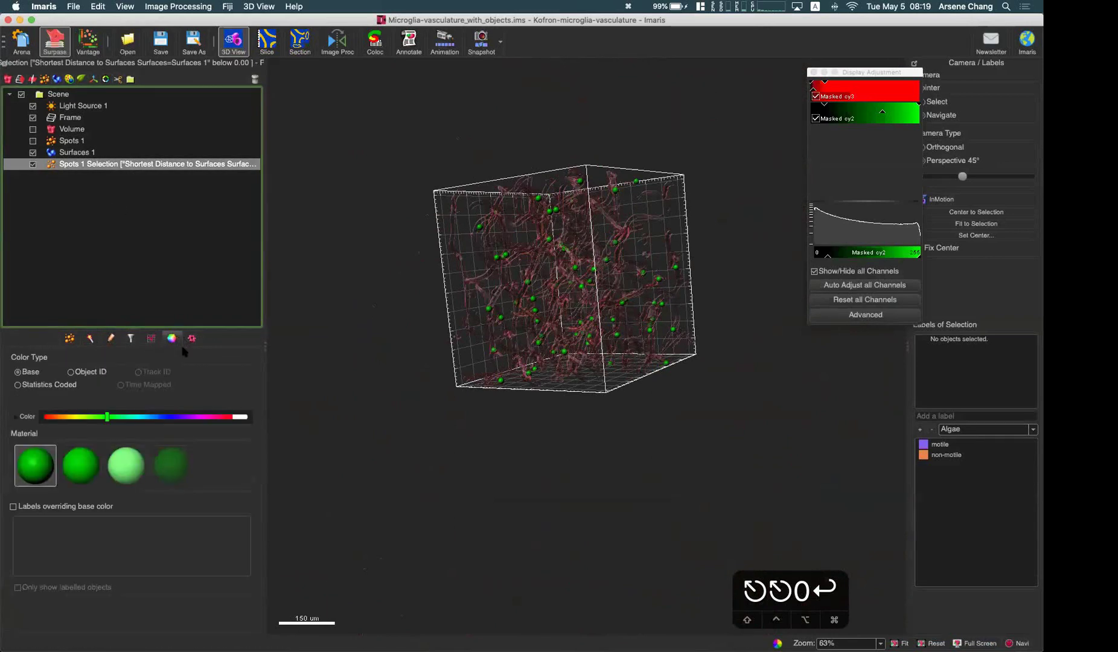
pyautogui.click(152, 340)
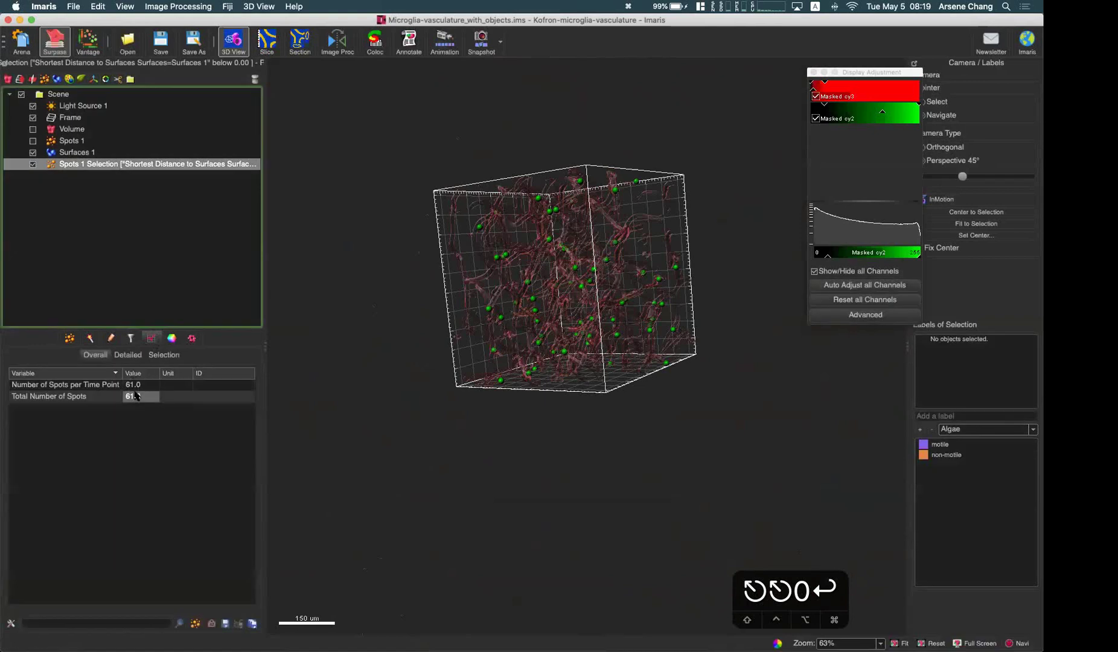
# Move Spots 1 directly above Spots 1 Selection in the scene tree and make it visible again
pyautogui.moveTo(103, 141); pyautogui.dragTo(72, 155)
pyautogui.click(33, 153)
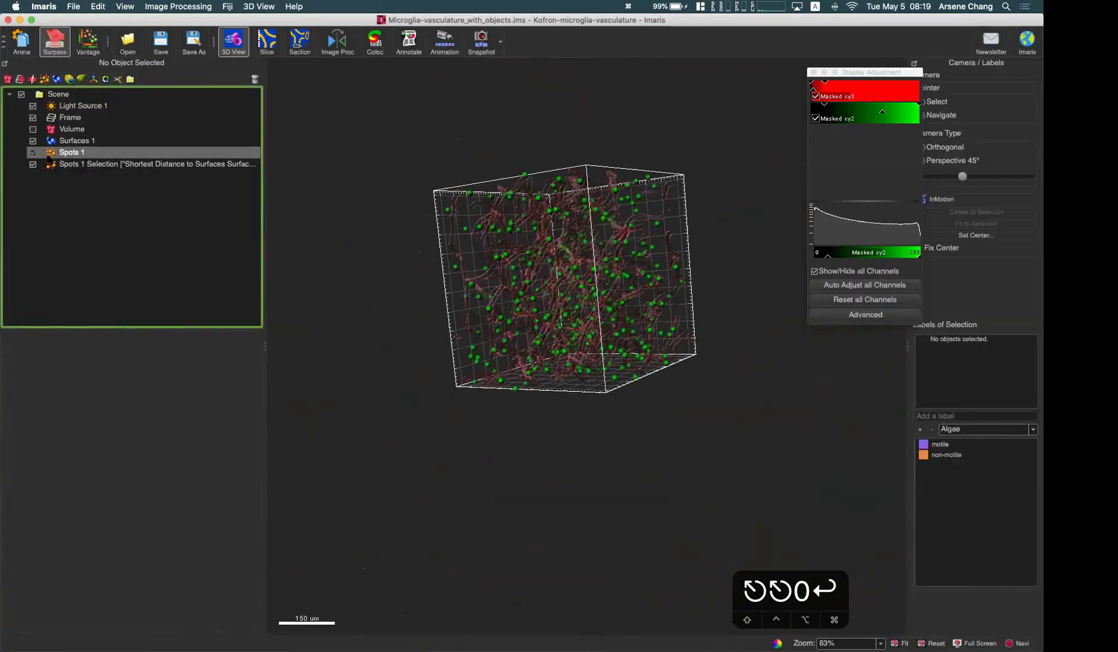
pyautogui.click(94, 154)
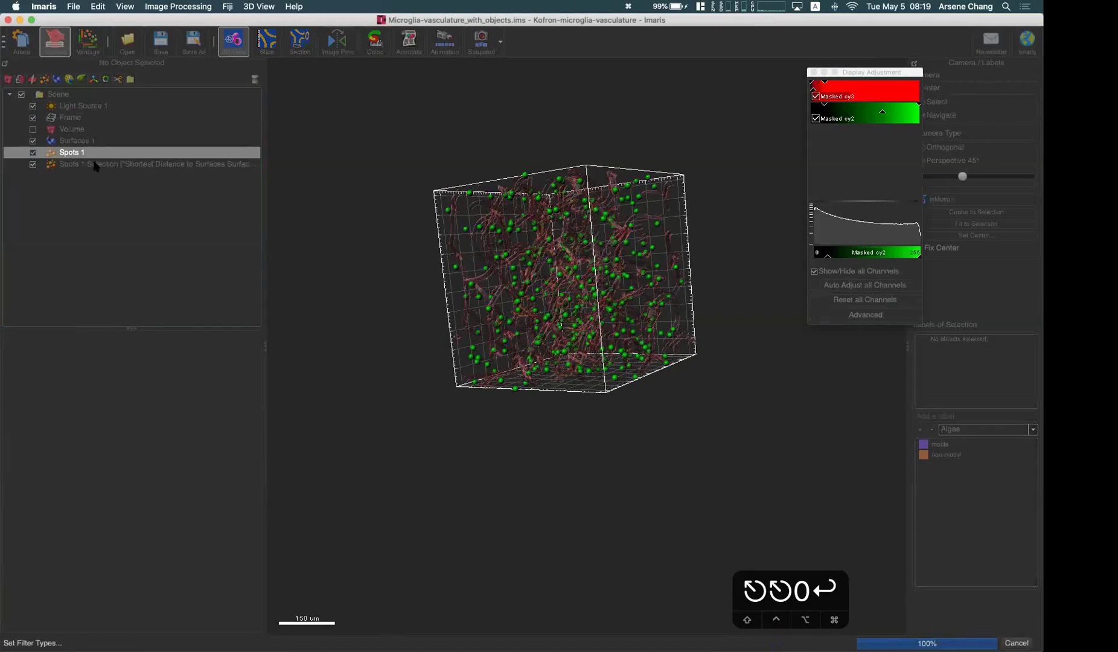
pyautogui.click(74, 166)
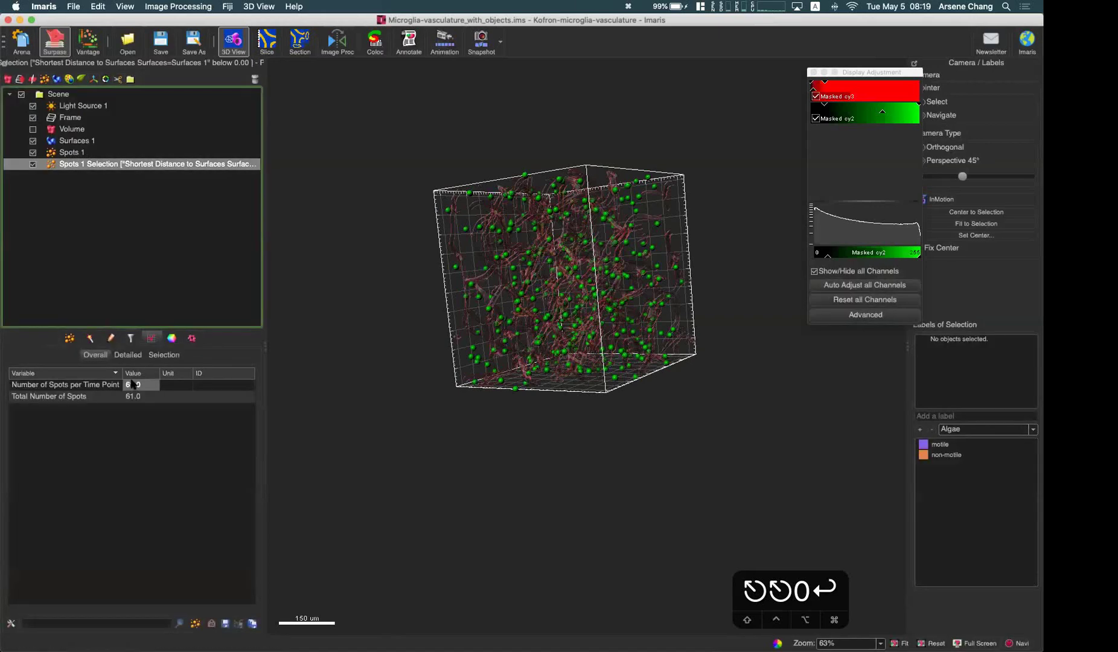
# Create a new group in the scene and move Spots 1 and Spots 1 Selection into it
pyautogui.click(130, 79)
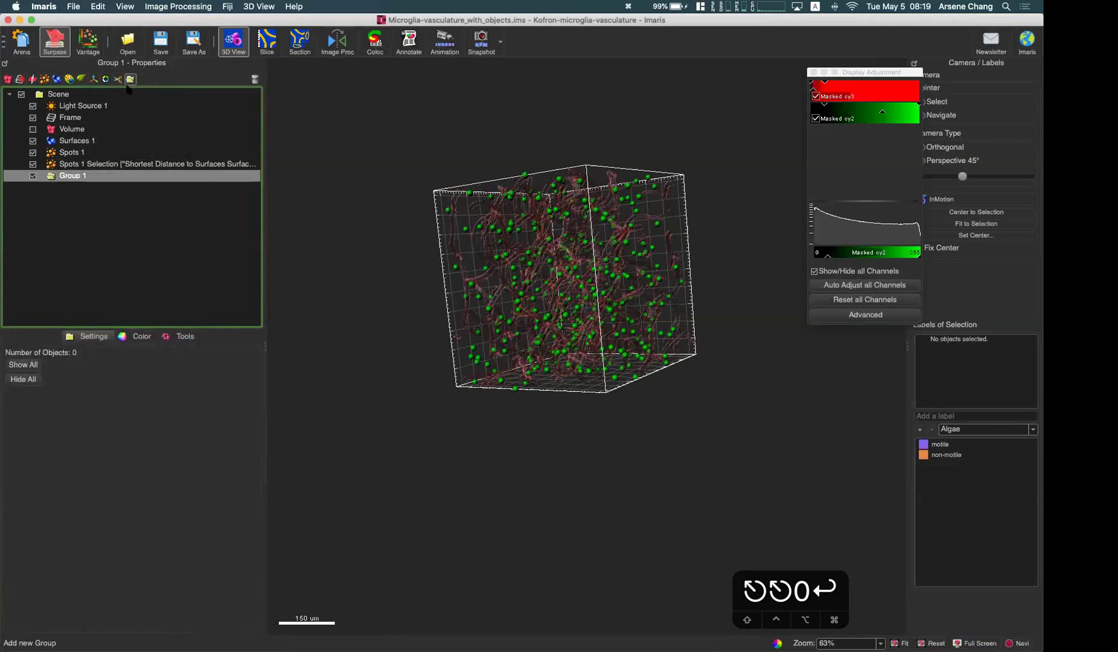
pyautogui.click(82, 153)
pyautogui.keyDown('super'); pyautogui.click(100, 166); pyautogui.keyUp('super')
pyautogui.moveTo(100, 169); pyautogui.dragTo(72, 175)
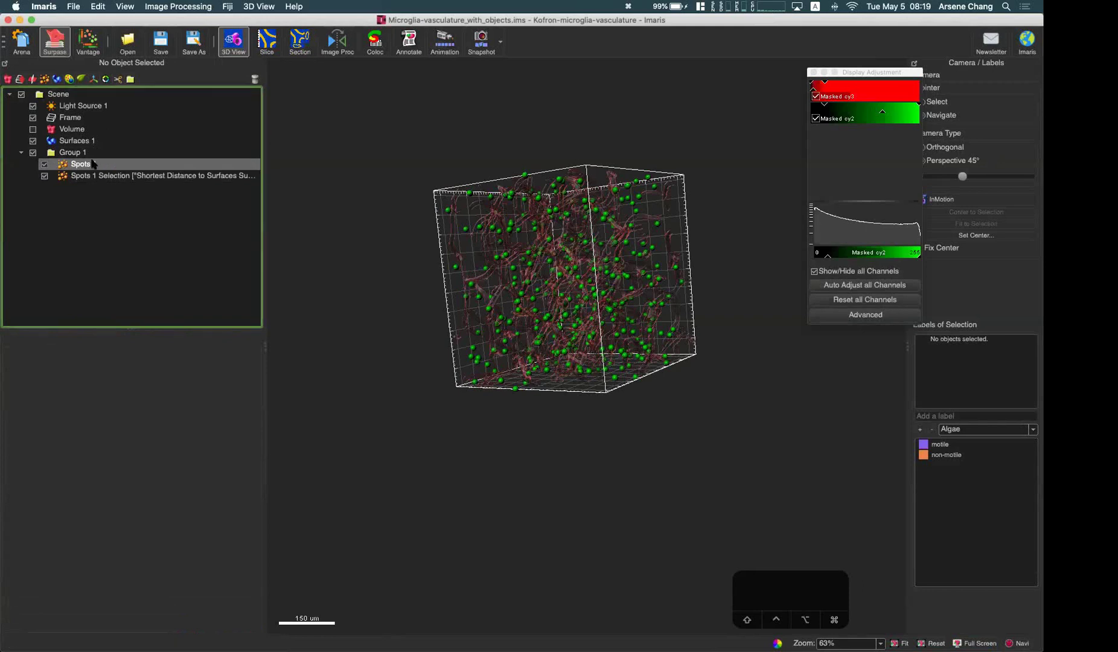
# Show the overall statistics of Group 1 to compare the spot counts of both Spots objects together
pyautogui.click(83, 153)
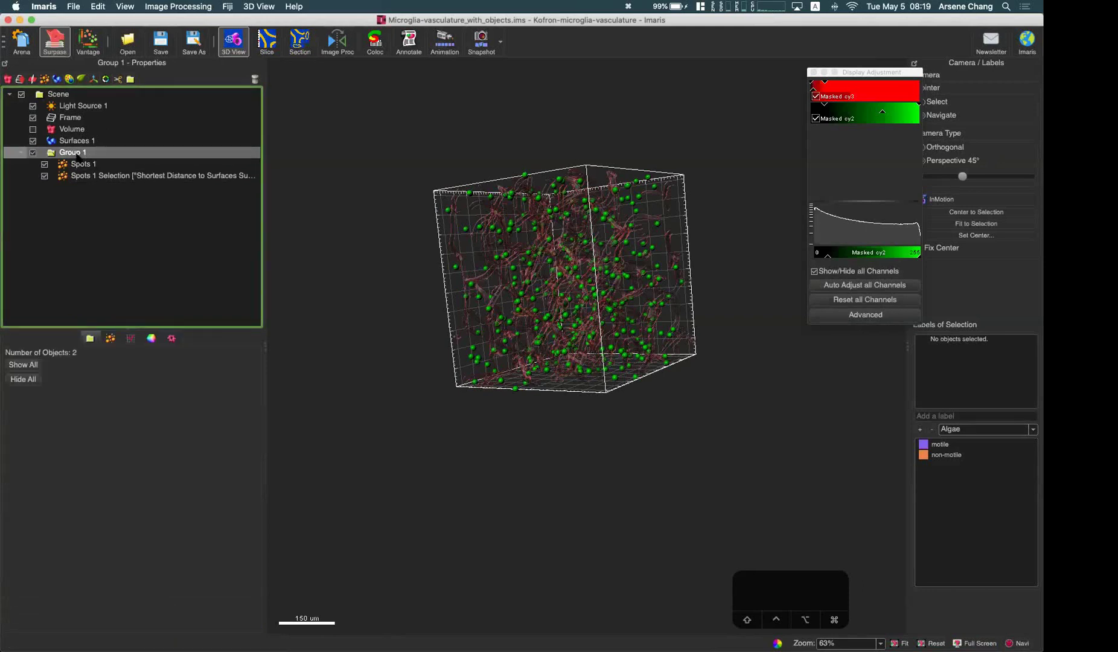
pyautogui.click(131, 338)
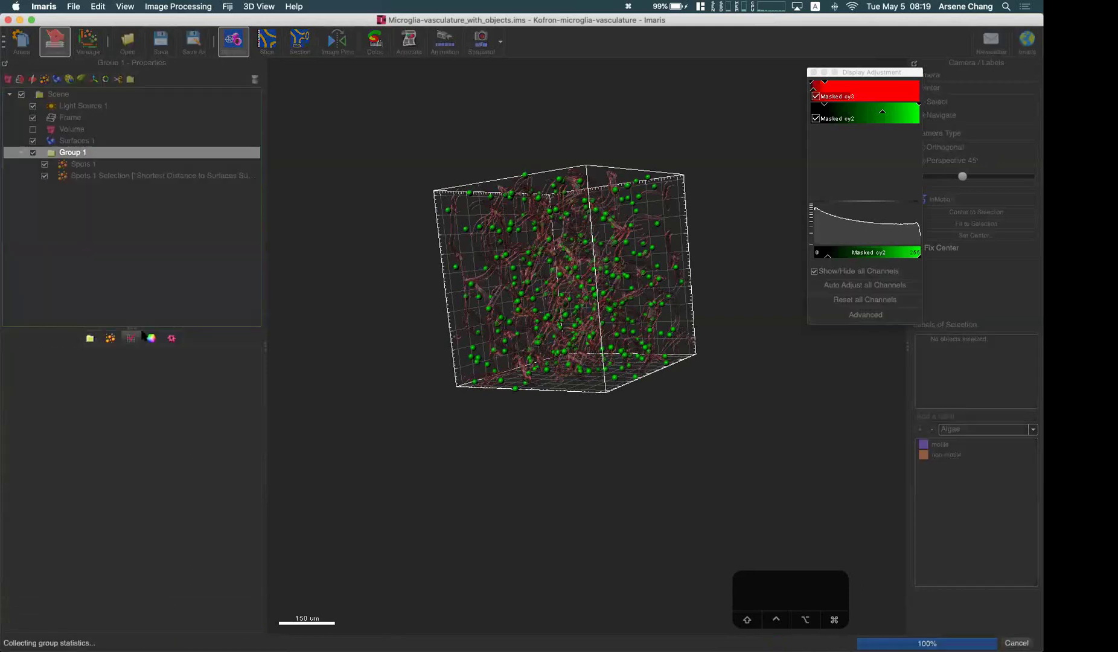
pyautogui.click(77, 397)
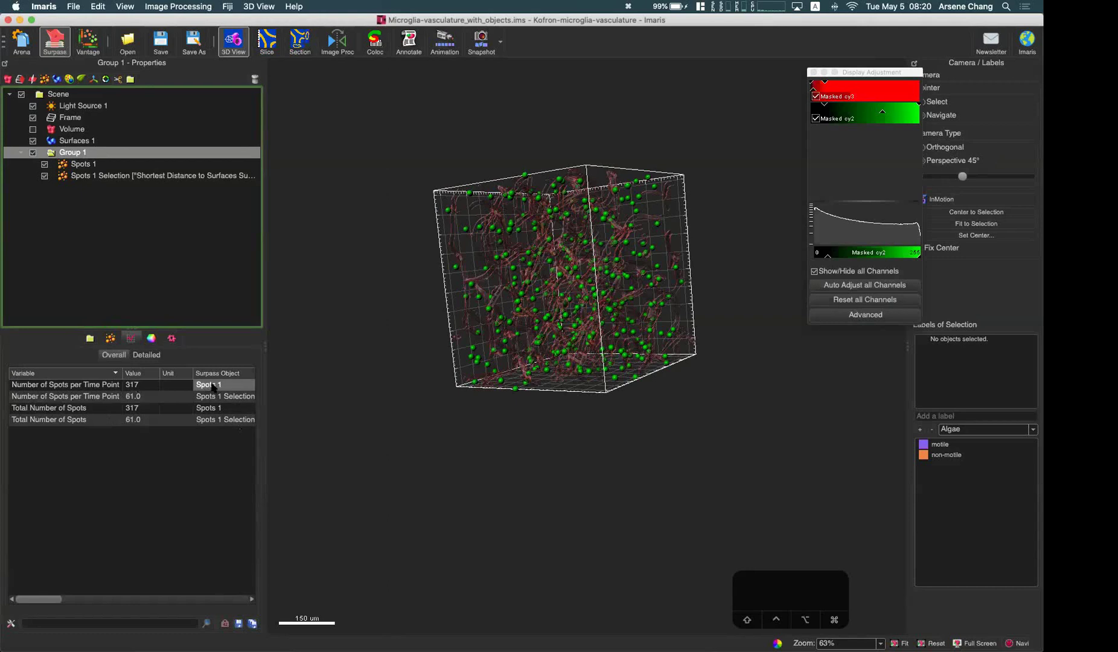
# Select Group 1 and widen the properties pane to show the full object names in its statistics
pyautogui.click(85, 164)
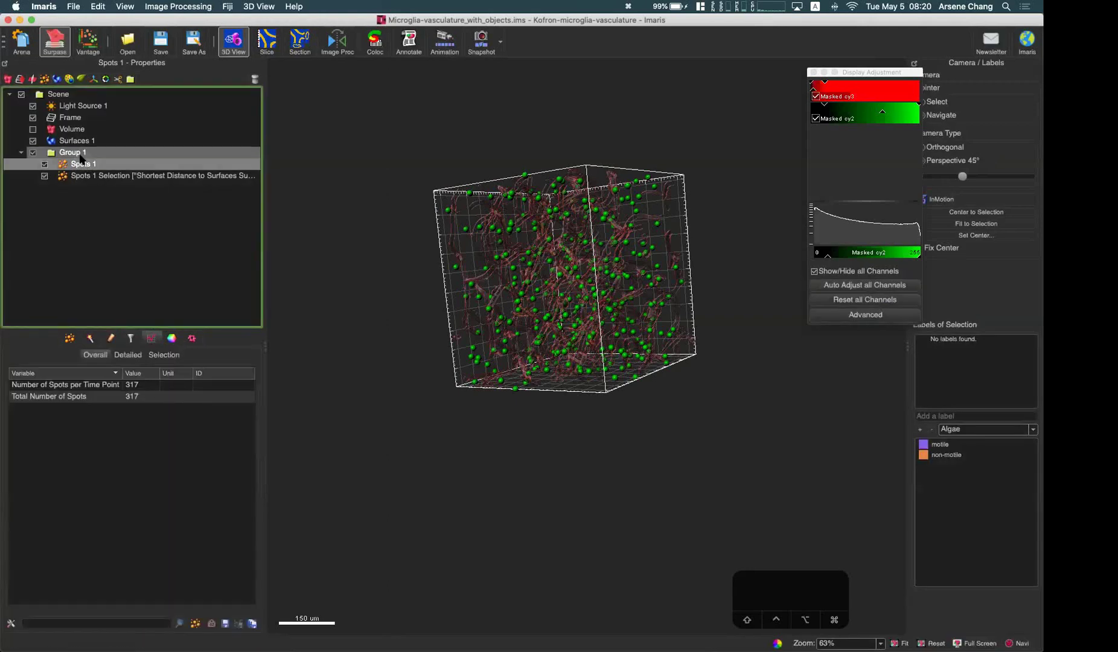
pyautogui.click(80, 155)
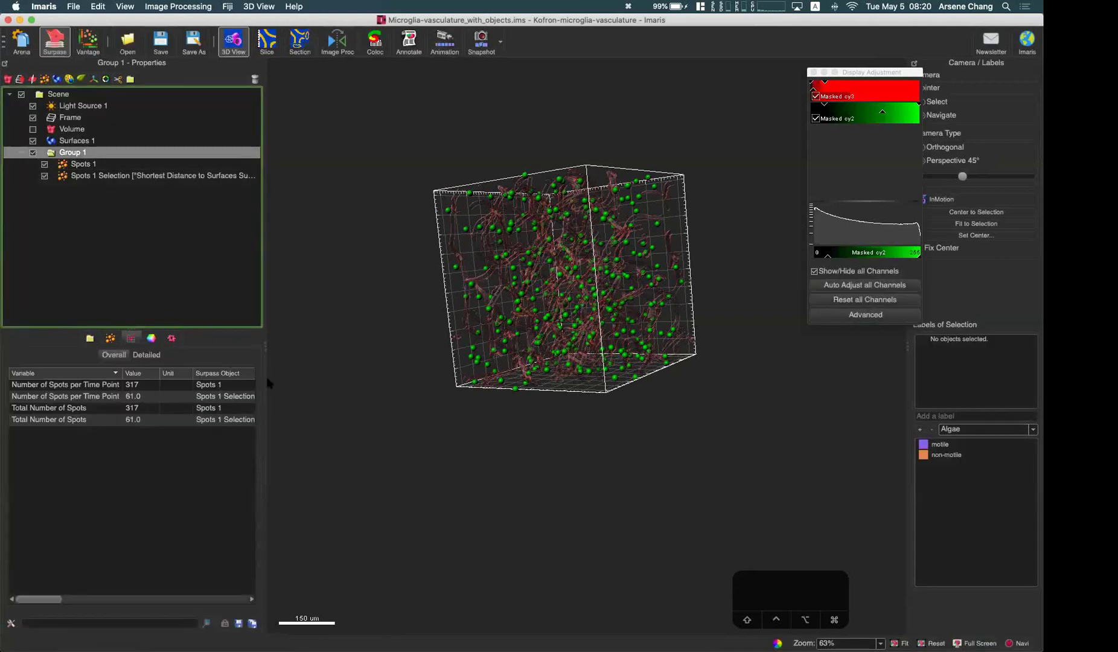
pyautogui.moveTo(264, 360); pyautogui.dragTo(395, 361)
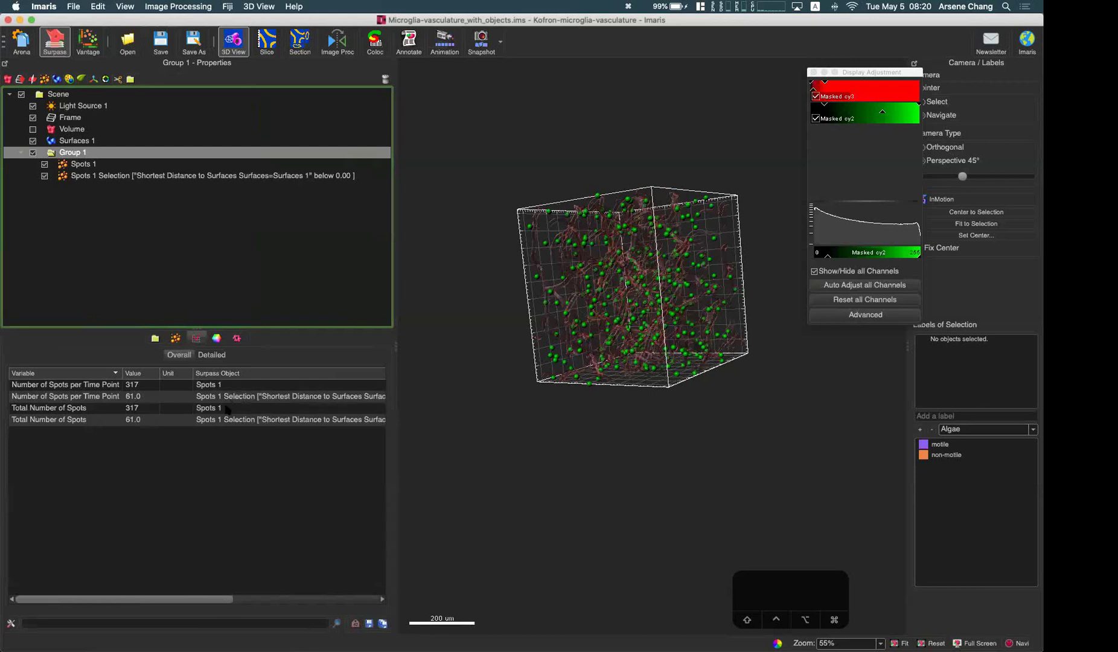
# Rename the Spots 1 object in Group 1 as All
pyautogui.doubleClick(97, 164)
pyautogui.write('All')
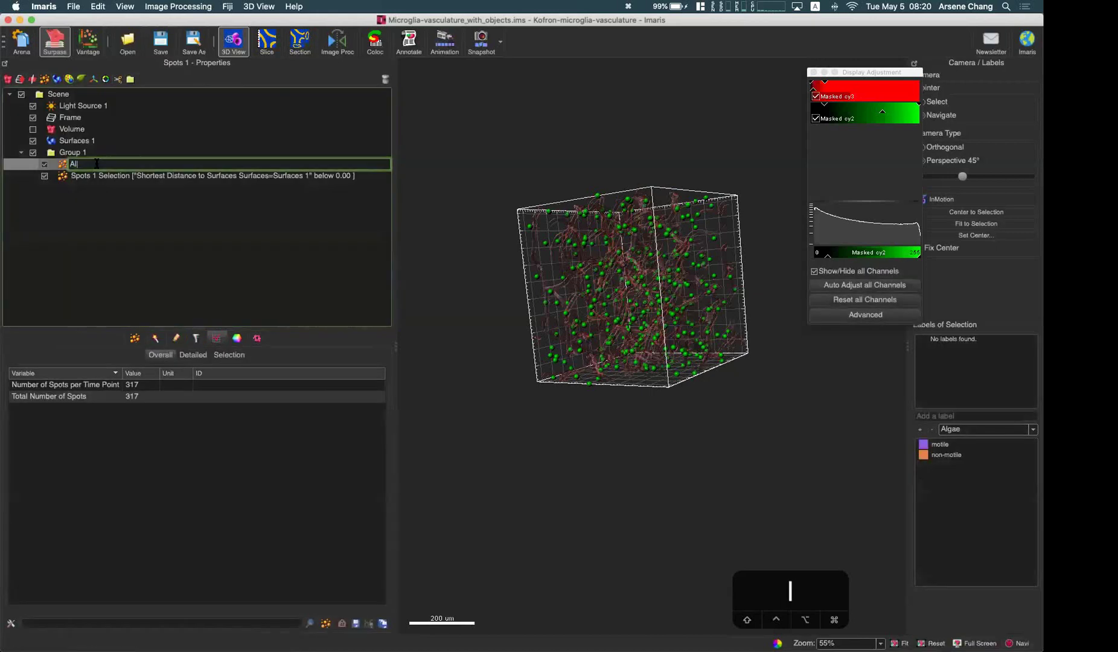
pyautogui.press('Return')
# Rename the Spots 1 Selection object as Touch and show the overall statistics of Group 1
pyautogui.click(112, 177)
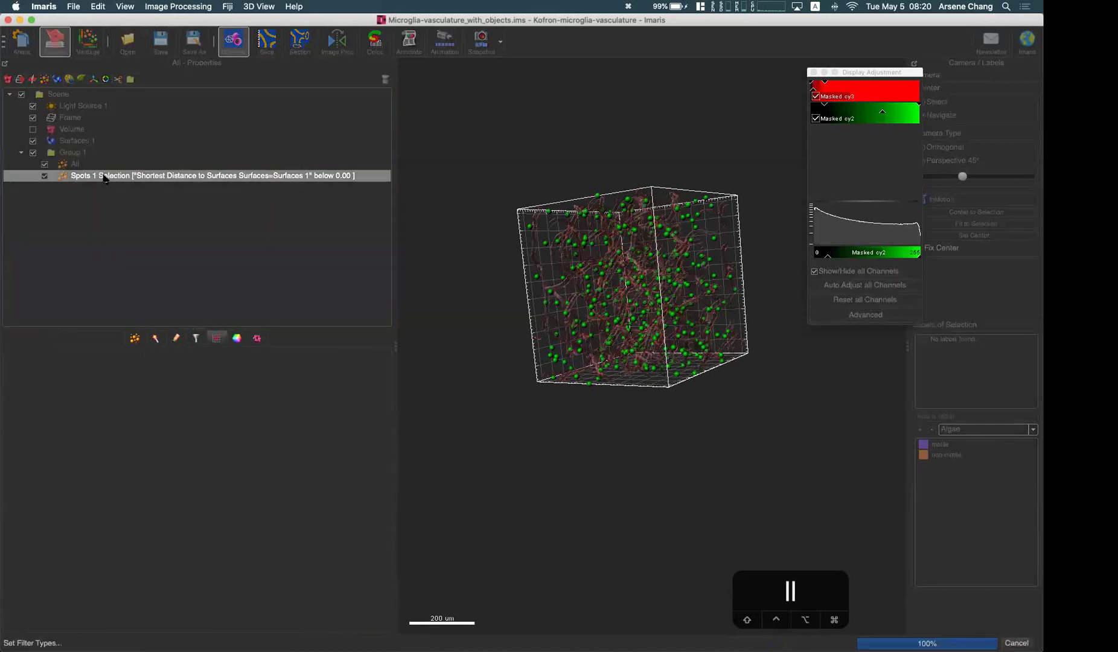
pyautogui.doubleClick(104, 175)
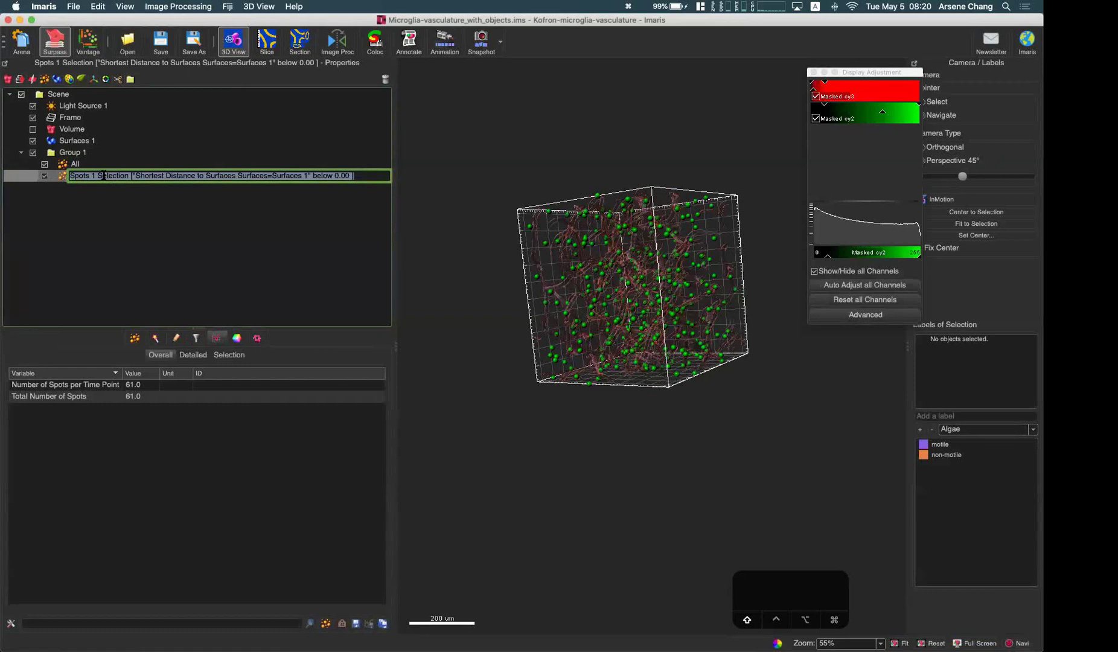
pyautogui.write('Touch')
pyautogui.press('Return')
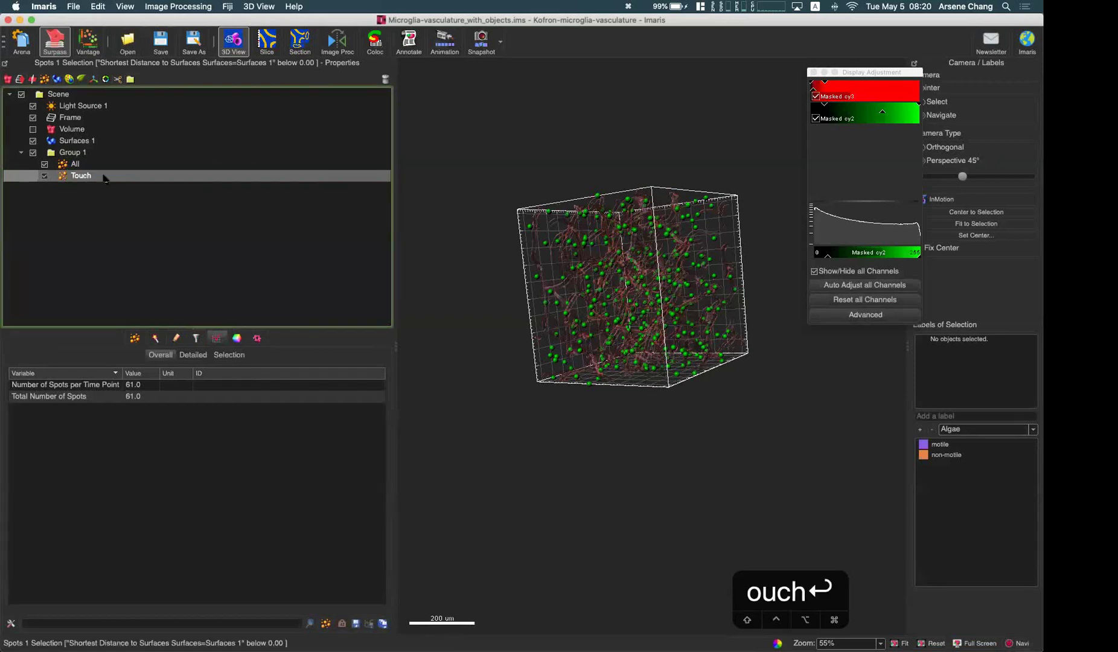
pyautogui.click(73, 152)
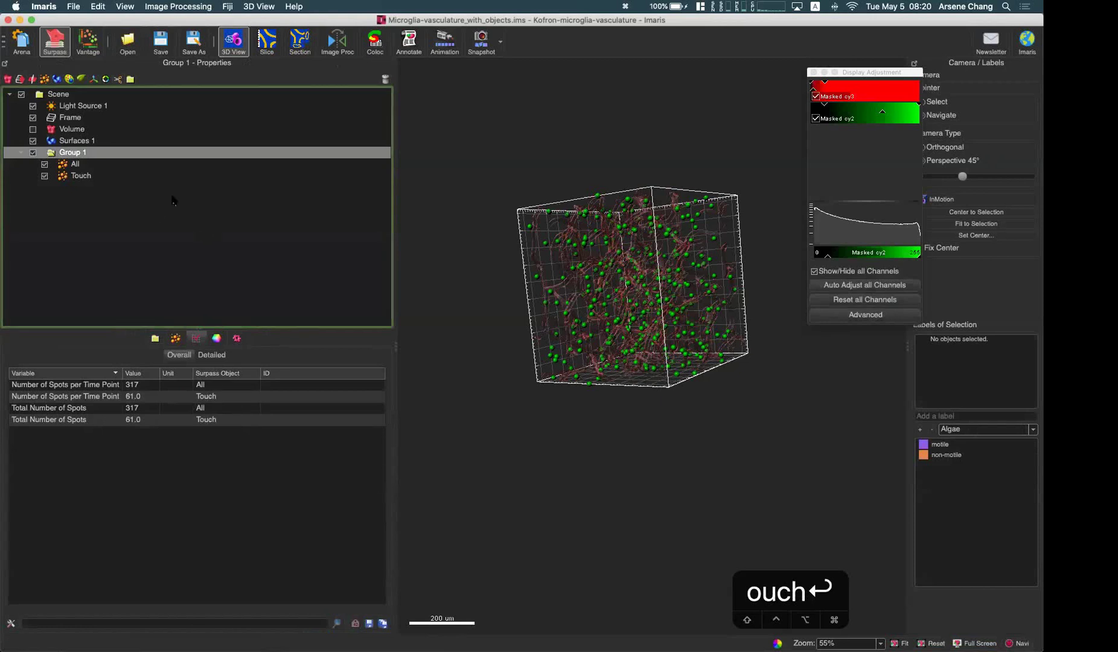
pyautogui.moveTo(526, 352); pyautogui.dragTo(649, 329)
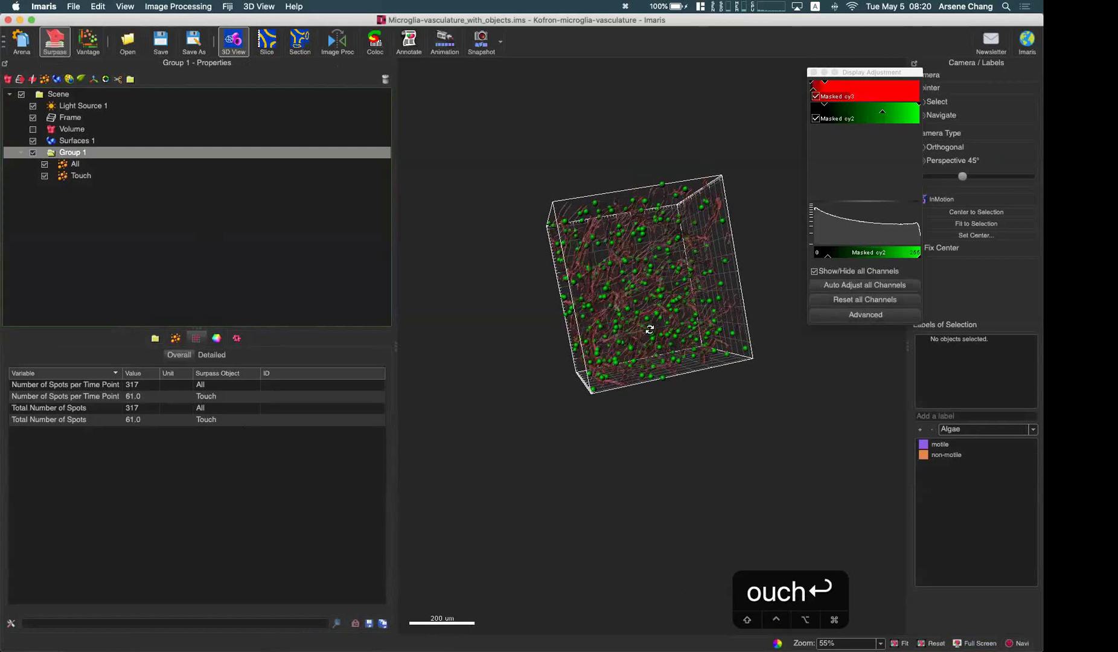
# Switch to PowerPoint and show slide 11, Native Distance Measurement Applications
pyautogui.moveTo(3, 313)
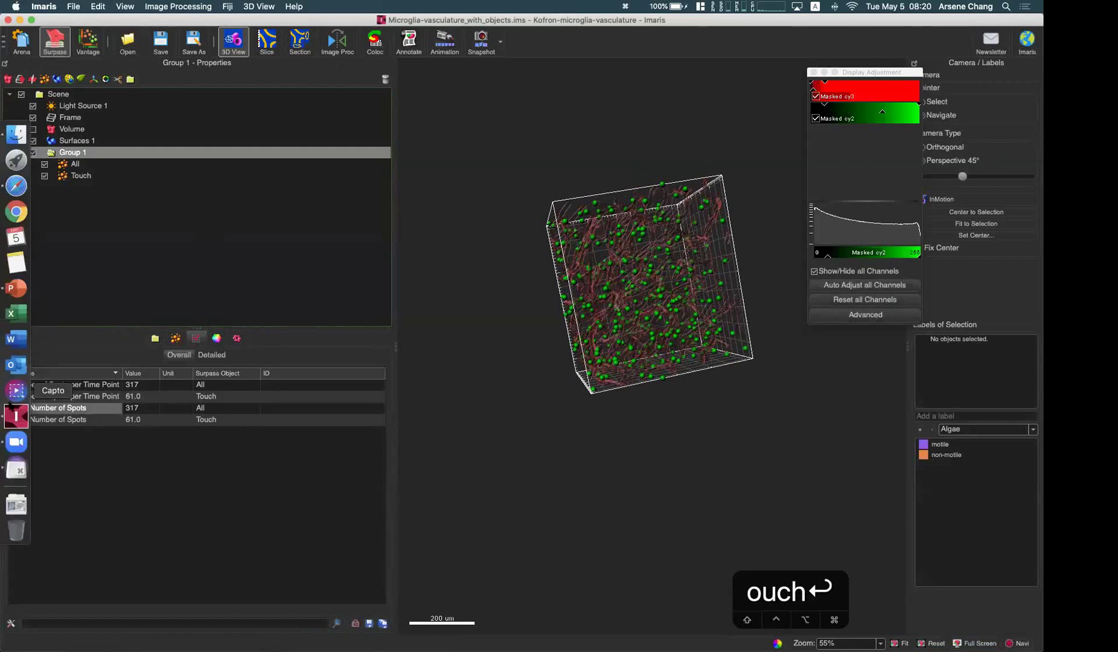
pyautogui.click(24, 288)
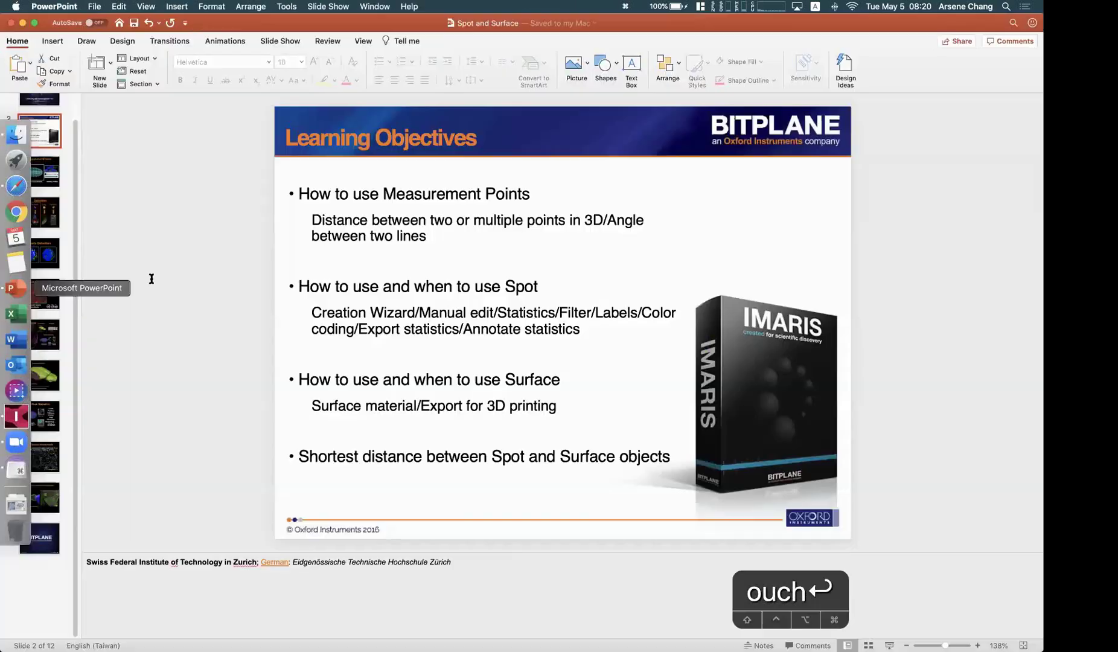
pyautogui.click(39, 456)
pyautogui.click(39, 497)
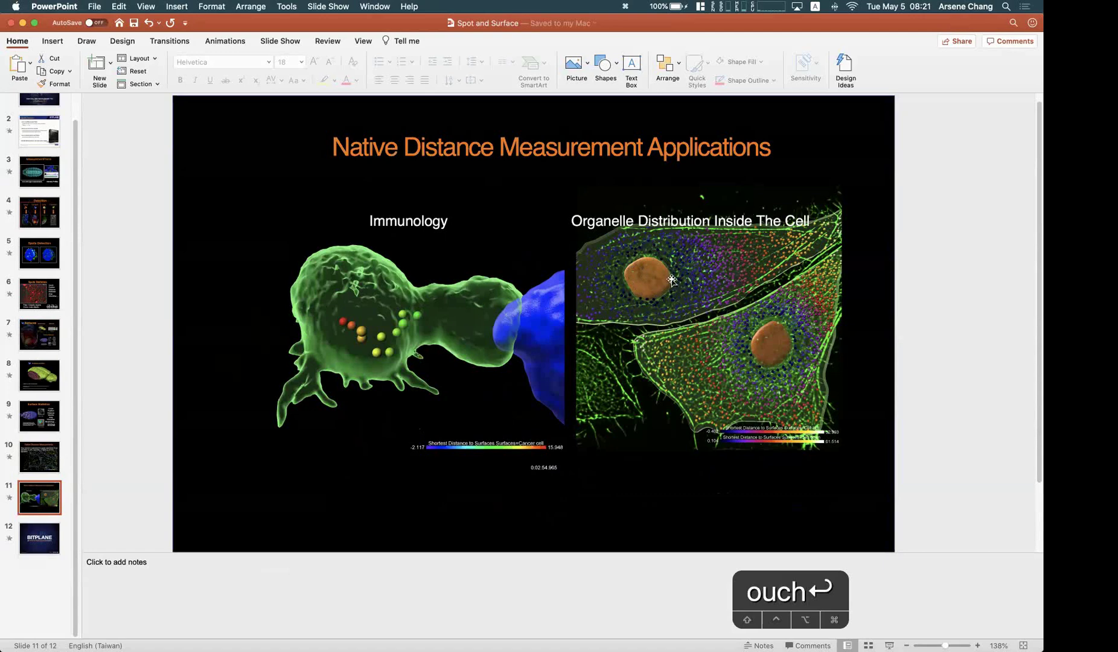
# Switch back to Imaris and color the All spots by the statistic Shortest Distance to Surfaces Surfaces=Surfaces 1
pyautogui.moveTo(5, 347)
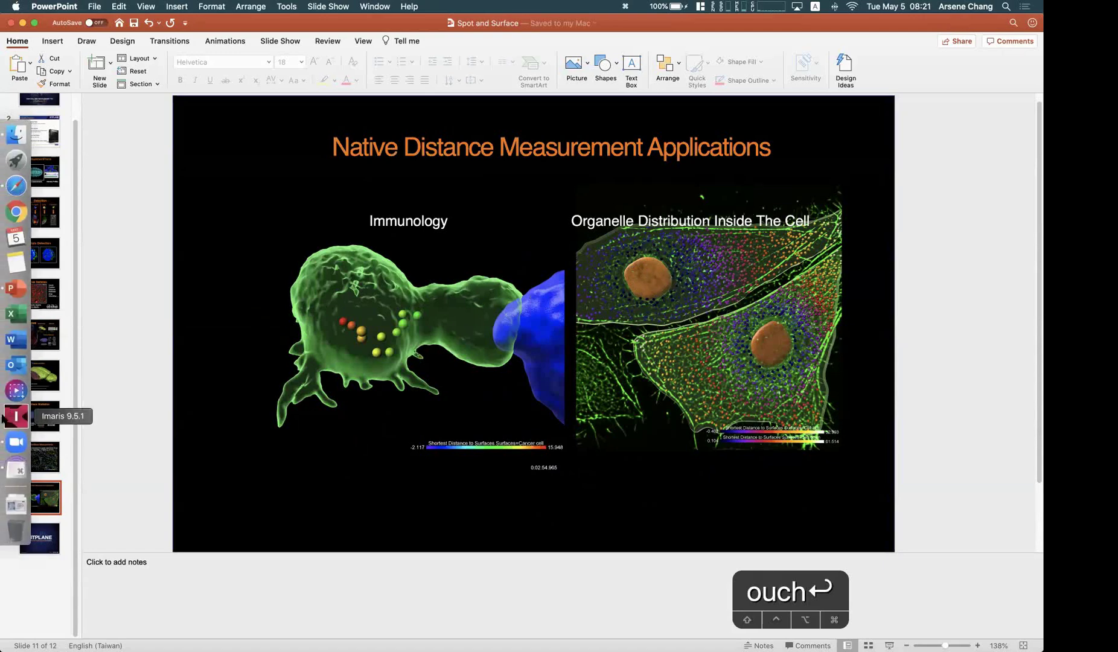
pyautogui.click(11, 416)
pyautogui.click(132, 175)
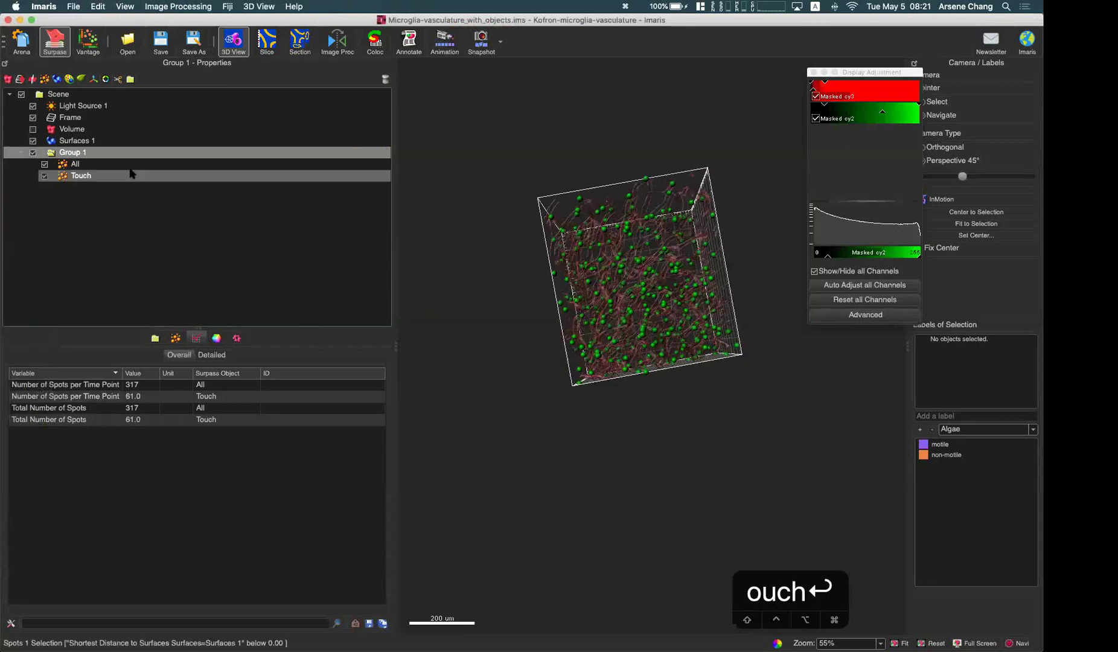
pyautogui.click(101, 164)
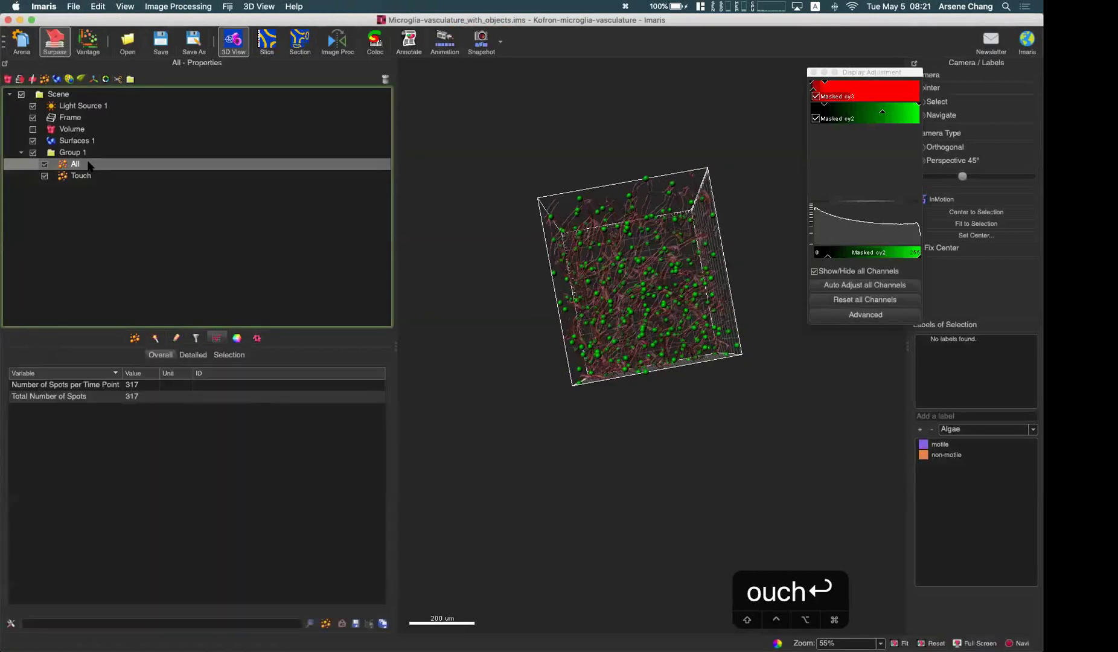
pyautogui.click(237, 339)
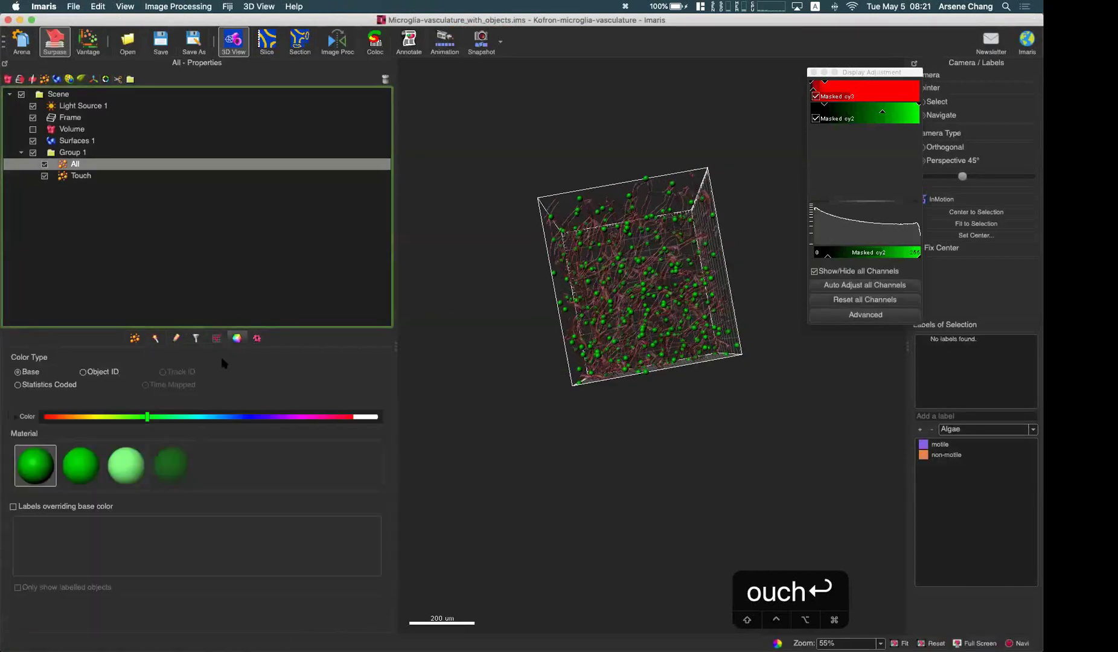
pyautogui.click(79, 385)
pyautogui.click(95, 423)
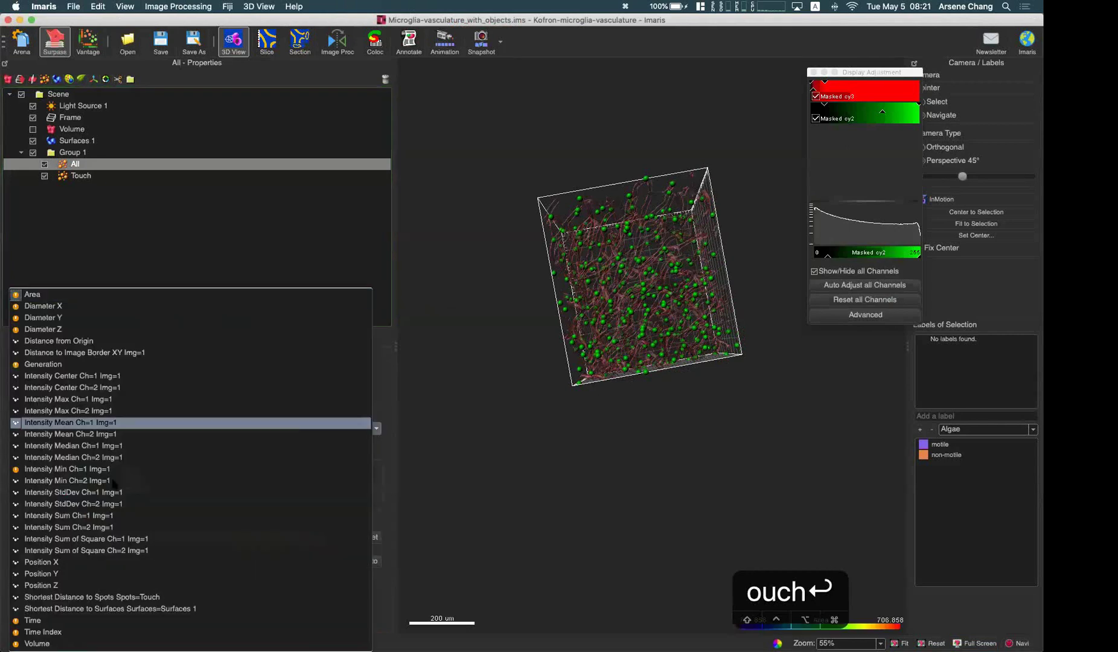
pyautogui.click(152, 610)
# Examine the distance-coded colors of the All spots around the vasculature, both close up and across the whole volume
pyautogui.scroll(5, 650, 311)
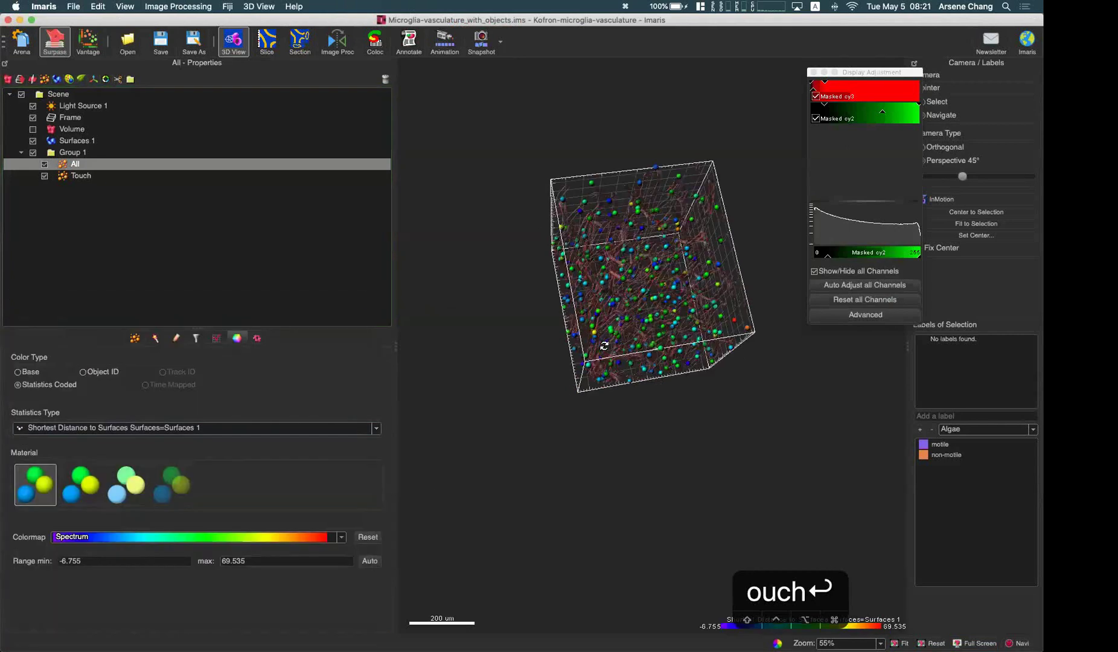
pyautogui.scroll(3, 650, 311)
pyautogui.scroll(-5, 650, 312)
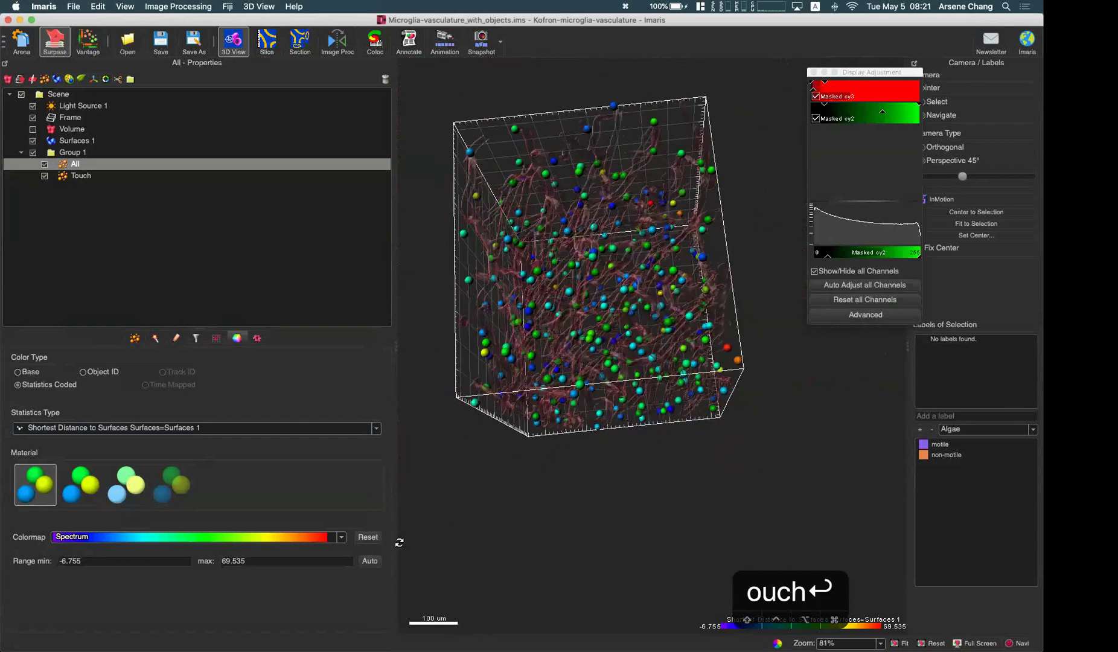
pyautogui.moveTo(604, 320); pyautogui.dragTo(582, 285)
pyautogui.scroll(3, 566, 209)
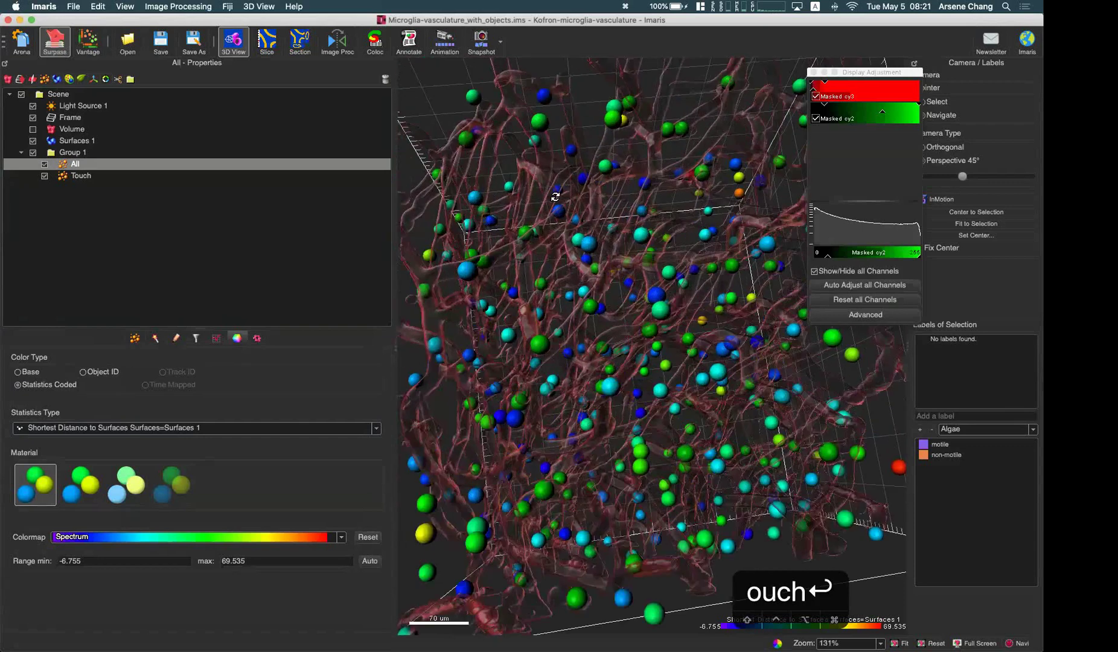
pyautogui.scroll(3, 566, 204)
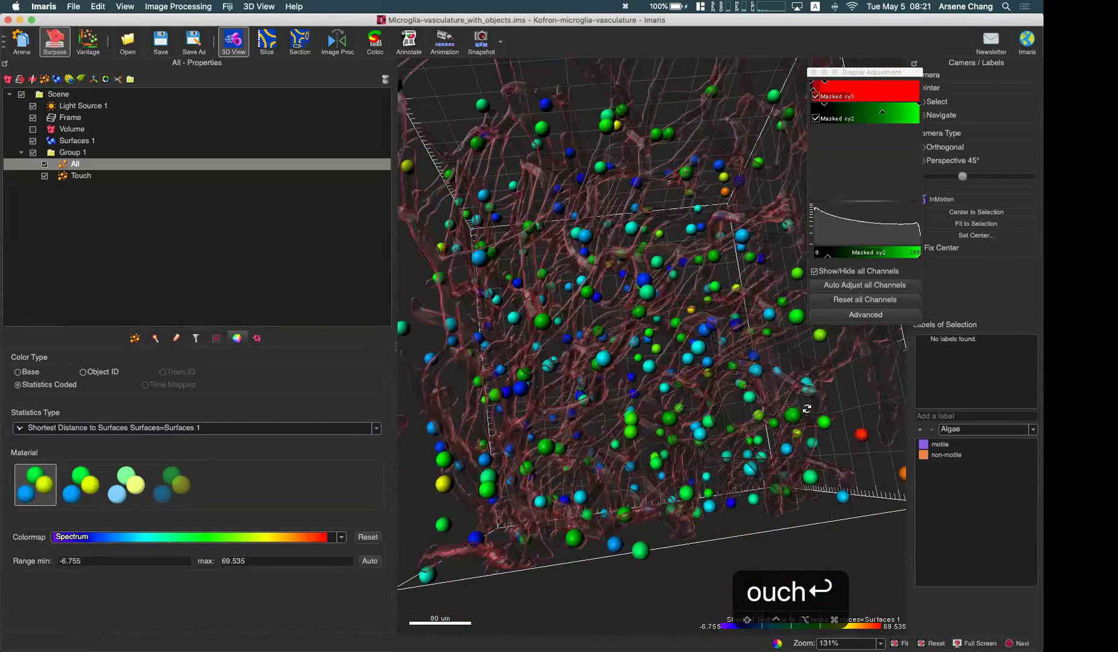
pyautogui.scroll(-6, 643, 449)
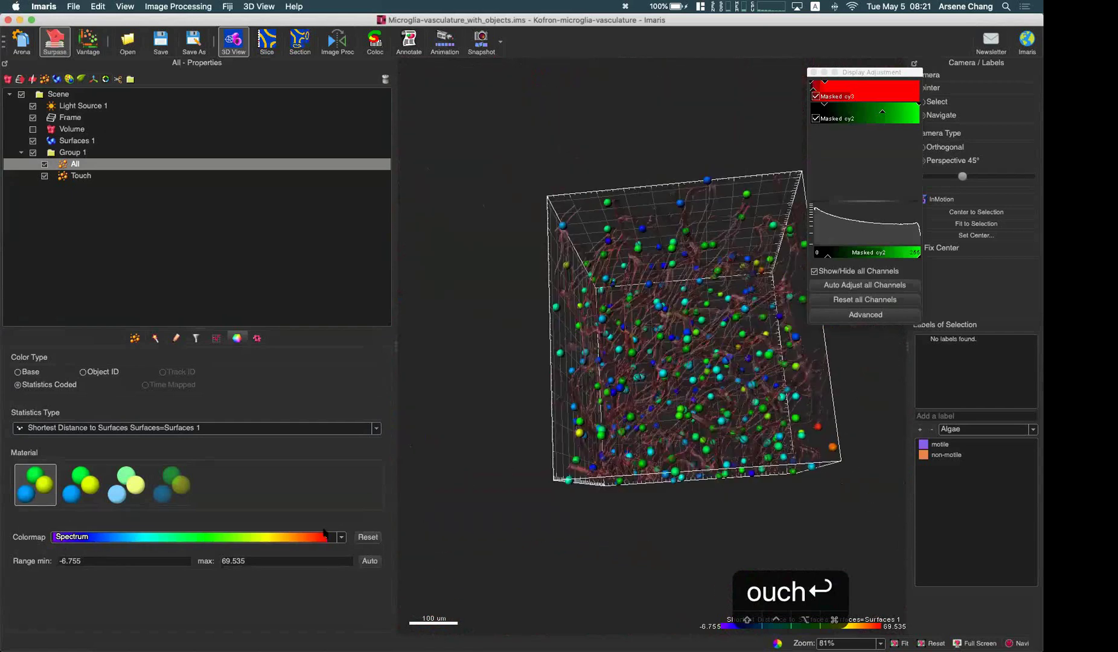
pyautogui.moveTo(803, 375); pyautogui.dragTo(416, 320)
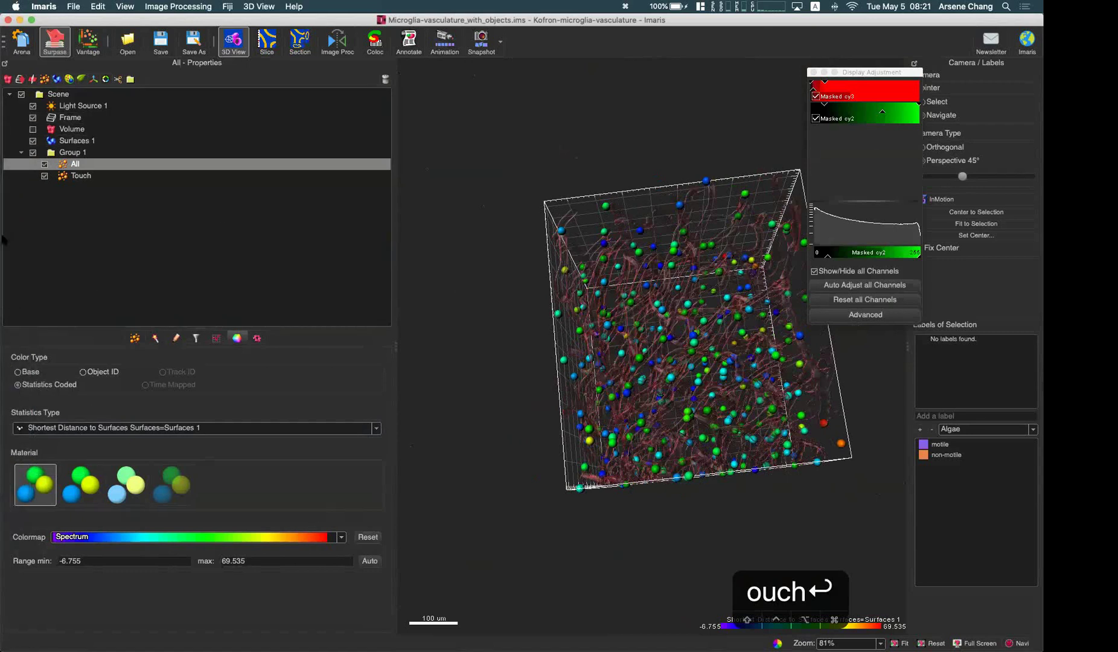
# Review the distance measurement slide in PowerPoint, and return to Imaris to inspect the color-coded spots from other angles
pyautogui.moveTo(8, 233)
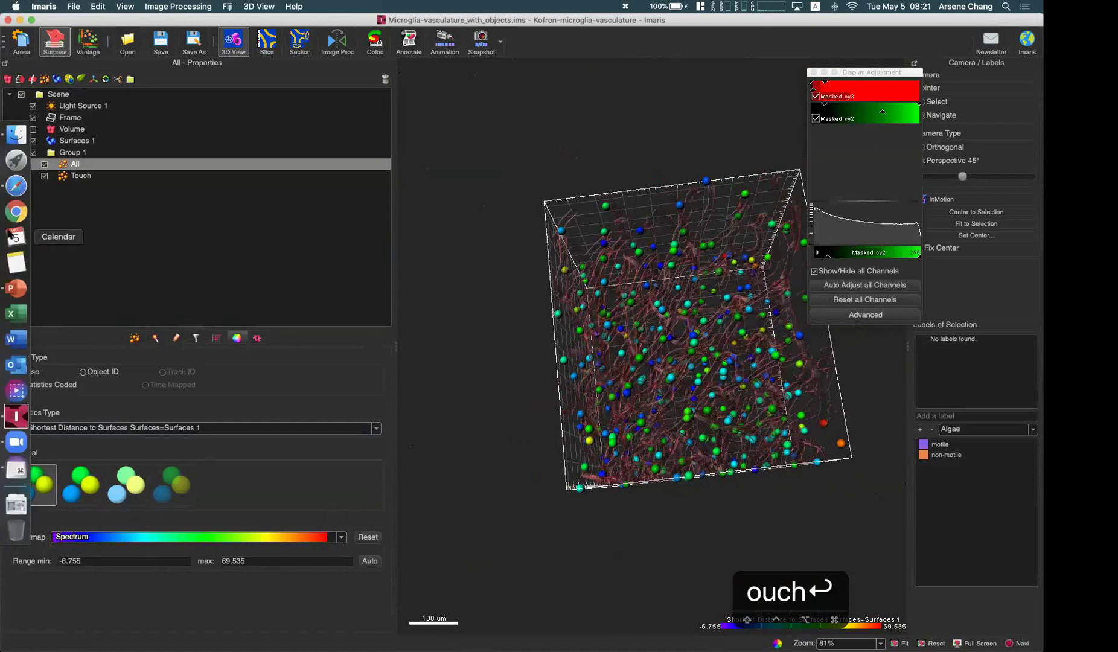
pyautogui.click(16, 288)
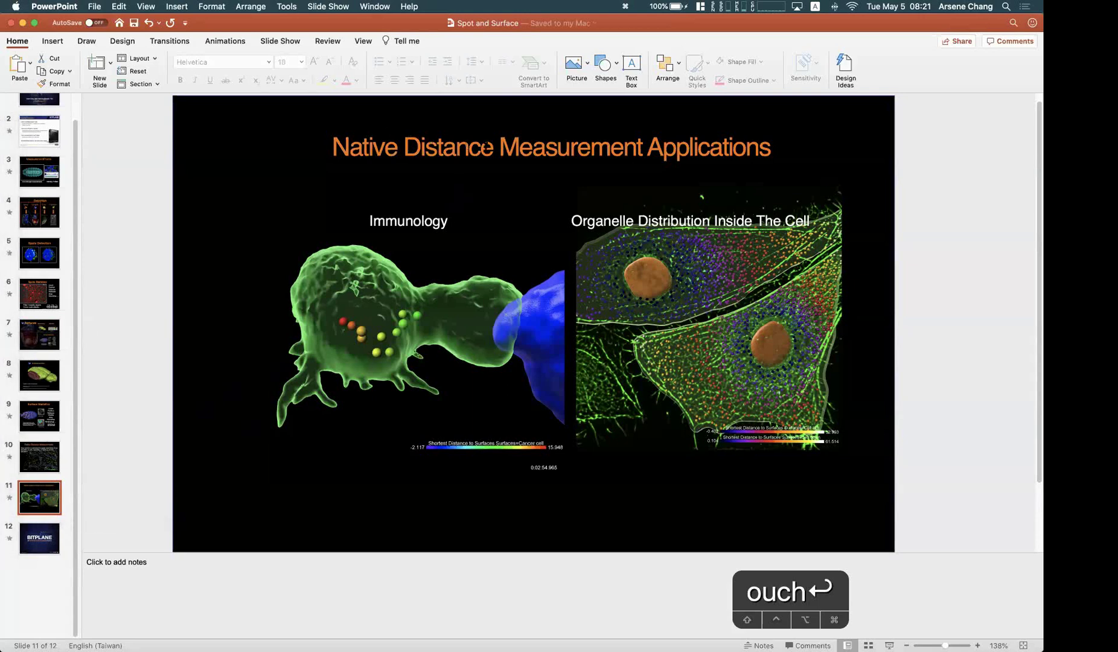
pyautogui.moveTo(9, 232)
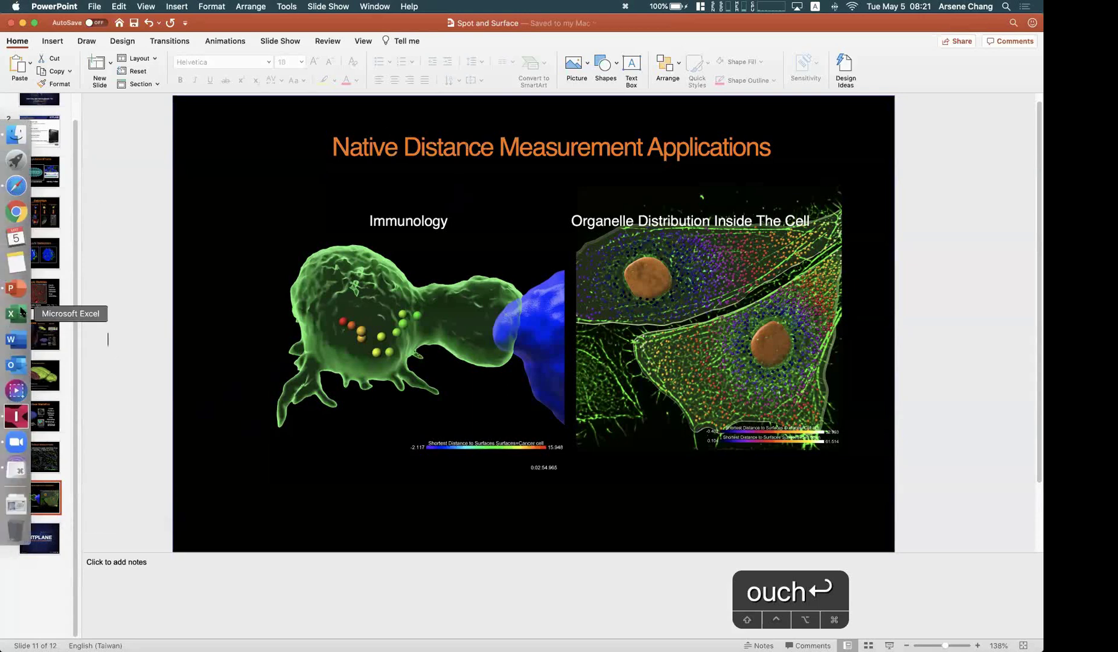
pyautogui.click(17, 416)
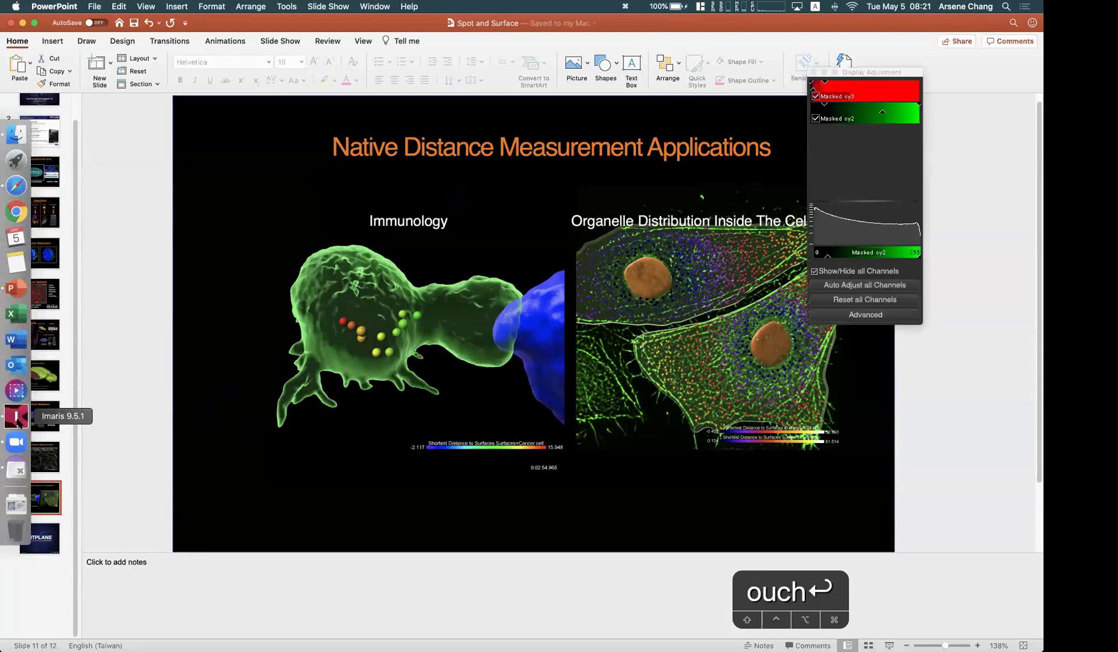
pyautogui.moveTo(607, 317); pyautogui.dragTo(622, 312)
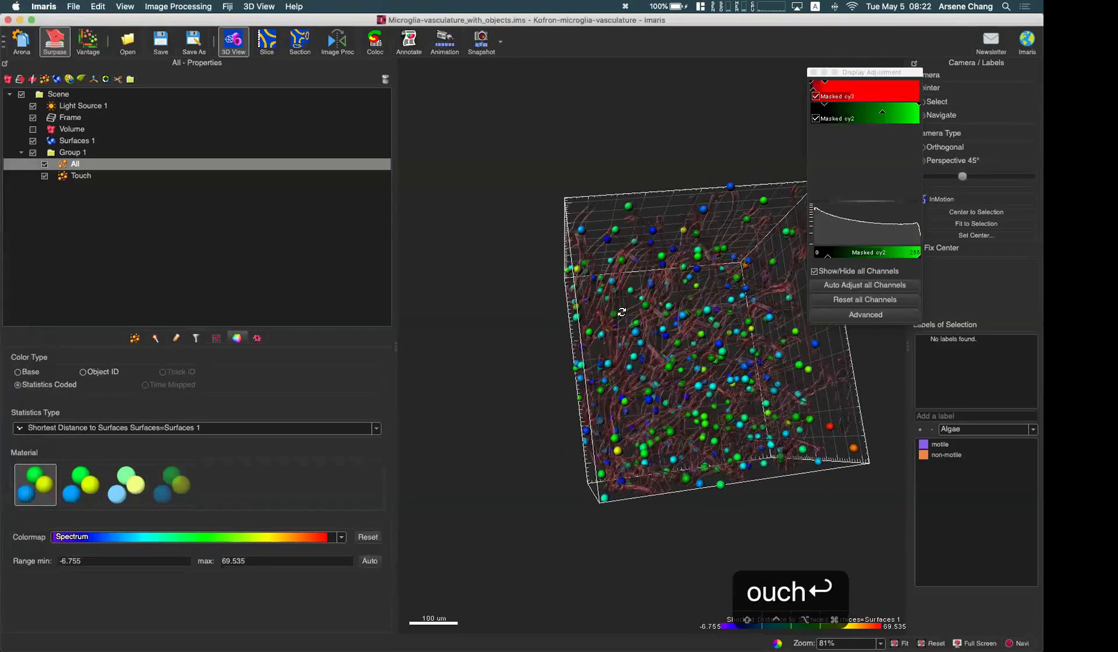
pyautogui.moveTo(633, 349); pyautogui.dragTo(615, 341)
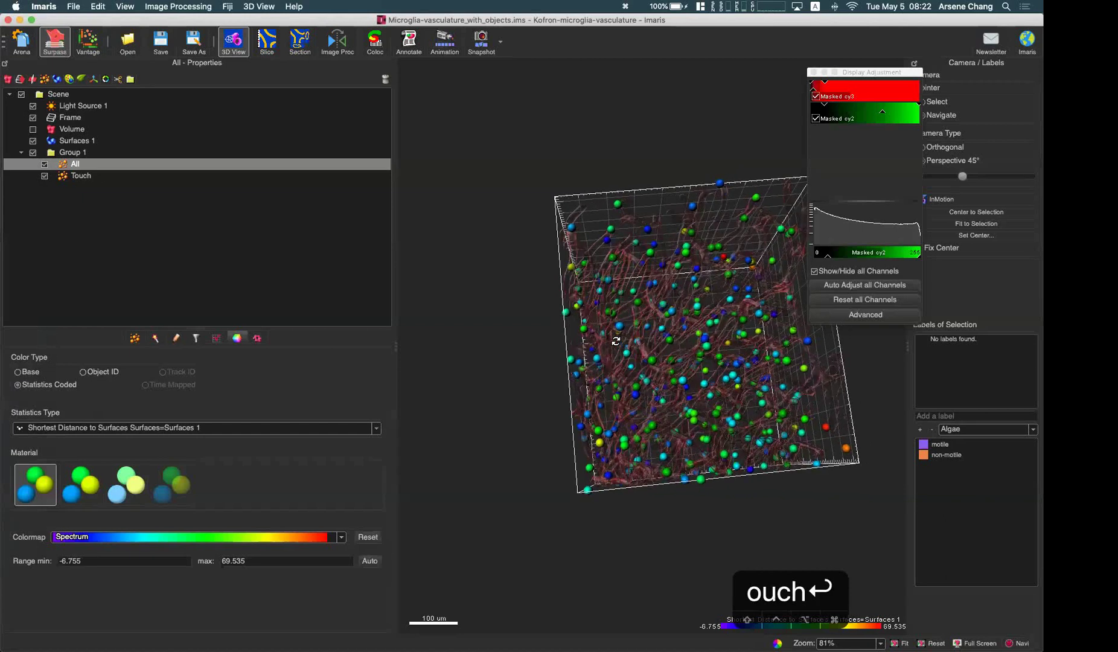